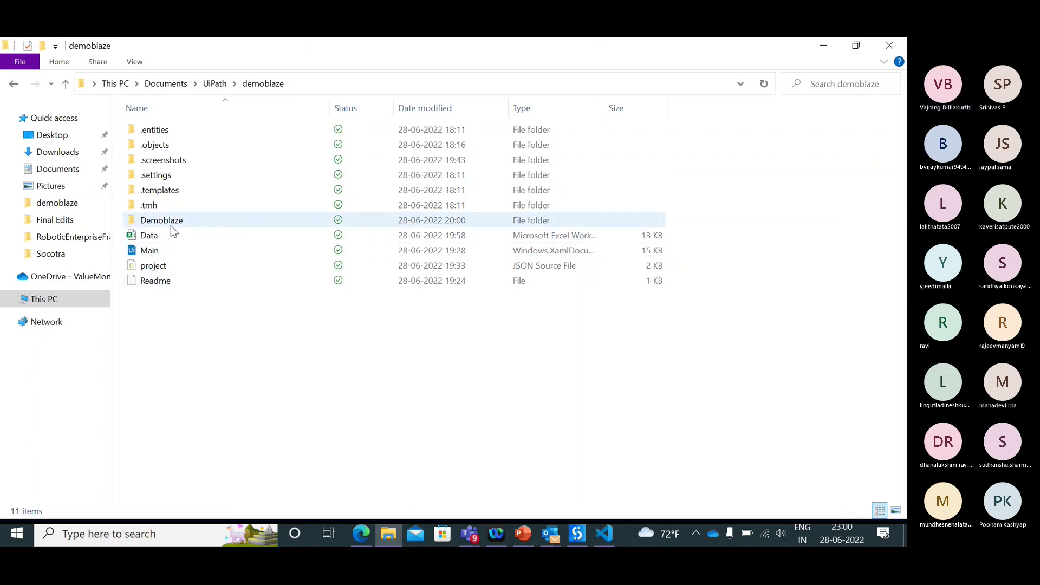
- View the workflow files in the Demoblaze folder, and read the project's Readme in Visual Studio Code
{"action": "double_click", "coordinate": [171, 225]}
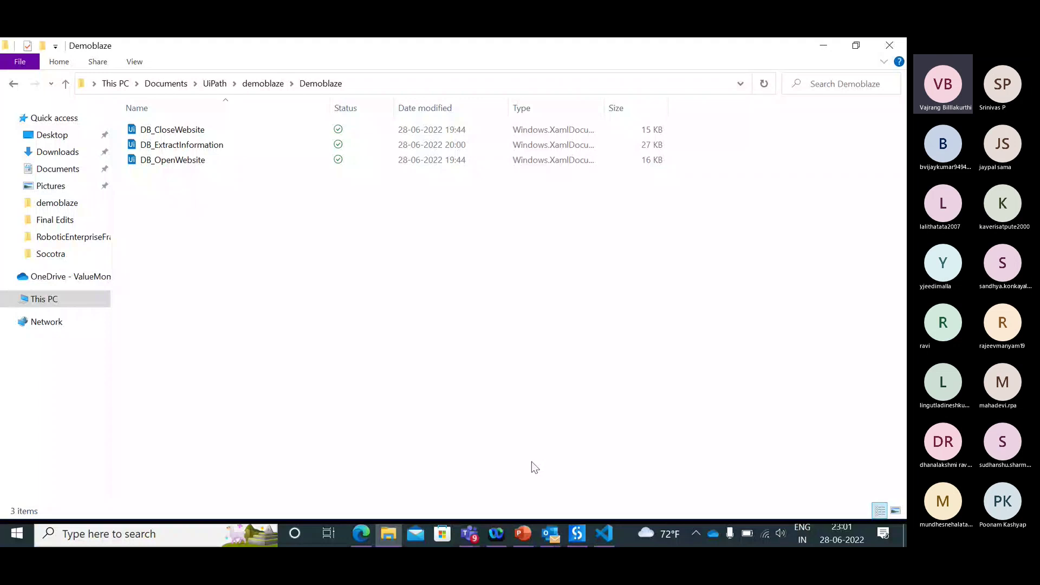
{"action": "left_click", "coordinate": [606, 532]}
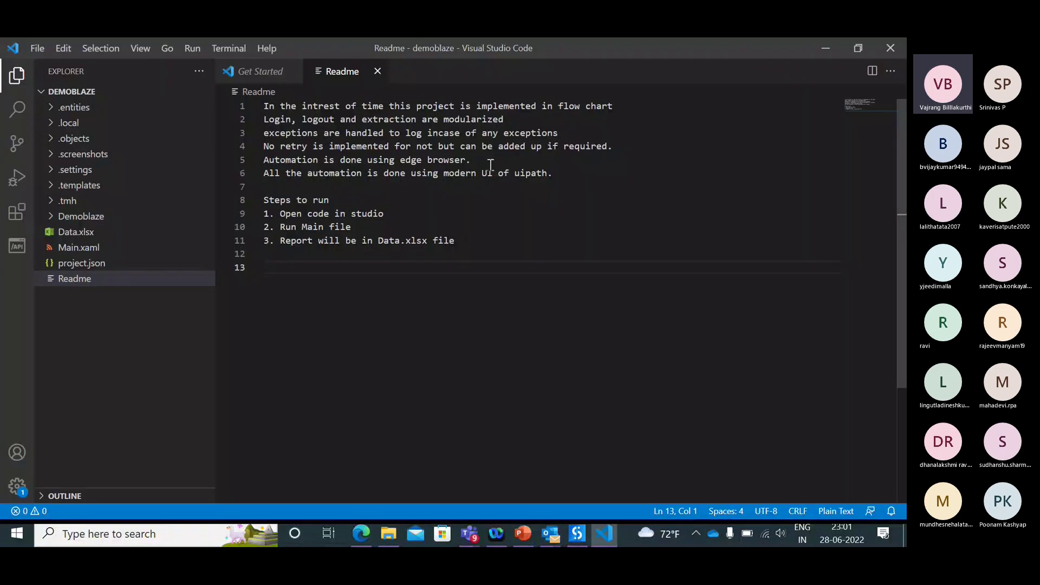
{"action": "left_click", "coordinate": [515, 159]}
{"action": "left_click", "coordinate": [630, 112]}
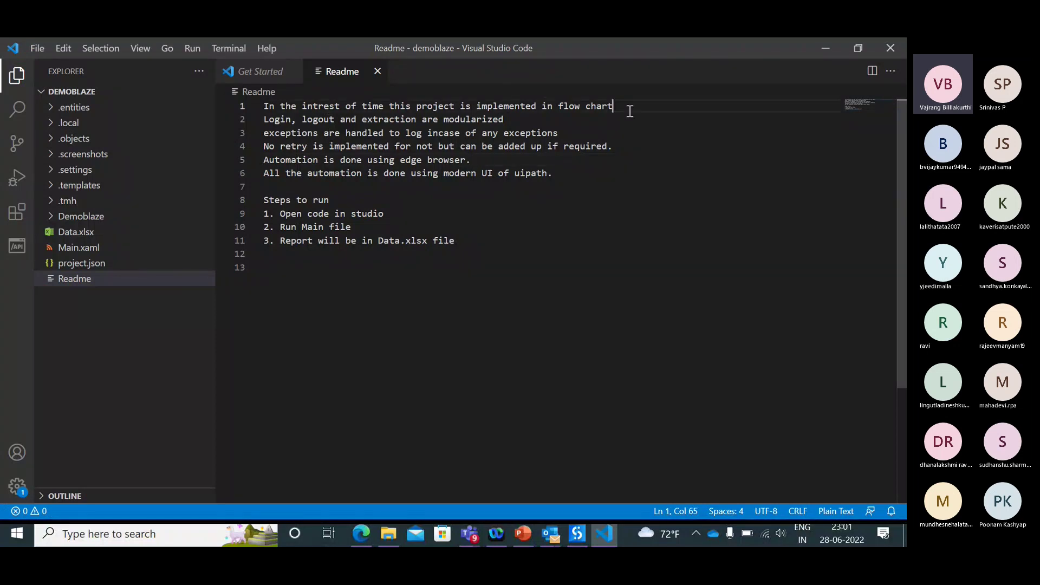
{"action": "left_click", "coordinate": [520, 118]}
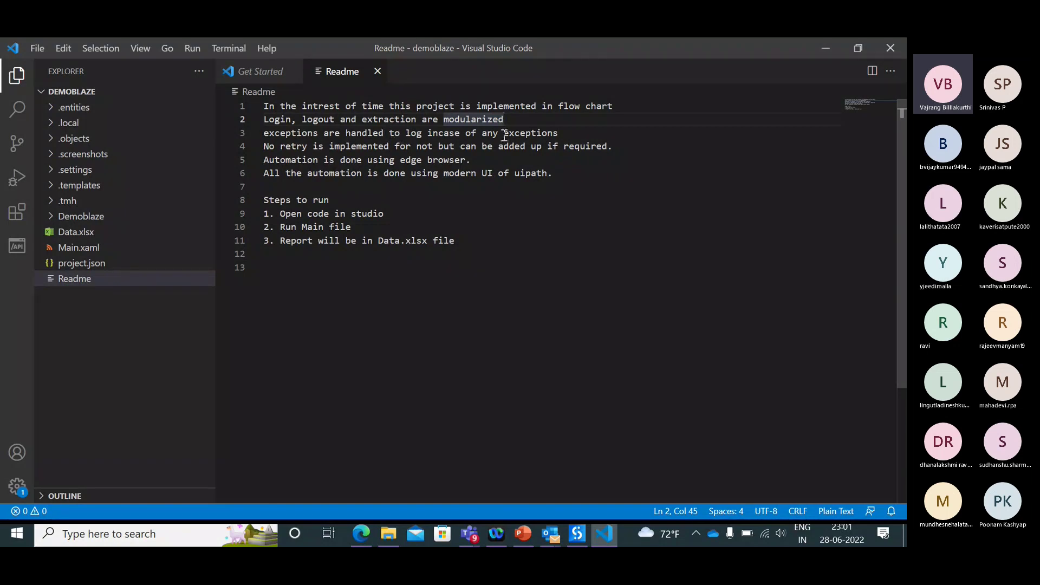
{"action": "left_click", "coordinate": [564, 134]}
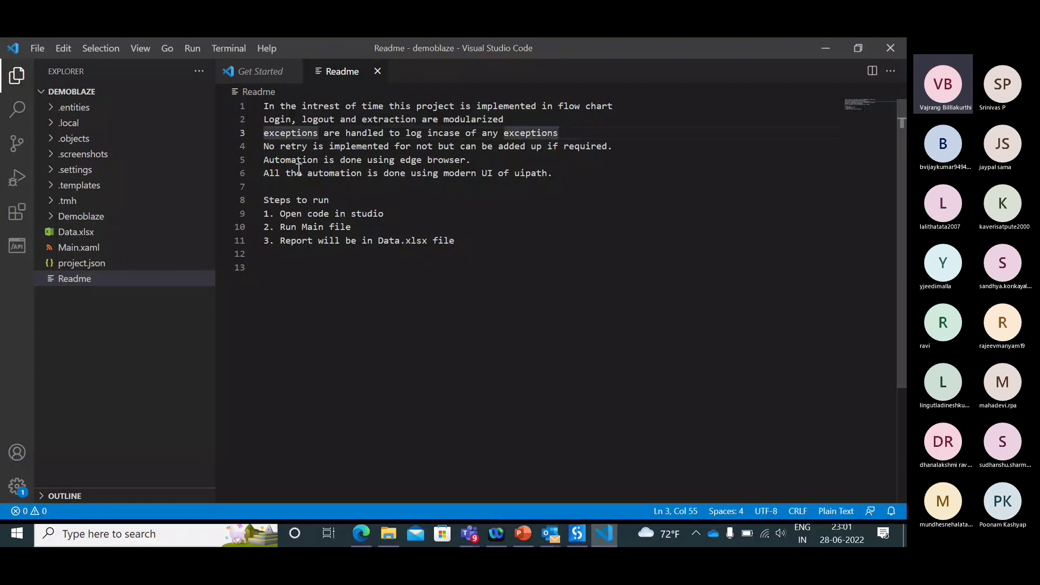
- Correct "not" to "now" in the Readme's line about retry, and review the steps to run
{"action": "left_click", "coordinate": [432, 146]}
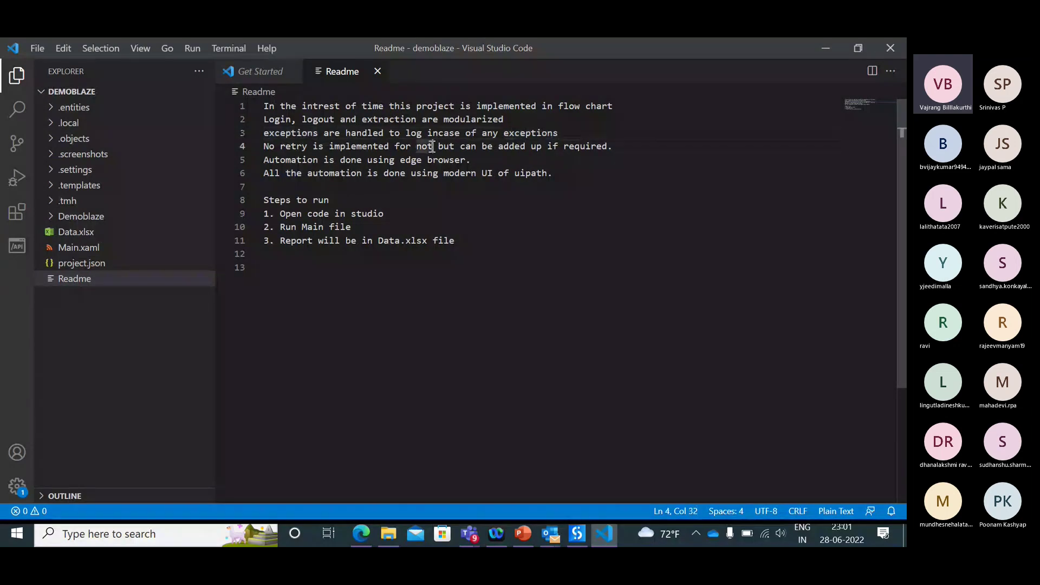
{"action": "key", "text": "BackSpace"}
{"action": "type", "text": "w"}
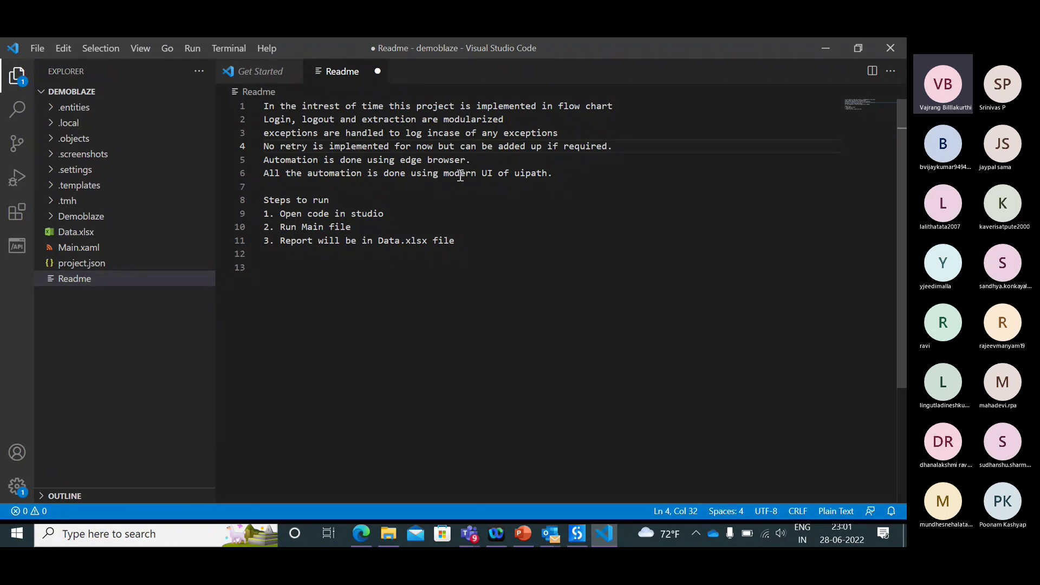
{"action": "left_click", "coordinate": [574, 261]}
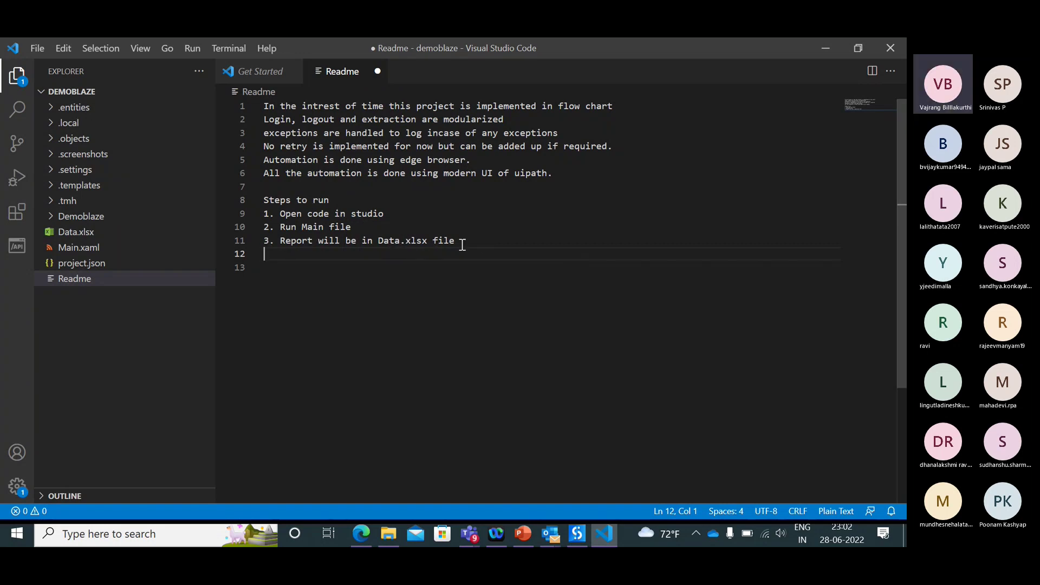
{"action": "left_click", "coordinate": [483, 263]}
- Switch to UiPath Studio and auto-arrange the activities of the Main flowchart
{"action": "left_click", "coordinate": [579, 539]}
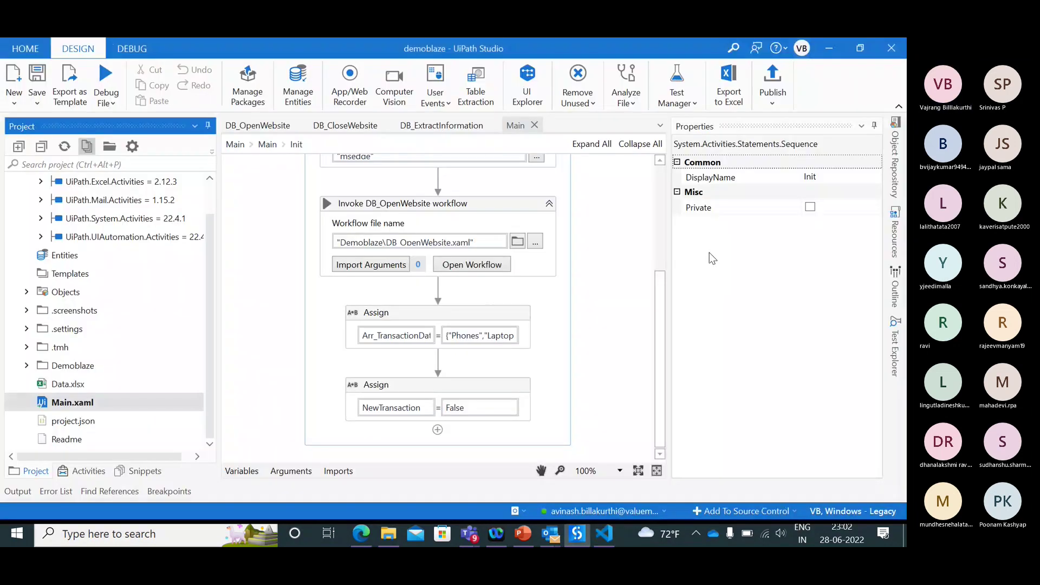
{"action": "left_click", "coordinate": [235, 144]}
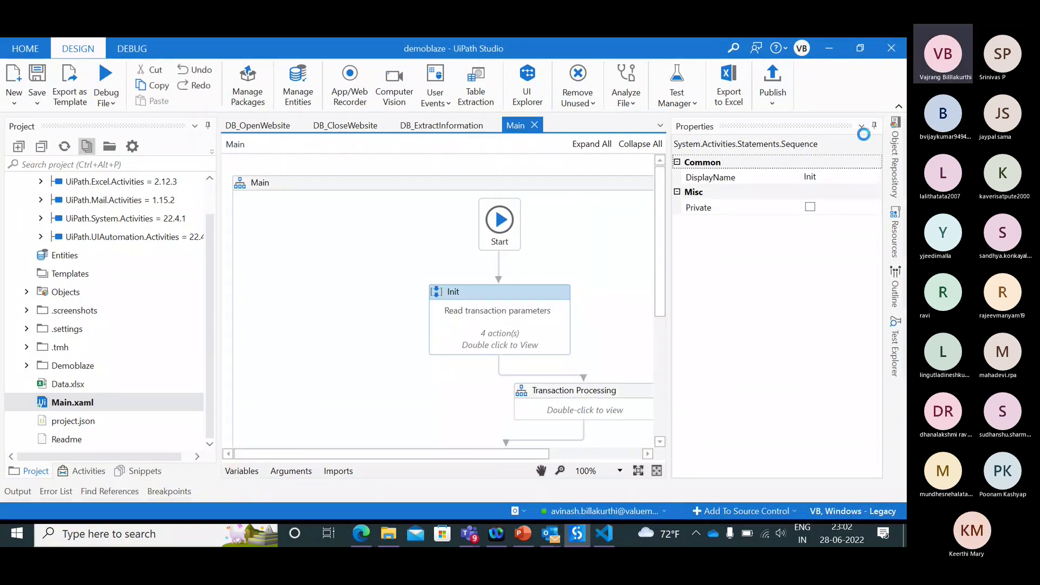
{"action": "right_click", "coordinate": [686, 279]}
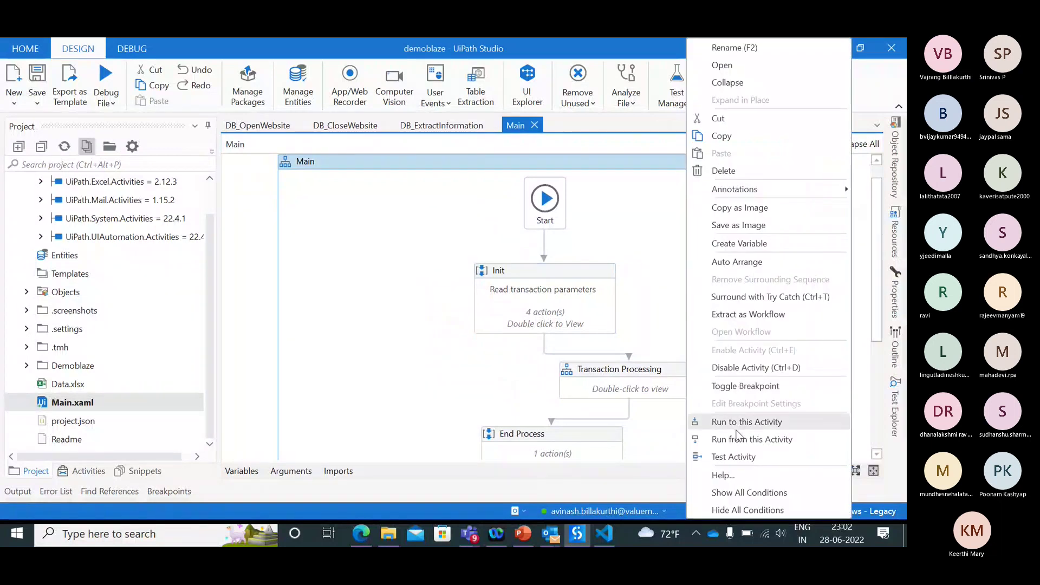
{"action": "left_click", "coordinate": [742, 263]}
{"action": "scroll", "coordinate": [617, 313], "scroll_direction": "down", "scroll_amount": 4}
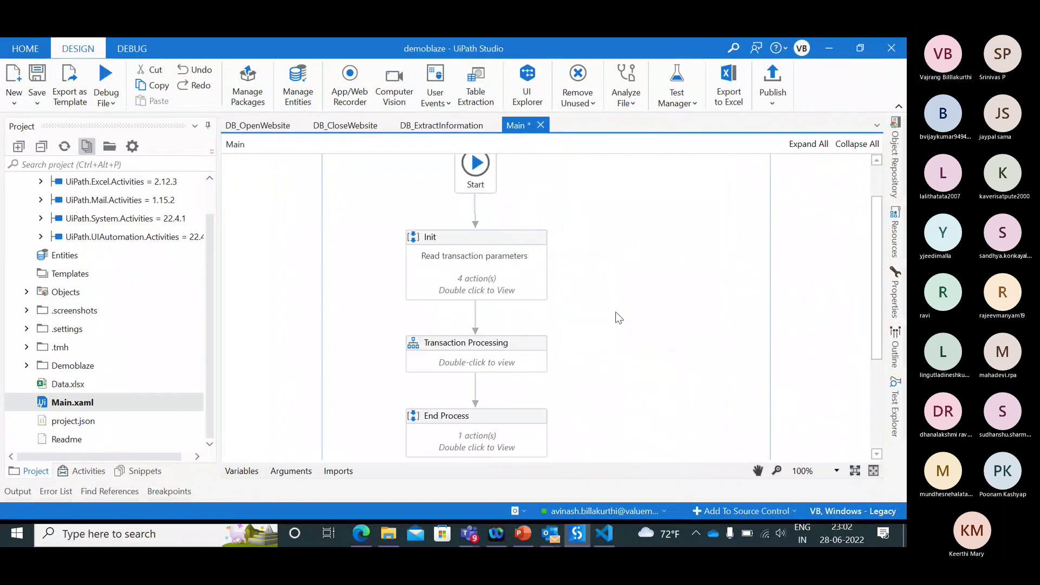
{"action": "scroll", "coordinate": [616, 311], "scroll_direction": "up", "scroll_amount": 4}
{"action": "scroll", "coordinate": [615, 311], "scroll_direction": "down", "scroll_amount": 2}
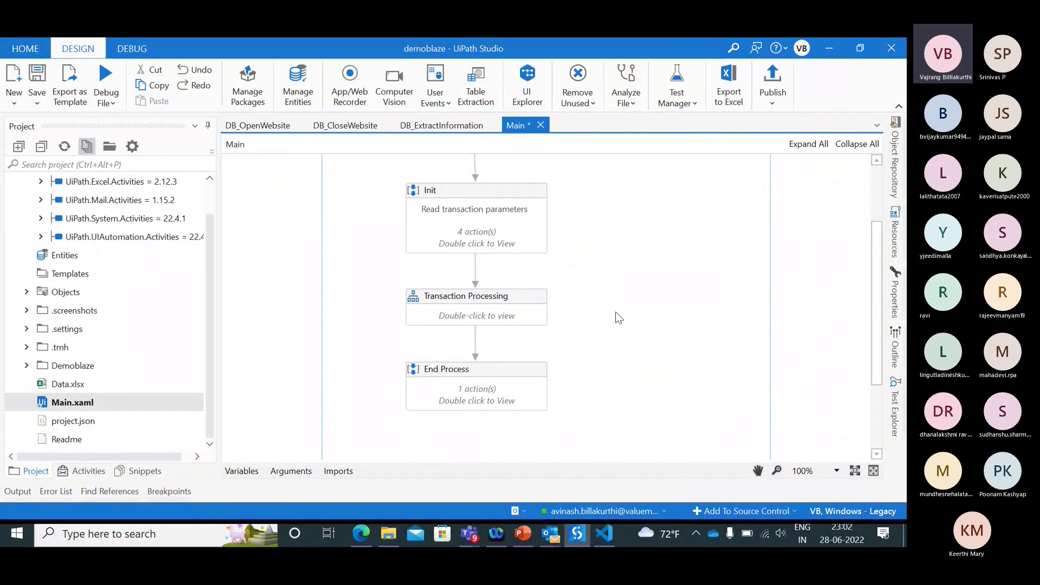
- Examine the Init, Transaction Processing and End Process stages of the Main flowchart
{"action": "left_click", "coordinate": [519, 185]}
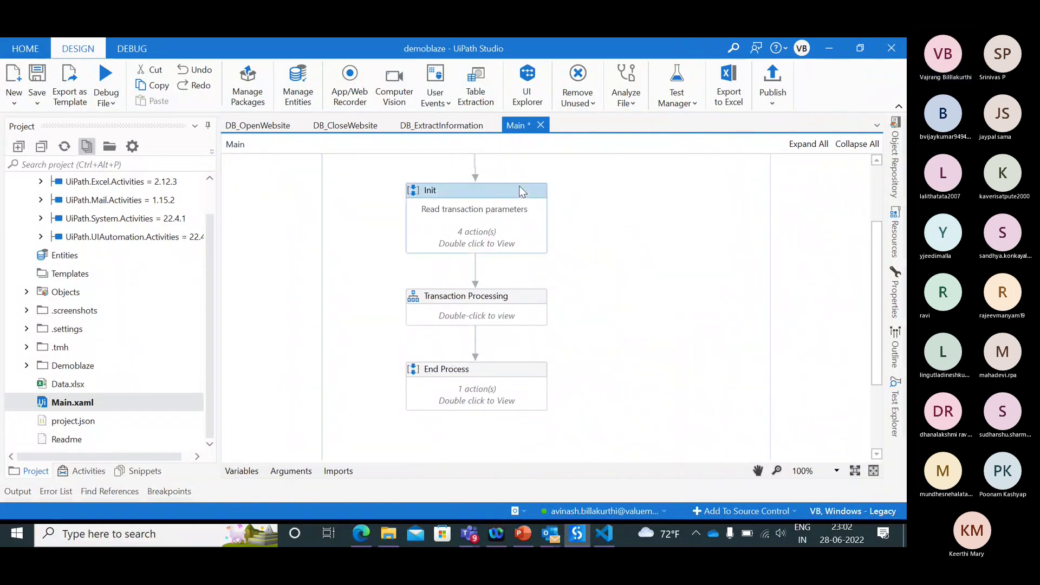
{"action": "left_click", "coordinate": [521, 309]}
{"action": "scroll", "coordinate": [527, 297], "scroll_direction": "up", "scroll_amount": 2}
{"action": "scroll", "coordinate": [526, 297], "scroll_direction": "down", "scroll_amount": 4}
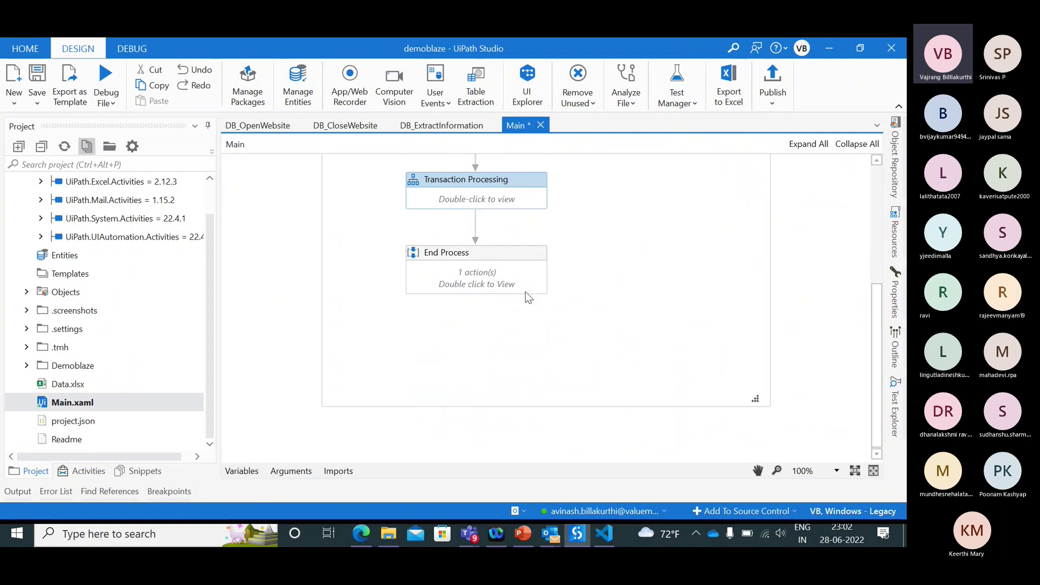
{"action": "scroll", "coordinate": [527, 271], "scroll_direction": "up", "scroll_amount": 1}
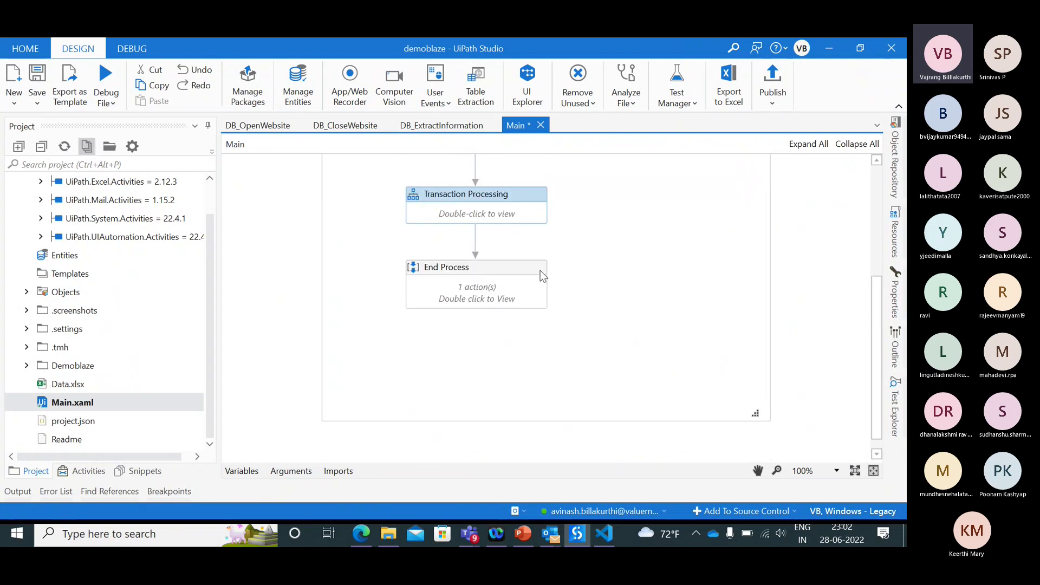
{"action": "left_click", "coordinate": [528, 268]}
{"action": "scroll", "coordinate": [577, 255], "scroll_direction": "up", "scroll_amount": 5}
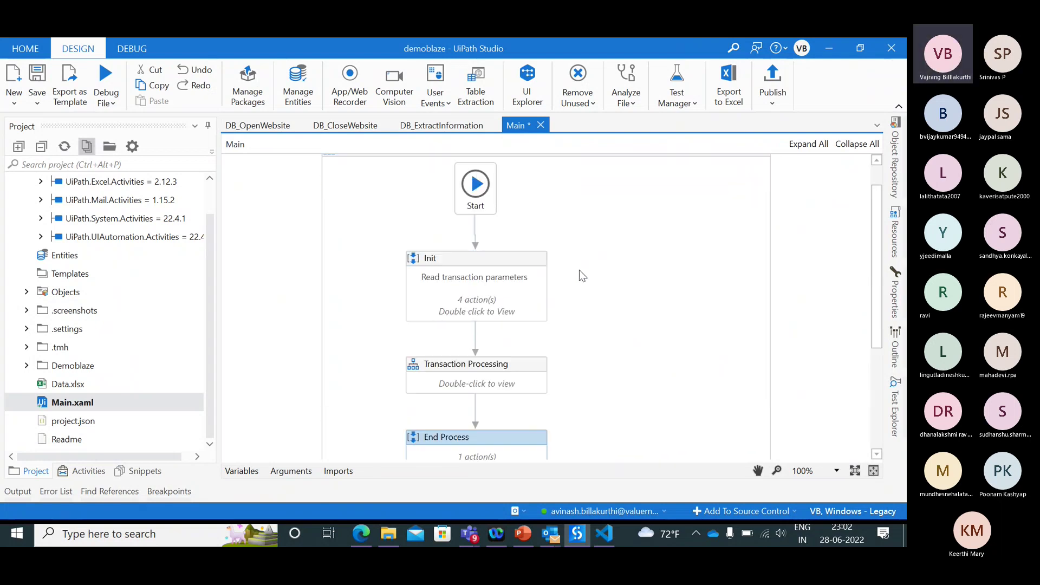
{"action": "scroll", "coordinate": [579, 270], "scroll_direction": "down", "scroll_amount": 1}
- Open the Transaction Processing flowchart and inspect its For Each loop that invokes the DB_ExtractInformation workflow
{"action": "double_click", "coordinate": [536, 340]}
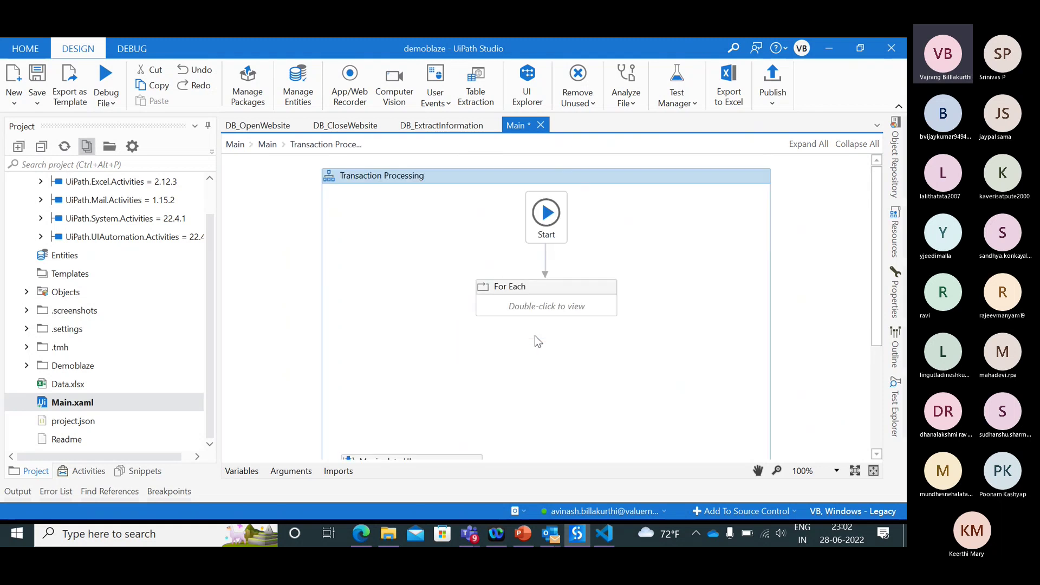
{"action": "scroll", "coordinate": [563, 329], "scroll_direction": "down", "scroll_amount": 1}
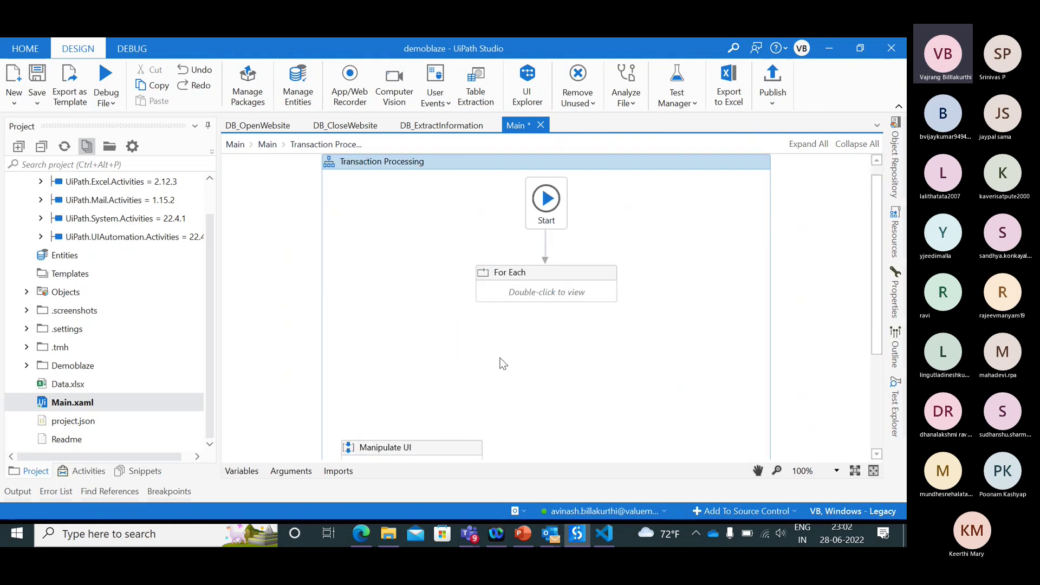
{"action": "double_click", "coordinate": [576, 281]}
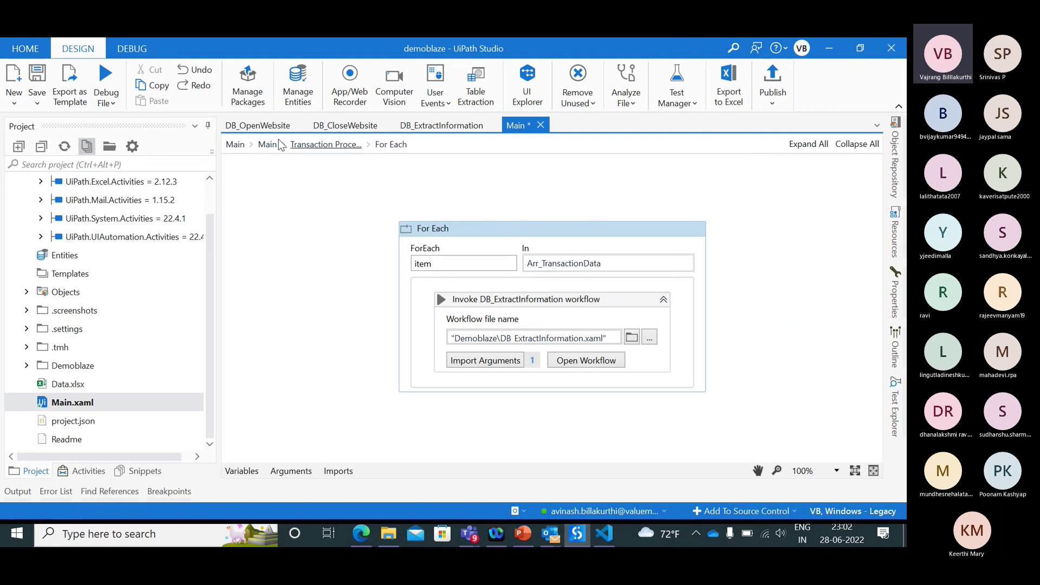
- Delete the Assign activity for NewTransaction from the Init sequence of Main and save the workflow
{"action": "left_click", "coordinate": [235, 144]}
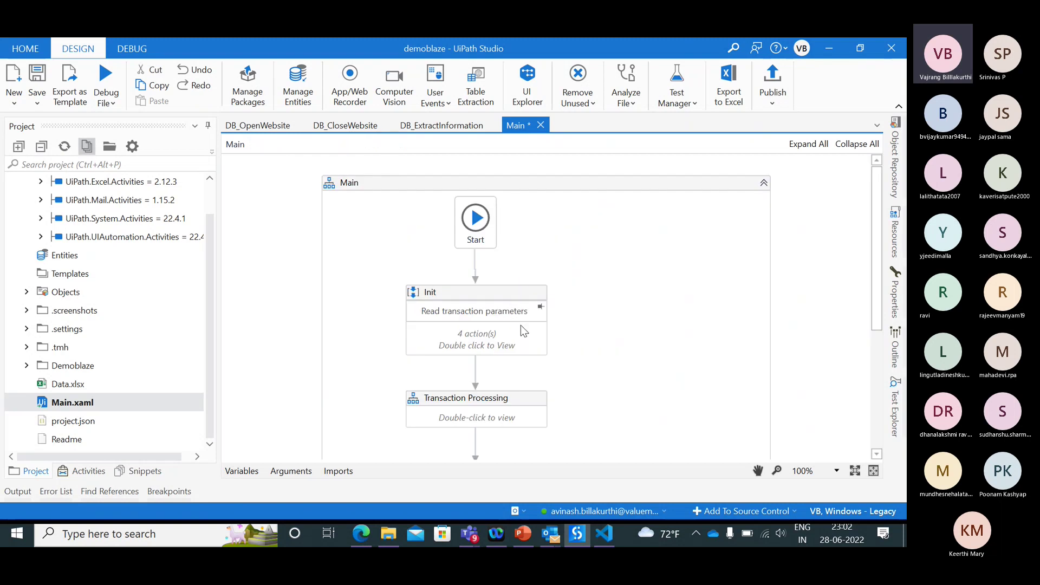
{"action": "double_click", "coordinate": [523, 333]}
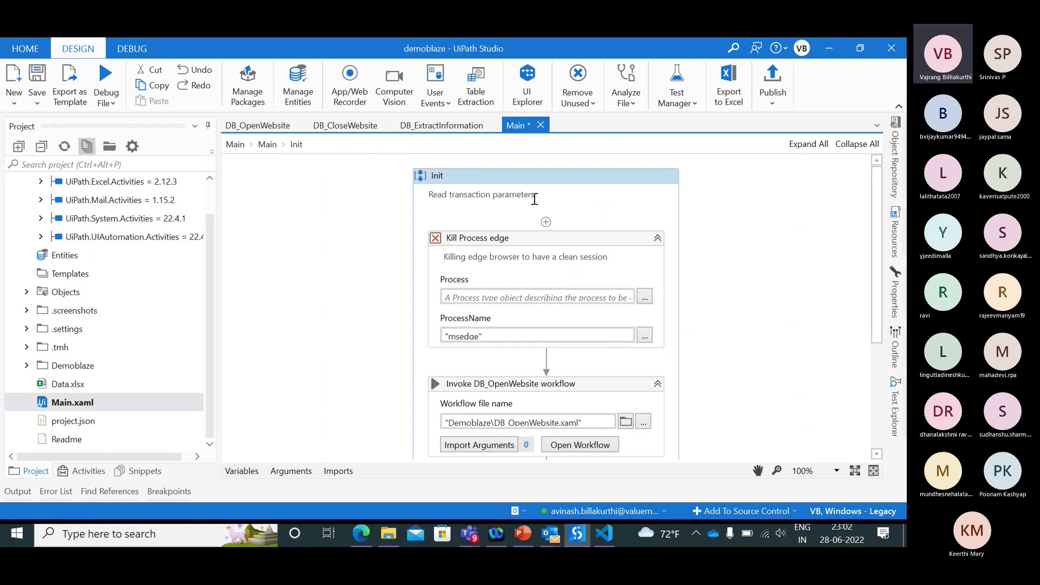
{"action": "scroll", "coordinate": [569, 244], "scroll_direction": "down", "scroll_amount": 1}
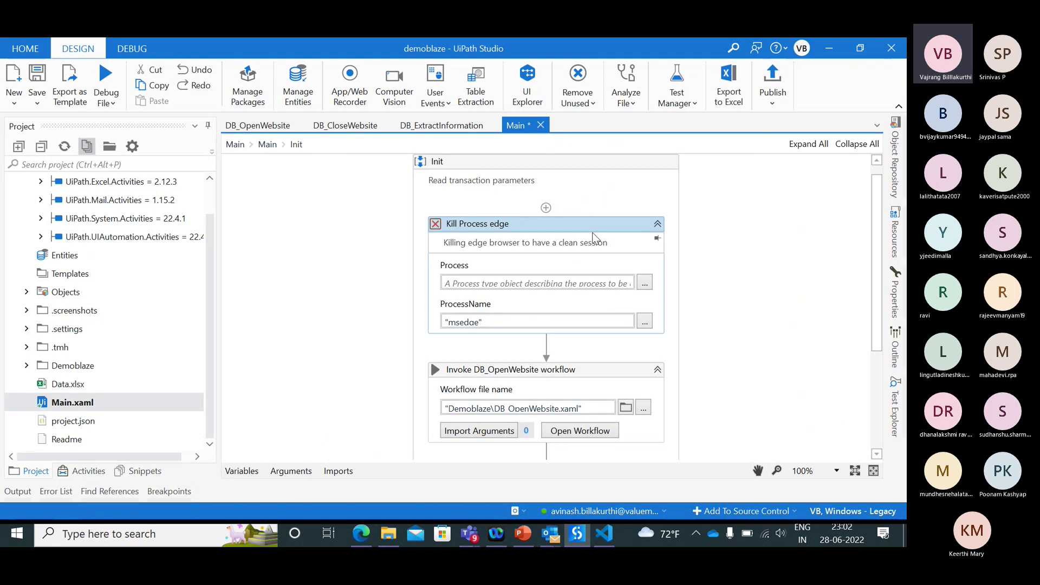
{"action": "scroll", "coordinate": [699, 302], "scroll_direction": "down", "scroll_amount": 3}
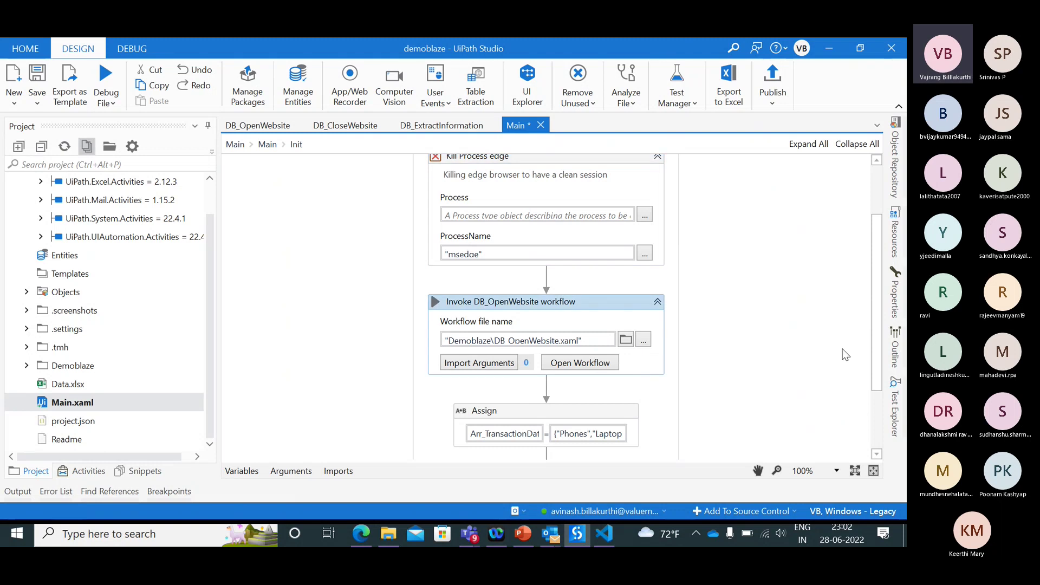
{"action": "left_click_drag", "start_coordinate": [877, 352], "coordinate": [886, 450]}
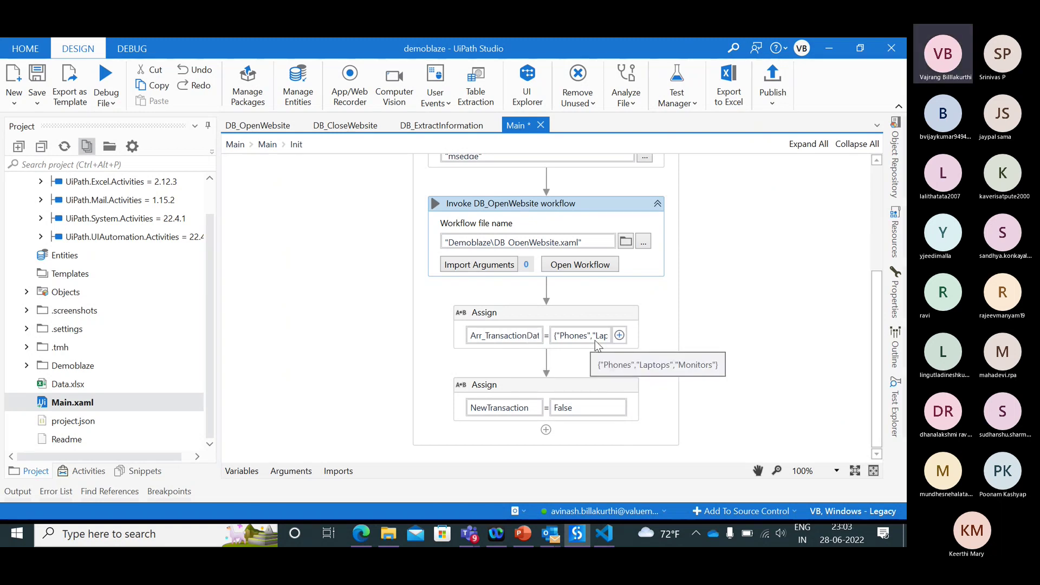
{"action": "left_click", "coordinate": [583, 392]}
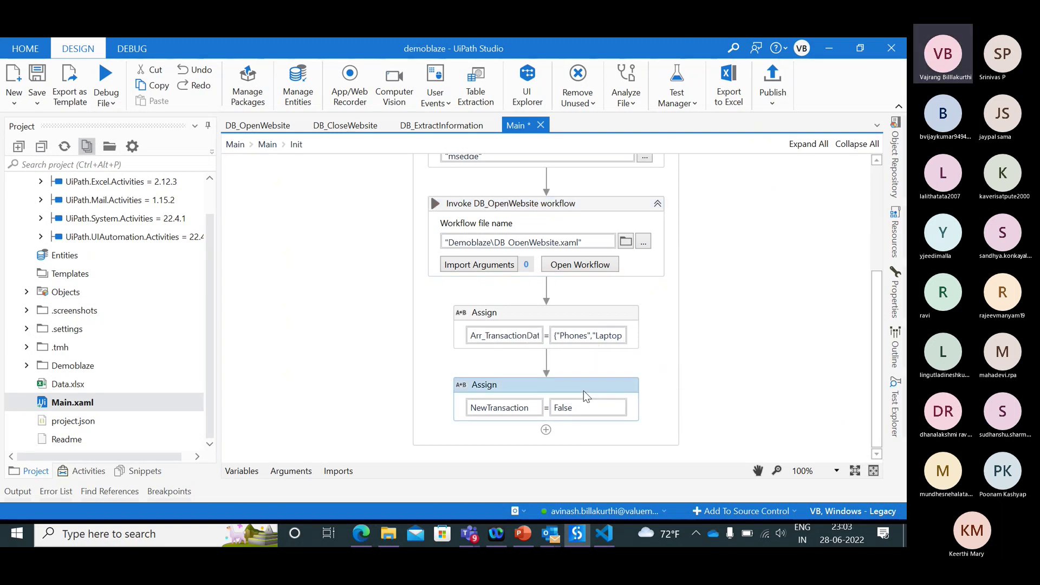
{"action": "key", "text": "ctrl+z"}
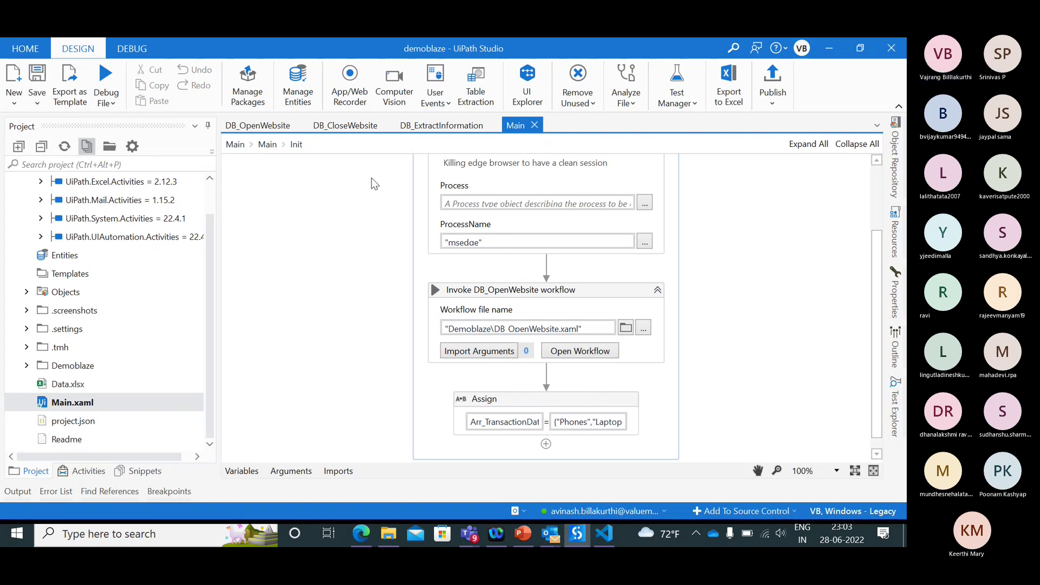
- Look at Transaction Processing again, and open the DB_OpenWebsite workflow that the Init sequence invokes
{"action": "left_click", "coordinate": [268, 144]}
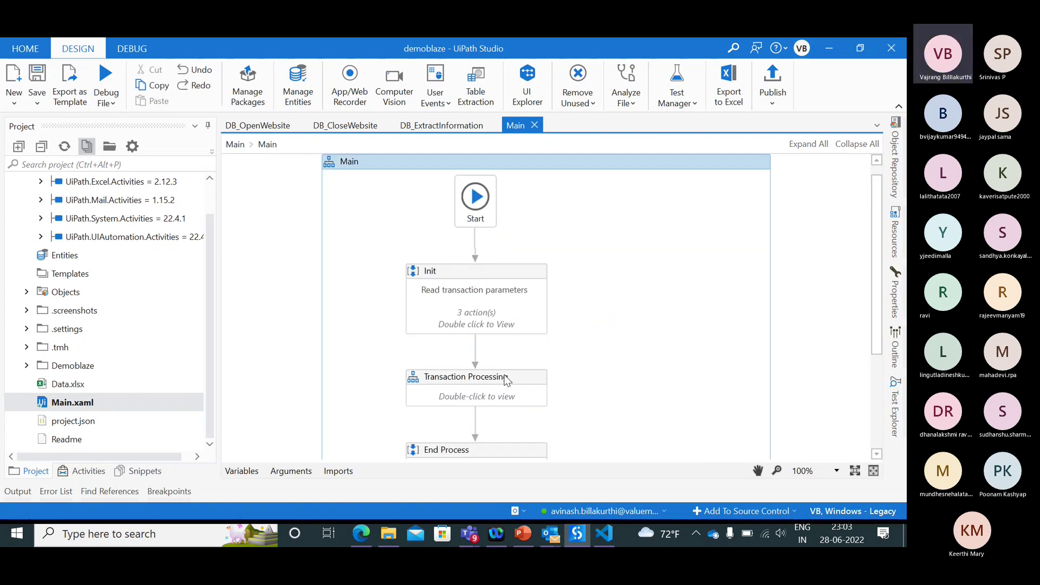
{"action": "double_click", "coordinate": [525, 395]}
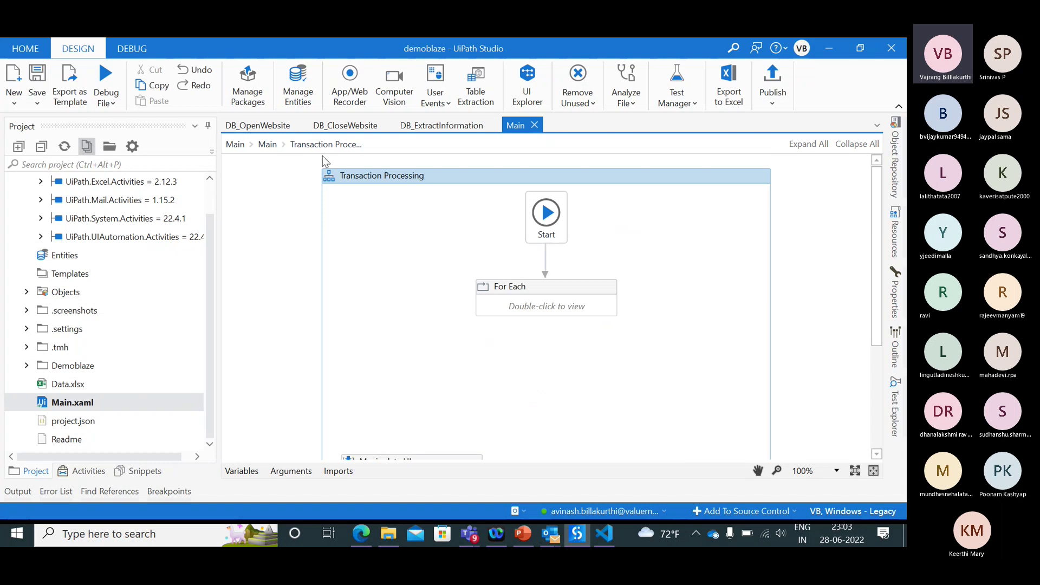
{"action": "left_click", "coordinate": [267, 144]}
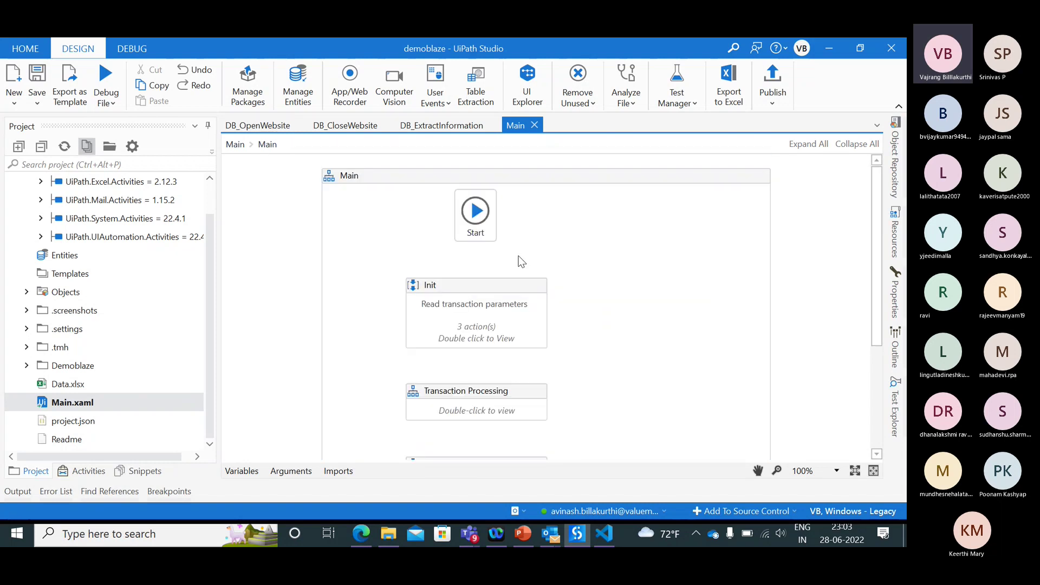
{"action": "double_click", "coordinate": [542, 332]}
{"action": "scroll", "coordinate": [675, 378], "scroll_direction": "down", "scroll_amount": 2}
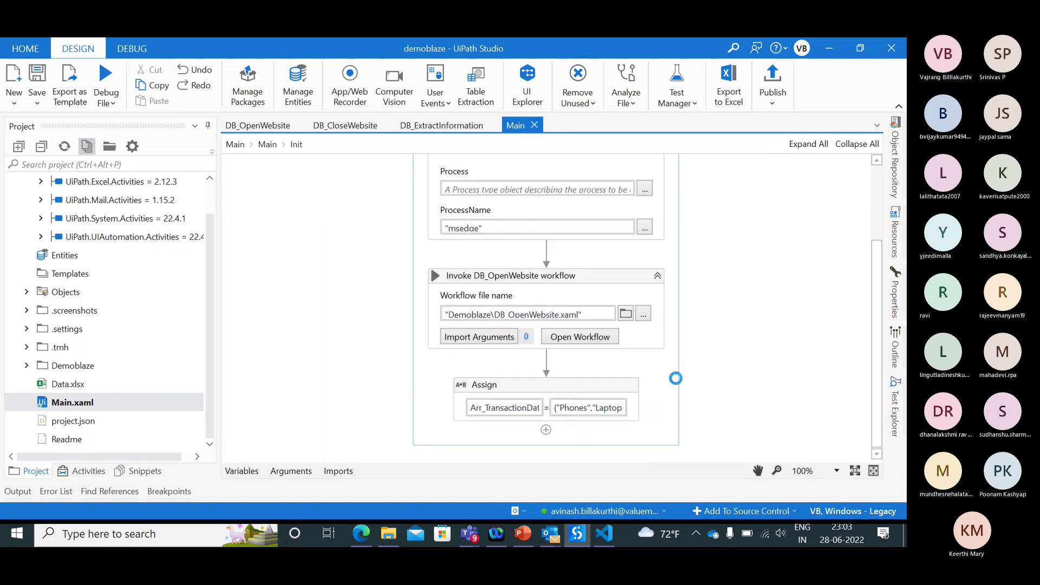
{"action": "left_click", "coordinate": [593, 339]}
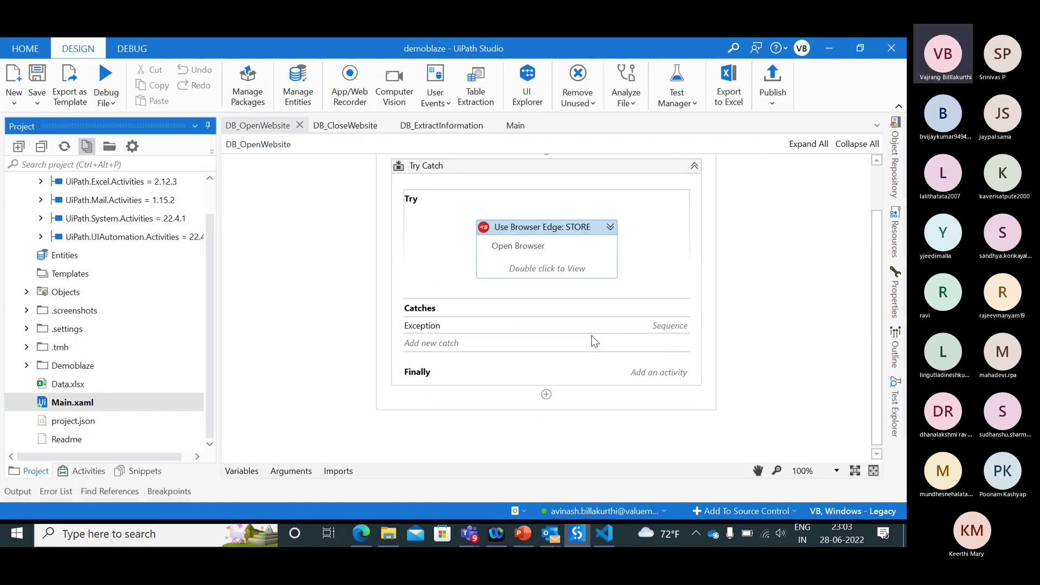
- Expand all activities in DB_OpenWebsite and review its Try Catch from the browser activity to the Finally section
{"action": "left_click", "coordinate": [810, 144]}
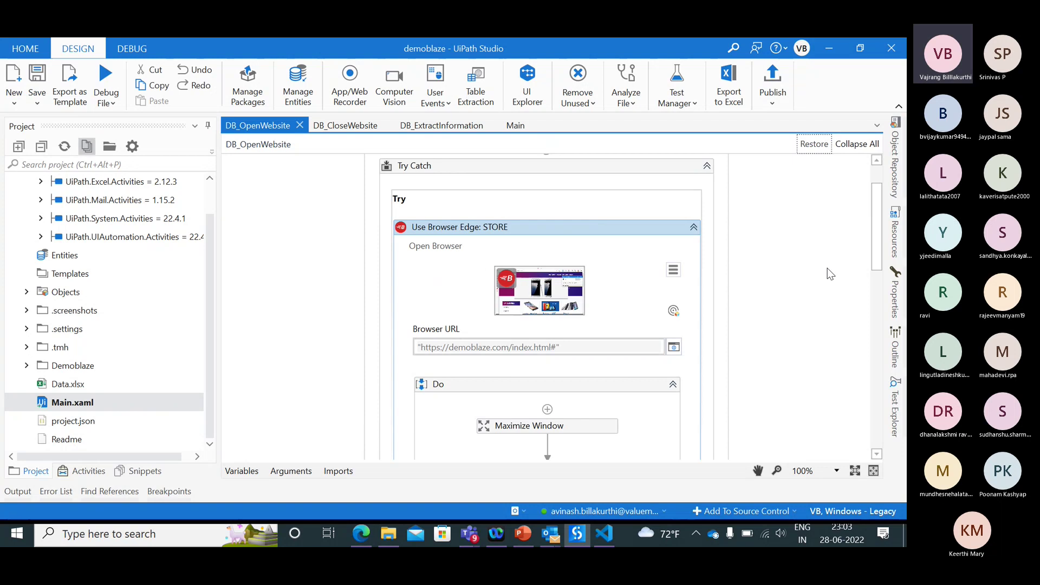
{"action": "scroll", "coordinate": [808, 348], "scroll_direction": "down", "scroll_amount": 5}
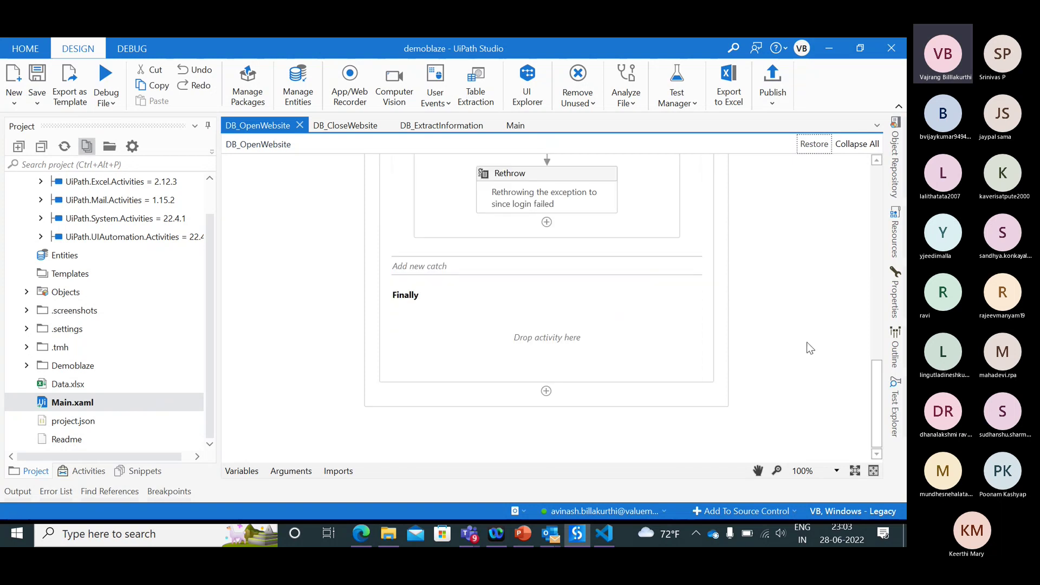
{"action": "scroll", "coordinate": [807, 348], "scroll_direction": "up", "scroll_amount": 8}
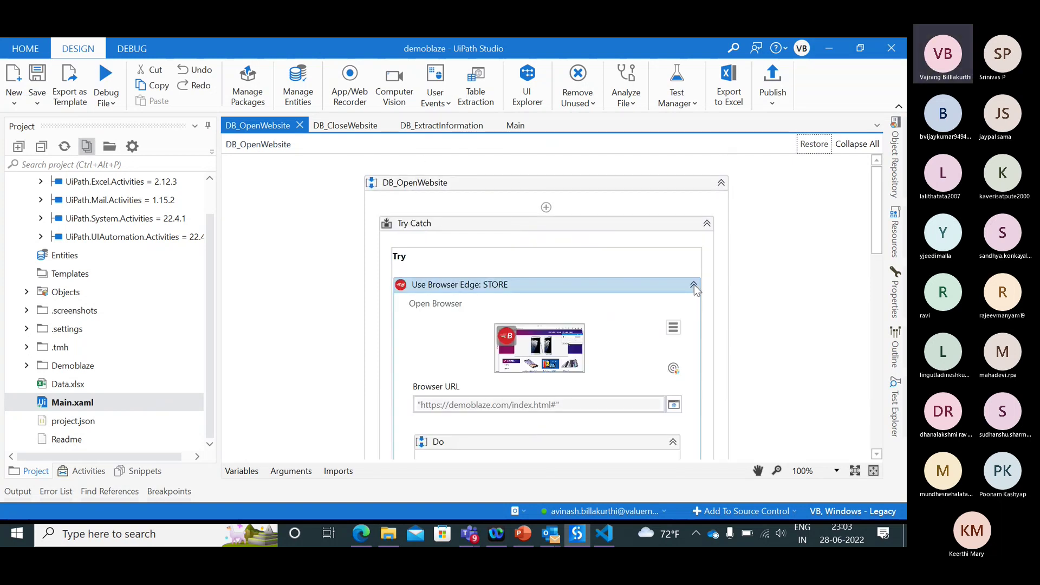
- Examine the Catches section of DB_OpenWebsite, including its Fatal Log Message and the Rethrow activity
{"action": "left_click", "coordinate": [694, 284]}
{"action": "scroll", "coordinate": [675, 319], "scroll_direction": "down", "scroll_amount": 5}
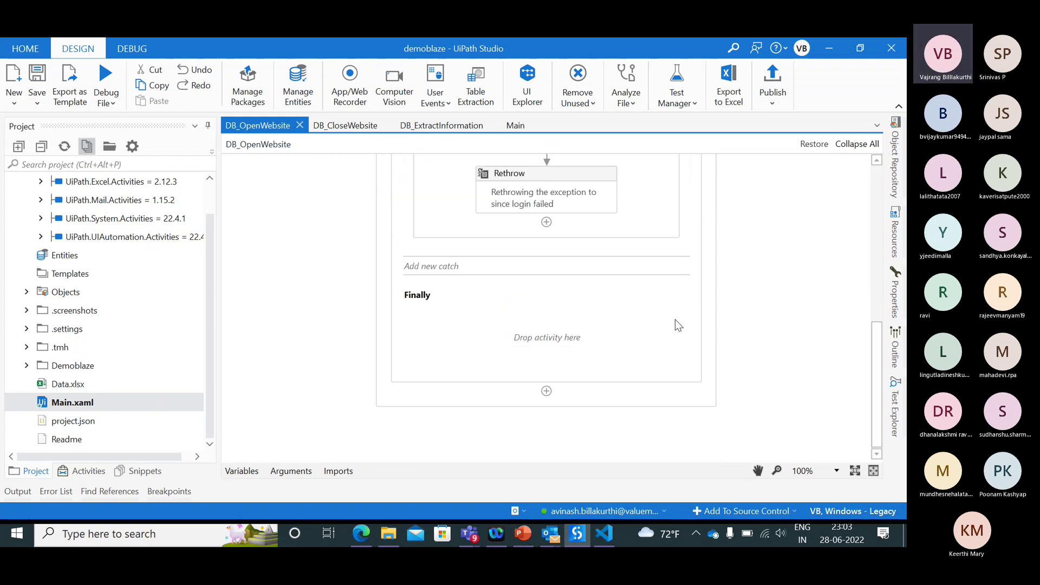
{"action": "scroll", "coordinate": [675, 320], "scroll_direction": "up", "scroll_amount": 3}
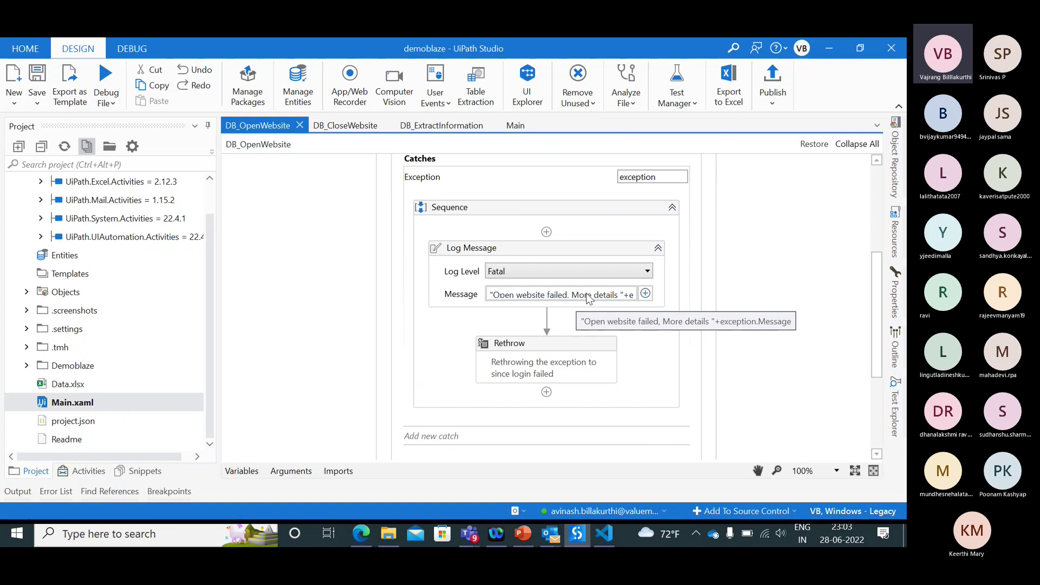
{"action": "left_click", "coordinate": [564, 345]}
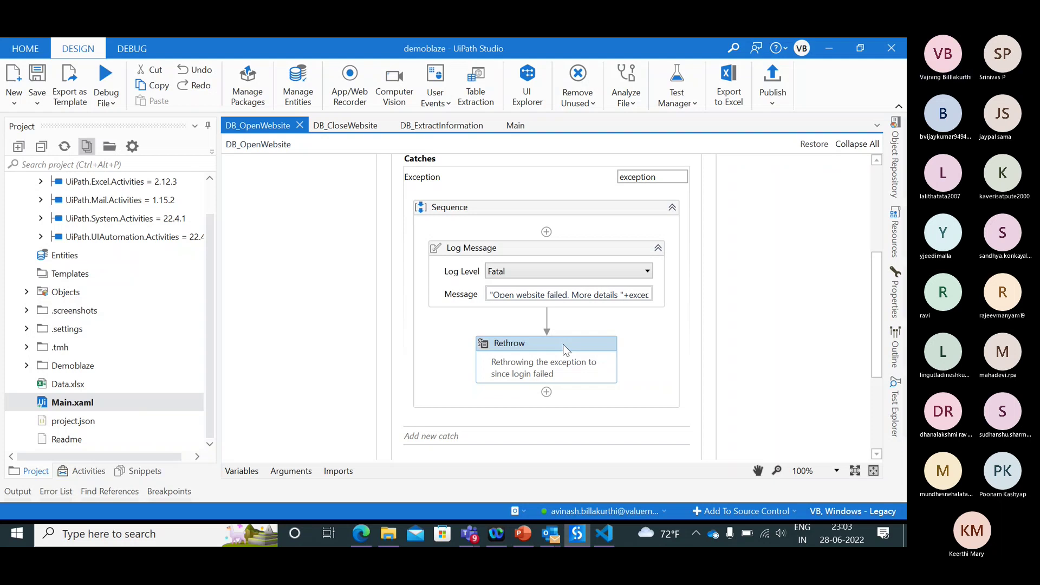
{"action": "left_click", "coordinate": [574, 256]}
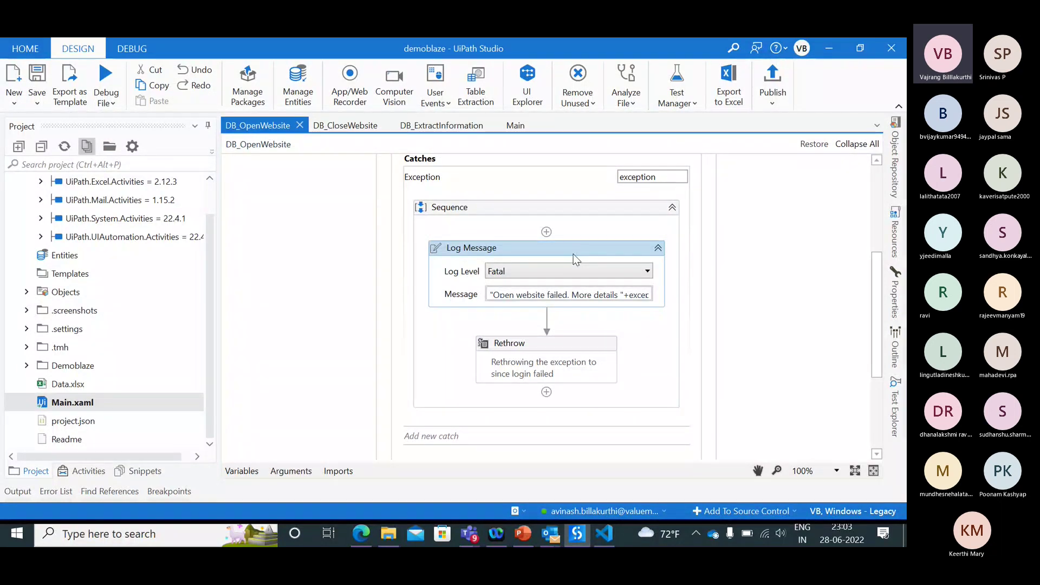
{"action": "left_click", "coordinate": [553, 345]}
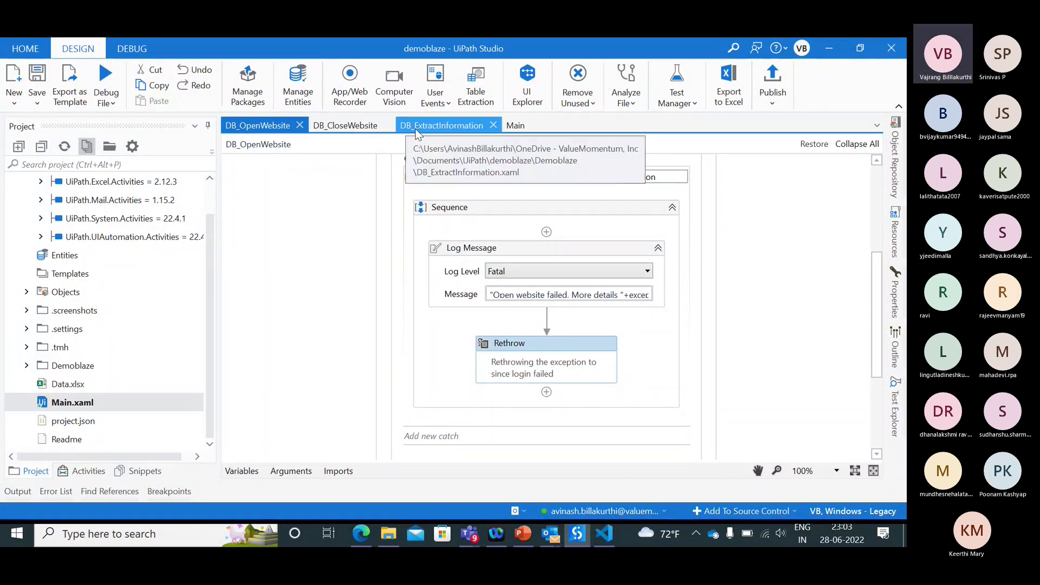
- Delete the unconnected Manipulate UI sequence from the Transaction Processing flowchart in Main and save the workflow
{"action": "left_click", "coordinate": [515, 127]}
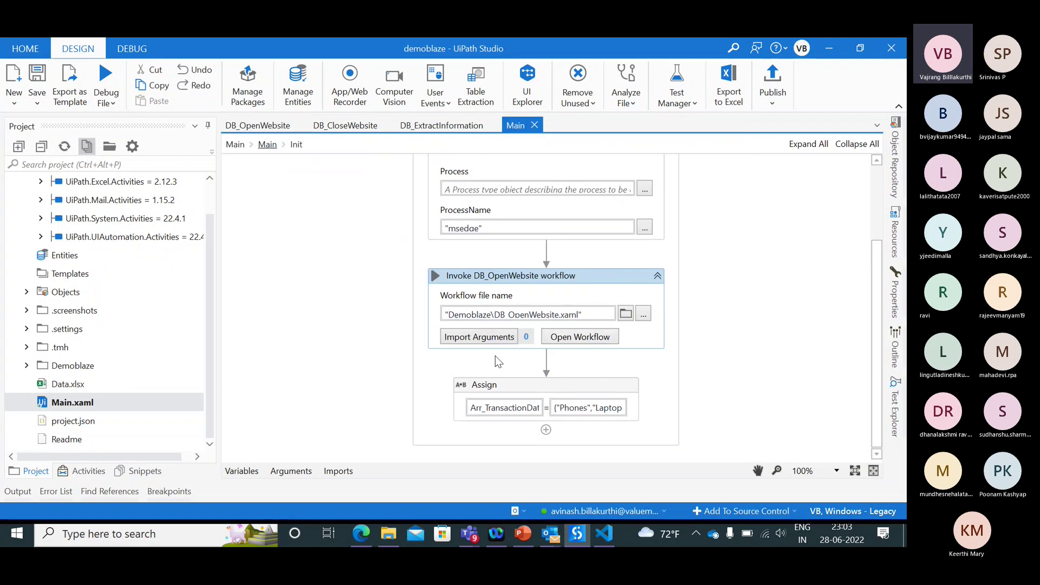
{"action": "left_click", "coordinate": [268, 145]}
{"action": "scroll", "coordinate": [547, 379], "scroll_direction": "down", "scroll_amount": 3}
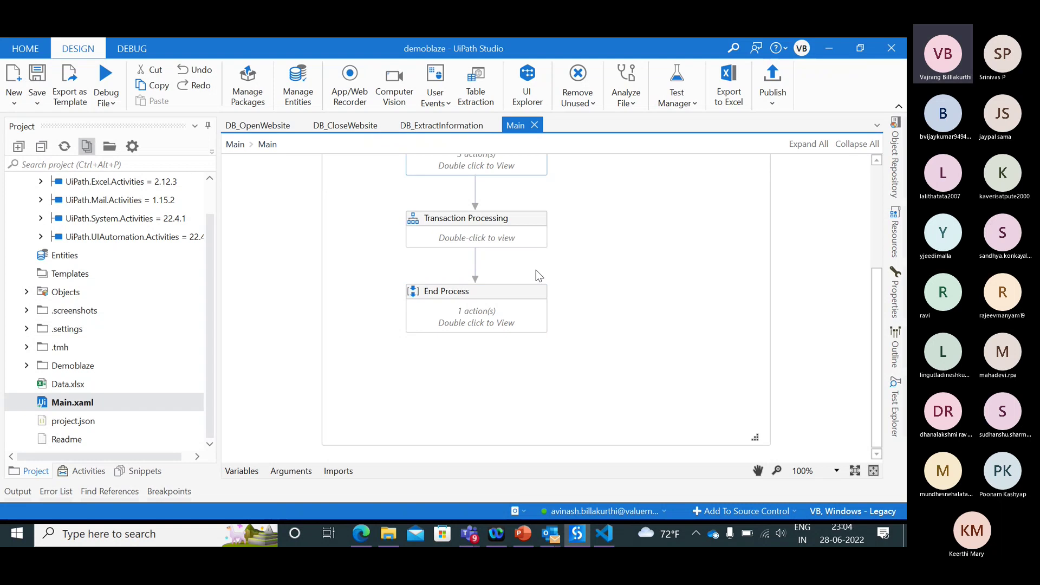
{"action": "double_click", "coordinate": [532, 241]}
{"action": "scroll", "coordinate": [604, 374], "scroll_direction": "down", "scroll_amount": 4}
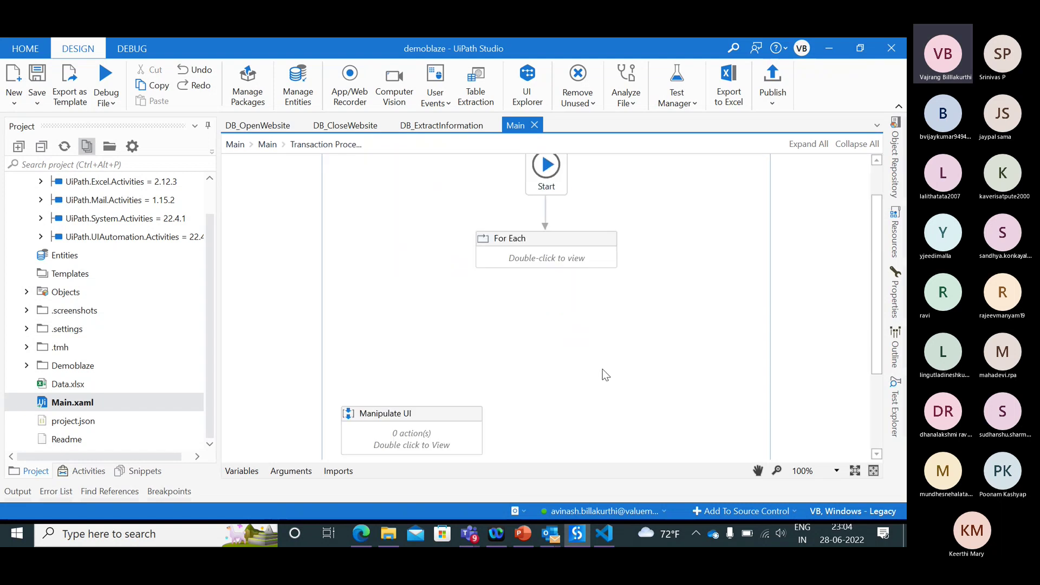
{"action": "left_click", "coordinate": [681, 415]}
{"action": "key", "text": "Delete"}
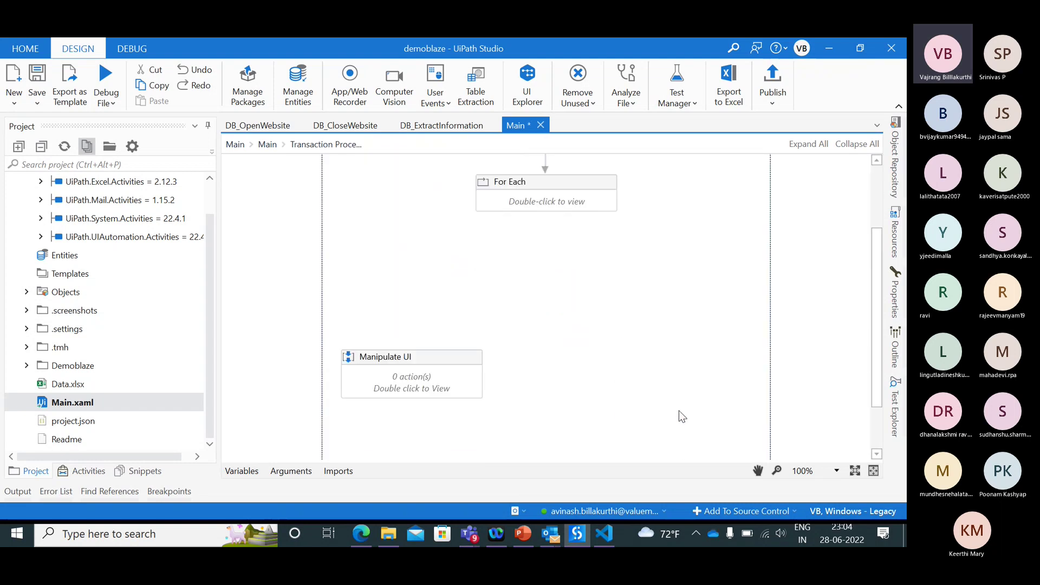
{"action": "left_click", "coordinate": [458, 355]}
{"action": "key", "text": "Delete"}
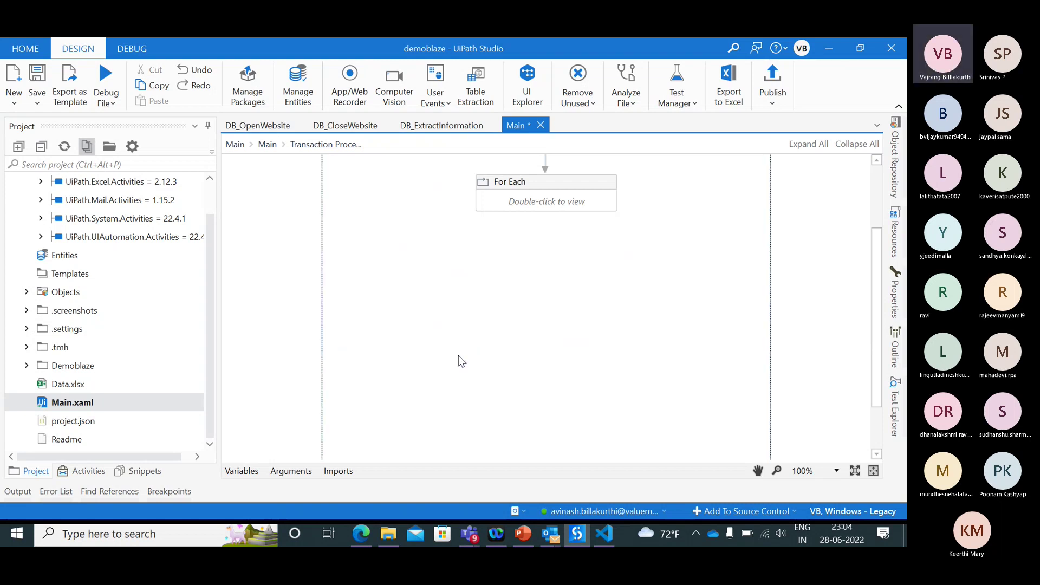
{"action": "key", "text": "ctrl+s"}
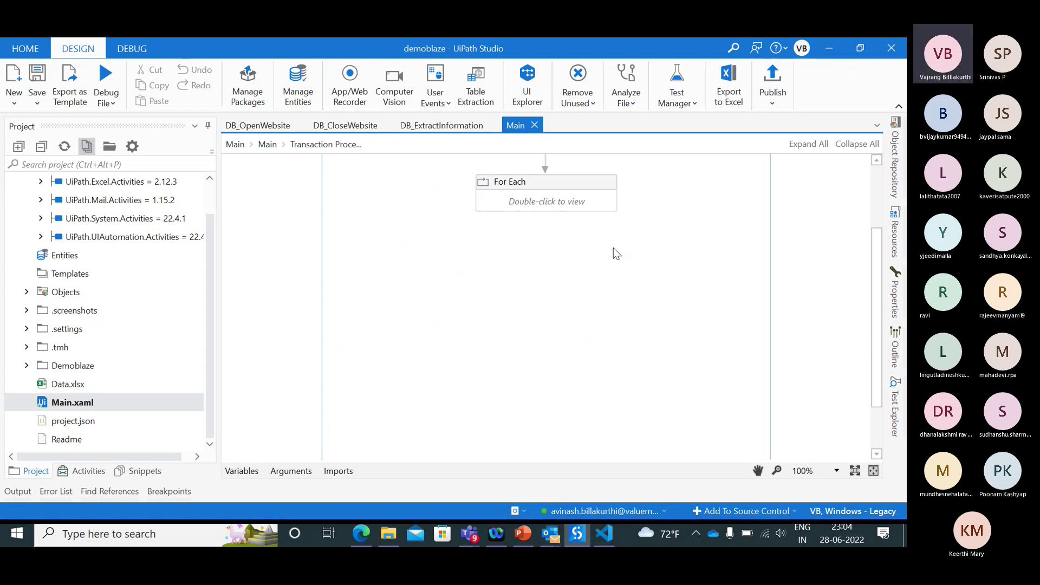
- Open the For Each loop and inspect the arguments passed to the invoked DB_ExtractInformation workflow
{"action": "double_click", "coordinate": [607, 210]}
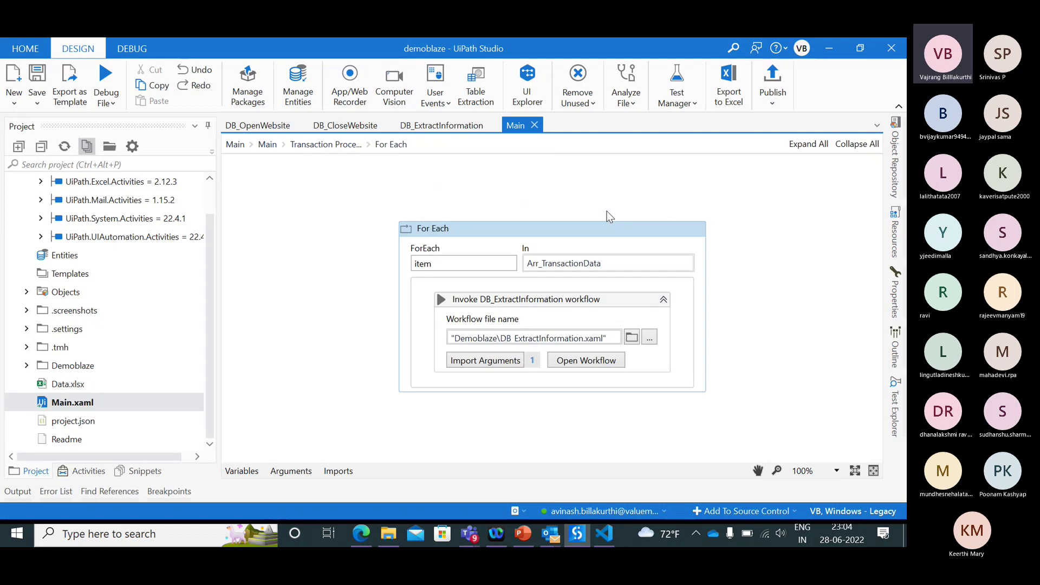
{"action": "left_click", "coordinate": [502, 362]}
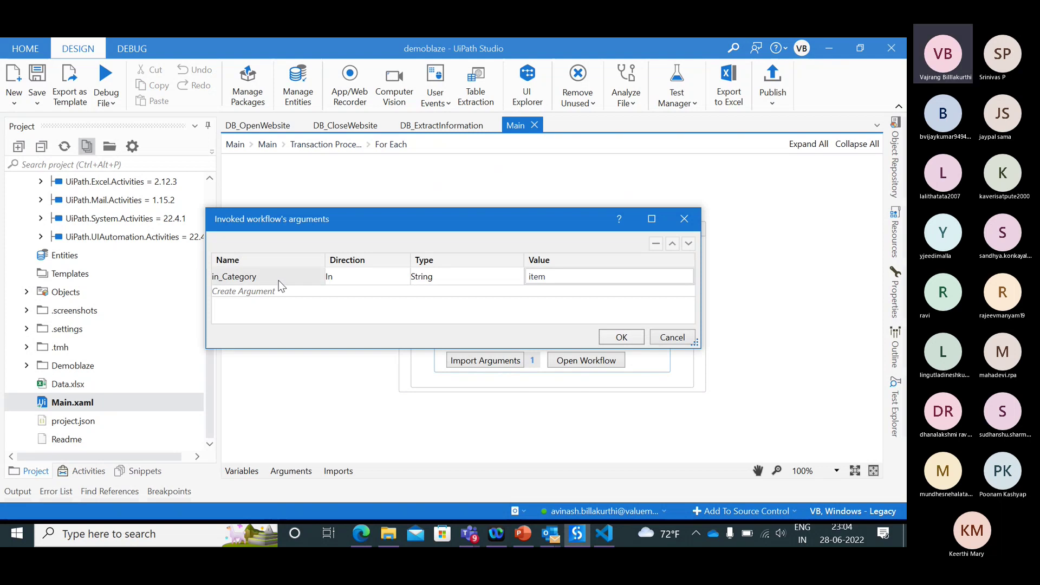
{"action": "left_click", "coordinate": [666, 337]}
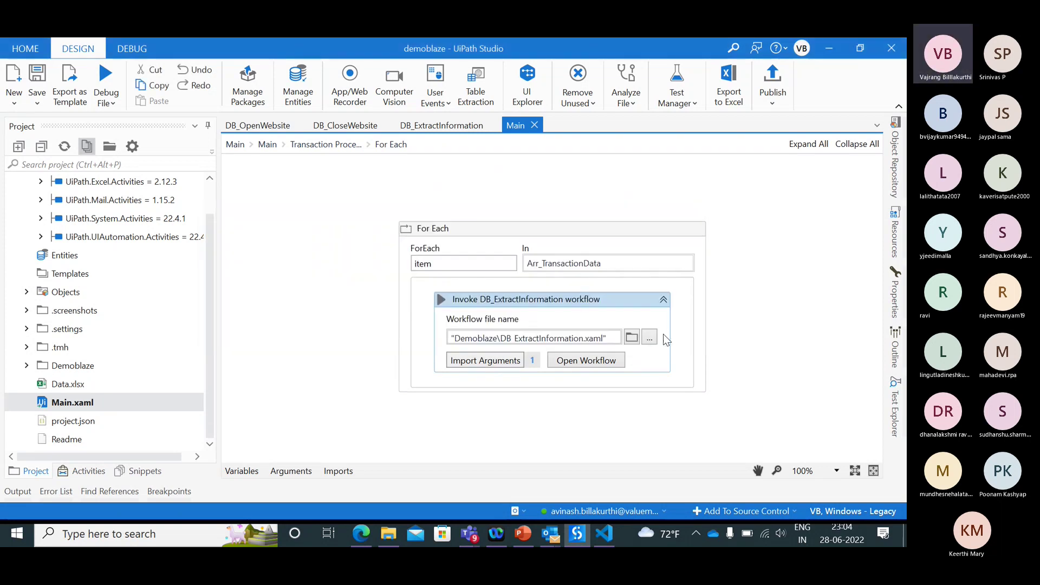
- Open the DB_ExtractInformation workflow and review its browser and data extraction activities and its arguments
{"action": "left_click", "coordinate": [599, 361]}
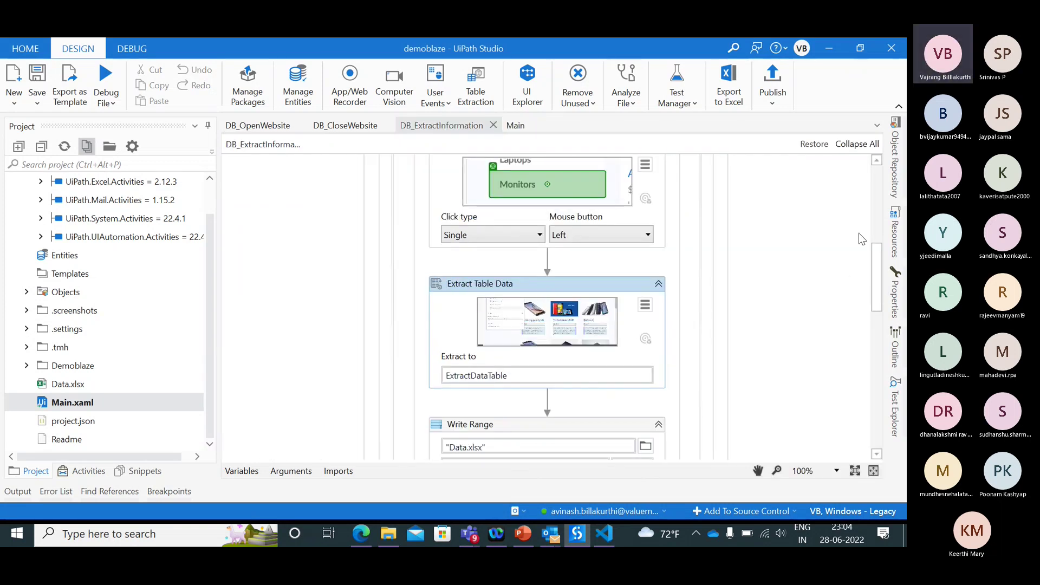
{"action": "left_click_drag", "start_coordinate": [879, 257], "coordinate": [879, 217]}
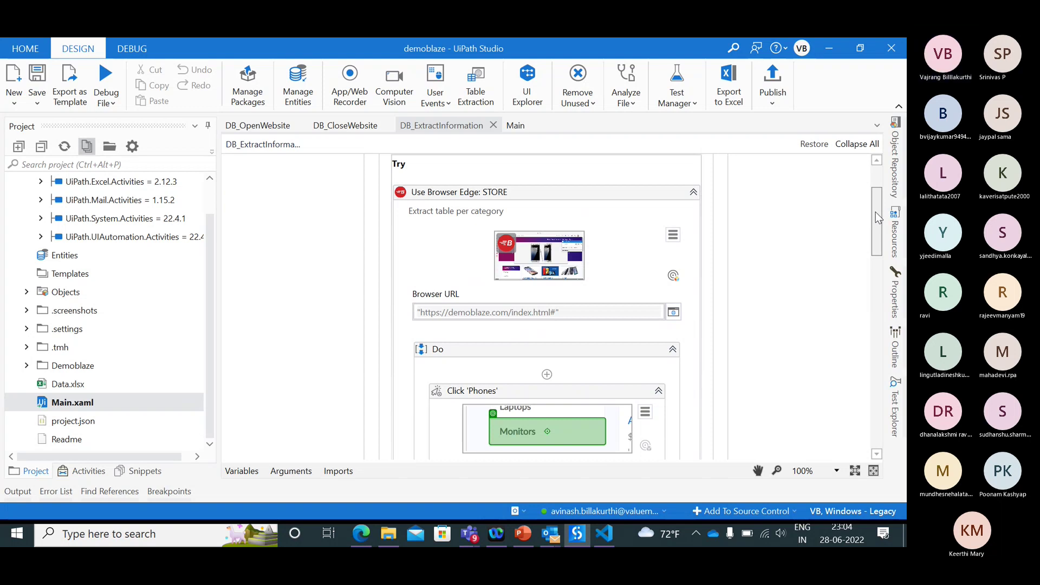
{"action": "left_click_drag", "start_coordinate": [875, 212], "coordinate": [878, 275]}
{"action": "left_click", "coordinate": [285, 471]}
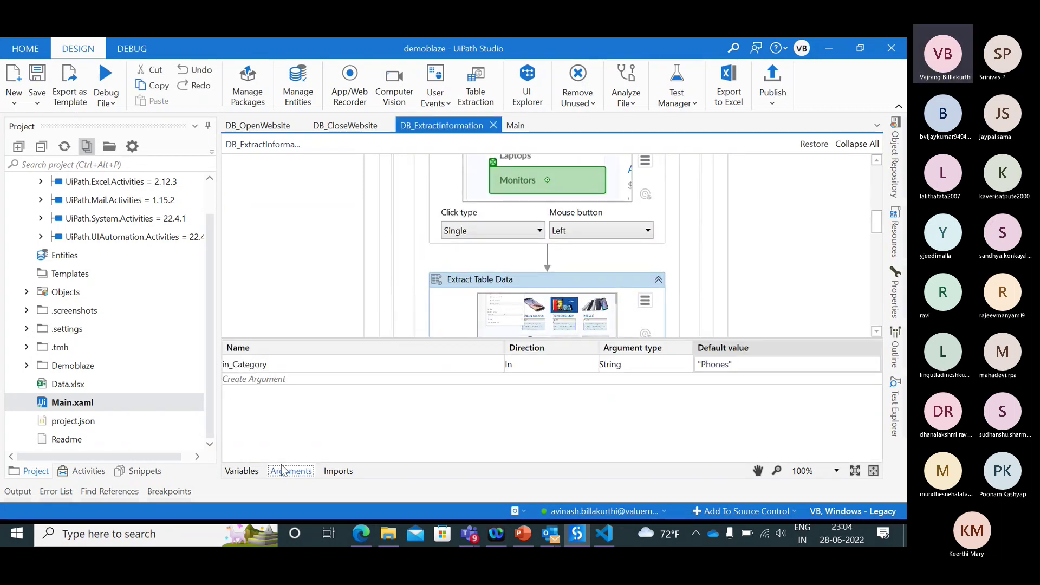
{"action": "left_click", "coordinate": [286, 472]}
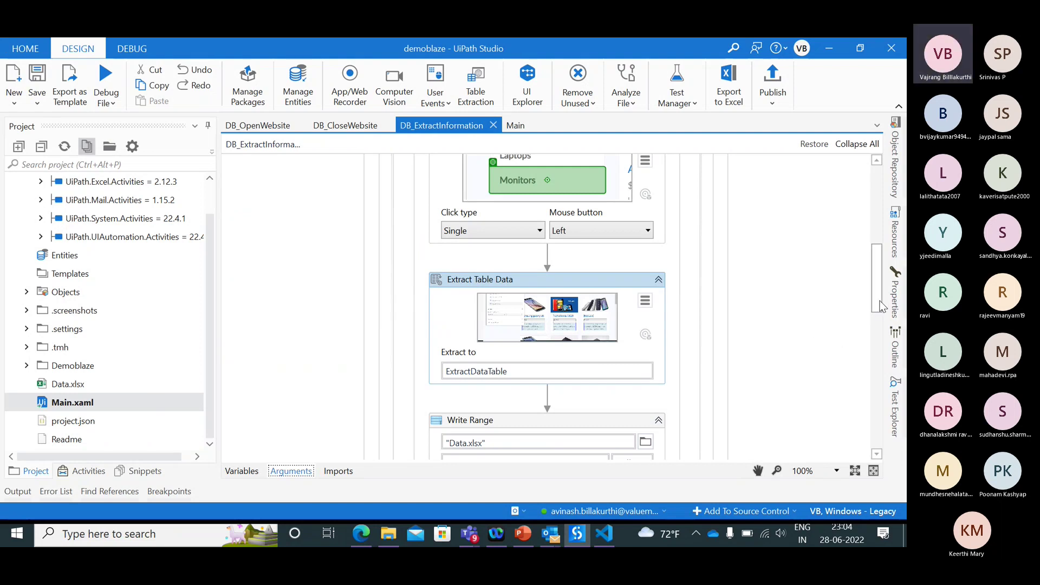
- Inspect the properties of the Click 'Phones' activity and view its strict selector in the Selector Editor
{"action": "left_click_drag", "start_coordinate": [881, 306], "coordinate": [631, 287]}
{"action": "left_click", "coordinate": [630, 287]}
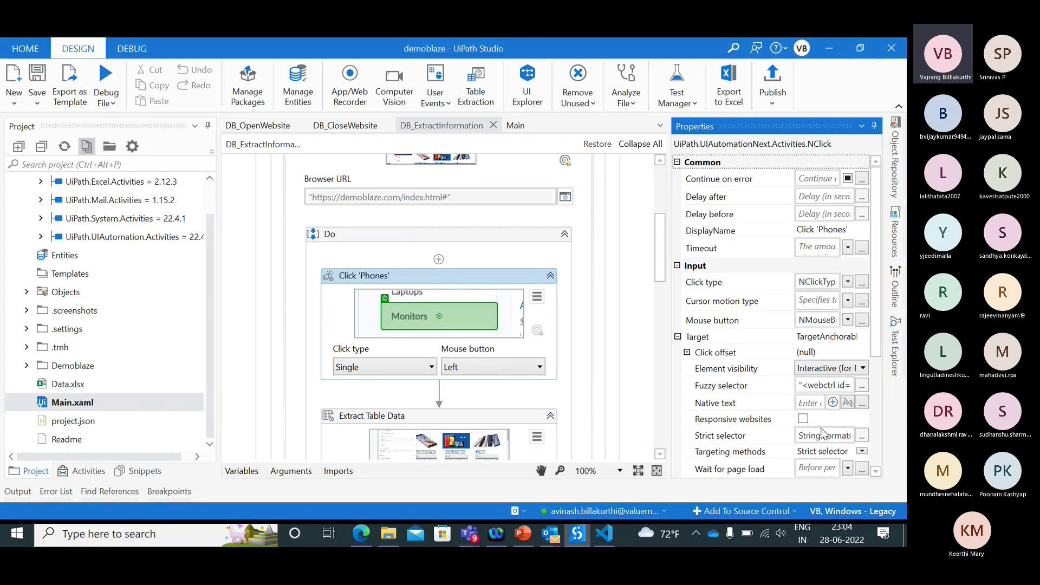
{"action": "scroll", "coordinate": [829, 466], "scroll_direction": "down", "scroll_amount": 3}
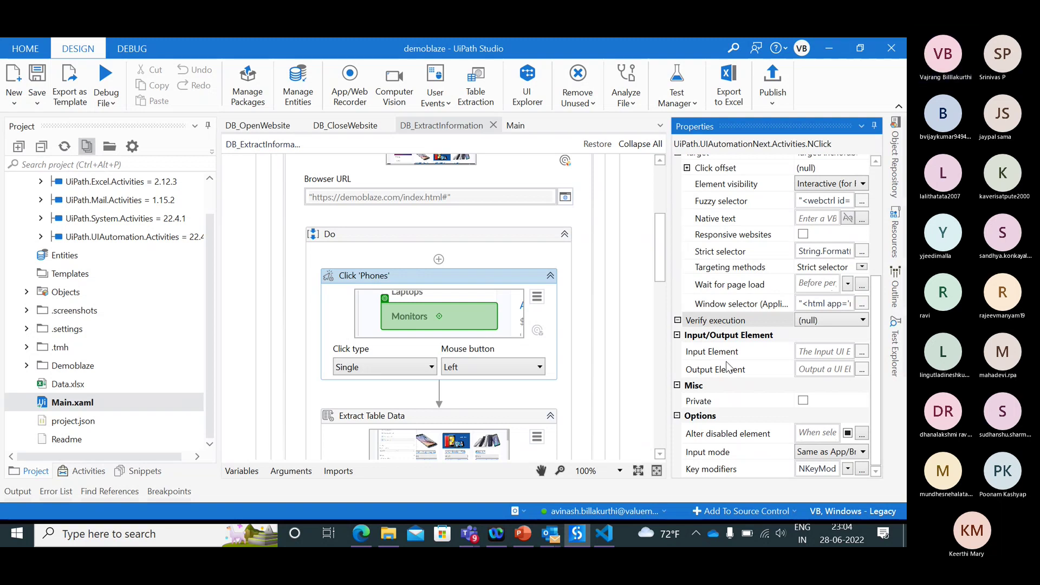
{"action": "scroll", "coordinate": [729, 367], "scroll_direction": "up", "scroll_amount": 4}
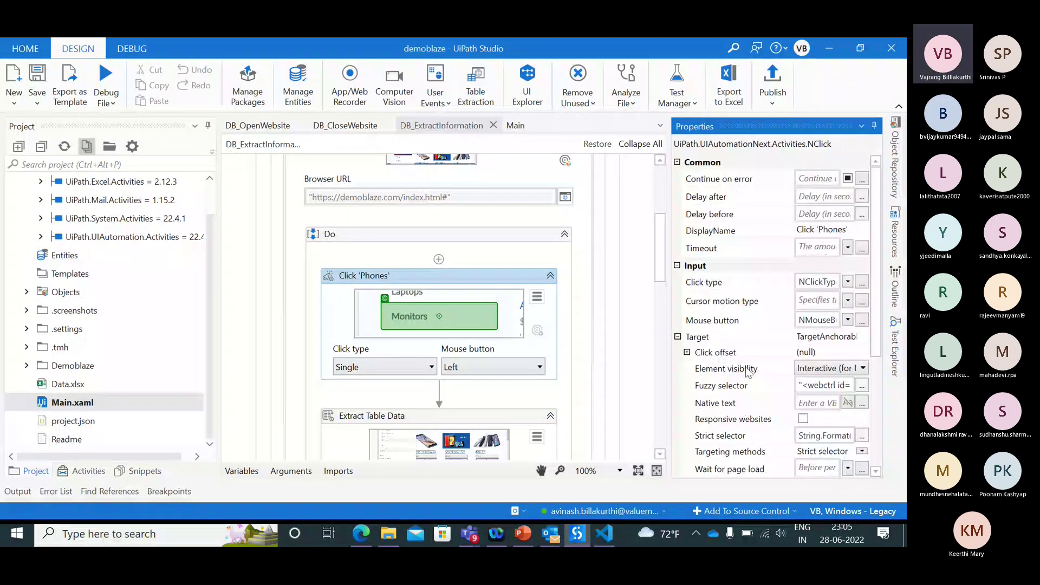
{"action": "scroll", "coordinate": [748, 373], "scroll_direction": "down", "scroll_amount": 4}
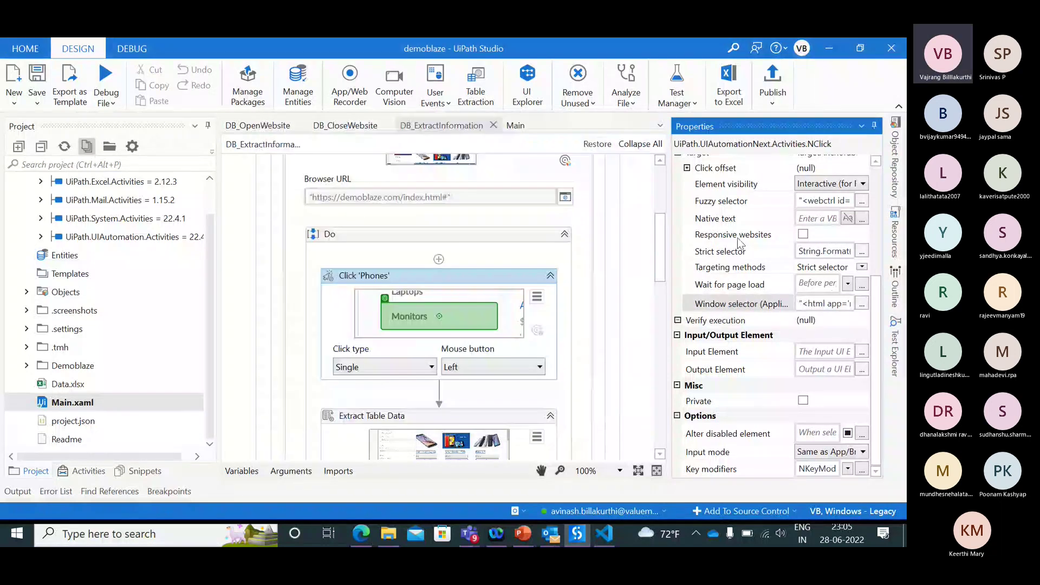
{"action": "left_click", "coordinate": [862, 251]}
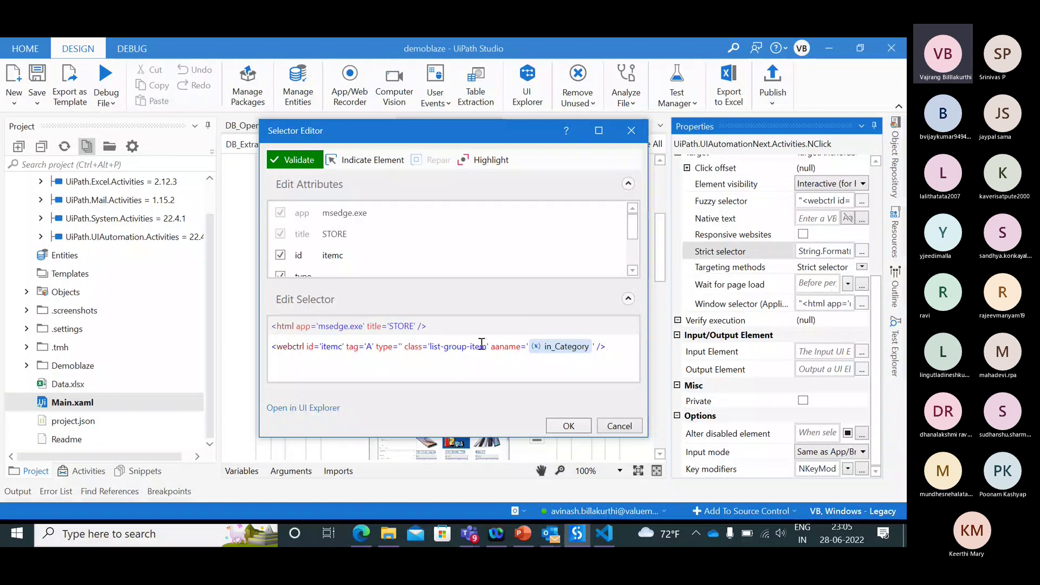
{"action": "left_click", "coordinate": [618, 427]}
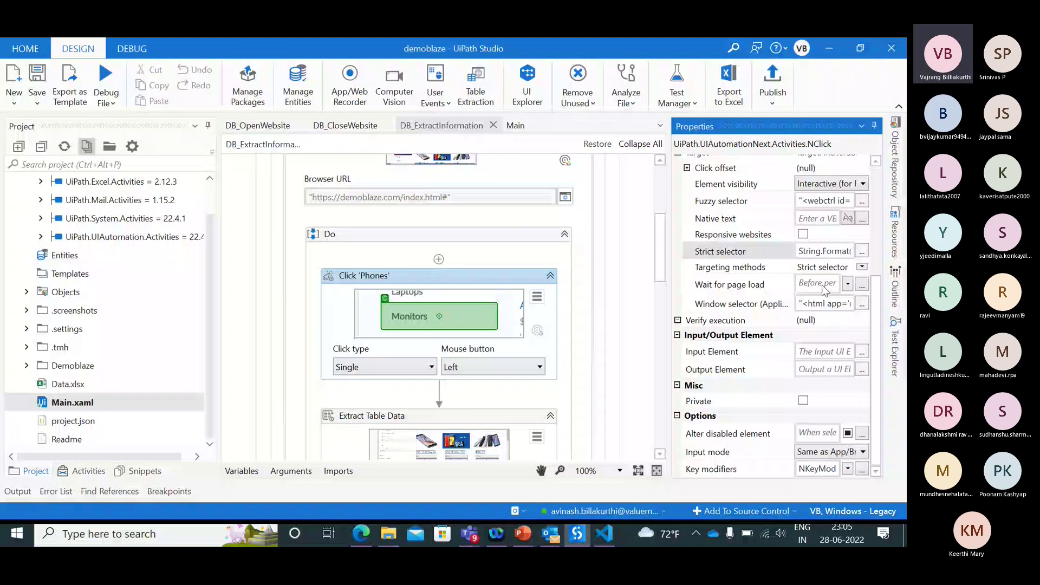
- Return to the top level of Main, open the DB_CloseWebsite workflow and review its expanded Try Catch
{"action": "left_click", "coordinate": [516, 125]}
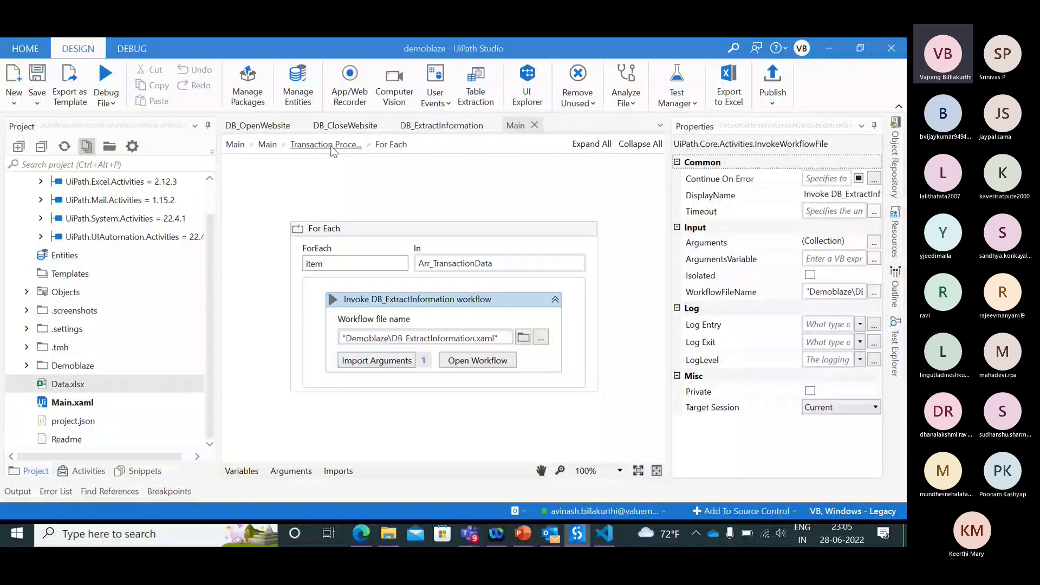
{"action": "left_click", "coordinate": [238, 145]}
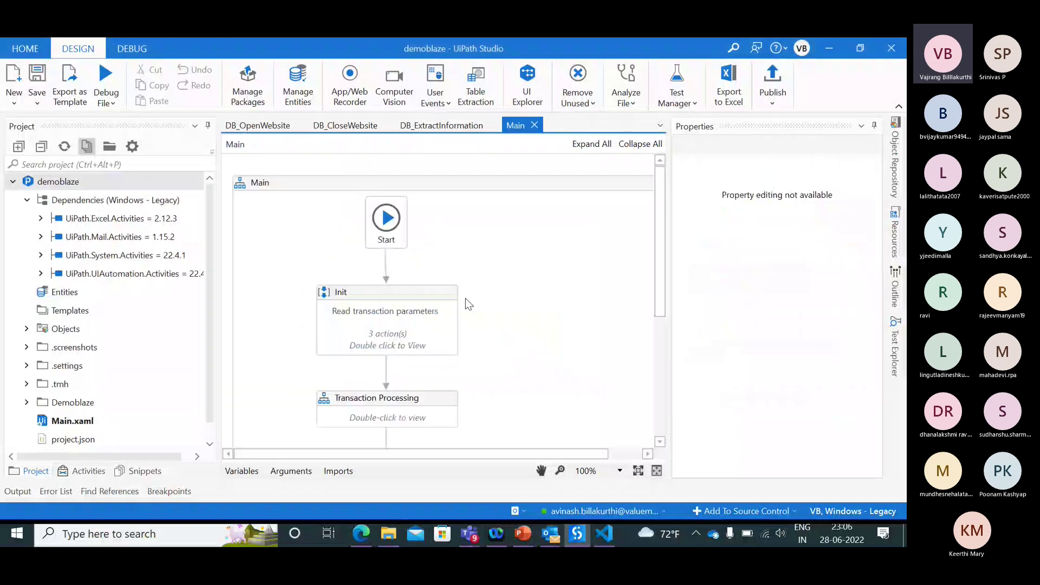
{"action": "left_click", "coordinate": [479, 343]}
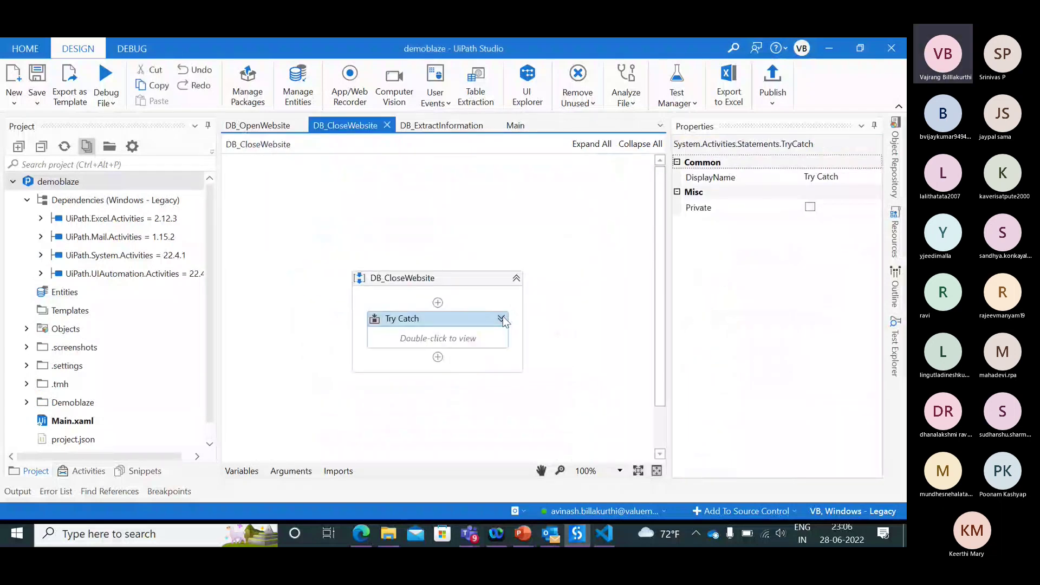
{"action": "left_click", "coordinate": [502, 318]}
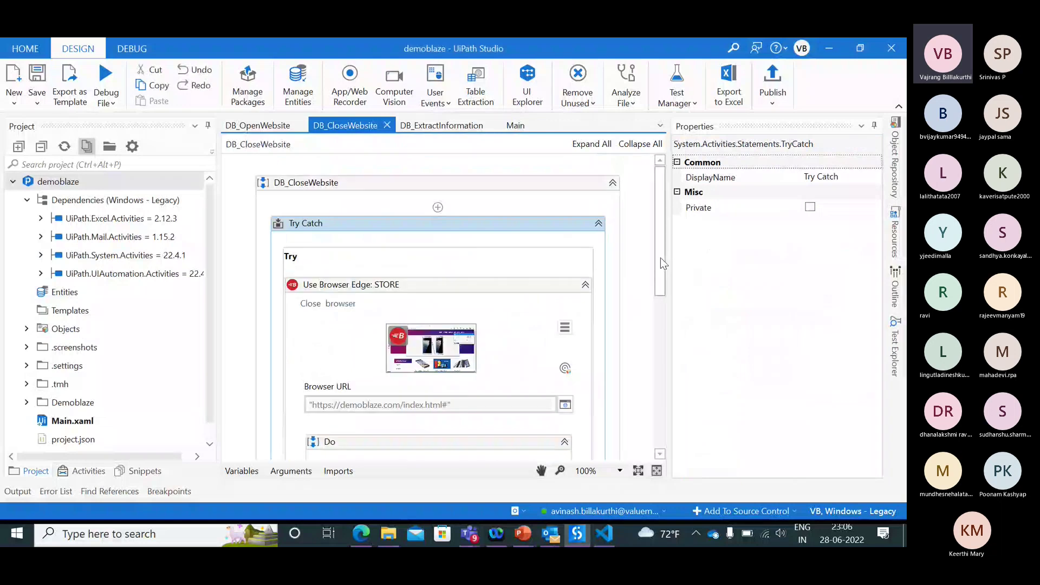
{"action": "scroll", "coordinate": [668, 295], "scroll_direction": "down", "scroll_amount": 5}
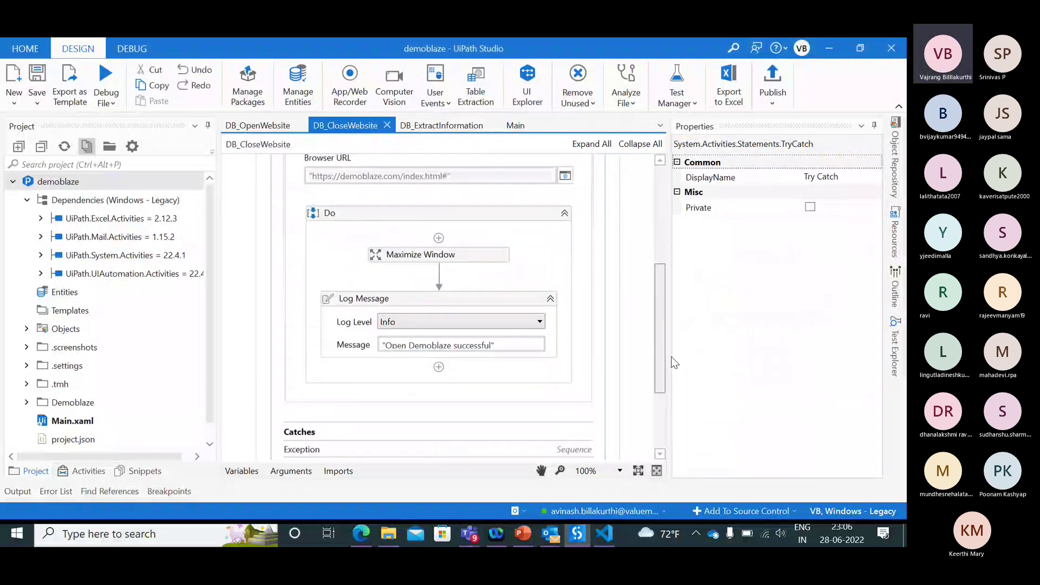
{"action": "scroll", "coordinate": [659, 307], "scroll_direction": "up", "scroll_amount": 3}
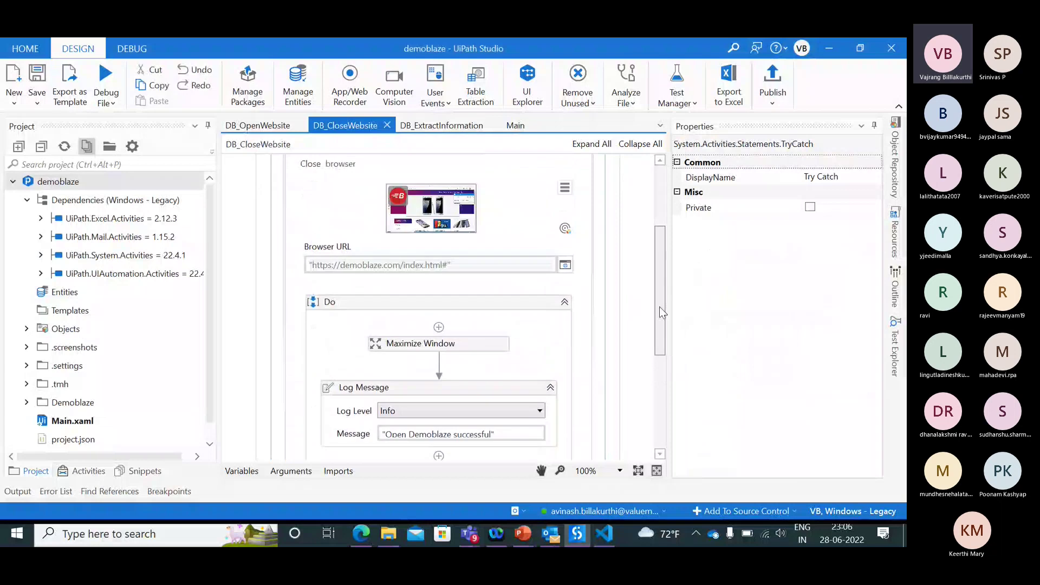
{"action": "scroll", "coordinate": [659, 307], "scroll_direction": "up", "scroll_amount": 2}
{"action": "scroll", "coordinate": [546, 242], "scroll_direction": "down", "scroll_amount": 2}
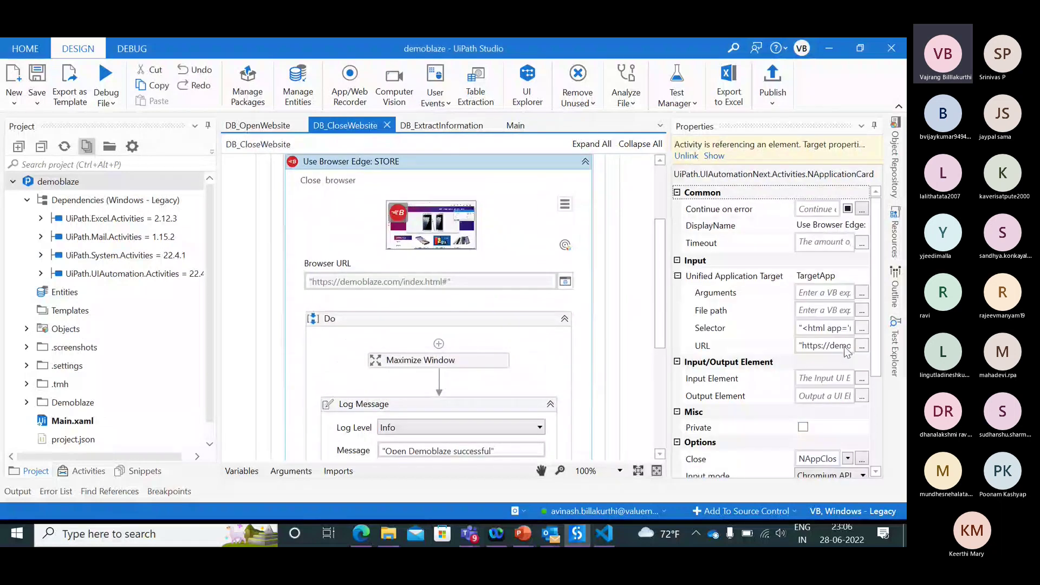
- Review the properties of the Use Browser Edge: STORE activity, including the choices for its Close and Open options
{"action": "scroll", "coordinate": [886, 395], "scroll_direction": "down", "scroll_amount": 1}
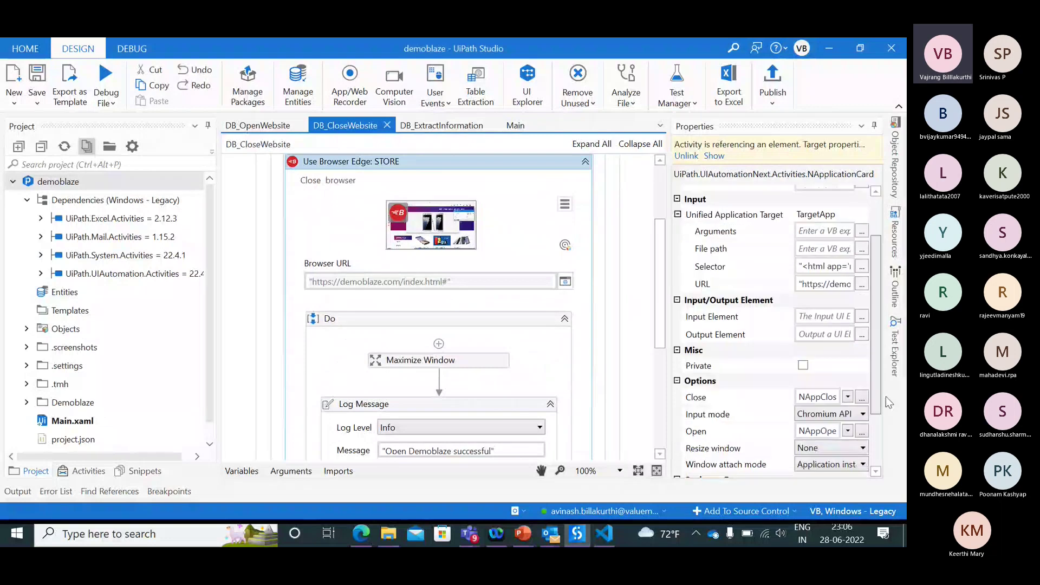
{"action": "scroll", "coordinate": [886, 395], "scroll_direction": "down", "scroll_amount": 2}
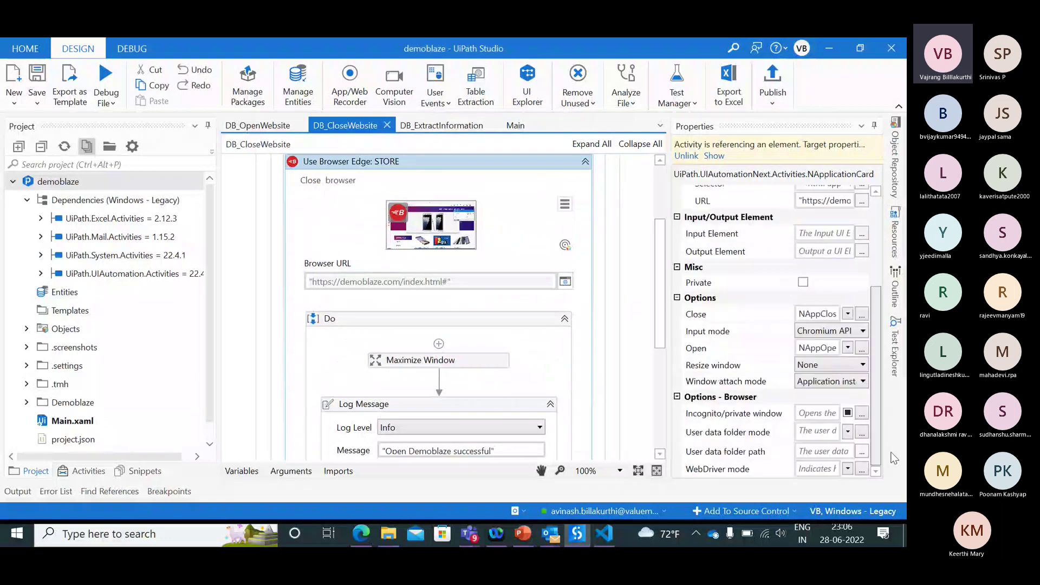
{"action": "left_click", "coordinate": [848, 314]}
{"action": "left_click", "coordinate": [847, 314]}
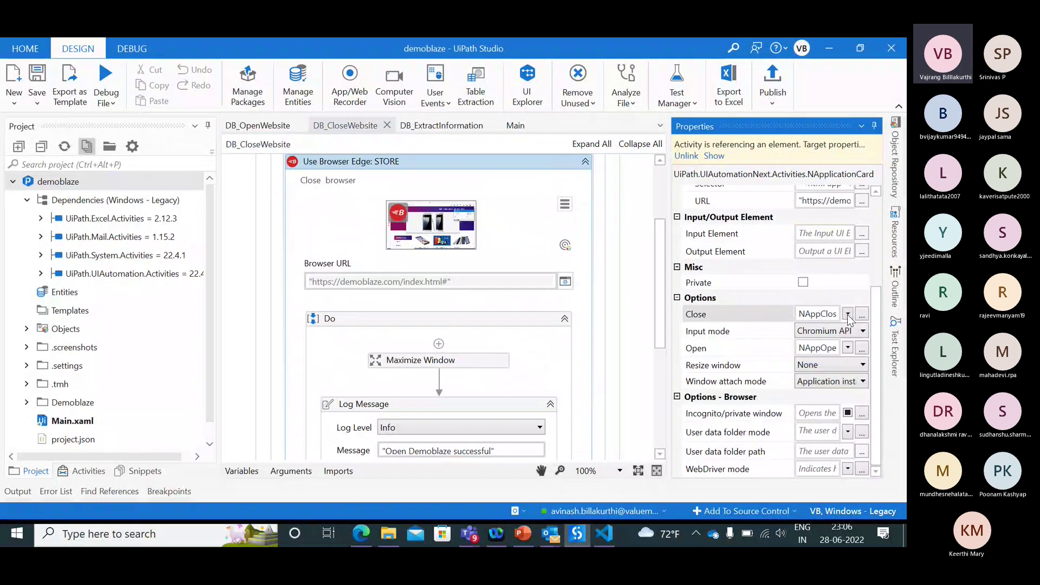
{"action": "left_click", "coordinate": [848, 348]}
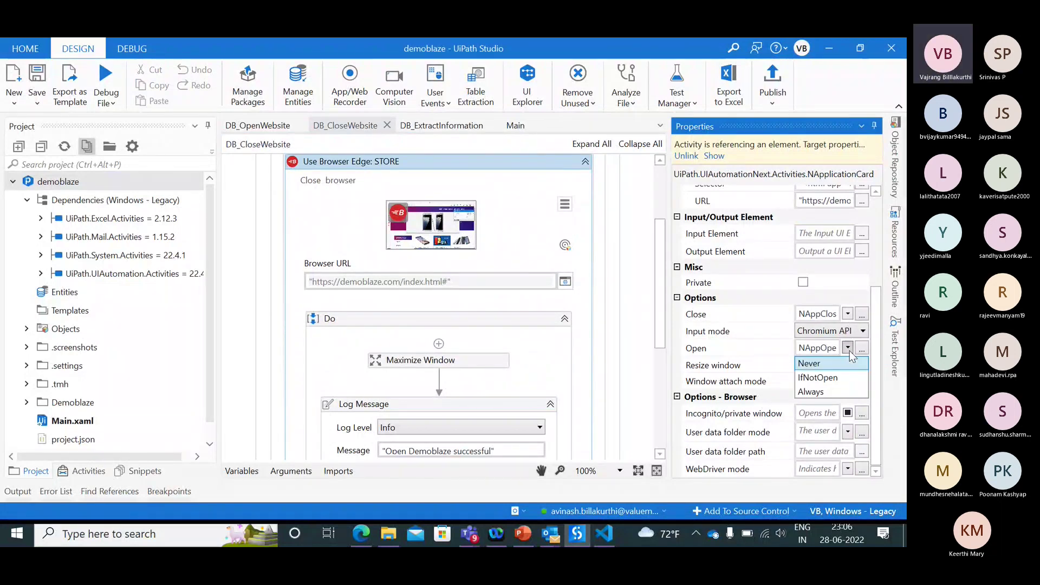
{"action": "left_click", "coordinate": [534, 361]}
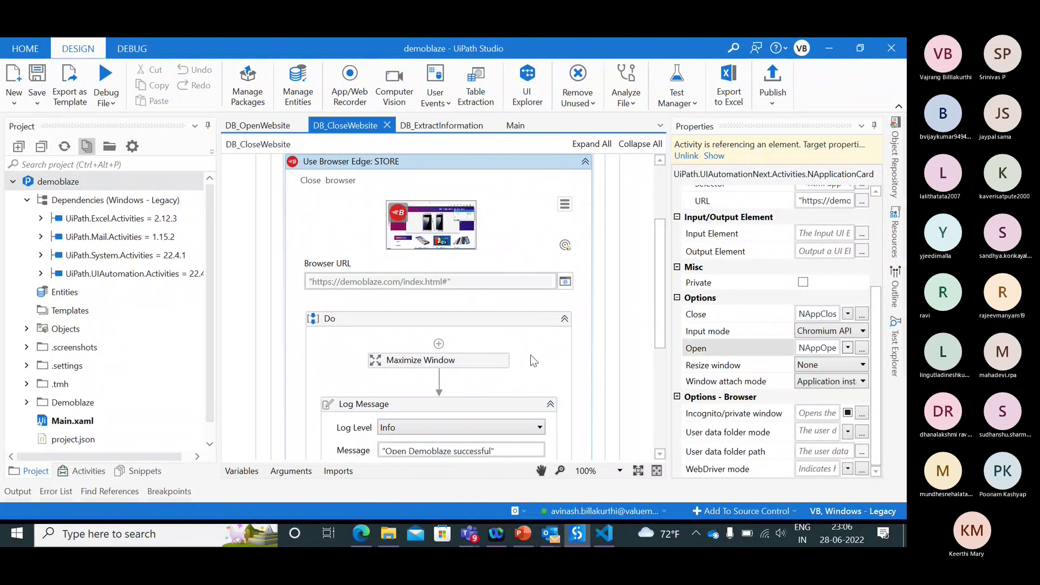
{"action": "left_click", "coordinate": [534, 361]}
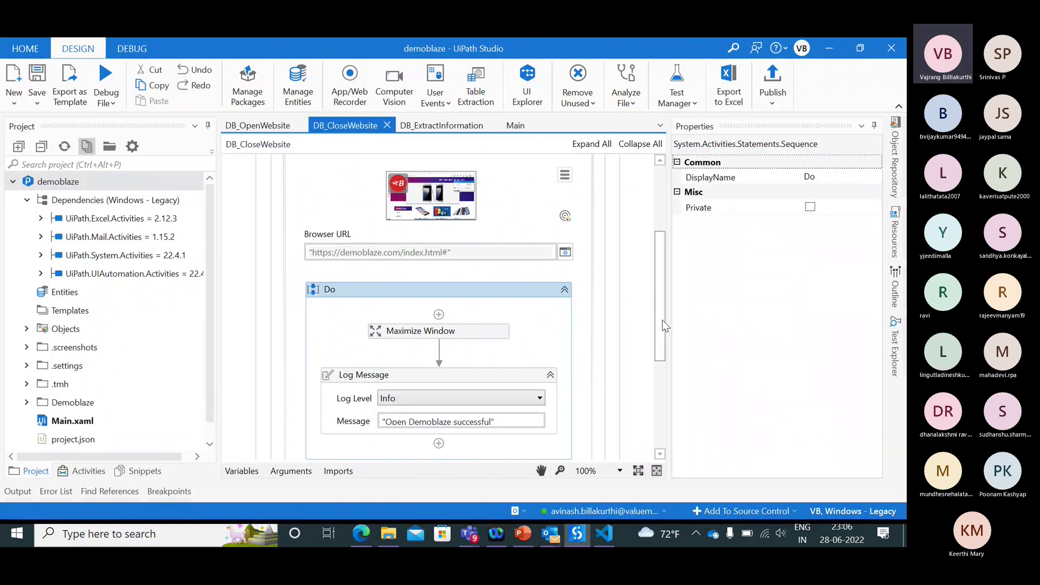
- Open the Exception catch in DB_CloseWebsite and change its Fatal log message to begin with "Close website failed"
{"action": "scroll", "coordinate": [665, 353], "scroll_direction": "down", "scroll_amount": 2}
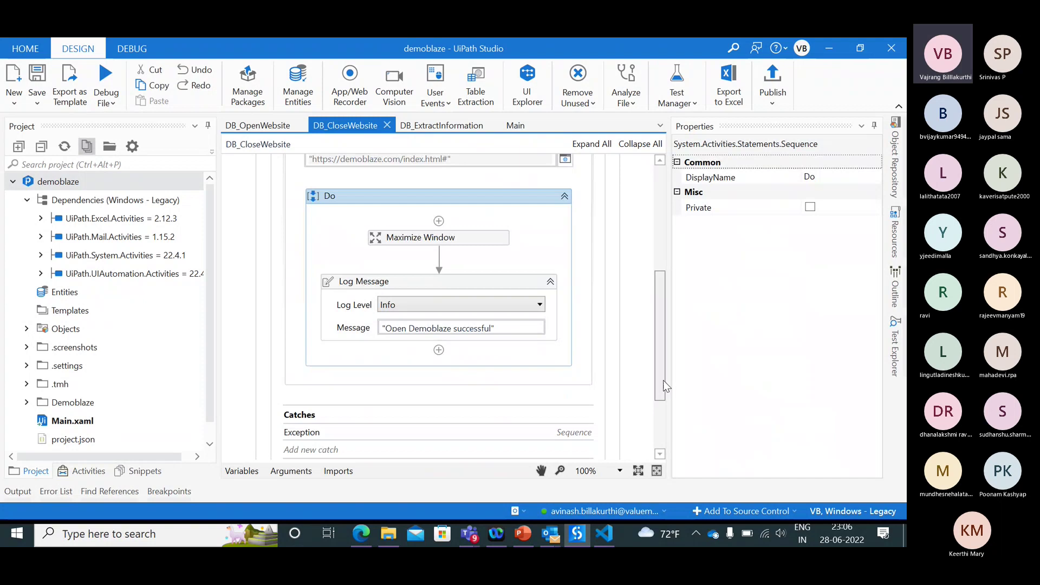
{"action": "left_click", "coordinate": [582, 432]}
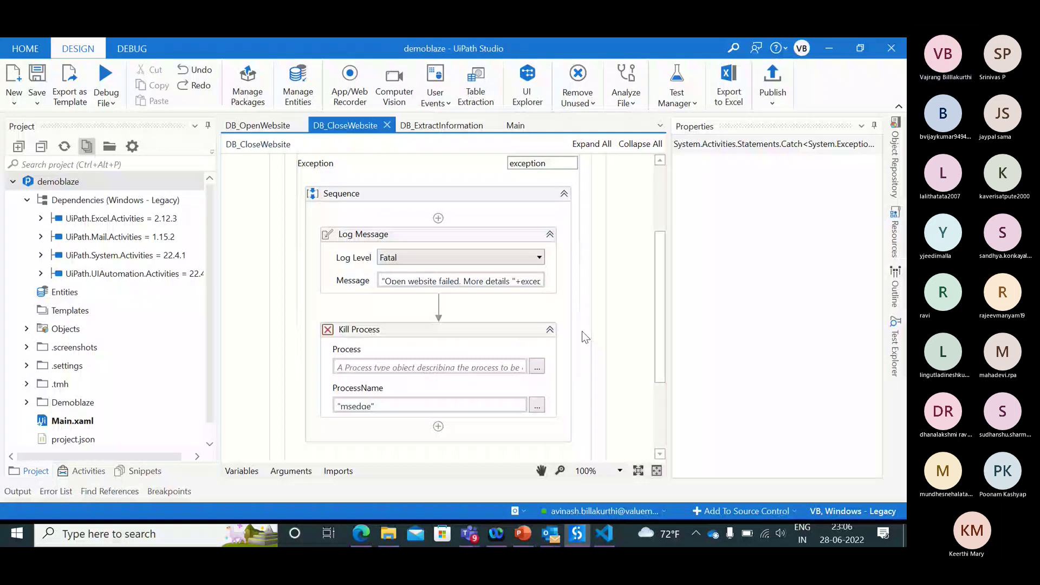
{"action": "double_click", "coordinate": [391, 234]}
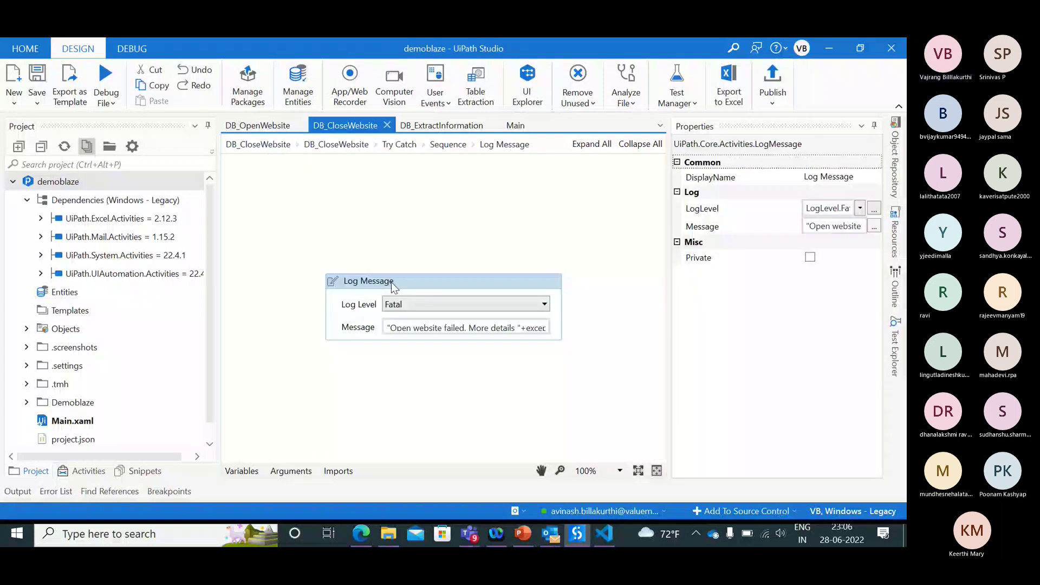
{"action": "double_click", "coordinate": [400, 327]}
{"action": "type", "text": "Close"}
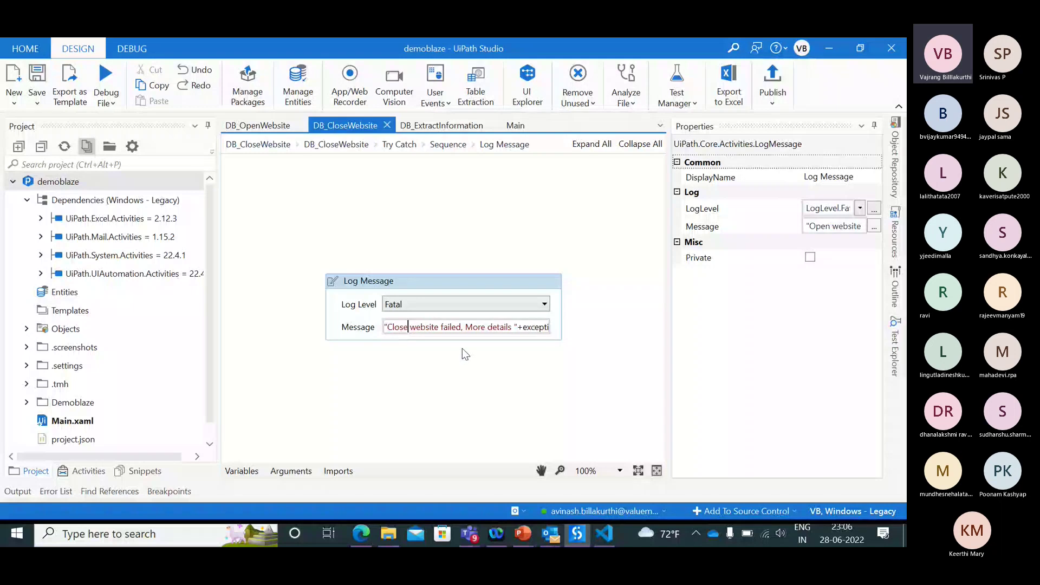
{"action": "left_click", "coordinate": [401, 145]}
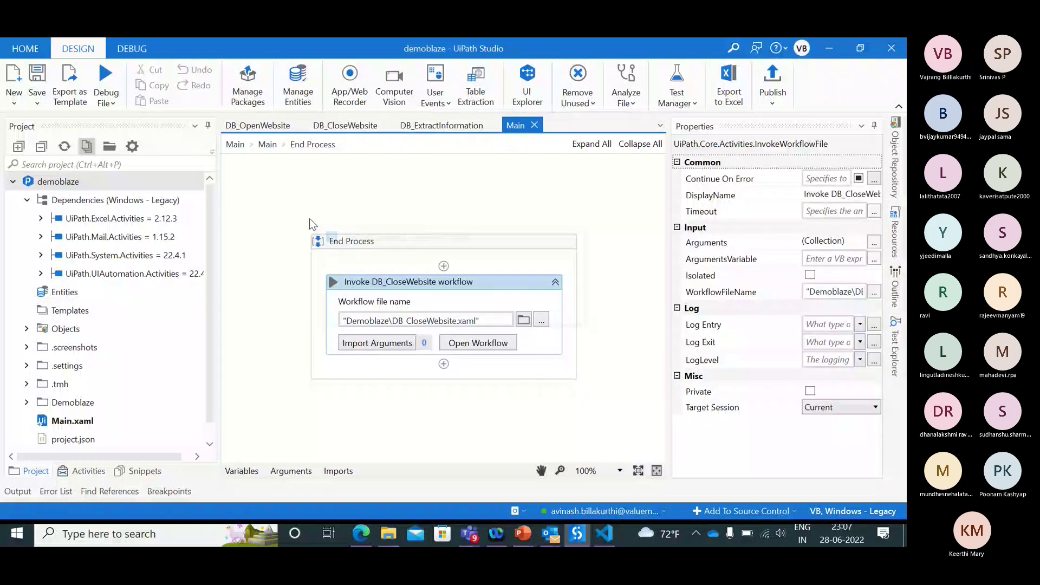
- Watch the running automation on the demoblaze store in Edge and check its execution log in UiPath Studio
{"action": "key", "text": "alt+Tab"}
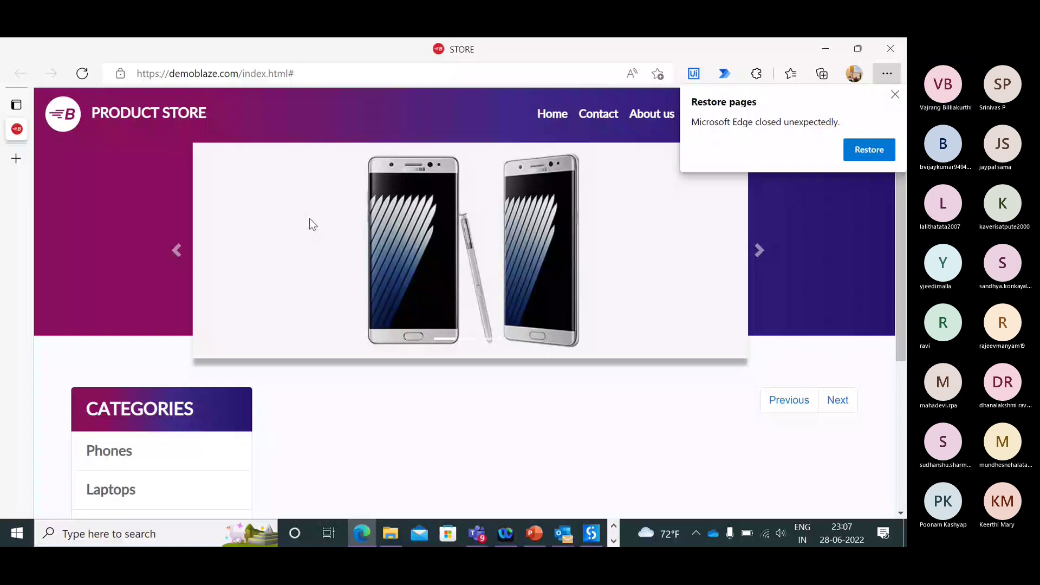
{"action": "scroll", "coordinate": [310, 219], "scroll_direction": "down", "scroll_amount": 2}
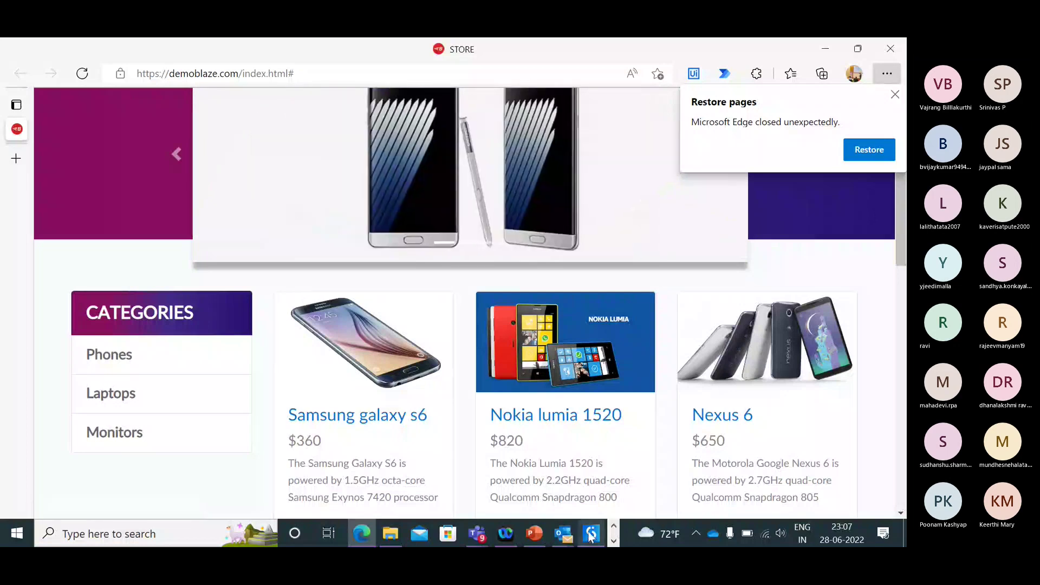
{"action": "left_click", "coordinate": [591, 534]}
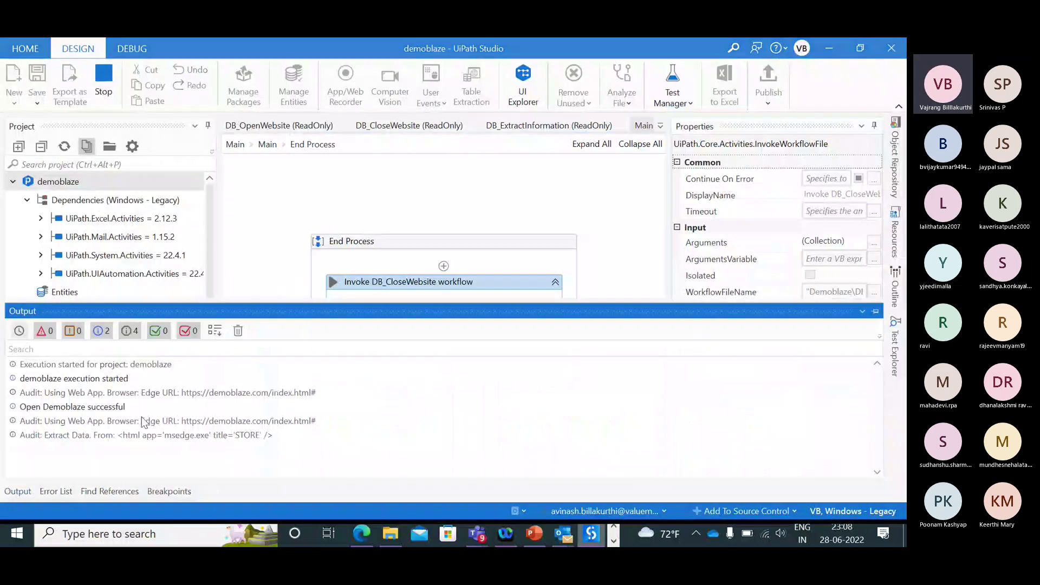
{"action": "left_click", "coordinate": [16, 493]}
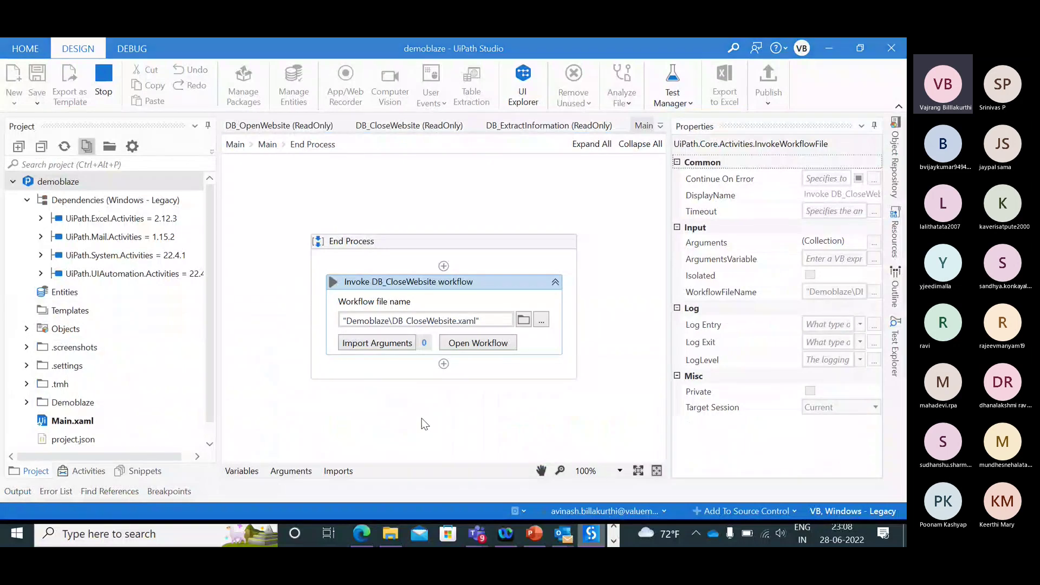
- Switch to Edge to look through the store's product list during the run and return to UiPath Studio
{"action": "key", "text": "alt+Tab"}
{"action": "scroll", "coordinate": [611, 398], "scroll_direction": "down", "scroll_amount": 10}
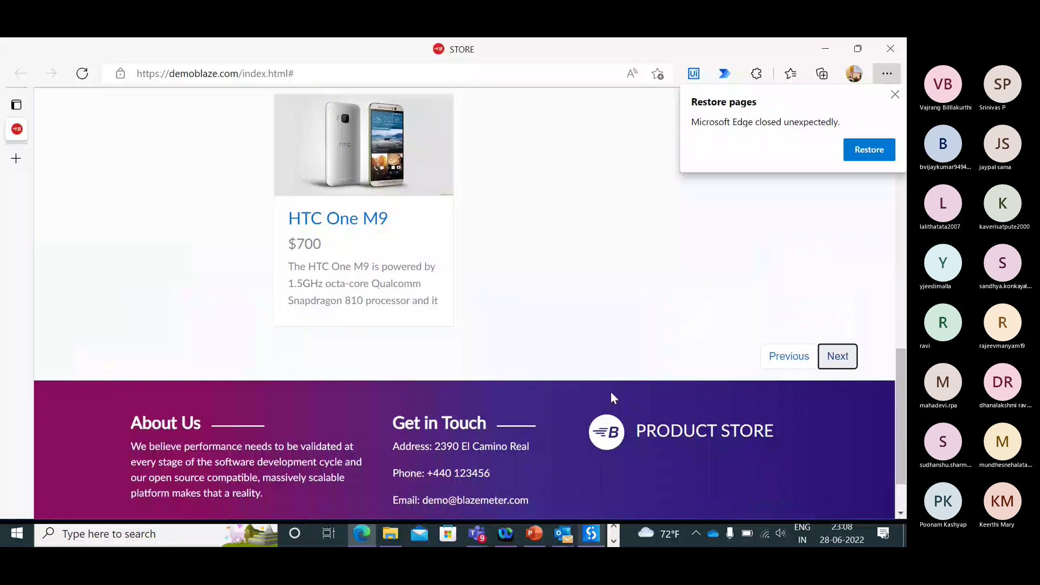
{"action": "scroll", "coordinate": [611, 395], "scroll_direction": "up", "scroll_amount": 10}
{"action": "scroll", "coordinate": [612, 392], "scroll_direction": "up", "scroll_amount": 4}
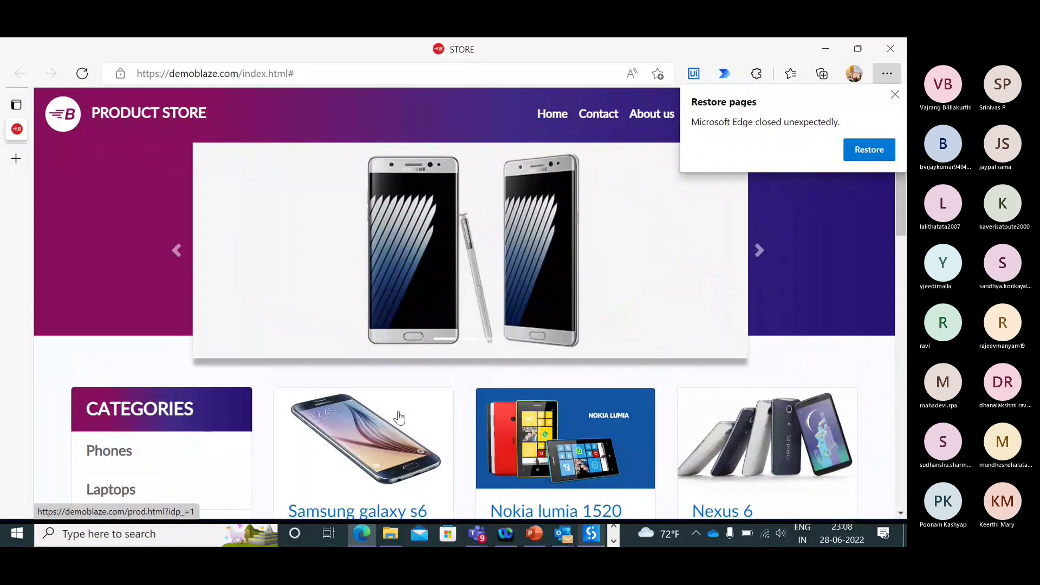
{"action": "scroll", "coordinate": [399, 417], "scroll_direction": "down", "scroll_amount": 2}
{"action": "key", "text": "alt+Tab"}
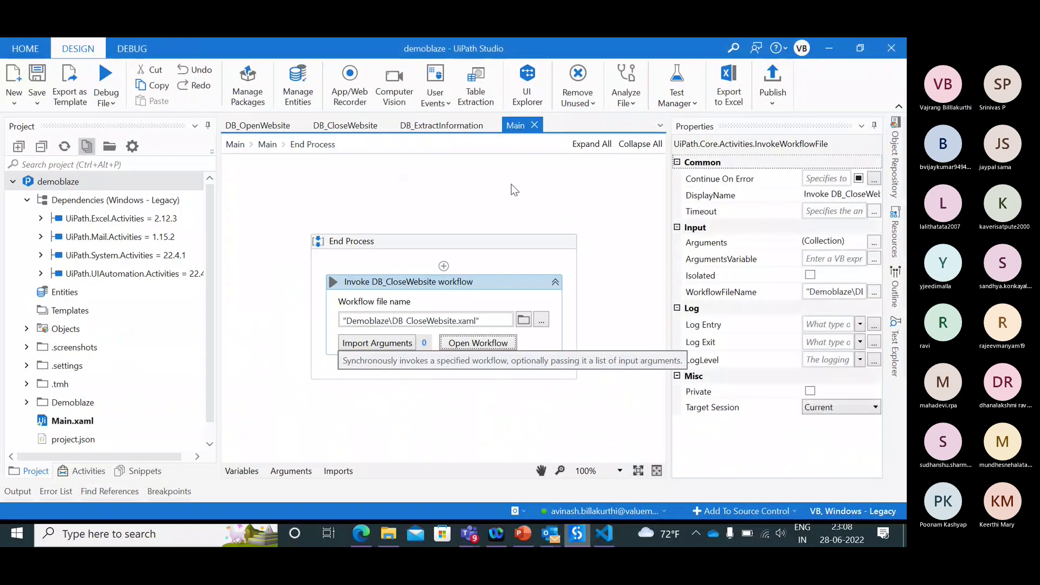
- Open the DB_ExtractInformation workflow and start debugging that file on its own
{"action": "left_click", "coordinate": [416, 125]}
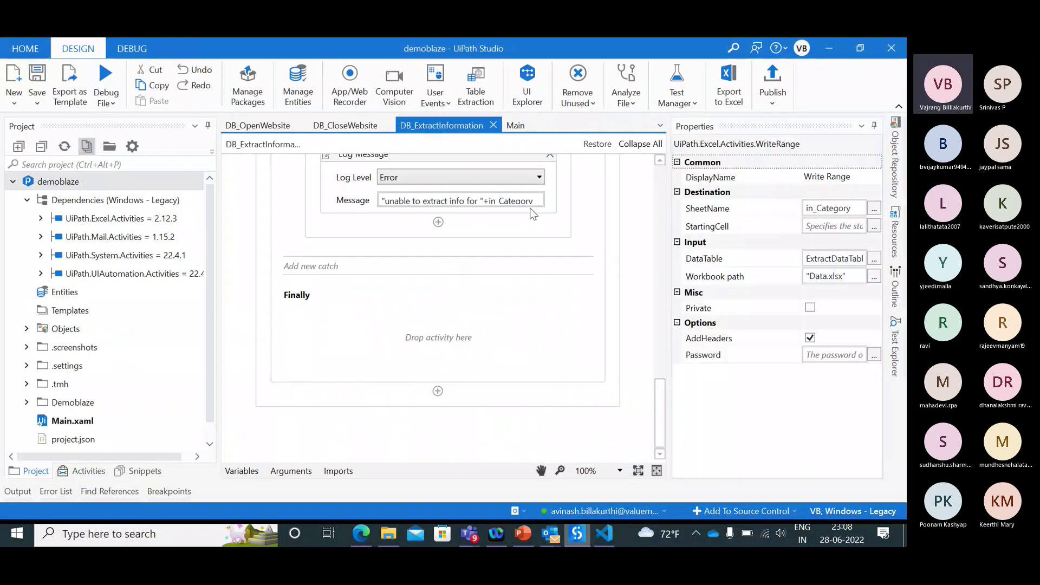
{"action": "scroll", "coordinate": [488, 267], "scroll_direction": "up", "scroll_amount": 1}
{"action": "scroll", "coordinate": [488, 266], "scroll_direction": "up", "scroll_amount": 15}
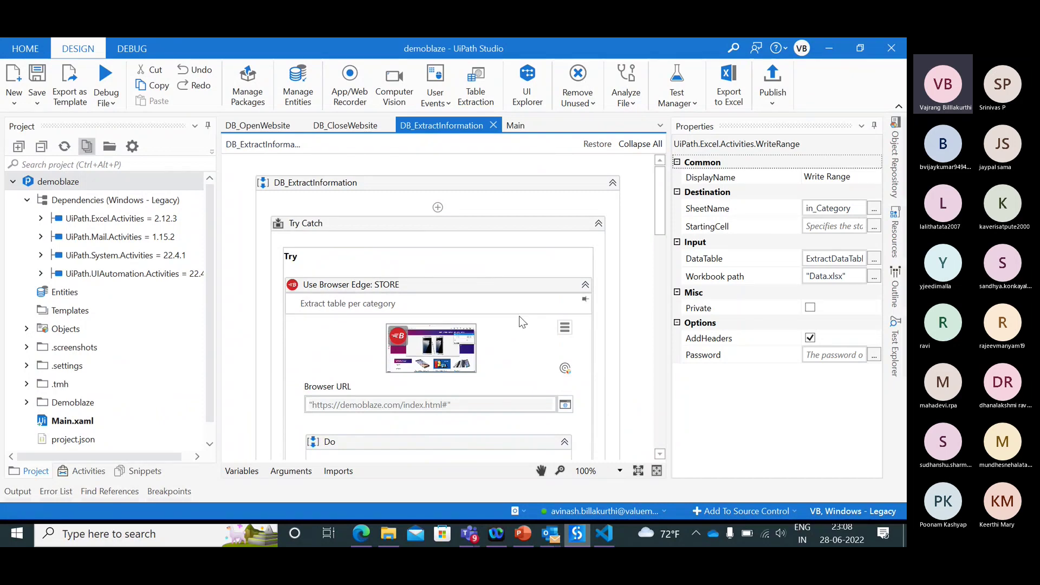
{"action": "left_click", "coordinate": [132, 48]}
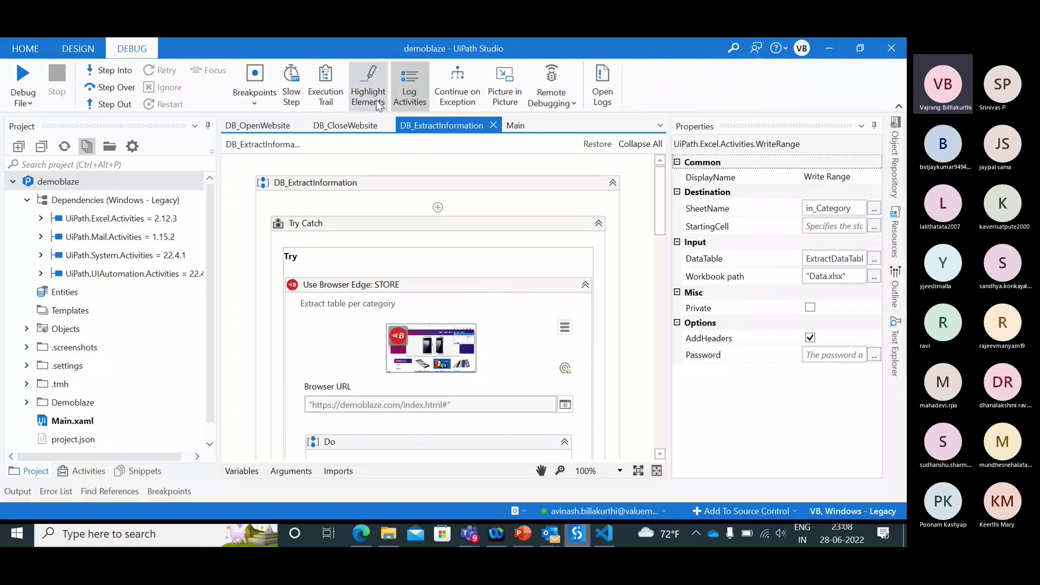
{"action": "left_click", "coordinate": [24, 103]}
{"action": "left_click", "coordinate": [24, 123]}
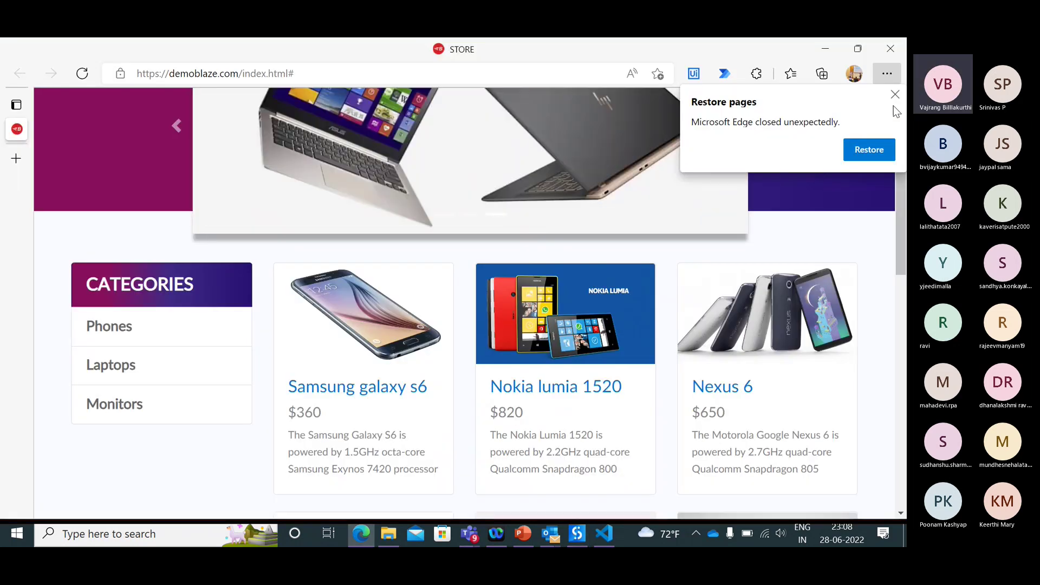
- Dismiss the Restore pages prompt in Edge and watch the debug run page through the store's products
{"action": "left_click", "coordinate": [892, 96]}
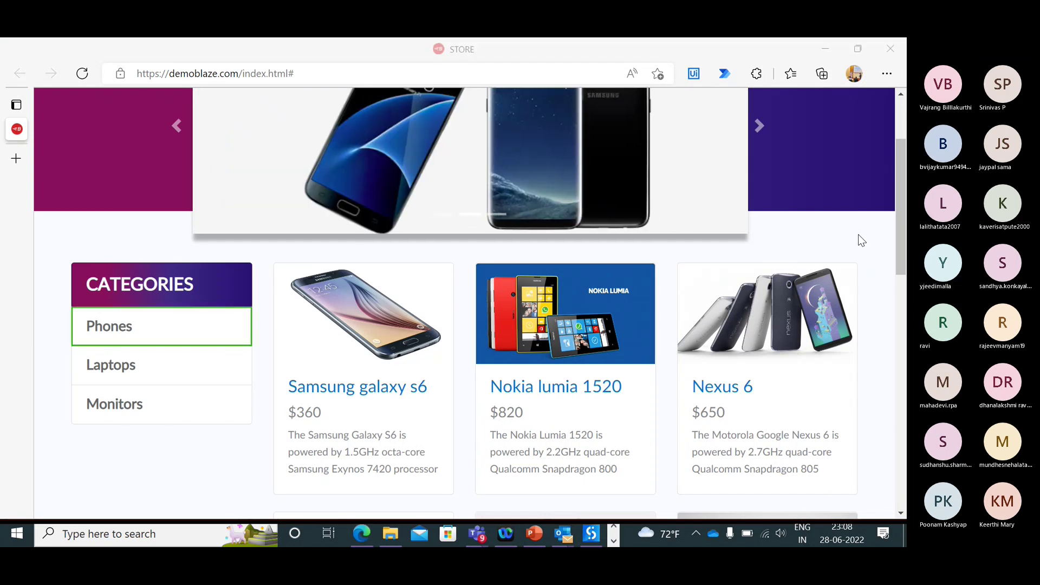
{"action": "left_click", "coordinate": [858, 239]}
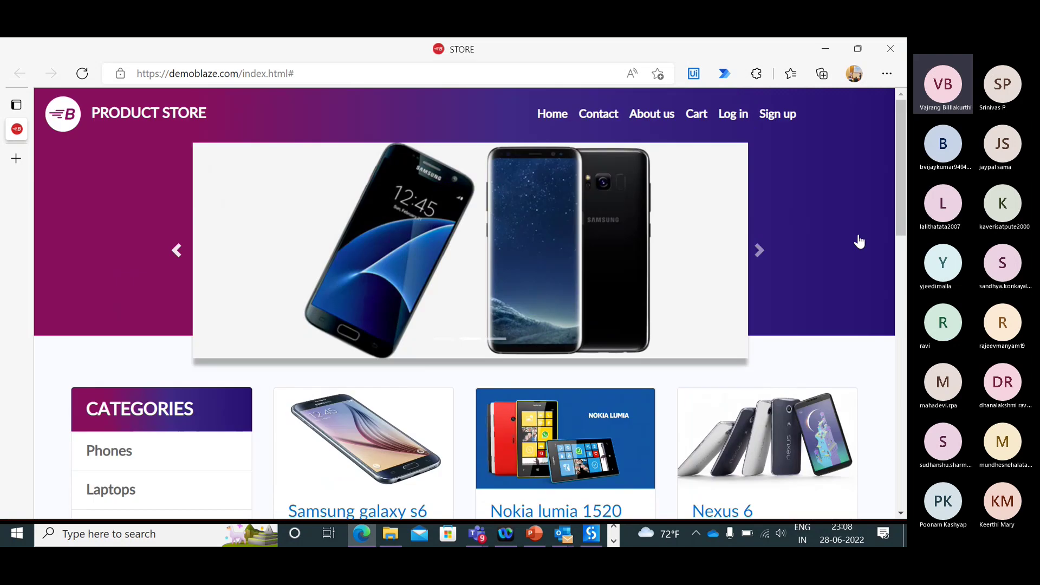
{"action": "scroll", "coordinate": [858, 238], "scroll_direction": "up", "scroll_amount": 3}
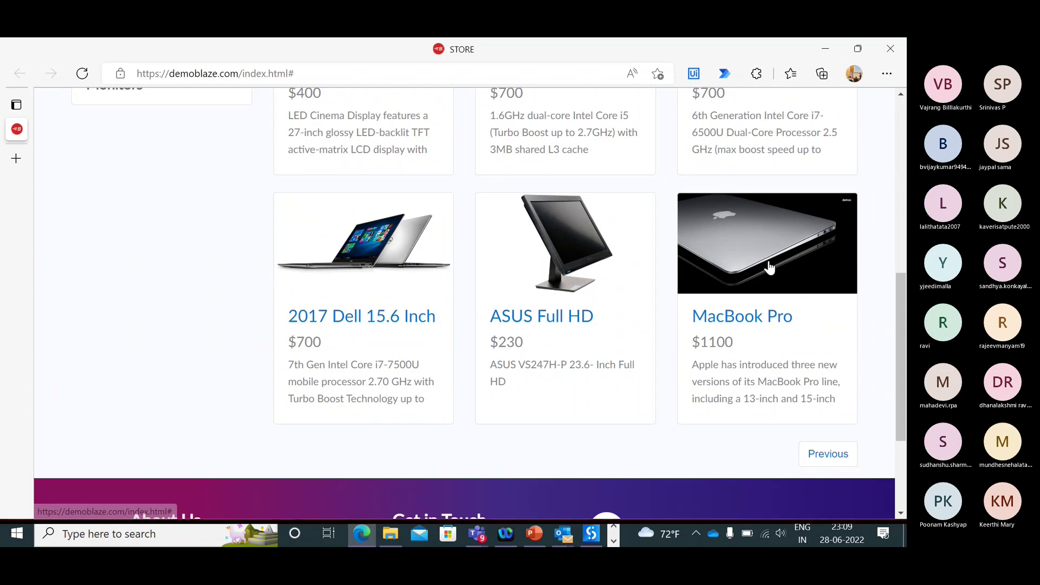
{"action": "scroll", "coordinate": [770, 267], "scroll_direction": "up", "scroll_amount": 5}
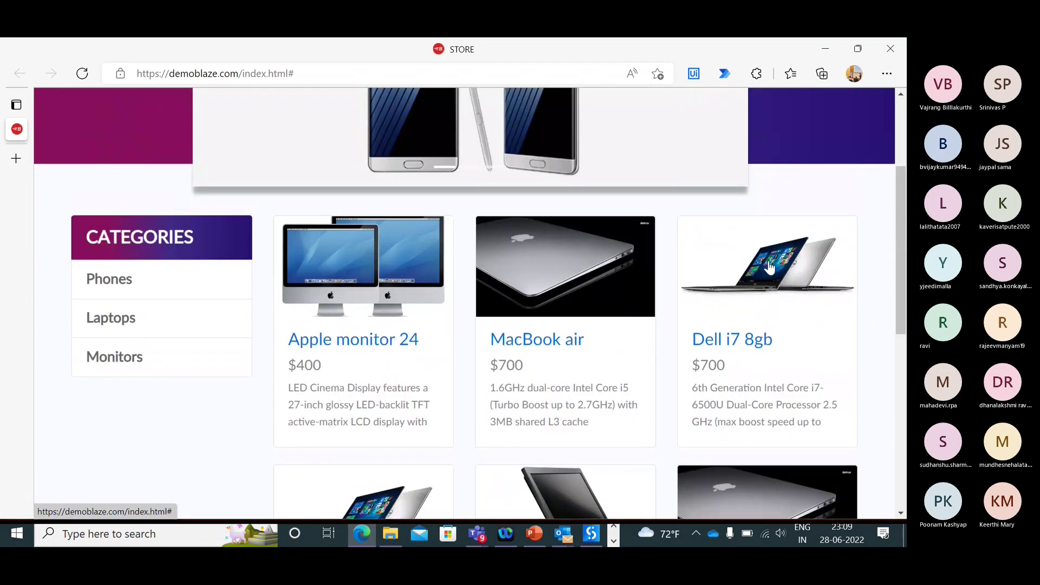
{"action": "scroll", "coordinate": [769, 267], "scroll_direction": "down", "scroll_amount": 6}
- Switch to UiPath Studio and inspect the Extract Table Data activity and its properties during the debug run
{"action": "key", "text": "alt+Tab"}
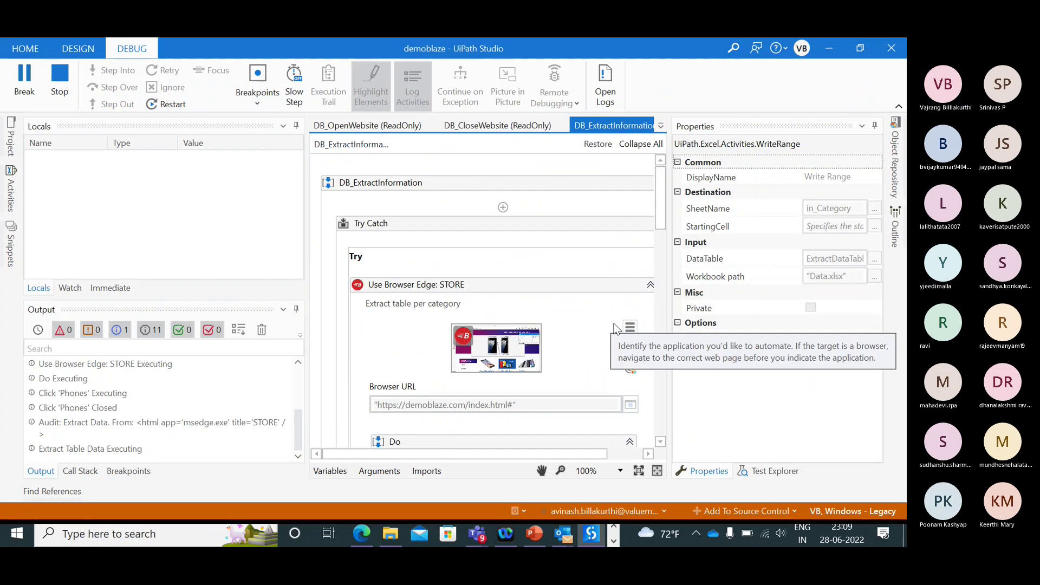
{"action": "left_click_drag", "start_coordinate": [669, 247], "coordinate": [798, 262]}
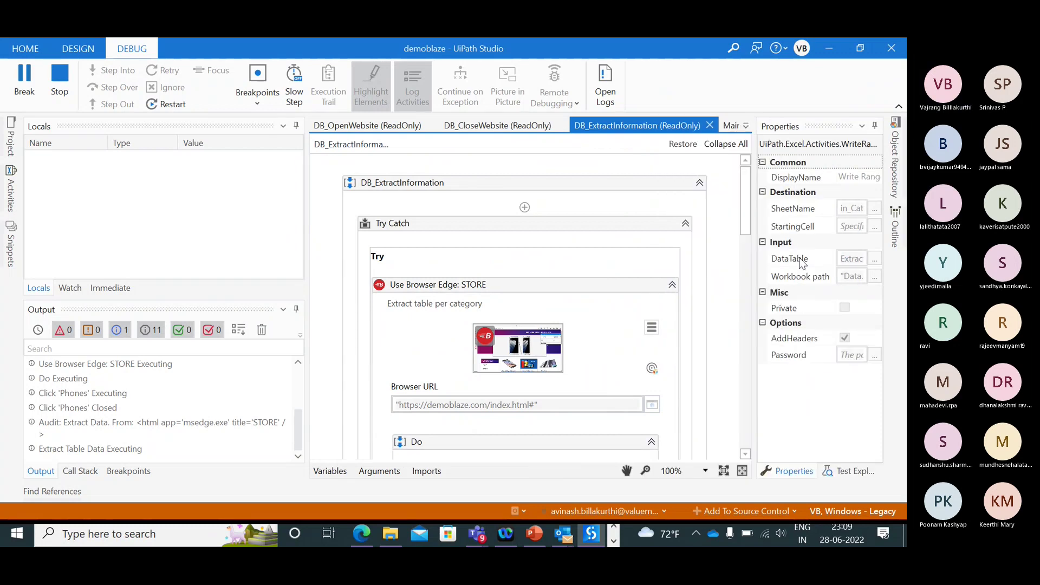
{"action": "left_click_drag", "start_coordinate": [745, 233], "coordinate": [747, 315]}
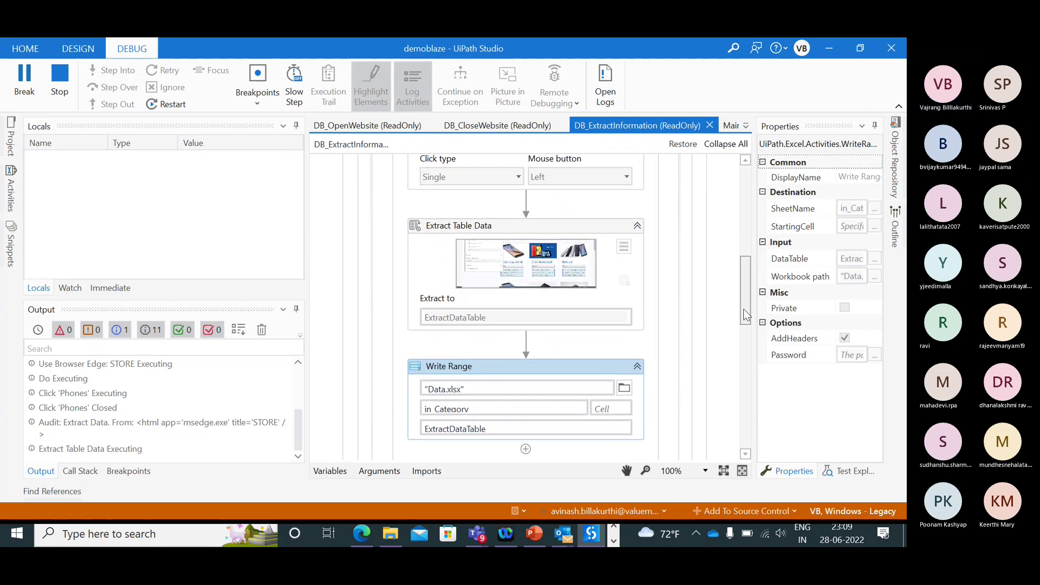
{"action": "left_click", "coordinate": [604, 229]}
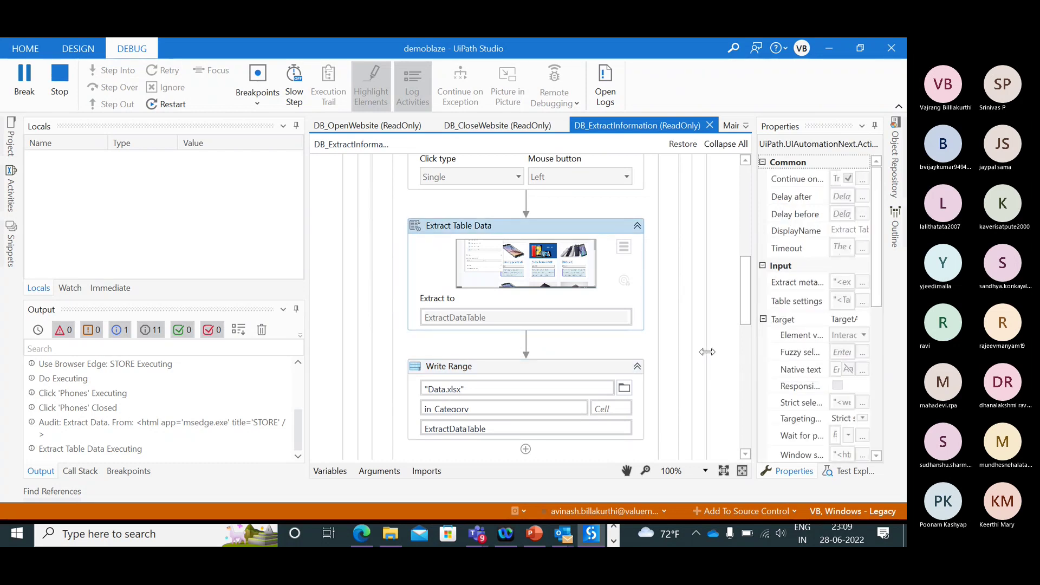
{"action": "left_click_drag", "start_coordinate": [707, 352], "coordinate": [674, 358]}
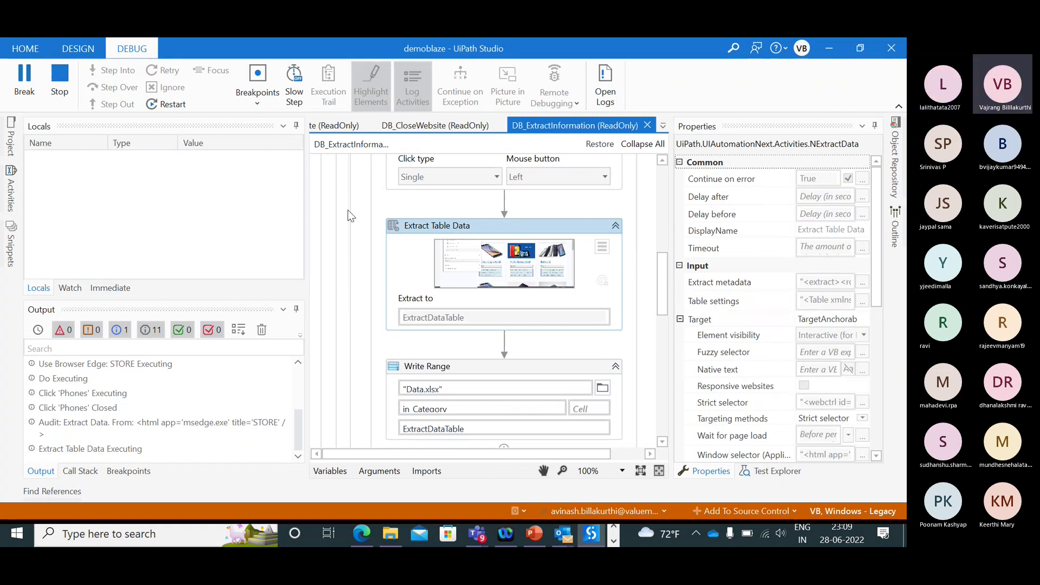
- Stop the debug run, then review Extract Table Data's Next button target and page delay properties and the output log
{"action": "left_click", "coordinate": [56, 76]}
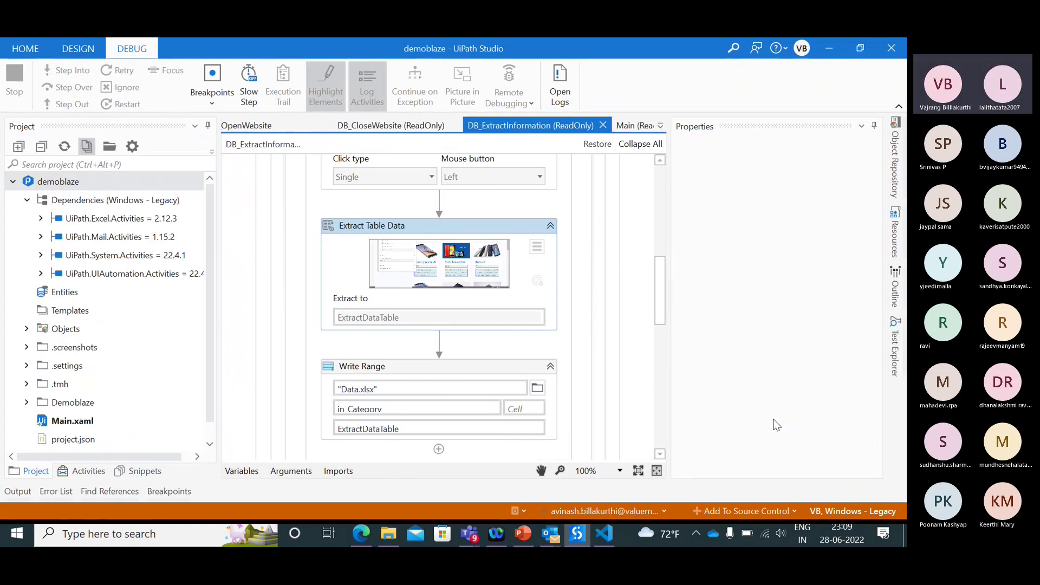
{"action": "scroll", "coordinate": [788, 437], "scroll_direction": "down", "scroll_amount": 6}
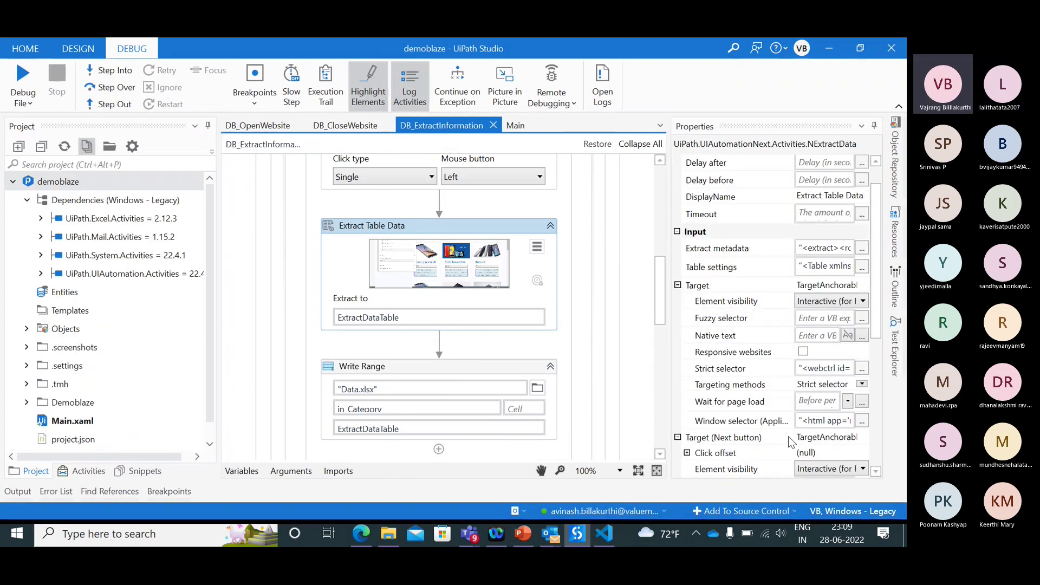
{"action": "scroll", "coordinate": [788, 436], "scroll_direction": "up", "scroll_amount": 1}
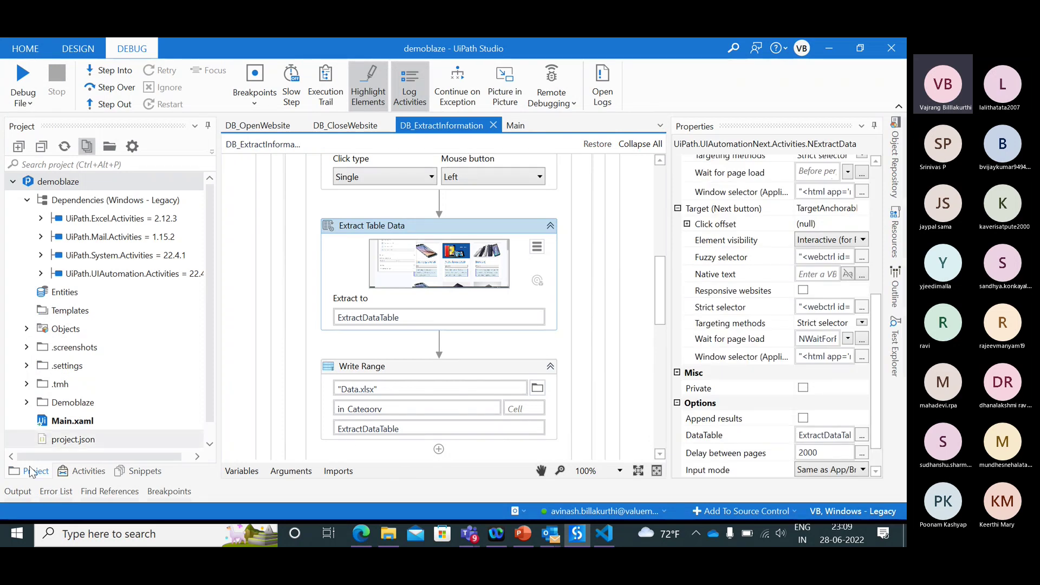
{"action": "left_click", "coordinate": [16, 491]}
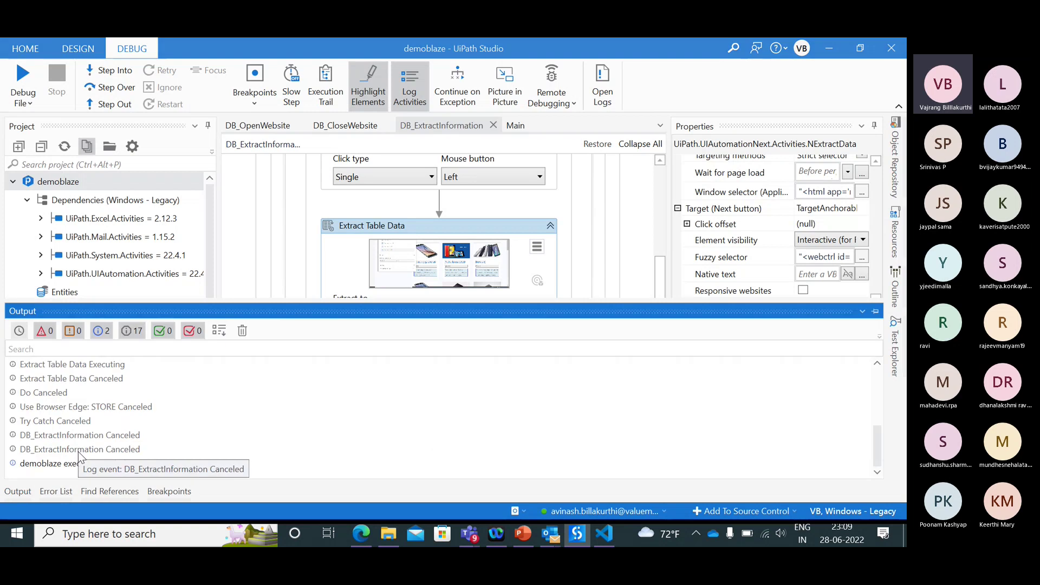
- Read through the output log of the canceled DB_ExtractInformation debug run from start to end
{"action": "scroll", "coordinate": [57, 406], "scroll_direction": "up", "scroll_amount": 1}
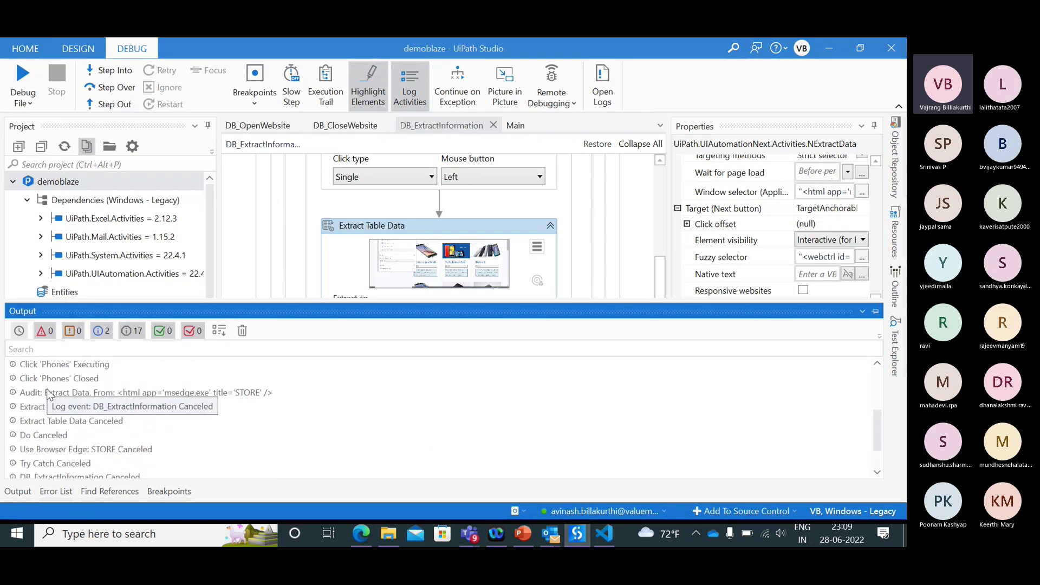
{"action": "scroll", "coordinate": [54, 404], "scroll_direction": "down", "scroll_amount": 1}
{"action": "scroll", "coordinate": [49, 396], "scroll_direction": "up", "scroll_amount": 1}
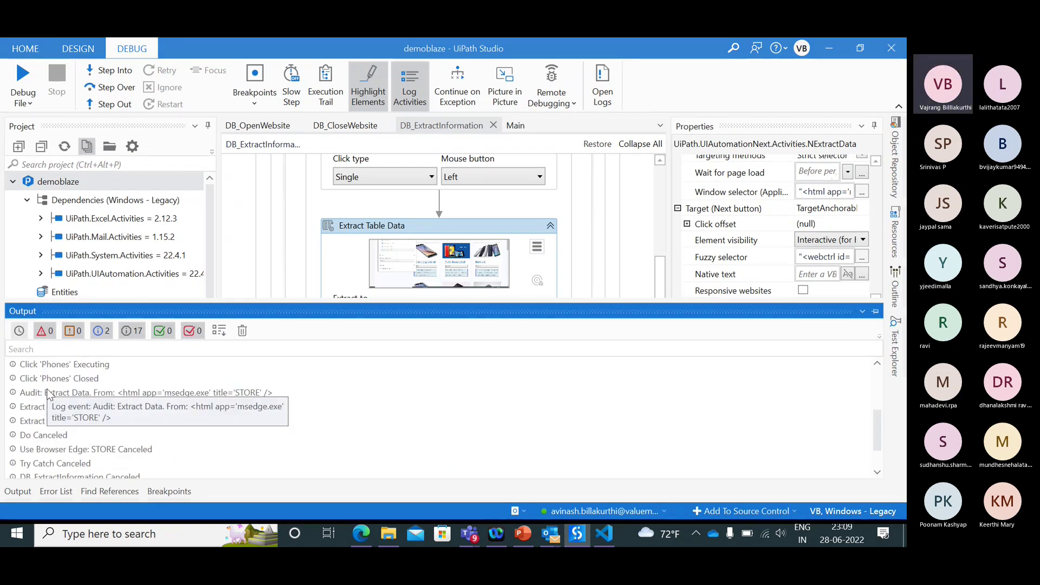
{"action": "scroll", "coordinate": [48, 394], "scroll_direction": "up", "scroll_amount": 3}
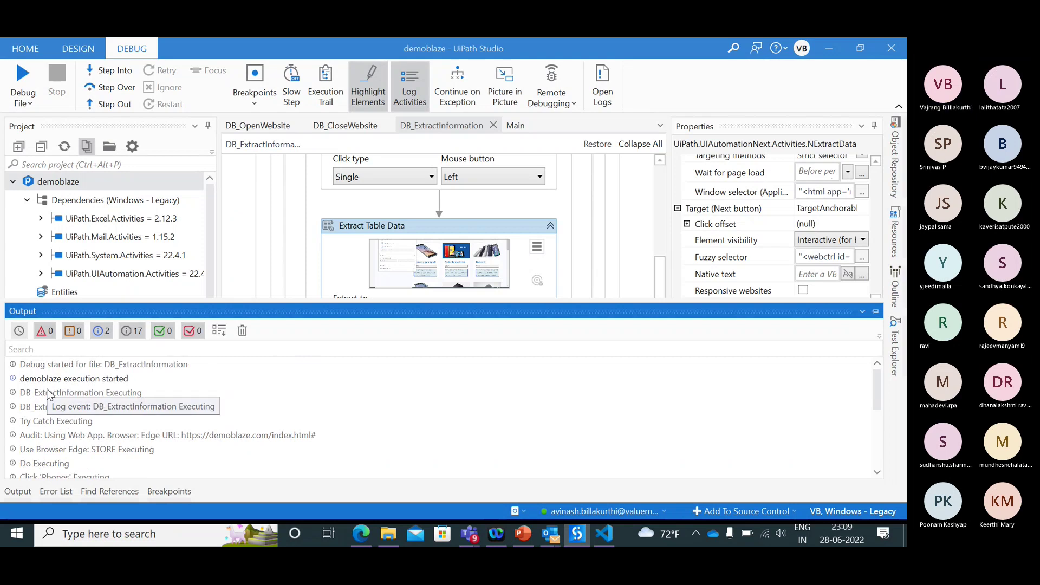
{"action": "scroll", "coordinate": [83, 442], "scroll_direction": "down", "scroll_amount": 3}
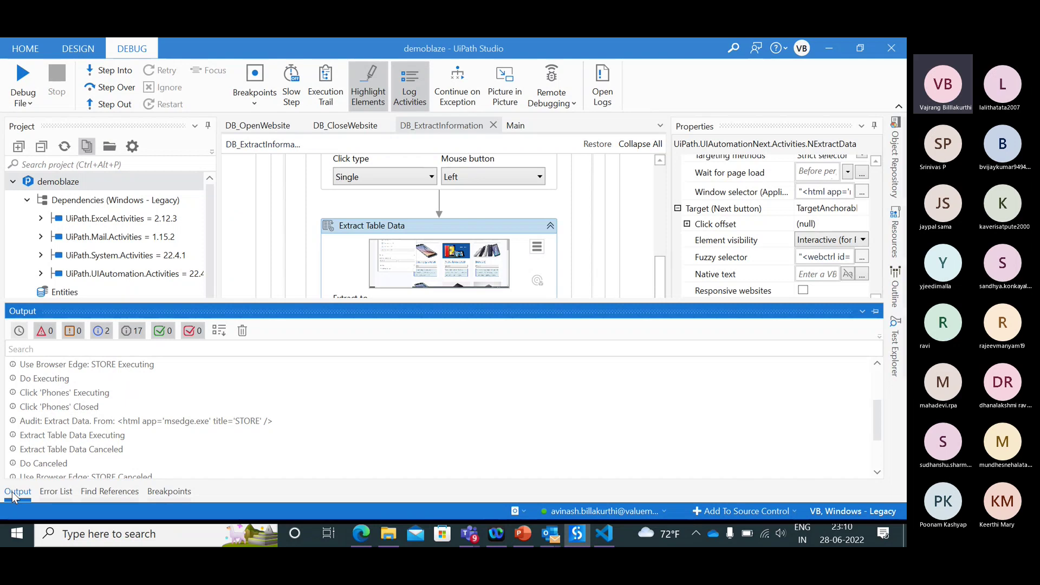
- Test the extraction of the Extract Table Data activity and close the data preview after checking it
{"action": "left_click", "coordinate": [537, 246]}
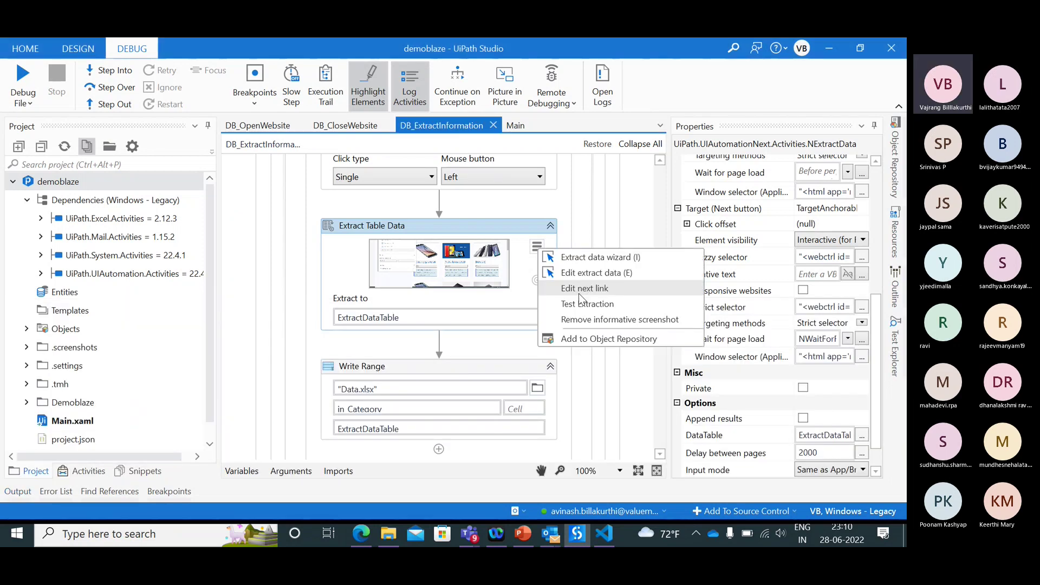
{"action": "left_click", "coordinate": [582, 309]}
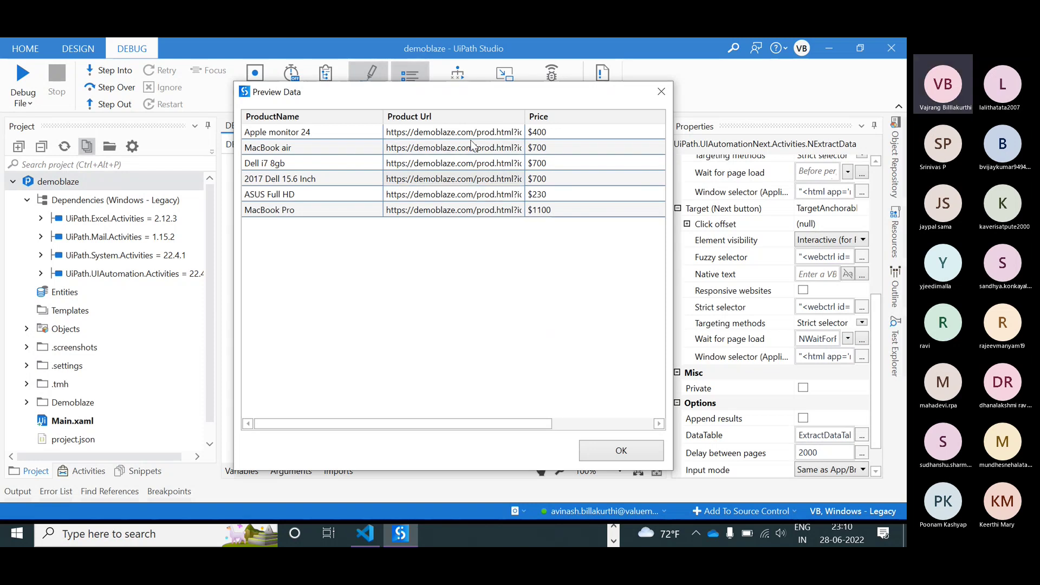
{"action": "left_click", "coordinate": [624, 452]}
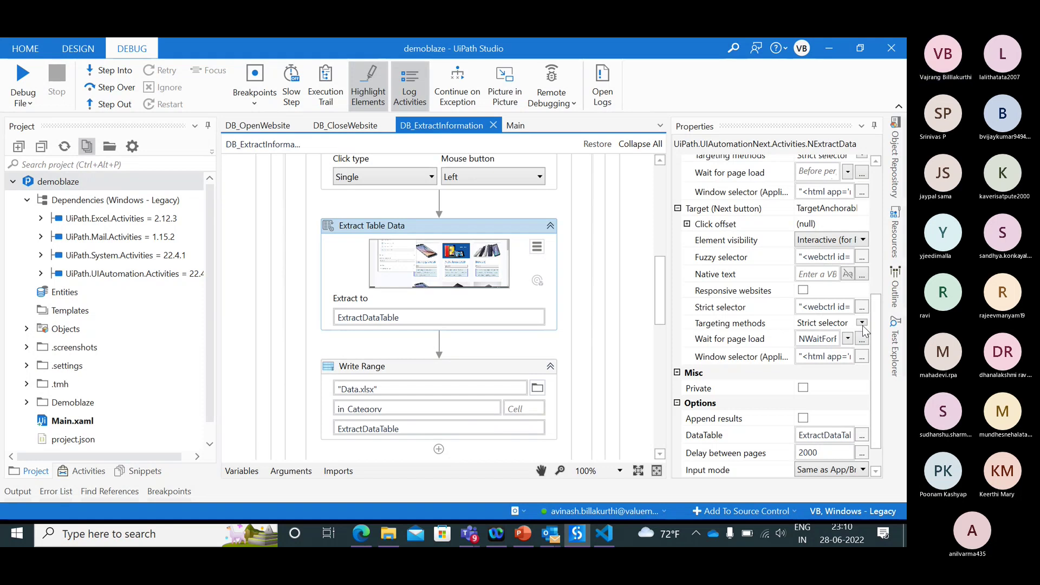
- Open the Next button's strict selector, go back one page in the Edge store, and highlight the selector's match there
{"action": "left_click", "coordinate": [861, 306]}
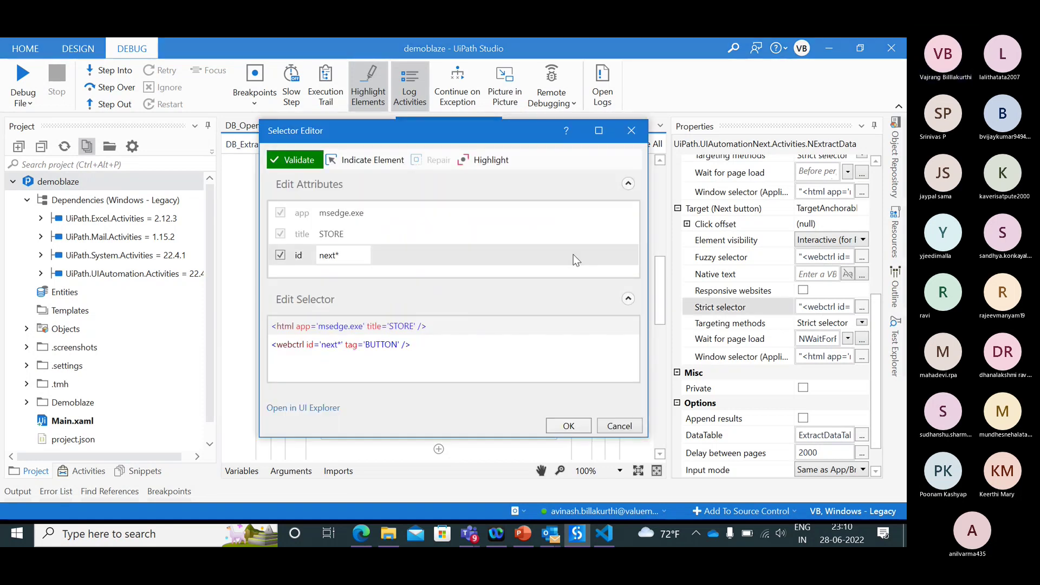
{"action": "left_click", "coordinate": [480, 162]}
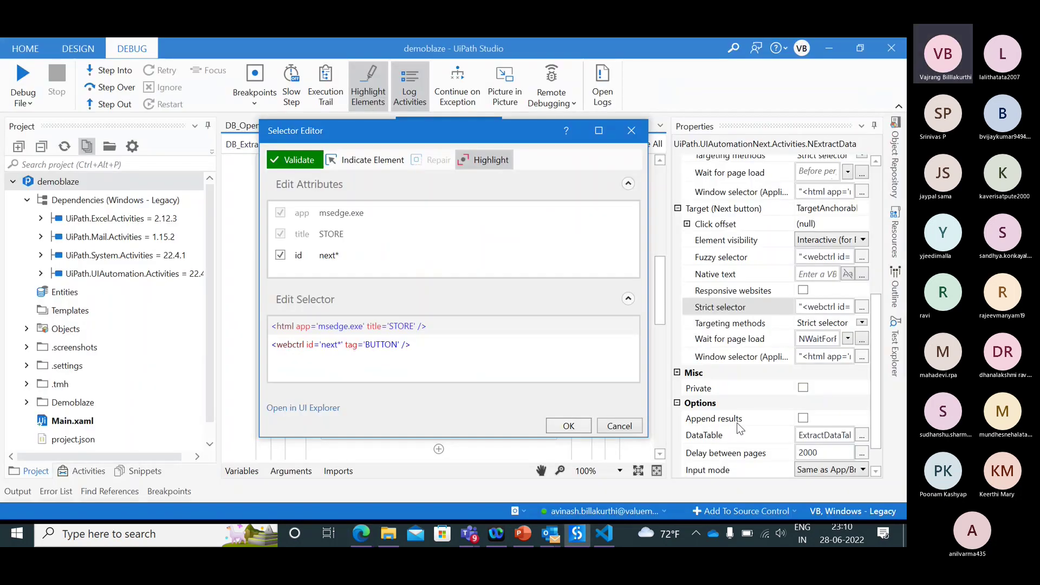
{"action": "key", "text": "alt+Tab"}
{"action": "left_click", "coordinate": [830, 399]}
{"action": "scroll", "coordinate": [693, 439], "scroll_direction": "down", "scroll_amount": 5}
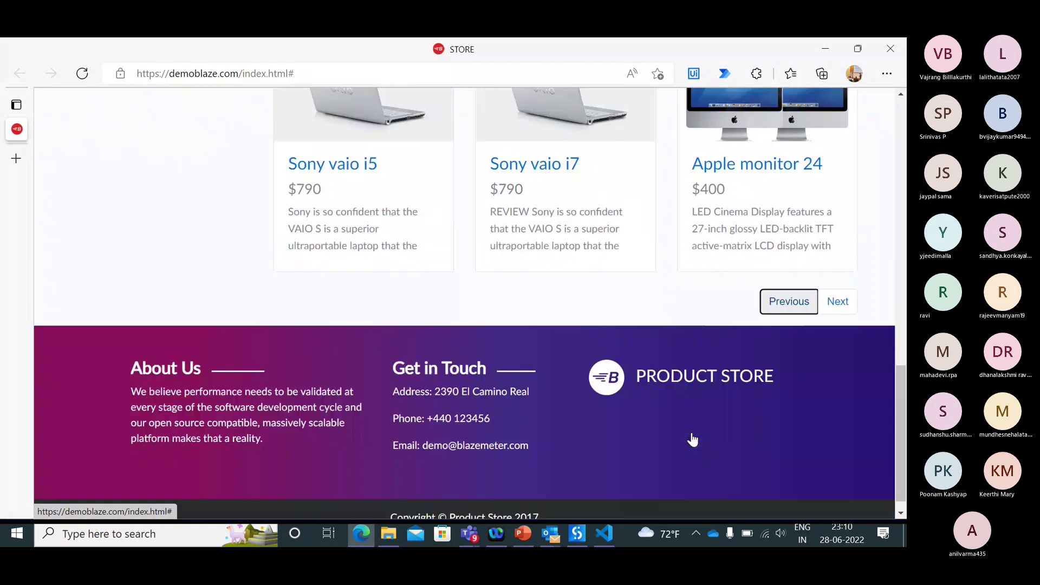
{"action": "key", "text": "alt+Tab"}
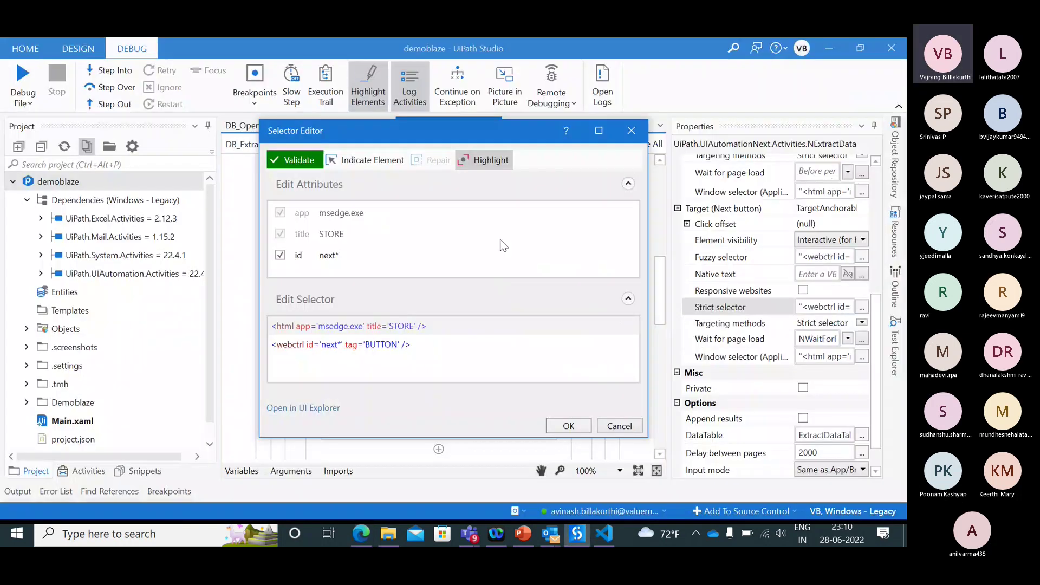
{"action": "left_click", "coordinate": [481, 162]}
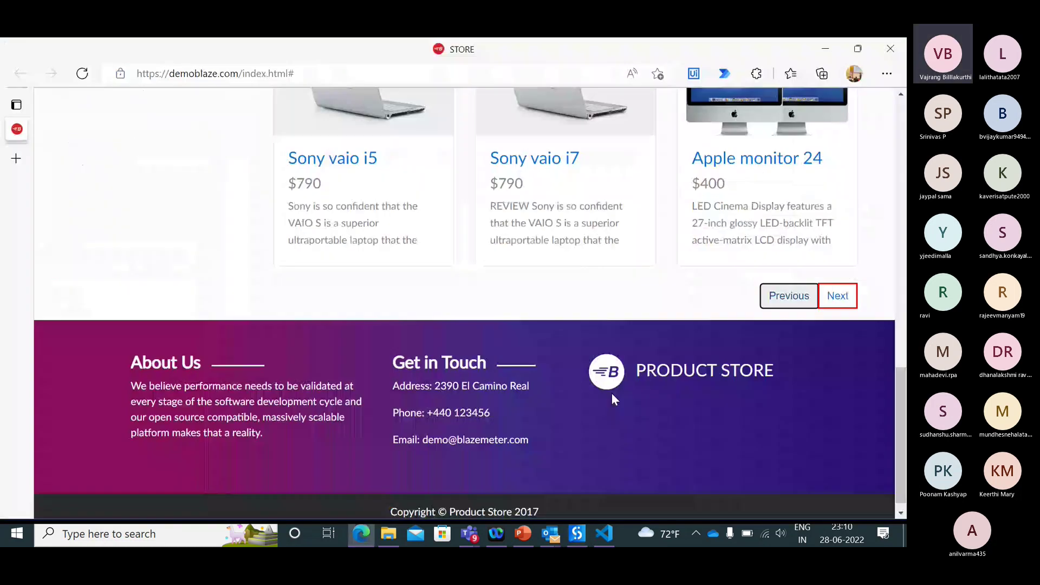
- Advance the store to its last product page and check what the Next button selector highlights there
{"action": "left_click", "coordinate": [840, 301]}
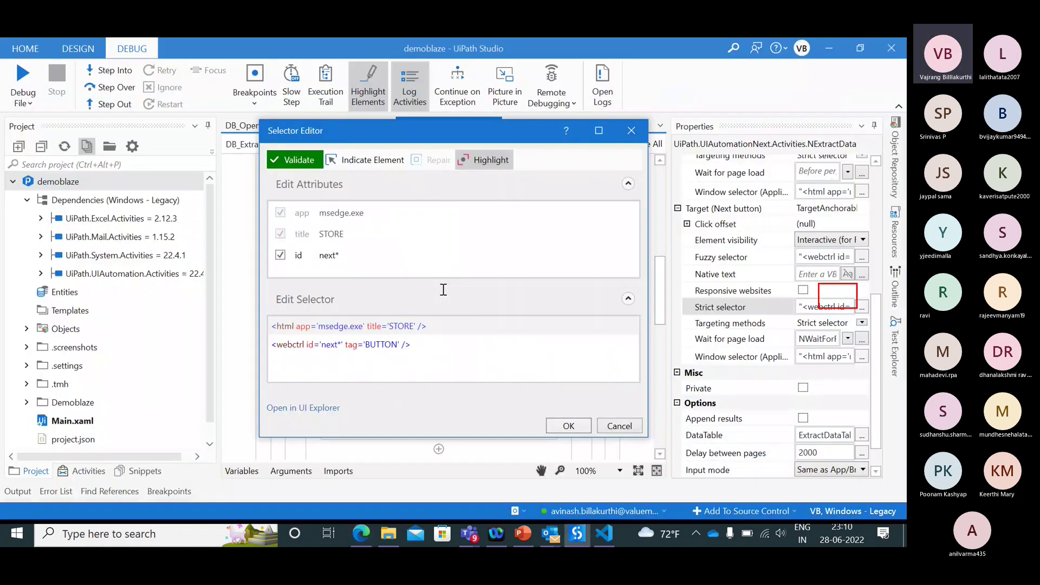
{"action": "left_click", "coordinate": [484, 160]}
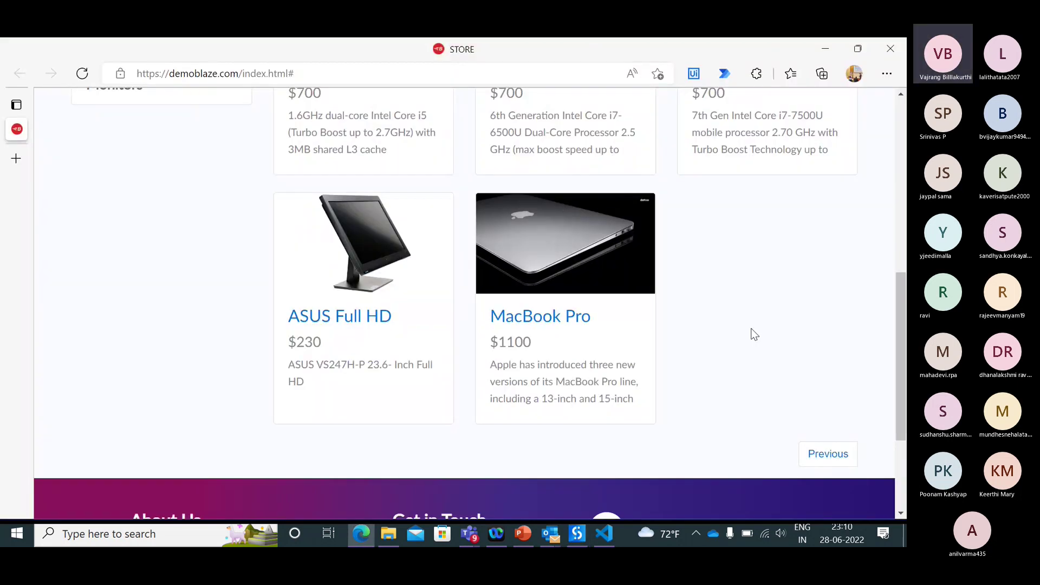
{"action": "scroll", "coordinate": [752, 332], "scroll_direction": "up", "scroll_amount": 3}
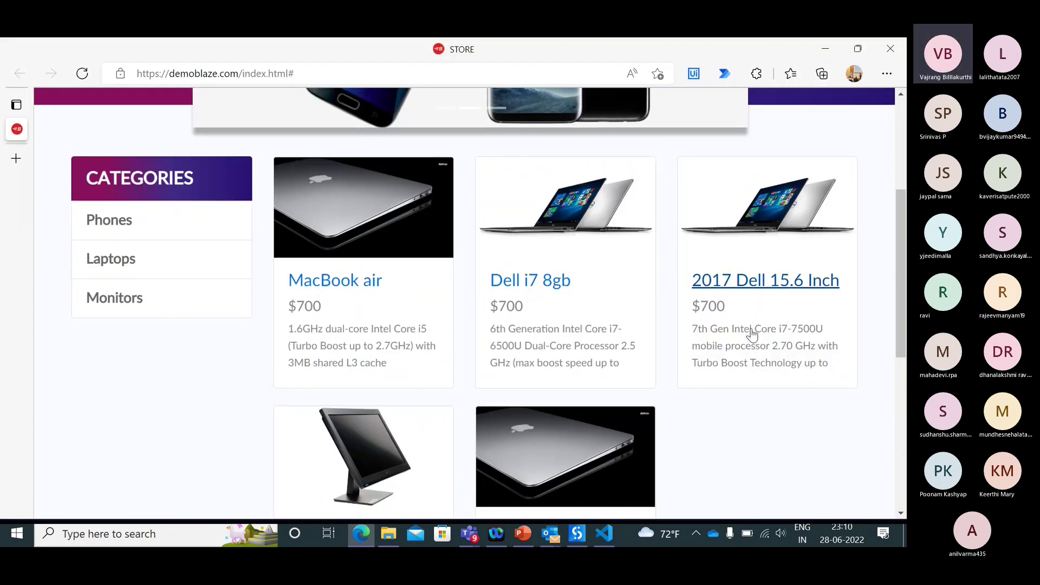
{"action": "scroll", "coordinate": [752, 332], "scroll_direction": "down", "scroll_amount": 5}
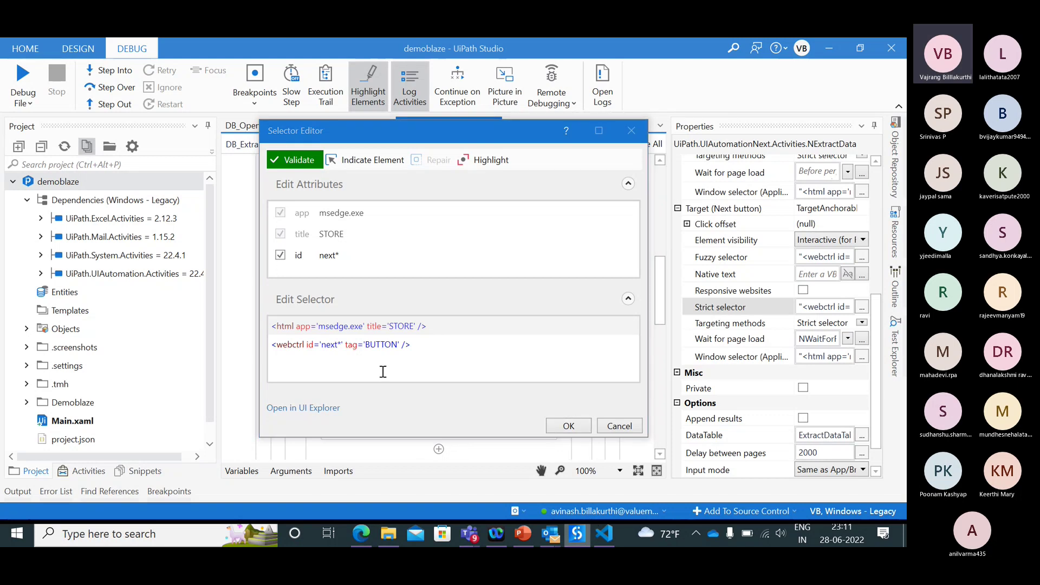
- Open the Next button selector in UI Explorer and highlight its target to check it against the store's last page
{"action": "left_click", "coordinate": [331, 359]}
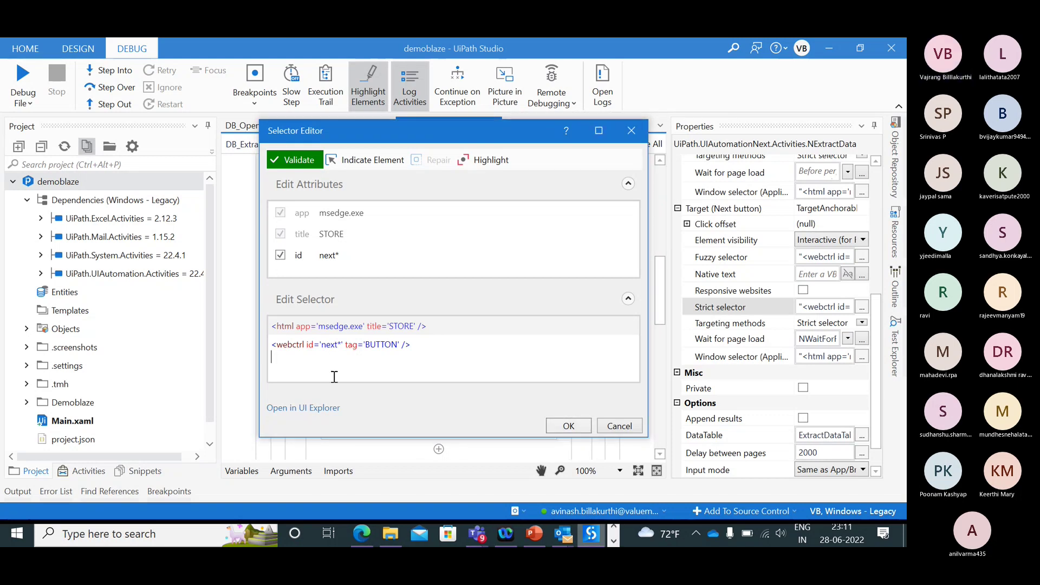
{"action": "left_click", "coordinate": [614, 540]}
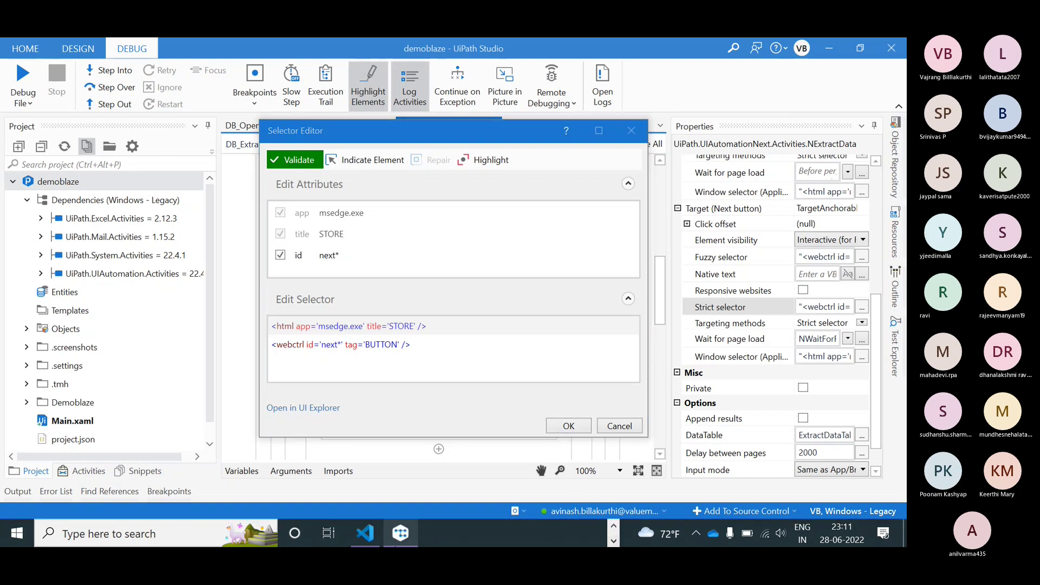
{"action": "left_click", "coordinate": [401, 534]}
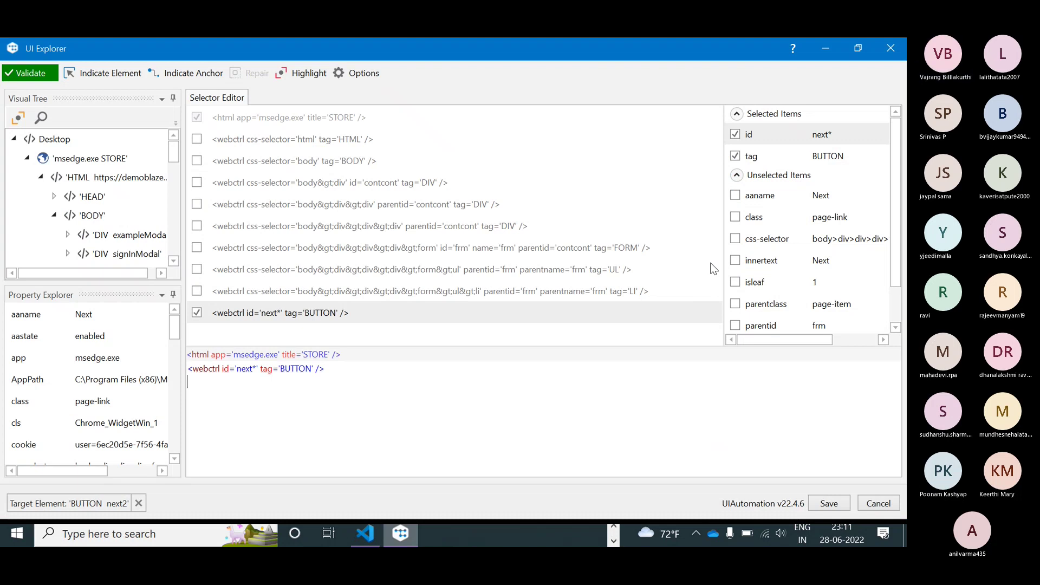
{"action": "scroll", "coordinate": [816, 259], "scroll_direction": "down", "scroll_amount": 1}
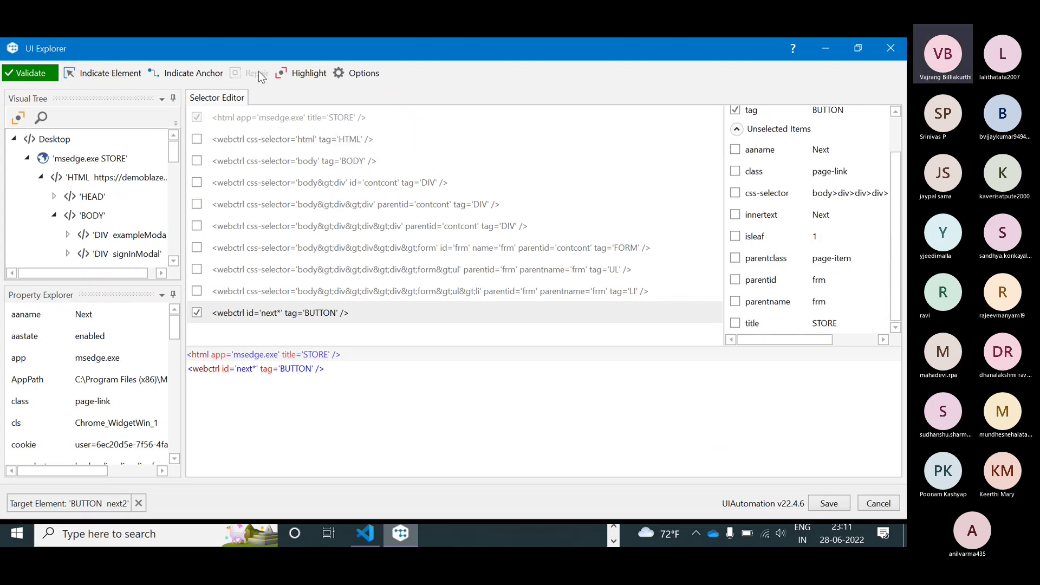
{"action": "left_click", "coordinate": [304, 73]}
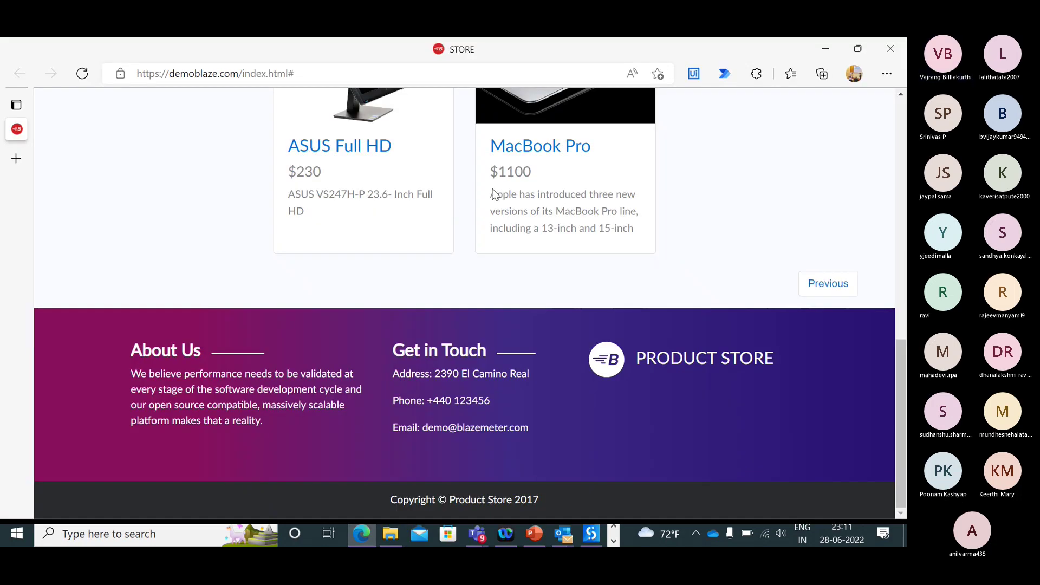
{"action": "scroll", "coordinate": [492, 193], "scroll_direction": "up", "scroll_amount": 8}
{"action": "scroll", "coordinate": [493, 189], "scroll_direction": "up", "scroll_amount": 3}
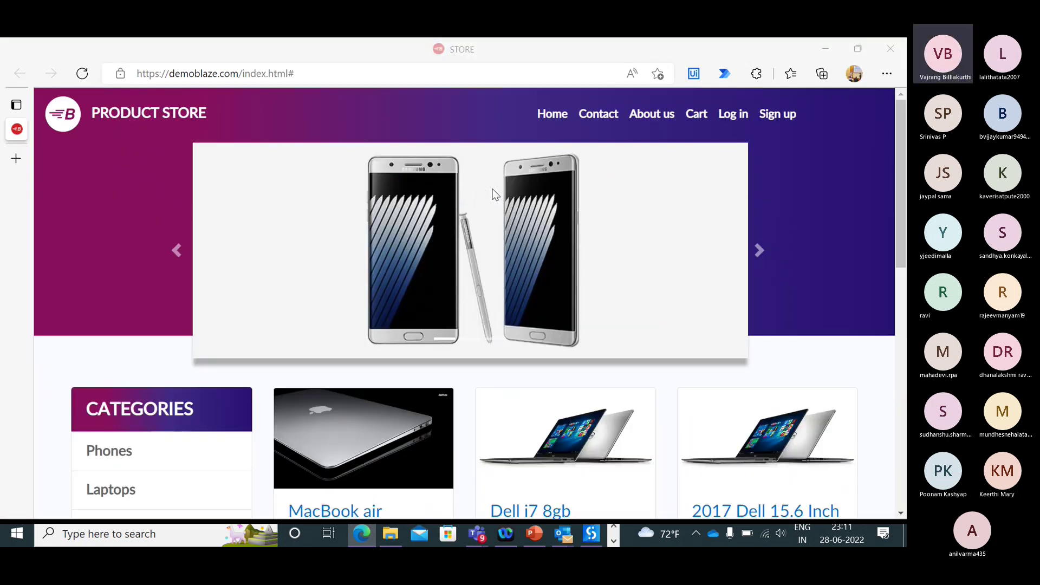
{"action": "key", "text": "alt+Tab"}
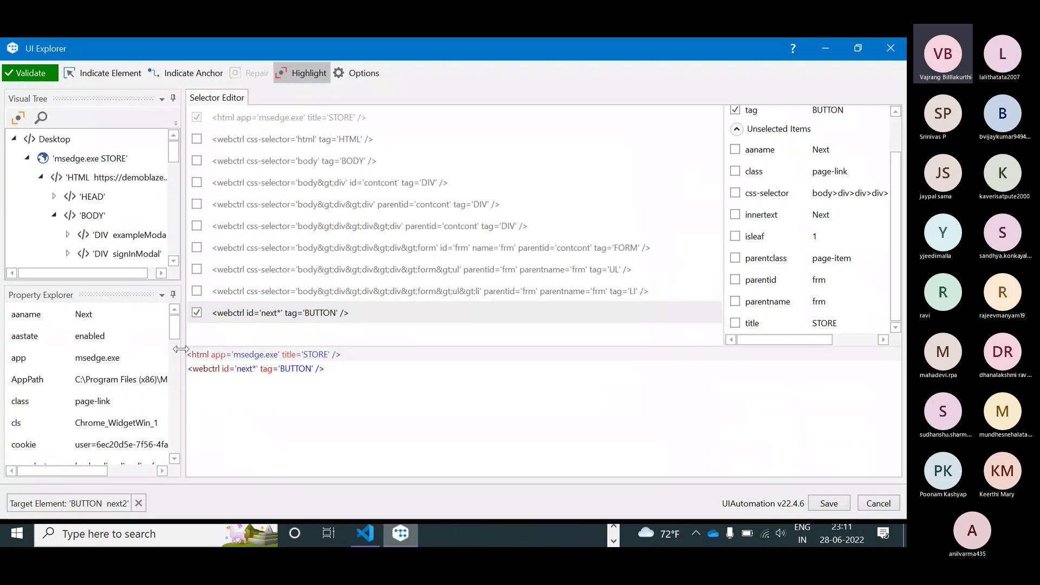
- Widen UI Explorer's Property Explorer and examine the Next button's properties, including its style and visibility
{"action": "left_click_drag", "start_coordinate": [182, 355], "coordinate": [300, 421]}
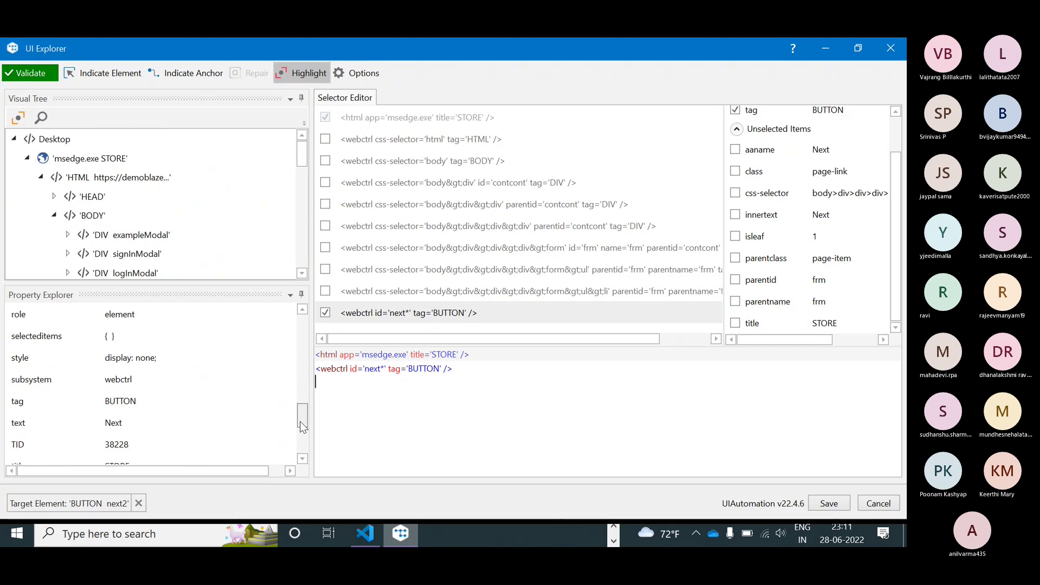
{"action": "left_click", "coordinate": [24, 360]}
{"action": "left_click", "coordinate": [125, 363]}
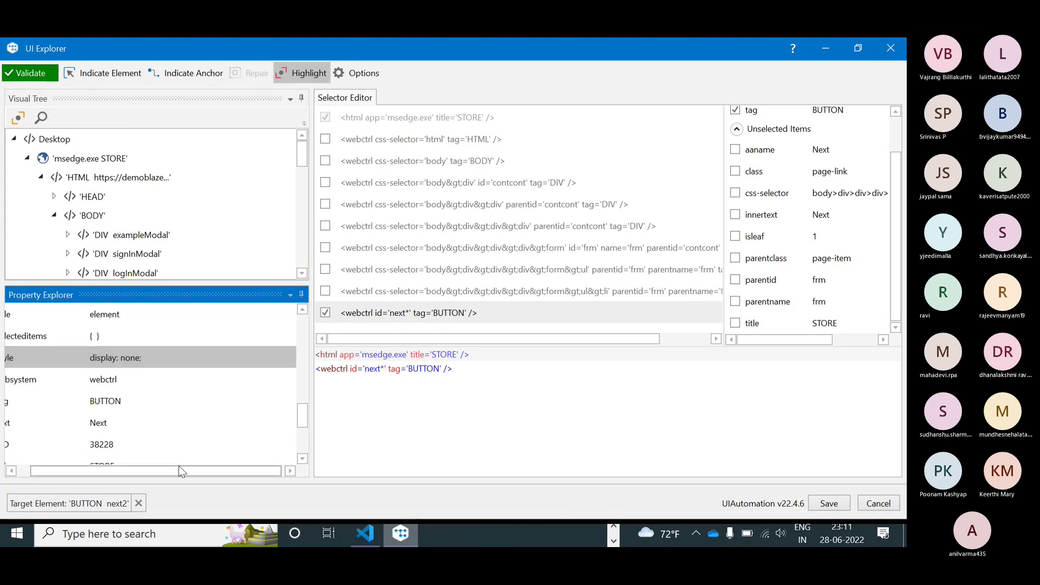
{"action": "left_click_drag", "start_coordinate": [178, 466], "coordinate": [76, 466]}
{"action": "scroll", "coordinate": [184, 421], "scroll_direction": "down", "scroll_amount": 3}
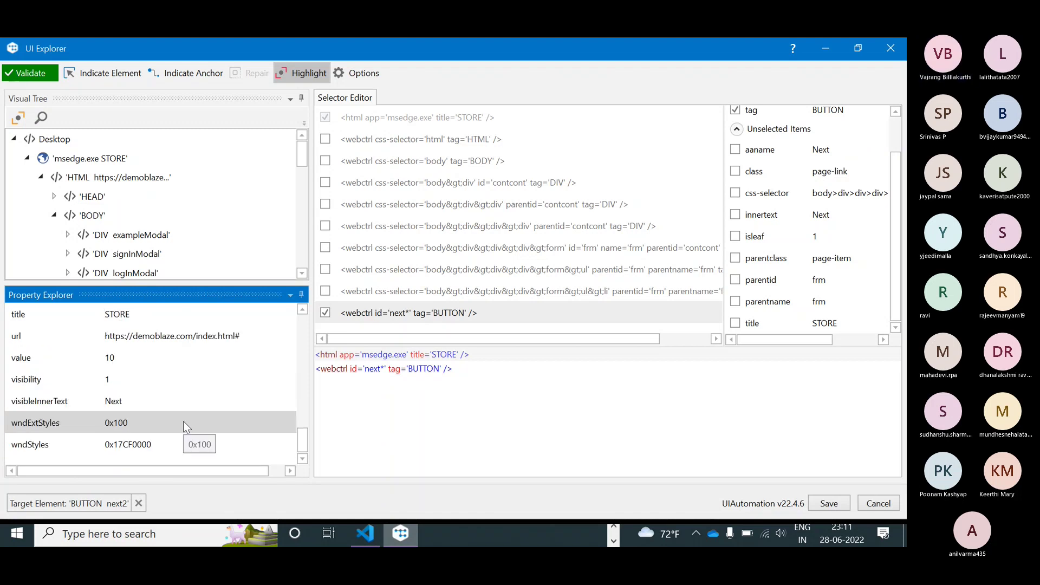
{"action": "scroll", "coordinate": [183, 421], "scroll_direction": "up", "scroll_amount": 10}
{"action": "scroll", "coordinate": [183, 421], "scroll_direction": "down", "scroll_amount": 10}
{"action": "scroll", "coordinate": [183, 421], "scroll_direction": "up", "scroll_amount": 10}
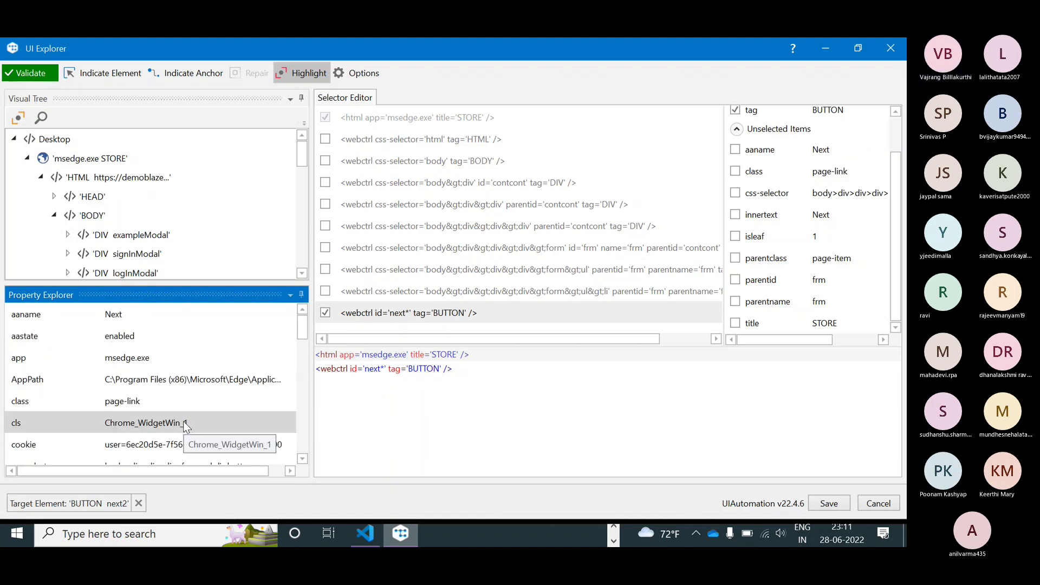
{"action": "scroll", "coordinate": [183, 421], "scroll_direction": "down", "scroll_amount": 10}
{"action": "scroll", "coordinate": [184, 370], "scroll_direction": "up", "scroll_amount": 10}
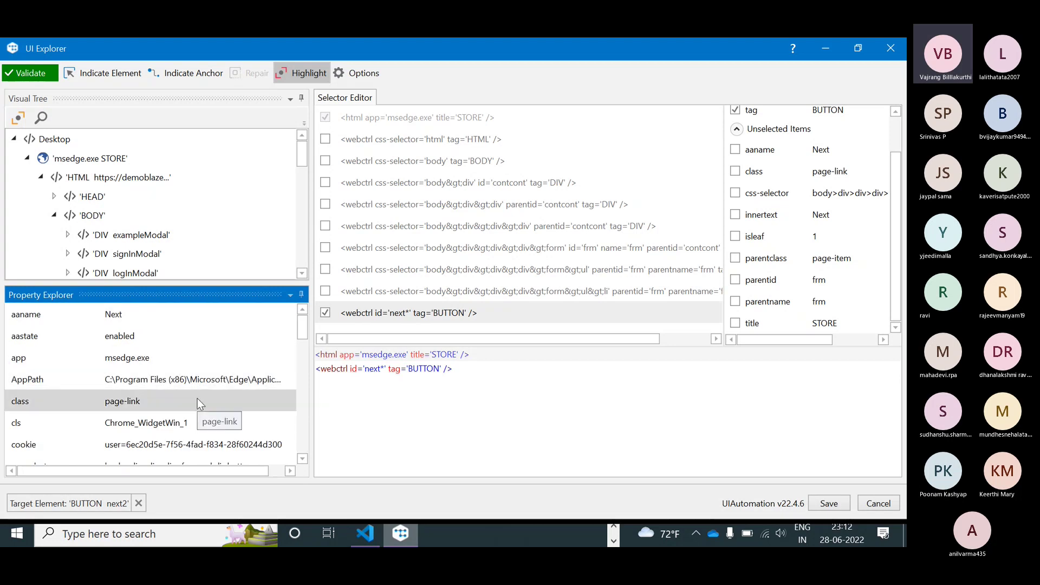
- Show the Phones category in the Edge store, go to the previous product page, and return to UI Explorer
{"action": "key", "text": "alt+Tab"}
{"action": "scroll", "coordinate": [198, 406], "scroll_direction": "down", "scroll_amount": 4}
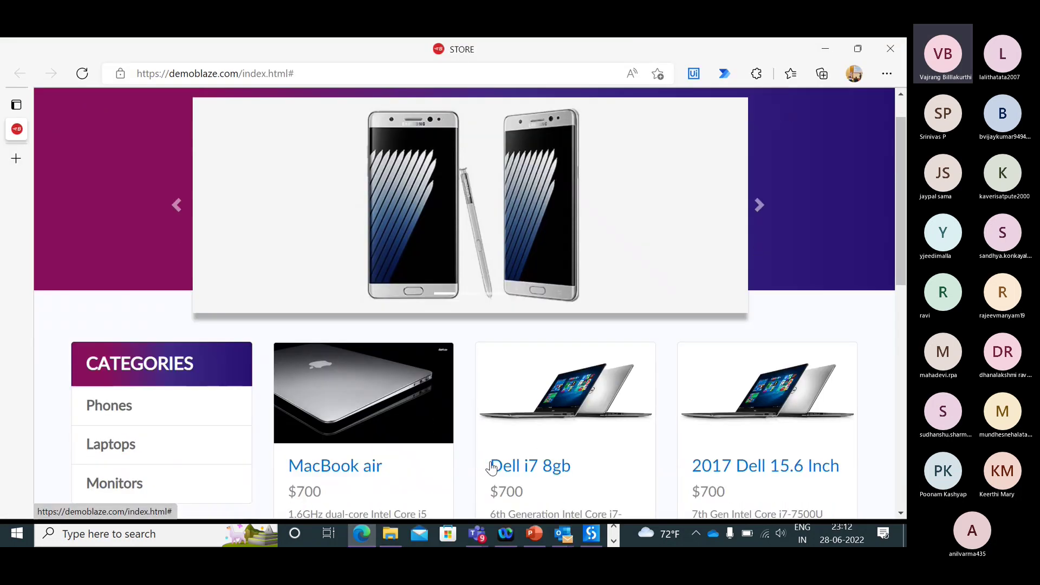
{"action": "left_click", "coordinate": [125, 258]}
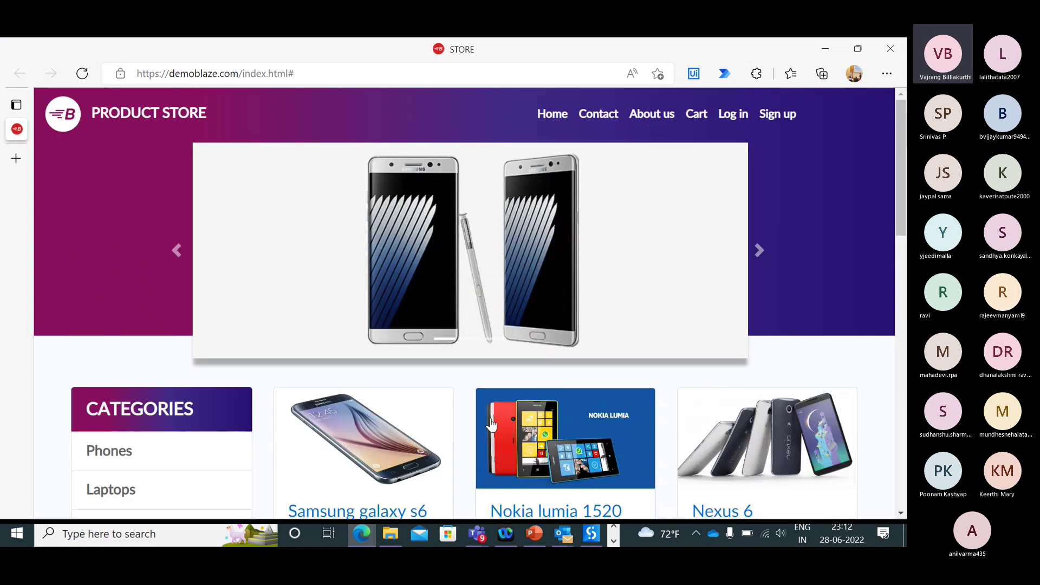
{"action": "scroll", "coordinate": [491, 425], "scroll_direction": "down", "scroll_amount": 1}
{"action": "scroll", "coordinate": [491, 424], "scroll_direction": "down", "scroll_amount": 10}
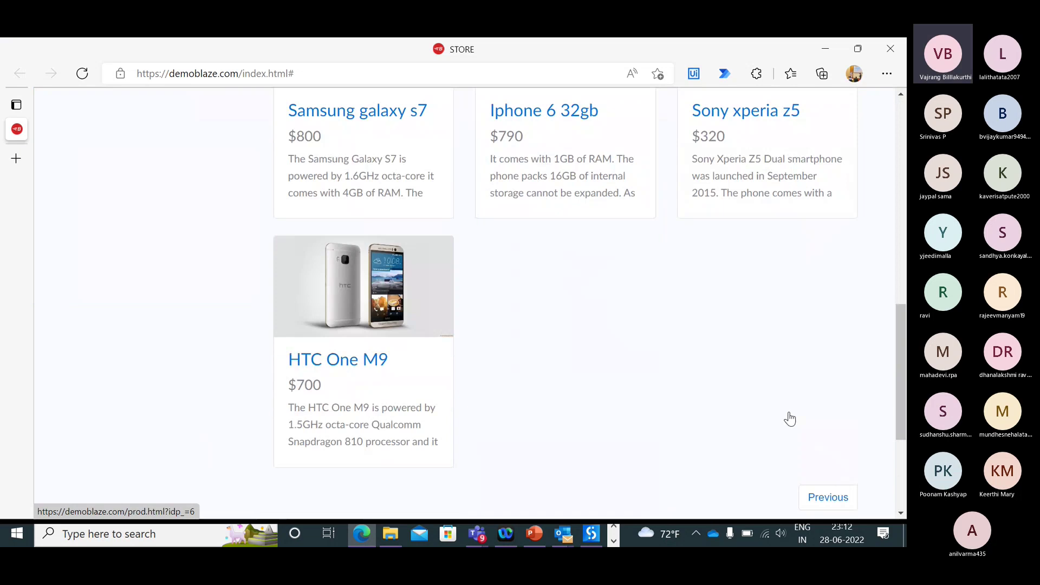
{"action": "scroll", "coordinate": [790, 419], "scroll_direction": "down", "scroll_amount": 4}
{"action": "left_click", "coordinate": [804, 289]}
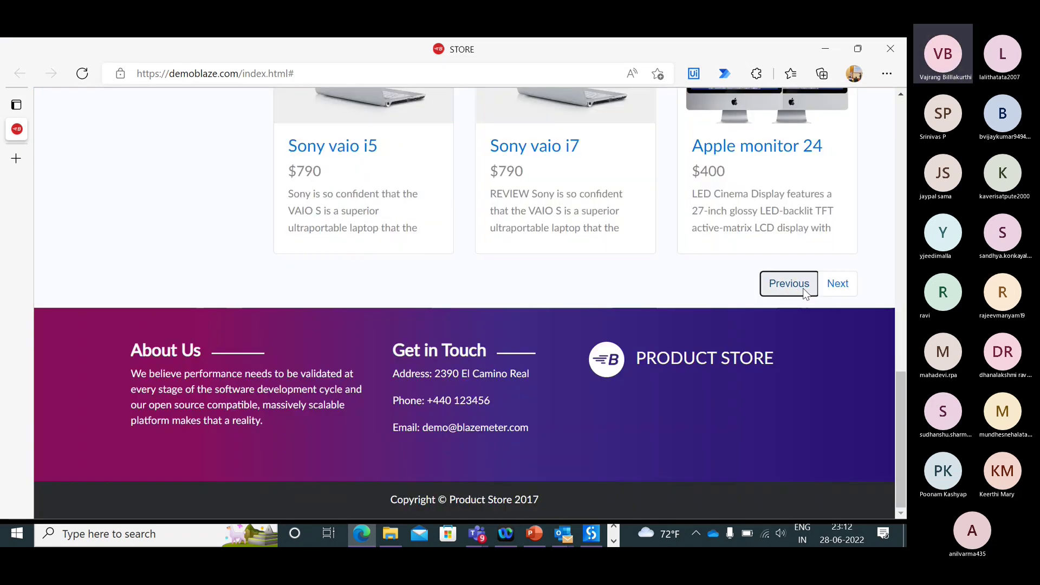
{"action": "left_click", "coordinate": [777, 294]}
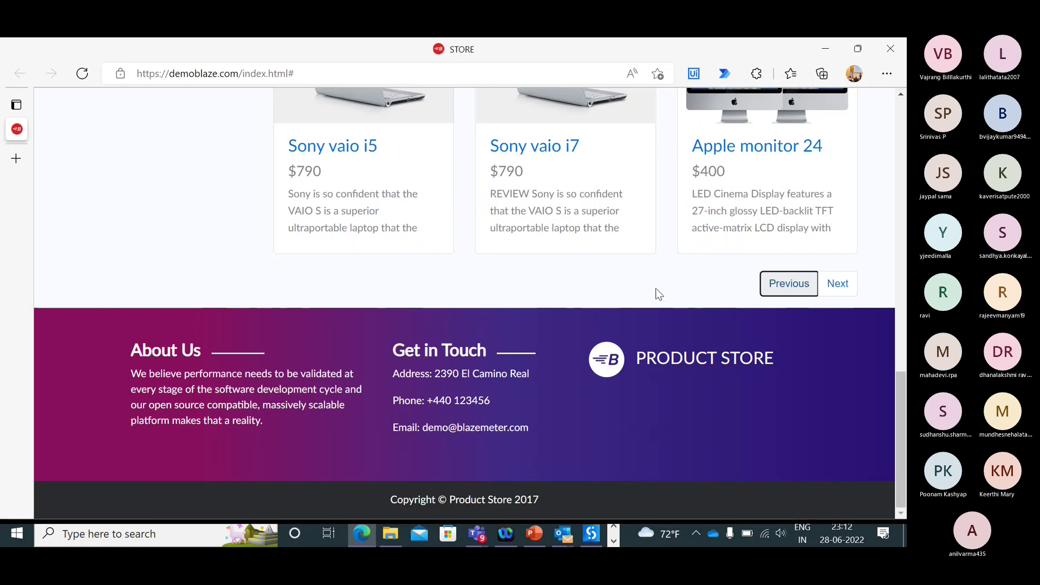
{"action": "left_click", "coordinate": [629, 297]}
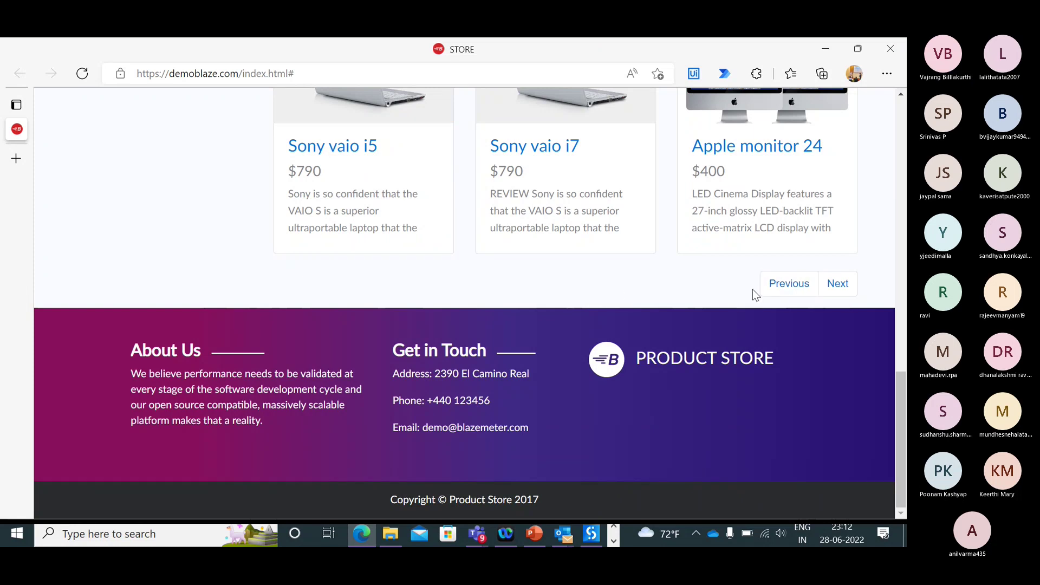
{"action": "key", "text": "alt+Tab"}
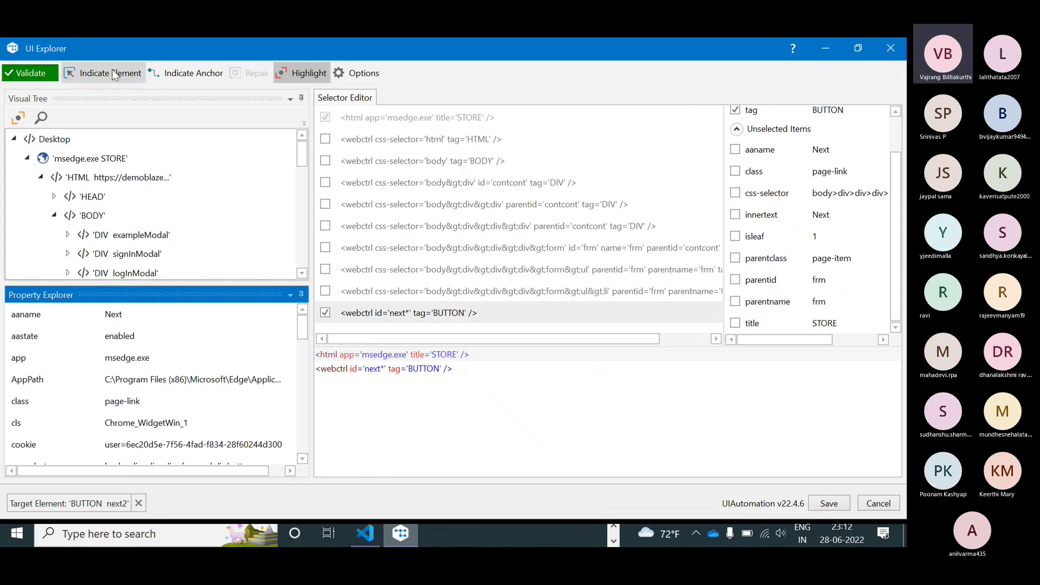
- Indicate the store's Previous button as the target element and examine its properties and selector attributes
{"action": "left_click", "coordinate": [115, 75]}
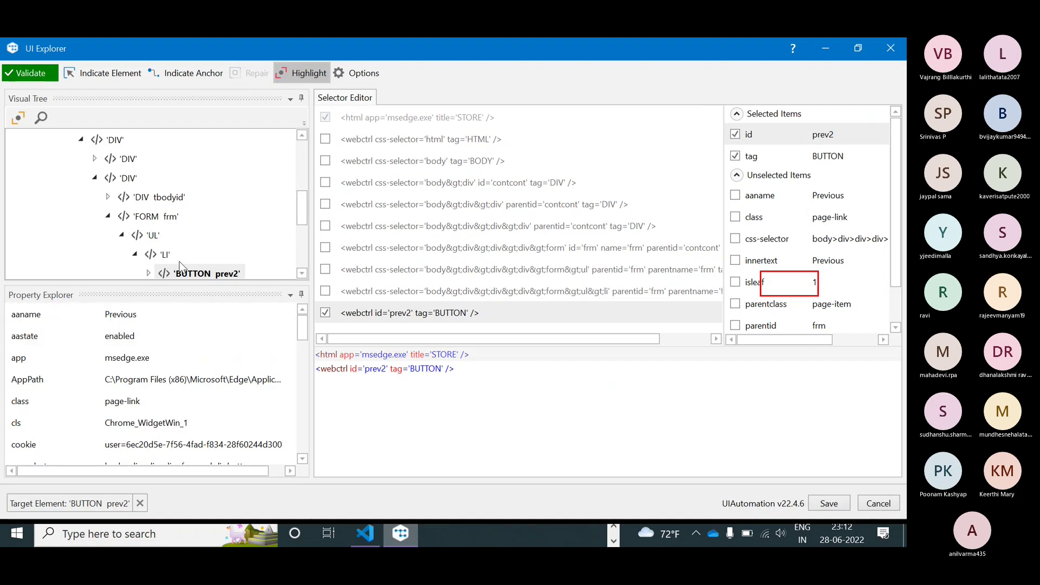
{"action": "scroll", "coordinate": [167, 430], "scroll_direction": "down", "scroll_amount": 10}
{"action": "scroll", "coordinate": [167, 430], "scroll_direction": "up", "scroll_amount": 1}
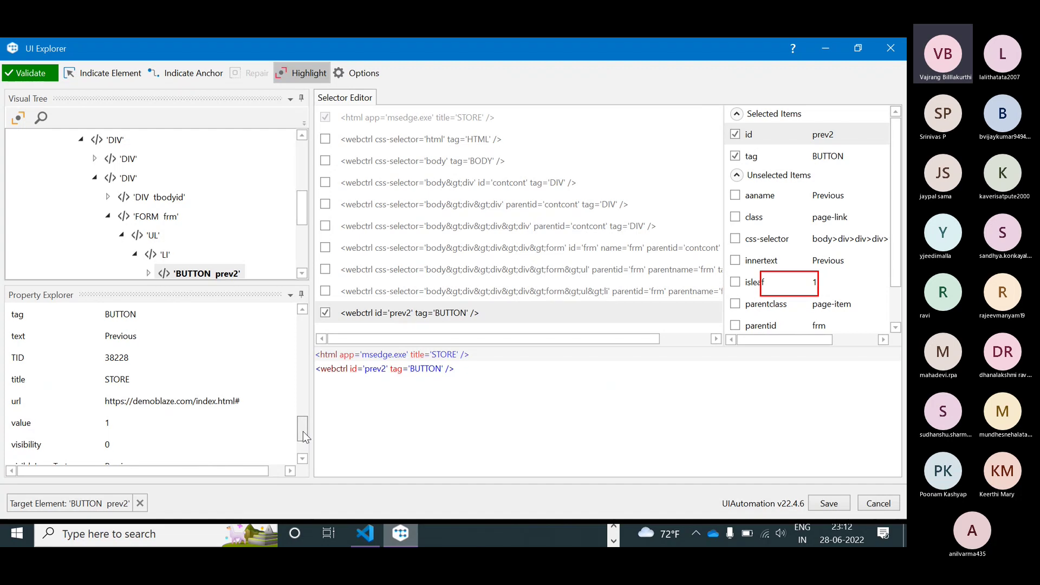
{"action": "left_click_drag", "start_coordinate": [304, 431], "coordinate": [311, 327]}
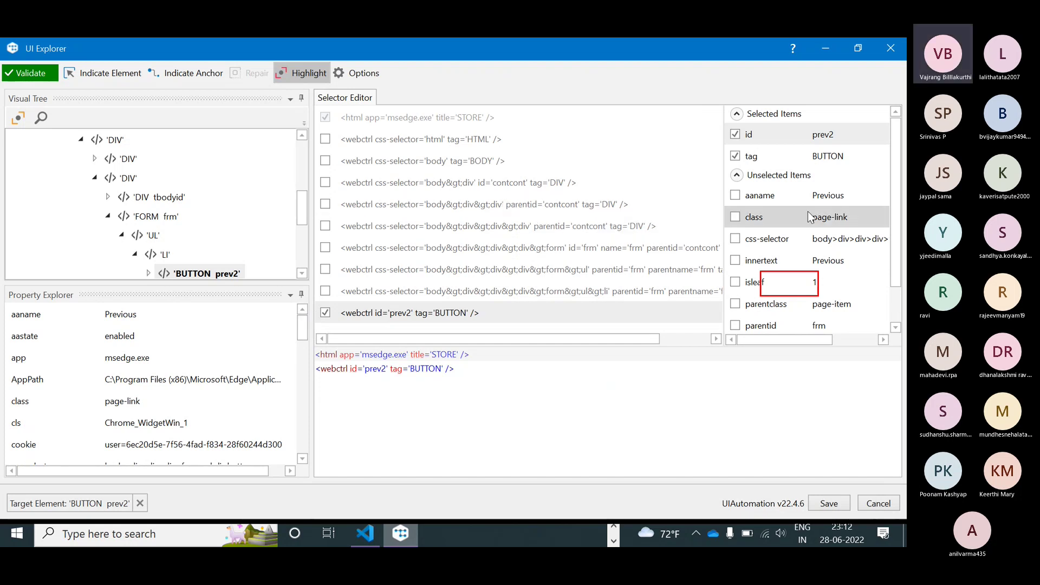
{"action": "scroll", "coordinate": [899, 227], "scroll_direction": "down", "scroll_amount": 2}
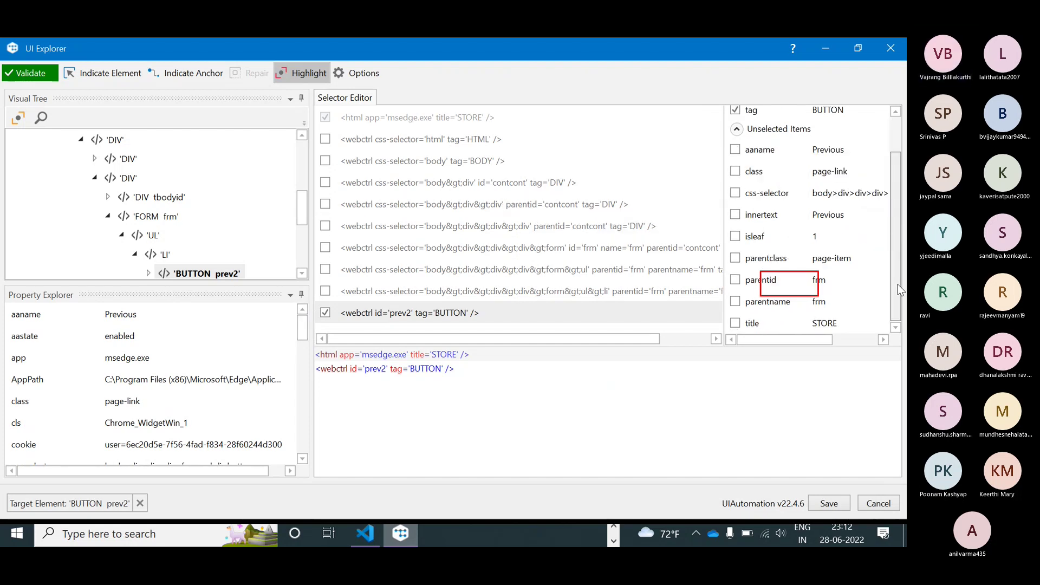
{"action": "scroll", "coordinate": [901, 291], "scroll_direction": "up", "scroll_amount": 2}
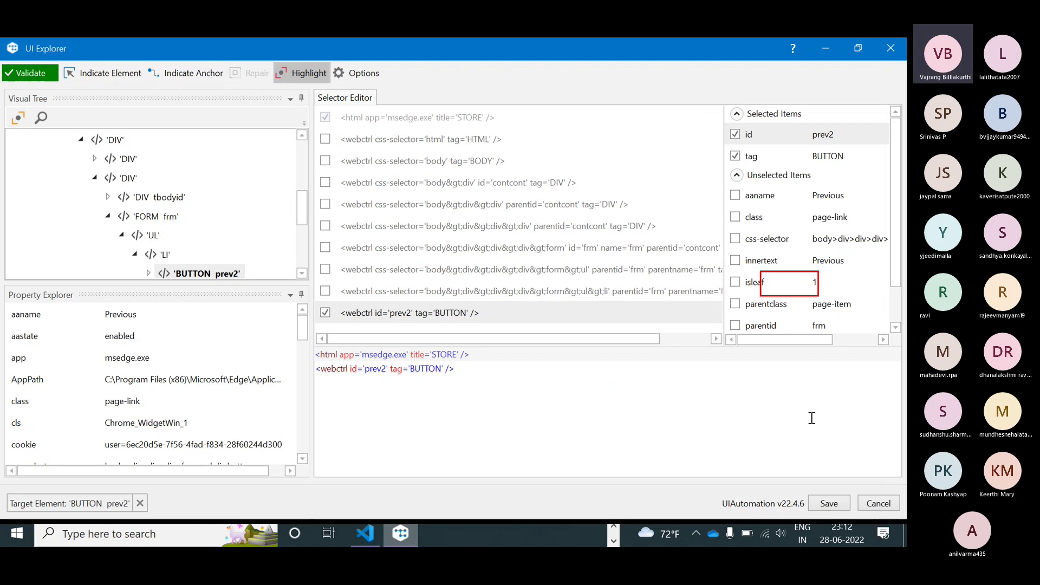
- Target the BUTTON next2 element in the store page's element tree
{"action": "mouse_move", "coordinate": [301, 204]}
{"action": "left_mouse_down"}
{"action": "mouse_move", "coordinate": [307, 236]}
{"action": "mouse_move", "coordinate": [301, 216]}
{"action": "left_mouse_up"}
{"action": "left_click", "coordinate": [136, 238]}
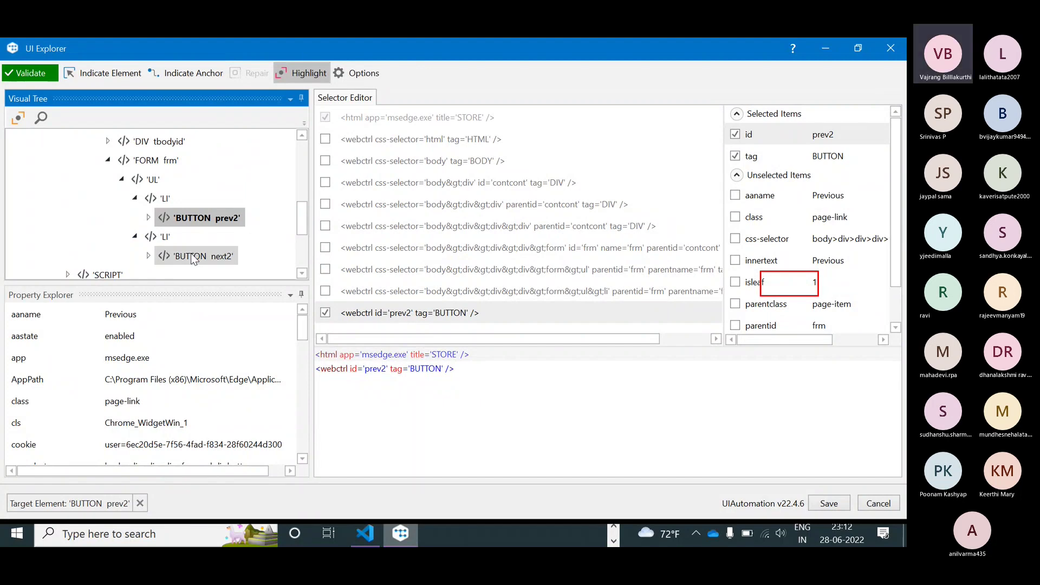
{"action": "left_click", "coordinate": [191, 253]}
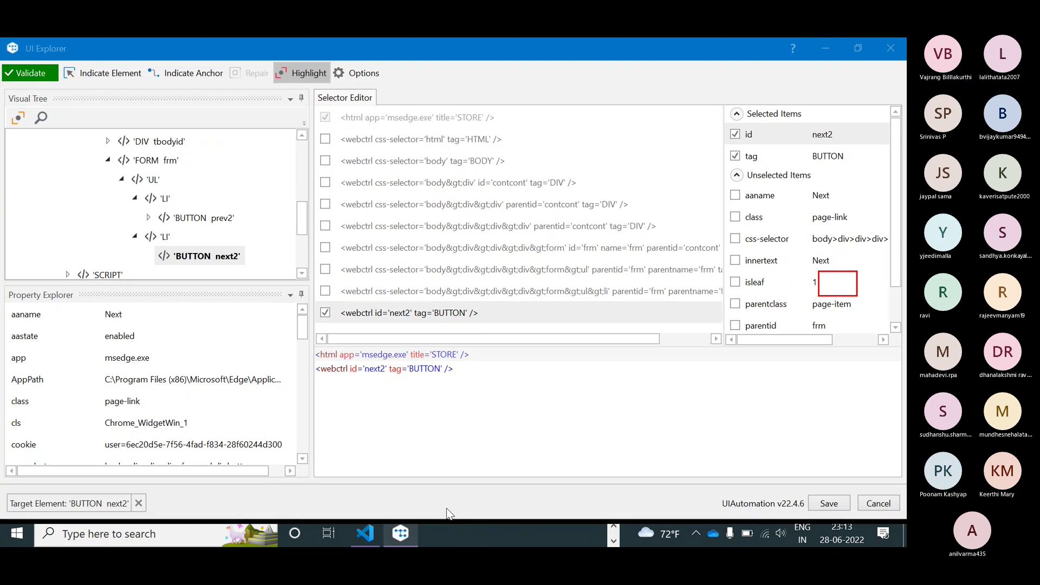
- Switch to UiPath Studio and try to accept the Next button's selector with id next* in the Selector Editor
{"action": "left_click", "coordinate": [614, 528]}
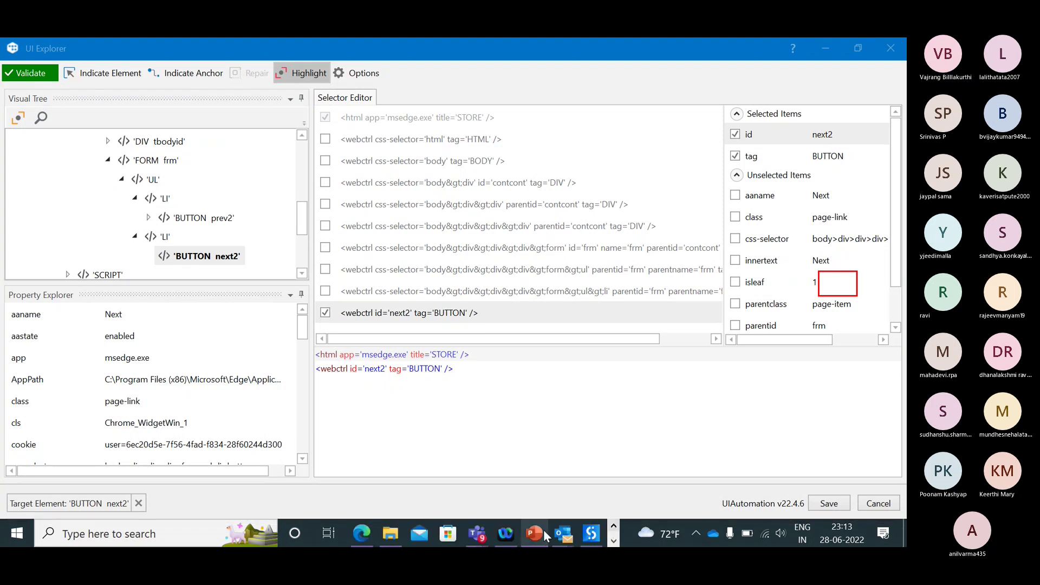
{"action": "left_click", "coordinate": [590, 536]}
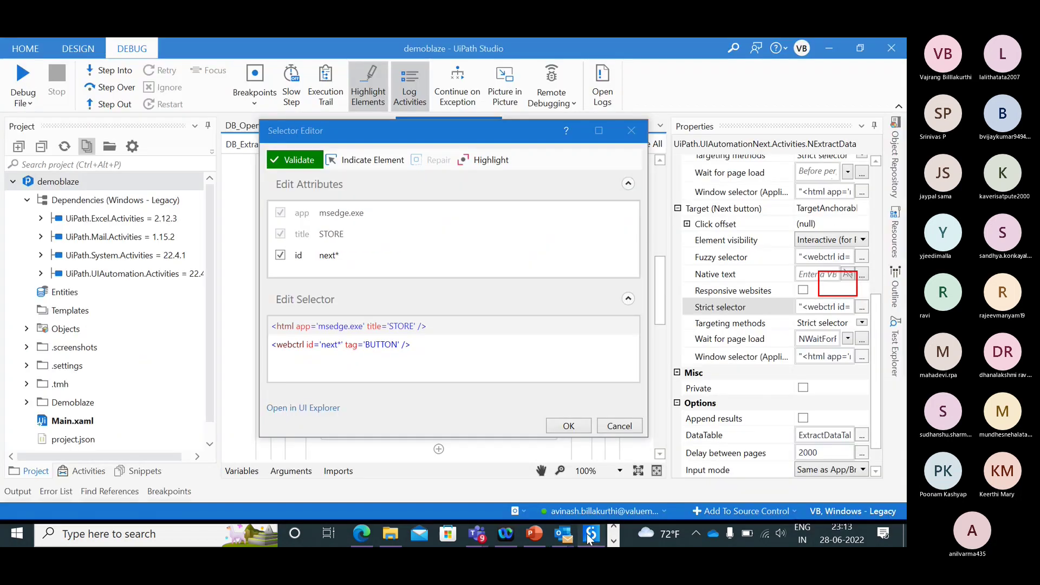
{"action": "left_click", "coordinate": [570, 427]}
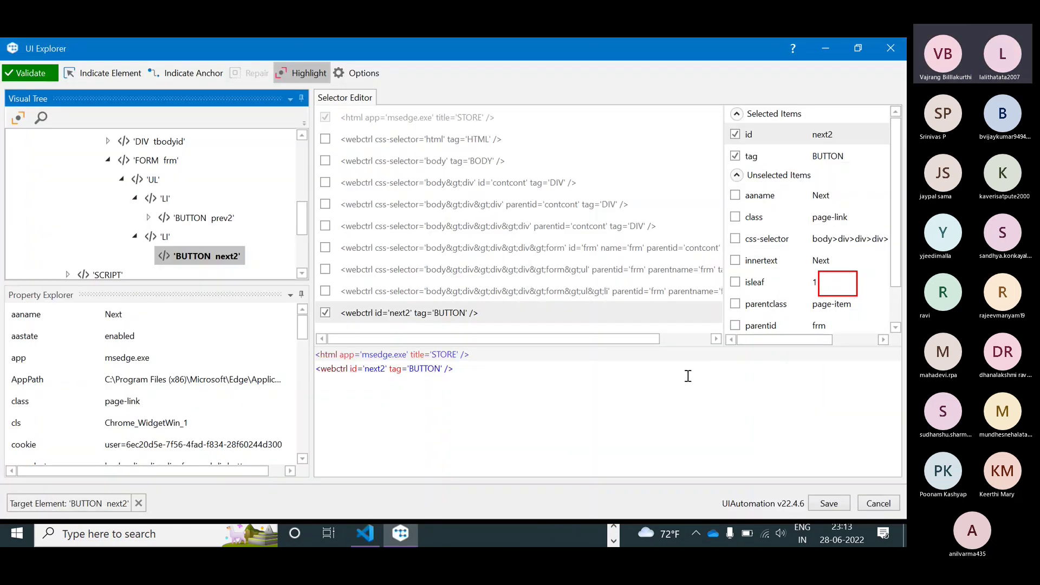
- Review the next2 button's selector attributes and check where its highlight falls at the end of the store's last page, returning to UI Explorer
{"action": "scroll", "coordinate": [848, 256], "scroll_direction": "down", "scroll_amount": 2}
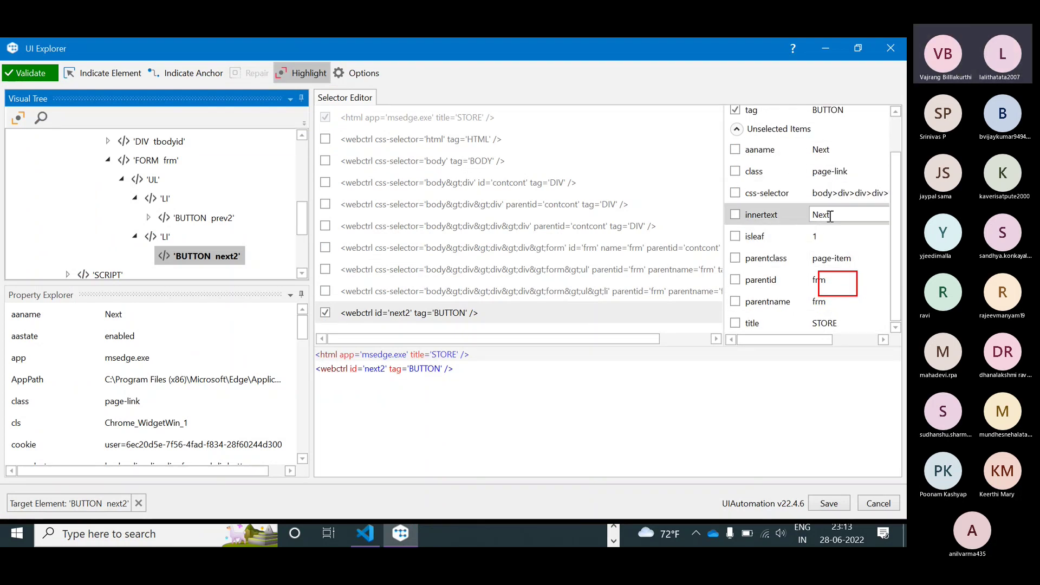
{"action": "scroll", "coordinate": [826, 216], "scroll_direction": "up", "scroll_amount": 1}
{"action": "scroll", "coordinate": [829, 216], "scroll_direction": "down", "scroll_amount": 1}
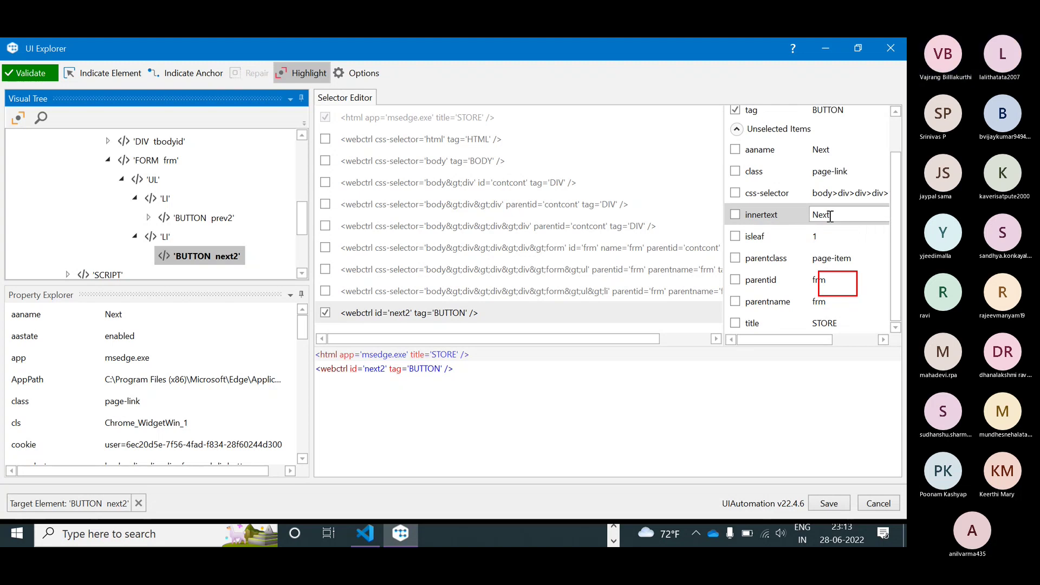
{"action": "key", "text": "Escape"}
{"action": "key", "text": "alt+Tab"}
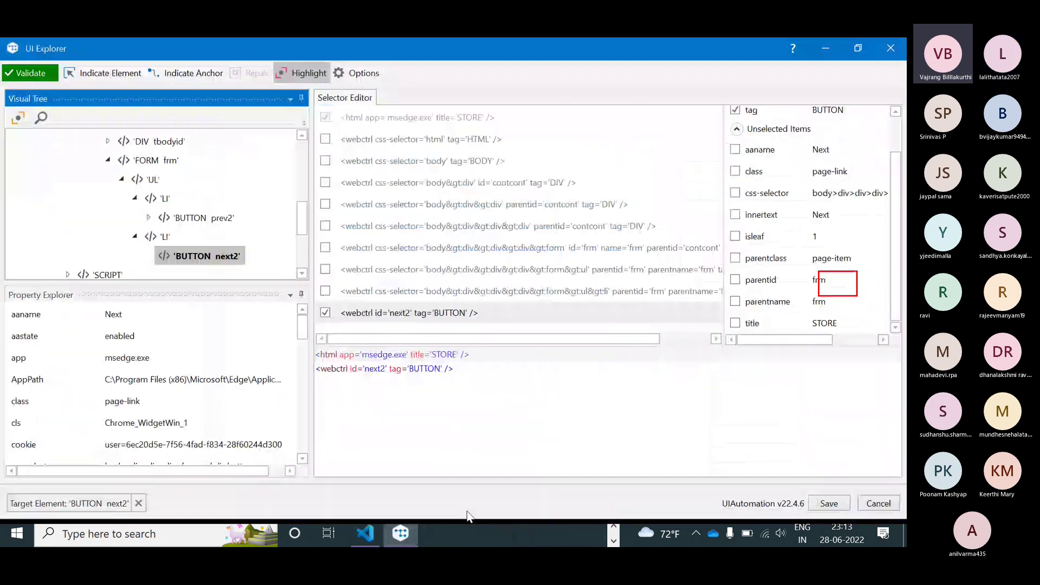
{"action": "key", "text": "alt+Tab"}
{"action": "key", "text": "alt+Tab"}
{"action": "left_click", "coordinate": [837, 284]}
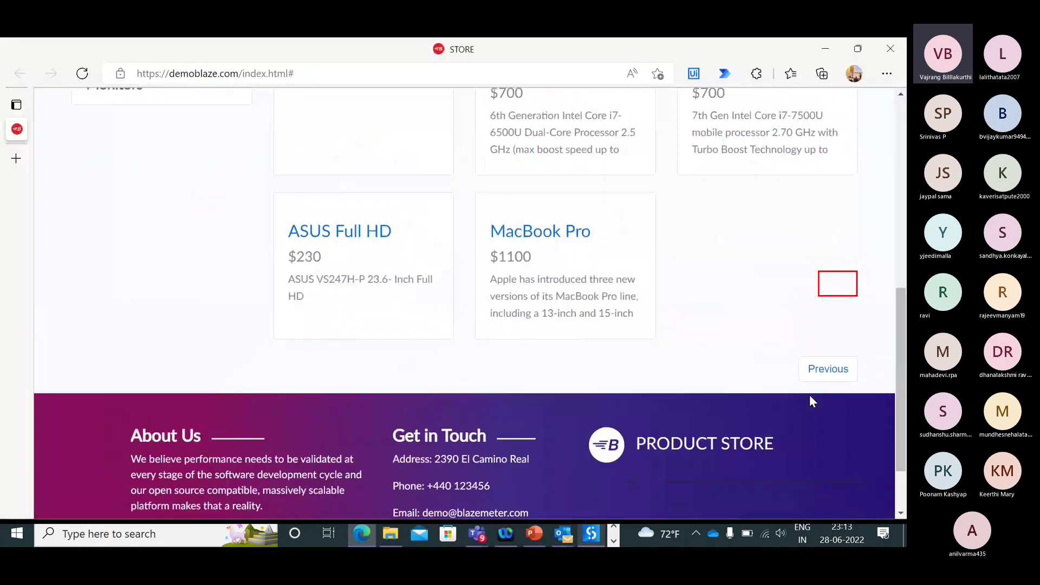
{"action": "scroll", "coordinate": [735, 398], "scroll_direction": "down", "scroll_amount": 3}
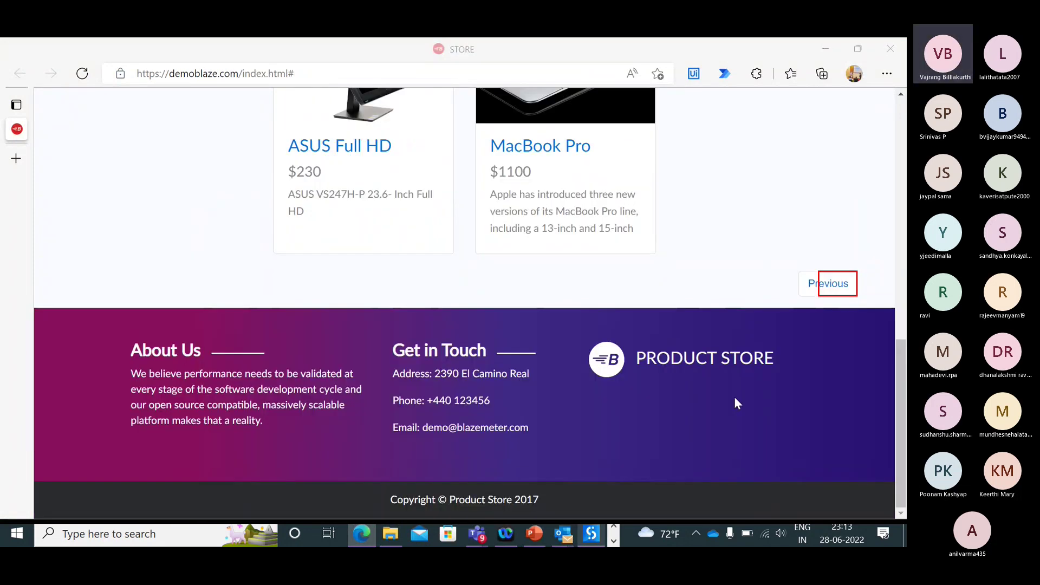
{"action": "key", "text": "alt+Tab"}
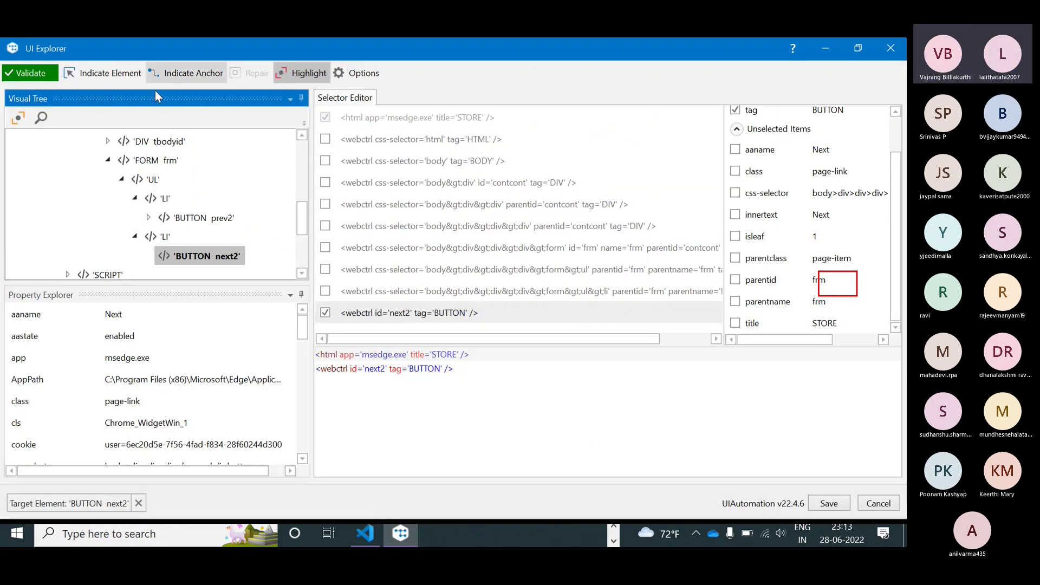
- Turn off the next2 button's highlight, check the store page without it, and return to UI Explorer
{"action": "left_click", "coordinate": [280, 75]}
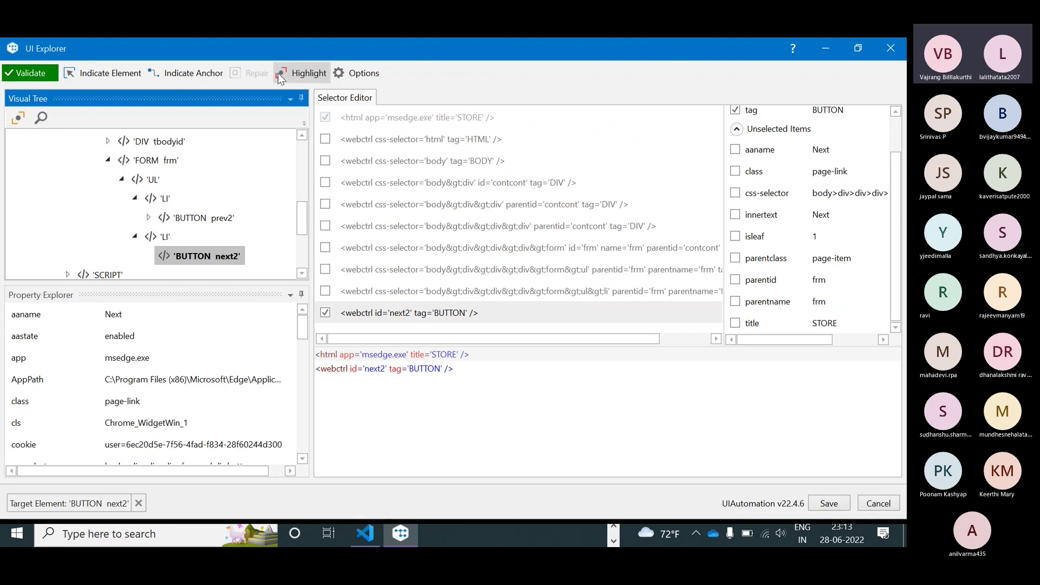
{"action": "key", "text": "alt+Tab"}
{"action": "scroll", "coordinate": [493, 171], "scroll_direction": "up", "scroll_amount": 5}
{"action": "scroll", "coordinate": [492, 171], "scroll_direction": "up", "scroll_amount": 3}
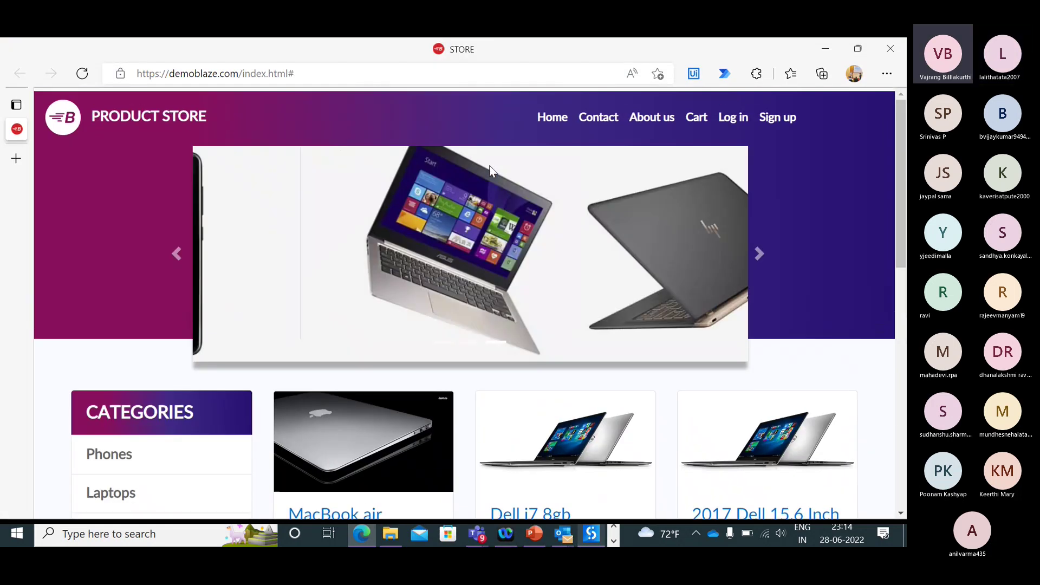
{"action": "key", "text": "alt+Tab"}
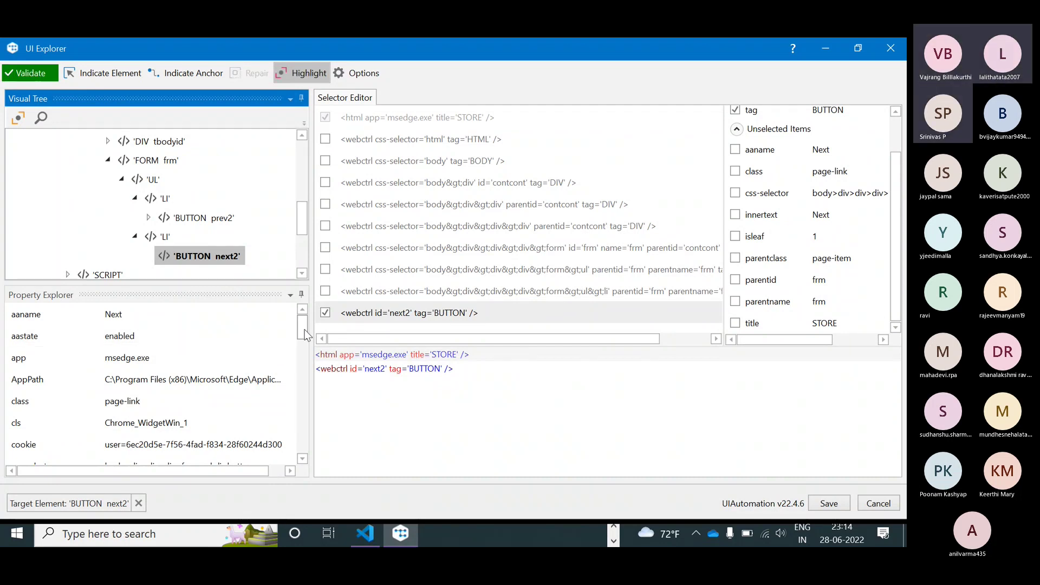
- Examine the next2 button's full property list and its unused selector attributes such as innertext and parentid
{"action": "left_click_drag", "start_coordinate": [305, 333], "coordinate": [303, 359]}
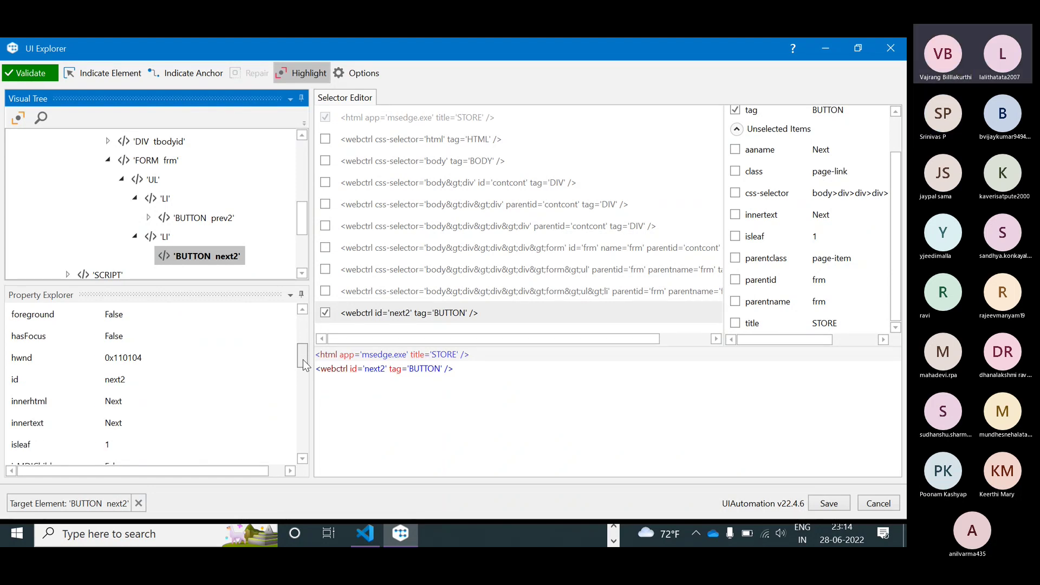
{"action": "scroll", "coordinate": [776, 269], "scroll_direction": "up", "scroll_amount": 1}
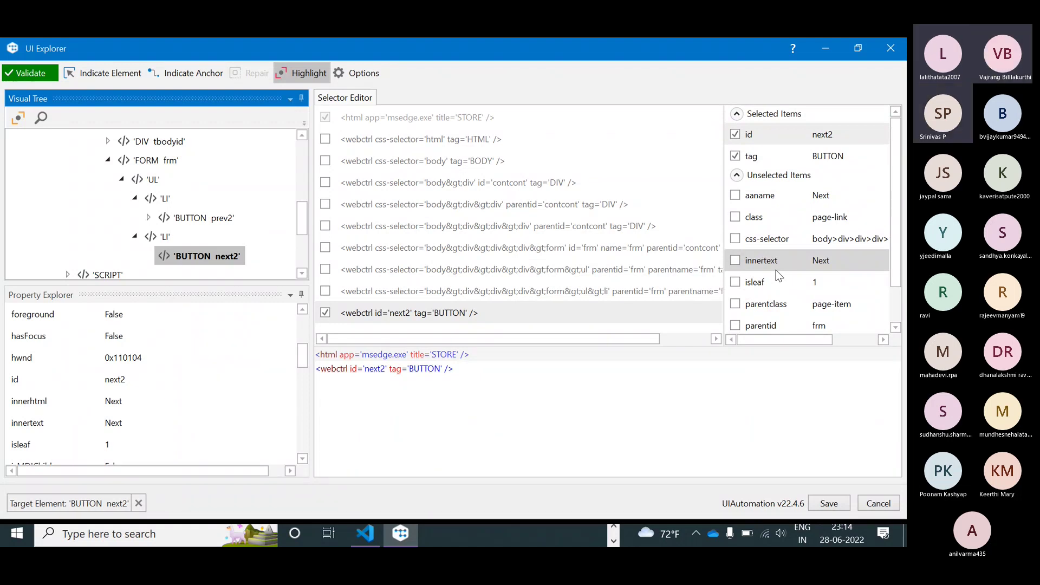
{"action": "left_click", "coordinate": [775, 270]}
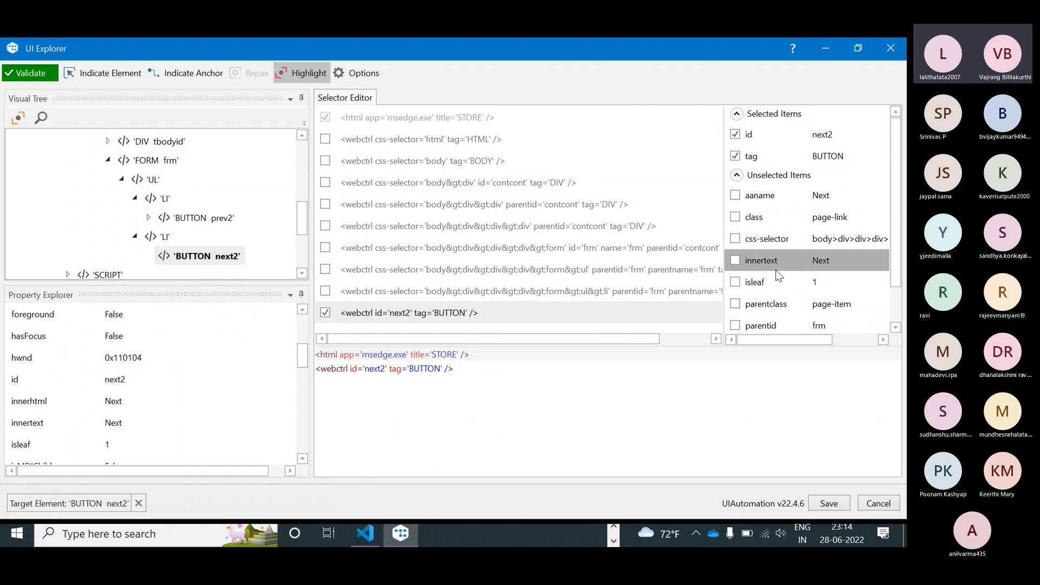
{"action": "scroll", "coordinate": [797, 274], "scroll_direction": "down", "scroll_amount": 1}
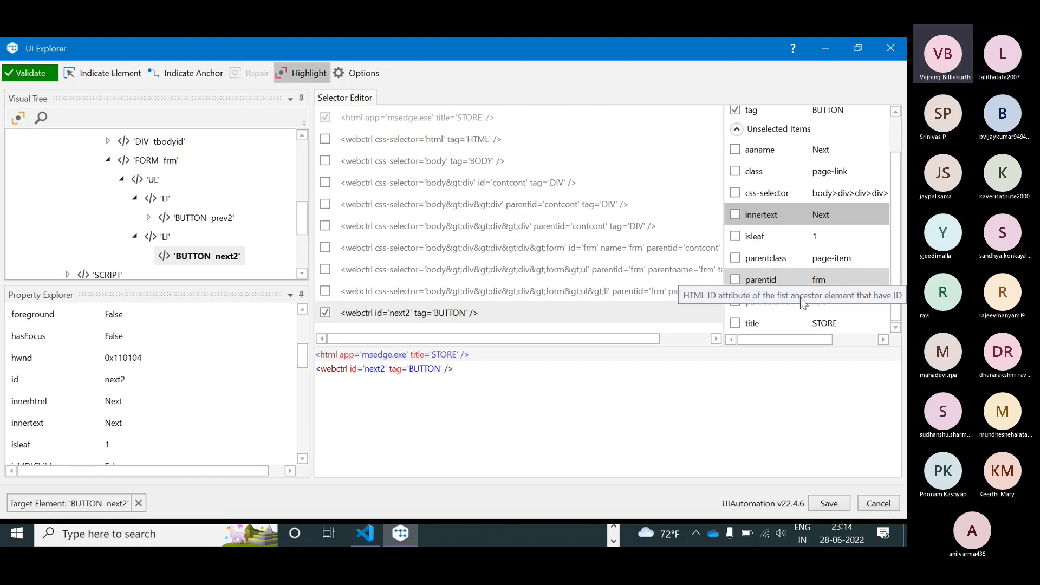
{"action": "scroll", "coordinate": [799, 234], "scroll_direction": "up", "scroll_amount": 1}
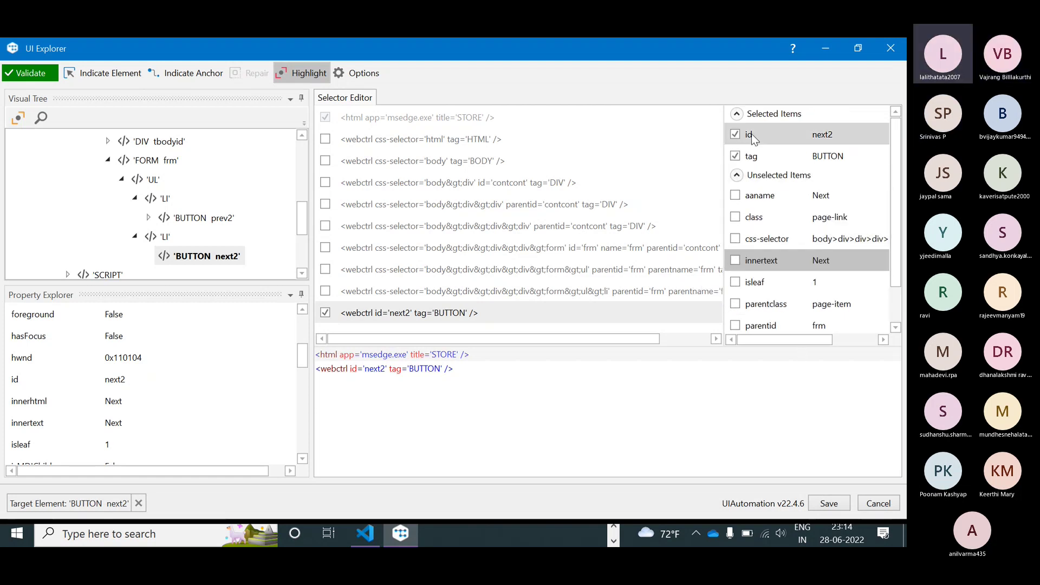
{"action": "scroll", "coordinate": [769, 247], "scroll_direction": "down", "scroll_amount": 1}
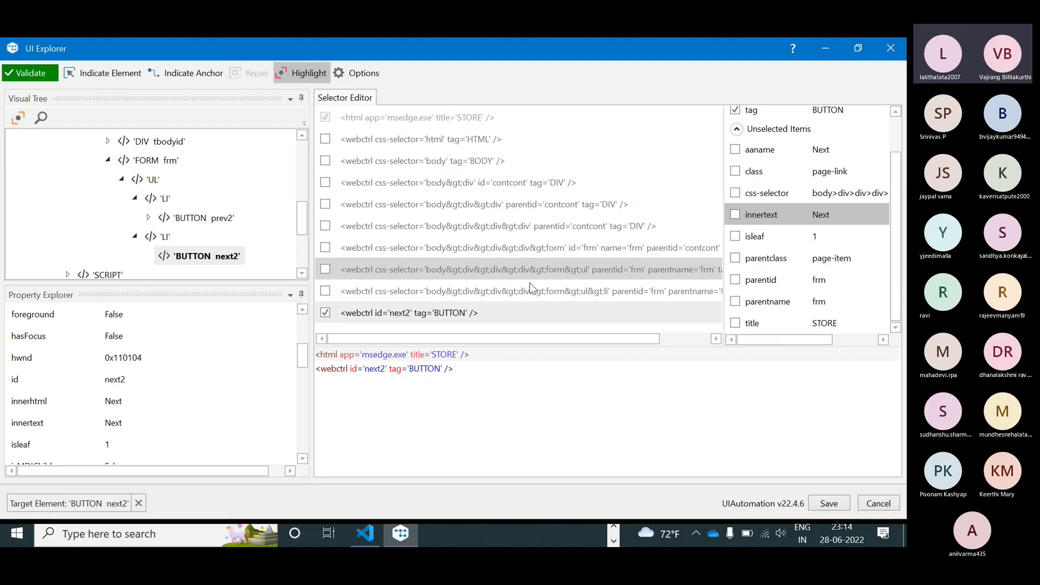
{"action": "scroll", "coordinate": [282, 426], "scroll_direction": "down", "scroll_amount": 5}
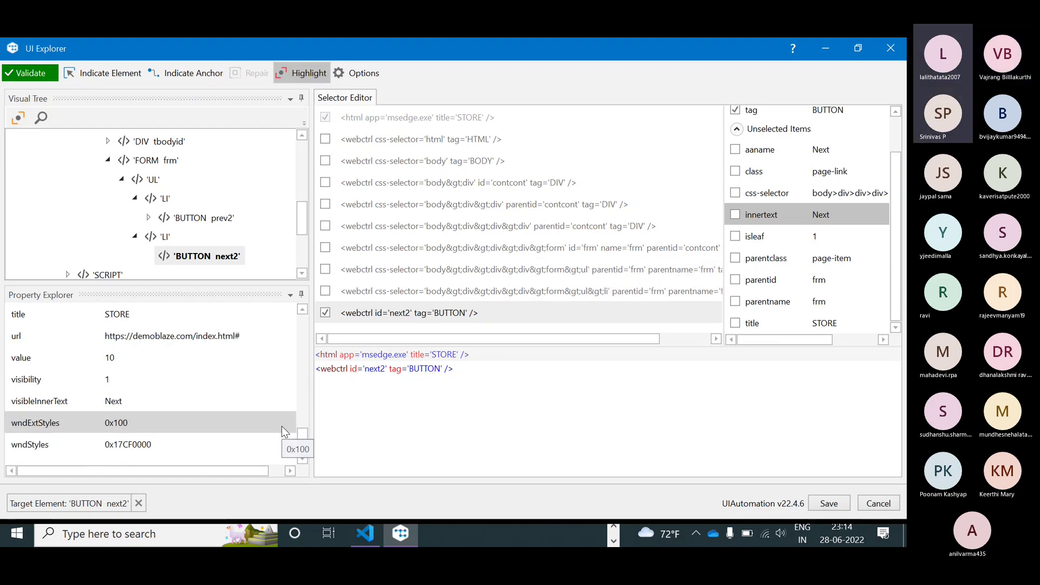
{"action": "scroll", "coordinate": [237, 391], "scroll_direction": "up", "scroll_amount": 10}
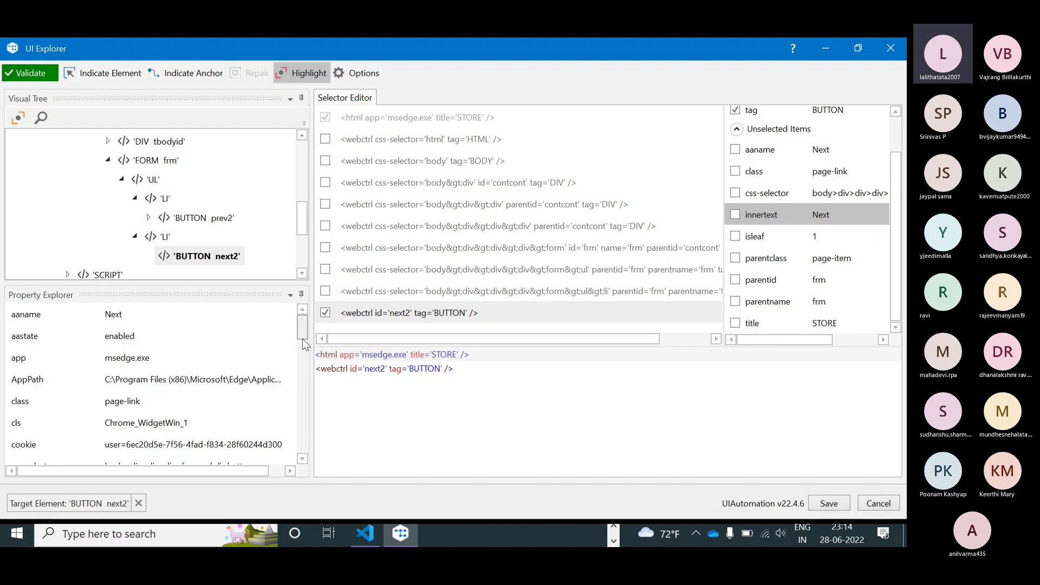
{"action": "left_click_drag", "start_coordinate": [303, 339], "coordinate": [298, 318]}
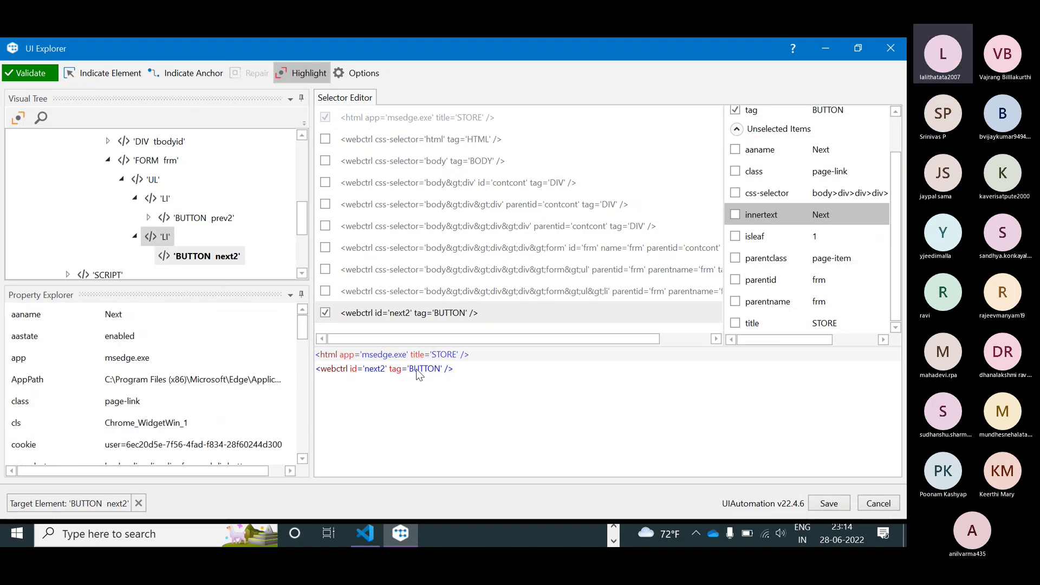
- Target the LI element that contains the next2 button and examine its properties and selector attributes
{"action": "left_click", "coordinate": [179, 239]}
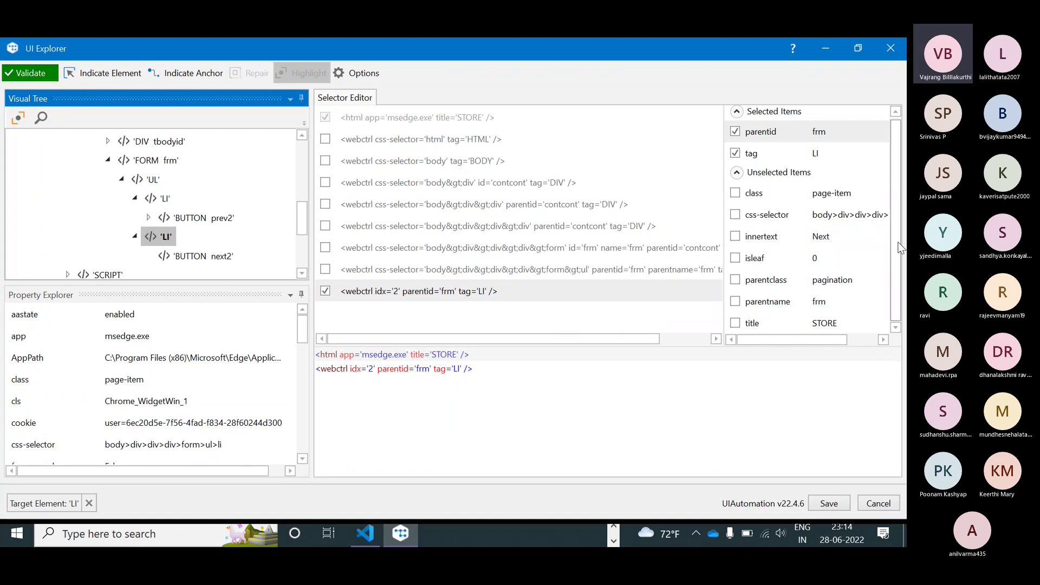
{"action": "left_click_drag", "start_coordinate": [899, 242], "coordinate": [903, 230]}
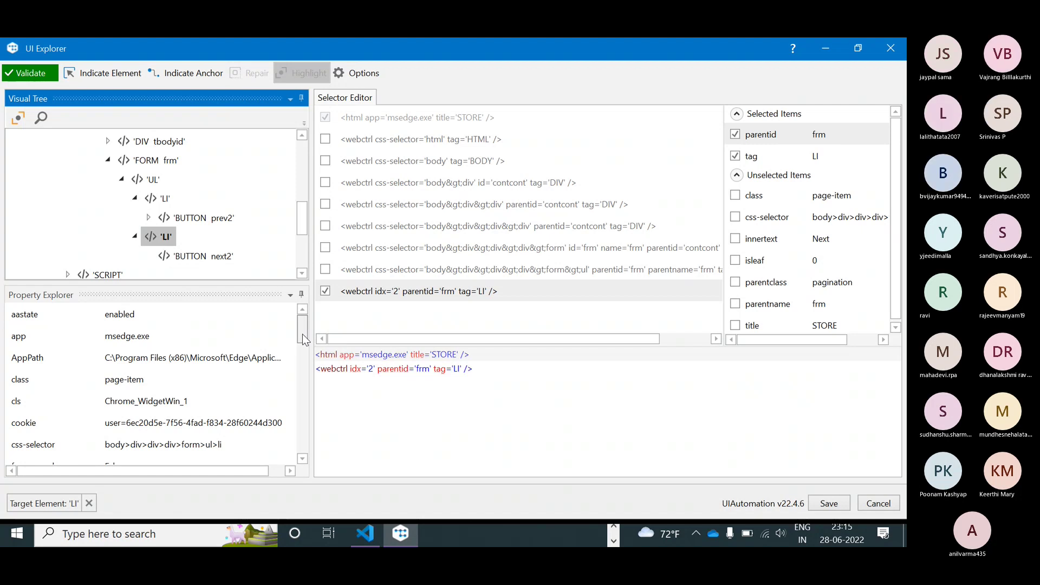
{"action": "left_click_drag", "start_coordinate": [302, 334], "coordinate": [305, 385]}
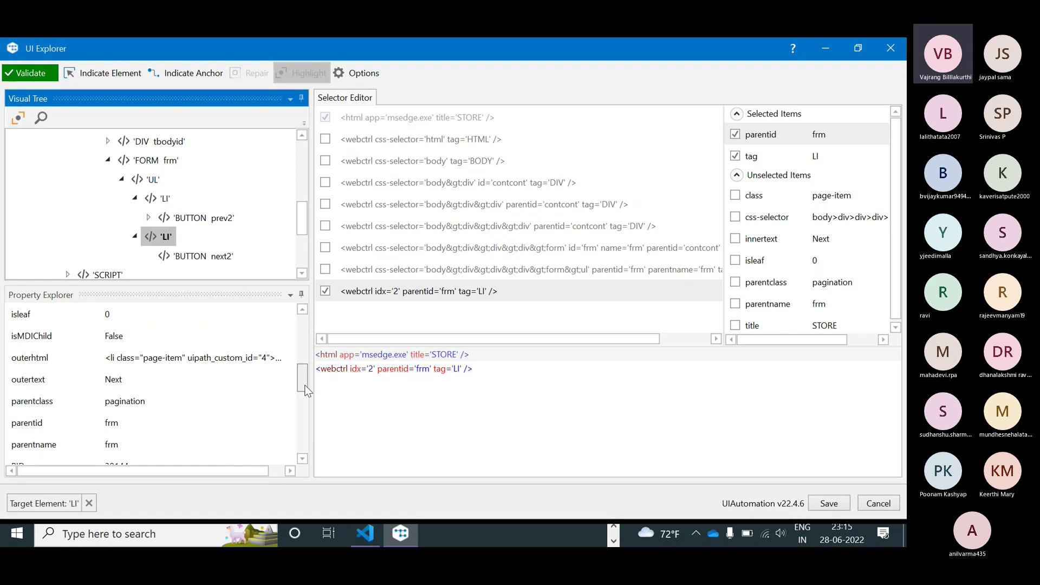
{"action": "left_click_drag", "start_coordinate": [304, 385], "coordinate": [314, 356]}
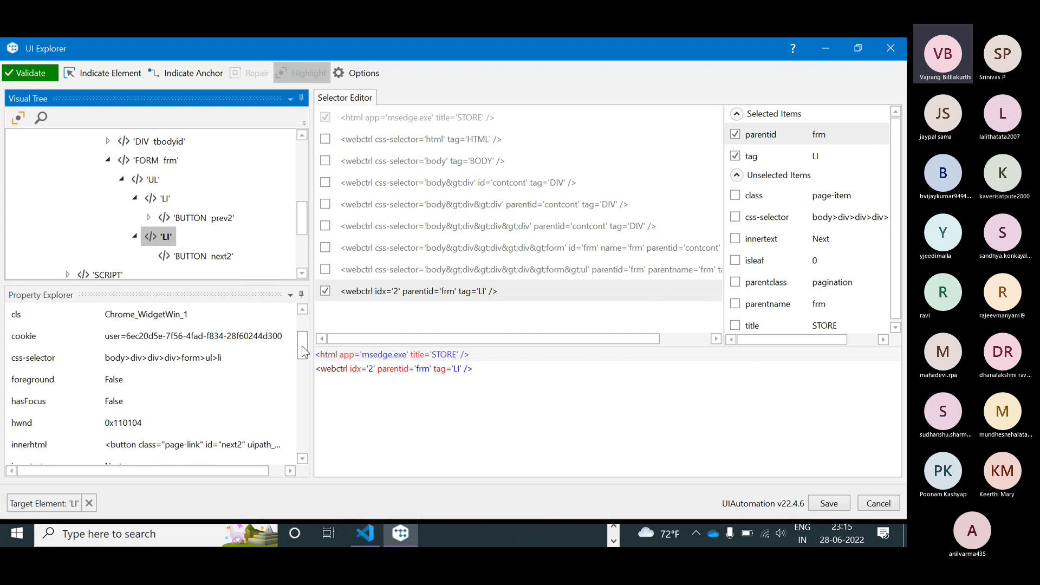
{"action": "left_click_drag", "start_coordinate": [301, 346], "coordinate": [304, 321]}
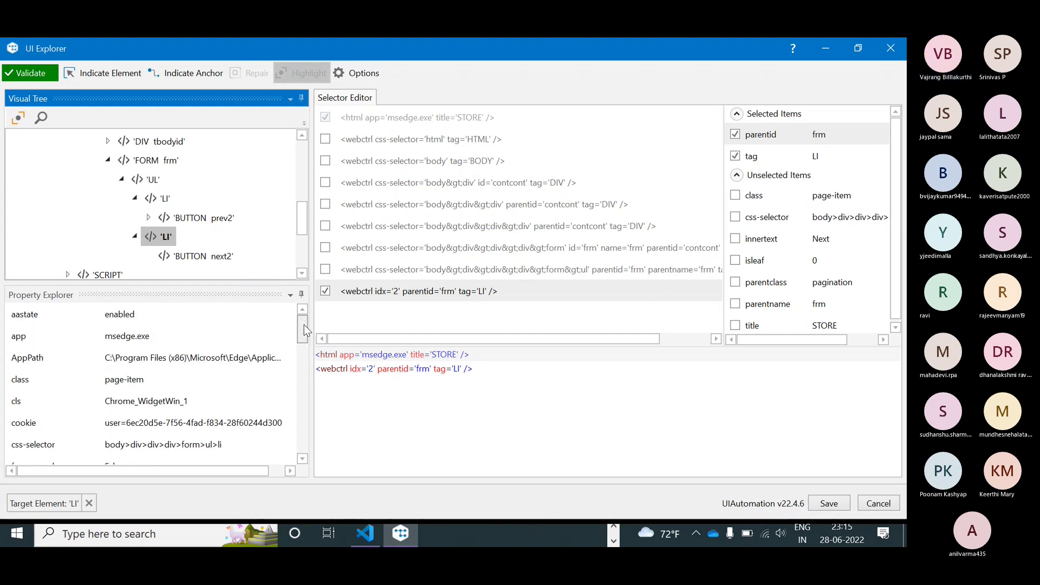
{"action": "left_click_drag", "start_coordinate": [305, 332], "coordinate": [306, 417]}
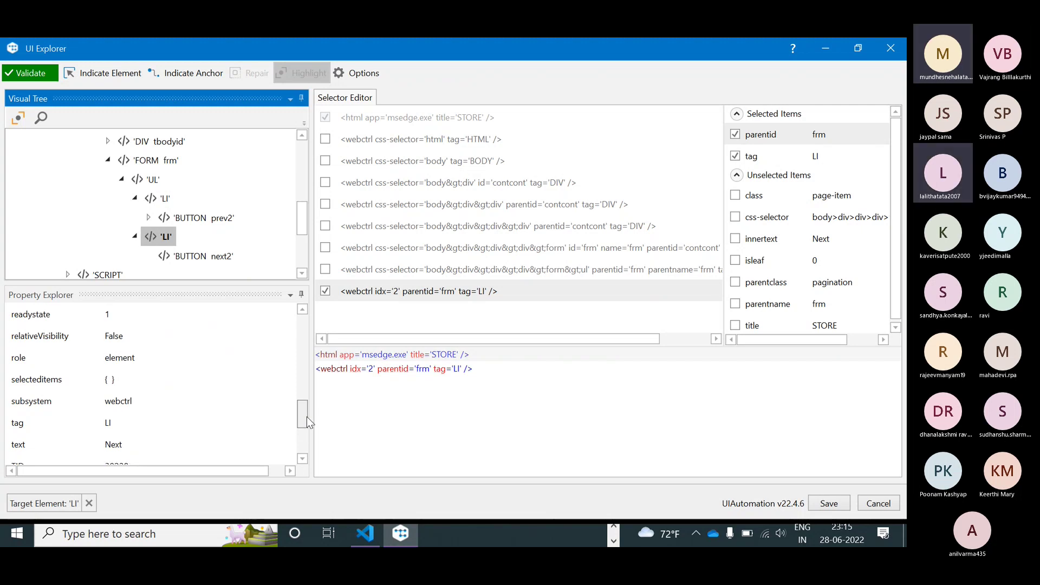
- Retarget the BUTTON next2 element and review its position, visibility and style properties and its selector line
{"action": "left_click", "coordinate": [200, 257]}
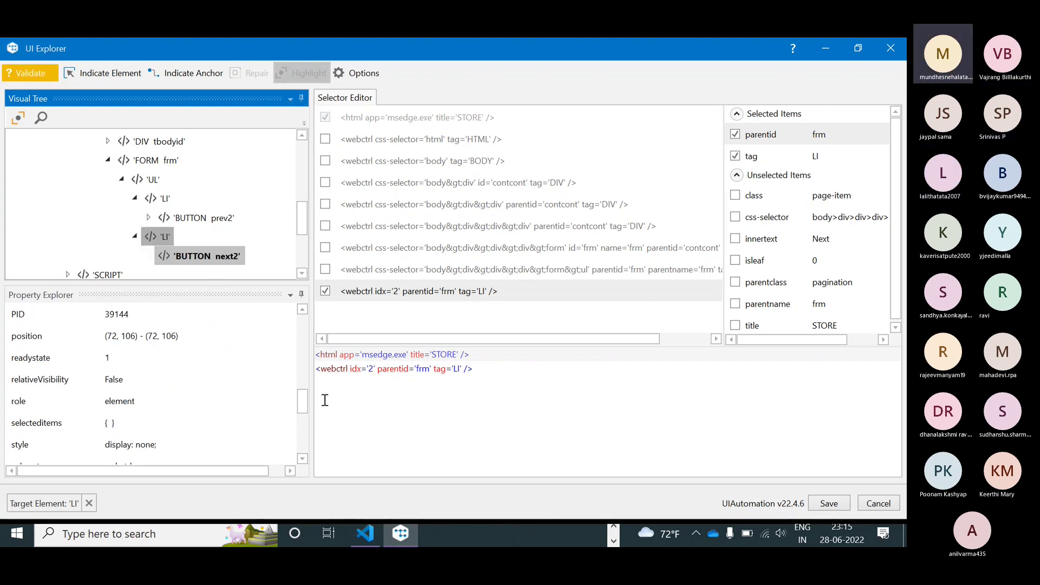
{"action": "mouse_move", "coordinate": [303, 408]}
{"action": "left_mouse_down"}
{"action": "mouse_move", "coordinate": [304, 399]}
{"action": "mouse_move", "coordinate": [303, 409]}
{"action": "left_mouse_up"}
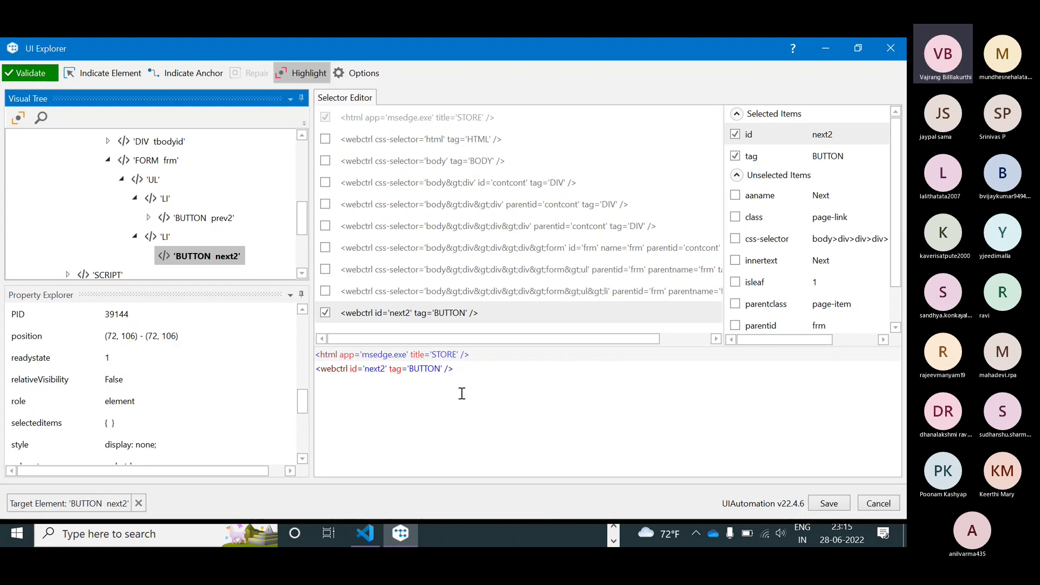
{"action": "left_click", "coordinate": [595, 393]}
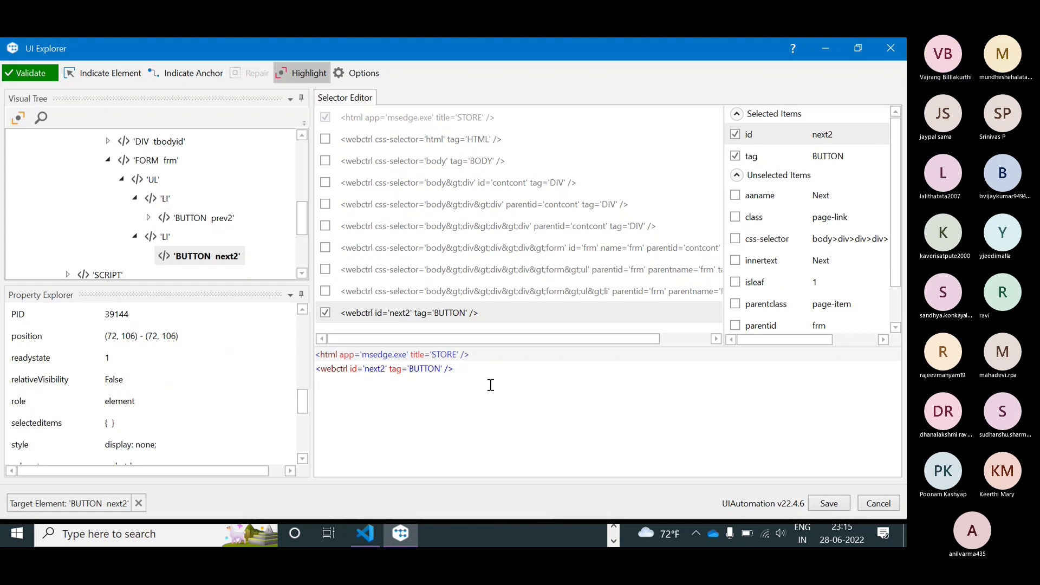
{"action": "triple_click", "coordinate": [434, 372]}
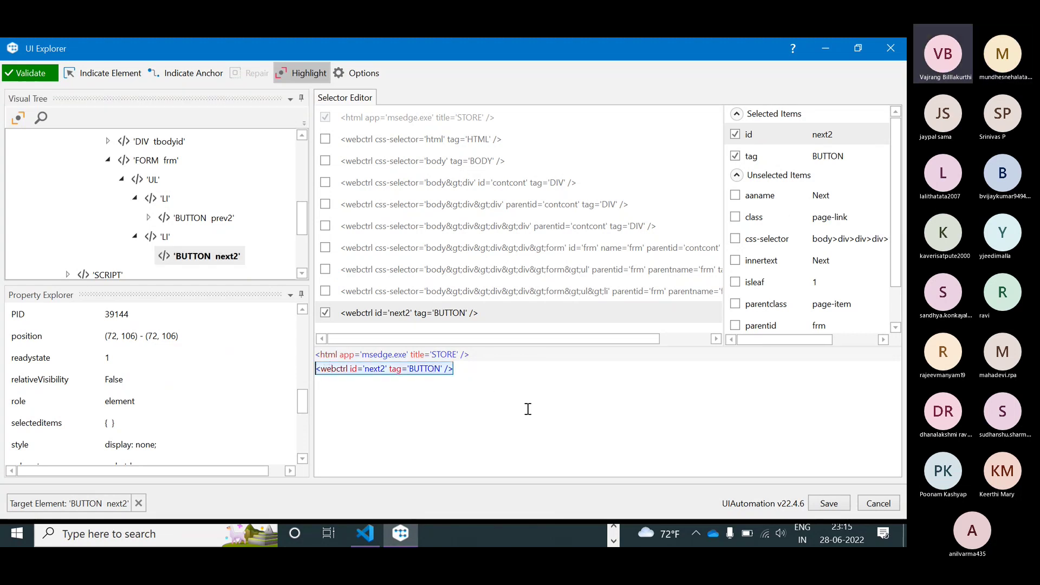
- Check the pagination at the end of the store's last page against UI Explorer, and go back to the previous product page
{"action": "key", "text": "alt+Tab"}
{"action": "scroll", "coordinate": [765, 382], "scroll_direction": "down", "scroll_amount": 15}
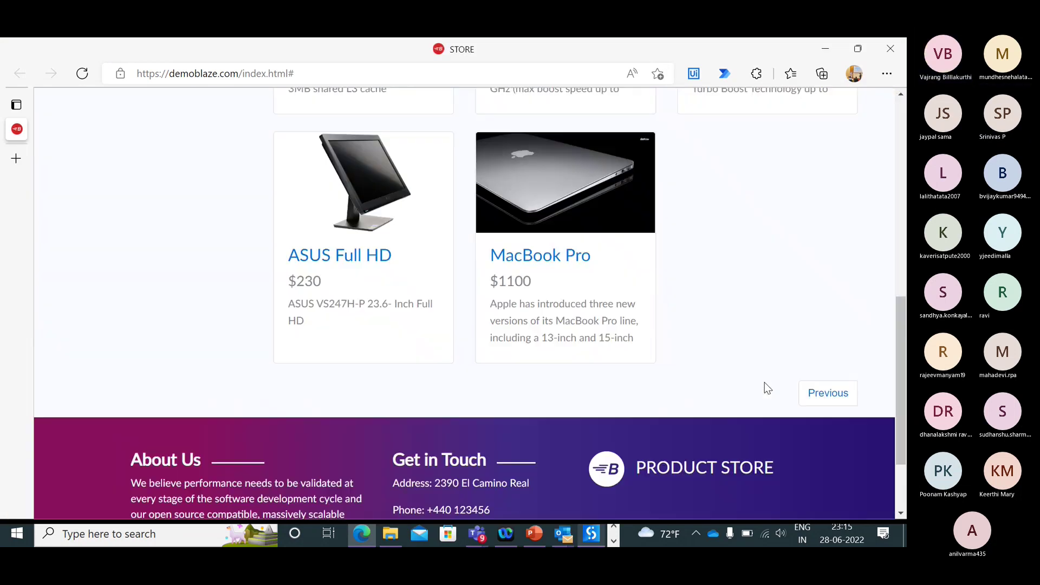
{"action": "key", "text": "alt+Tab"}
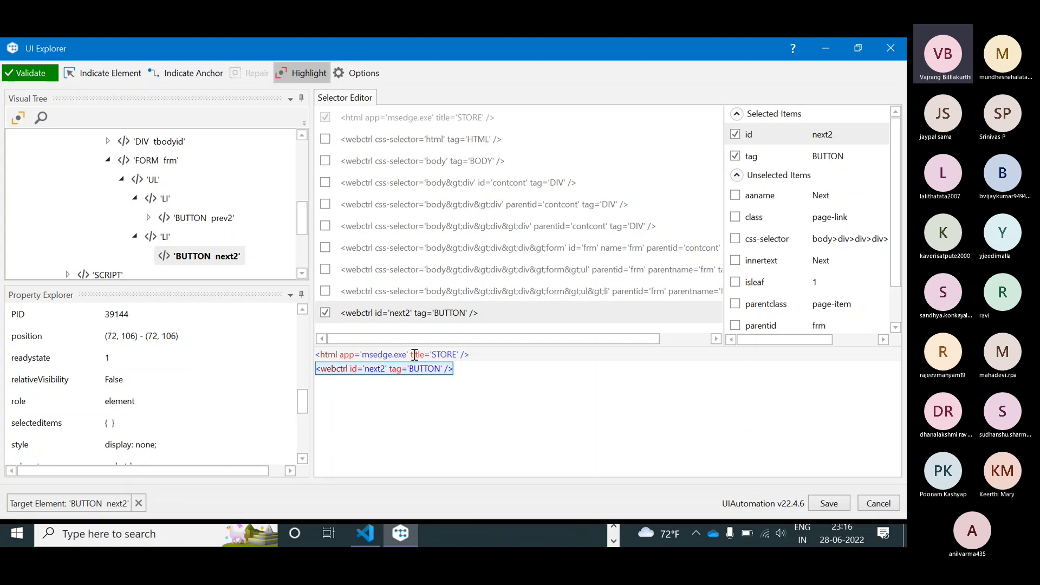
{"action": "key", "text": "alt+Tab"}
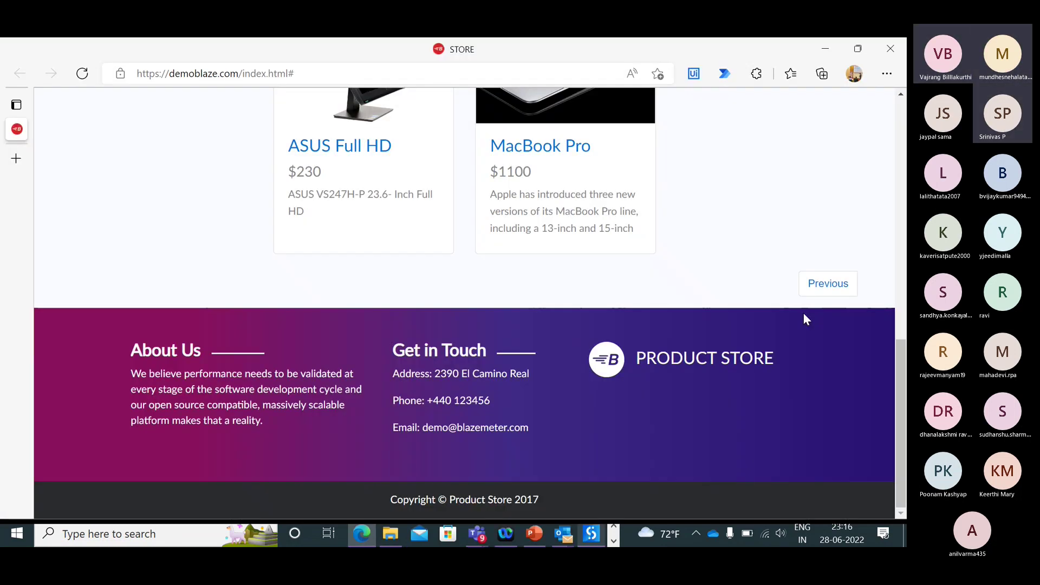
{"action": "left_click", "coordinate": [821, 287]}
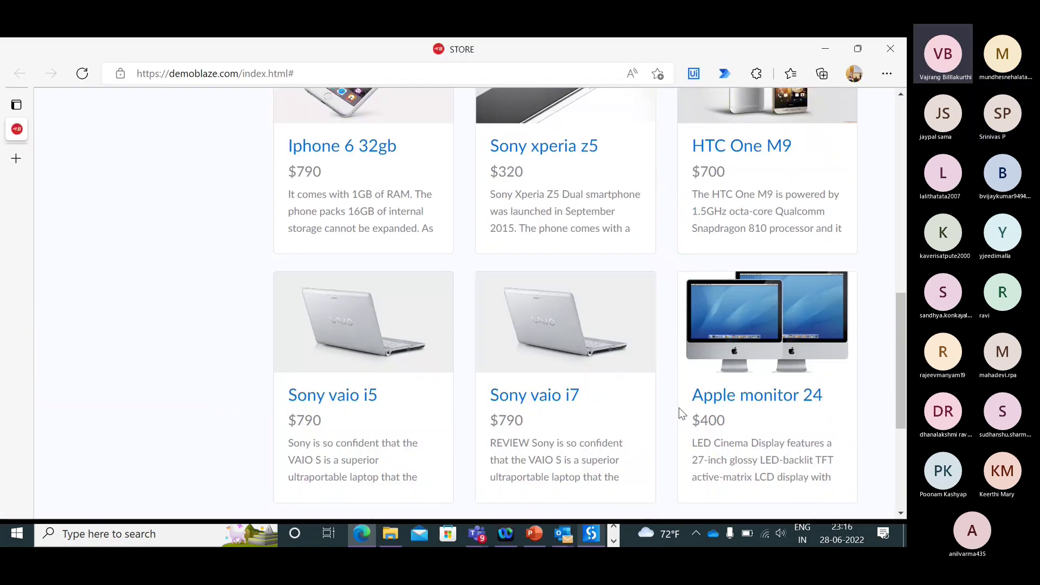
- Validate the next2 selector in UI Explorer, turn off its highlight, and check the pagination buttons on the store page
{"action": "key", "text": "alt+Tab"}
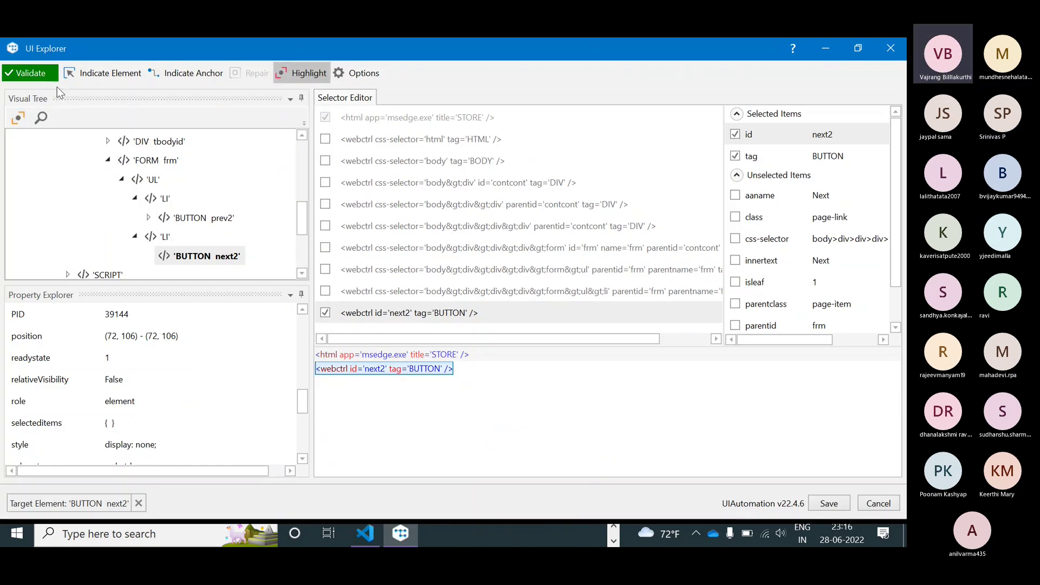
{"action": "left_click", "coordinate": [27, 81]}
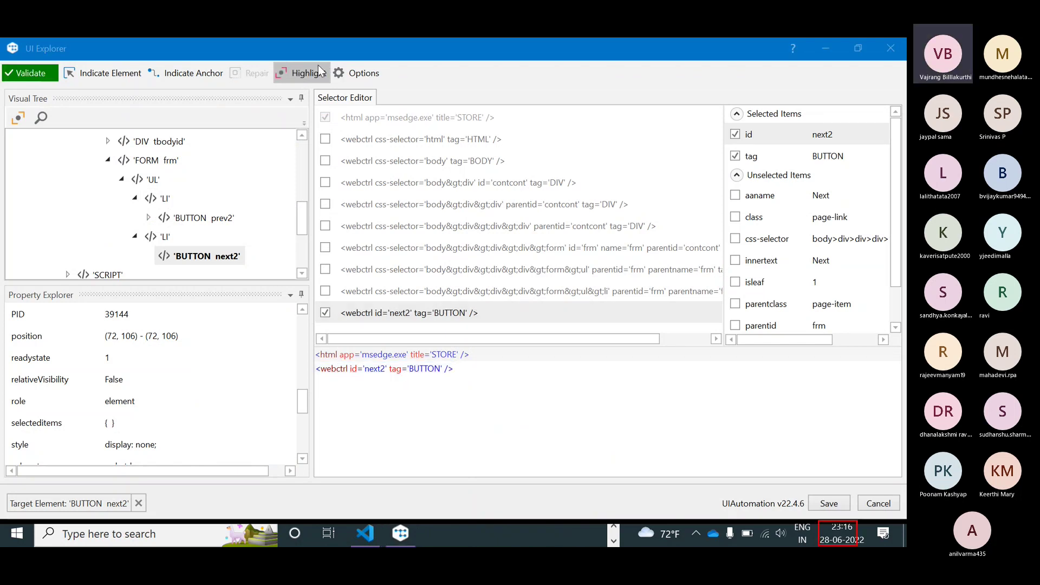
{"action": "left_click", "coordinate": [292, 71]}
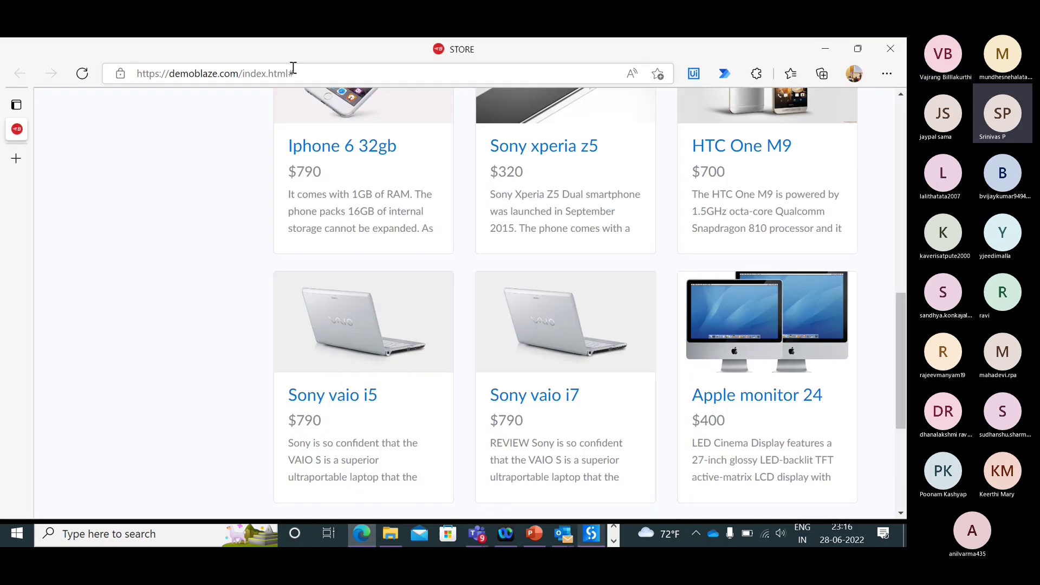
{"action": "scroll", "coordinate": [647, 338], "scroll_direction": "down", "scroll_amount": 4}
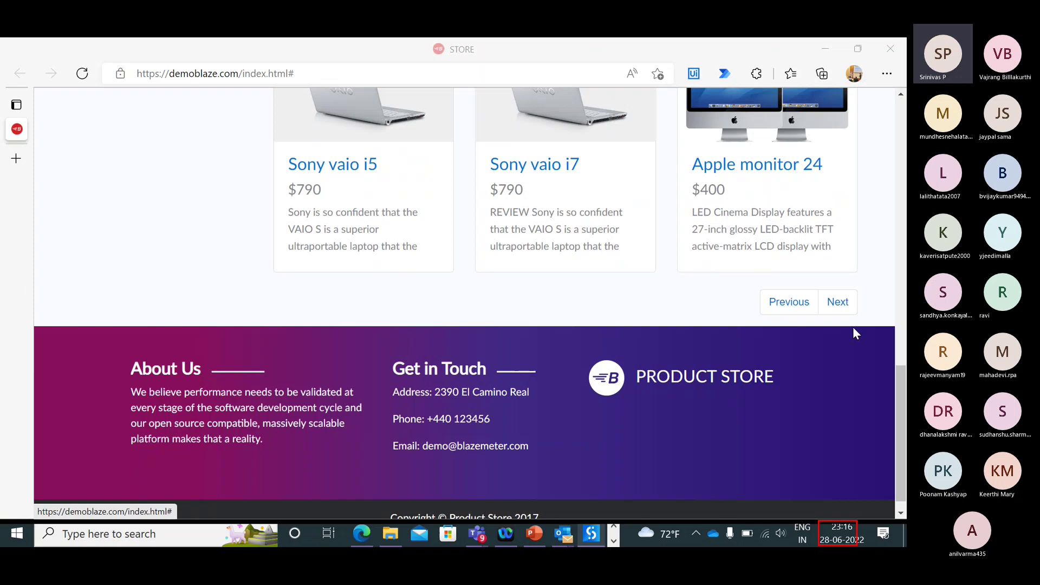
- Reselect the next2 button in UI Explorer, turn its highlight on, and check where it falls on the store page
{"action": "key", "text": "alt+Tab"}
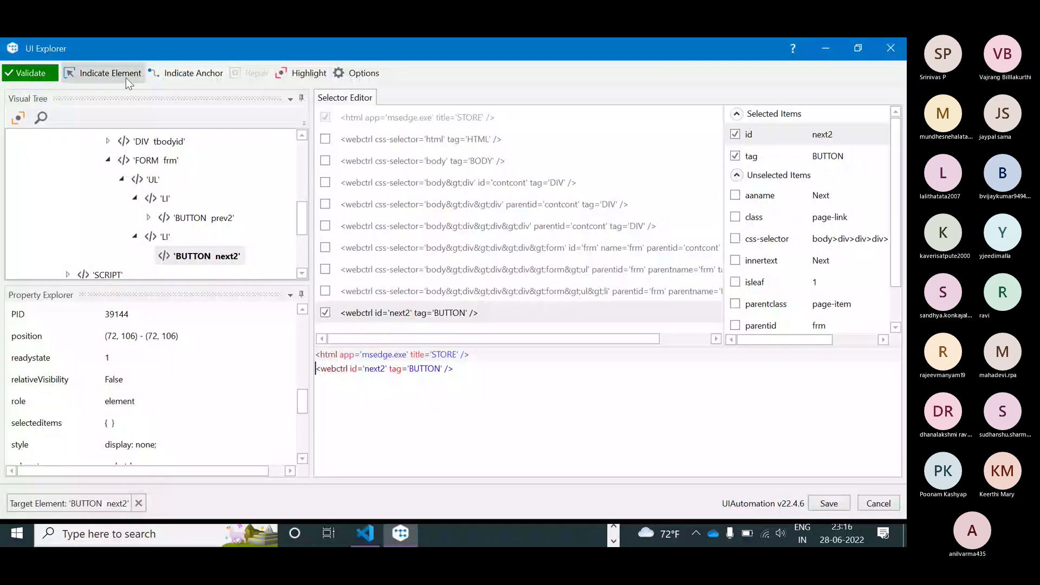
{"action": "left_click", "coordinate": [227, 259]}
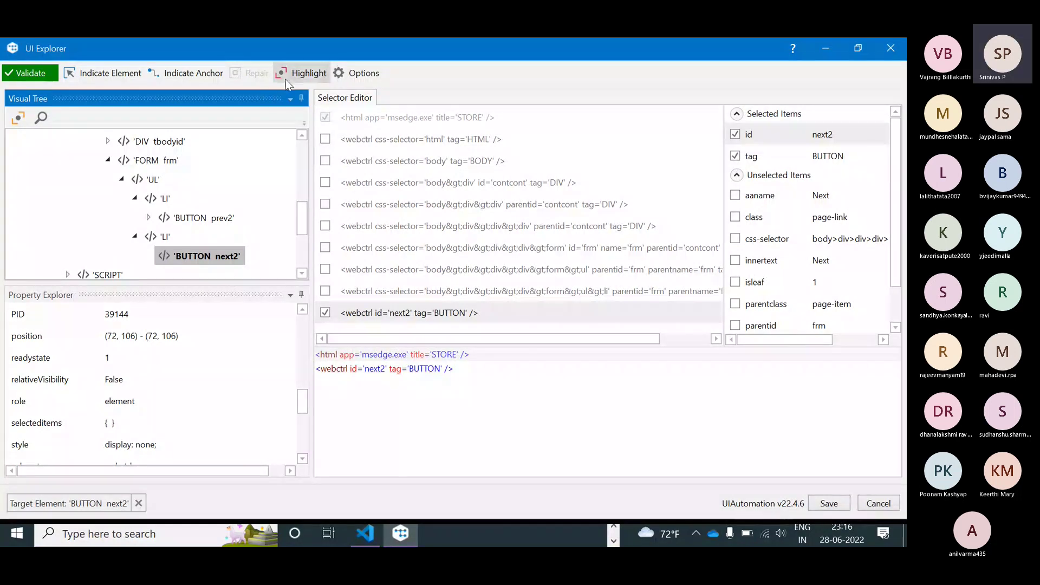
{"action": "key", "text": "alt+Tab"}
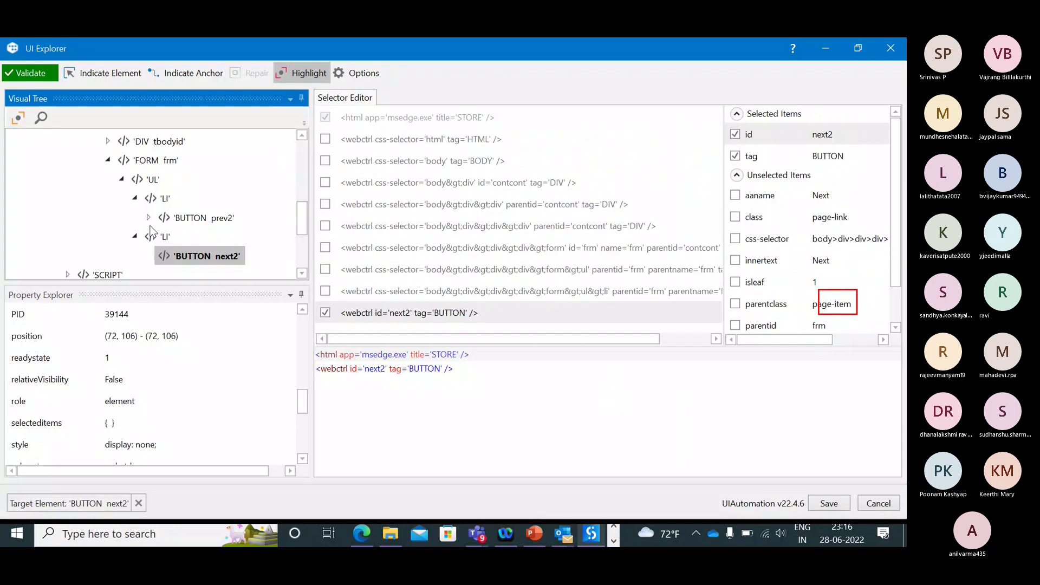
- Examine the next2 button's property list, including outerhtml, relativeVisibility and style
{"action": "scroll", "coordinate": [155, 382], "scroll_direction": "up", "scroll_amount": 5}
{"action": "scroll", "coordinate": [155, 382], "scroll_direction": "down", "scroll_amount": 8}
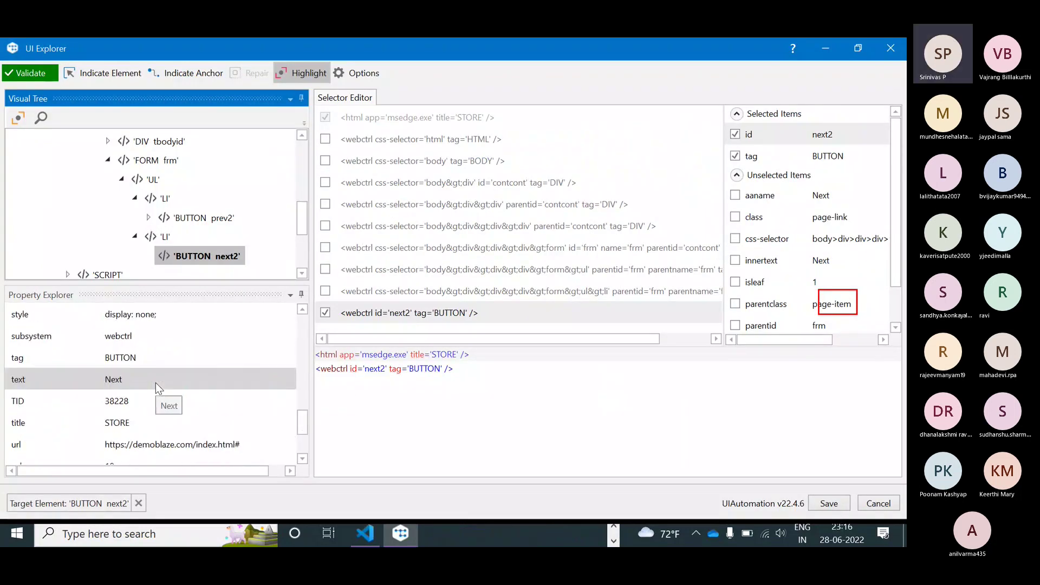
{"action": "scroll", "coordinate": [155, 382], "scroll_direction": "up", "scroll_amount": 8}
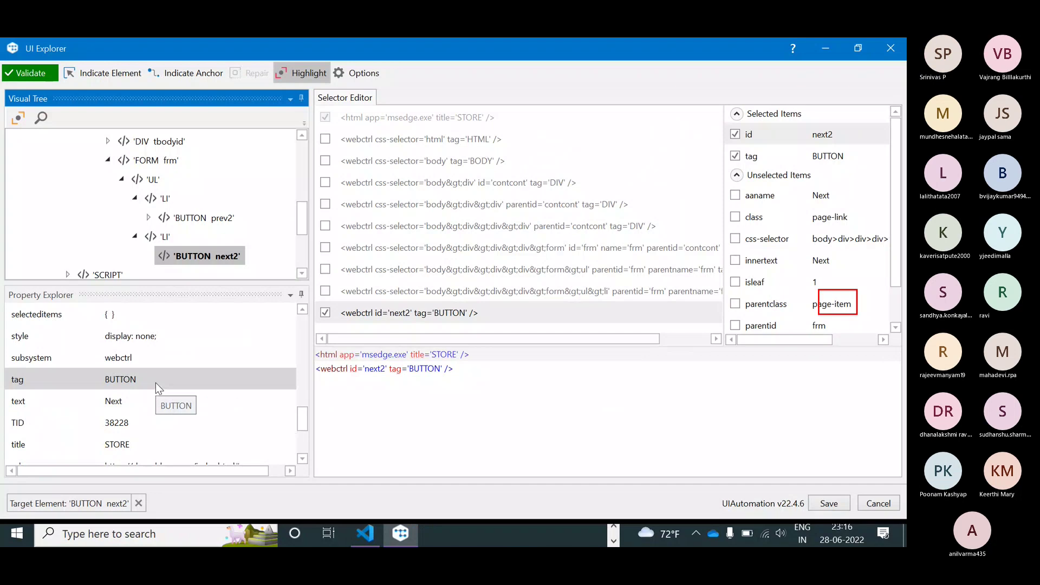
{"action": "scroll", "coordinate": [155, 383], "scroll_direction": "down", "scroll_amount": 3}
{"action": "scroll", "coordinate": [155, 383], "scroll_direction": "down", "scroll_amount": 1}
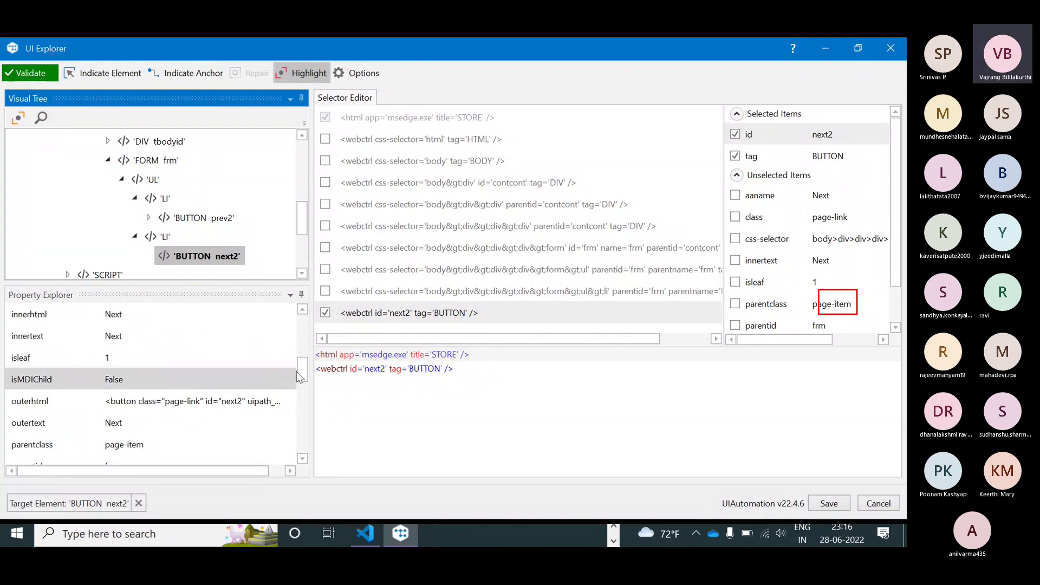
{"action": "left_click_drag", "start_coordinate": [300, 372], "coordinate": [300, 414]}
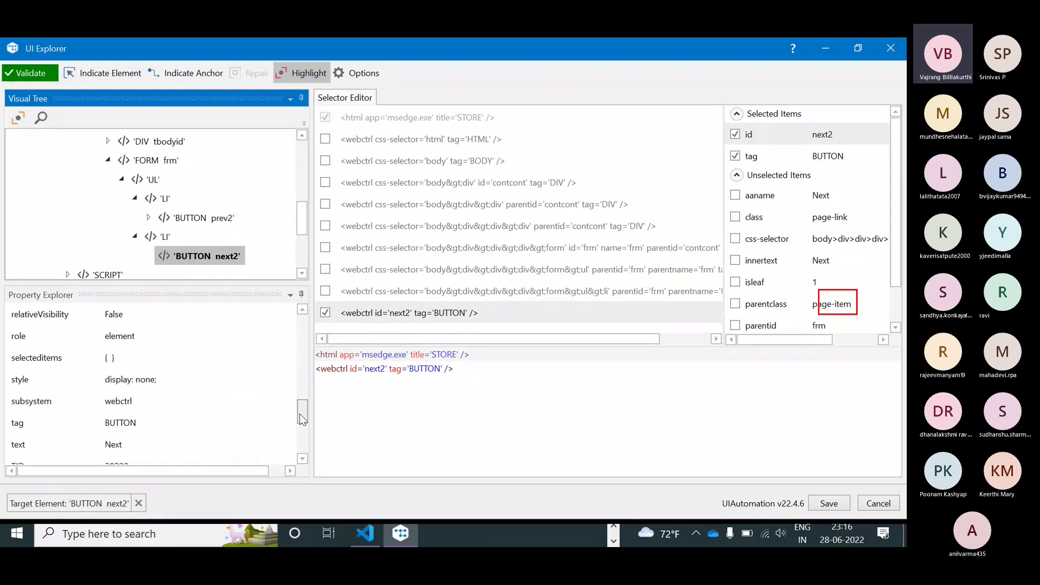
- Switch to the store page in Edge and open its Developer Tools, having the browser remember the decision
{"action": "key", "text": "alt+Tab"}
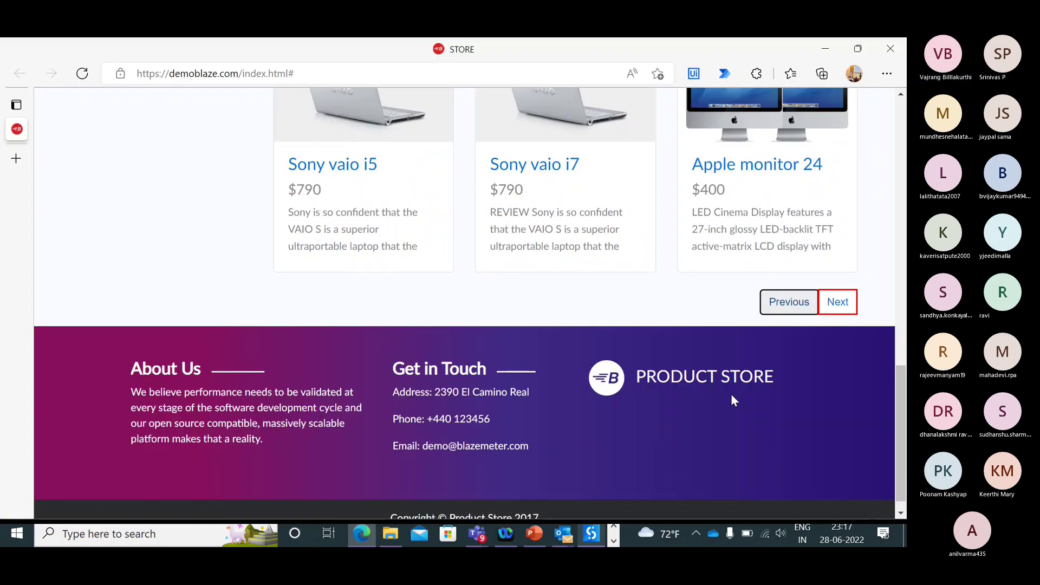
{"action": "key", "text": "F12"}
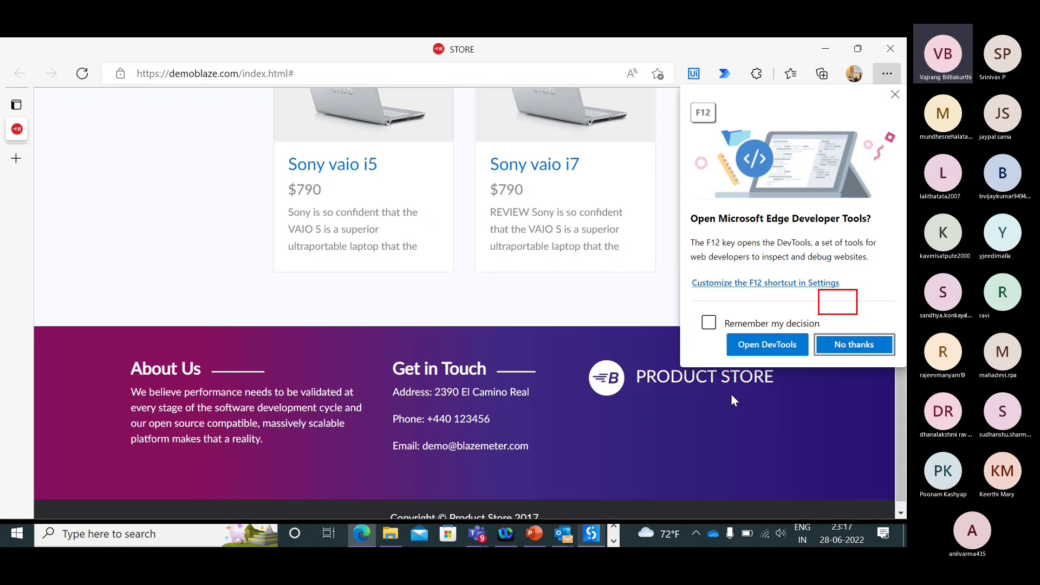
{"action": "left_click", "coordinate": [773, 324]}
{"action": "left_click", "coordinate": [772, 347]}
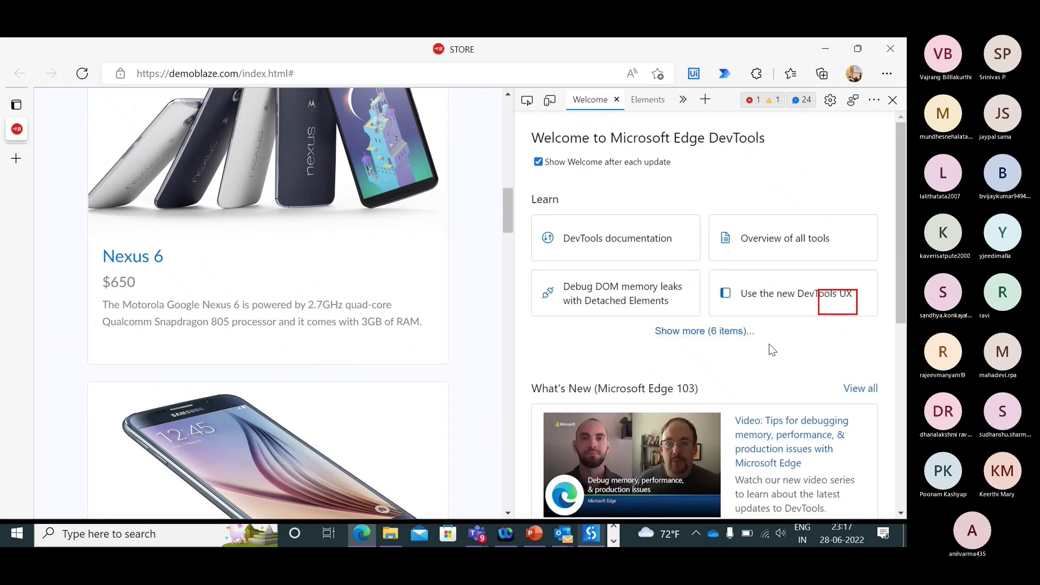
- Disable showing the DevTools welcome page after each update, look through its learning topics, and display the page's element tree
{"action": "left_click", "coordinate": [620, 164]}
{"action": "left_click", "coordinate": [715, 331]}
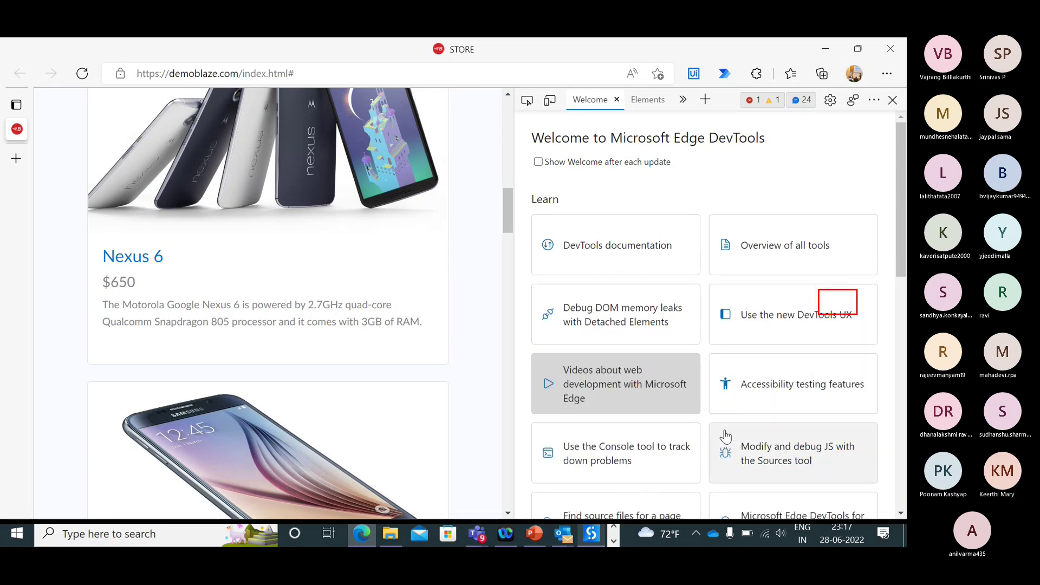
{"action": "scroll", "coordinate": [726, 437], "scroll_direction": "down", "scroll_amount": 5}
{"action": "left_click", "coordinate": [648, 101]}
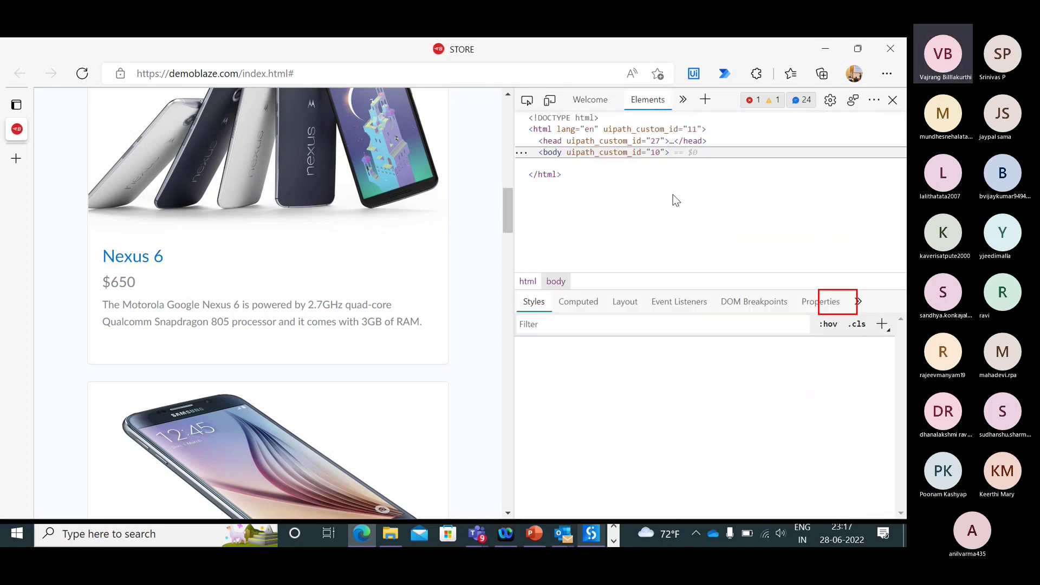
- Inspect the Next button at the end of the product list and examine its HTML and its parent li element
{"action": "scroll", "coordinate": [420, 399], "scroll_direction": "down", "scroll_amount": 20}
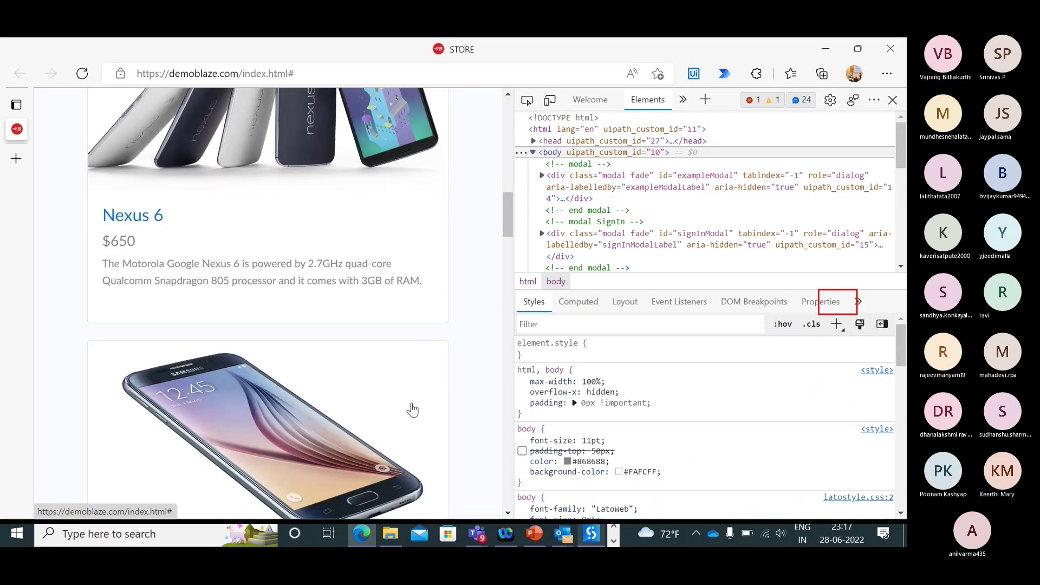
{"action": "scroll", "coordinate": [413, 406], "scroll_direction": "down", "scroll_amount": 6}
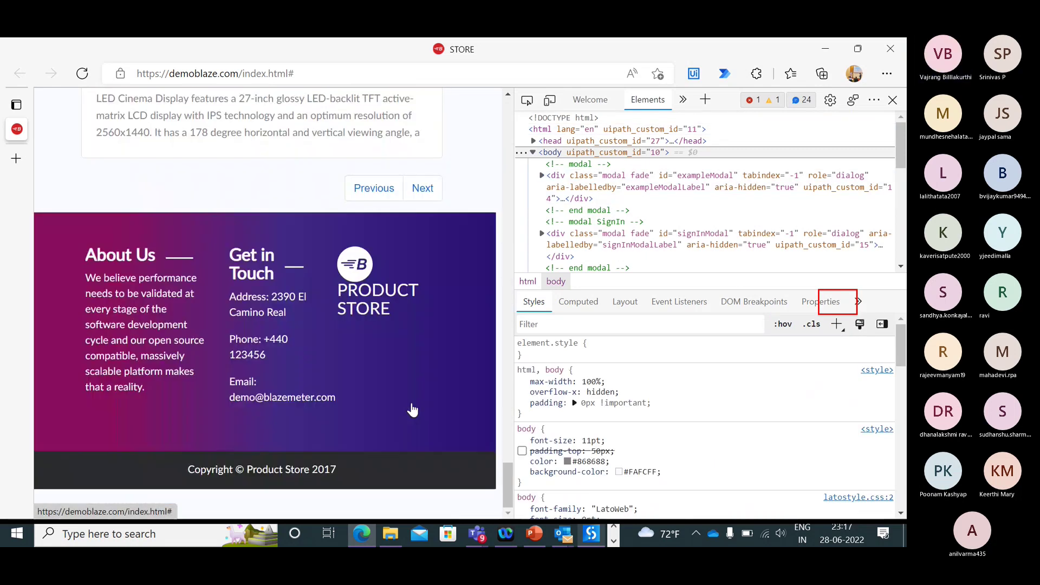
{"action": "scroll", "coordinate": [413, 406], "scroll_direction": "up", "scroll_amount": 1}
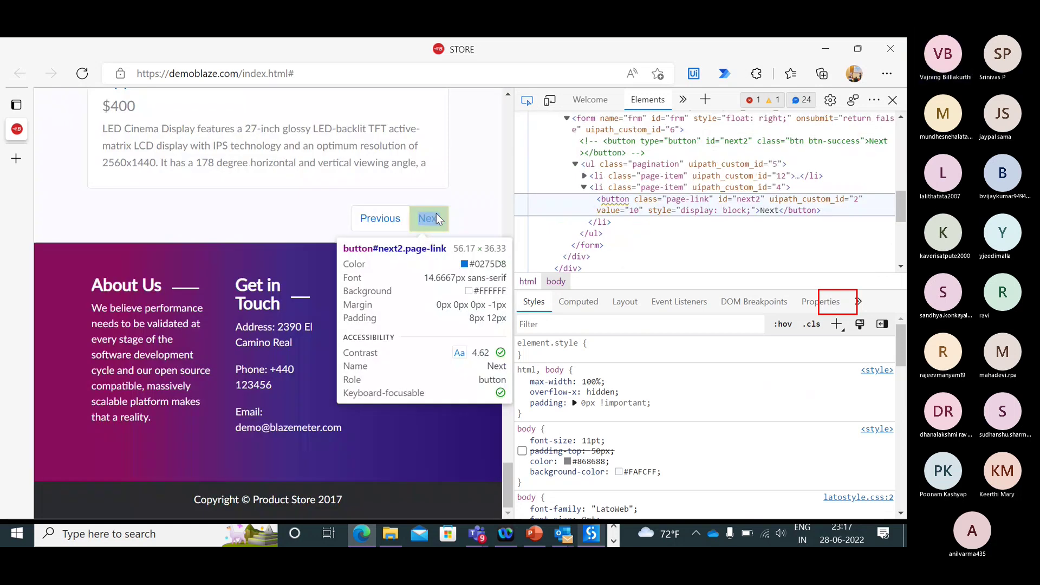
{"action": "left_click", "coordinate": [432, 220]}
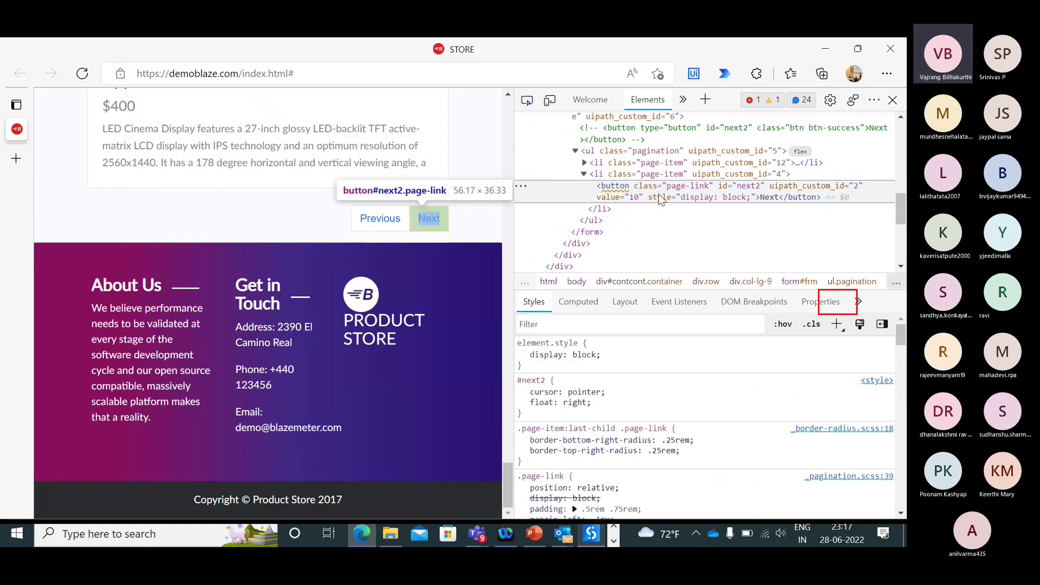
{"action": "left_click", "coordinate": [609, 176]}
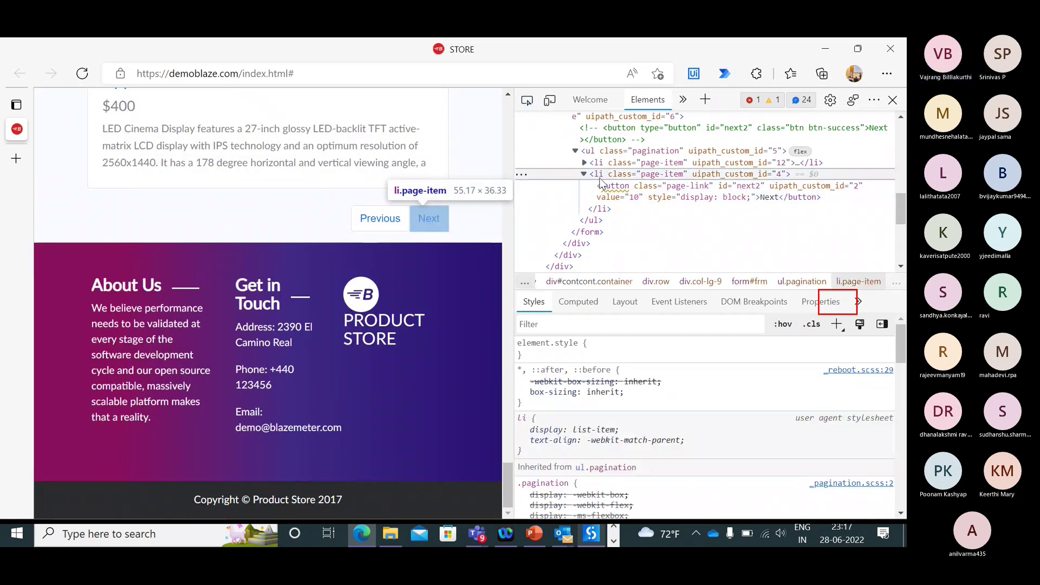
{"action": "left_click", "coordinate": [616, 189]}
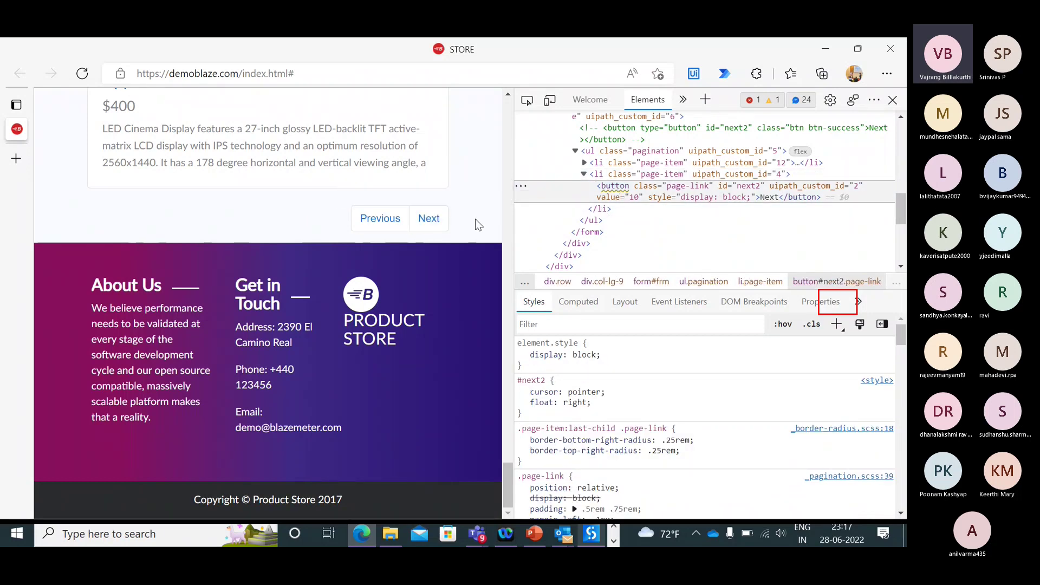
- Go to the store's last page and back, comparing the next2 button's style attribute on both pages, and switch towards UI Explorer
{"action": "left_click", "coordinate": [422, 219]}
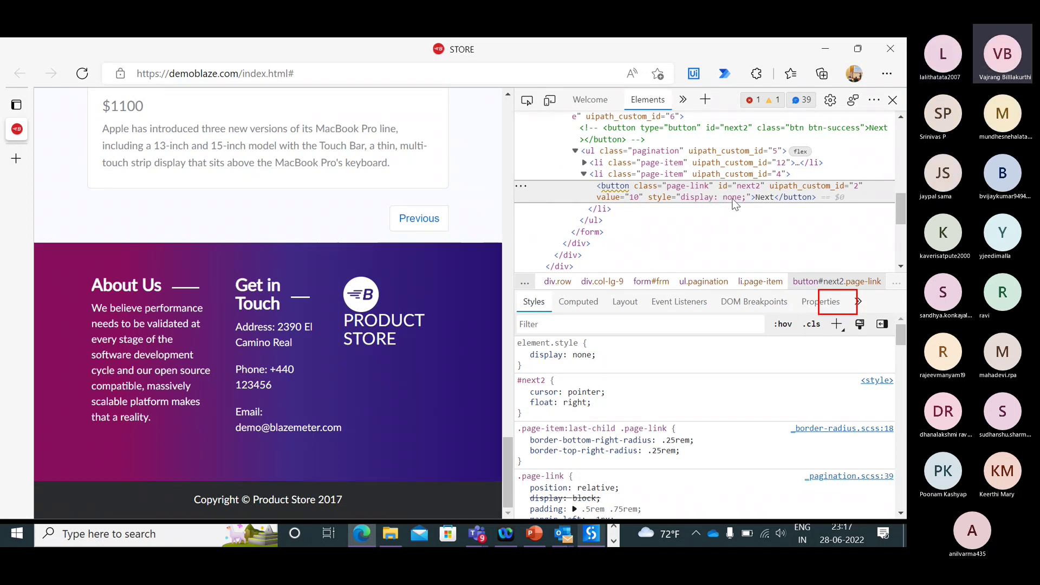
{"action": "left_click", "coordinate": [424, 225]}
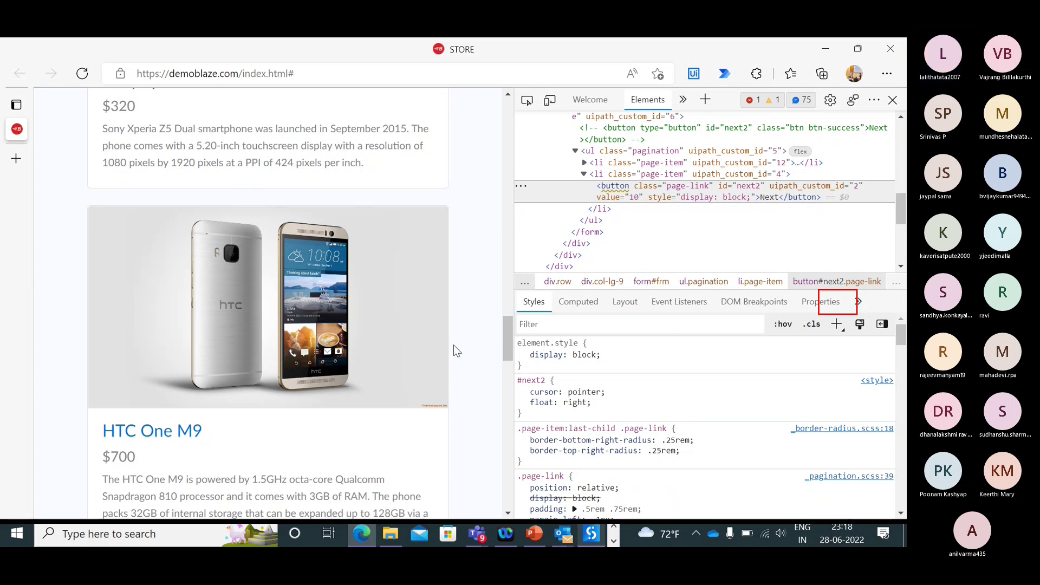
{"action": "scroll", "coordinate": [454, 345], "scroll_direction": "down", "scroll_amount": 5}
{"action": "scroll", "coordinate": [454, 345], "scroll_direction": "down", "scroll_amount": 2}
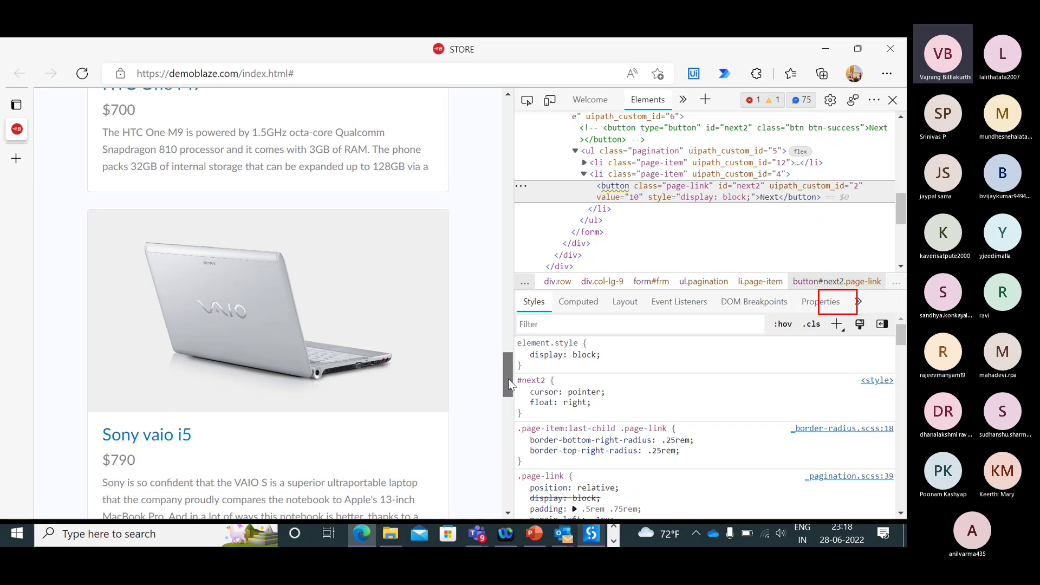
{"action": "left_click_drag", "start_coordinate": [508, 380], "coordinate": [508, 468]}
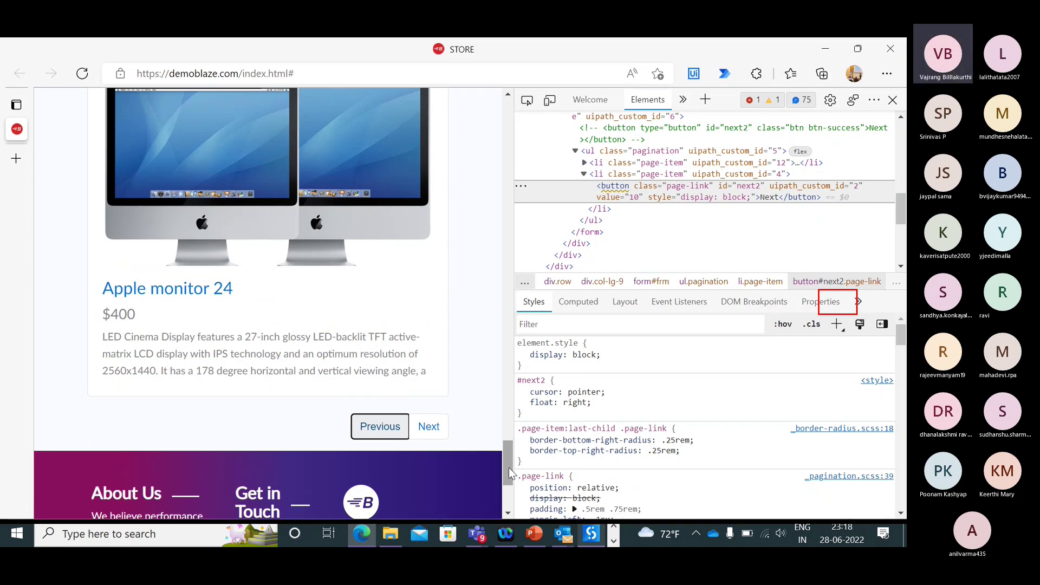
{"action": "key", "text": "alt+Tab"}
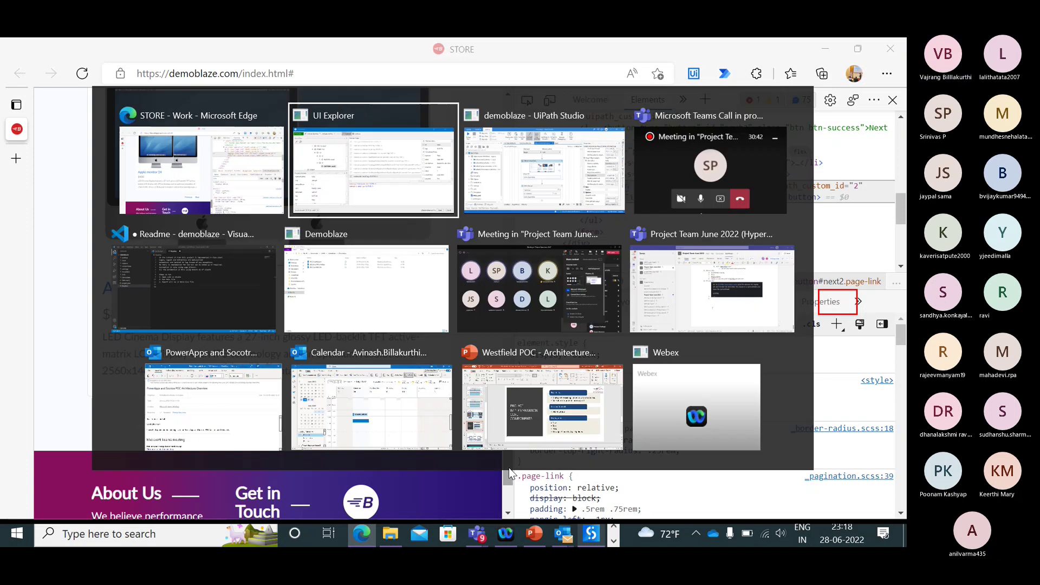
- Switch to UI Explorer and review the next2 button's available selector attributes and its style property
{"action": "key", "text": "Escape"}
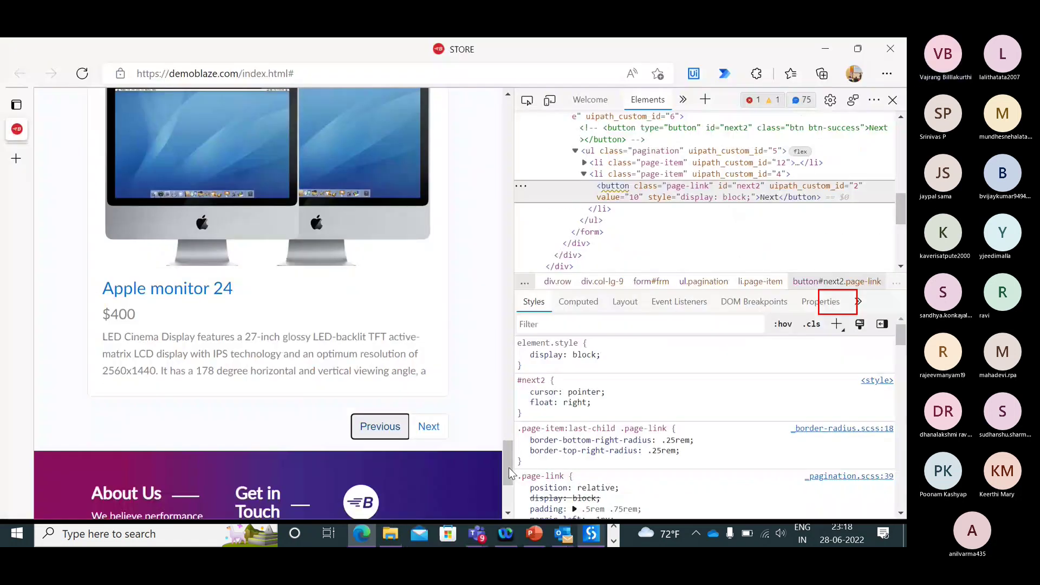
{"action": "left_click", "coordinate": [615, 531]}
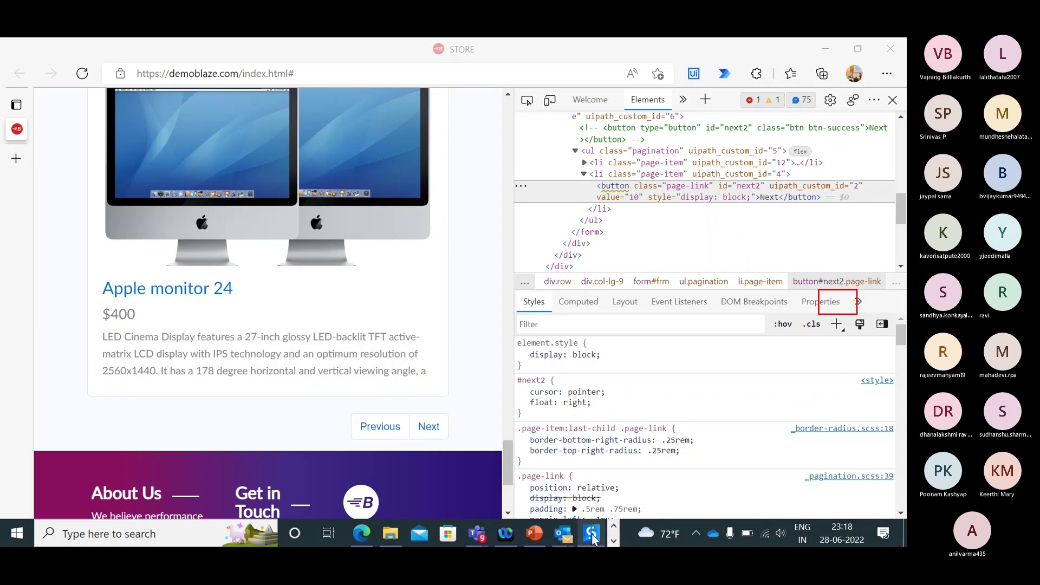
{"action": "left_click", "coordinate": [592, 535]}
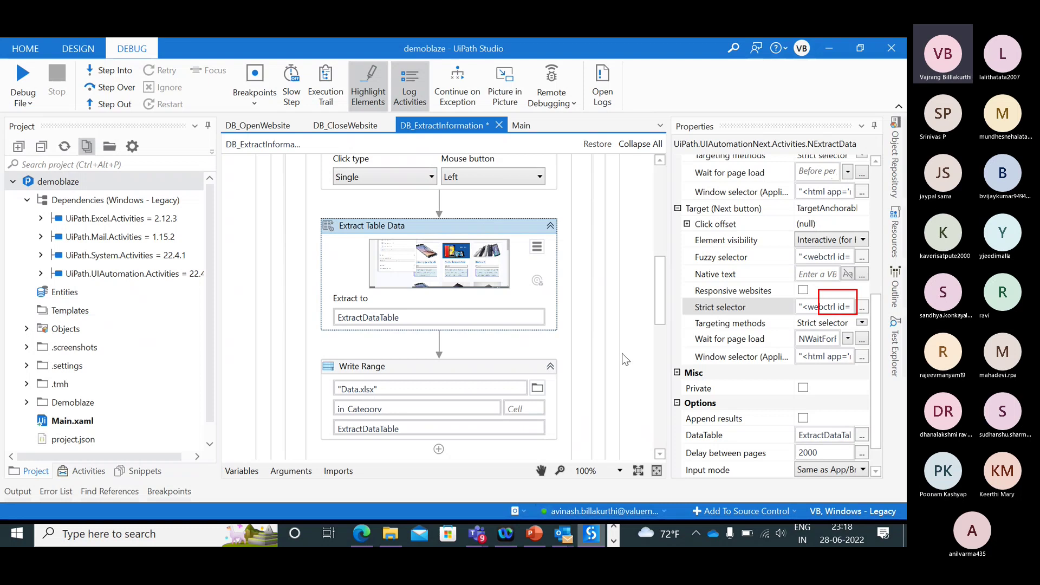
{"action": "key", "text": "alt+Tab"}
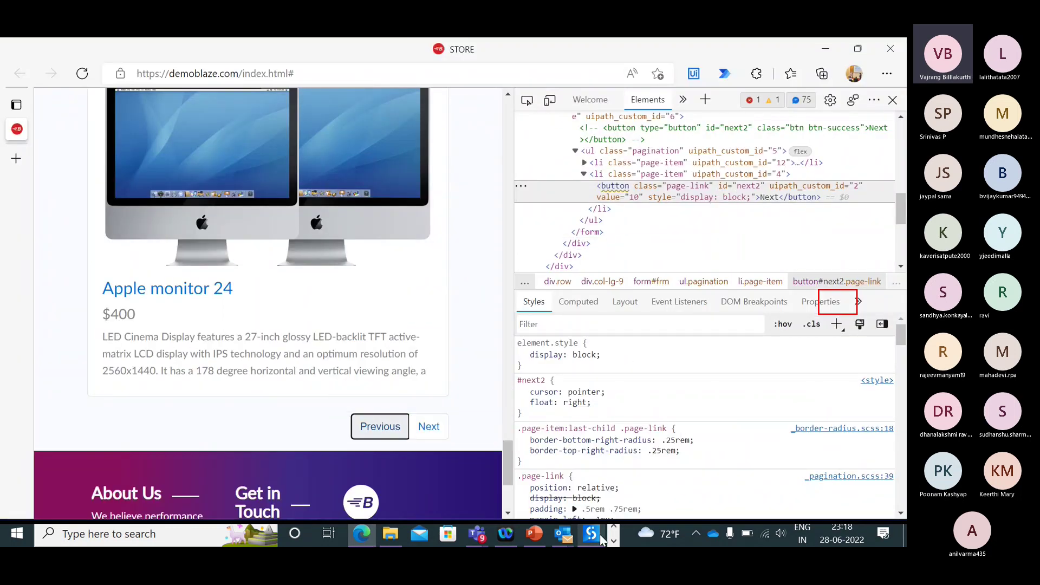
{"action": "left_click", "coordinate": [614, 541]}
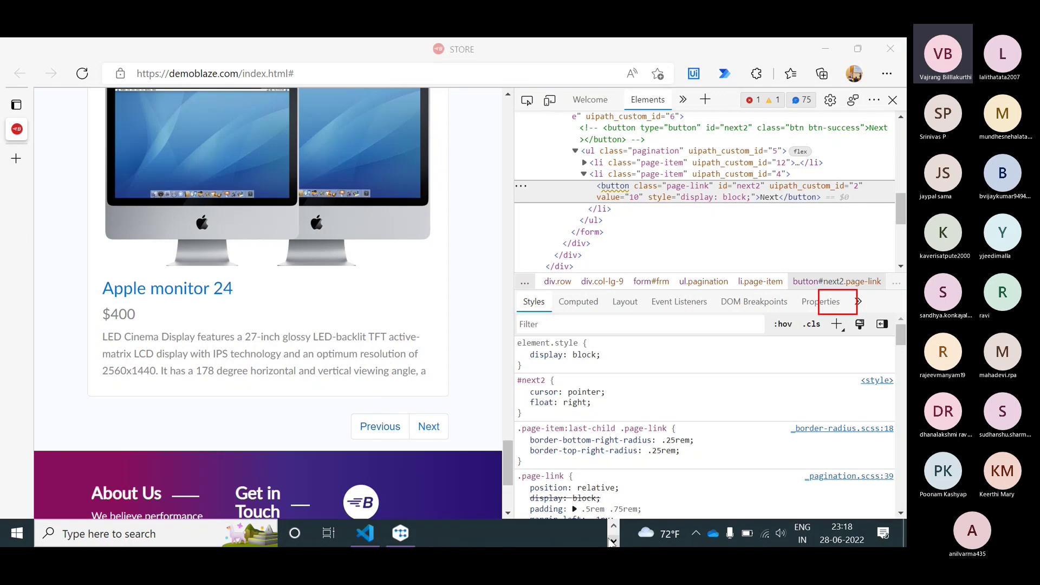
{"action": "left_click", "coordinate": [401, 536]}
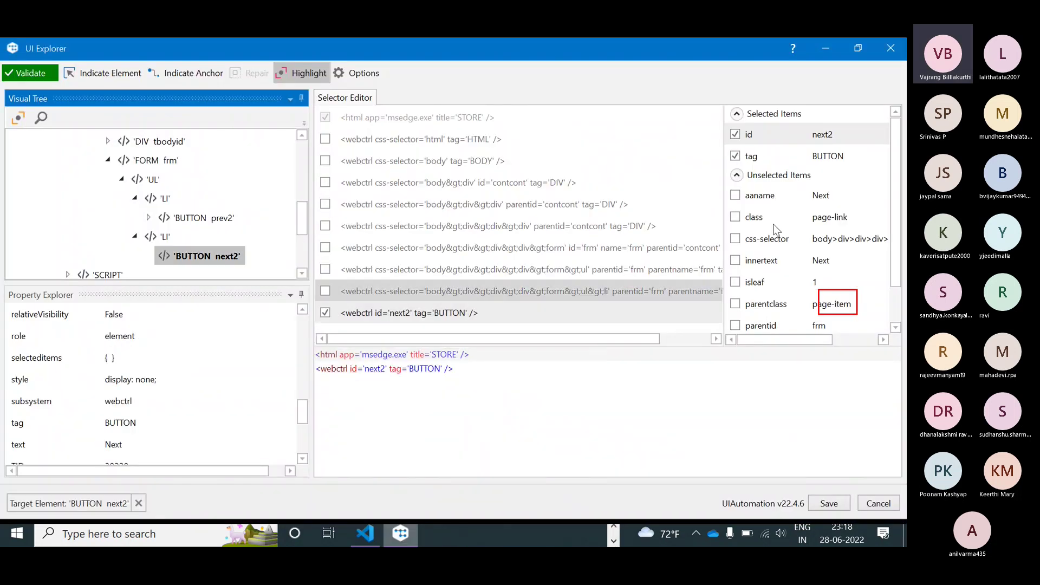
{"action": "left_click_drag", "start_coordinate": [892, 212], "coordinate": [896, 285]}
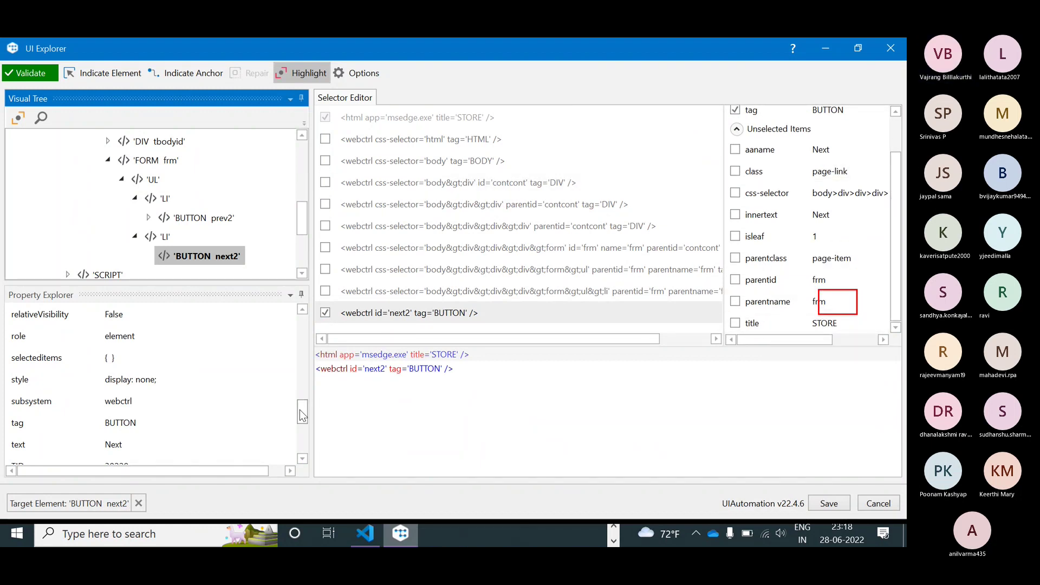
{"action": "mouse_move", "coordinate": [300, 409]}
{"action": "left_mouse_down"}
{"action": "mouse_move", "coordinate": [302, 440]}
{"action": "mouse_move", "coordinate": [302, 409]}
{"action": "left_mouse_up"}
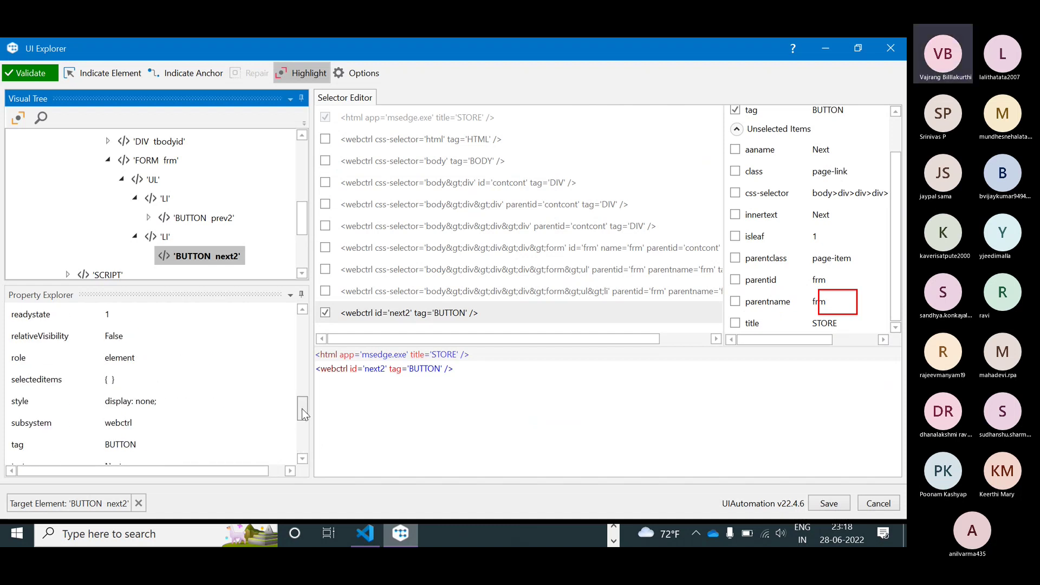
{"action": "left_click", "coordinate": [102, 402]}
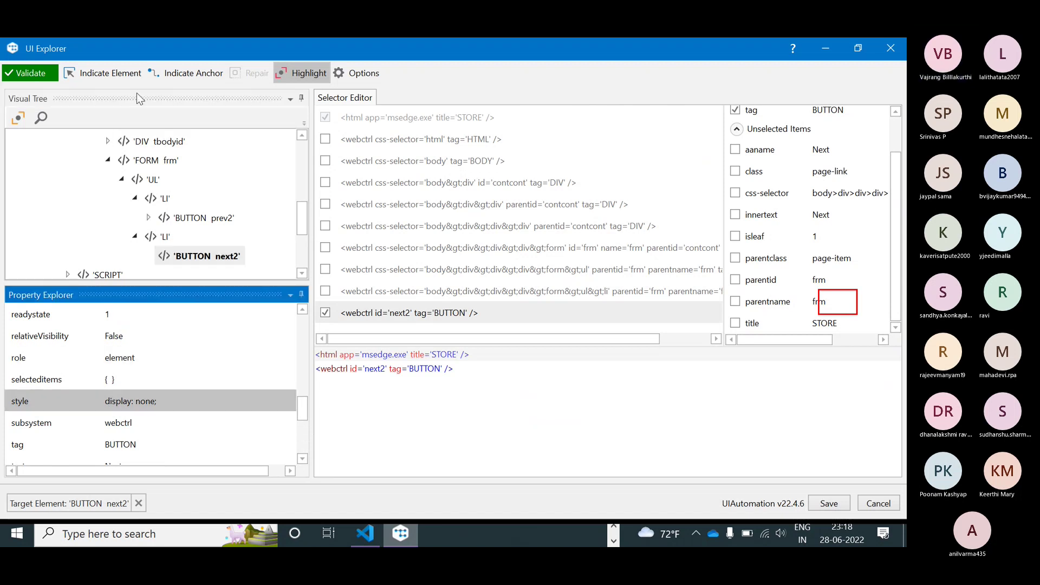
{"action": "left_click", "coordinate": [355, 75]}
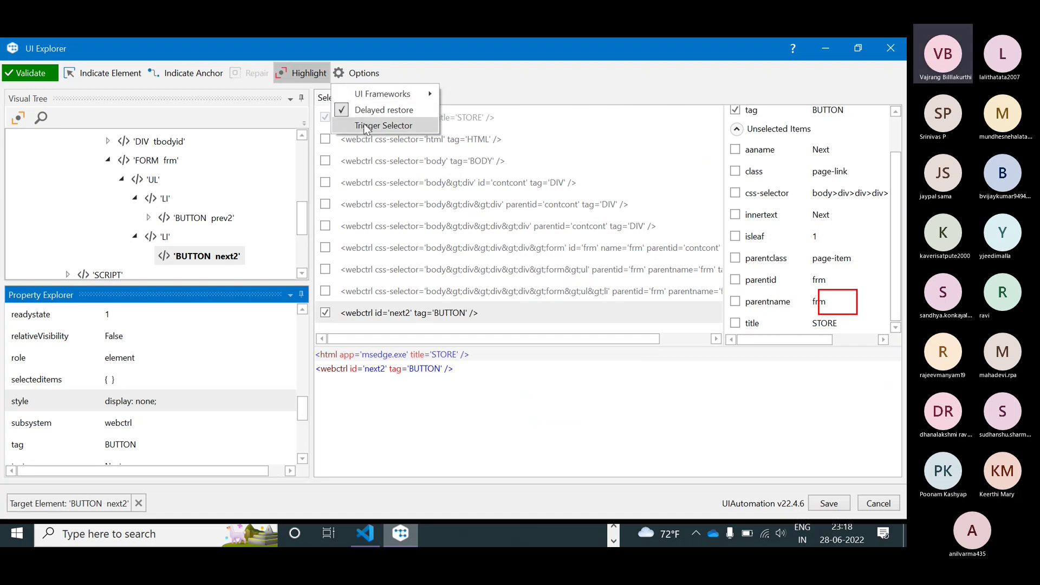
{"action": "mouse_move", "coordinate": [387, 97]}
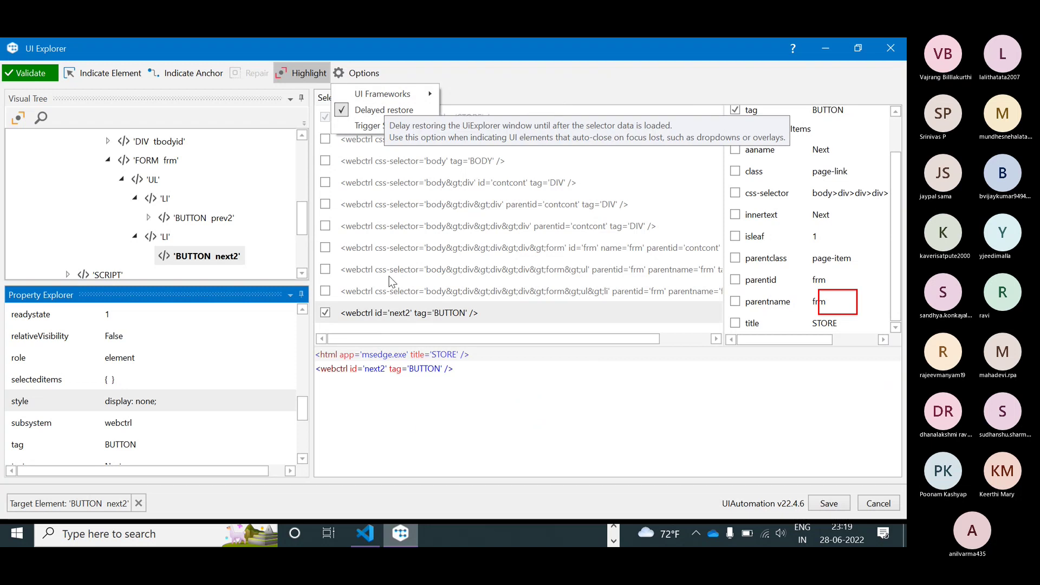
{"action": "left_click", "coordinate": [405, 429]}
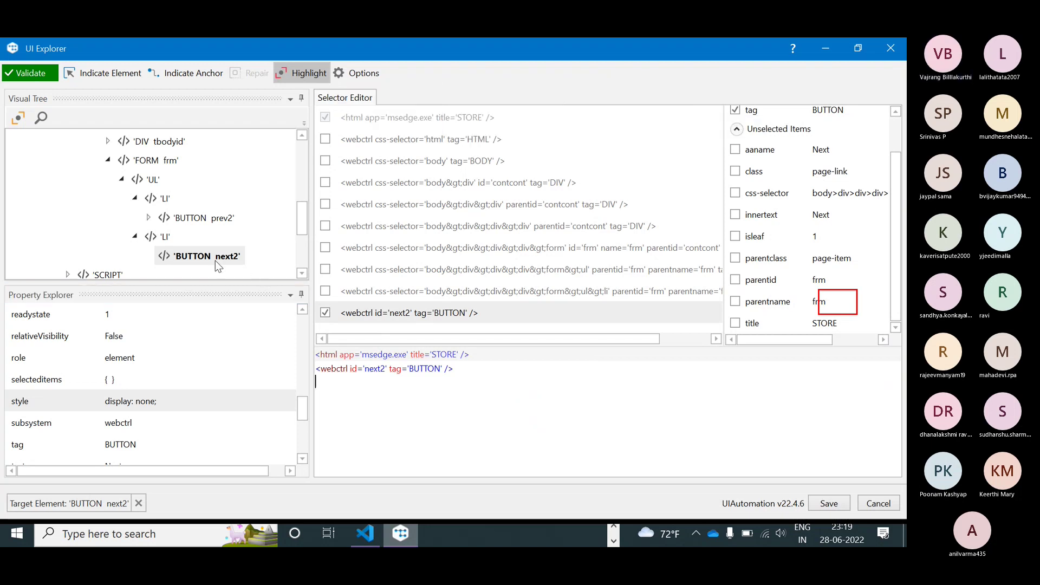
- Set the LI element containing the next2 button as the target element and look through its properties
{"action": "right_click", "coordinate": [201, 258]}
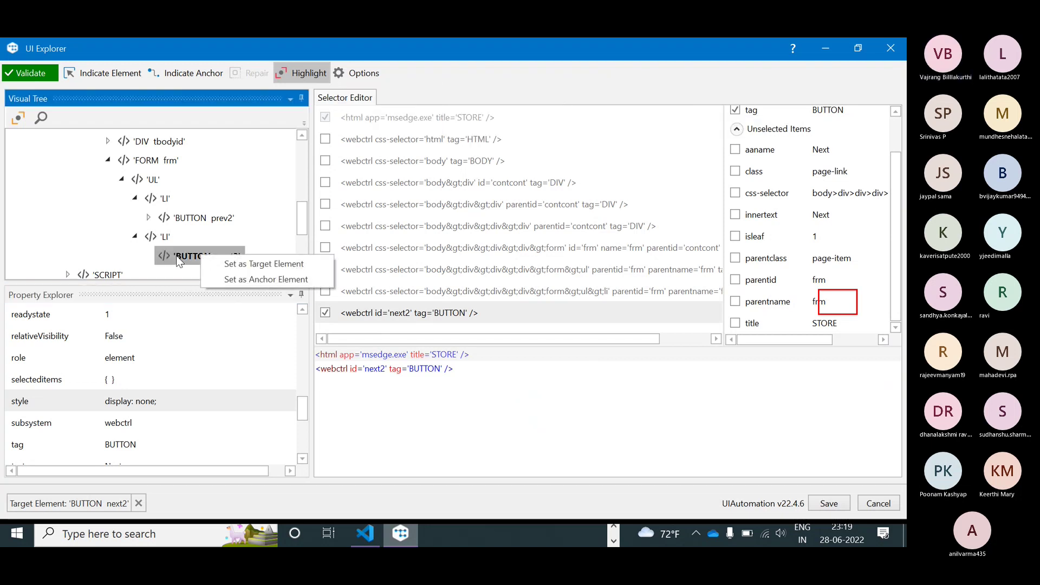
{"action": "left_click", "coordinate": [177, 258]}
{"action": "right_click", "coordinate": [176, 255]}
{"action": "left_click", "coordinate": [200, 262]}
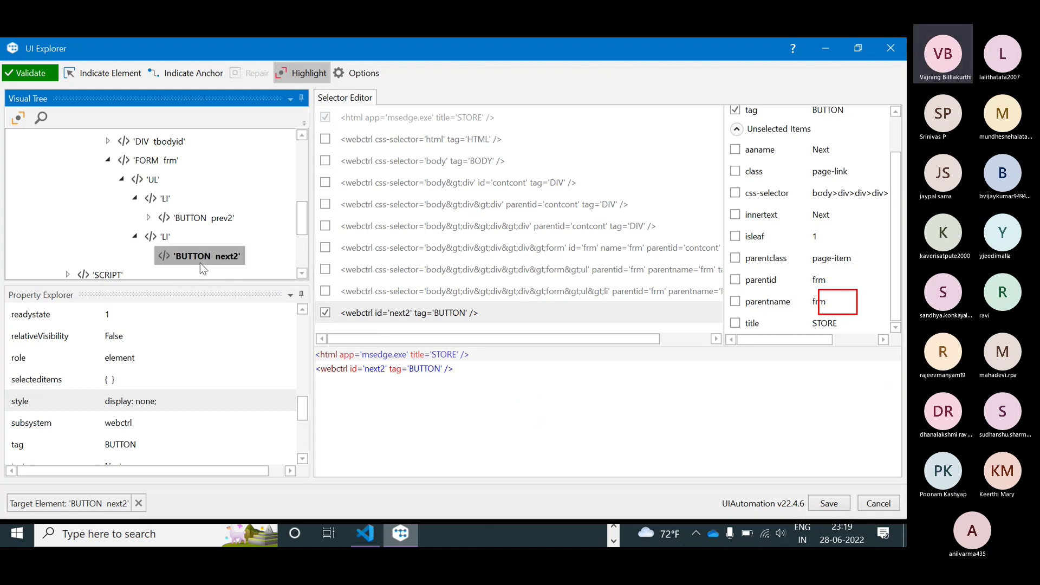
{"action": "right_click", "coordinate": [173, 238]}
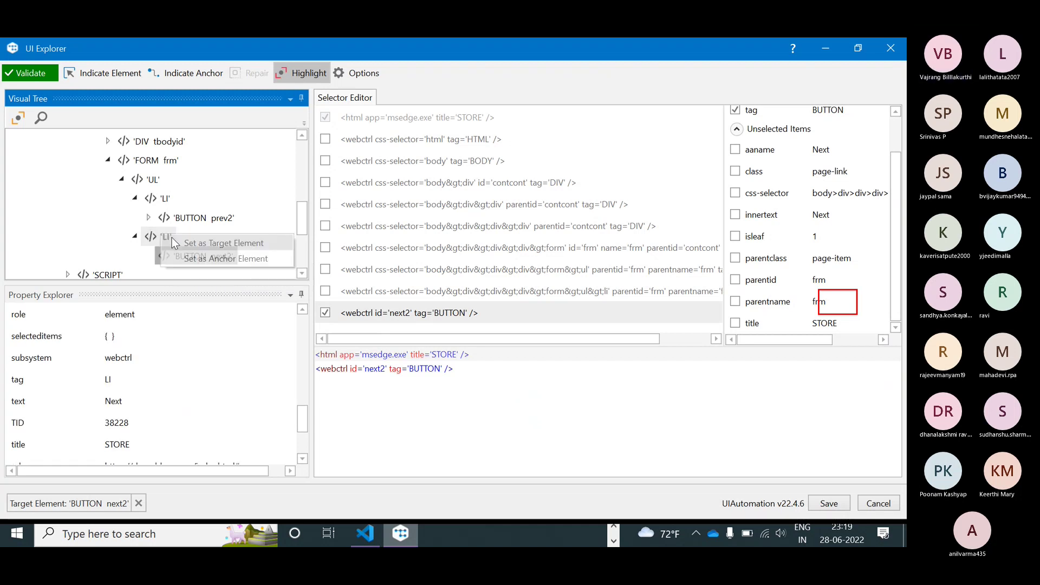
{"action": "left_click", "coordinate": [219, 263]}
{"action": "scroll", "coordinate": [149, 450], "scroll_direction": "down", "scroll_amount": 1}
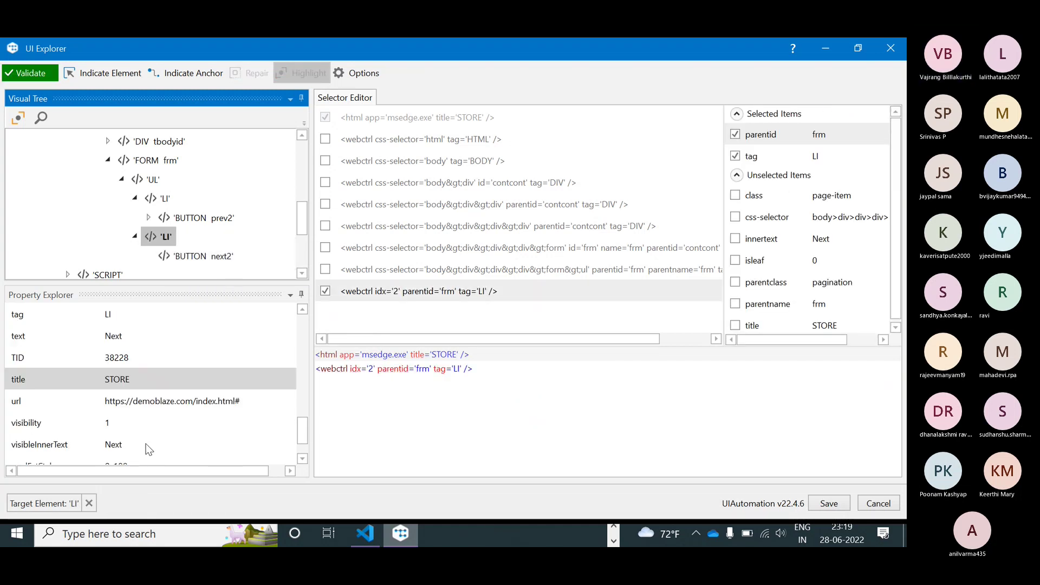
{"action": "scroll", "coordinate": [149, 449], "scroll_direction": "down", "scroll_amount": 1}
- Make the next2 button the target element again and check its refreshed value, visibility and style properties
{"action": "scroll", "coordinate": [146, 422], "scroll_direction": "up", "scroll_amount": 8}
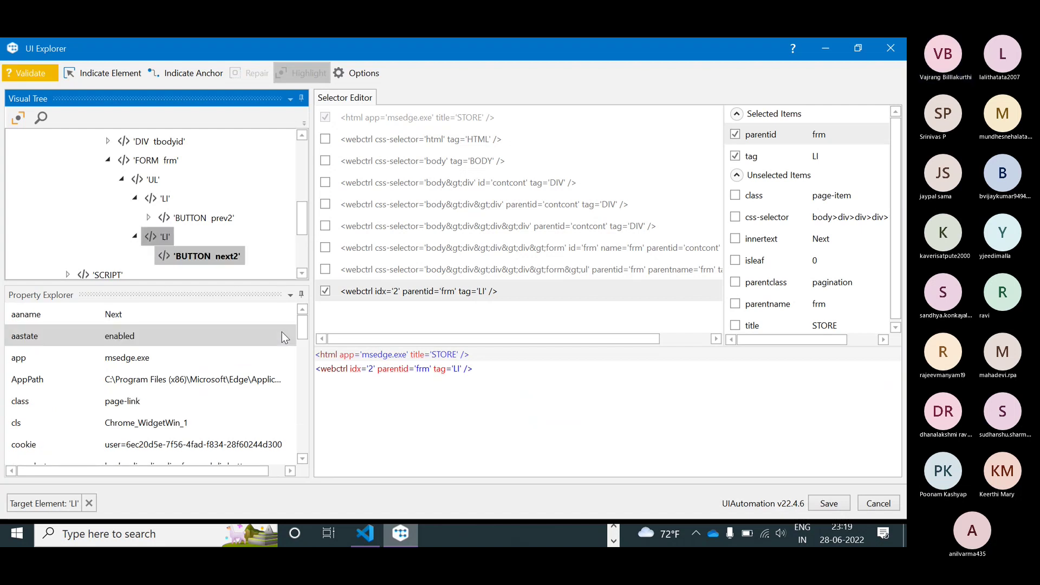
{"action": "scroll", "coordinate": [188, 368], "scroll_direction": "down", "scroll_amount": 8}
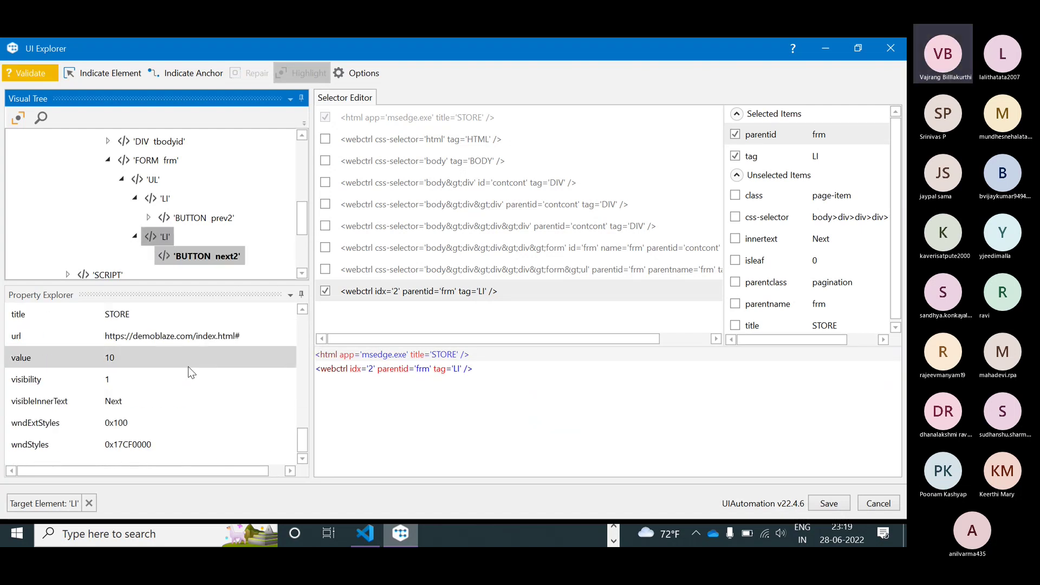
{"action": "scroll", "coordinate": [306, 435], "scroll_direction": "up", "scroll_amount": 1}
{"action": "left_click_drag", "start_coordinate": [306, 434], "coordinate": [307, 408]}
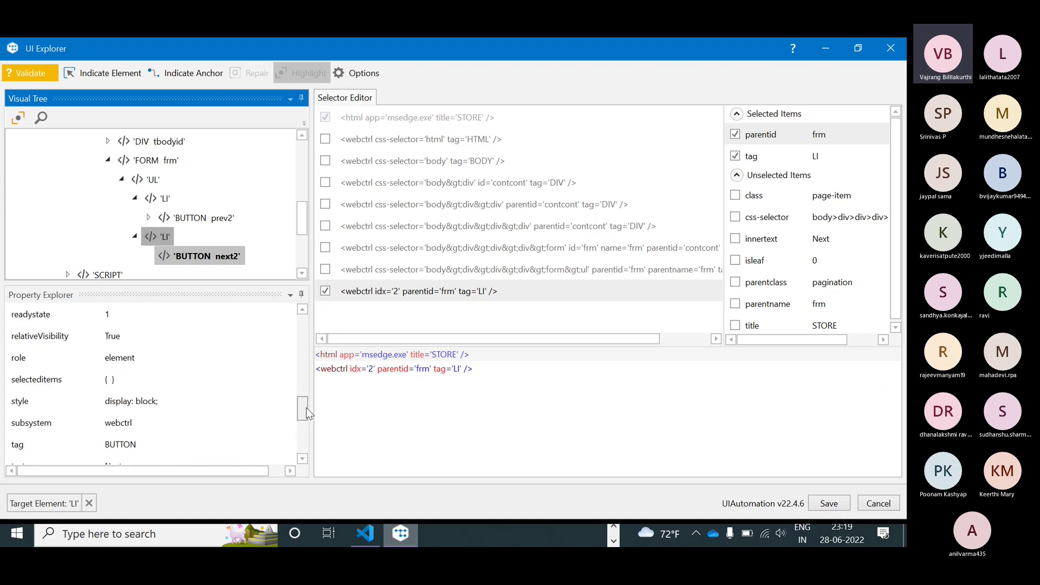
{"action": "left_click", "coordinate": [136, 400]}
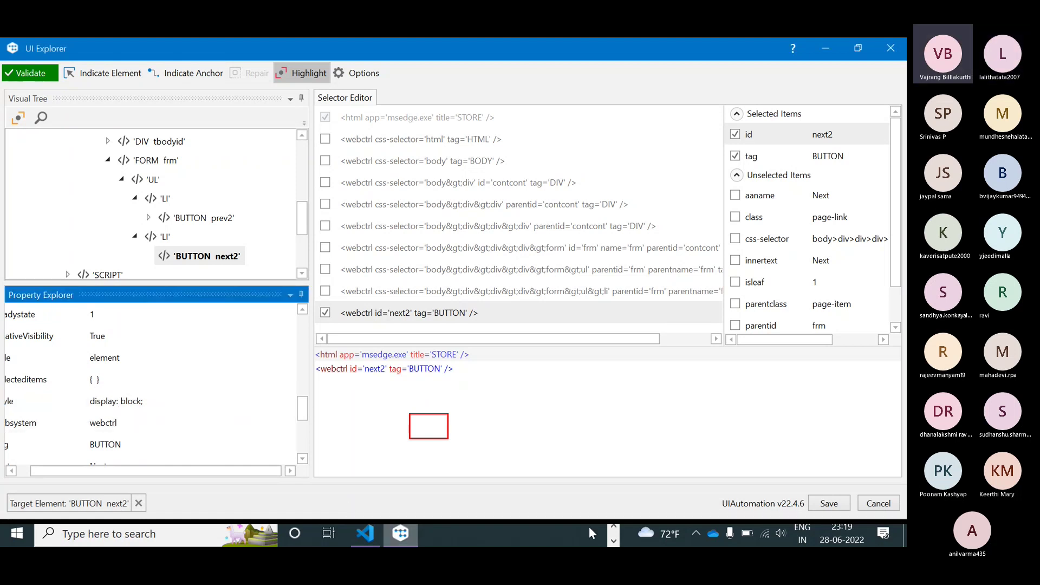
- Switch to UiPath Studio and set the Extract Table Data activity's Target (Next button) to (null)
{"action": "left_click", "coordinate": [614, 528]}
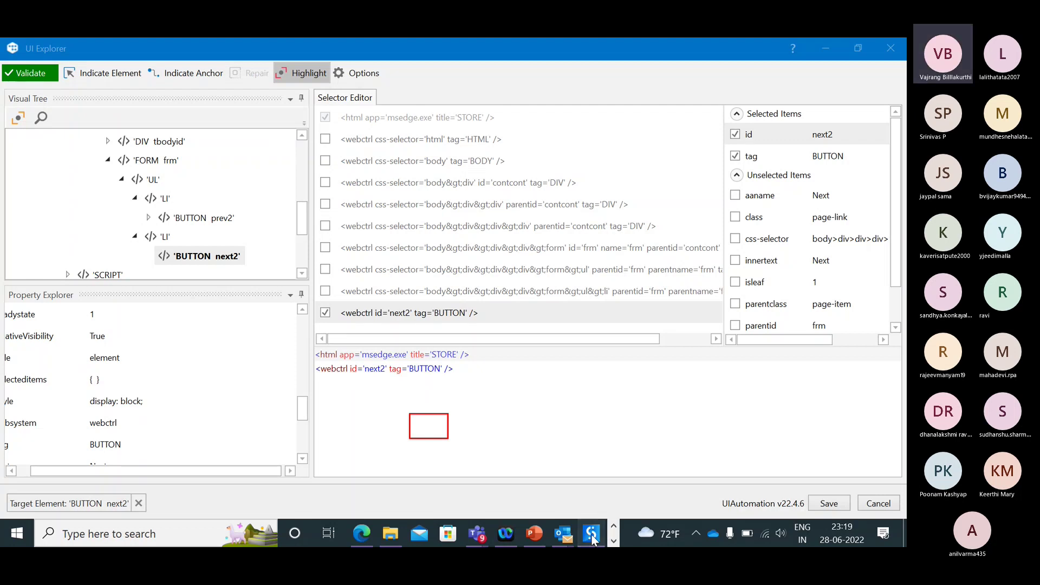
{"action": "left_click", "coordinate": [592, 536]}
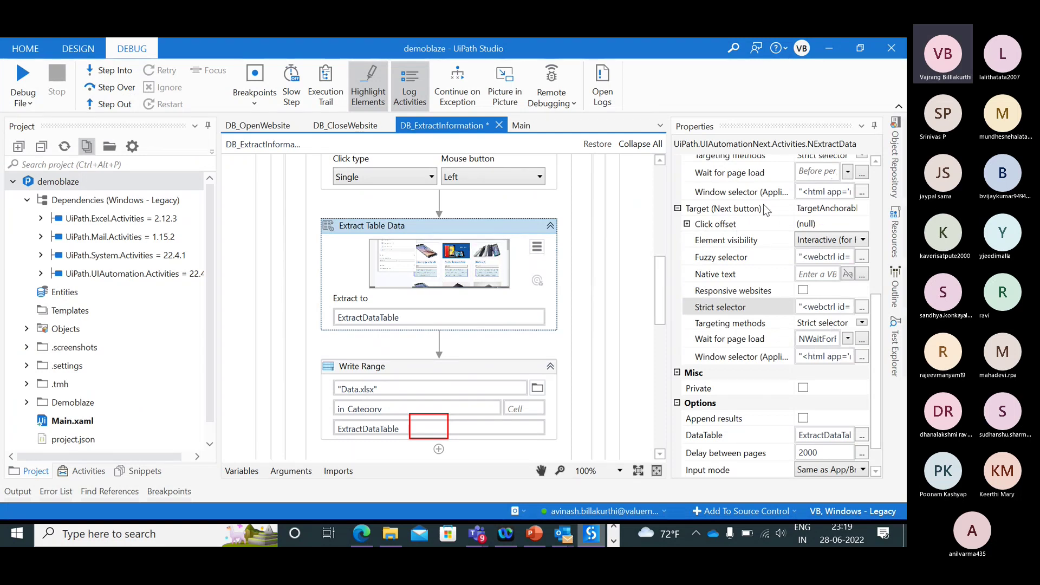
{"action": "left_click", "coordinate": [823, 211]}
{"action": "left_click", "coordinate": [823, 212]}
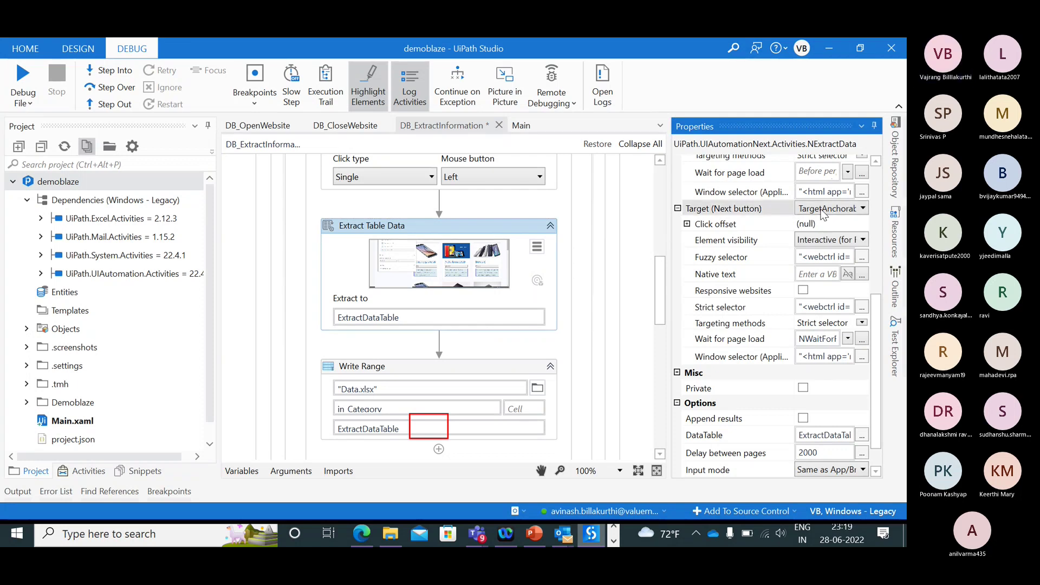
{"action": "left_click", "coordinate": [823, 213]}
{"action": "left_click", "coordinate": [821, 236]}
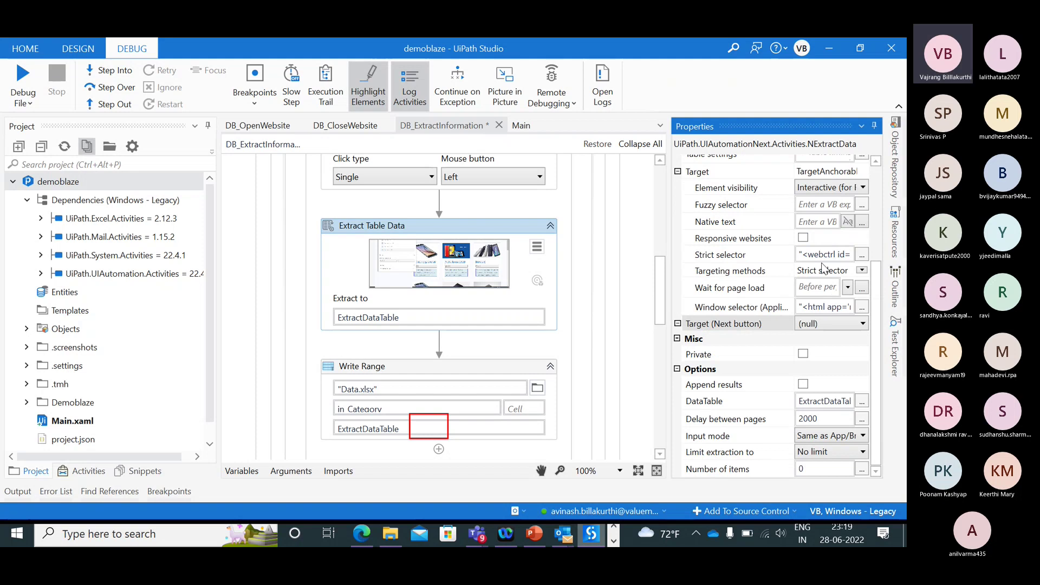
- Try setting the Extract Table Data activity's main Target to (null), and undo that change
{"action": "left_click", "coordinate": [818, 259]}
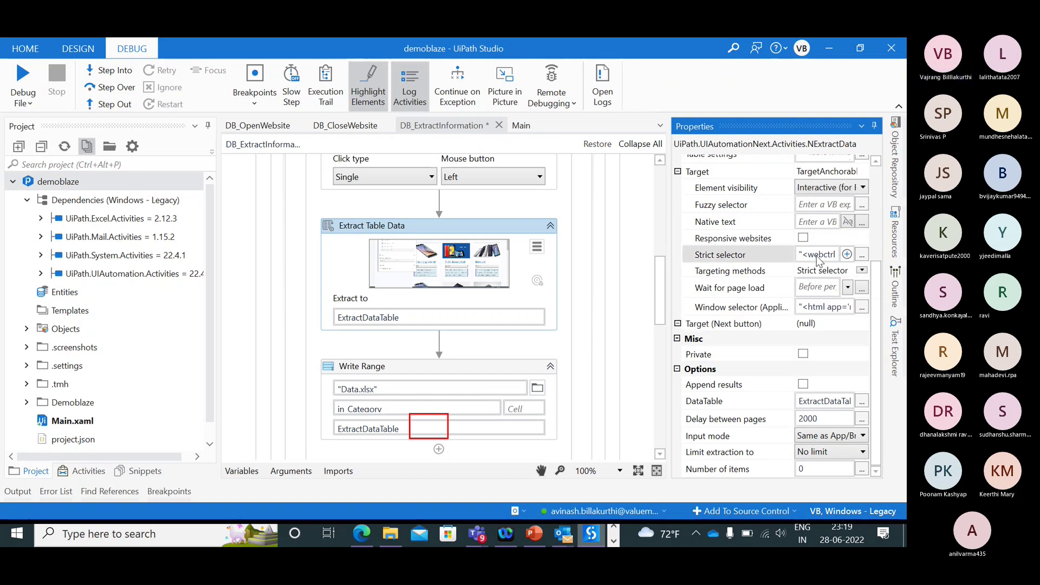
{"action": "left_click", "coordinate": [825, 172]}
{"action": "left_click", "coordinate": [826, 173]}
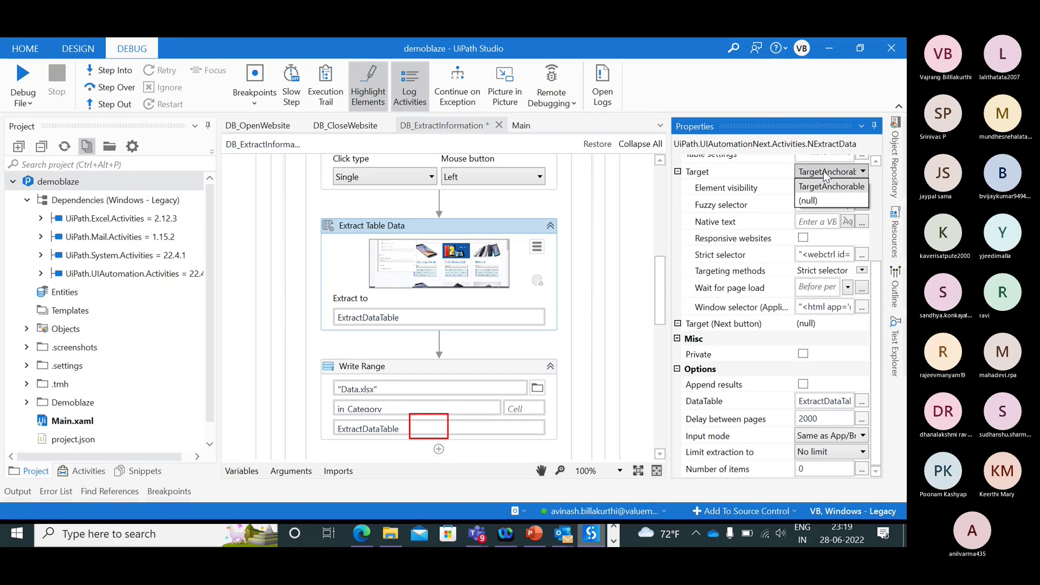
{"action": "left_click", "coordinate": [815, 200]}
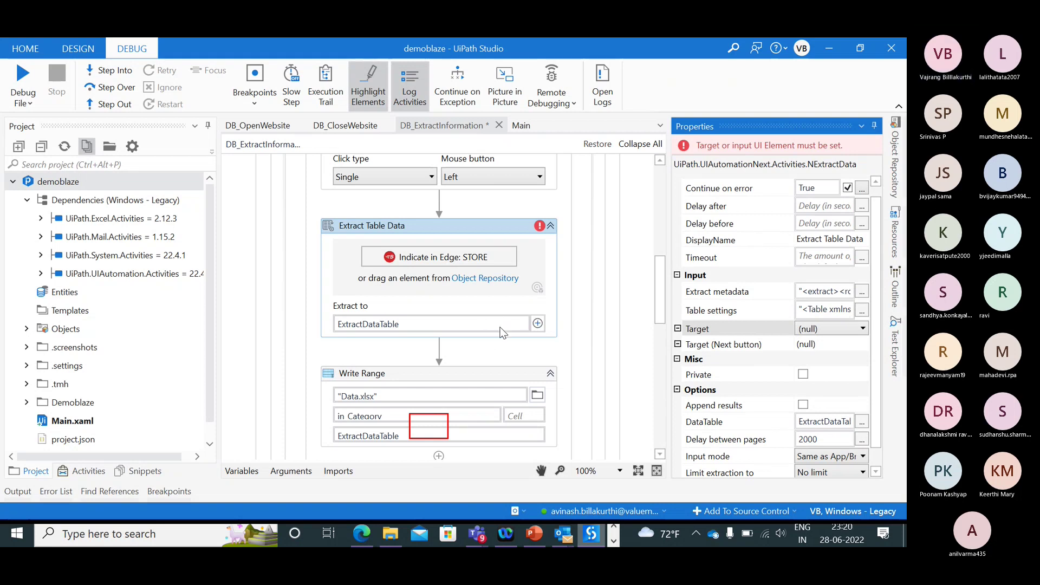
{"action": "left_click", "coordinate": [492, 350]}
{"action": "key", "text": "ctrl+z"}
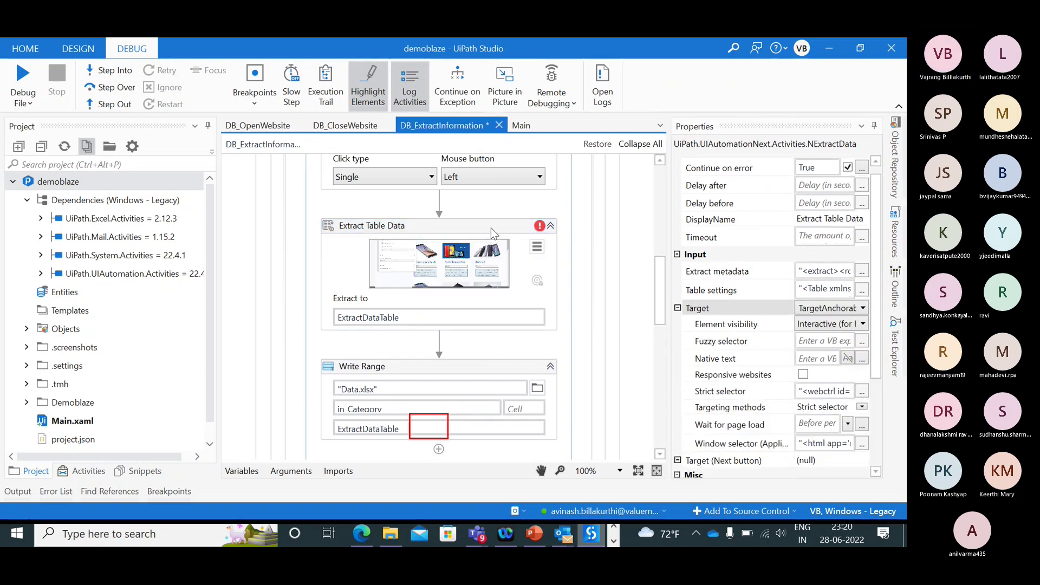
- Select the Extract Table Data activity again and check its Target and Target (Next button) properties
{"action": "left_click", "coordinate": [491, 228]}
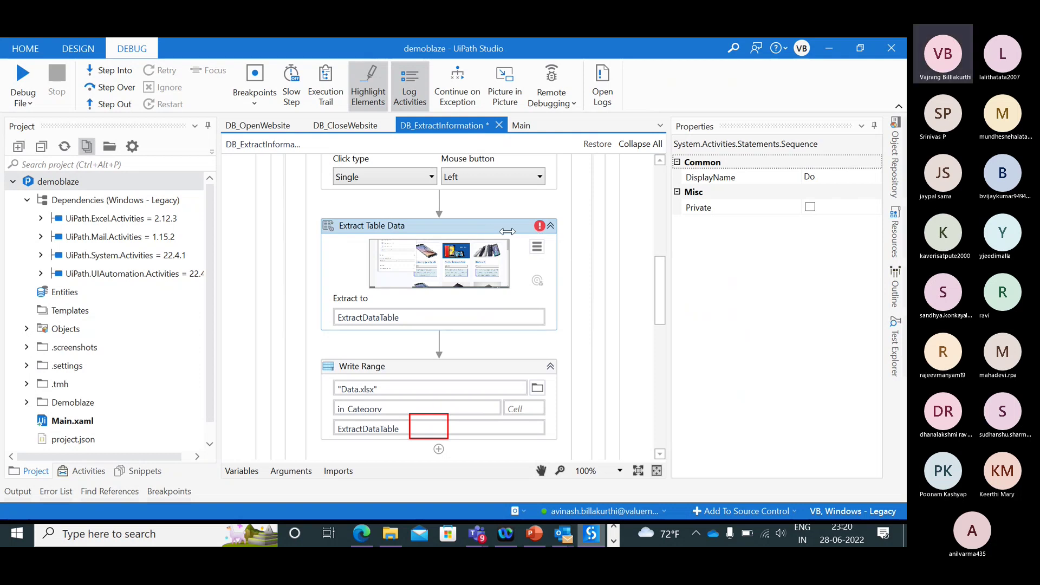
{"action": "left_click", "coordinate": [508, 231]}
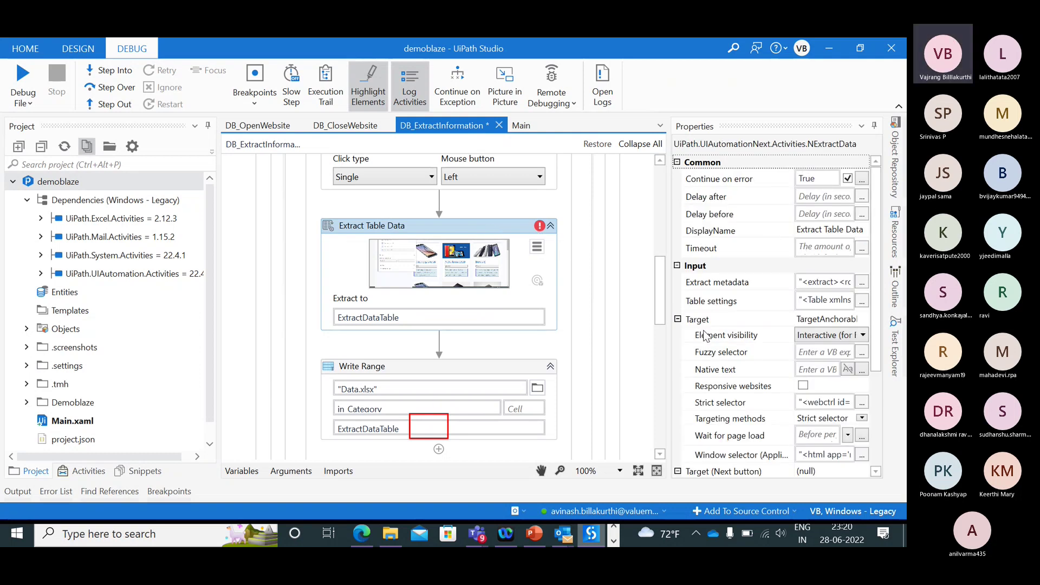
{"action": "scroll", "coordinate": [729, 362], "scroll_direction": "down", "scroll_amount": 3}
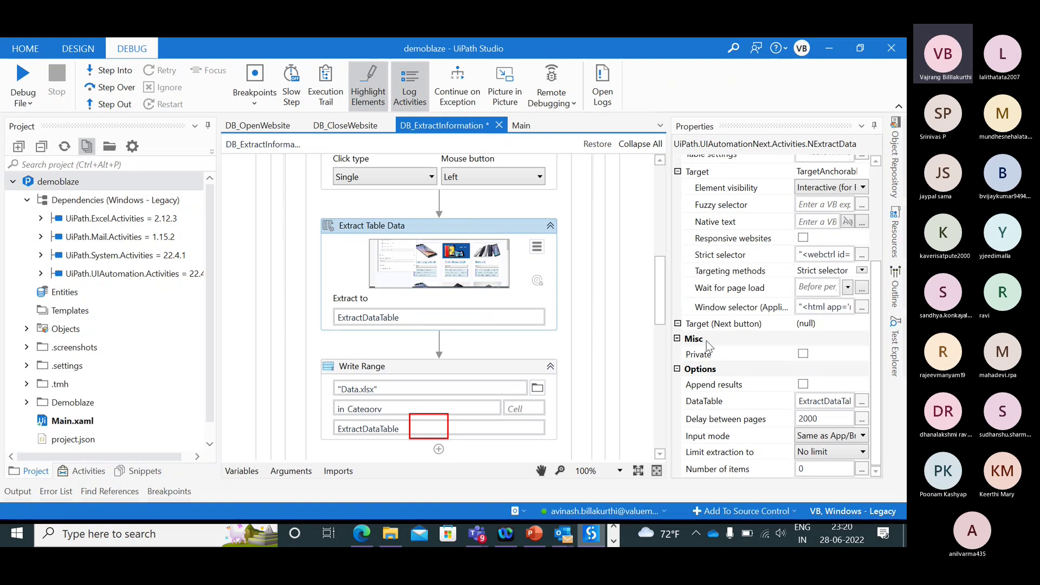
{"action": "left_click", "coordinate": [828, 324]}
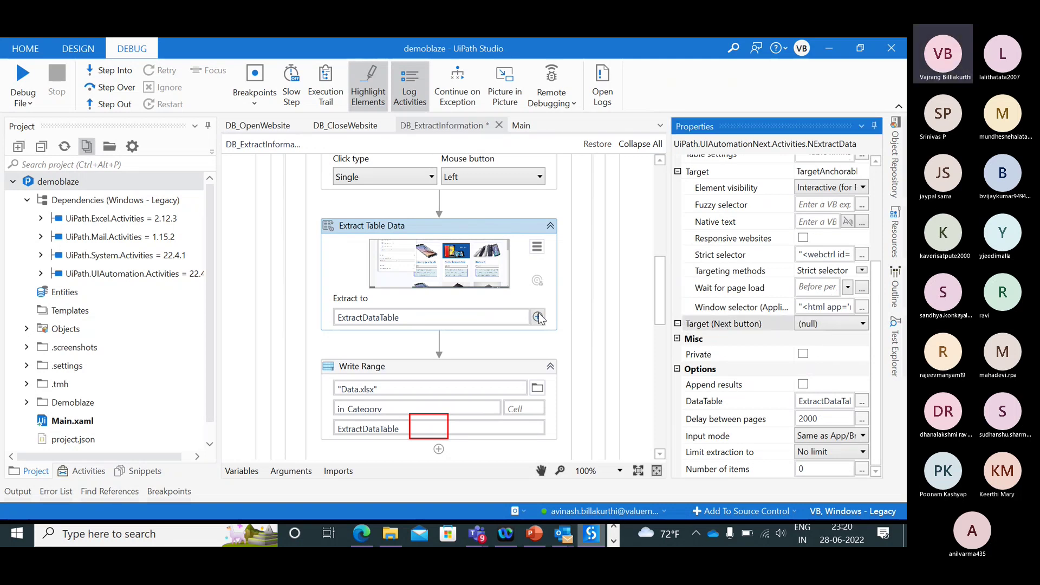
{"action": "left_click", "coordinate": [427, 225]}
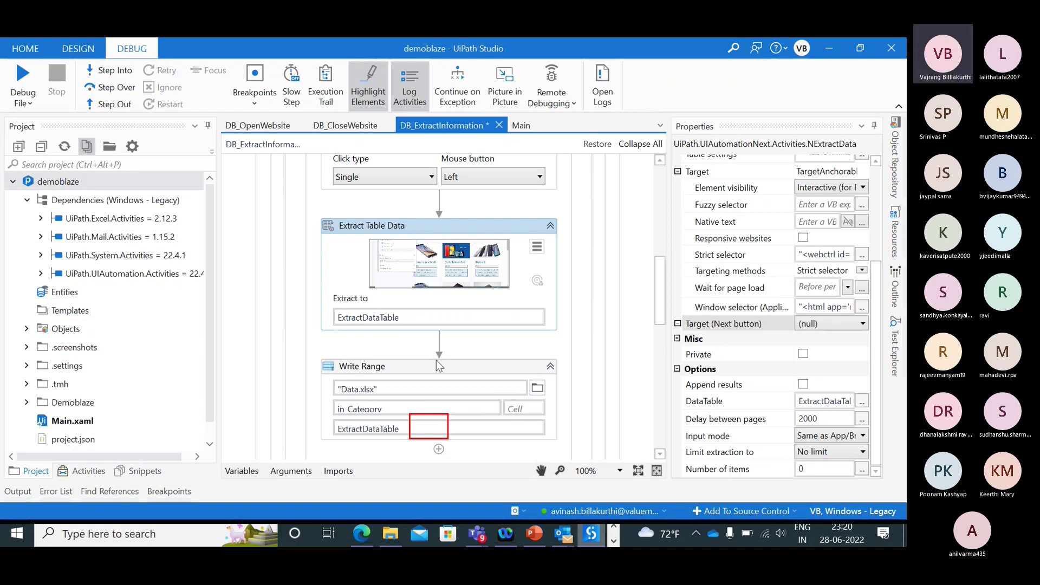
{"action": "left_click", "coordinate": [439, 203]}
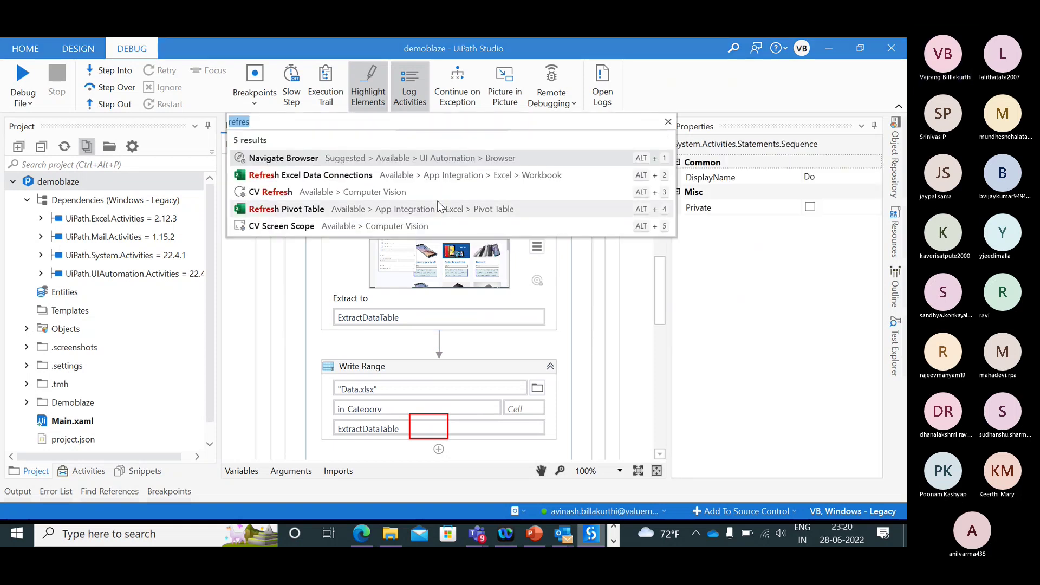
{"action": "type", "text": "New"}
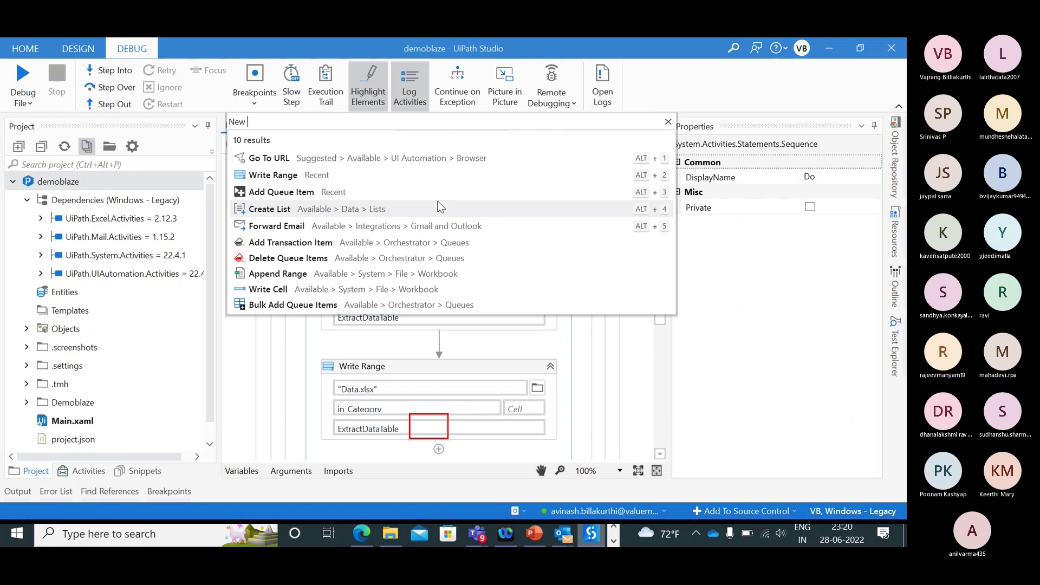
{"action": "key", "text": "BackSpace"}
{"action": "key", "text": "BackSpace"}
{"action": "key", "text": "BackSpace"}
{"action": "type", "text": "Assign"}
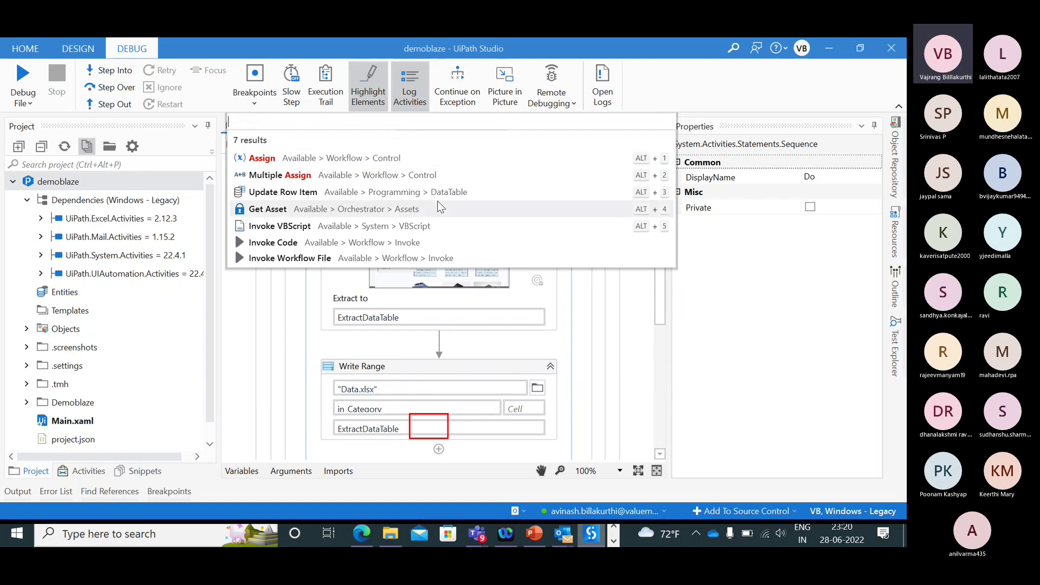
{"action": "key", "text": "BackSpace"}
{"action": "key", "text": "BackSpace"}
{"action": "key", "text": "BackSpace"}
{"action": "key", "text": "BackSpace"}
{"action": "key", "text": "BackSpace"}
{"action": "key", "text": "BackSpace"}
{"action": "left_click", "coordinate": [608, 425]}
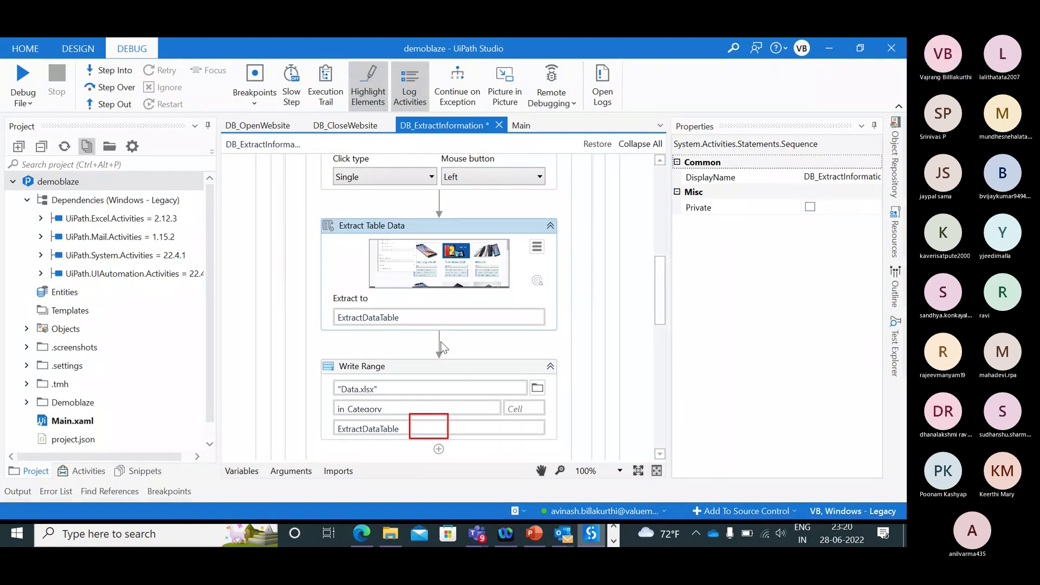
- Add a Get Attribute activity between Extract Table Data and Write Range
{"action": "left_click", "coordinate": [441, 347]}
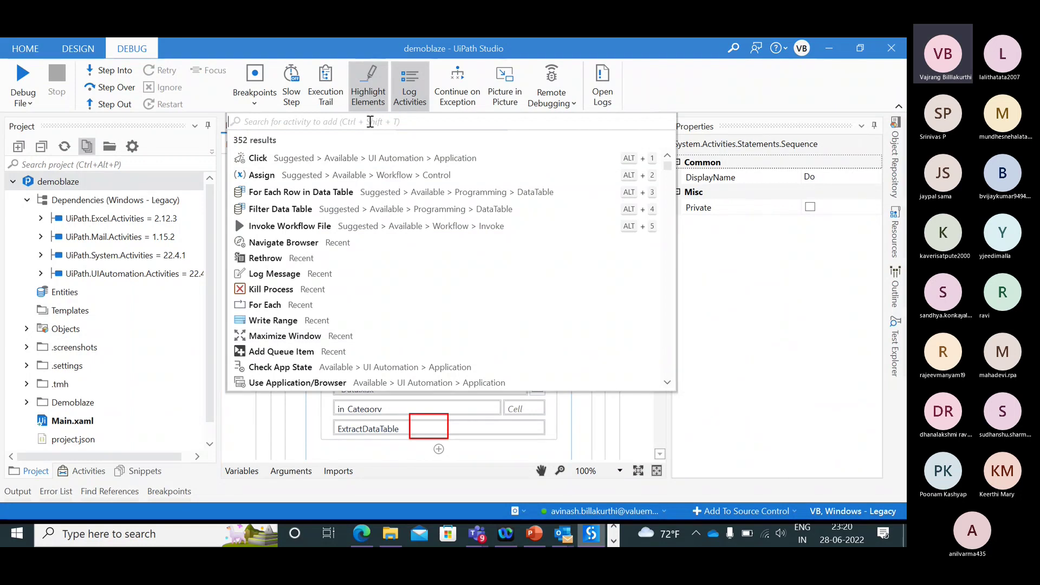
{"action": "type", "text": "find "}
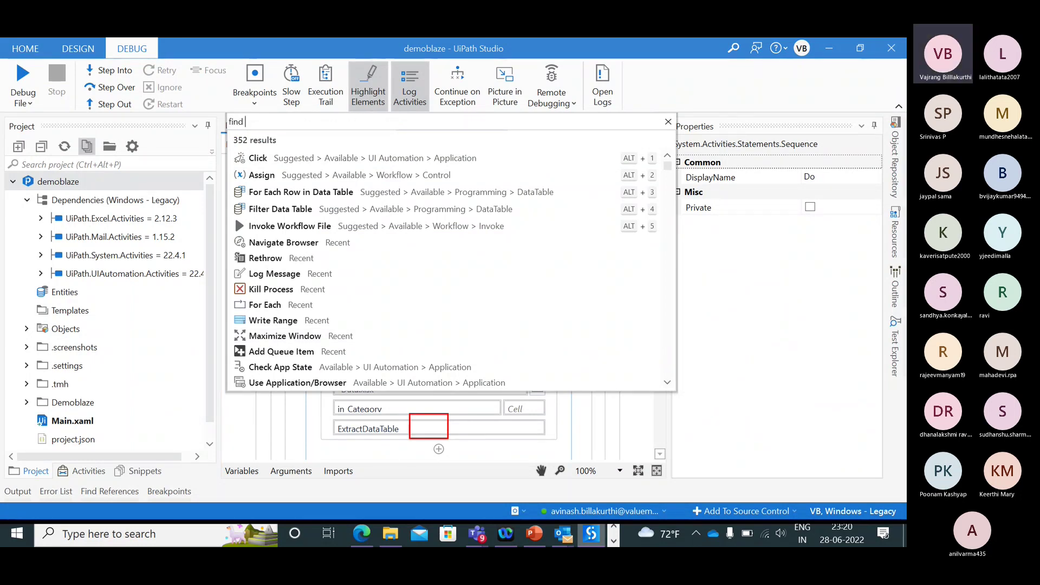
{"action": "type", "text": "att"}
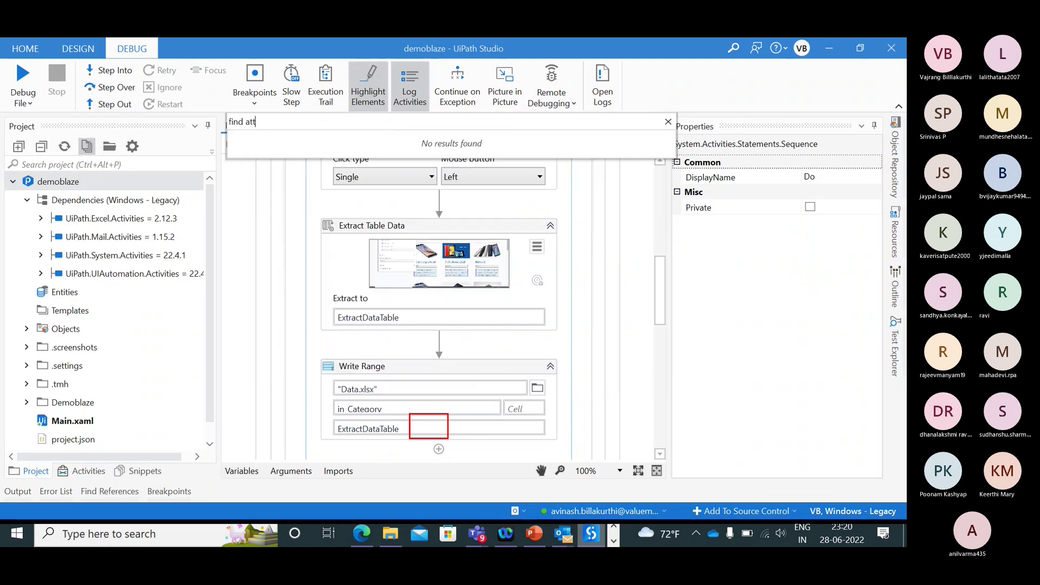
{"action": "key", "text": "BackSpace"}
{"action": "key", "text": "BackSpace"}
{"action": "key", "text": "BackSpace"}
{"action": "key", "text": "BackSpace"}
{"action": "key", "text": "BackSpace"}
{"action": "key", "text": "BackSpace"}
{"action": "key", "text": "BackSpace"}
{"action": "key", "text": "BackSpace"}
{"action": "type", "text": "at"}
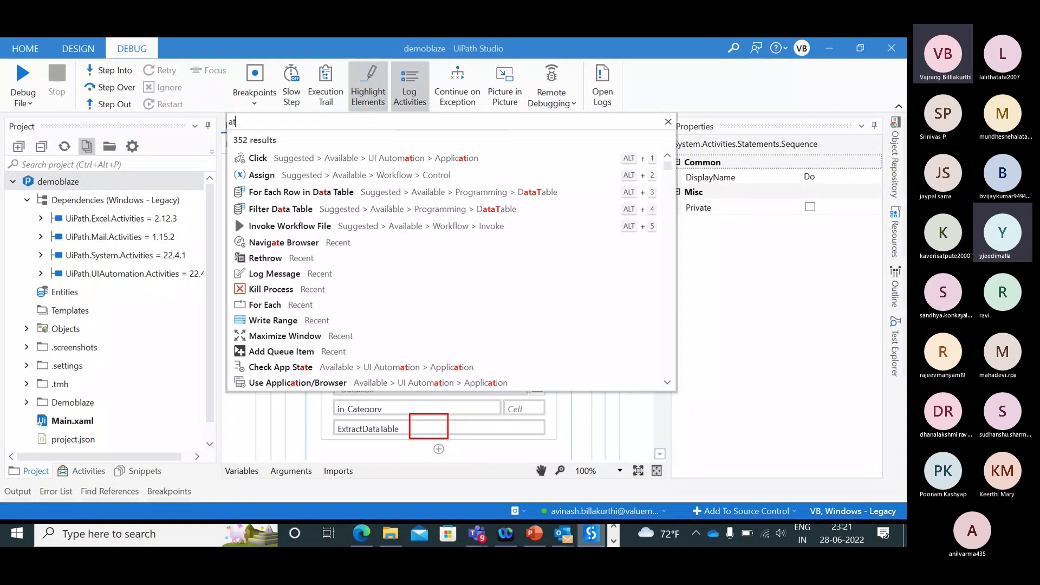
{"action": "type", "text": "tri"}
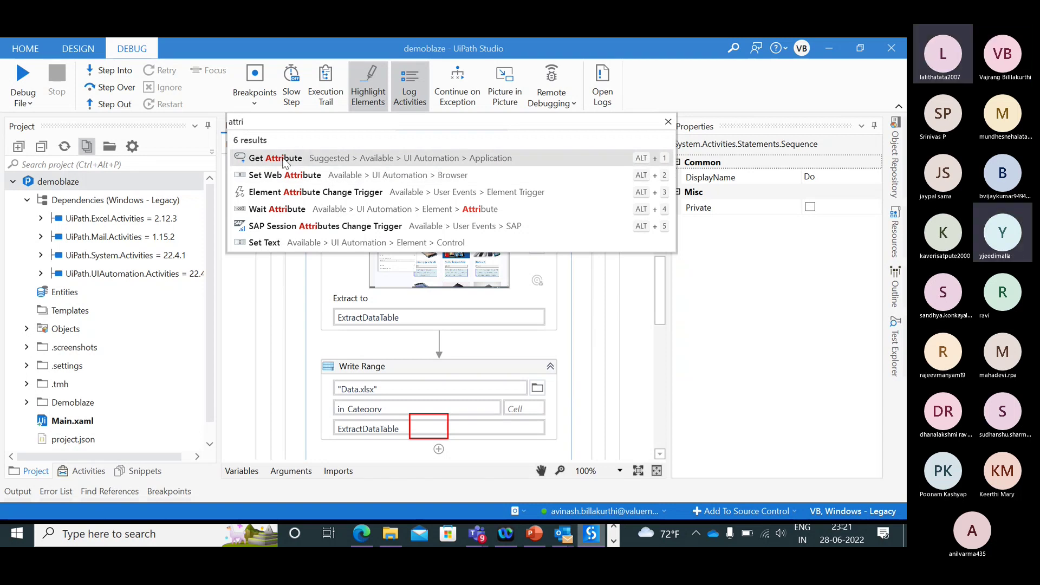
{"action": "left_click", "coordinate": [275, 159]}
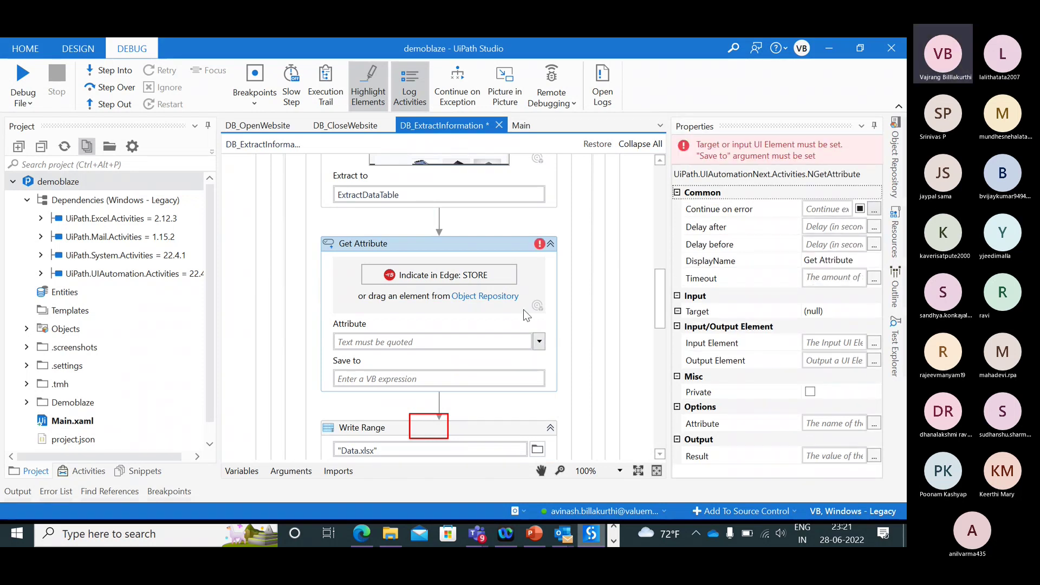
- Indicate the store page's Next button as the Get Attribute target, using only the strict selector without fuzzy selector or image
{"action": "left_click", "coordinate": [493, 276]}
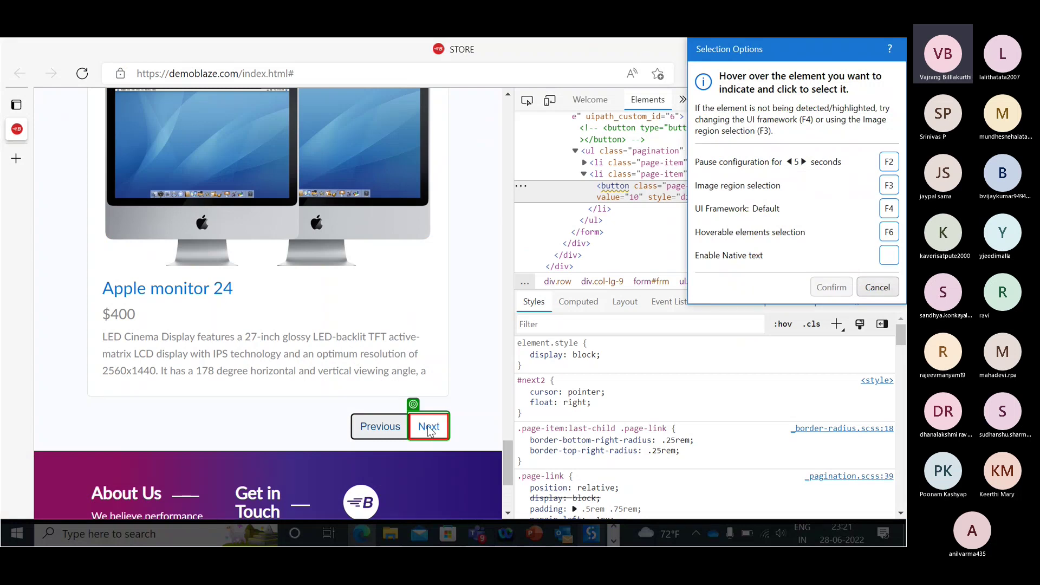
{"action": "left_click", "coordinate": [429, 431]}
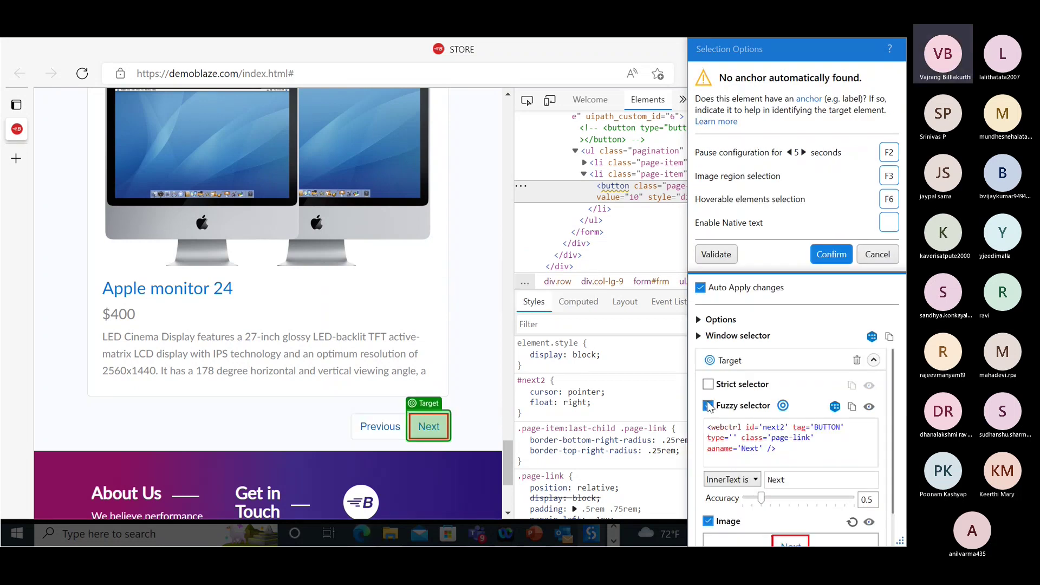
{"action": "left_click", "coordinate": [709, 406]}
{"action": "left_click", "coordinate": [708, 386]}
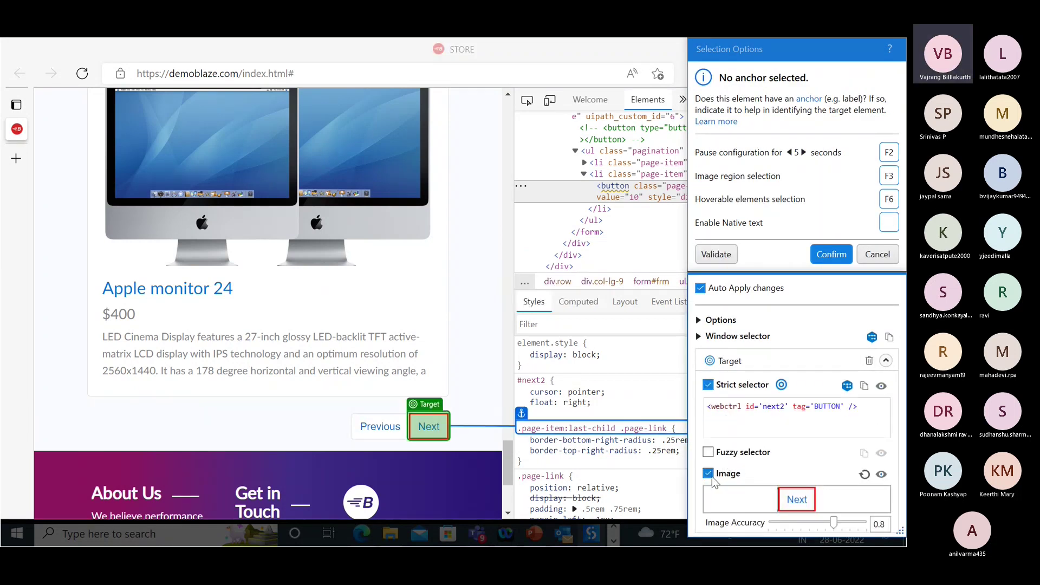
{"action": "left_click", "coordinate": [708, 474]}
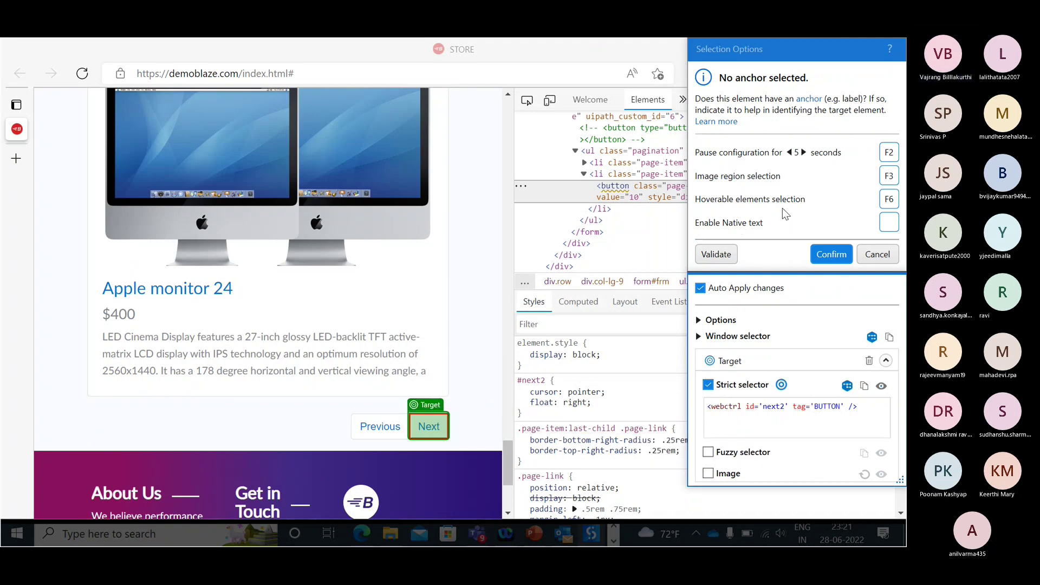
{"action": "left_click", "coordinate": [829, 254]}
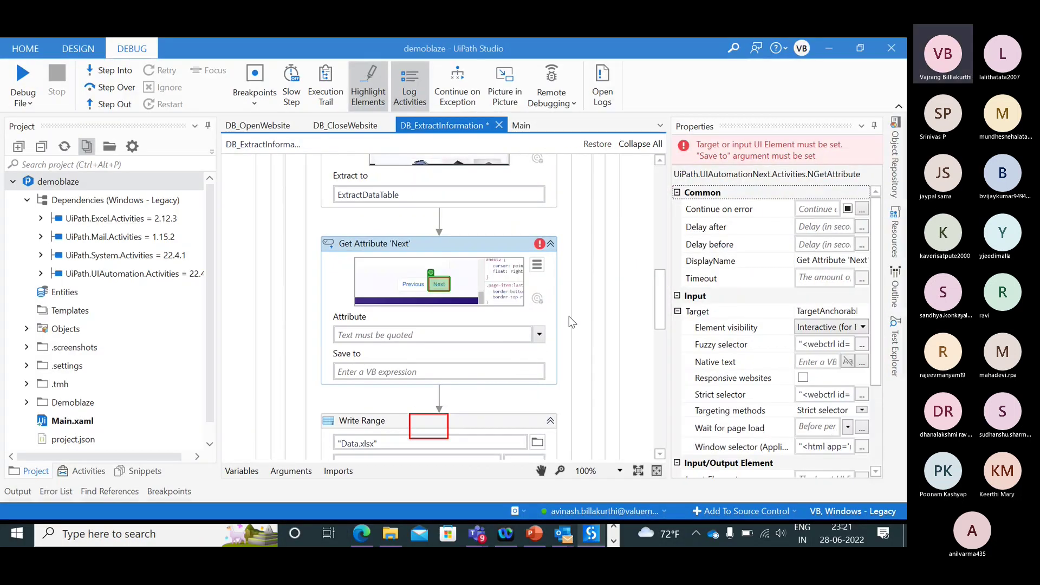
- Set the attribute to read in Get Attribute 'Next' to "style"
{"action": "left_click", "coordinate": [539, 334]}
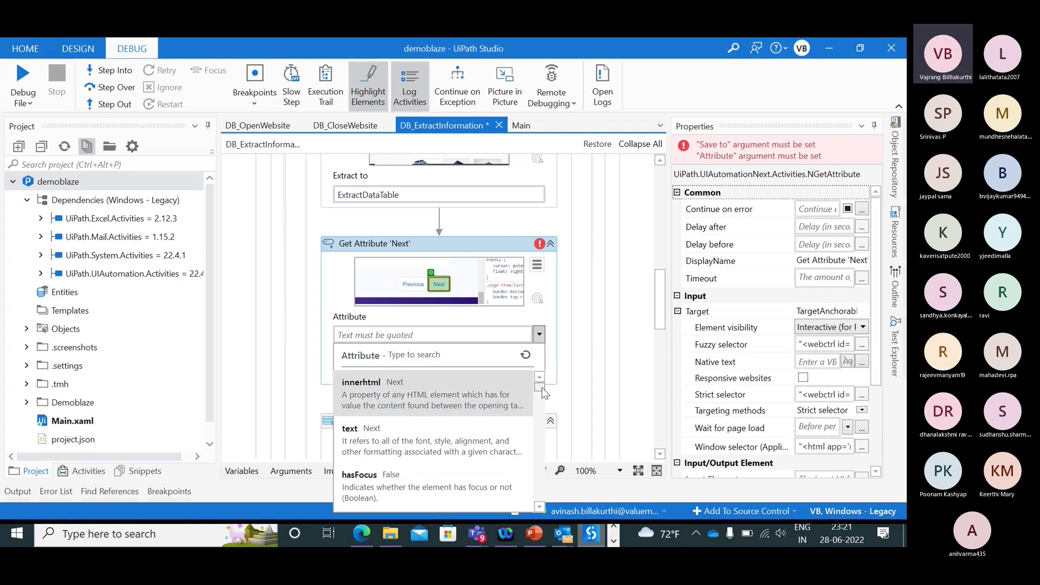
{"action": "left_click_drag", "start_coordinate": [542, 388], "coordinate": [545, 432]}
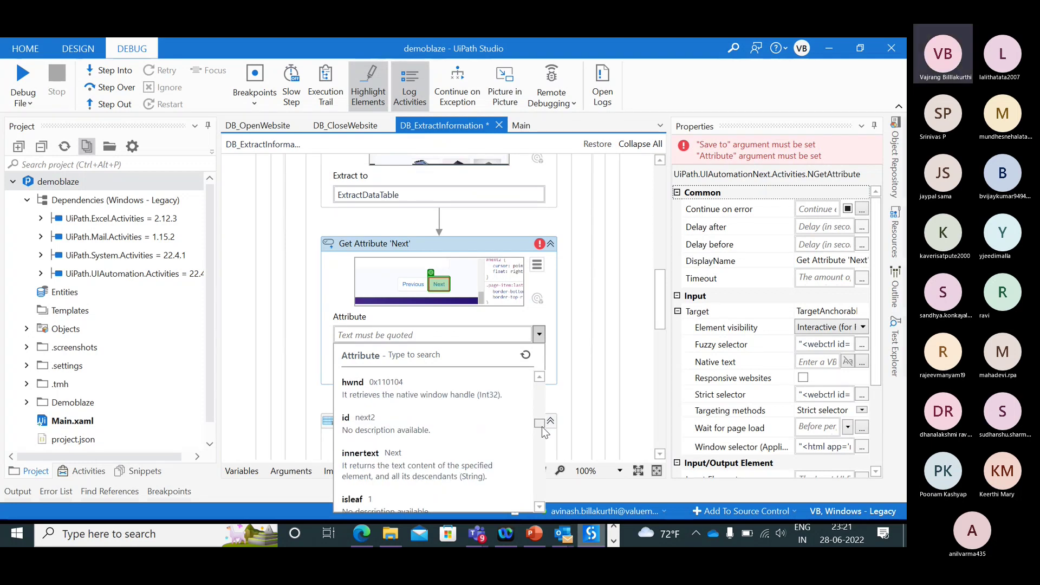
{"action": "left_click_drag", "start_coordinate": [542, 427], "coordinate": [542, 470]}
{"action": "left_click", "coordinate": [361, 461]}
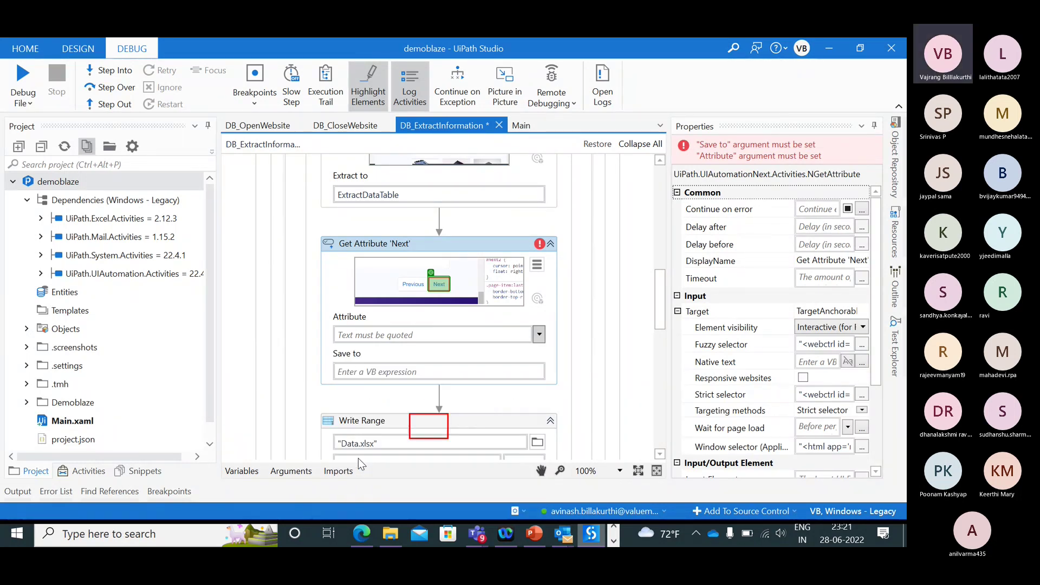
- Save the Get Attribute result to a new variable named str_DisplayType
{"action": "left_click", "coordinate": [362, 373]}
{"action": "key", "text": "ctrl+k"}
{"action": "type", "text": "str_"}
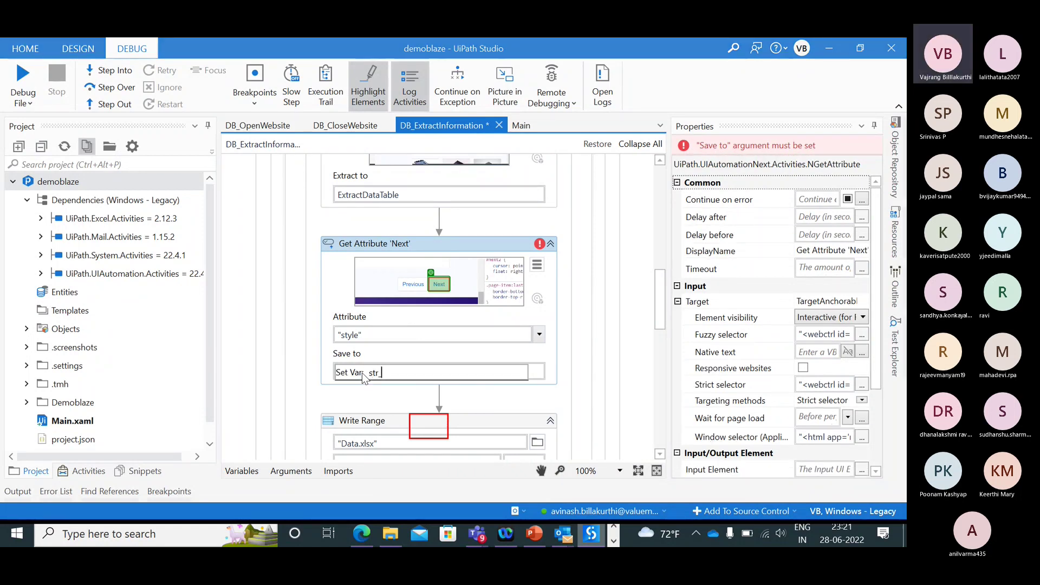
{"action": "type", "text": "Disp"}
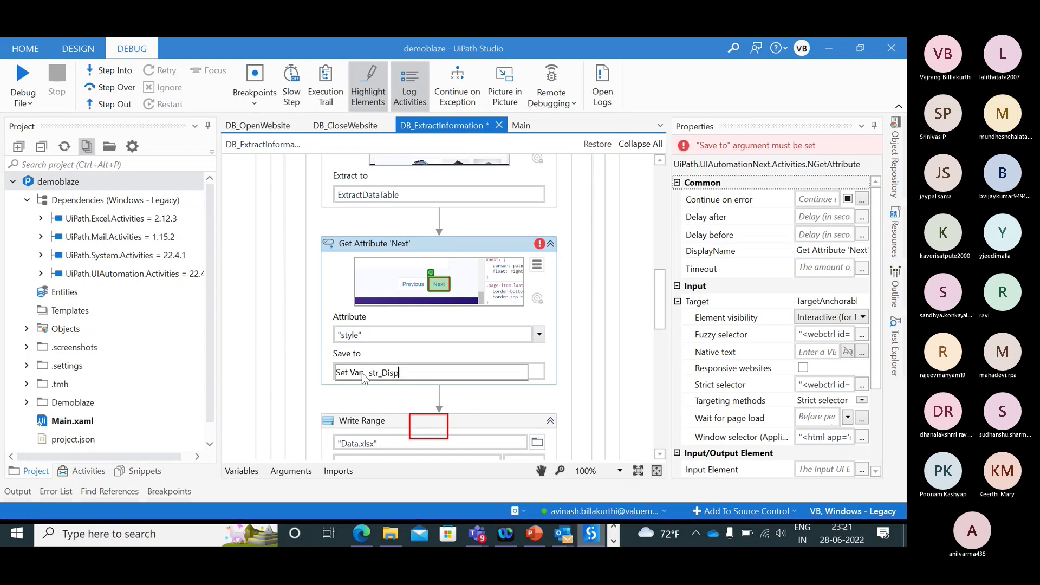
{"action": "type", "text": "layType"}
{"action": "key", "text": "BackSpace"}
{"action": "key", "text": "BackSpace"}
{"action": "key", "text": "BackSpace"}
{"action": "type", "text": "ype"}
- Set a breakpoint on Get Attribute 'Next', and close the developer tools on the demoblaze page in Edge
{"action": "left_click", "coordinate": [397, 245]}
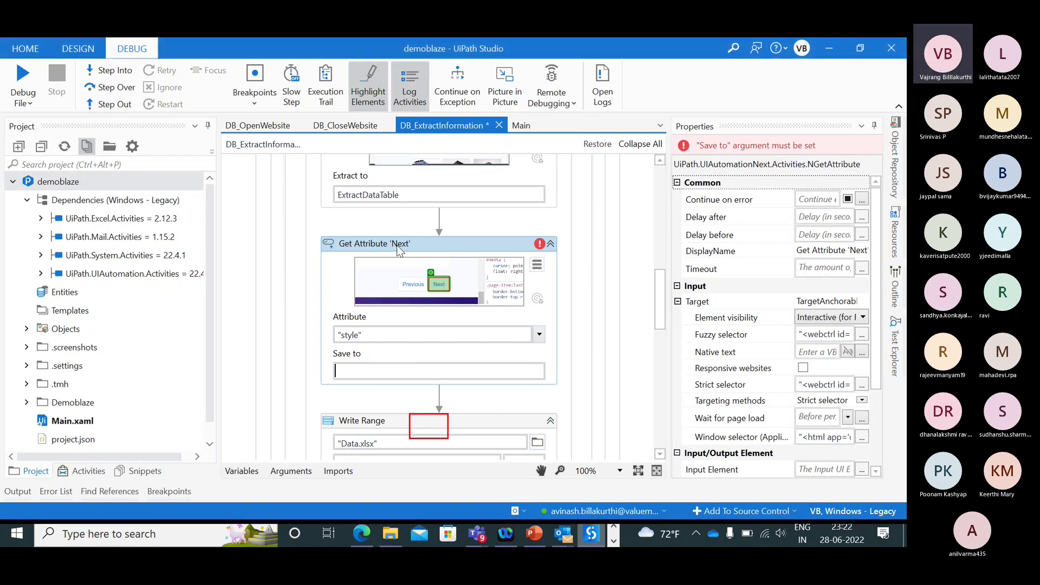
{"action": "left_click", "coordinate": [262, 86]}
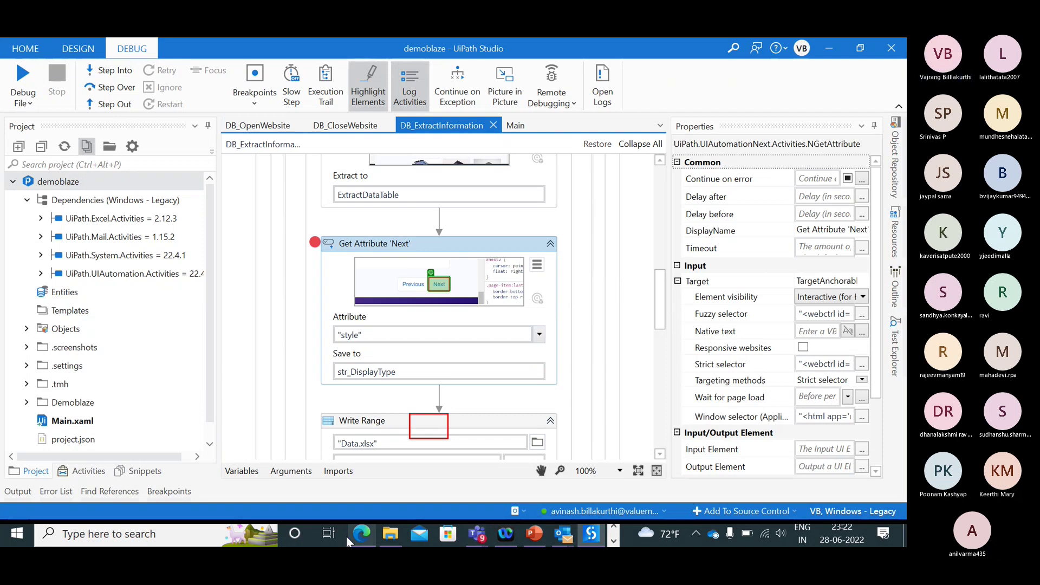
{"action": "left_click", "coordinate": [359, 534]}
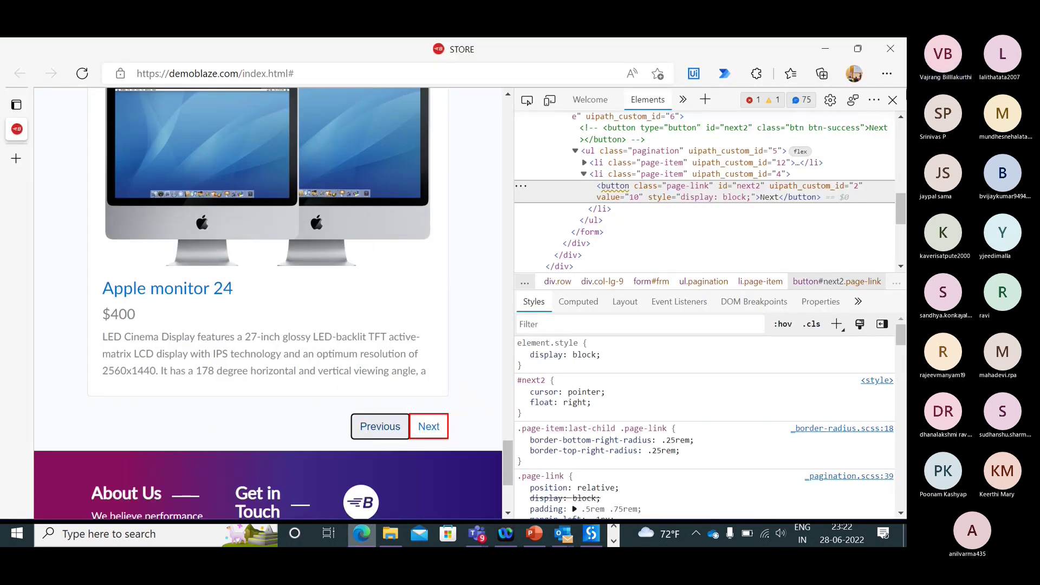
{"action": "key", "text": "F12"}
{"action": "scroll", "coordinate": [623, 303], "scroll_direction": "up", "scroll_amount": 10}
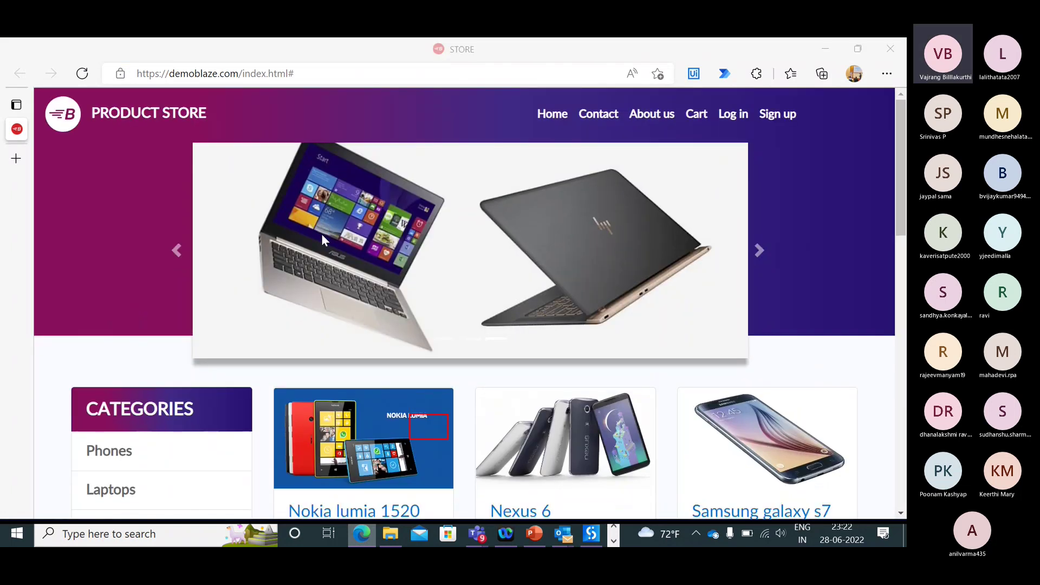
- Switch back to UiPath Studio and debug the DB_ExtractInformation workflow up to the Get Attribute breakpoint
{"action": "key", "text": "alt+Tab"}
{"action": "key", "text": "F6"}
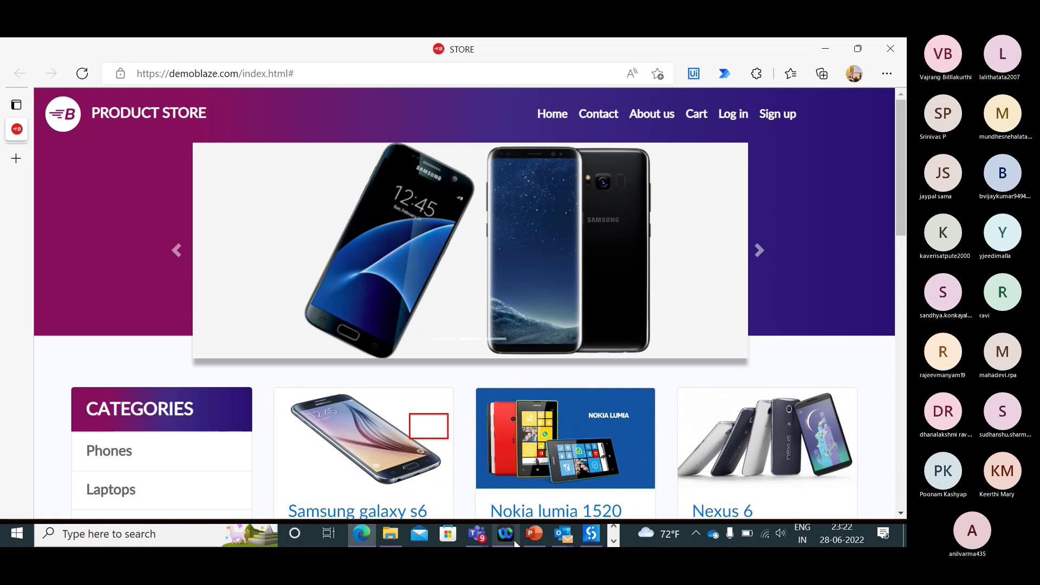
{"action": "left_click", "coordinate": [591, 535]}
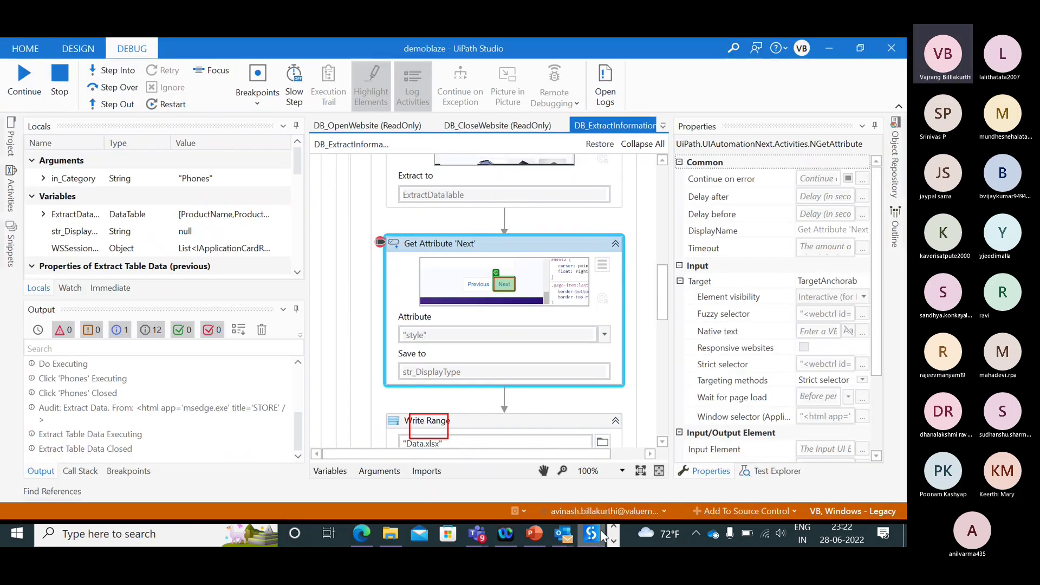
- Switch to UI Explorer, turn off its element highlighting and minimize its window
{"action": "left_click", "coordinate": [613, 541]}
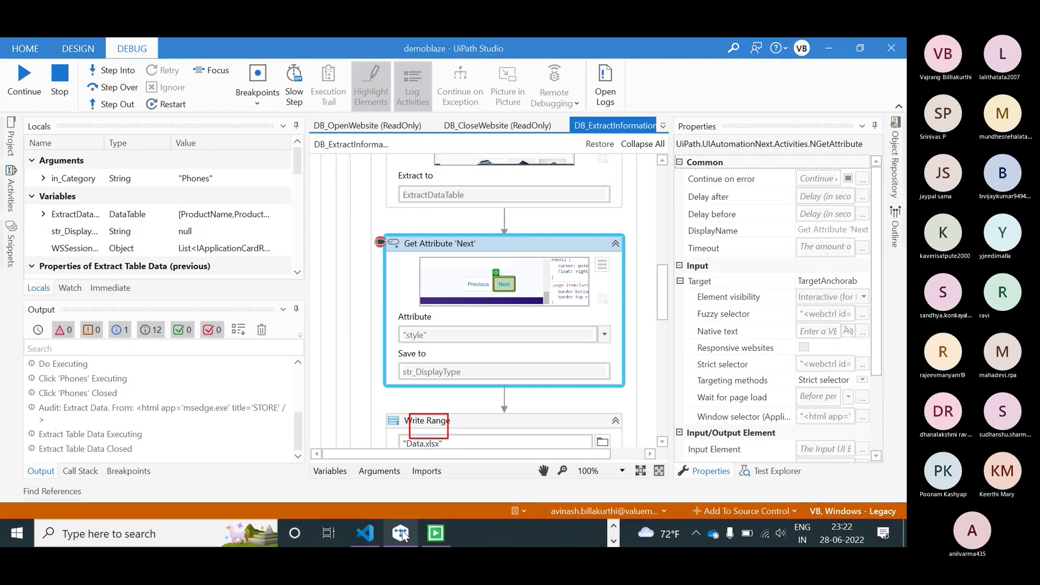
{"action": "left_click", "coordinate": [402, 534]}
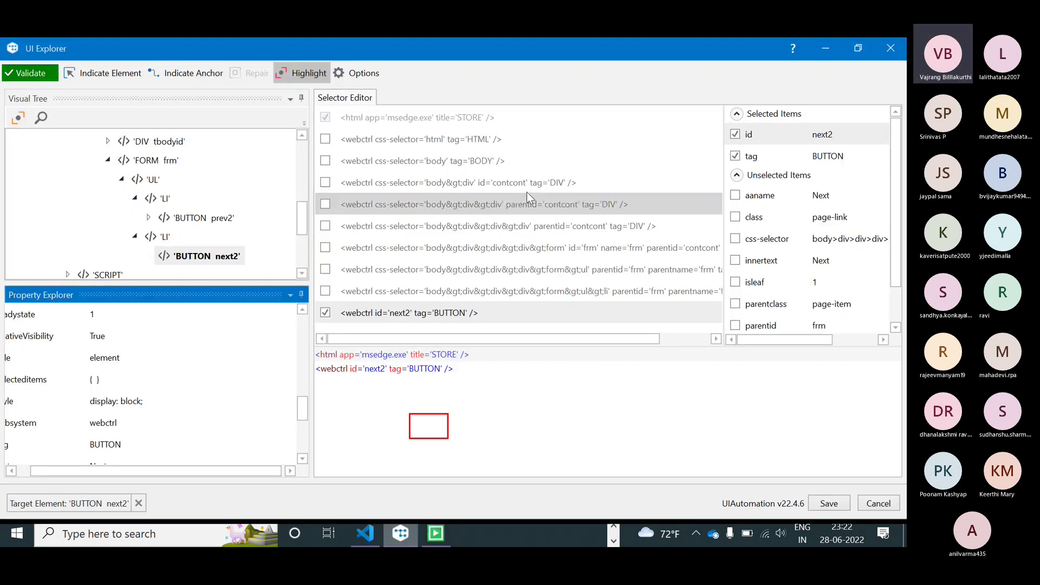
{"action": "left_click", "coordinate": [298, 75]}
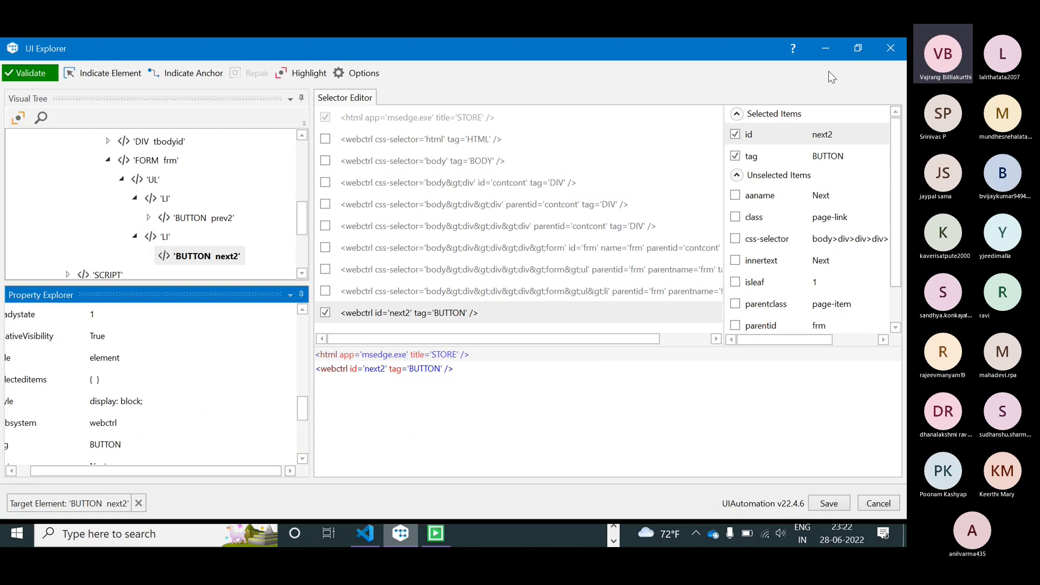
{"action": "left_click", "coordinate": [826, 50]}
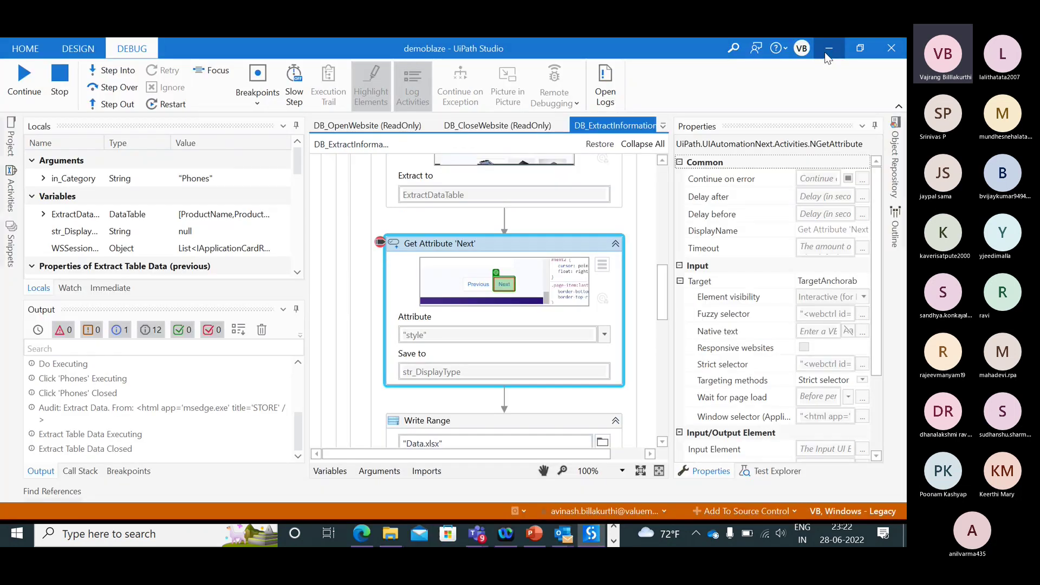
- Advance the debug run past Get Attribute 'Next' to Write Range and evaluate str_DisplayType to examine its value
{"action": "scroll", "coordinate": [665, 333], "scroll_direction": "down", "scroll_amount": 3}
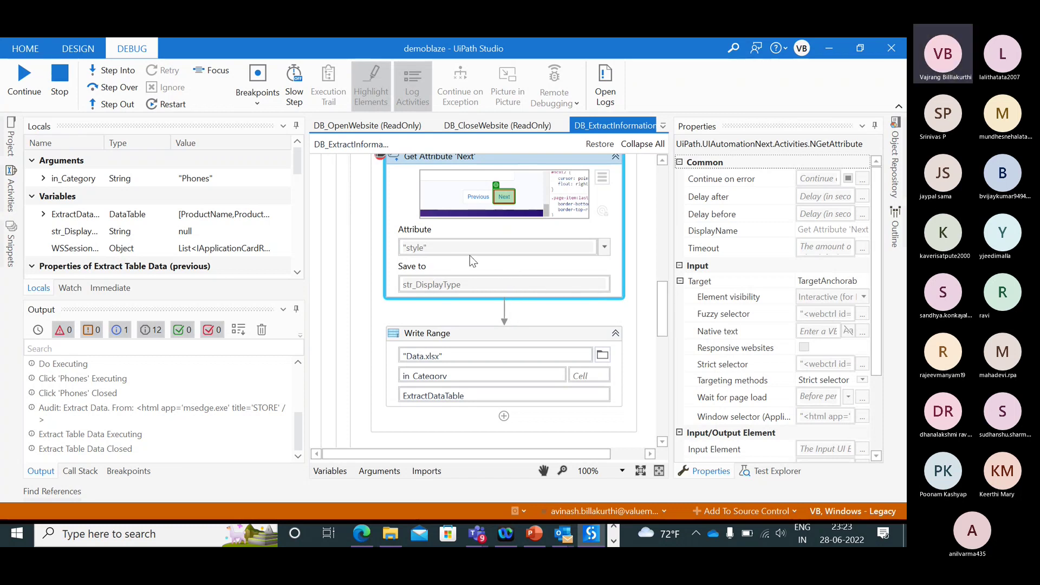
{"action": "key", "text": "F5"}
{"action": "left_click", "coordinate": [69, 287]}
{"action": "left_click", "coordinate": [93, 290]}
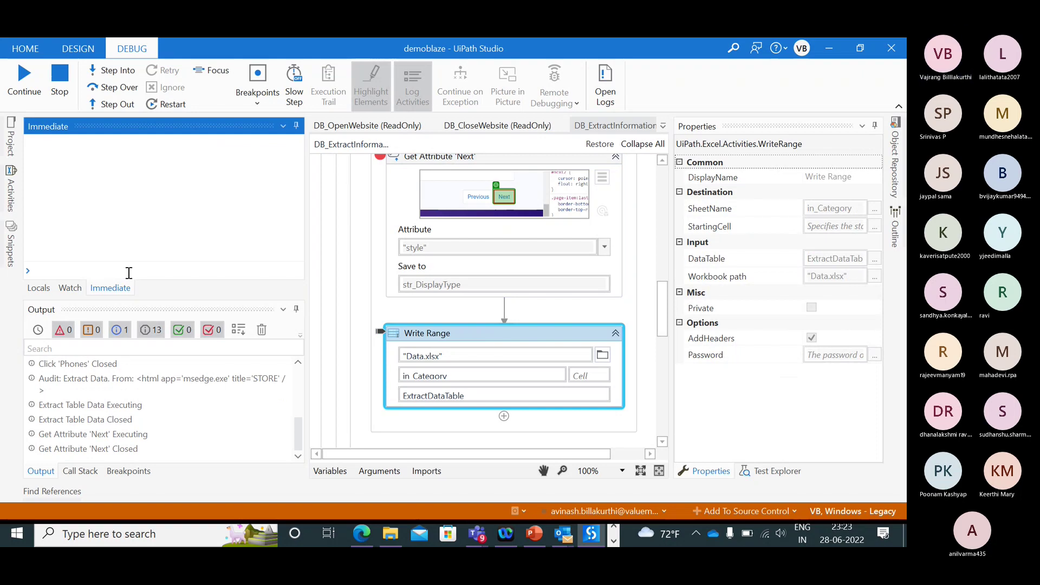
{"action": "type", "text": "str"}
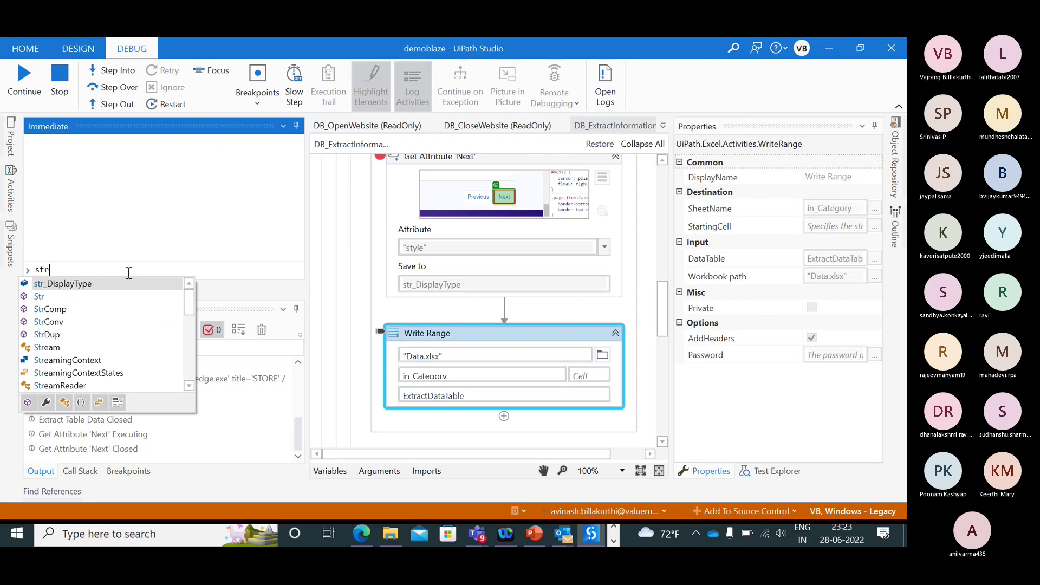
{"action": "key", "text": "Return"}
{"action": "key", "text": "Return"}
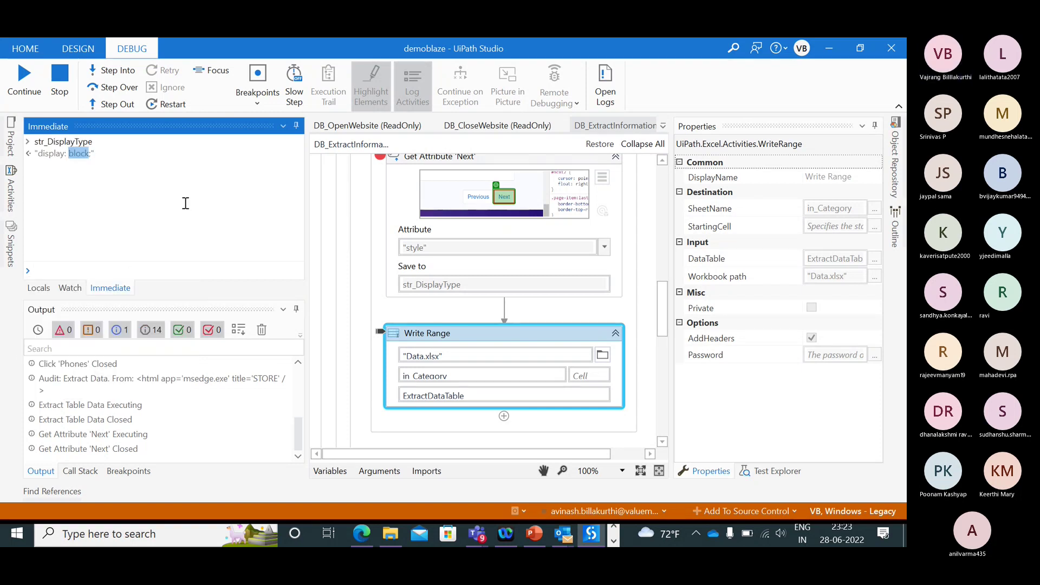
{"action": "left_click_drag", "start_coordinate": [36, 154], "coordinate": [99, 155]}
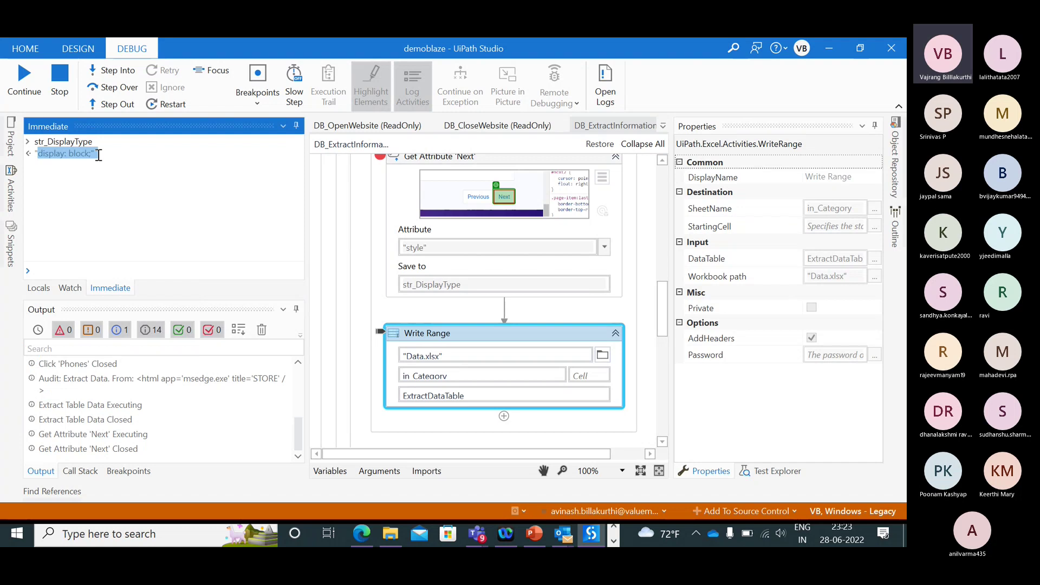
- Evaluate the expression str_DisplayType.Contains("block") in the paused debug session
{"action": "left_click", "coordinate": [71, 270]}
{"action": "type", "text": "str"}
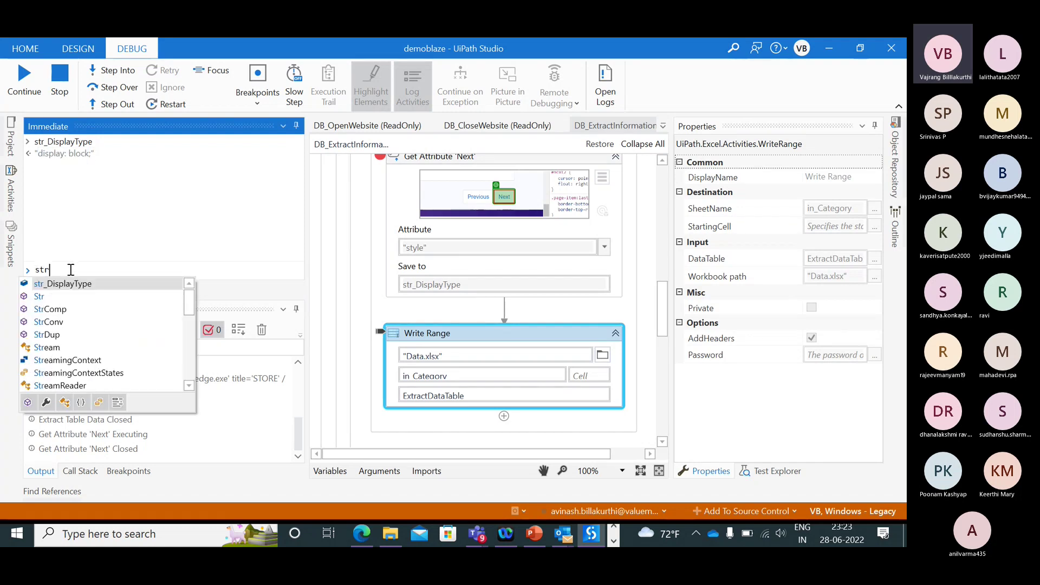
{"action": "key", "text": "Return"}
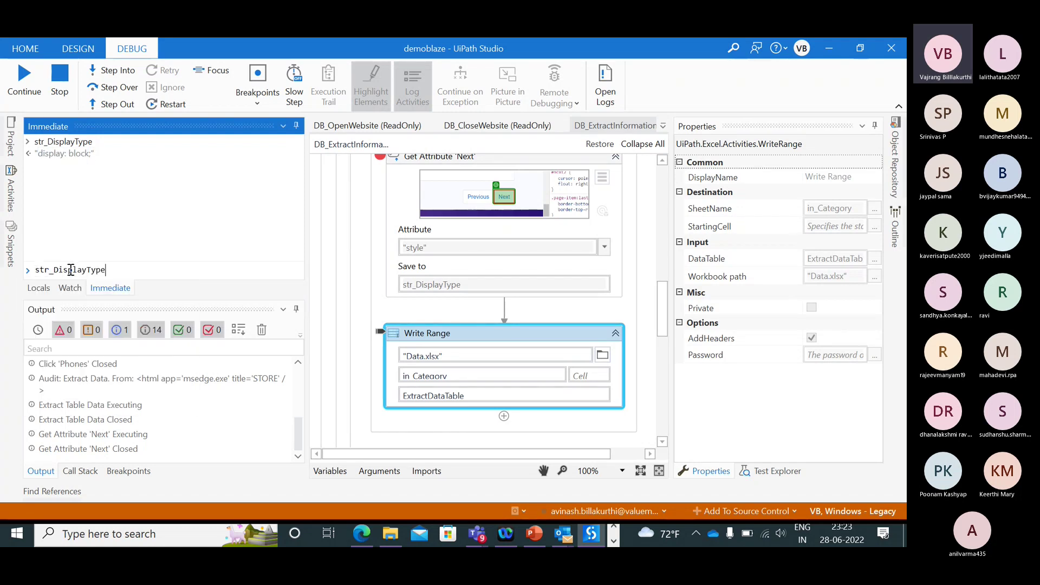
{"action": "type", "text": ".conta"}
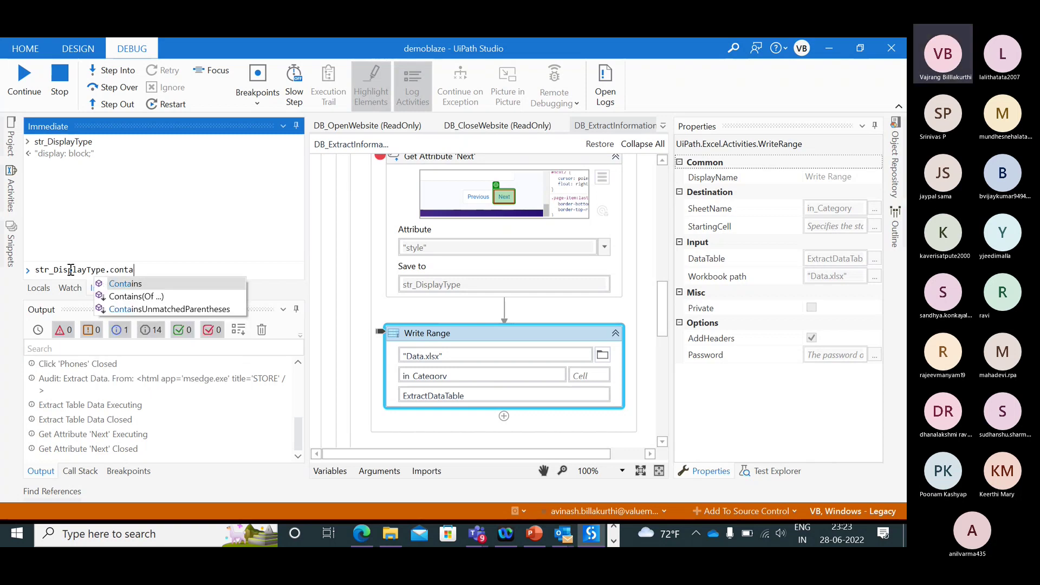
{"action": "key", "text": "Tab"}
{"action": "type", "text": "(\"b"}
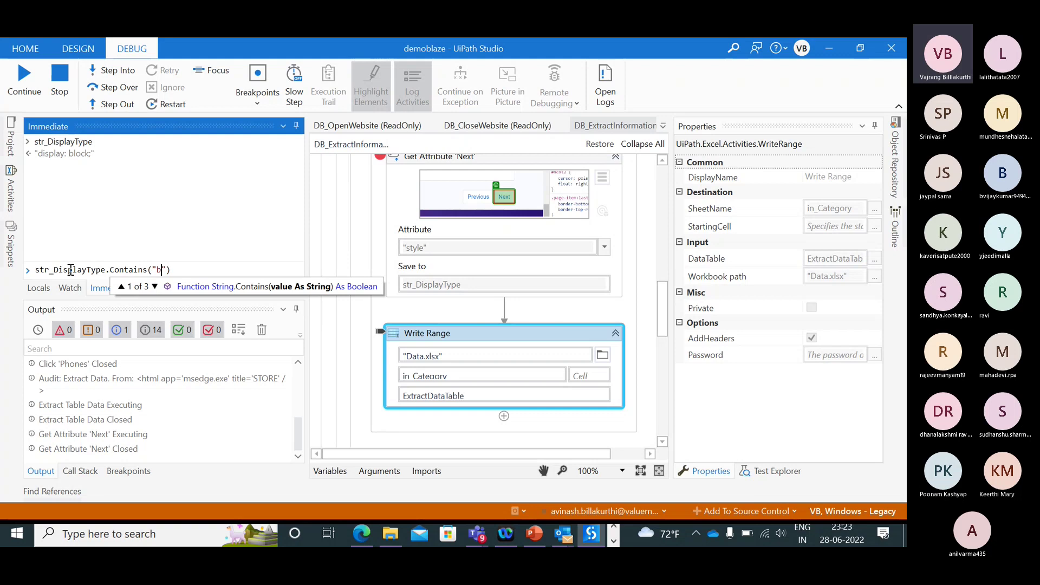
{"action": "type", "text": "lock"}
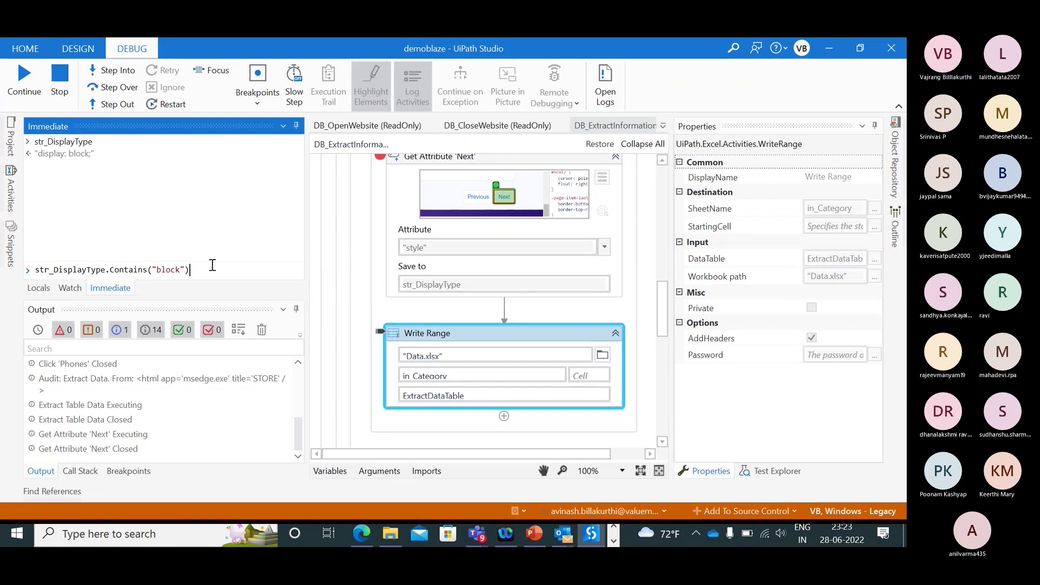
{"action": "key", "text": "Return"}
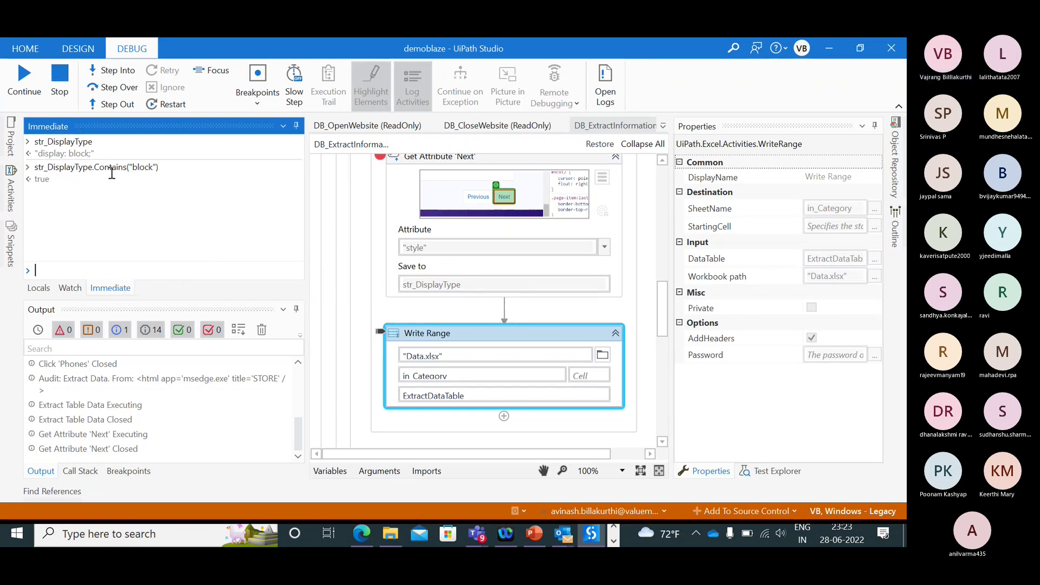
- Stop the debug run and hide the activities list to widen the DB_ExtractInformation workflow canvas
{"action": "left_click", "coordinate": [63, 78]}
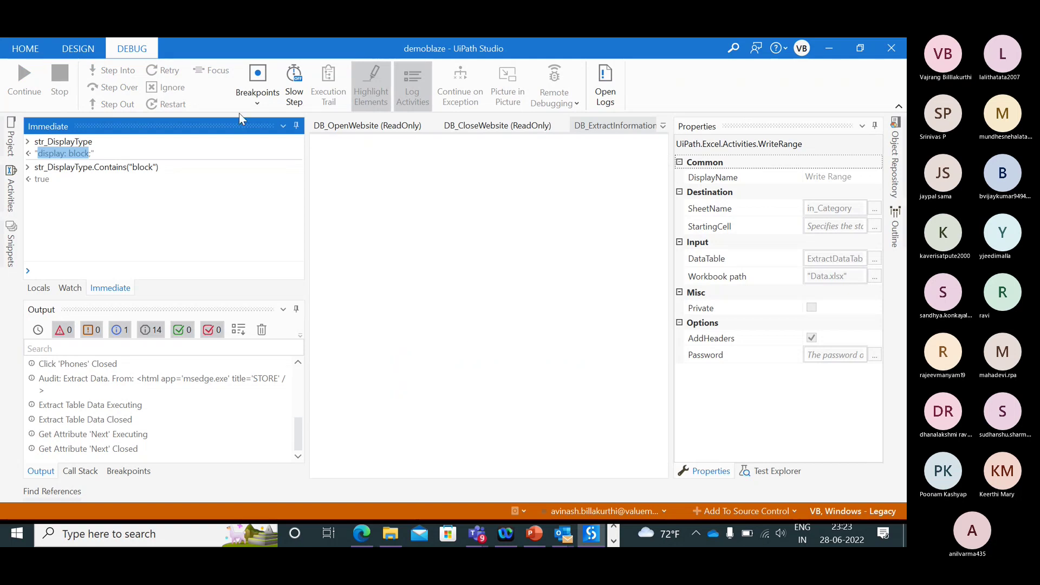
{"action": "left_click", "coordinate": [208, 125]}
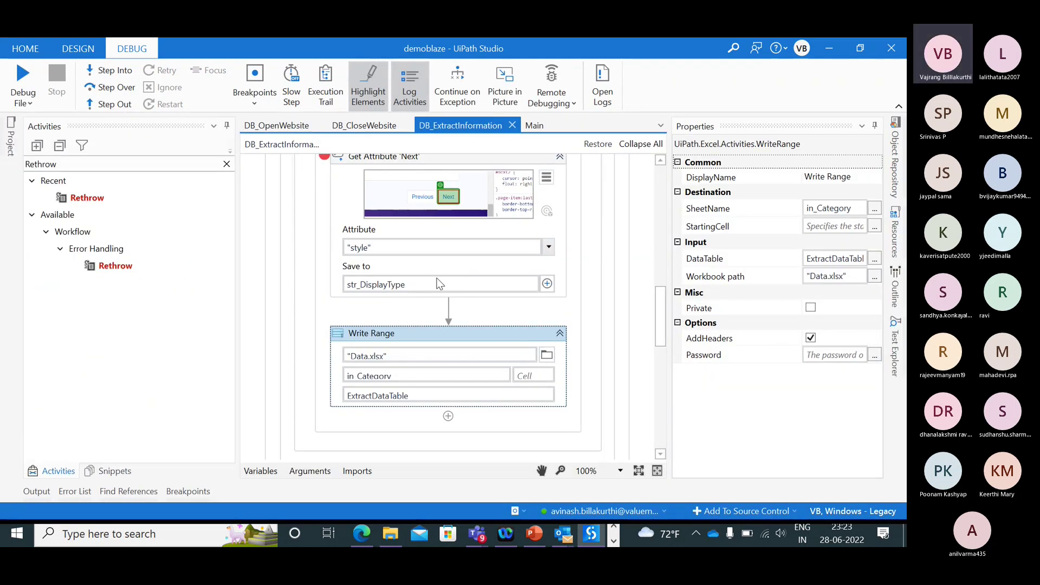
{"action": "left_click", "coordinate": [227, 126]}
{"action": "left_click", "coordinate": [227, 126]}
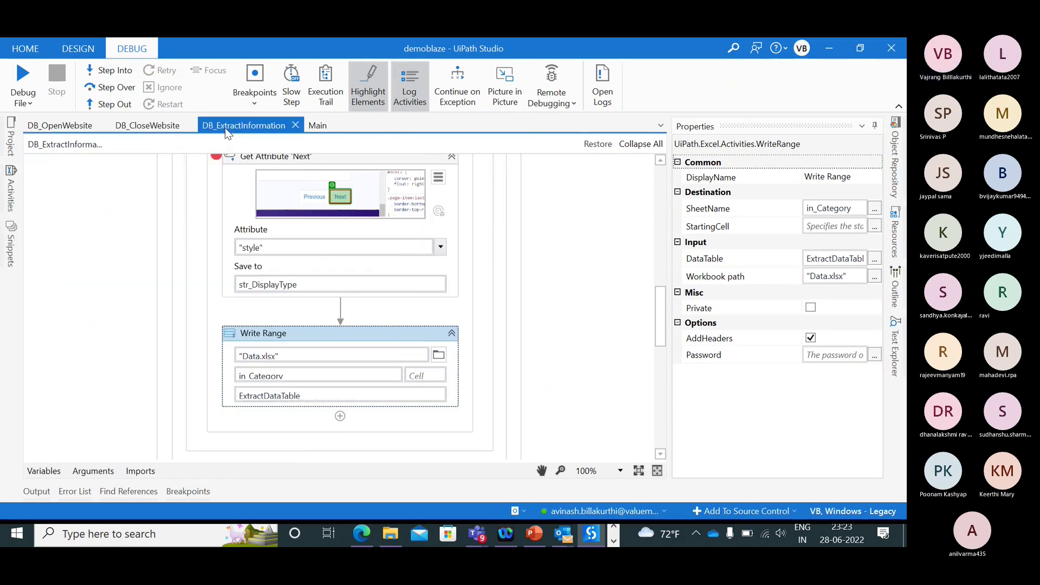
{"action": "left_click_drag", "start_coordinate": [661, 341], "coordinate": [657, 301]}
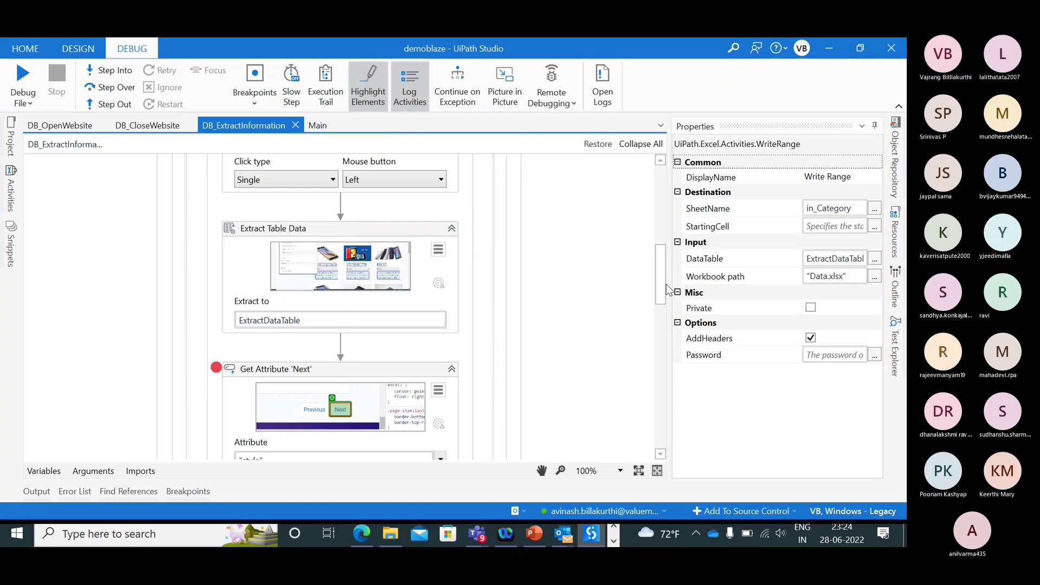
{"action": "left_click_drag", "start_coordinate": [661, 291], "coordinate": [660, 337]}
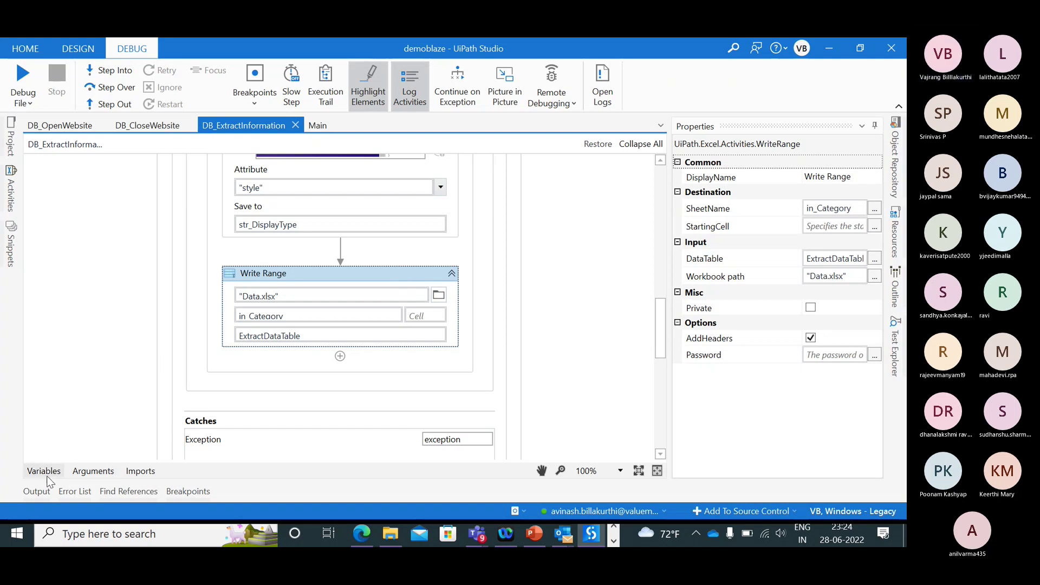
{"action": "left_click", "coordinate": [39, 488]}
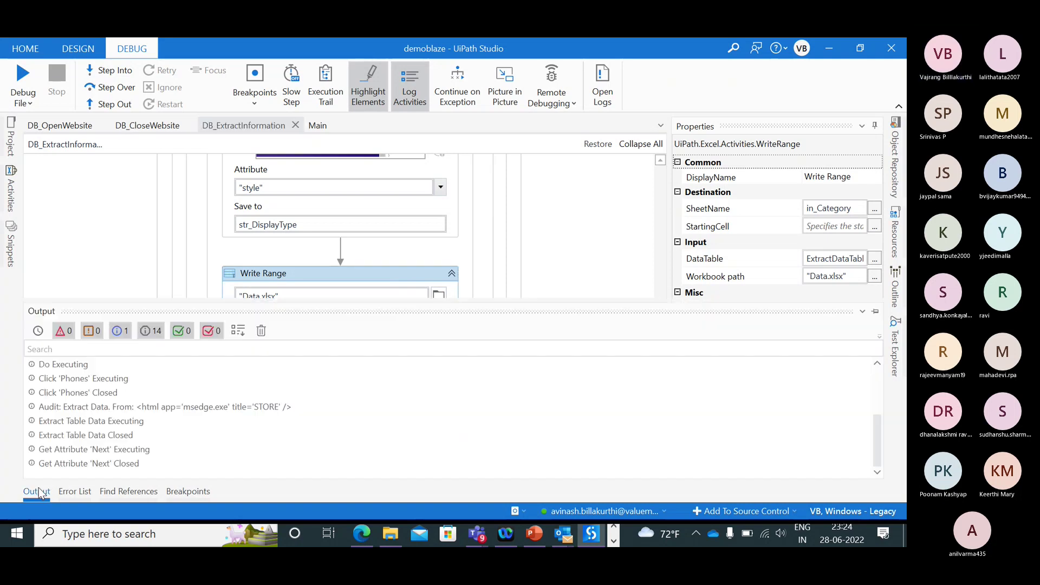
{"action": "left_click_drag", "start_coordinate": [655, 336], "coordinate": [660, 293]}
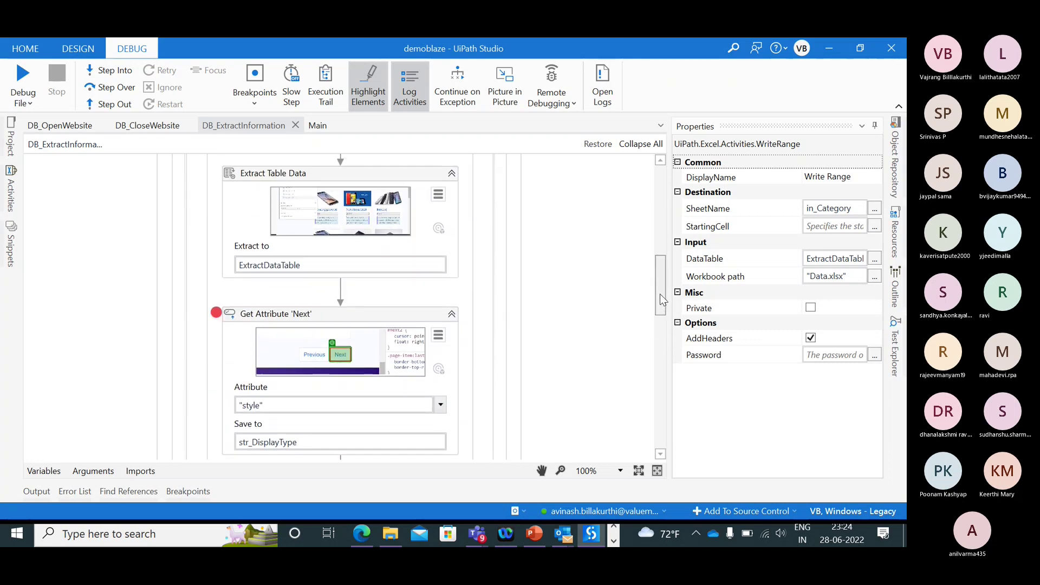
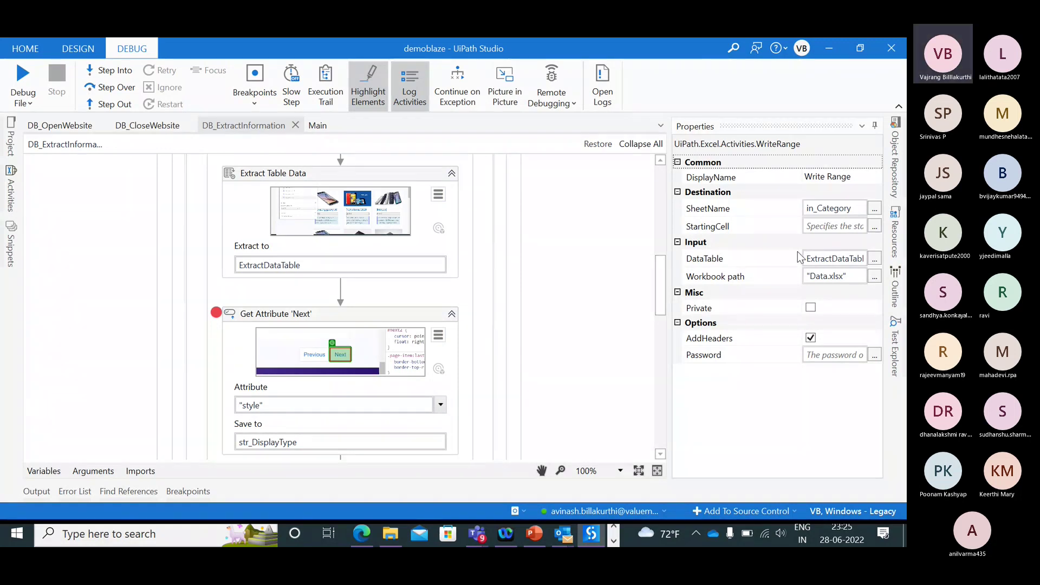
- Switch to the Teams meeting to check its chat, and return to UiPath Studio by minimizing the meeting window
{"action": "key", "text": "alt+Tab"}
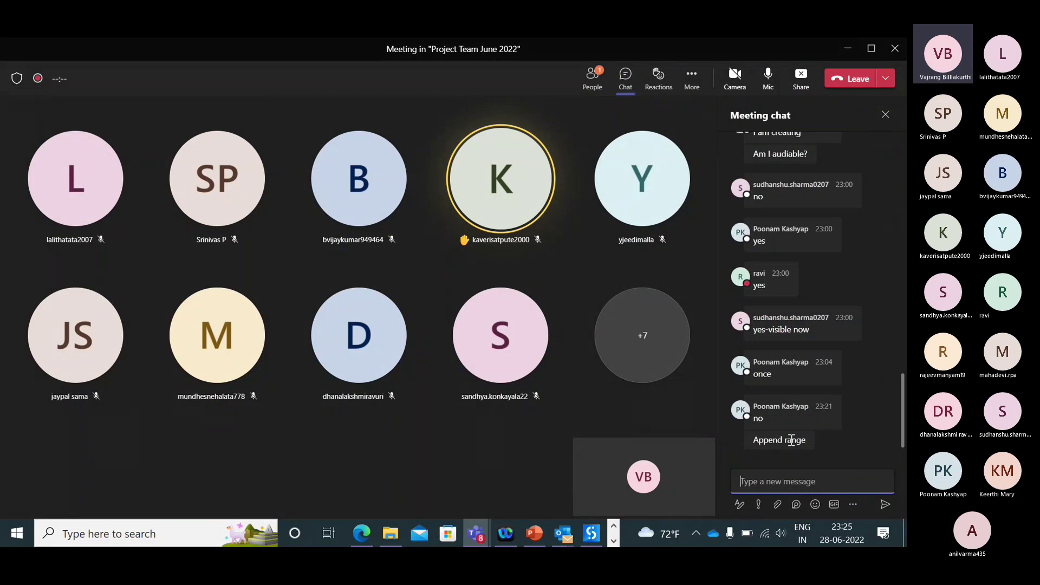
{"action": "left_click", "coordinate": [847, 54]}
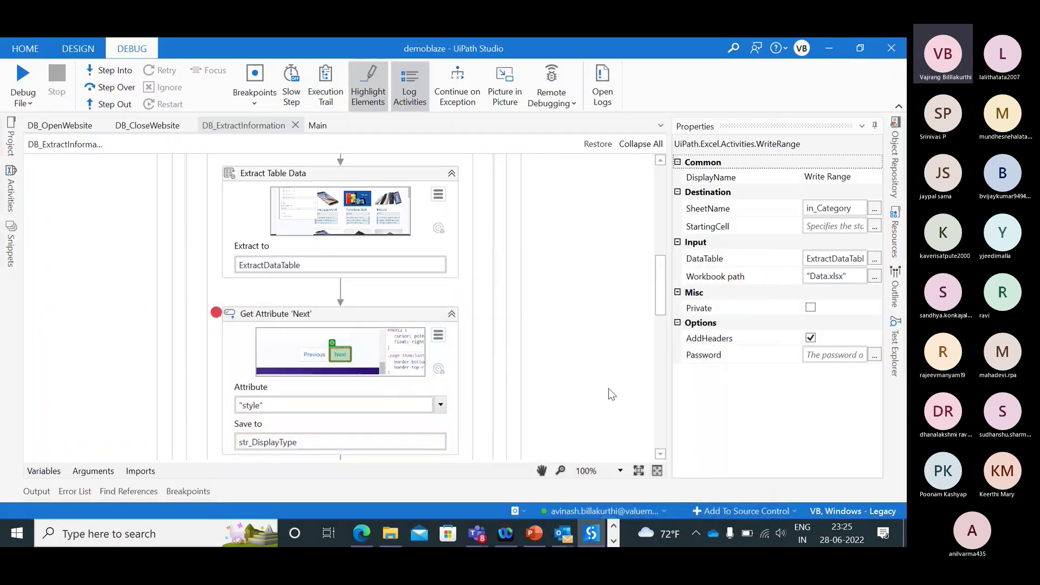
- Collapse the Get Attribute 'Next' activity in the Do sequence
{"action": "left_click", "coordinate": [453, 315]}
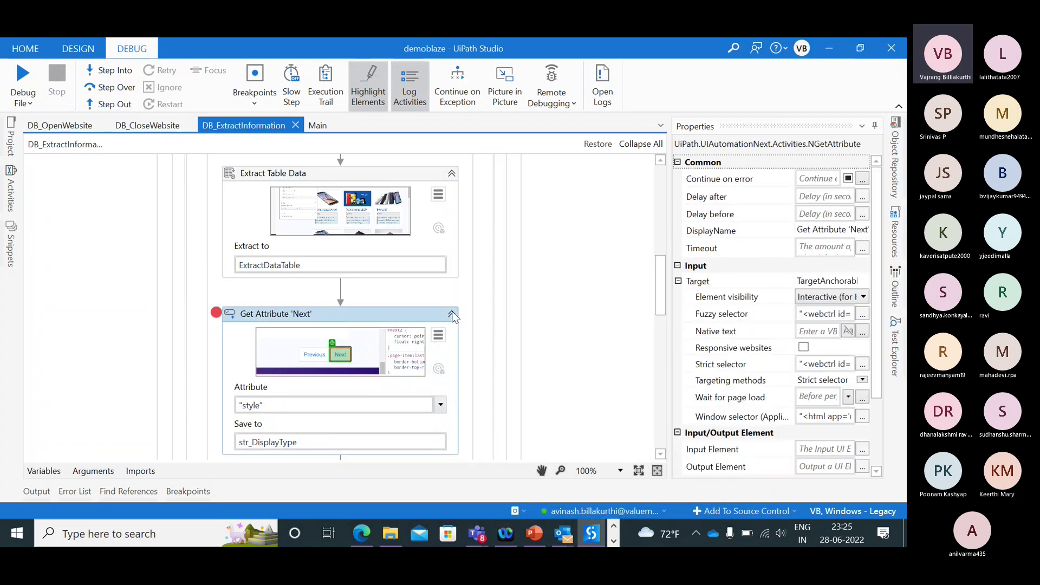
{"action": "left_click", "coordinate": [452, 314]}
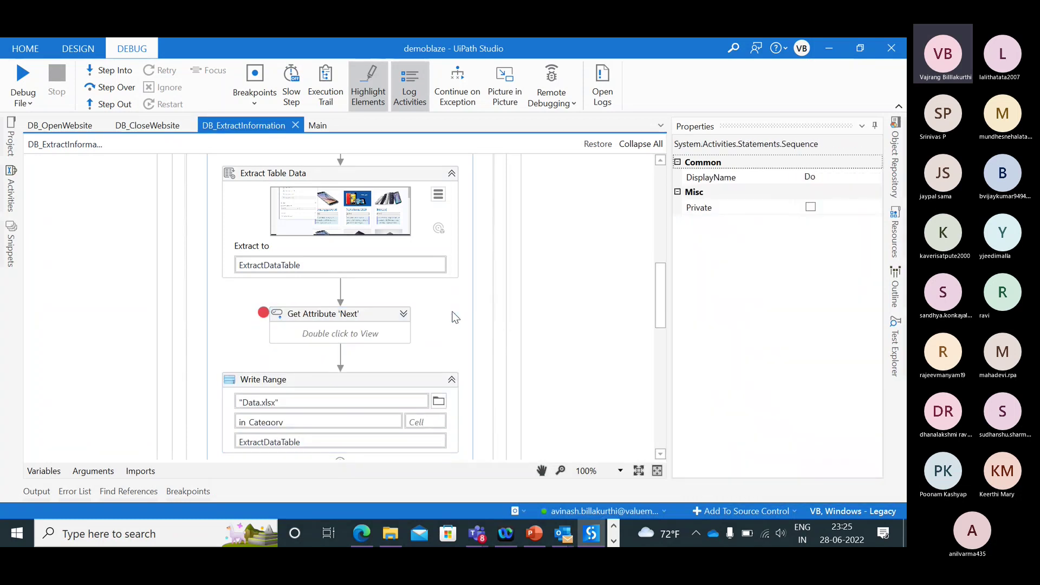
{"action": "left_click", "coordinate": [420, 381]}
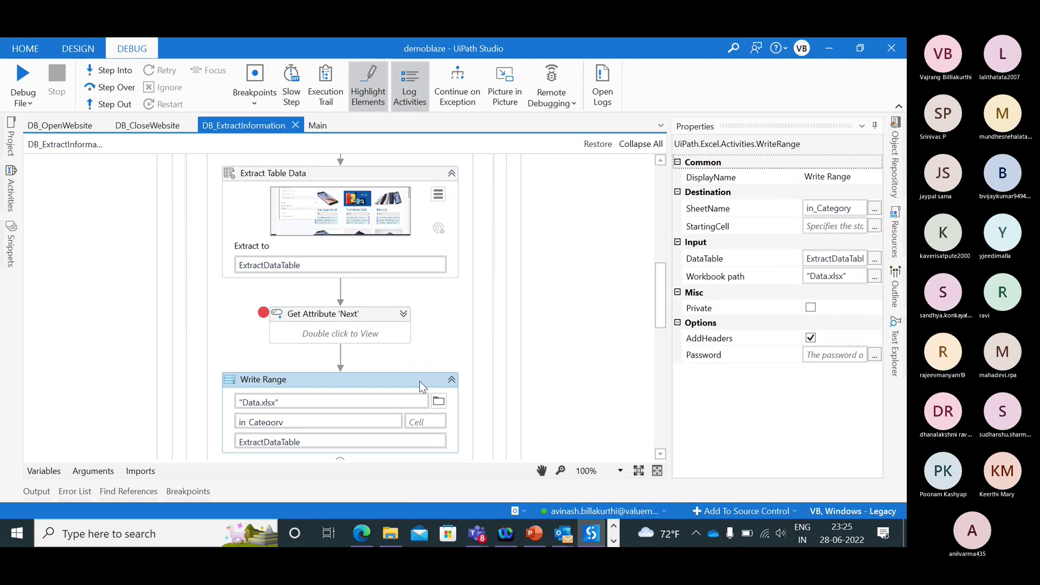
{"action": "left_click", "coordinate": [424, 342]}
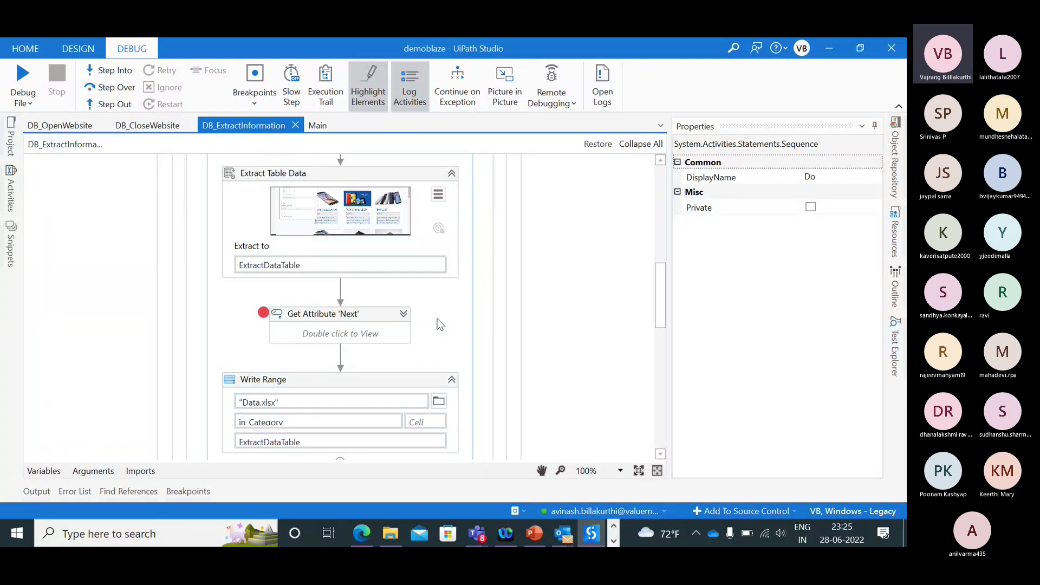
- Insert a Do While activity between Click 'Phones' and Extract Table Data
{"action": "scroll", "coordinate": [440, 324], "scroll_direction": "up", "scroll_amount": 2}
{"action": "scroll", "coordinate": [439, 324], "scroll_direction": "up", "scroll_amount": 1}
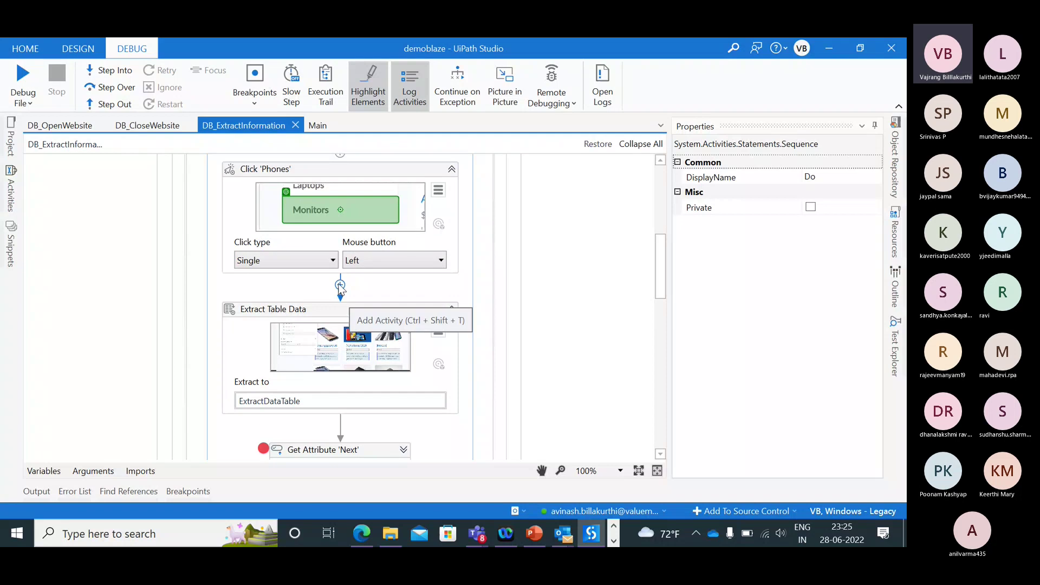
{"action": "left_click", "coordinate": [341, 284]}
{"action": "type", "text": "while"}
{"action": "key", "text": "Down"}
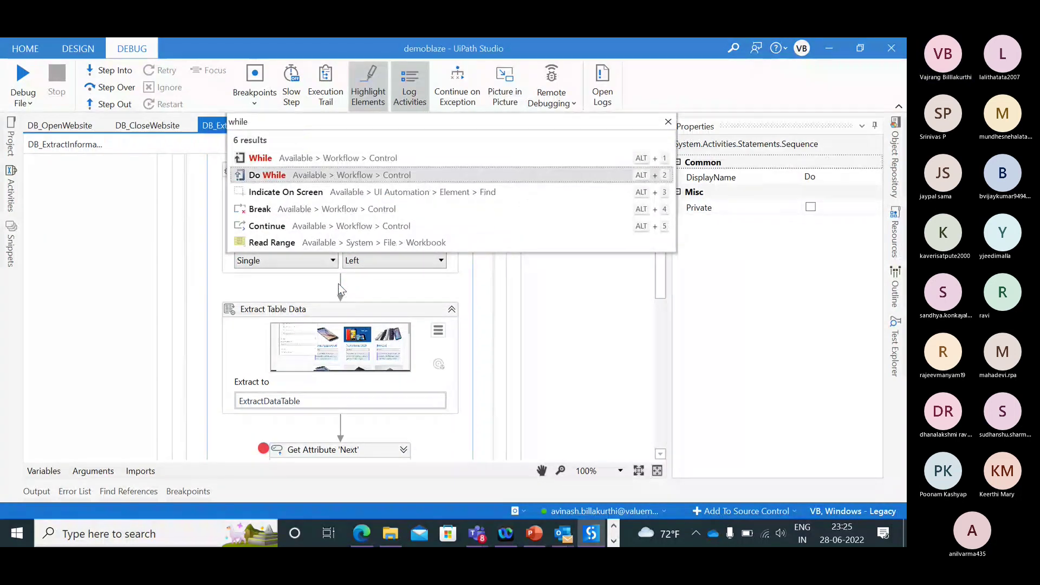
{"action": "key", "text": "Return"}
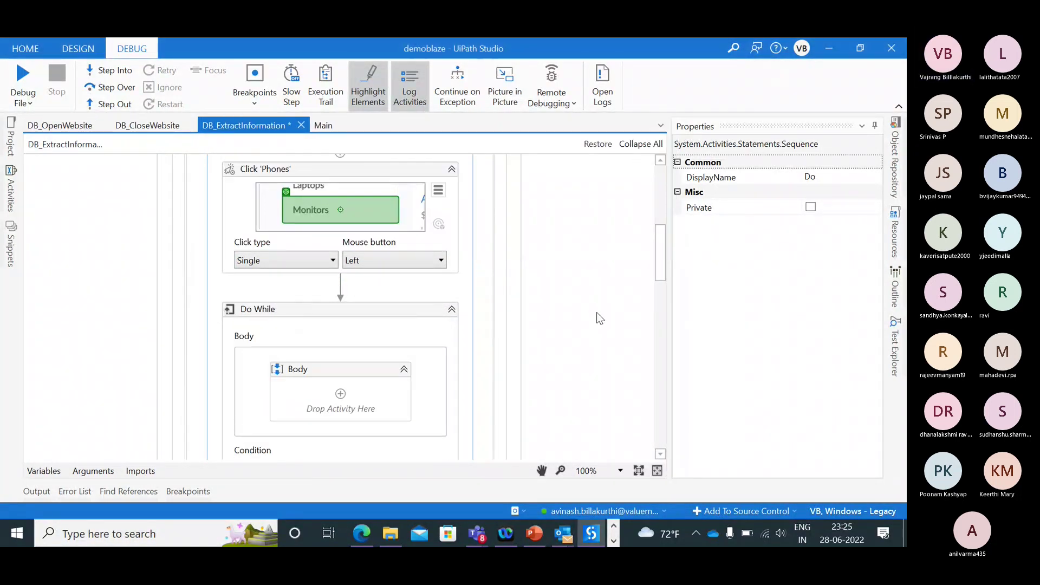
- Move Extract Table Data into the Do While body, followed by Get Attribute 'Next'
{"action": "left_click_drag", "start_coordinate": [657, 260], "coordinate": [661, 282]}
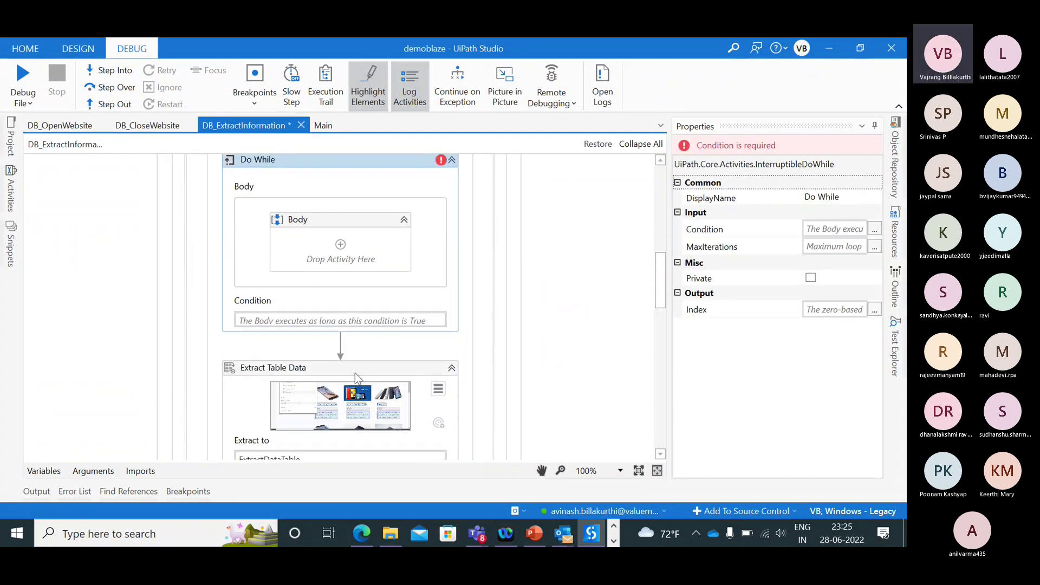
{"action": "left_click_drag", "start_coordinate": [367, 436], "coordinate": [370, 238]}
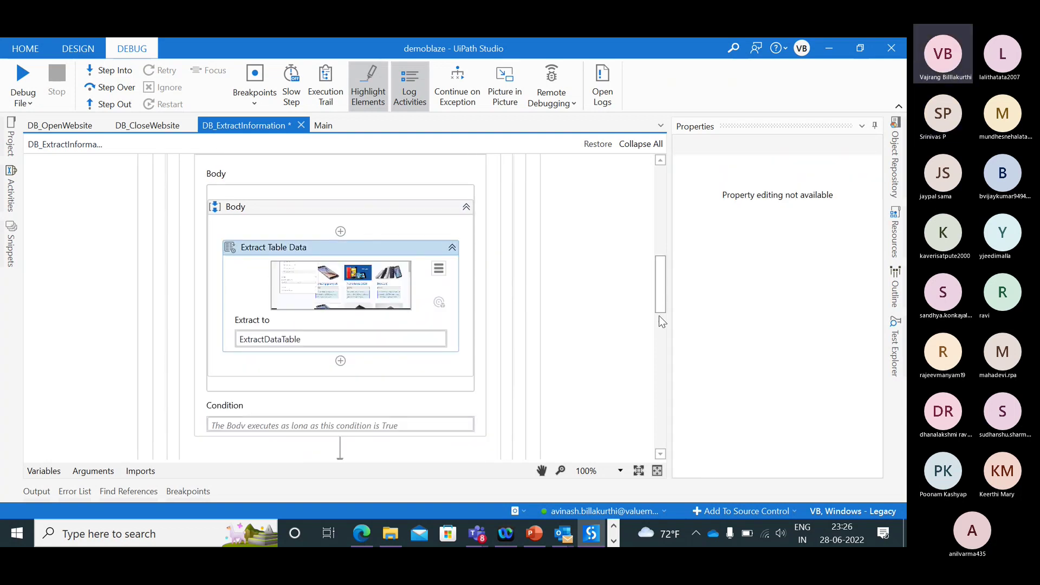
{"action": "scroll", "coordinate": [660, 323], "scroll_direction": "down", "scroll_amount": 3}
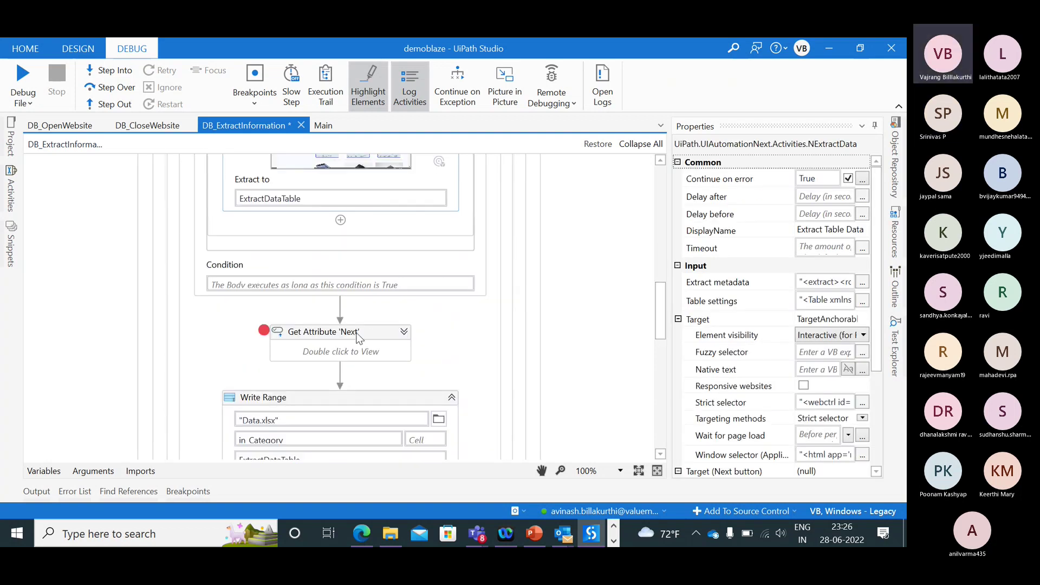
{"action": "left_click_drag", "start_coordinate": [343, 332], "coordinate": [340, 223]}
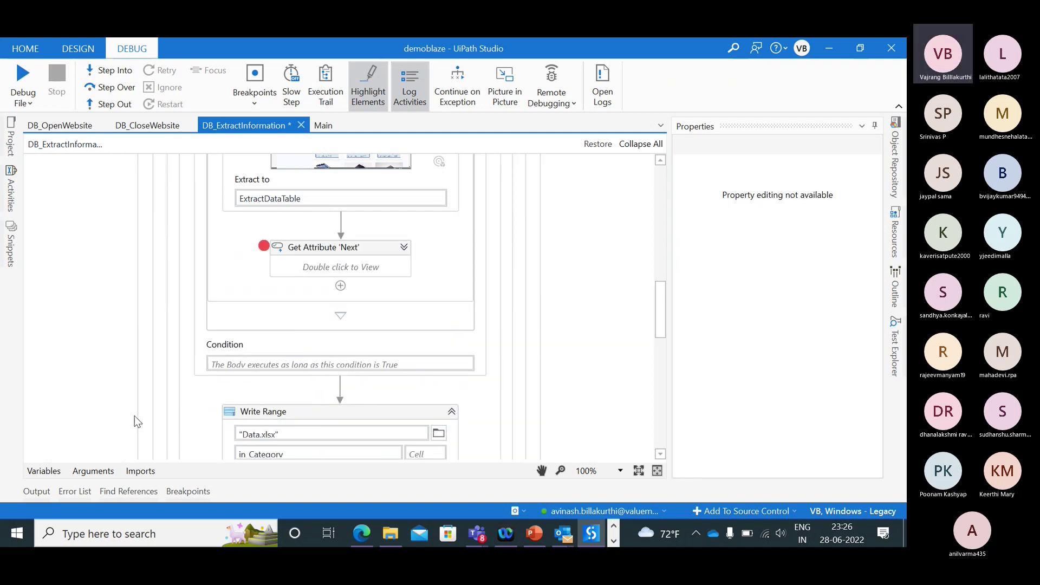
- Set the Do While condition to str_DisplayType.Contains("block")
{"action": "left_click", "coordinate": [284, 363]}
{"action": "type", "text": "str"}
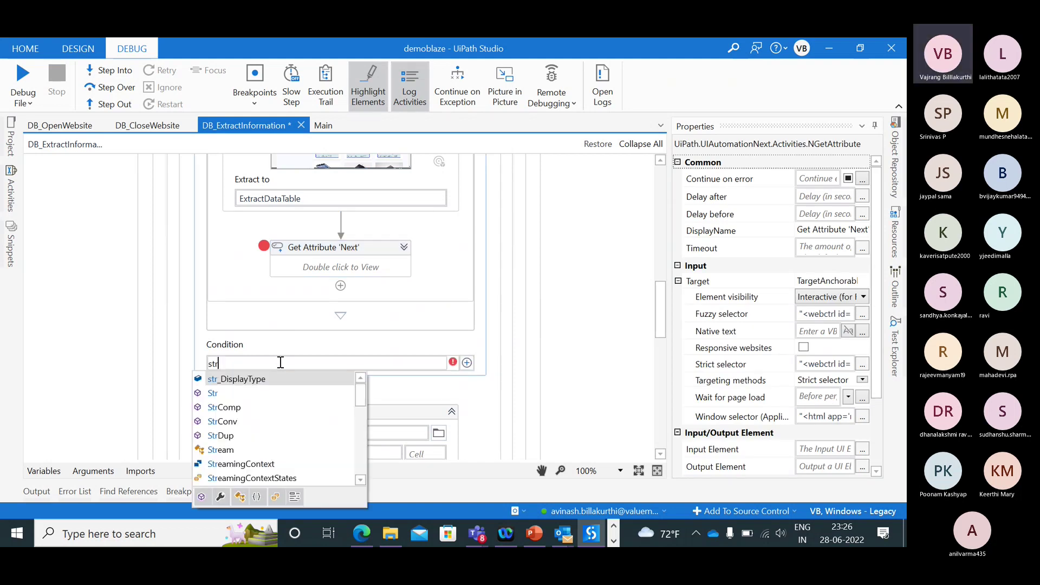
{"action": "key", "text": "Return"}
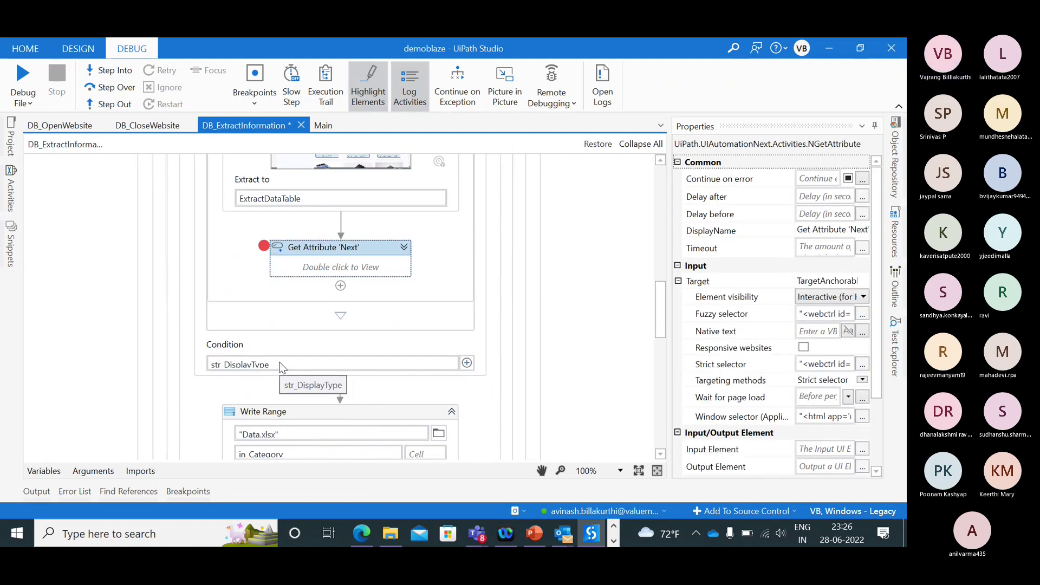
{"action": "left_click", "coordinate": [284, 366]}
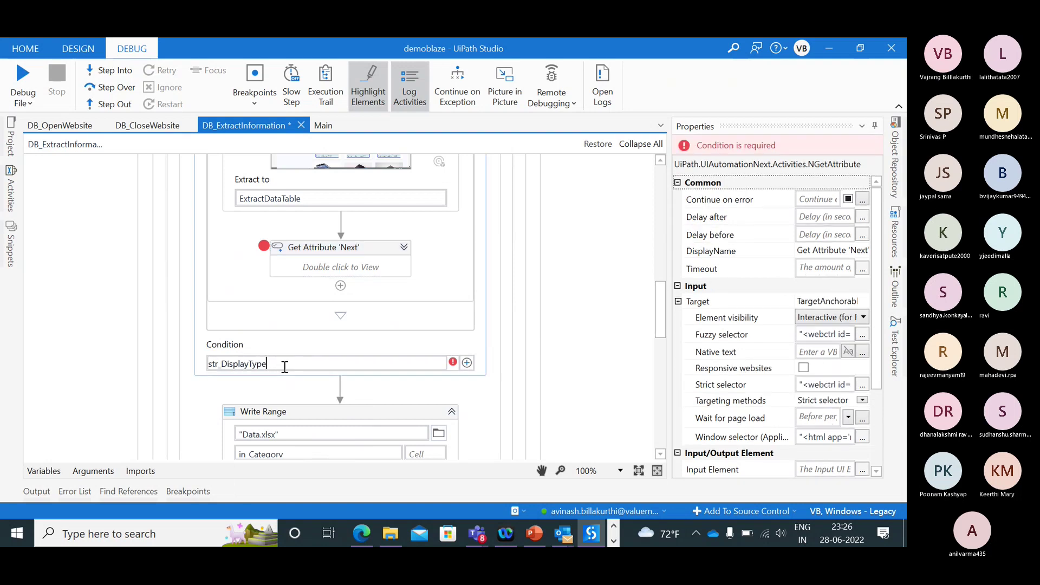
{"action": "type", "text": "."}
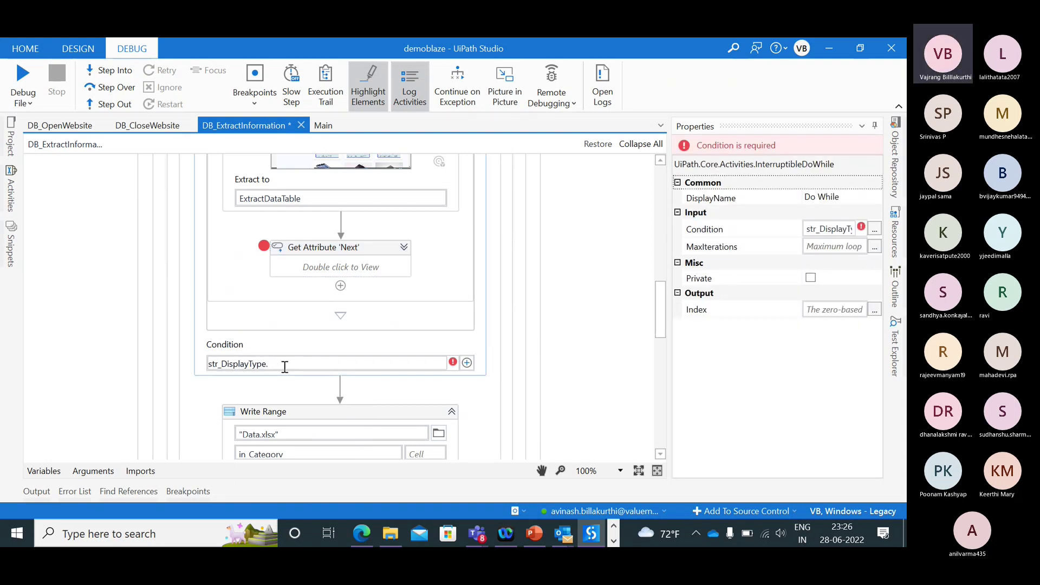
{"action": "type", "text": "con"}
{"action": "key", "text": "Down"}
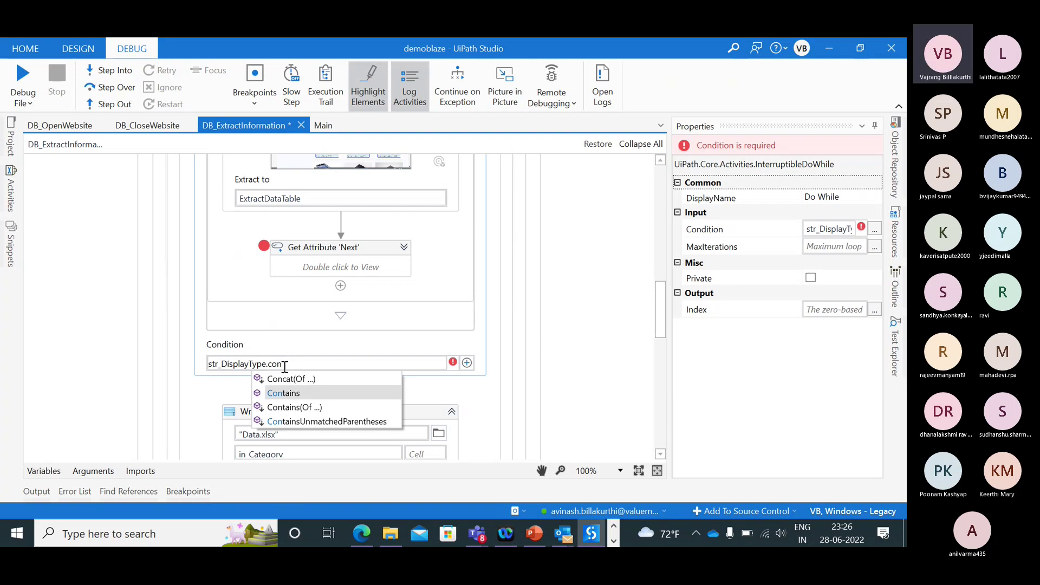
{"action": "key", "text": "Tab"}
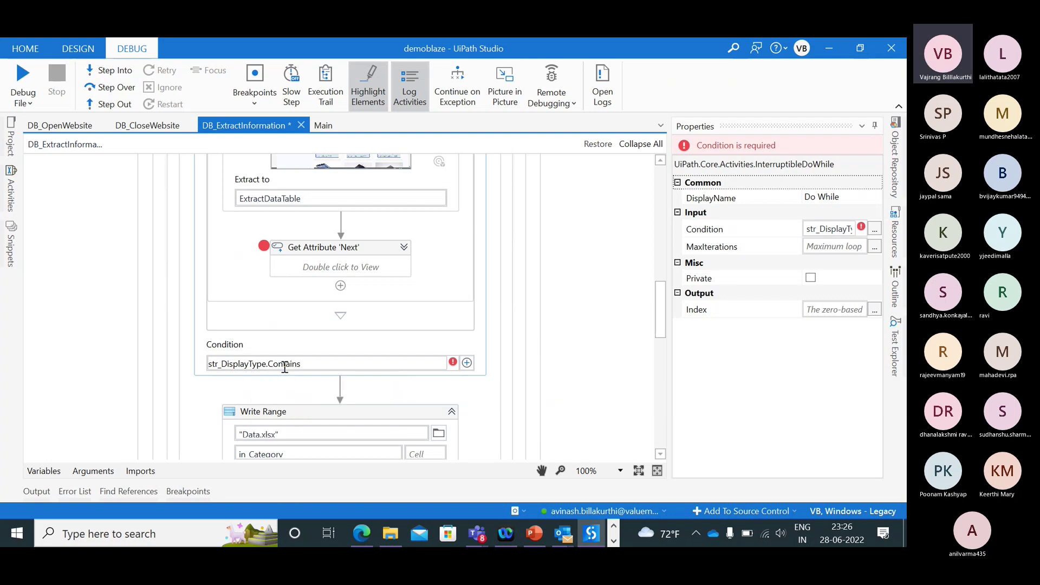
{"action": "type", "text": "(\"\")"}
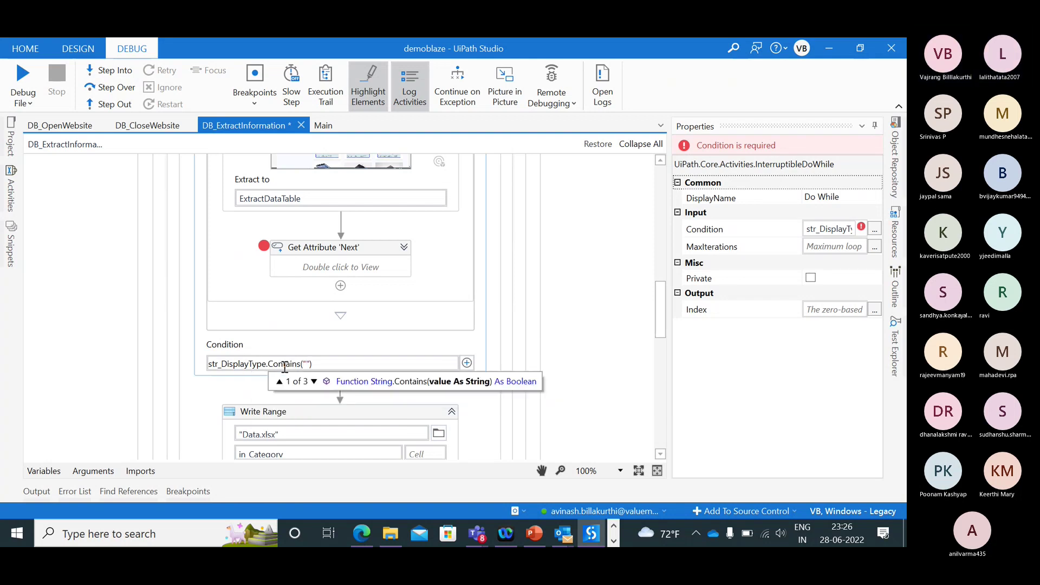
{"action": "type", "text": "block"}
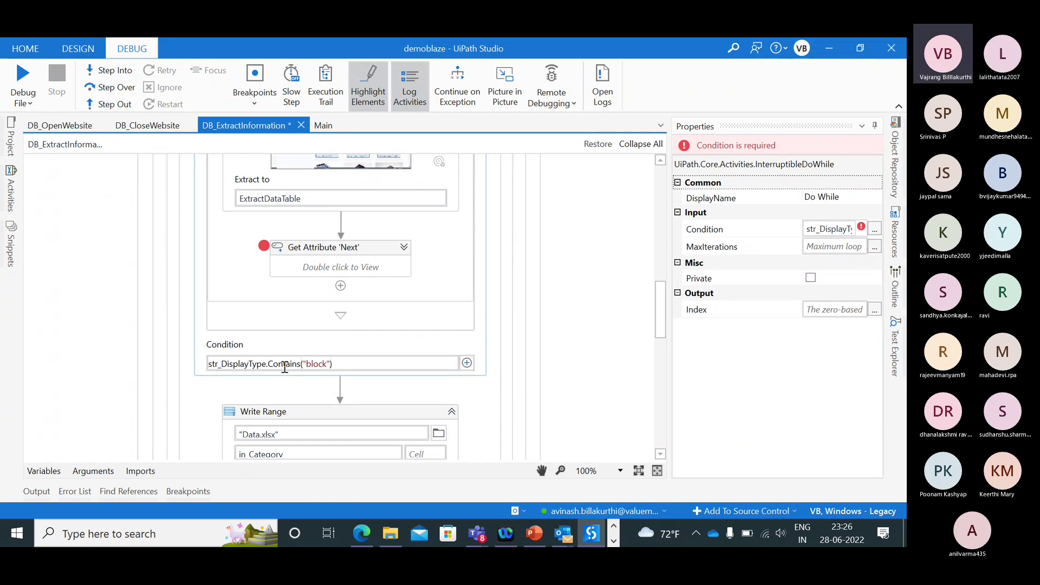
- Debug the DB_ExtractInformation workflow file with the Do While loop in place
{"action": "left_click", "coordinate": [442, 235]}
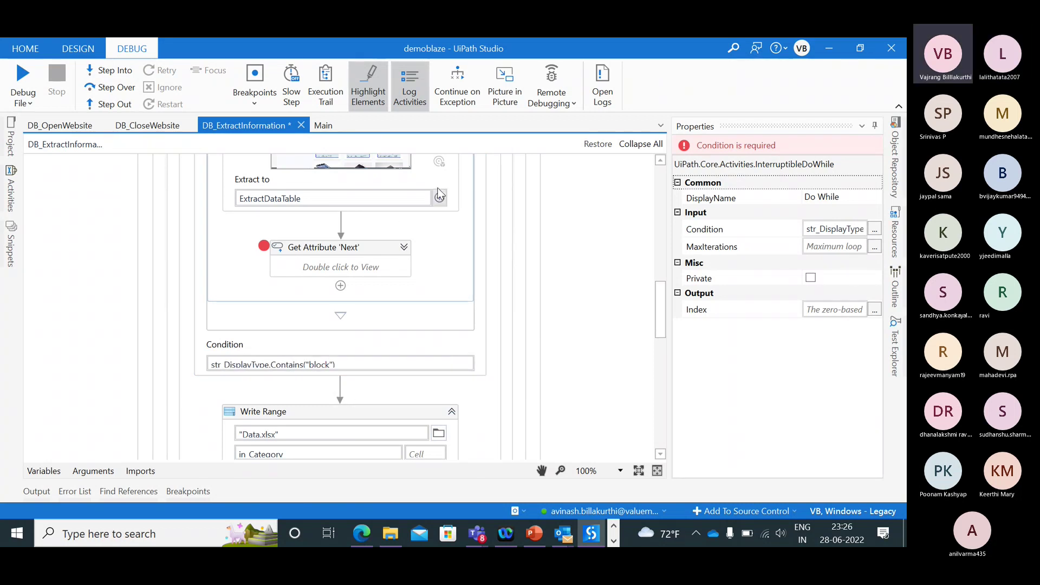
{"action": "scroll", "coordinate": [629, 322], "scroll_direction": "up", "scroll_amount": 2}
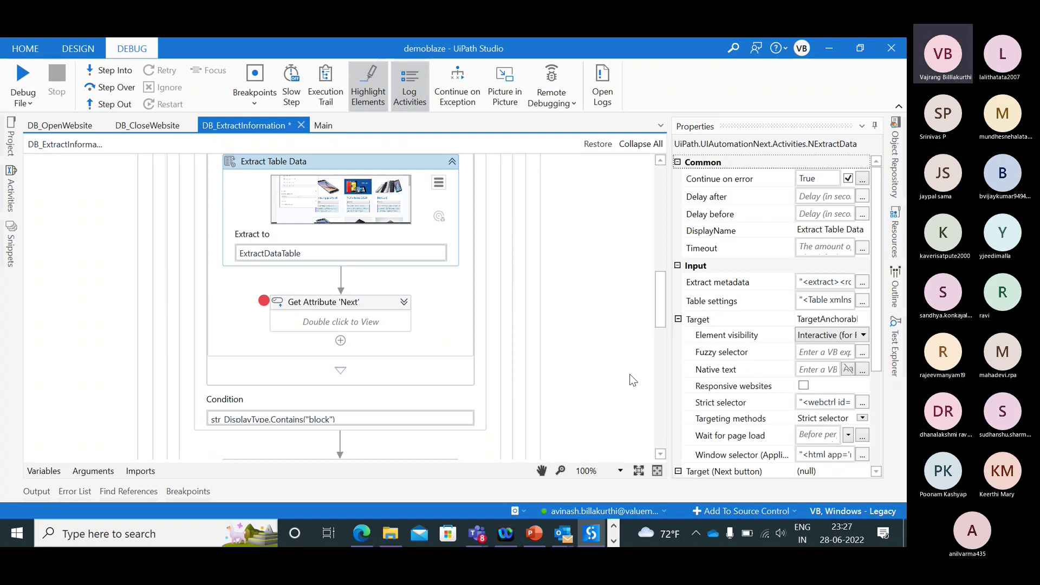
{"action": "left_click", "coordinate": [331, 303]}
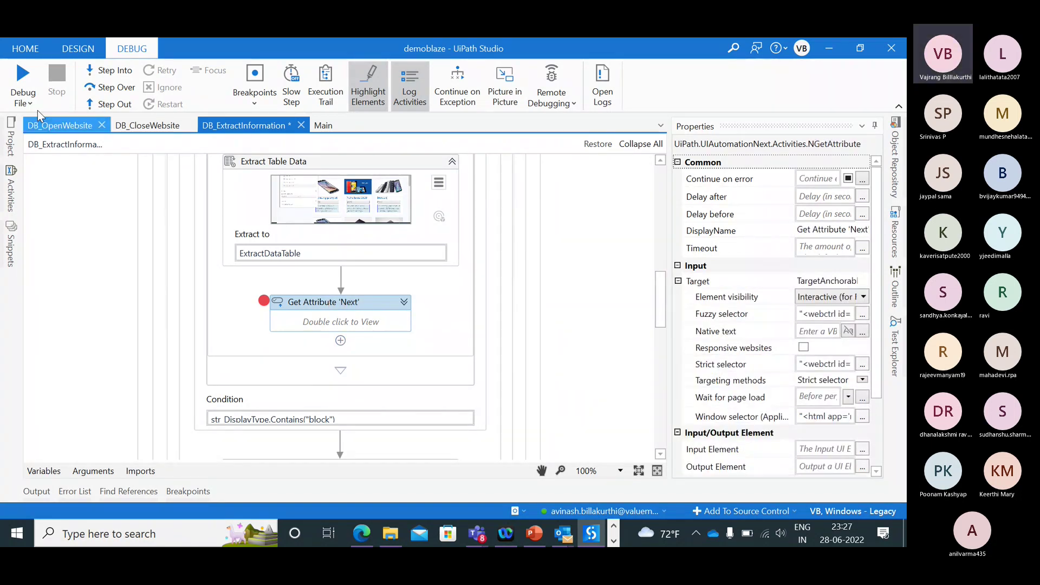
{"action": "left_click", "coordinate": [23, 87]}
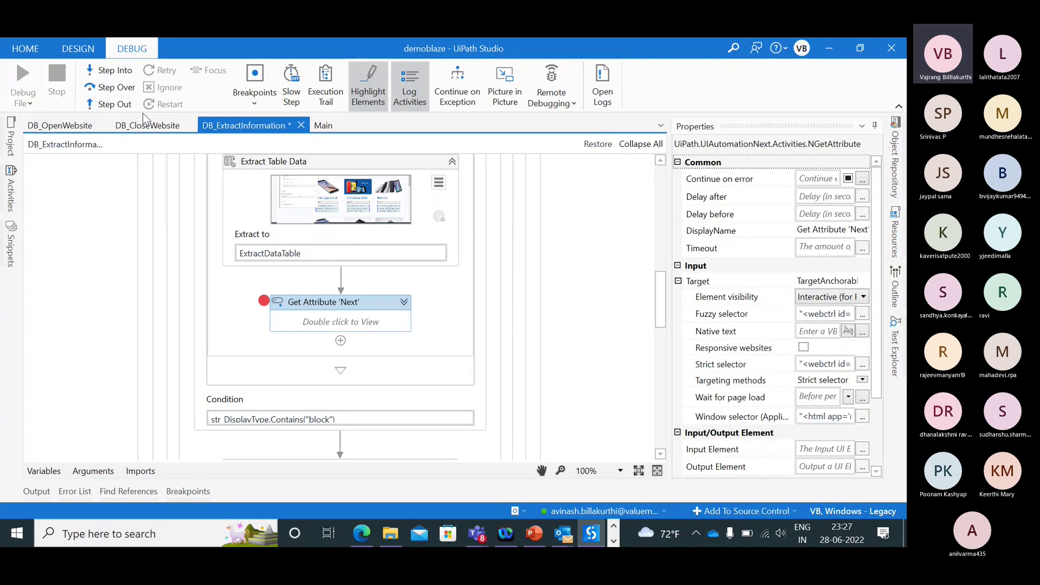
{"action": "left_click", "coordinate": [835, 50]}
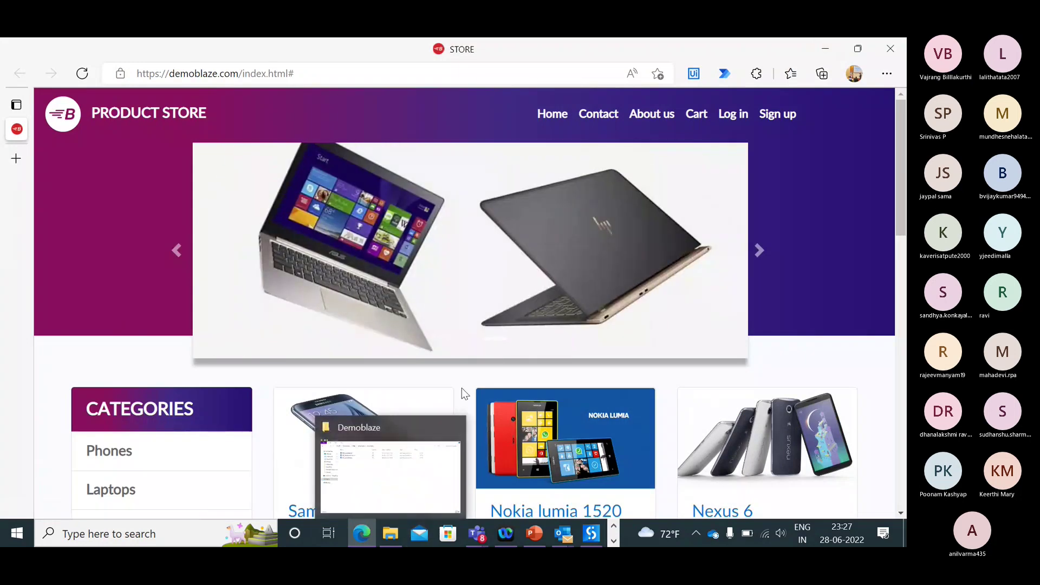
- Examine the phone listing and its paging buttons on the demoblaze page during the debug run
{"action": "scroll", "coordinate": [461, 388], "scroll_direction": "down", "scroll_amount": 7}
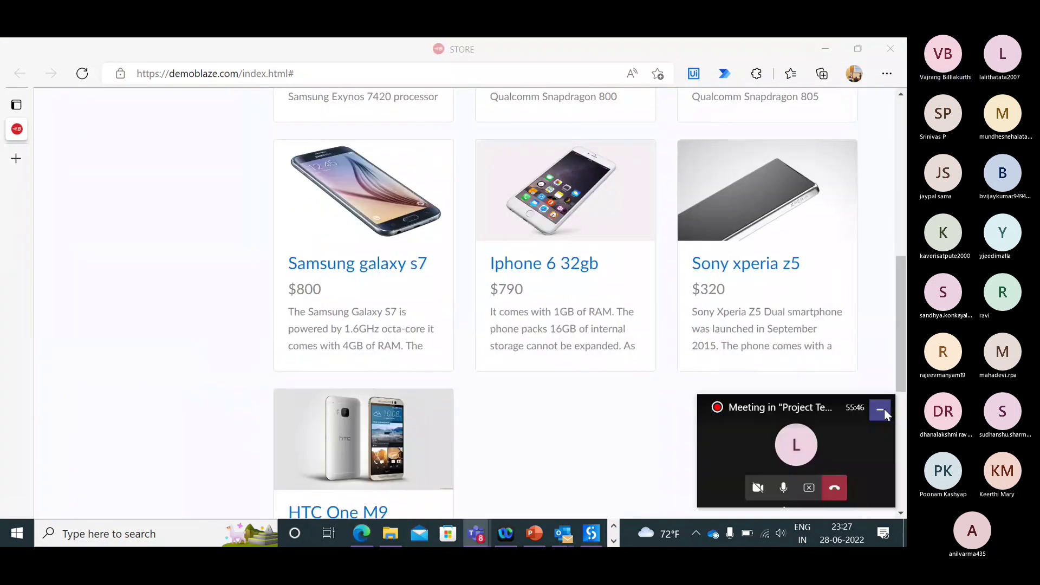
{"action": "scroll", "coordinate": [738, 434], "scroll_direction": "down", "scroll_amount": 4}
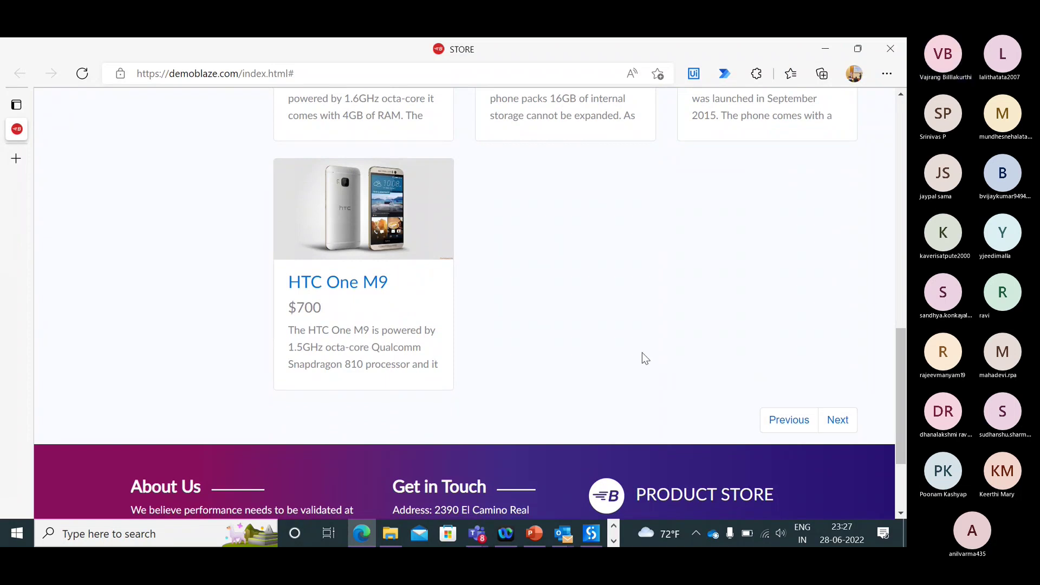
{"action": "scroll", "coordinate": [642, 352], "scroll_direction": "up", "scroll_amount": 11}
{"action": "scroll", "coordinate": [642, 354], "scroll_direction": "down", "scroll_amount": 3}
{"action": "scroll", "coordinate": [643, 359], "scroll_direction": "down", "scroll_amount": 5}
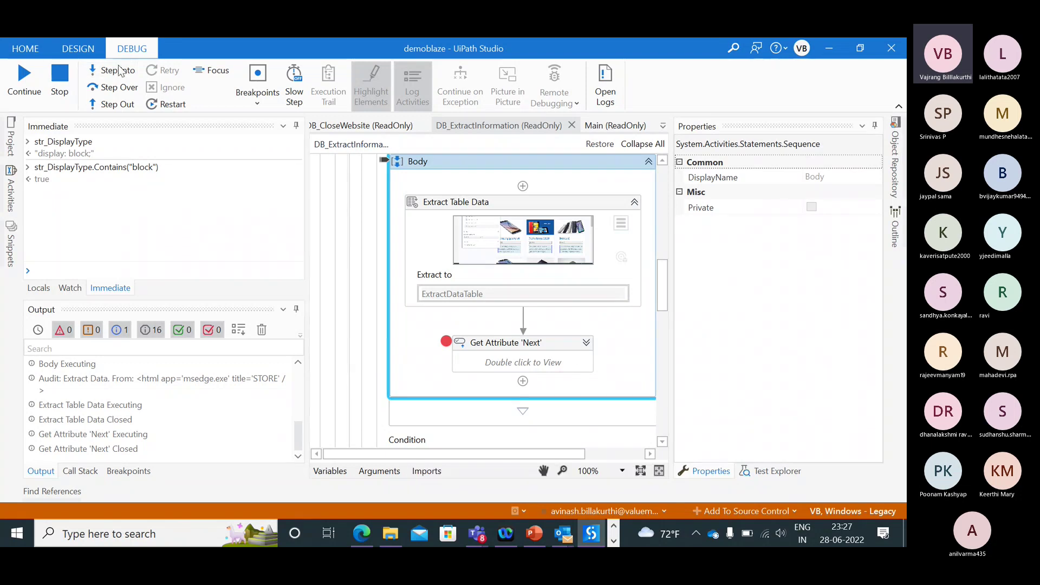
- Step through the Do While condition into the next Extract Table Data iteration, stop debugging, and check the Next button on the store page
{"action": "left_click", "coordinate": [113, 75]}
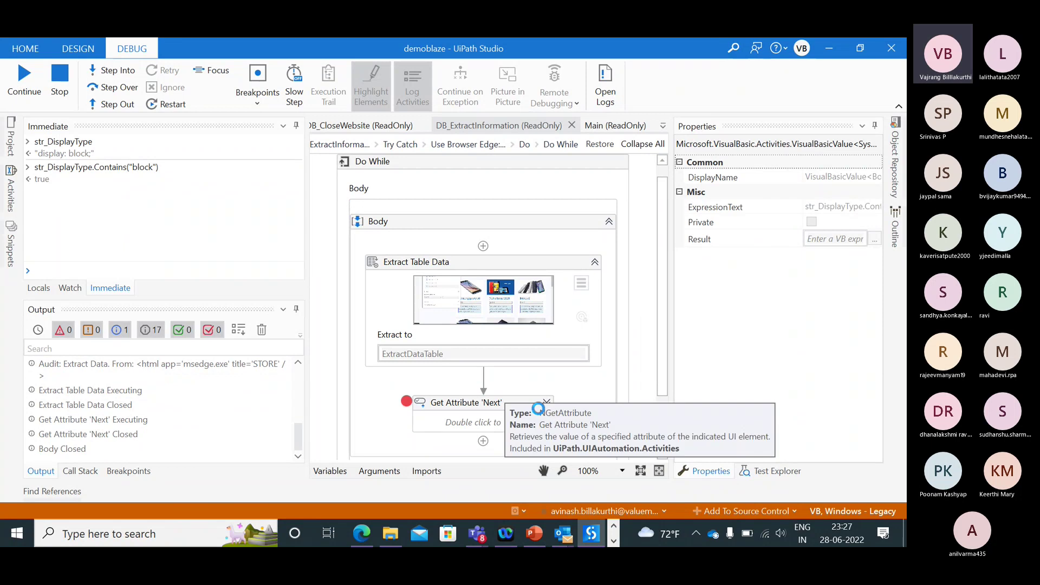
{"action": "left_click", "coordinate": [113, 76]}
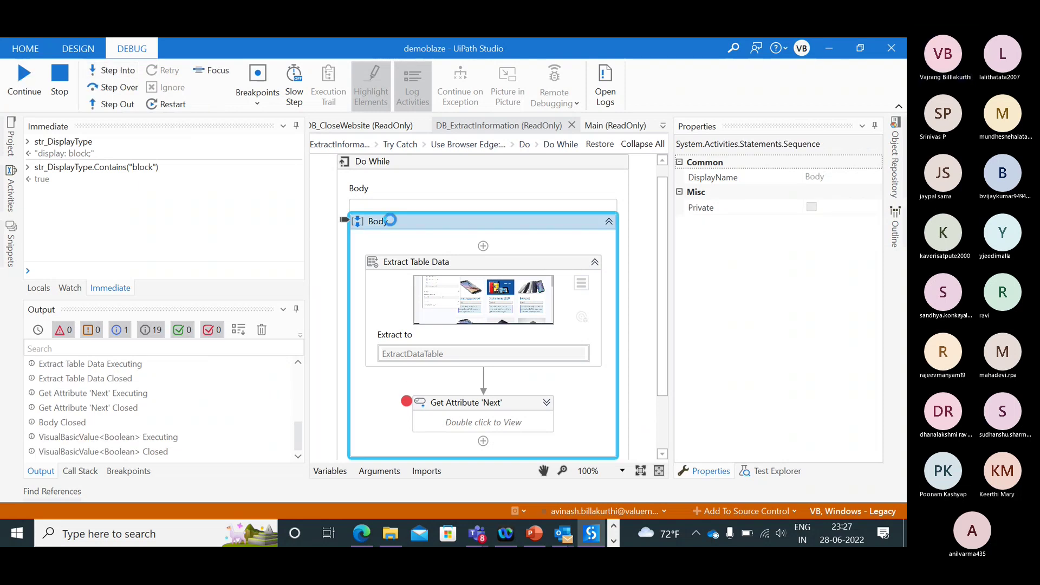
{"action": "left_click", "coordinate": [114, 76]}
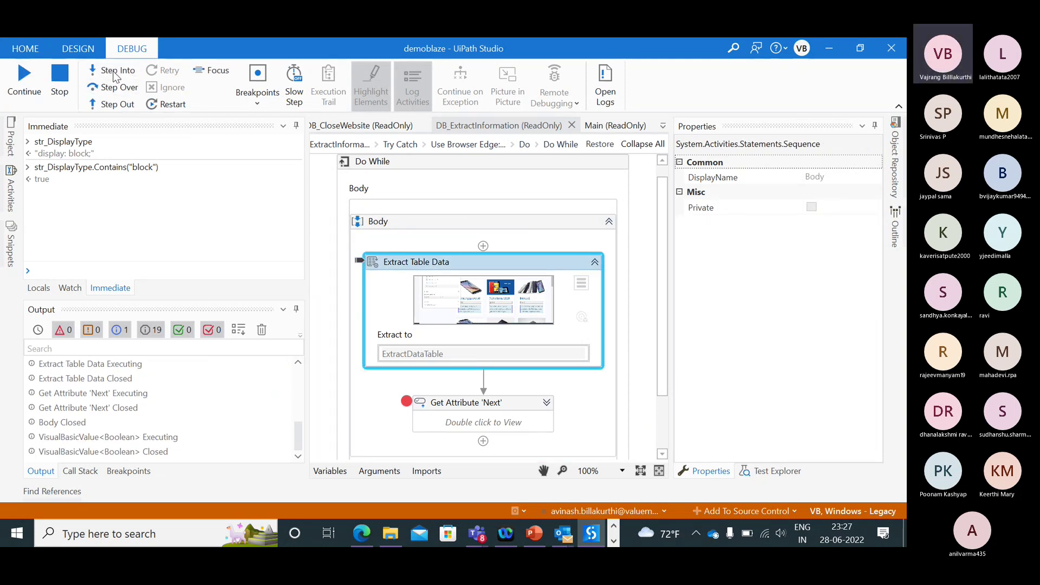
{"action": "left_click", "coordinate": [114, 76]}
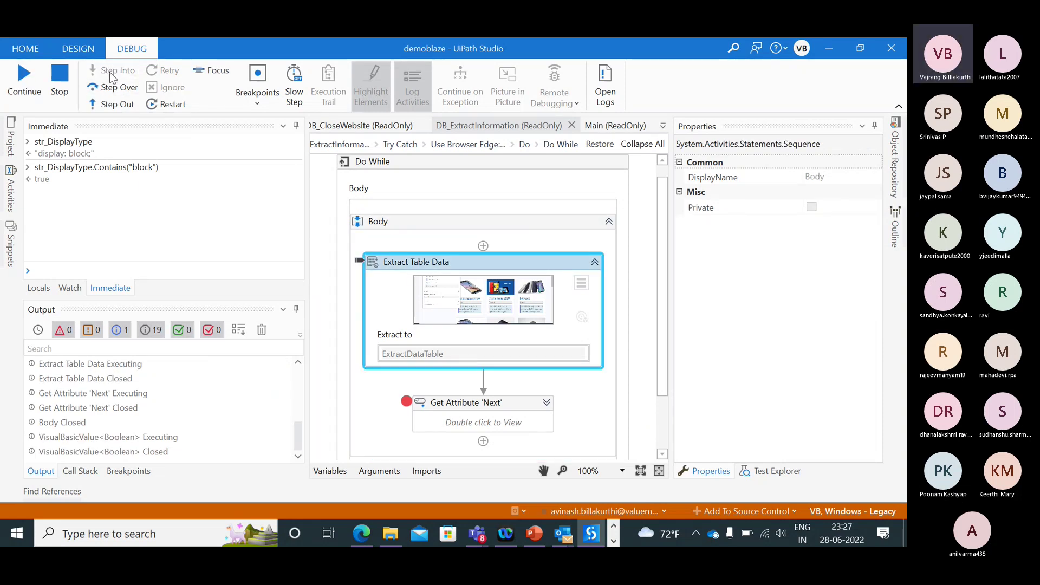
{"action": "left_click", "coordinate": [58, 87]}
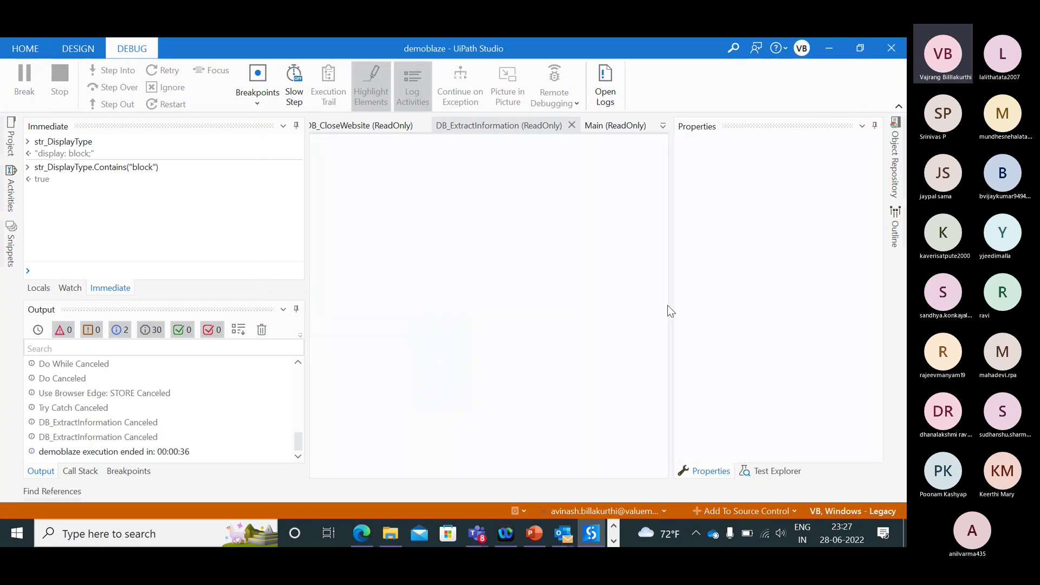
{"action": "left_click", "coordinate": [828, 48]}
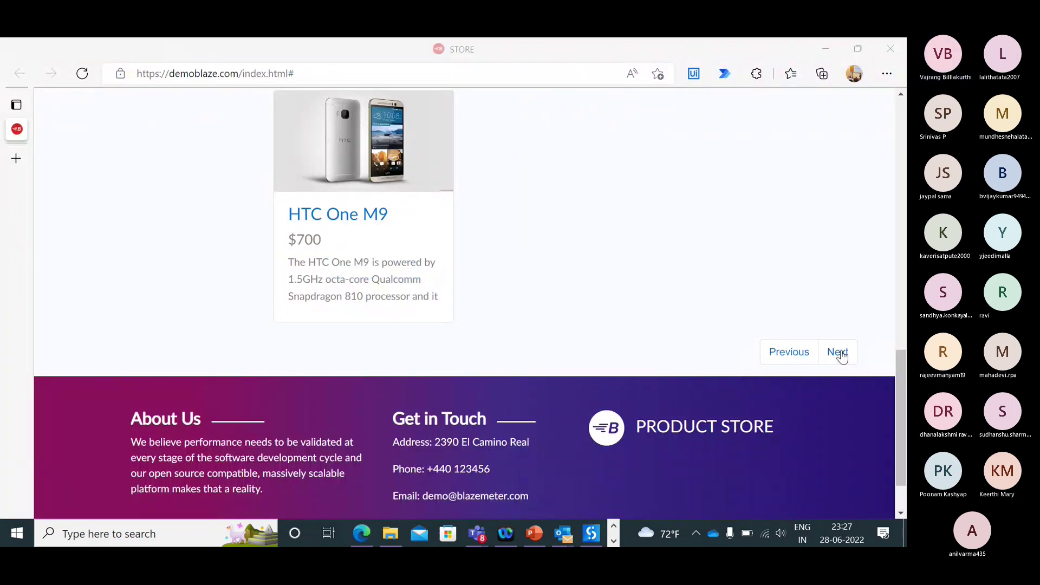
{"action": "left_click", "coordinate": [591, 534]}
- Add a Click activity below Get Attribute 'Next' in the Do While body
{"action": "scroll", "coordinate": [469, 363], "scroll_direction": "down", "scroll_amount": 2}
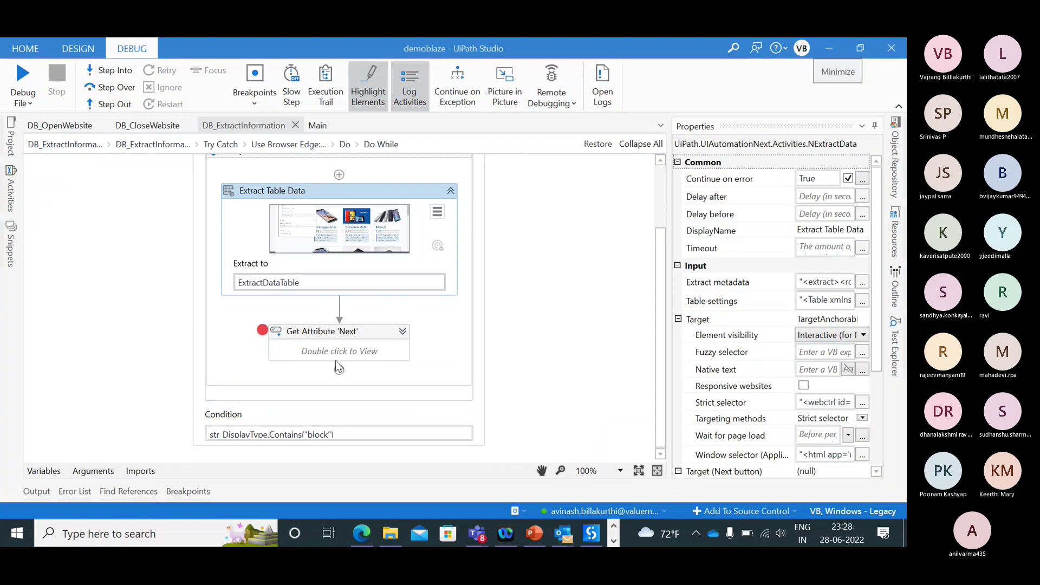
{"action": "left_click", "coordinate": [366, 369]}
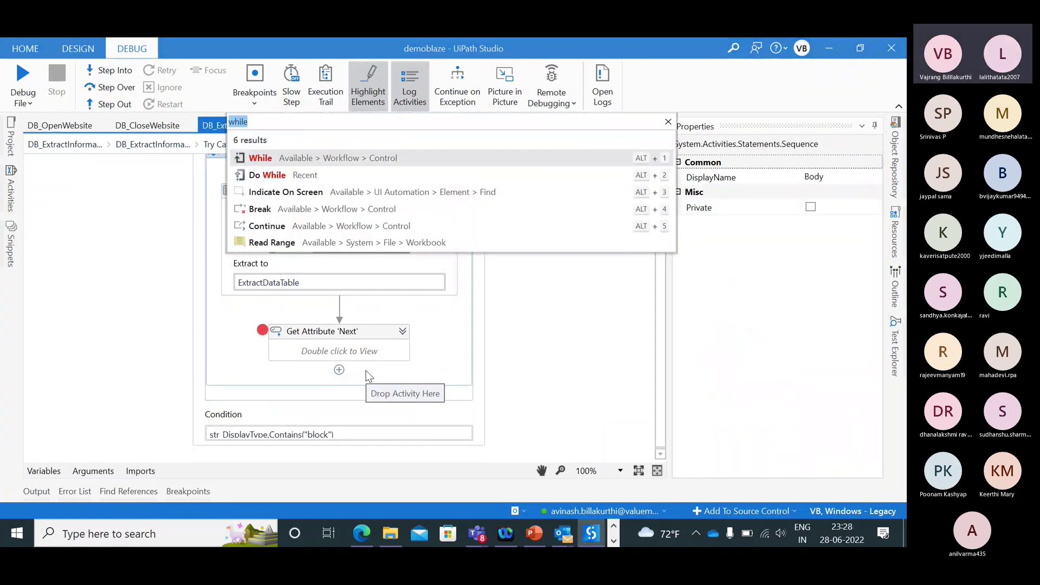
{"action": "type", "text": "click"}
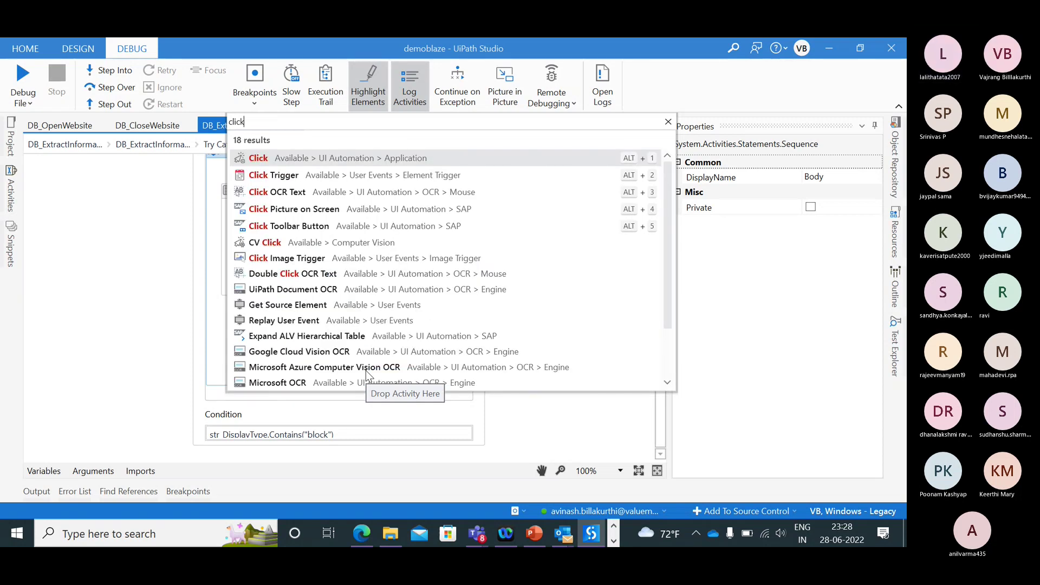
{"action": "key", "text": "Return"}
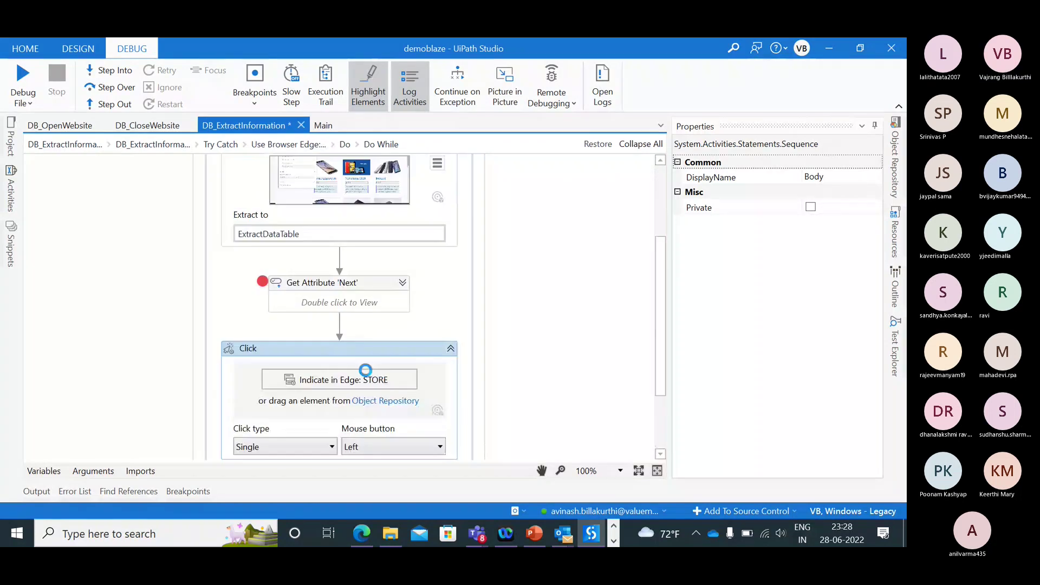
{"action": "left_click", "coordinate": [431, 315]}
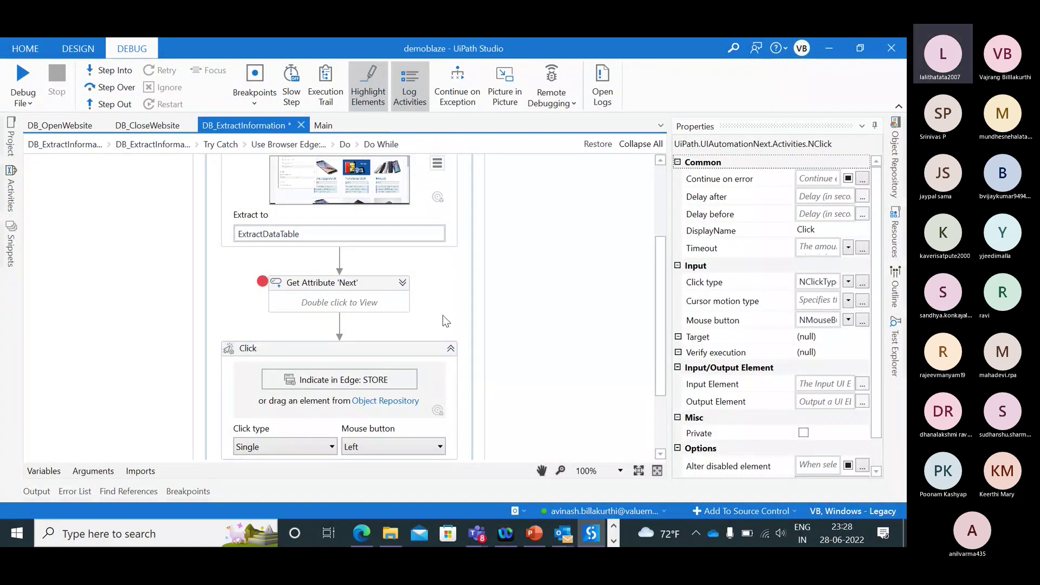
{"action": "scroll", "coordinate": [443, 315], "scroll_direction": "down", "scroll_amount": 2}
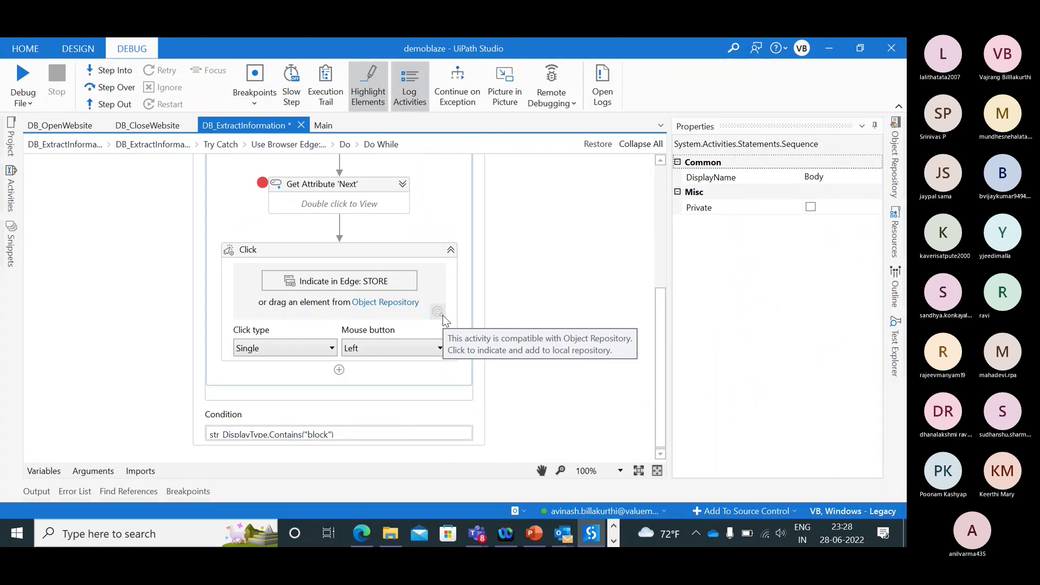
- Insert an If activity between Get Attribute 'Next' and Click, and move the Click into its Then sequence
{"action": "left_click", "coordinate": [340, 225]}
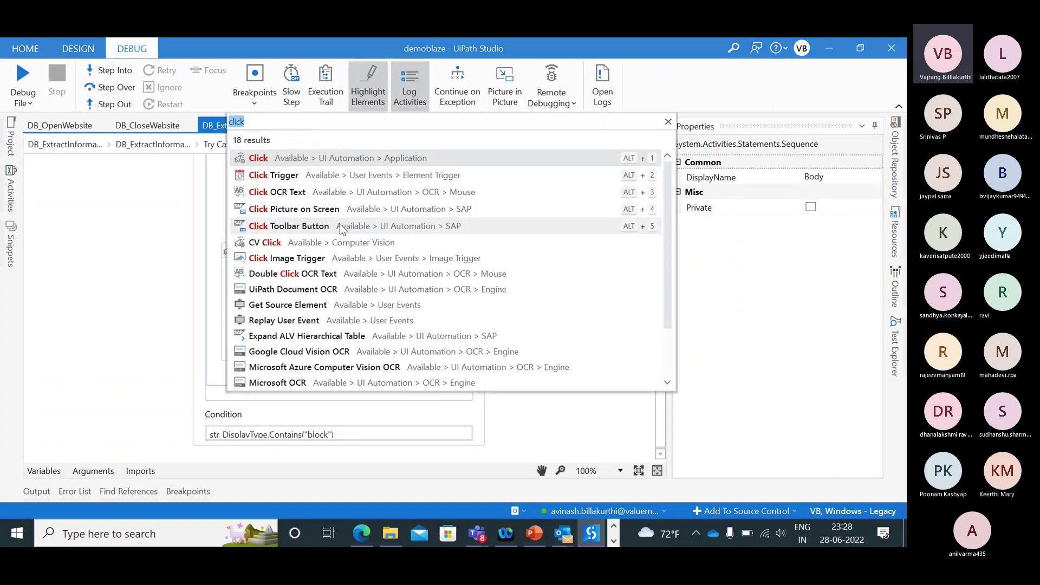
{"action": "type", "text": "if"}
{"action": "key", "text": "Return"}
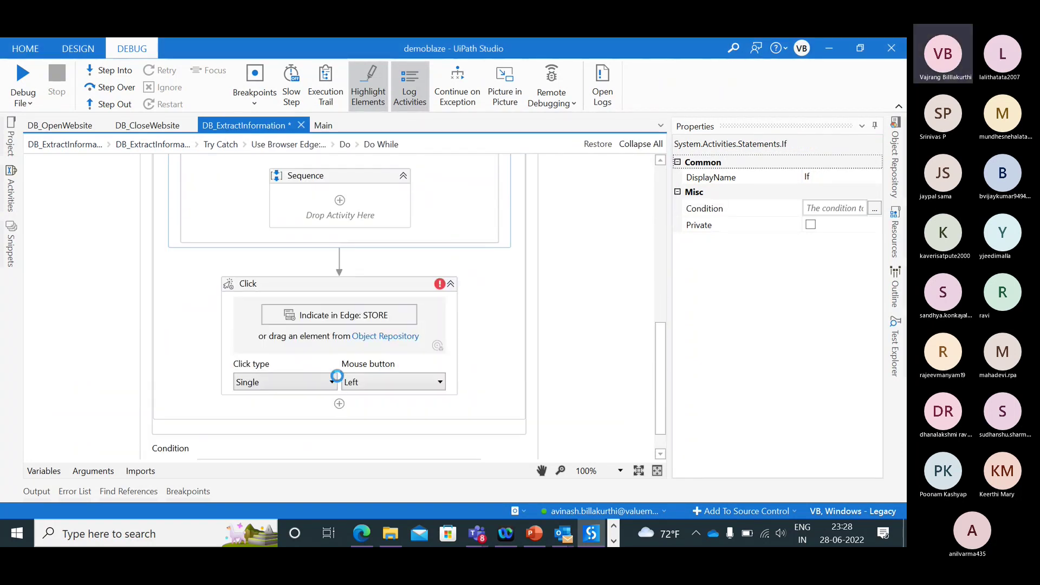
{"action": "left_click_drag", "start_coordinate": [361, 290], "coordinate": [449, 248]}
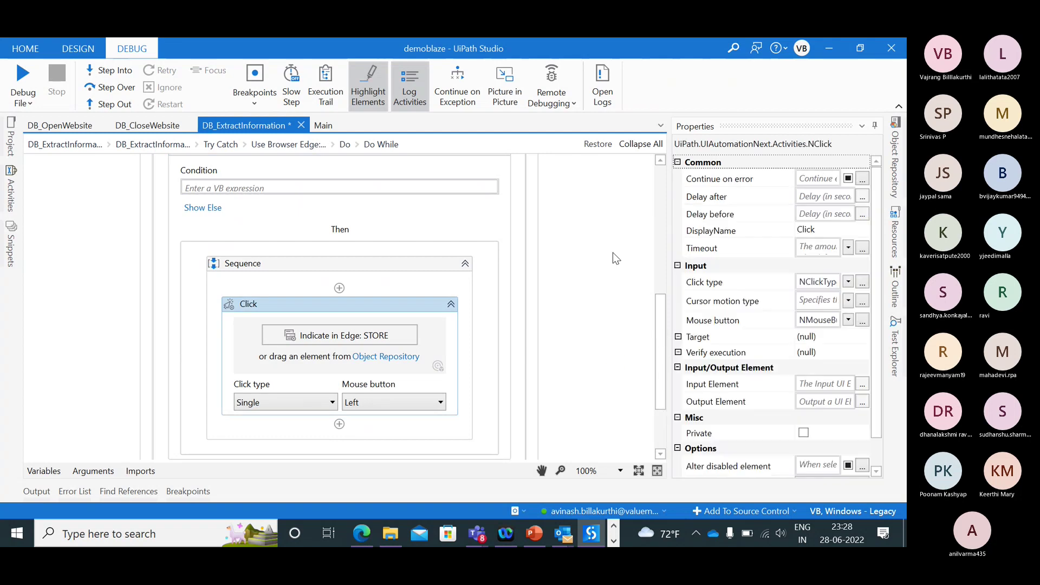
- Copy the Do While condition into the If activity, setting its condition to str_DisplayType.Contains("block")
{"action": "scroll", "coordinate": [348, 173], "scroll_direction": "down", "scroll_amount": 3}
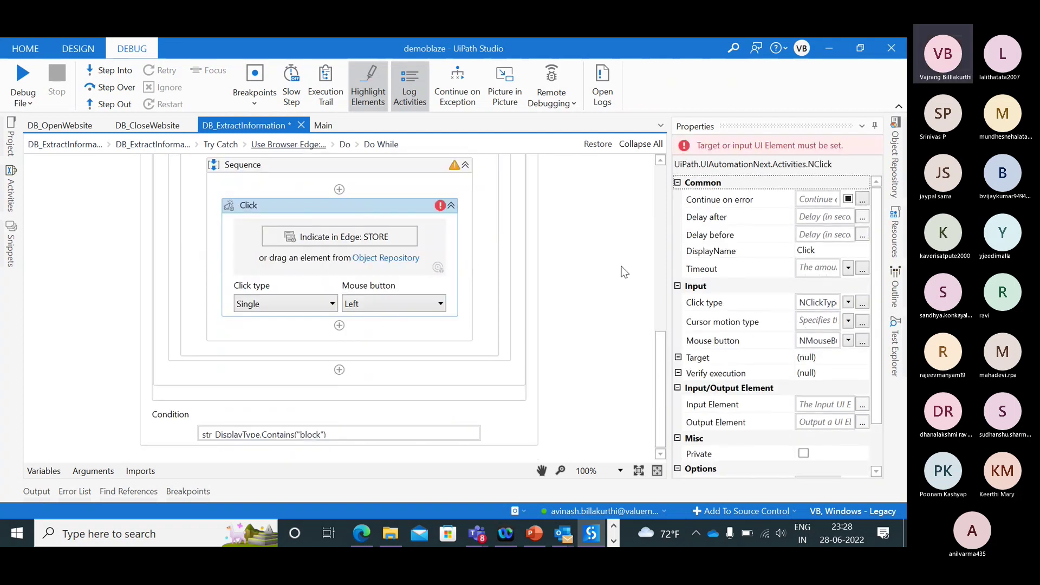
{"action": "scroll", "coordinate": [623, 272], "scroll_direction": "up", "scroll_amount": 10}
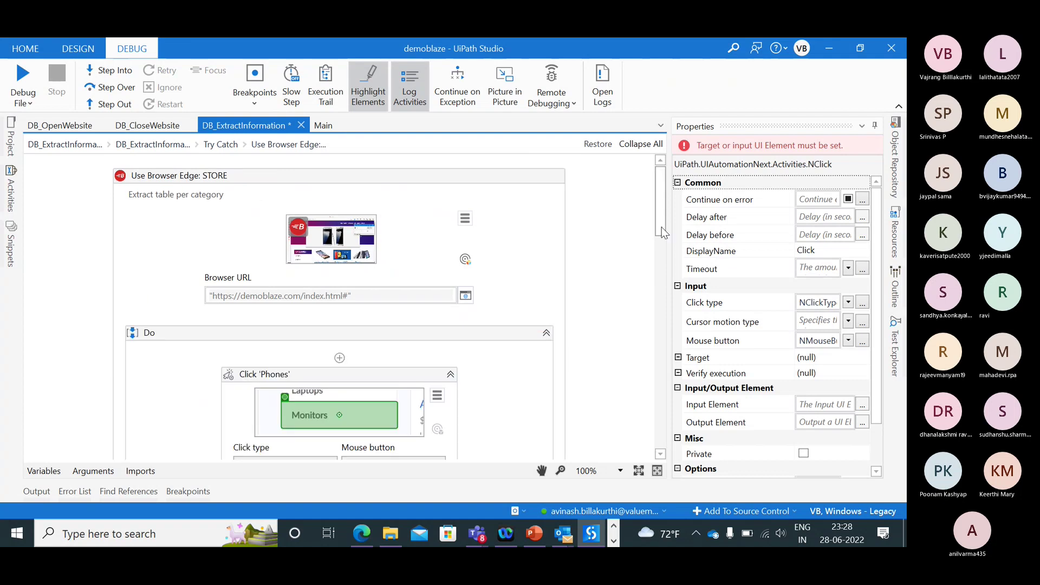
{"action": "left_click_drag", "start_coordinate": [662, 228], "coordinate": [658, 438]}
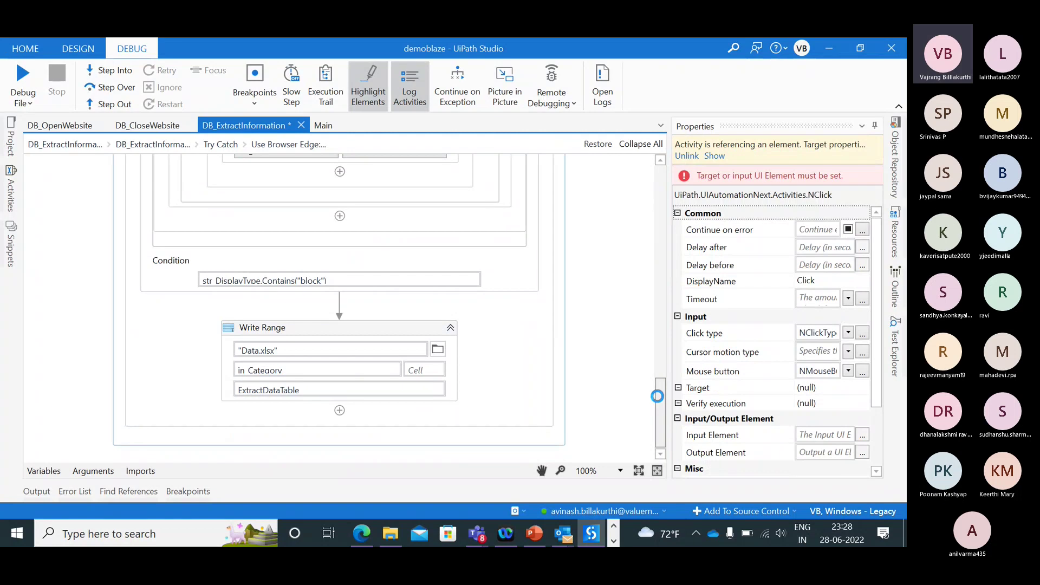
{"action": "scroll", "coordinate": [657, 396], "scroll_direction": "up", "scroll_amount": 3}
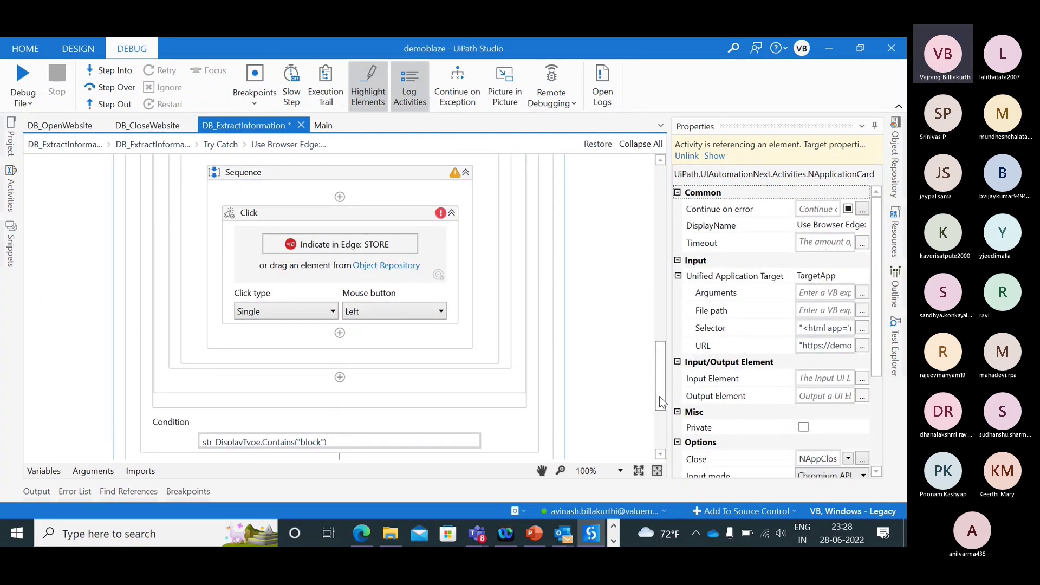
{"action": "mouse_move", "coordinate": [661, 395]}
{"action": "left_mouse_down"}
{"action": "mouse_move", "coordinate": [661, 377]}
{"action": "mouse_move", "coordinate": [660, 407]}
{"action": "left_mouse_up"}
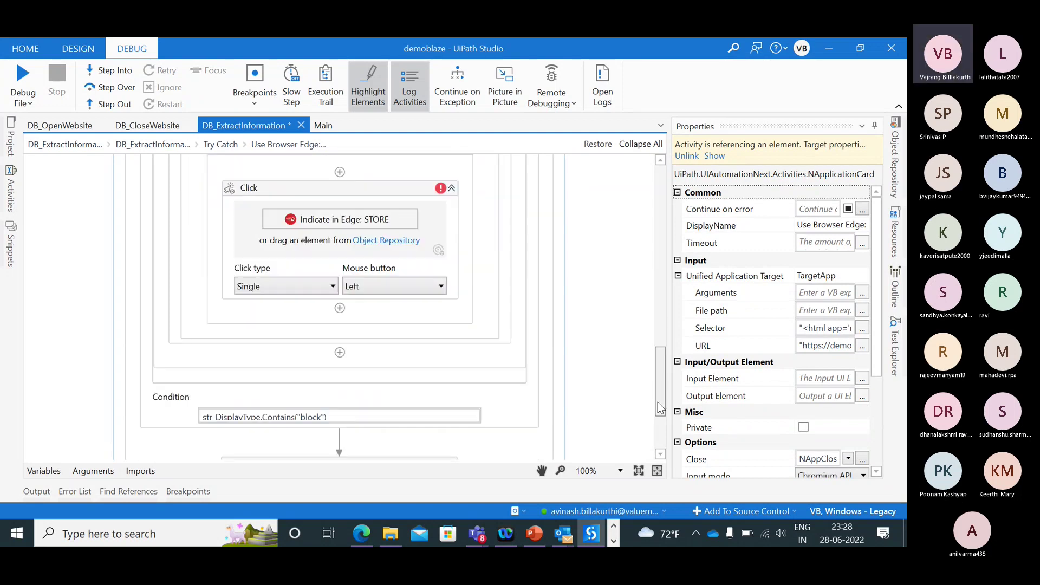
{"action": "left_click", "coordinate": [340, 416]}
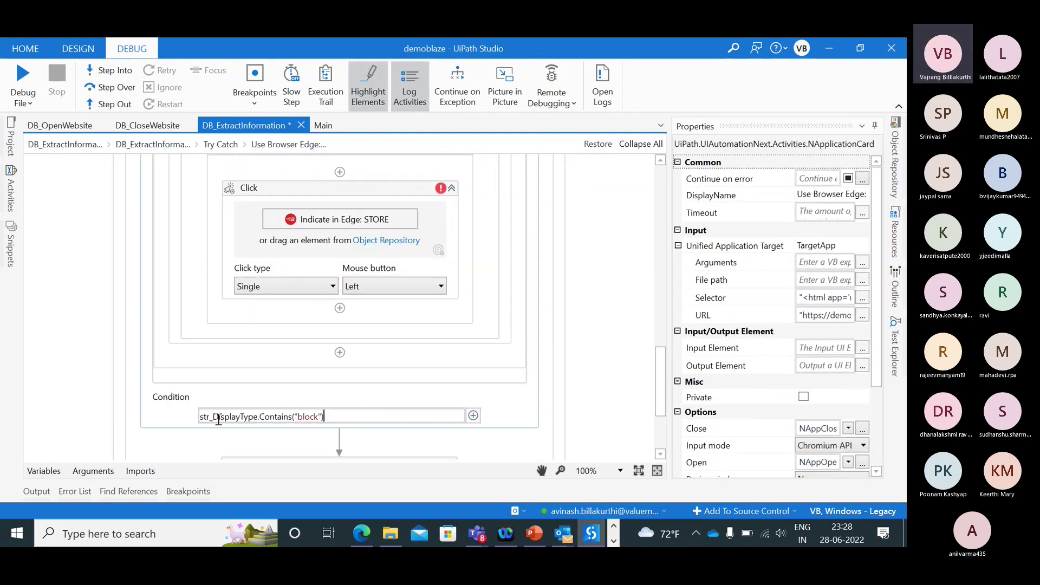
{"action": "left_click", "coordinate": [185, 421]}
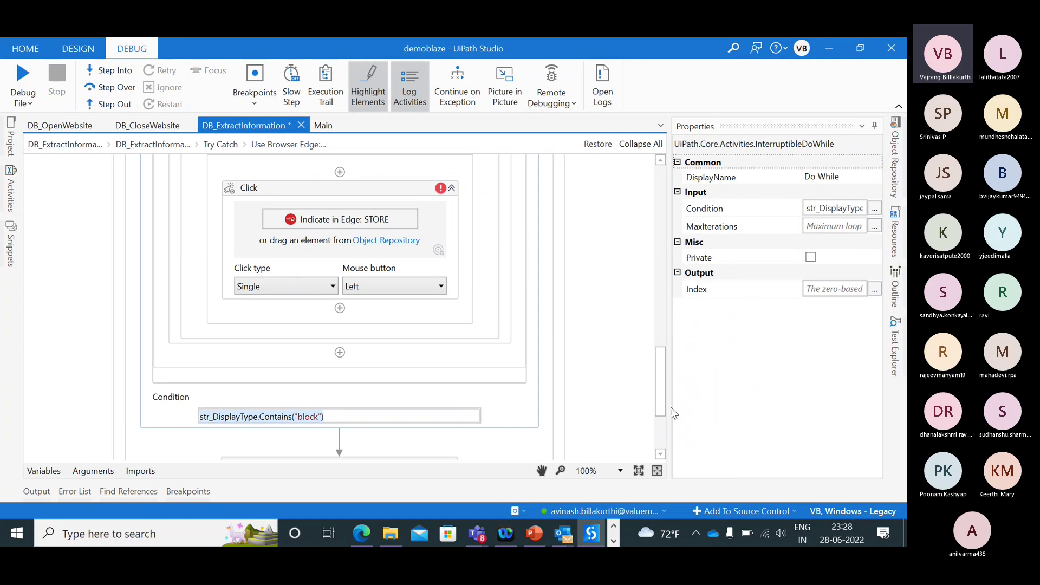
{"action": "left_click_drag", "start_coordinate": [660, 404], "coordinate": [654, 353]}
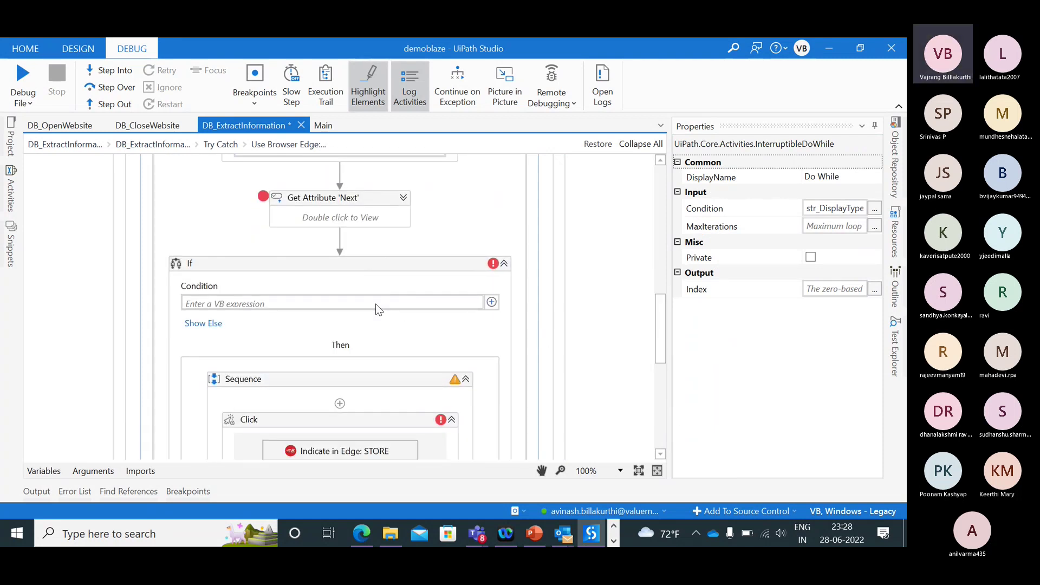
{"action": "left_click", "coordinate": [388, 302]}
{"action": "type", "text": "str_DisplayType.Contains(\"block\")"}
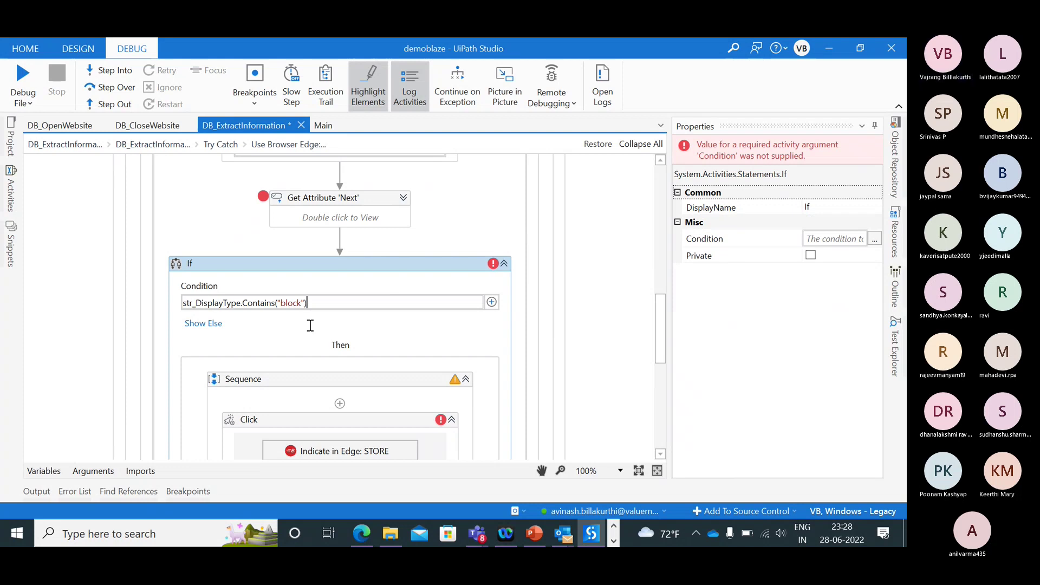
{"action": "key", "text": "ctrl+space"}
- Indicate the Next button on the store page as the target of the Click activity inside the If's Then sequence
{"action": "scroll", "coordinate": [339, 325], "scroll_direction": "down", "scroll_amount": 2}
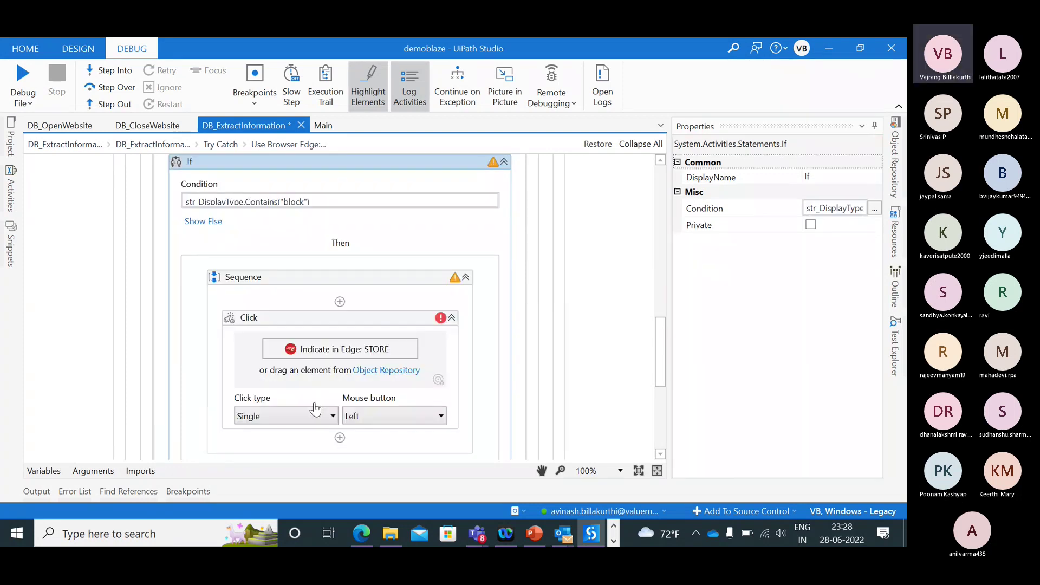
{"action": "left_click", "coordinate": [326, 351]}
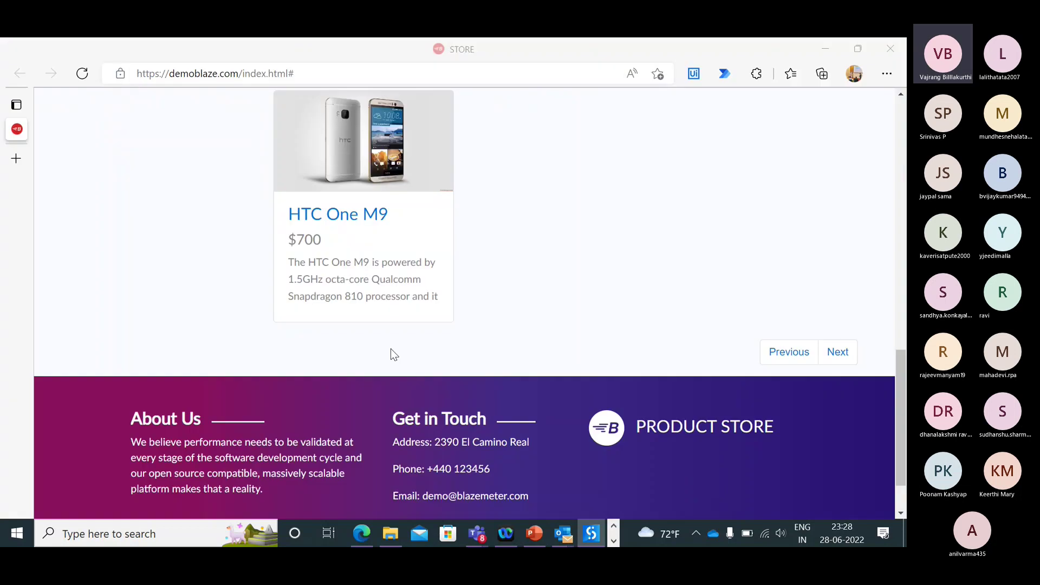
{"action": "left_click", "coordinate": [842, 355]}
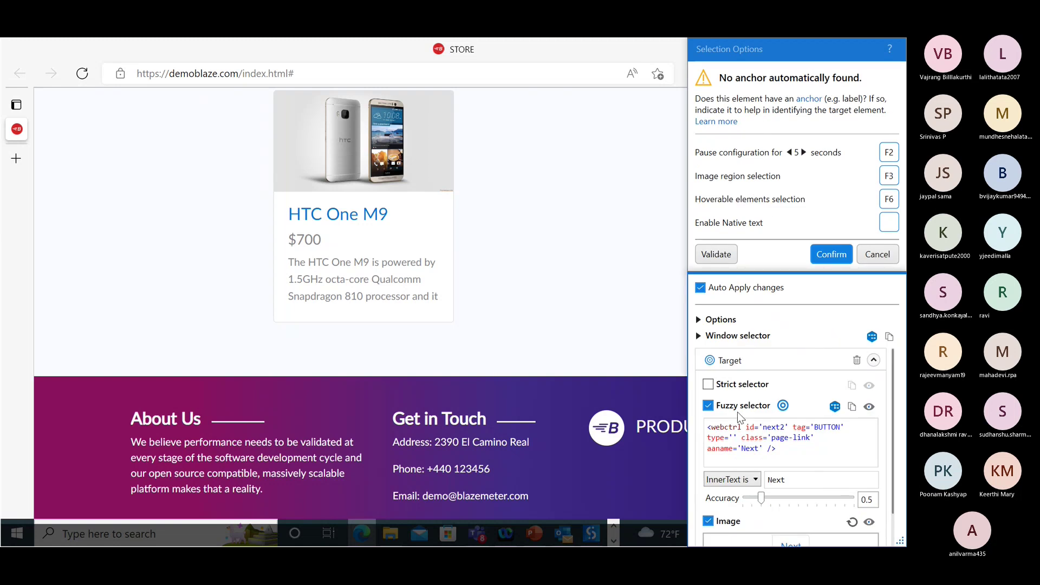
- Limit the Next button's targeting methods to the strict selector, disabling the fuzzy selector and image, and confirm the selection
{"action": "left_click", "coordinate": [709, 407]}
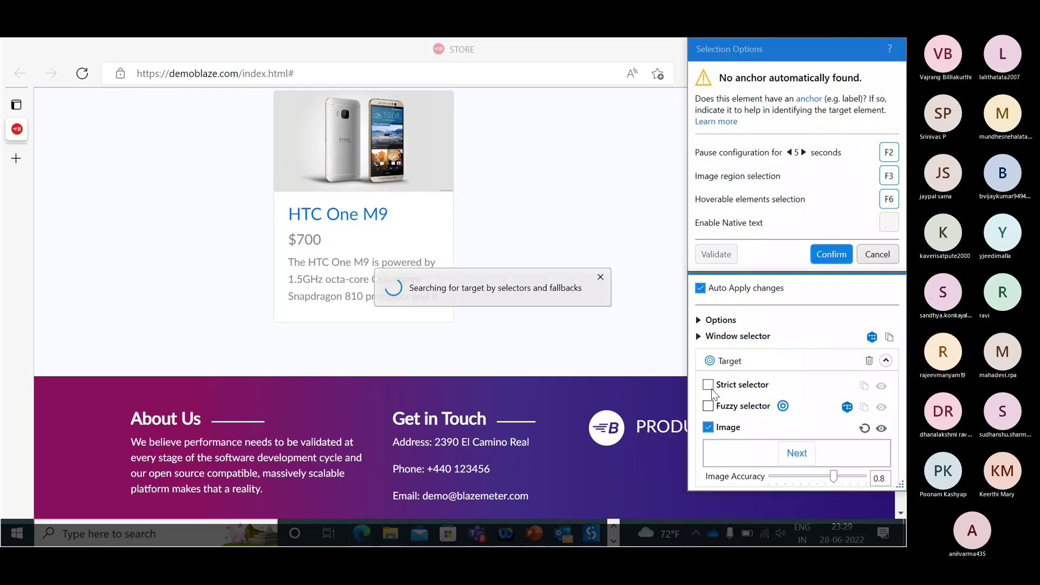
{"action": "left_click", "coordinate": [708, 427]}
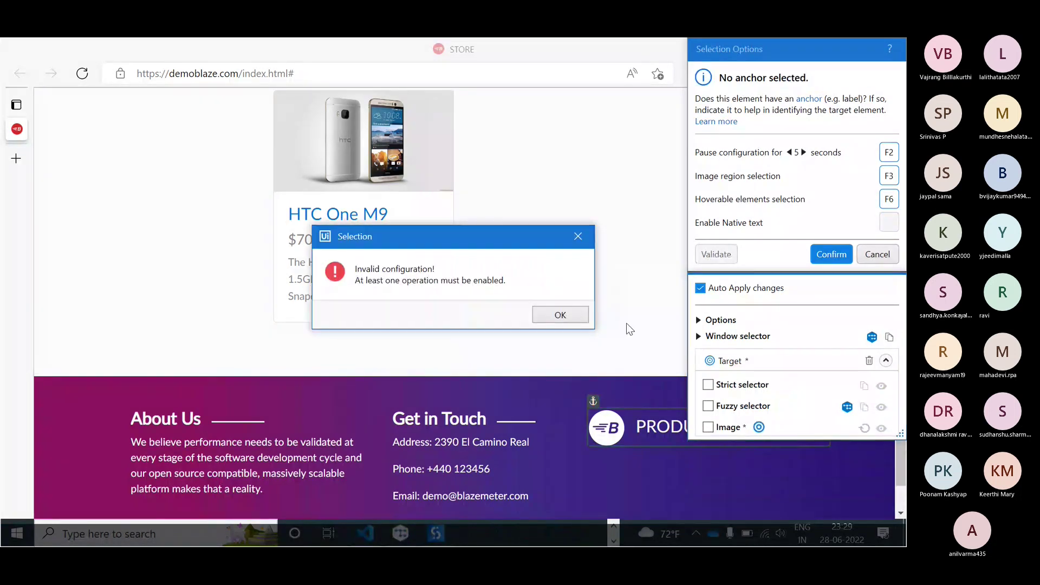
{"action": "left_click", "coordinate": [580, 314]}
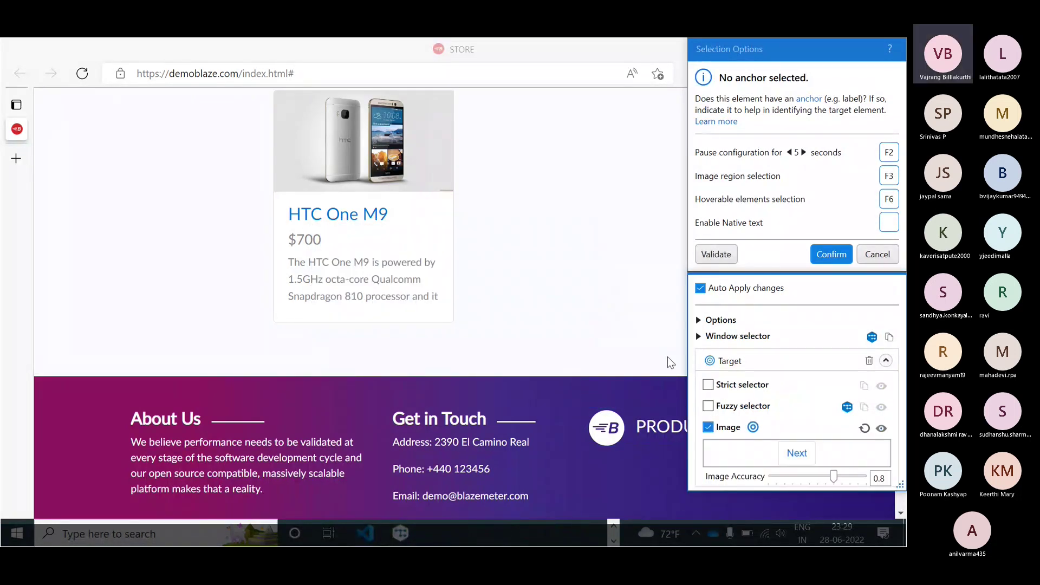
{"action": "left_click", "coordinate": [708, 385]}
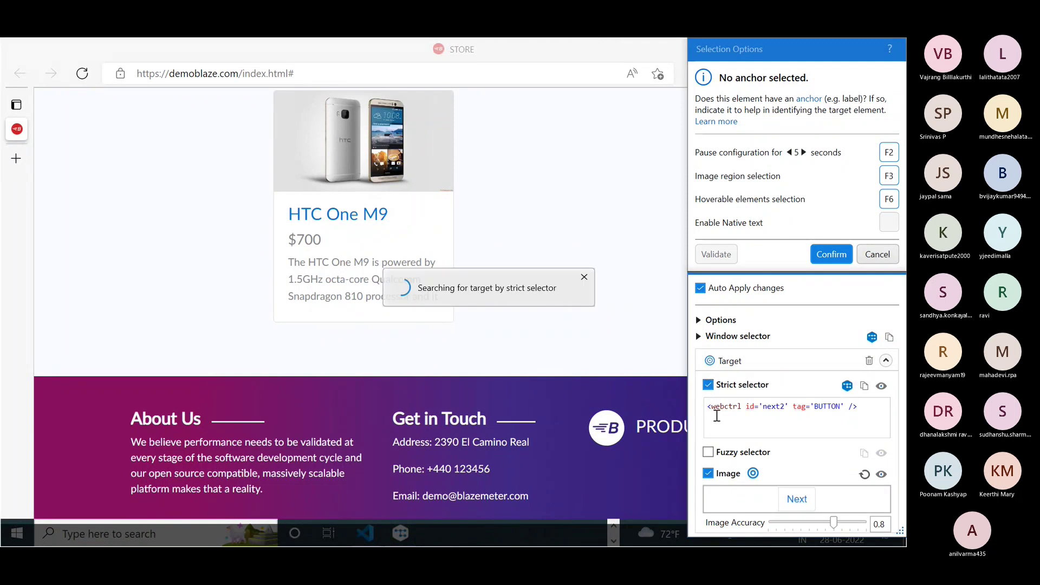
{"action": "left_click", "coordinate": [709, 476]}
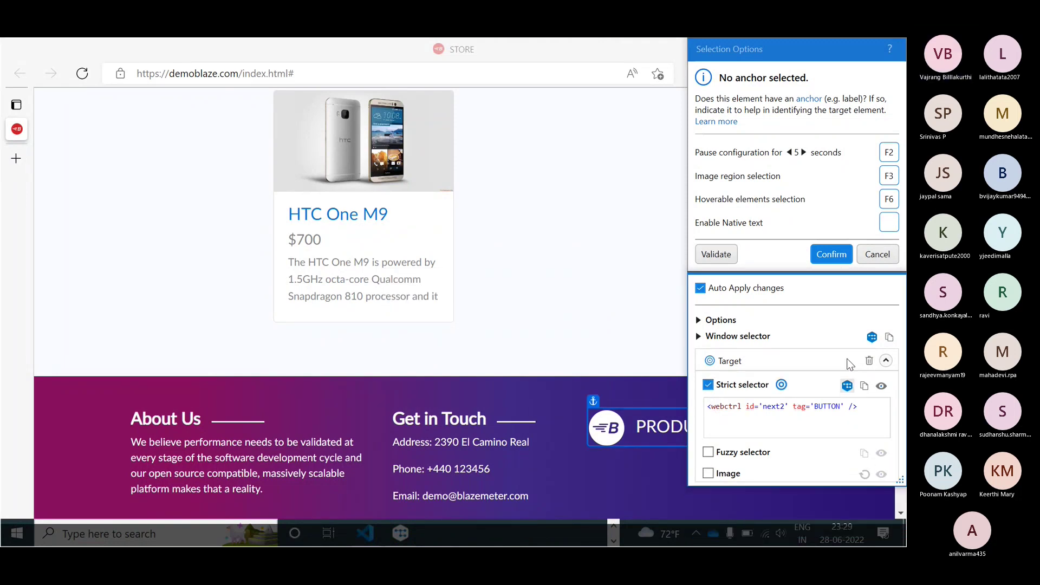
{"action": "left_click", "coordinate": [831, 254]}
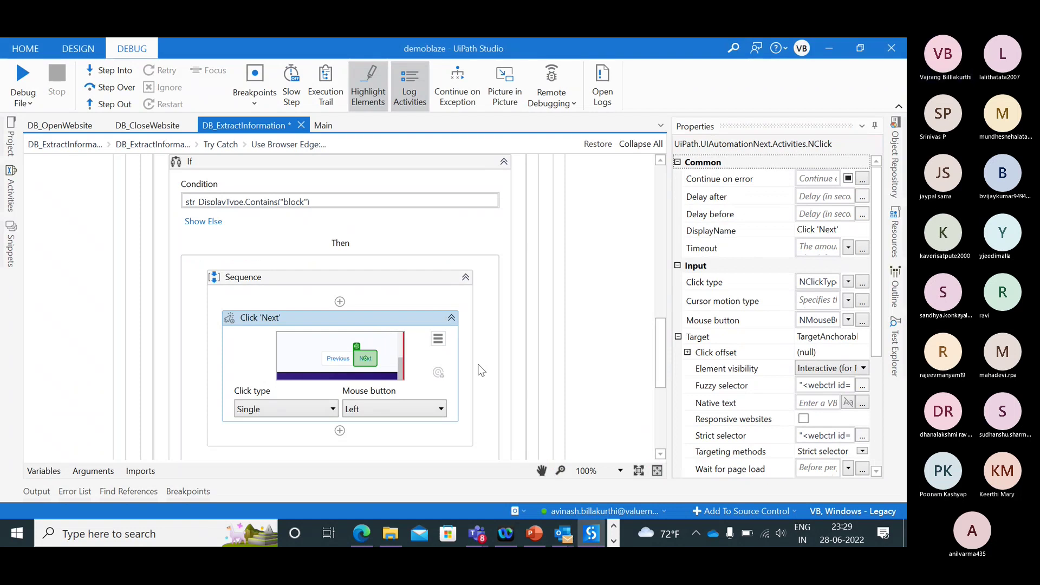
- Review the Do While body from Click 'Next' and the loop condition up to Get Attribute 'Next', and collapse the If activity
{"action": "scroll", "coordinate": [488, 379], "scroll_direction": "down", "scroll_amount": 2}
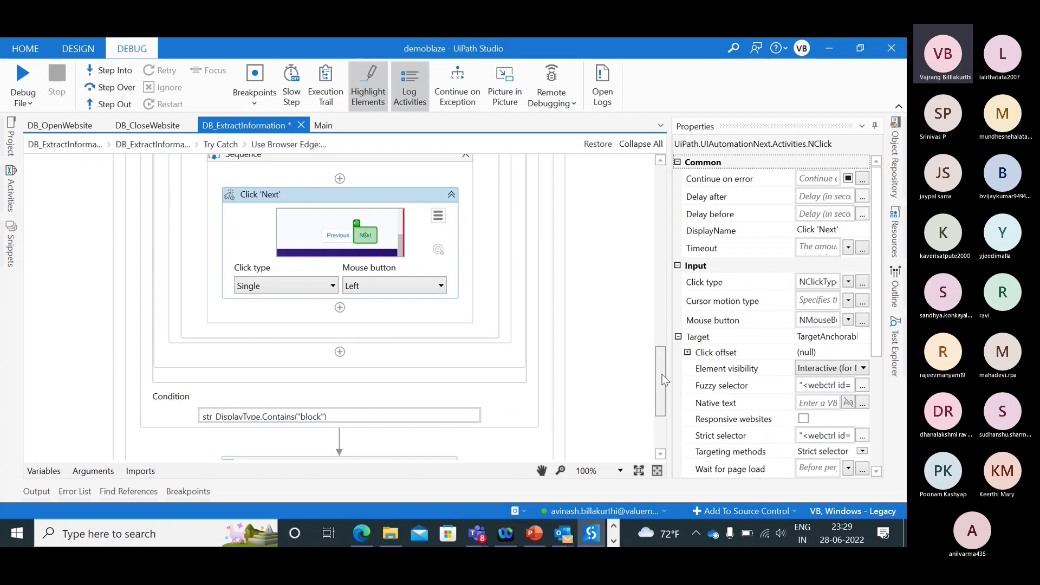
{"action": "left_click_drag", "start_coordinate": [664, 379], "coordinate": [664, 356]}
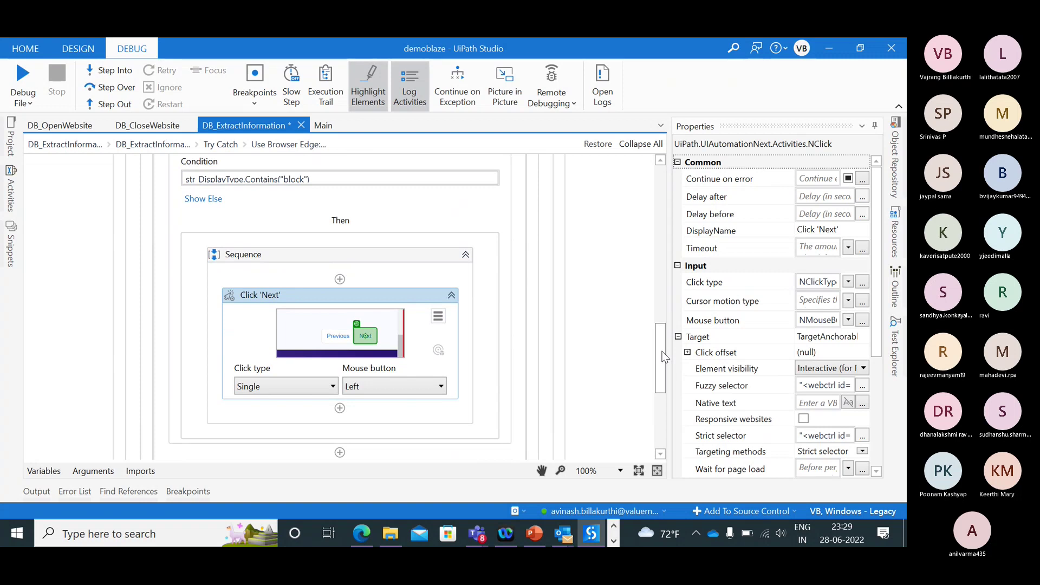
{"action": "left_click_drag", "start_coordinate": [664, 356], "coordinate": [656, 311]}
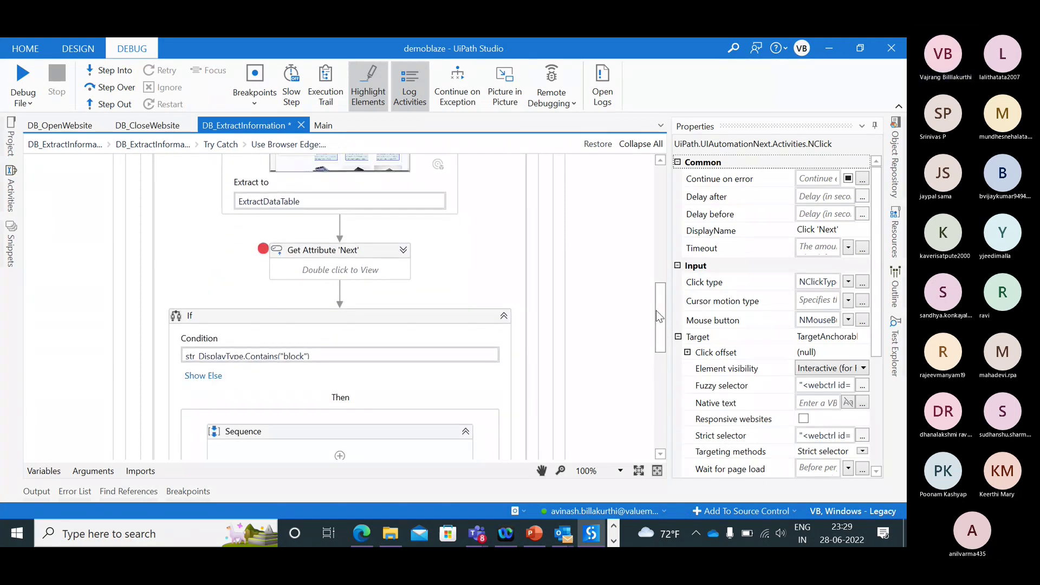
{"action": "left_click", "coordinate": [504, 316]}
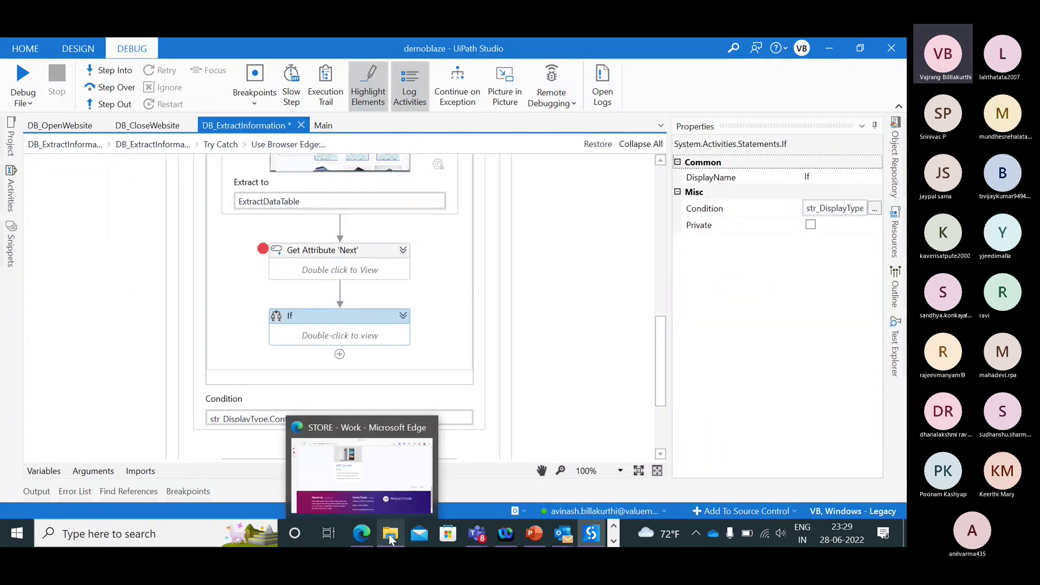
- Check the demoblaze project folder in File Explorer, return to UiPath Studio, and expand the If activity
{"action": "mouse_move", "coordinate": [389, 538]}
{"action": "left_click", "coordinate": [378, 488]}
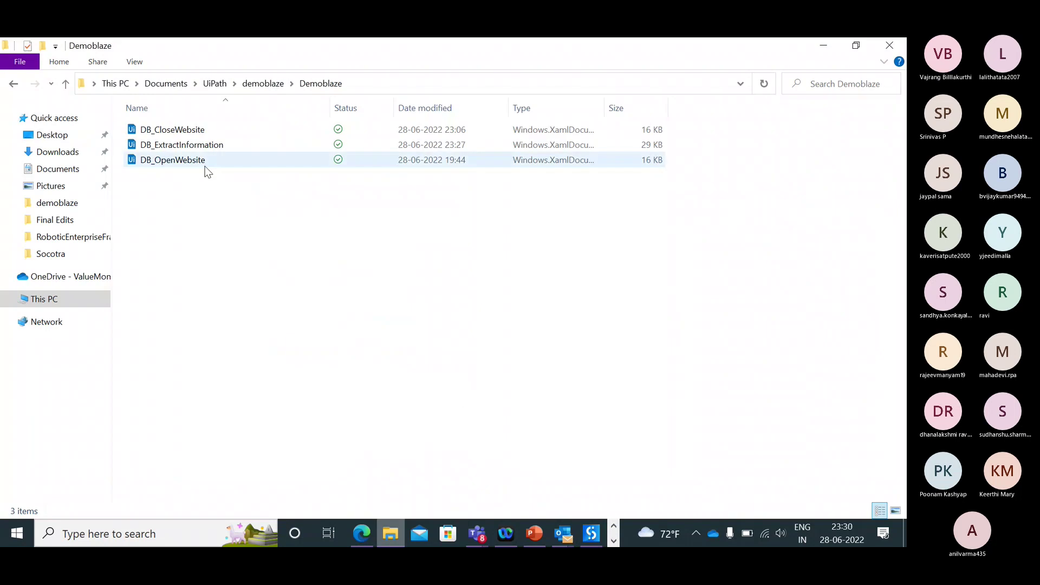
{"action": "left_click", "coordinate": [264, 84]}
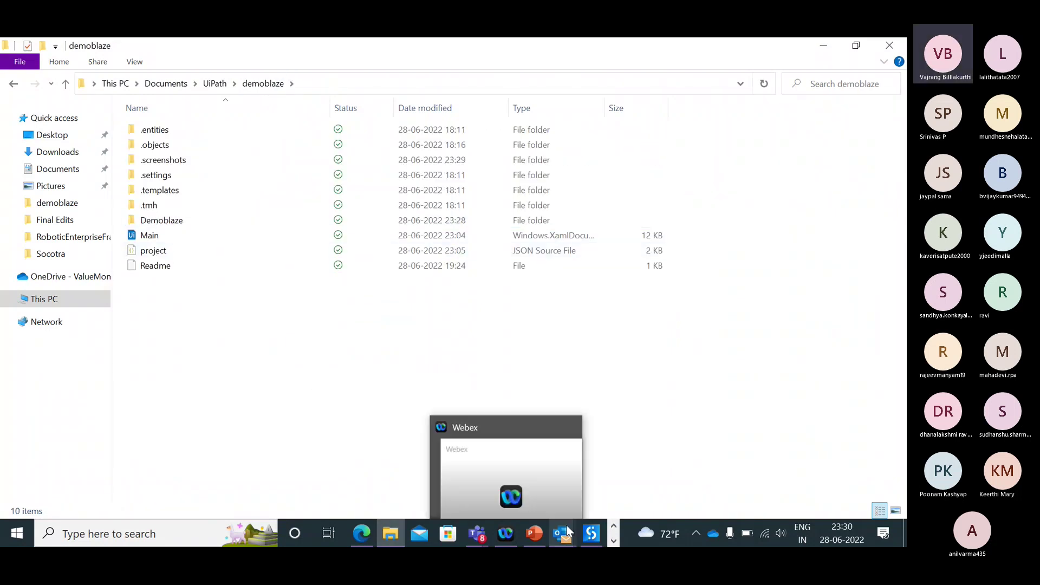
{"action": "mouse_move", "coordinate": [593, 536]}
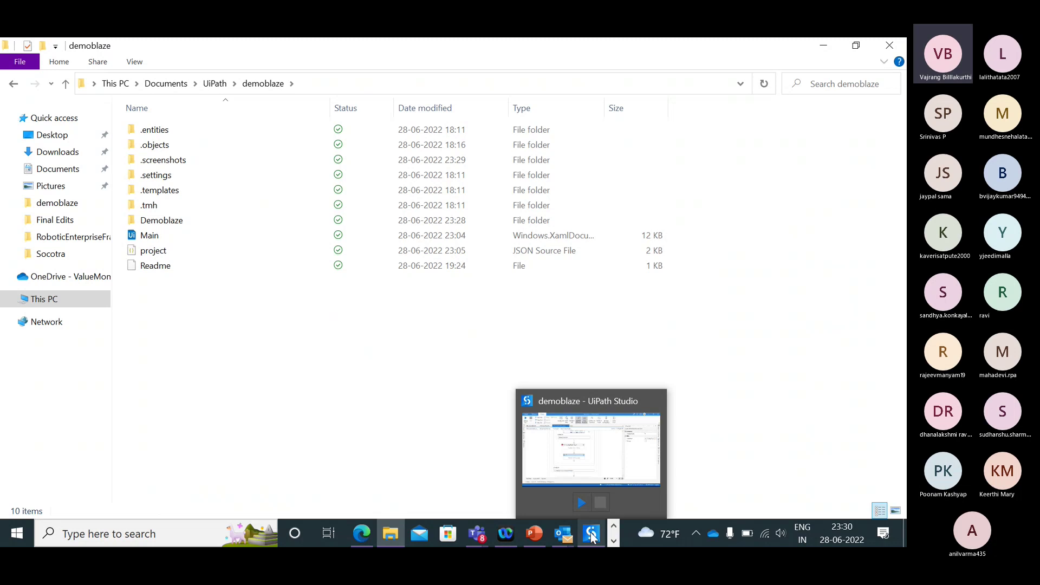
{"action": "left_click", "coordinate": [584, 462]}
{"action": "left_click", "coordinate": [402, 316]}
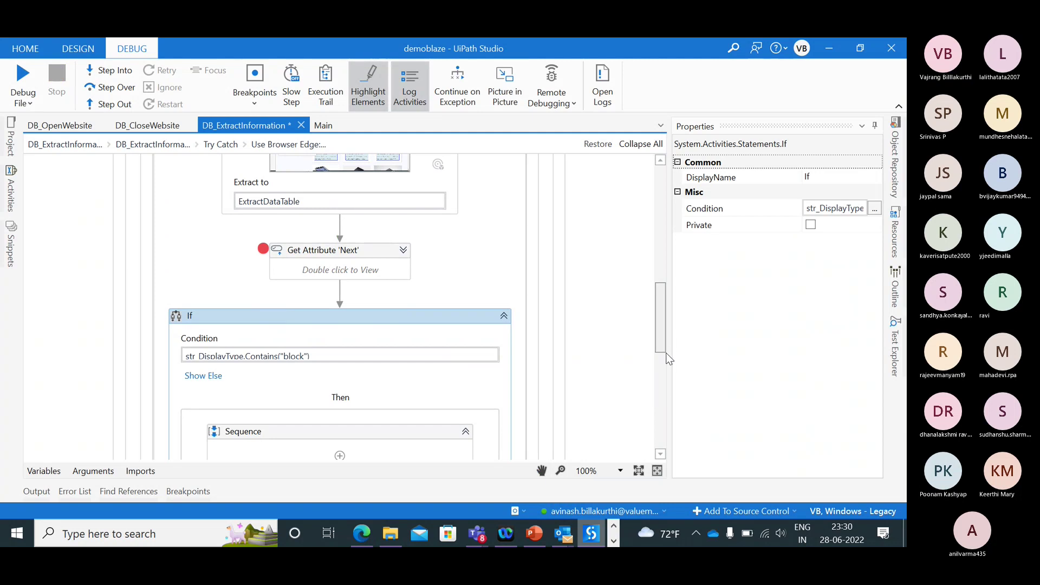
- Create a variable named dt_FinalTable of type System.Data.DataTable in the Body scope
{"action": "left_click_drag", "start_coordinate": [667, 354], "coordinate": [661, 303]}
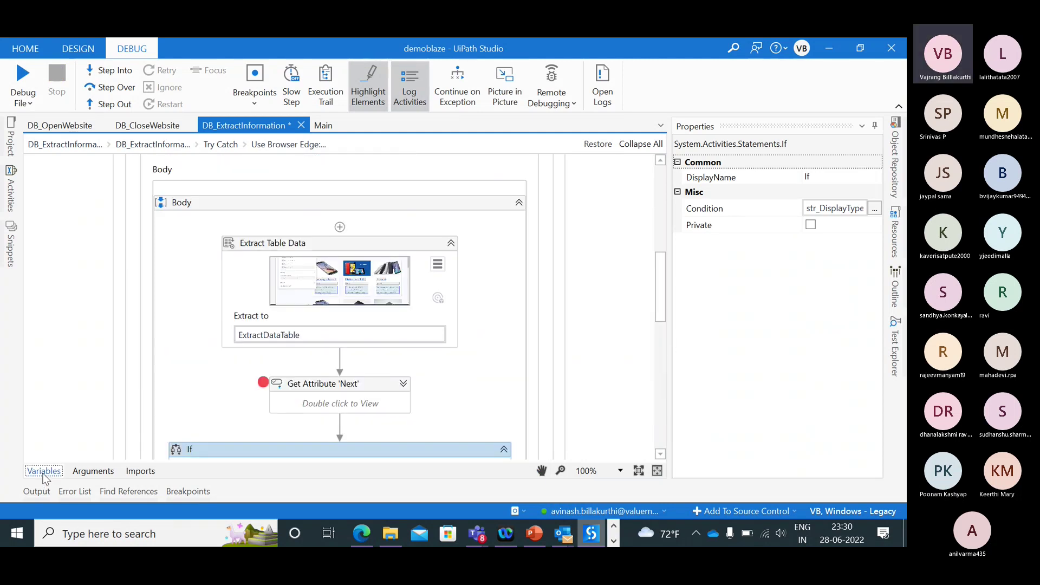
{"action": "left_click", "coordinate": [43, 471]}
{"action": "left_click", "coordinate": [66, 399]}
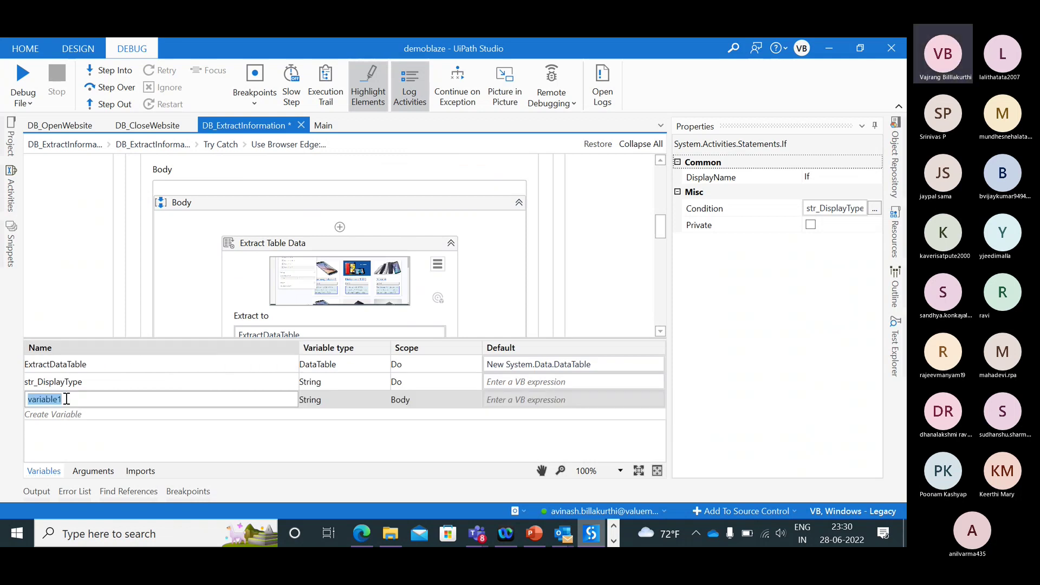
{"action": "type", "text": "Fl"}
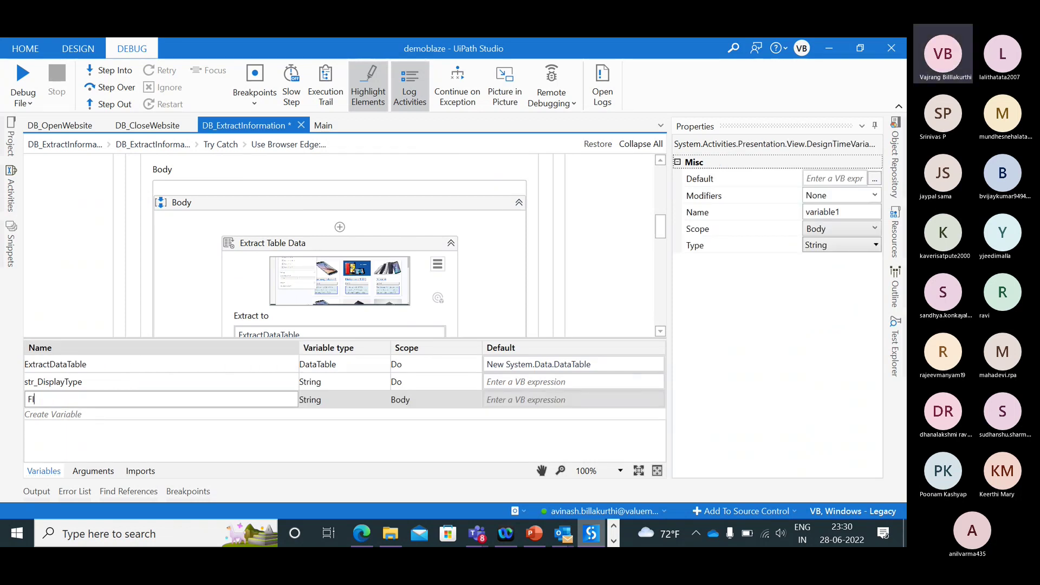
{"action": "key", "text": "BackSpace"}
{"action": "key", "text": "BackSpace"}
{"action": "type", "text": "dt_FinalTable"}
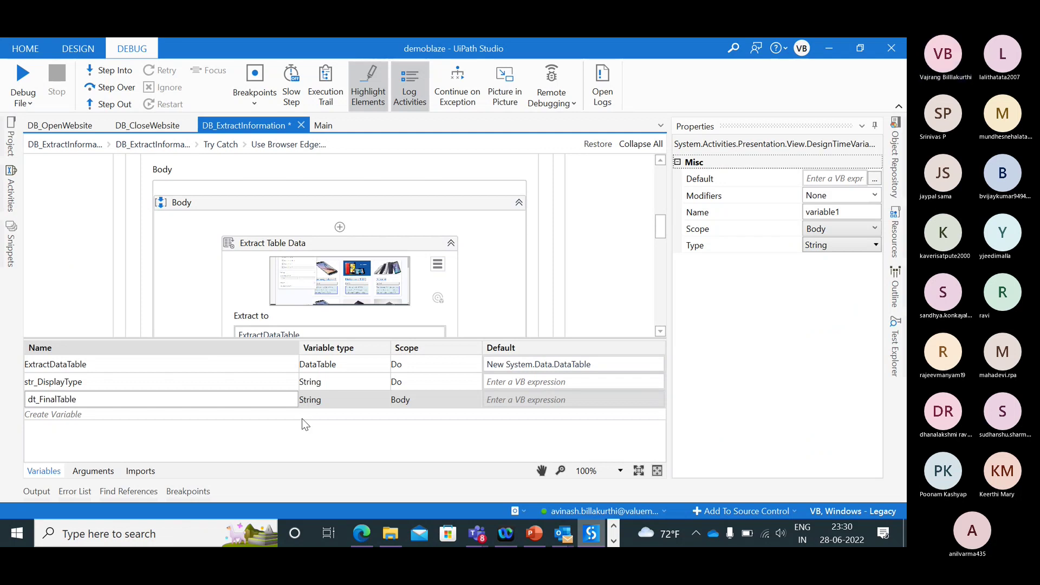
{"action": "left_click", "coordinate": [328, 402]}
{"action": "left_click", "coordinate": [329, 402]}
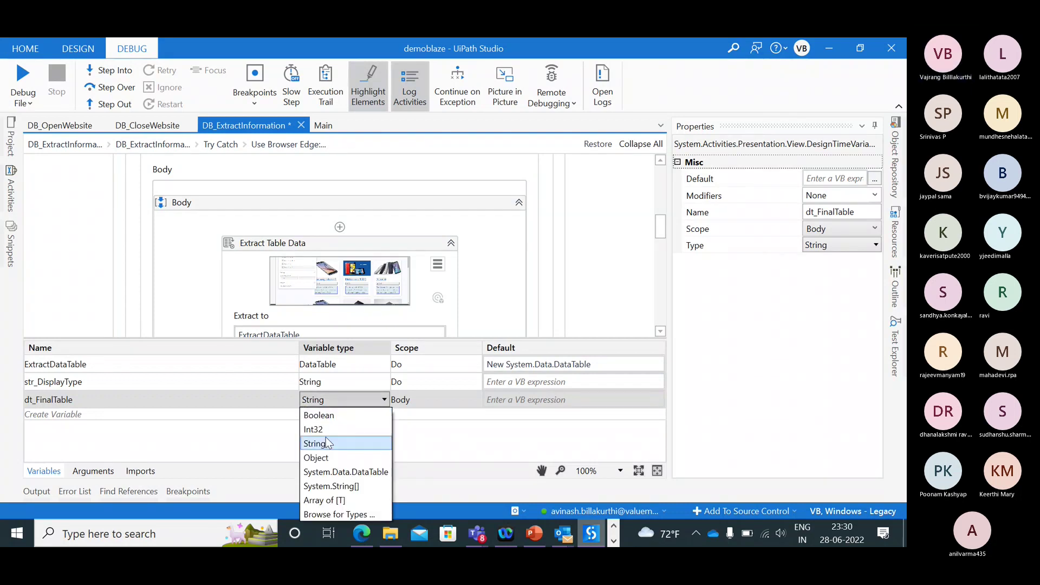
{"action": "left_click", "coordinate": [346, 472]}
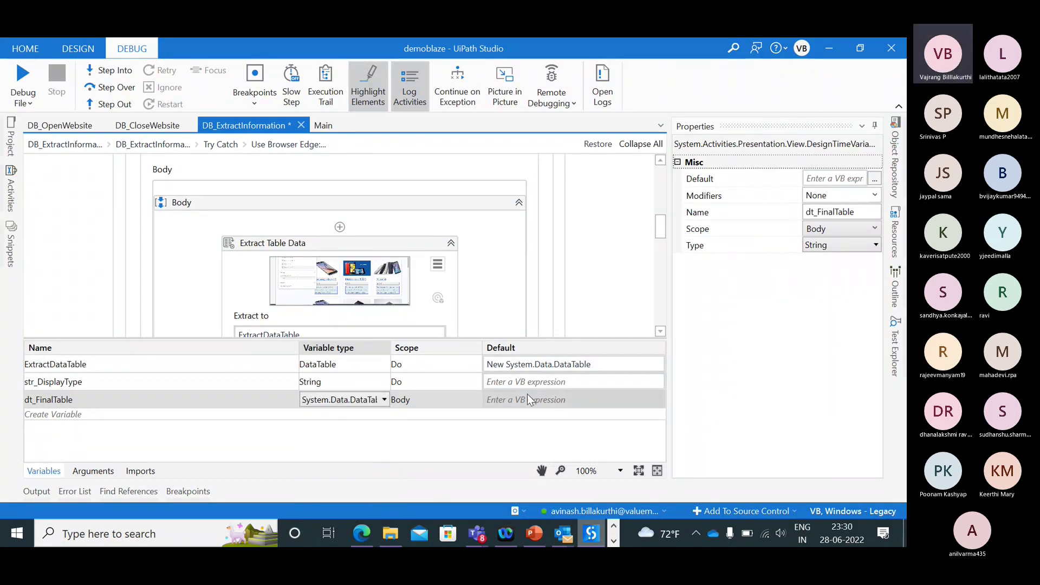
- Set the default value of dt_FinalTable to New System.Data.DataTable and close the variables list
{"action": "left_click", "coordinate": [527, 400]}
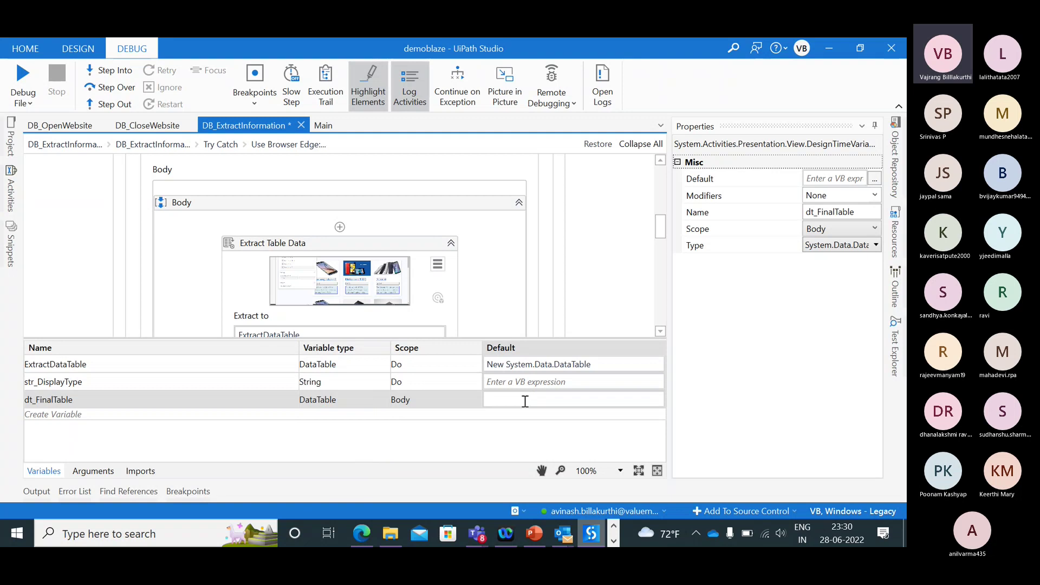
{"action": "type", "text": "New Syst"}
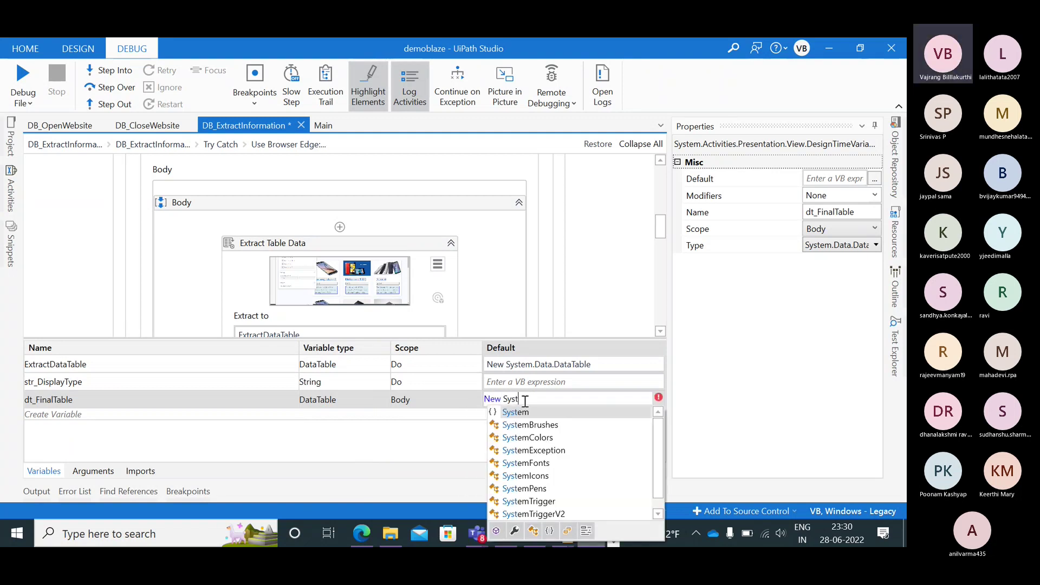
{"action": "type", "text": "em.da"}
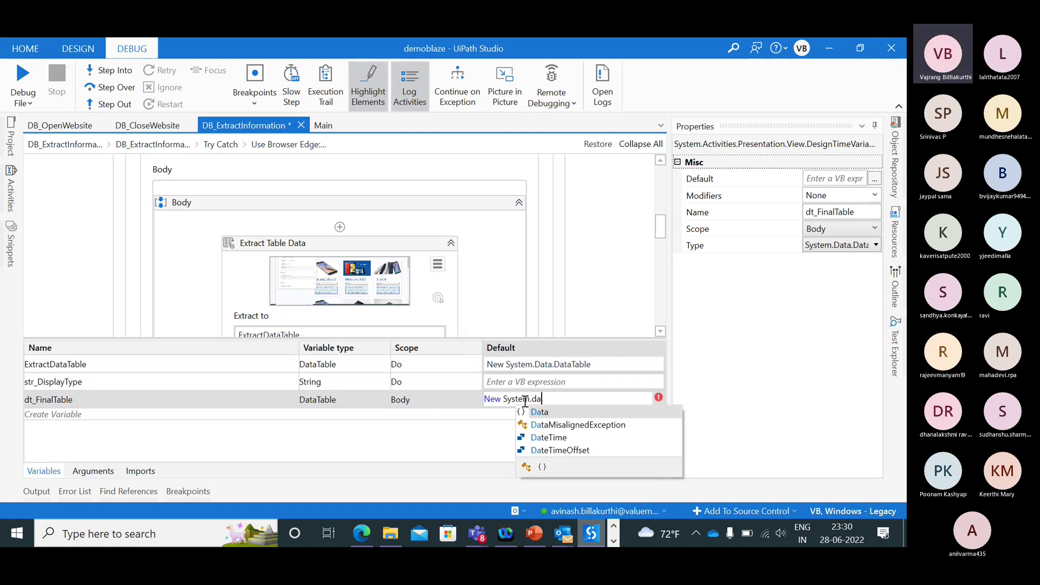
{"action": "type", "text": ".Datat"}
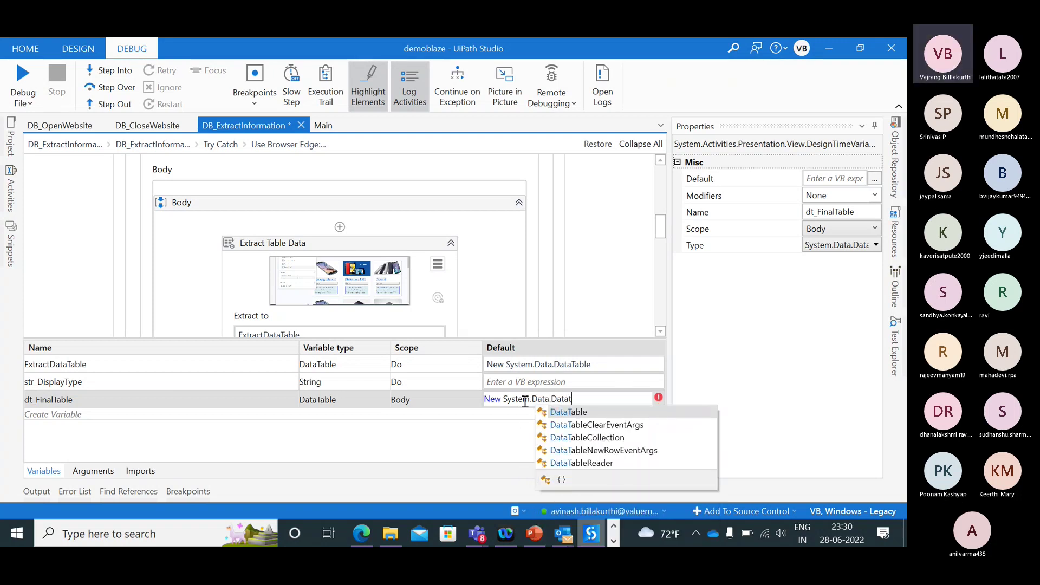
{"action": "key", "text": "Return"}
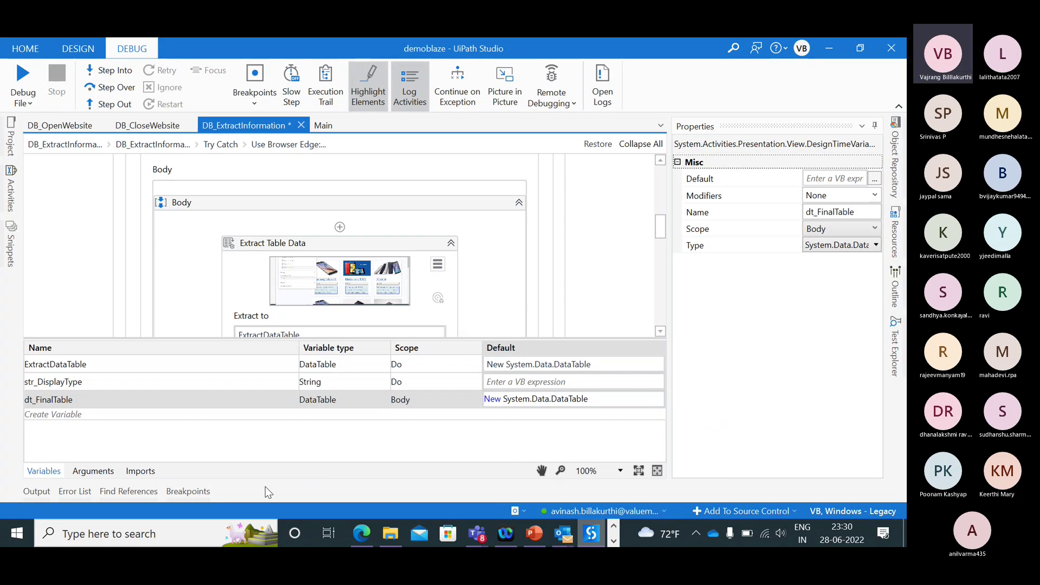
{"action": "left_click", "coordinate": [44, 471]}
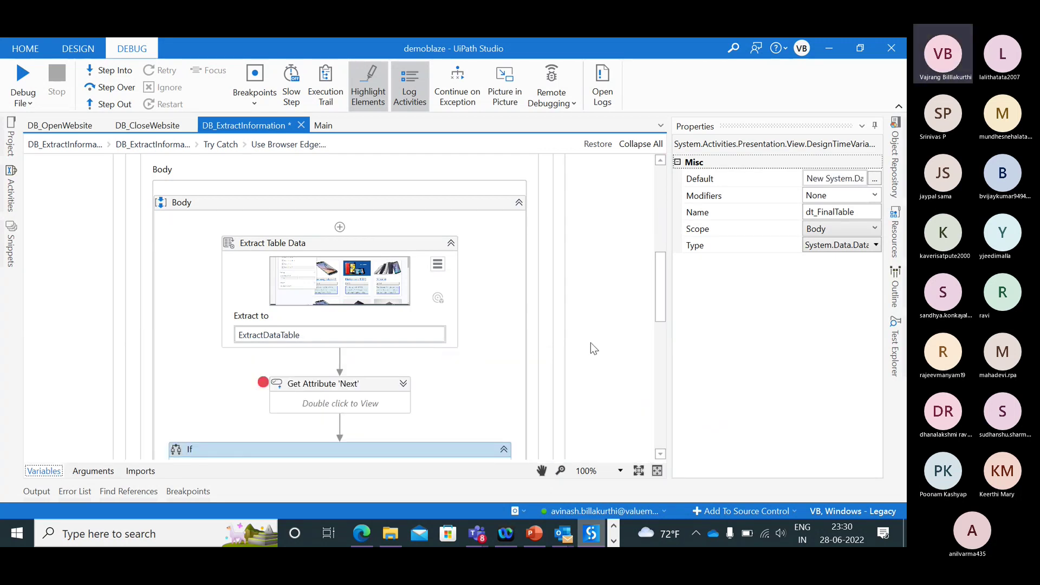
{"action": "left_click_drag", "start_coordinate": [661, 317], "coordinate": [663, 352]}
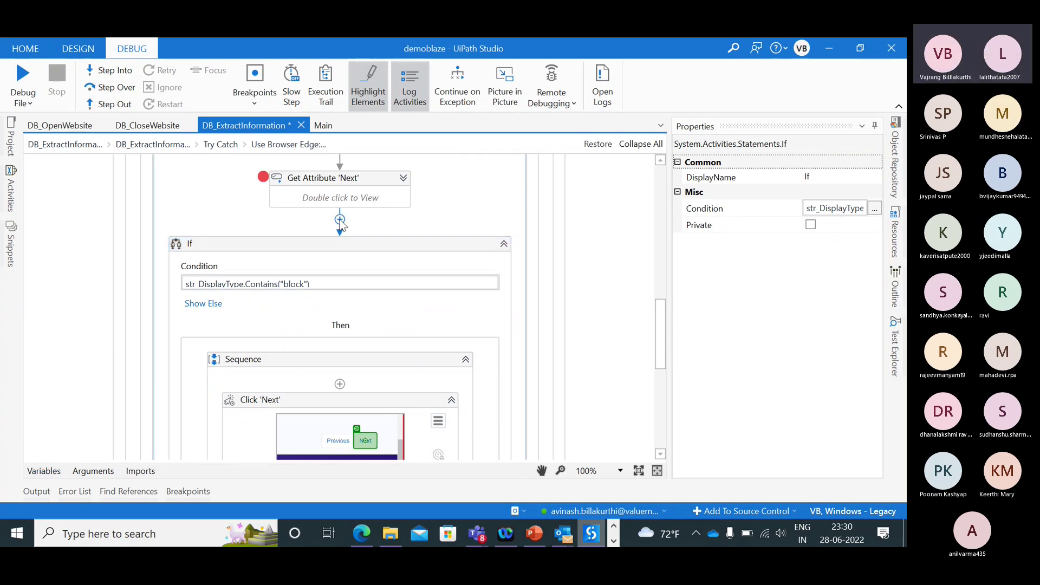
{"action": "left_click", "coordinate": [340, 219]}
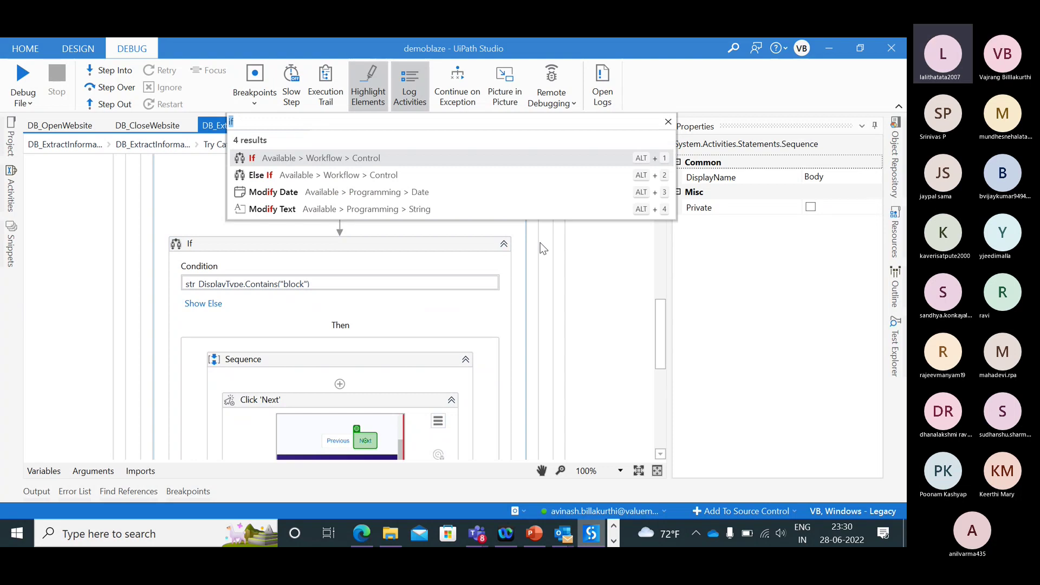
{"action": "key", "text": "Escape"}
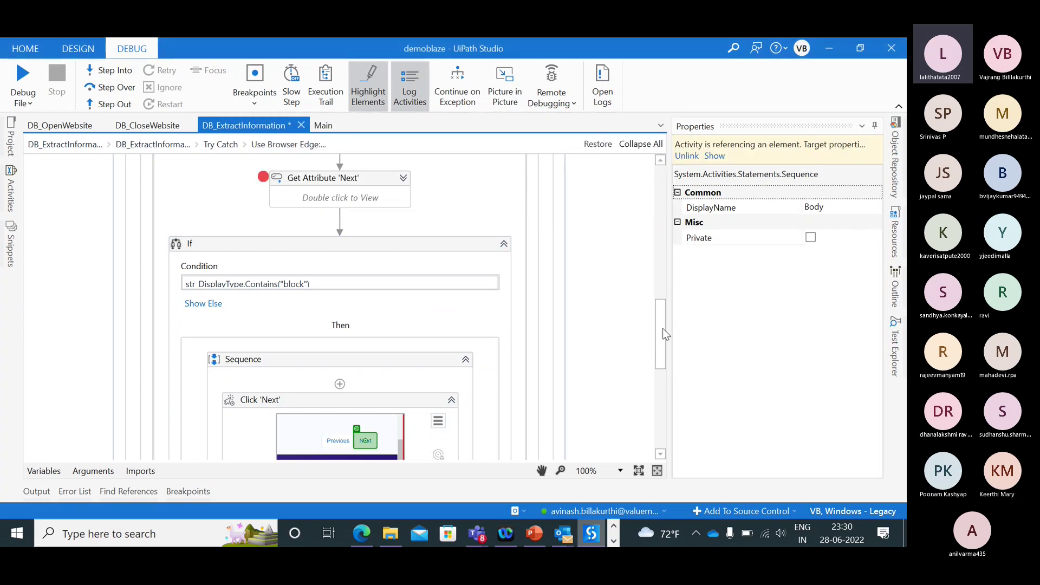
- Check the variables and their scopes alongside the Extract Table Data activity's output in the Do While body
{"action": "scroll", "coordinate": [665, 334], "scroll_direction": "up", "scroll_amount": 1}
{"action": "left_click", "coordinate": [43, 471]}
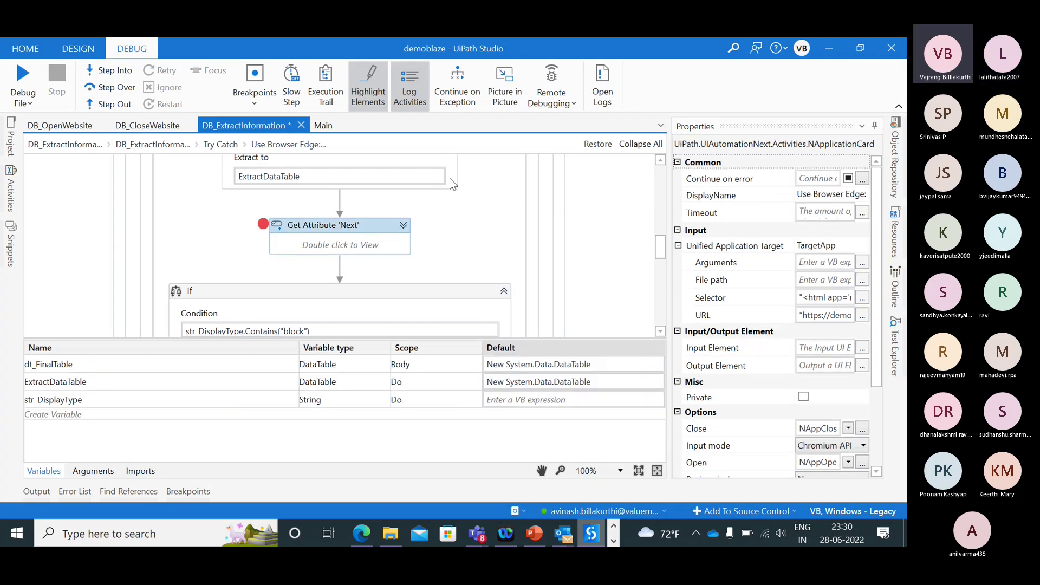
{"action": "scroll", "coordinate": [452, 184], "scroll_direction": "up", "scroll_amount": 1}
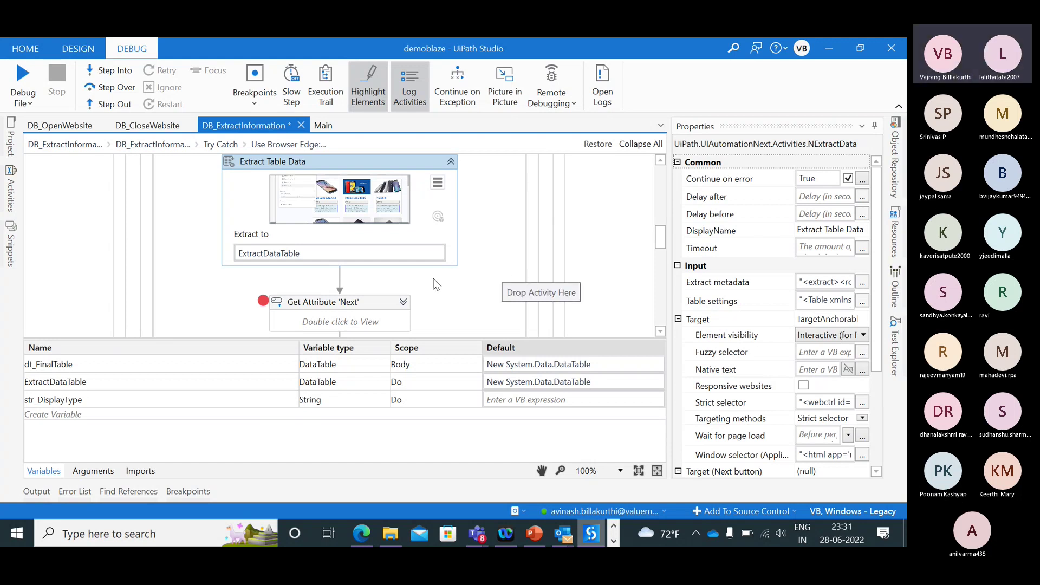
{"action": "left_click", "coordinate": [45, 473]}
{"action": "left_click", "coordinate": [46, 473]}
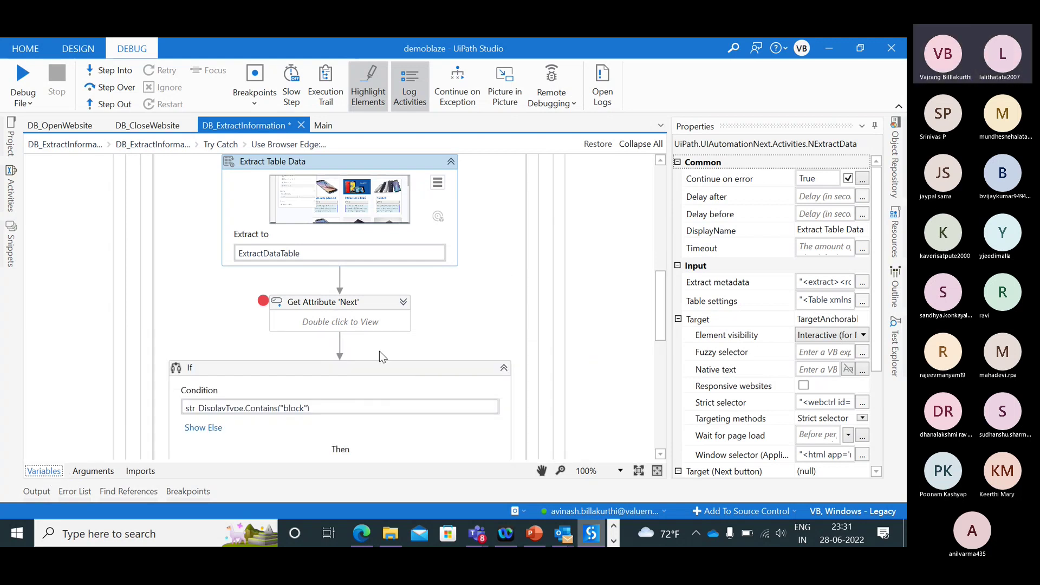
- Collapse the If activity and insert an Assign activity between Get Attribute 'Next' and If, with dt_FinalTable as its target variable
{"action": "mouse_move", "coordinate": [661, 308]}
{"action": "left_mouse_down"}
{"action": "mouse_move", "coordinate": [668, 360]}
{"action": "mouse_move", "coordinate": [664, 322]}
{"action": "left_mouse_up"}
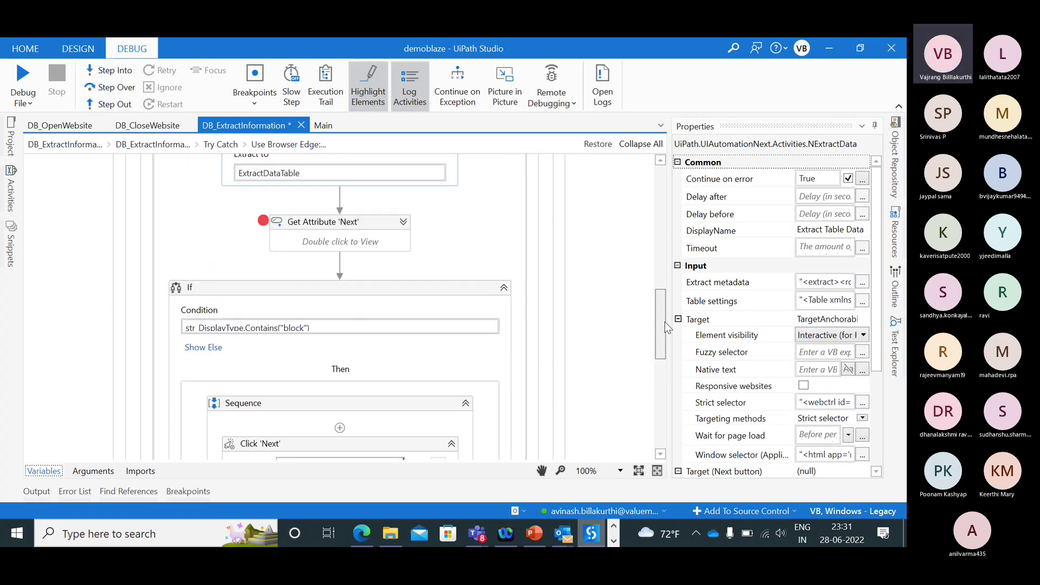
{"action": "left_click", "coordinate": [504, 287]}
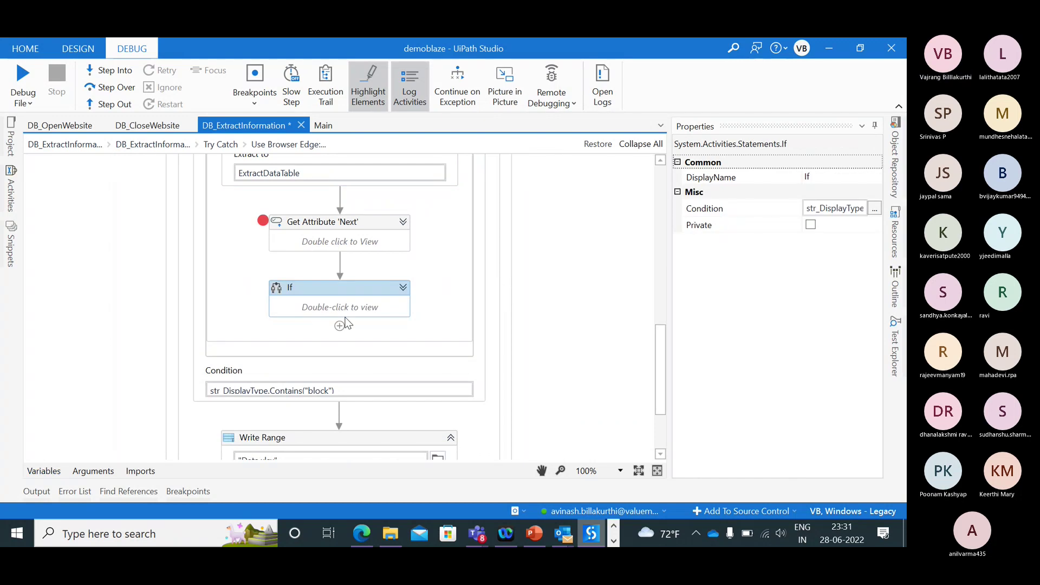
{"action": "left_click", "coordinate": [339, 264]}
{"action": "type", "text": "if"}
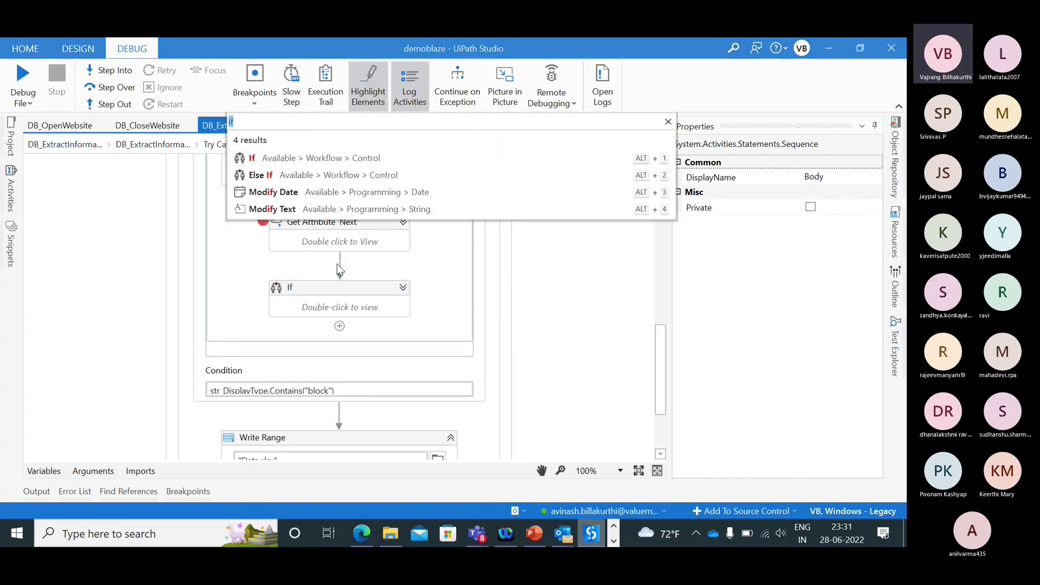
{"action": "type", "text": "assign"}
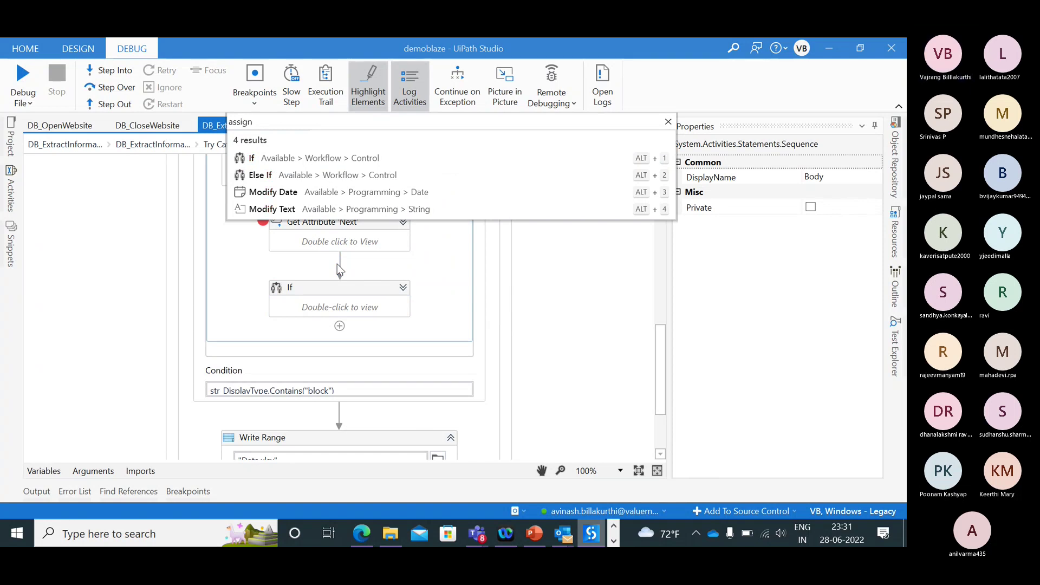
{"action": "key", "text": "Return"}
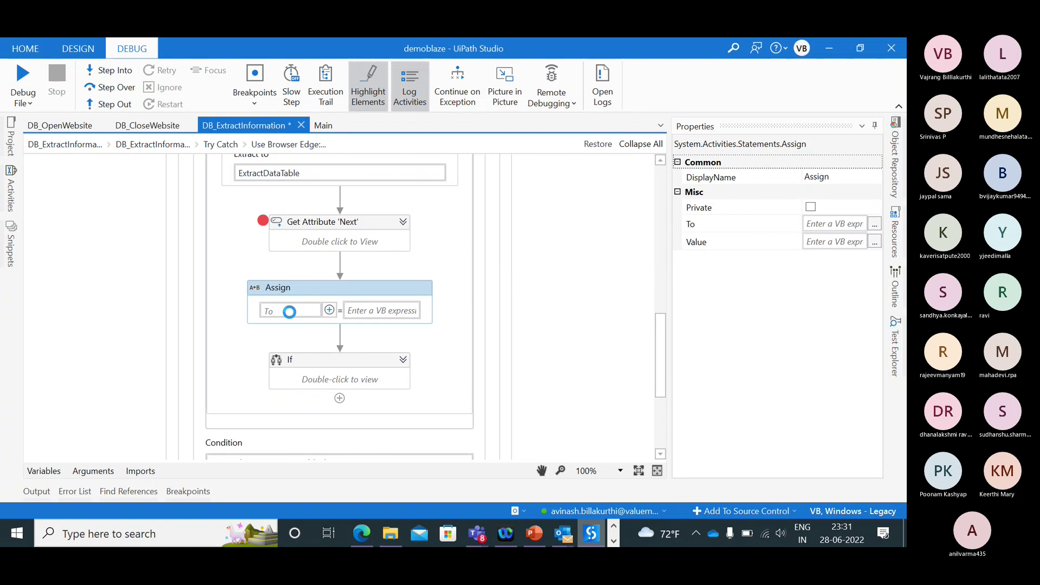
{"action": "type", "text": "dt_FinalTable"}
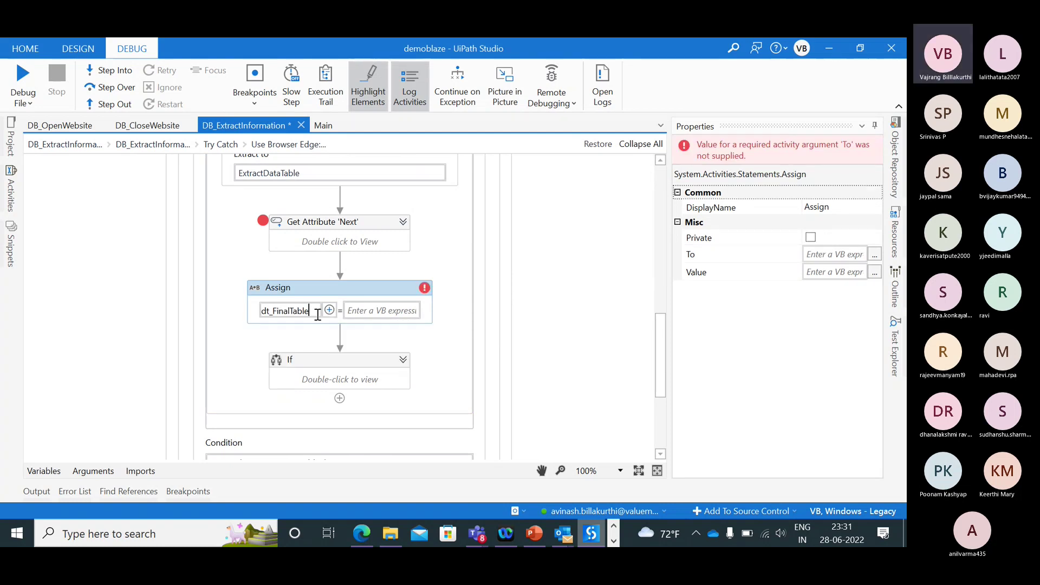
{"action": "left_click", "coordinate": [413, 310]}
{"action": "left_click", "coordinate": [413, 311]}
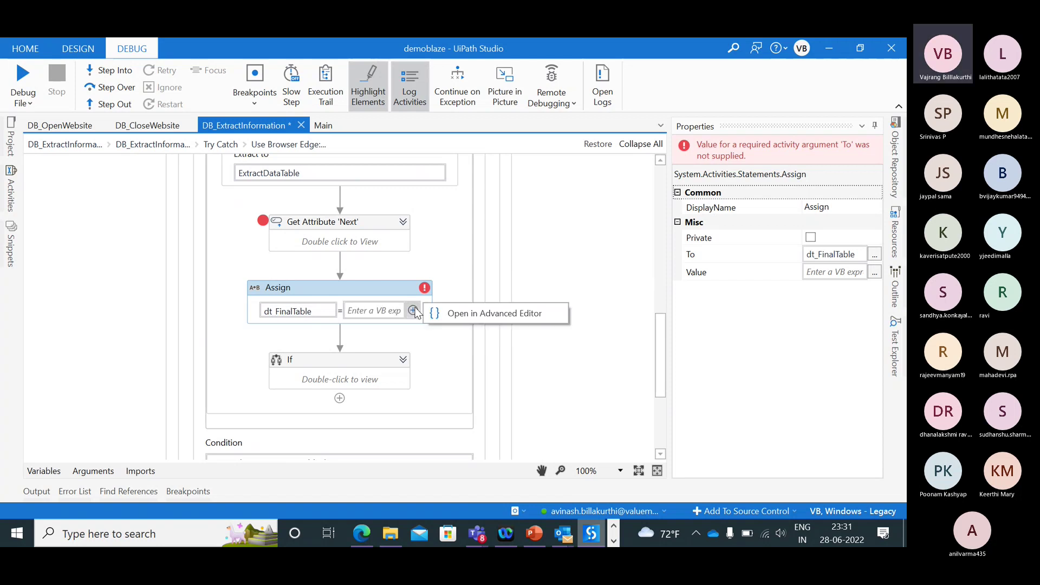
{"action": "left_click", "coordinate": [457, 317]}
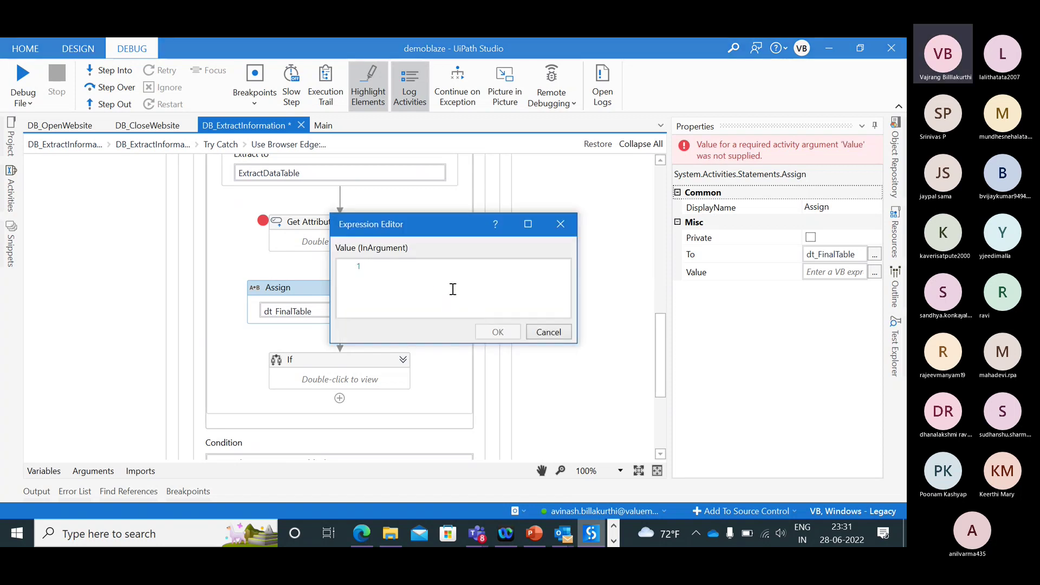
{"action": "type", "text": "if"}
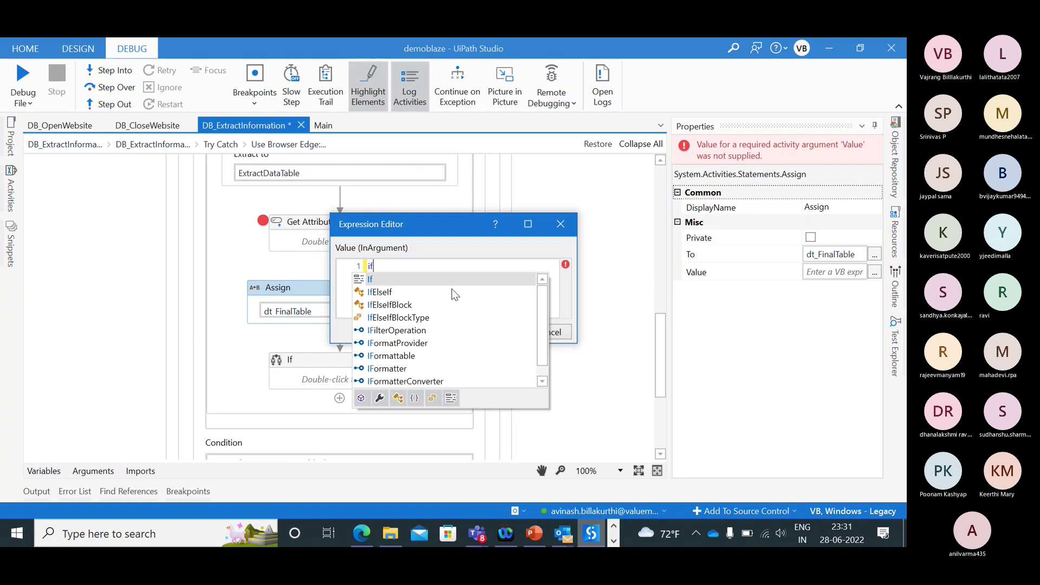
{"action": "type", "text": "(dt"}
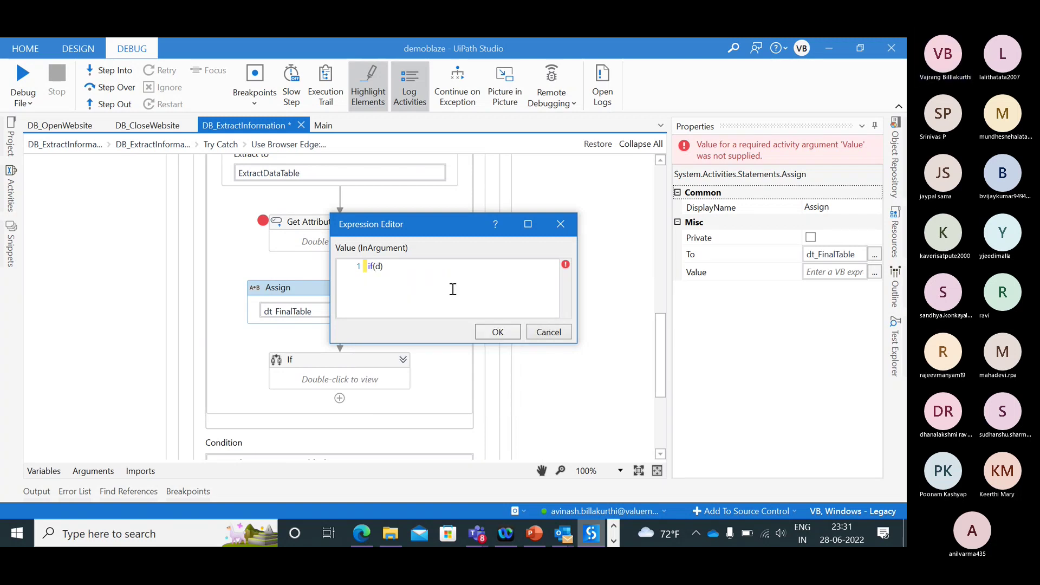
{"action": "key", "text": "Tab"}
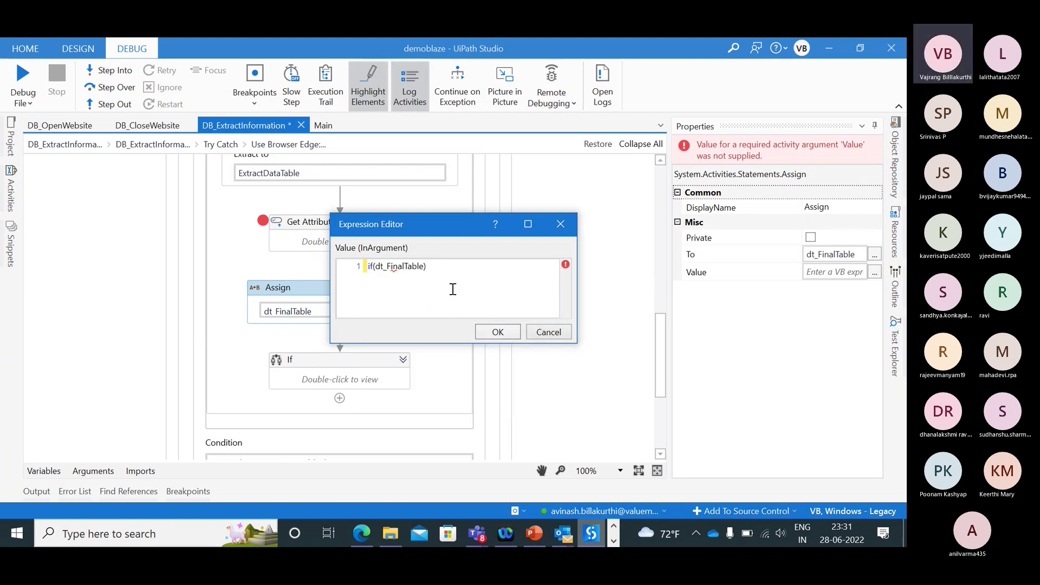
{"action": "type", "text": ".rows"}
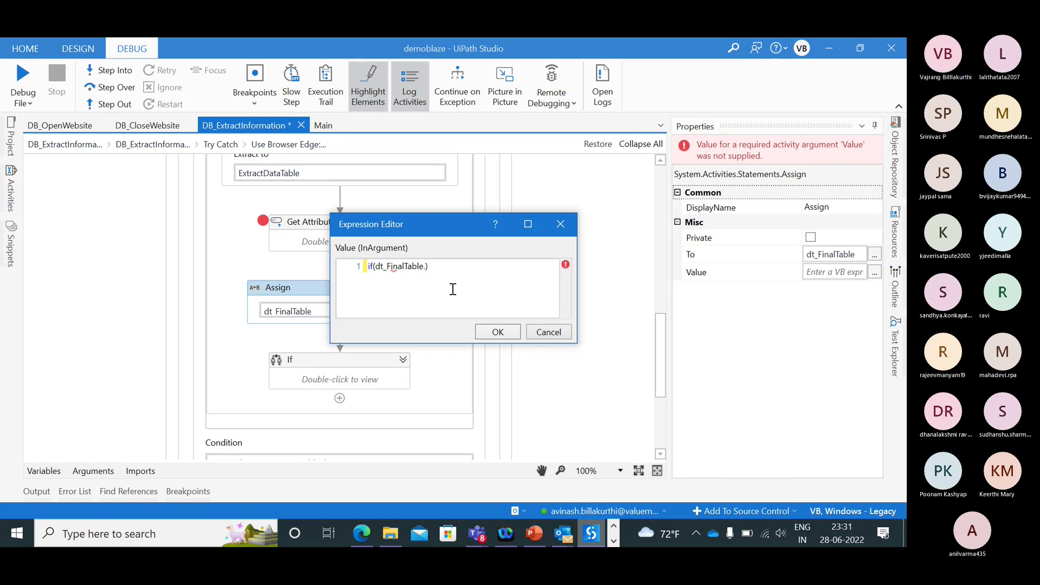
{"action": "key", "text": "BackSpace"}
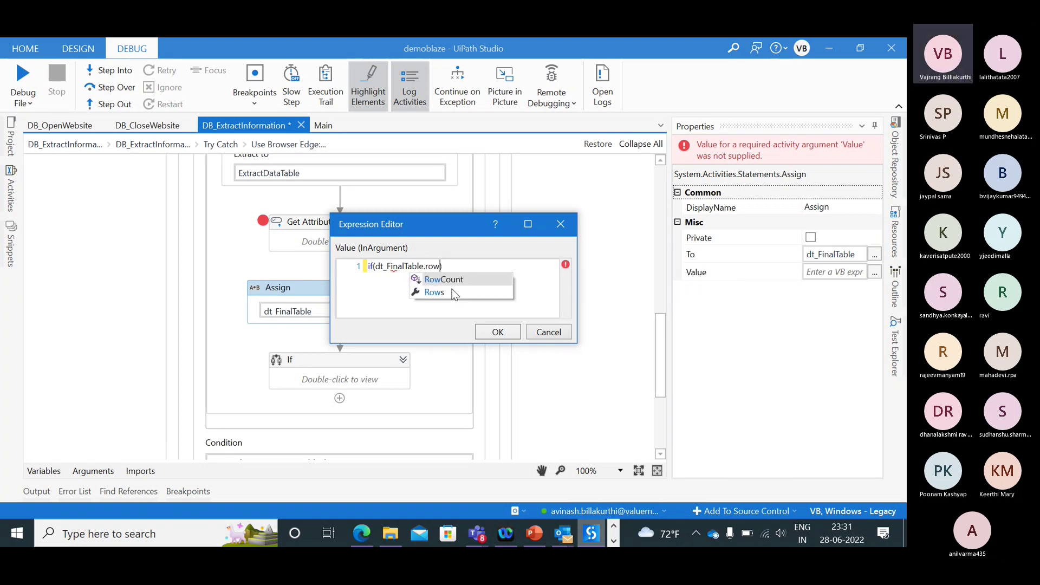
{"action": "key", "text": "Tab"}
{"action": "type", "text": "= "}
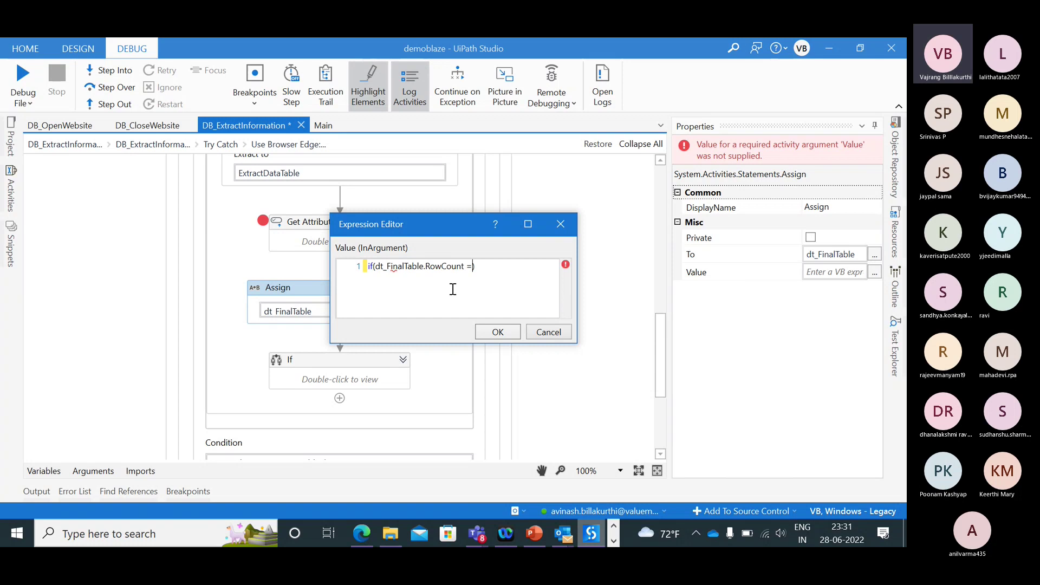
{"action": "type", "text": "0"}
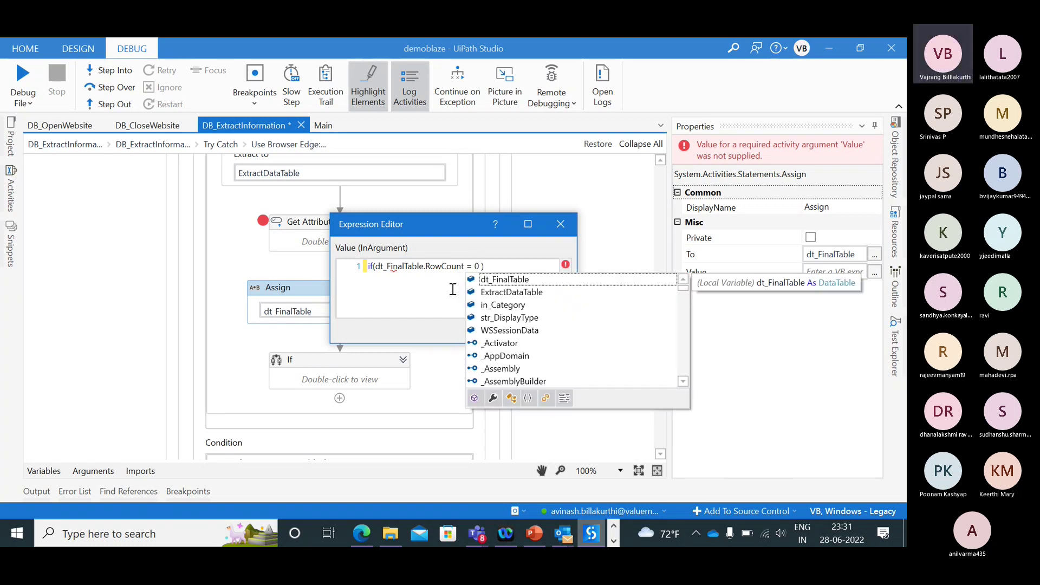
{"action": "type", "text": " ,"}
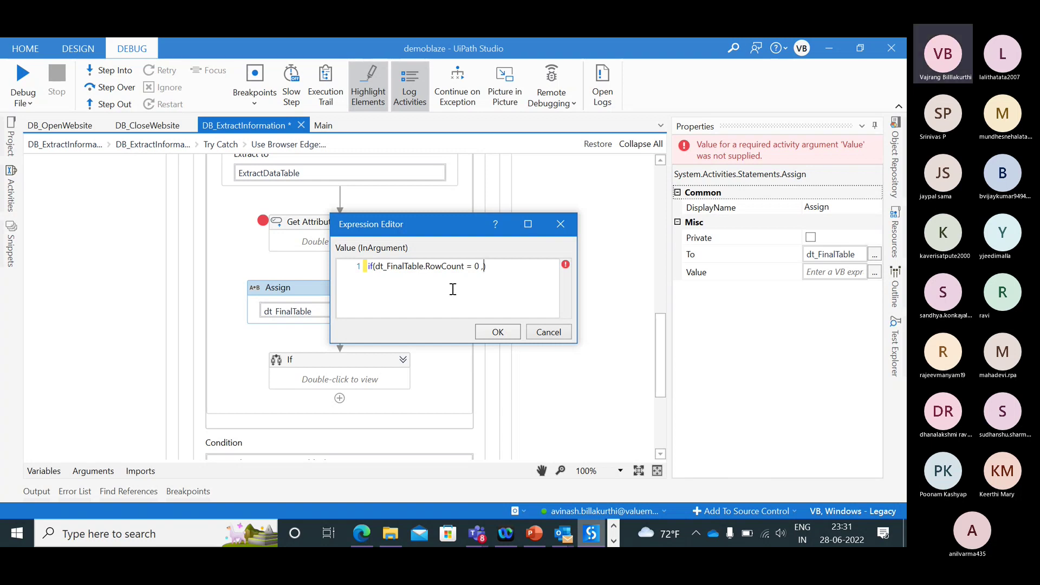
{"action": "type", "text": "ex"}
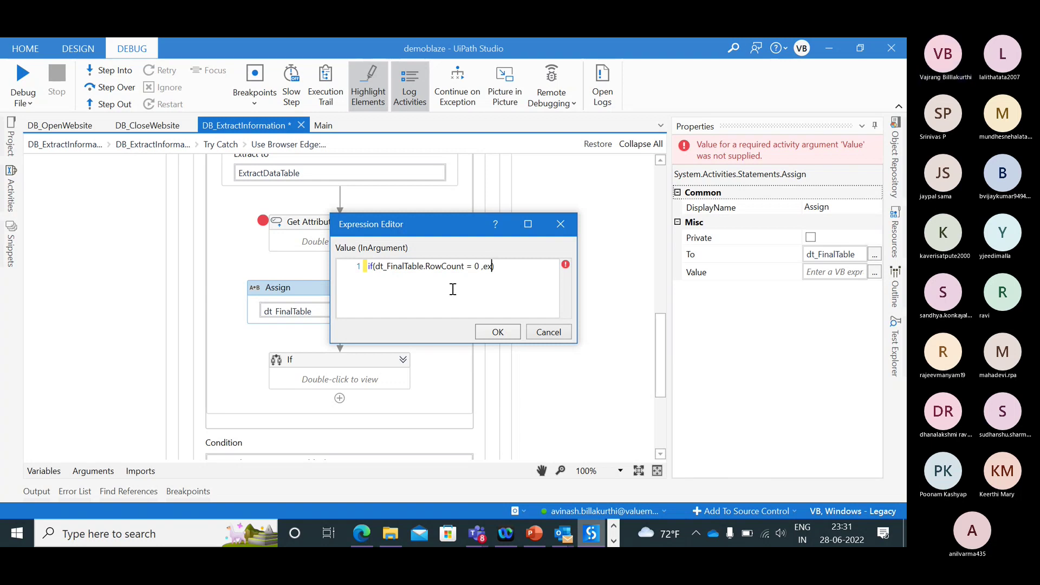
{"action": "key", "text": "BackSpace"}
{"action": "key", "text": "BackSpace"}
{"action": "key", "text": "BackSpace"}
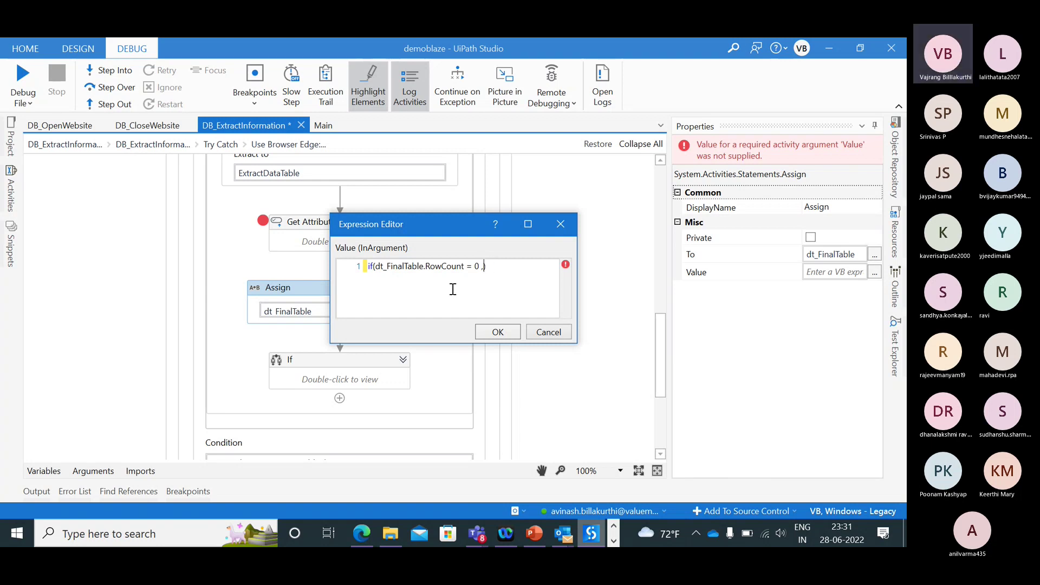
{"action": "key", "text": "BackSpace"}
{"action": "type", "text": ","}
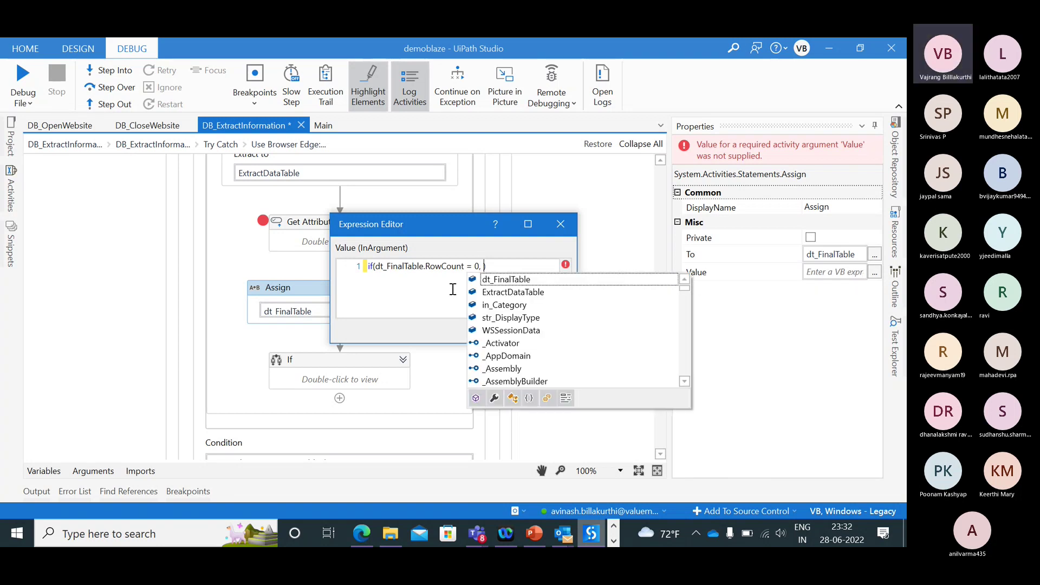
{"action": "key", "text": "Down"}
{"action": "key", "text": "Tab"}
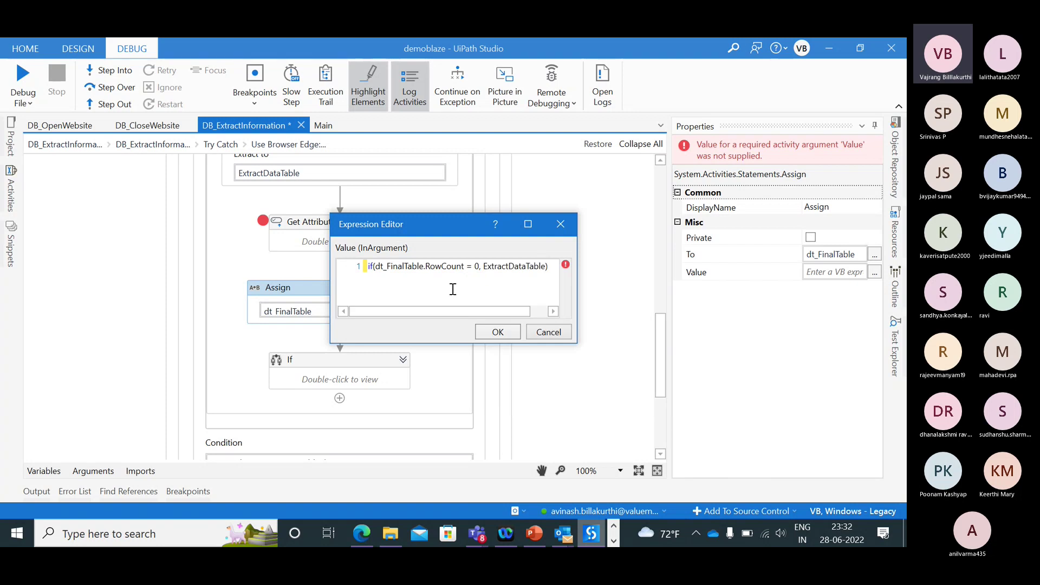
{"action": "type", "text": "."}
{"action": "type", "text": "clon"}
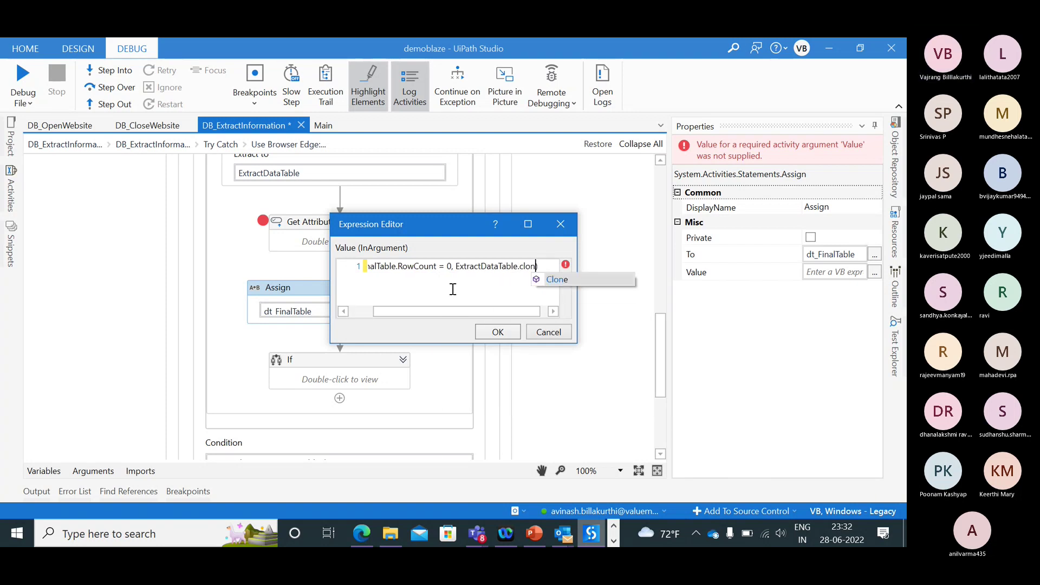
{"action": "key", "text": "Tab"}
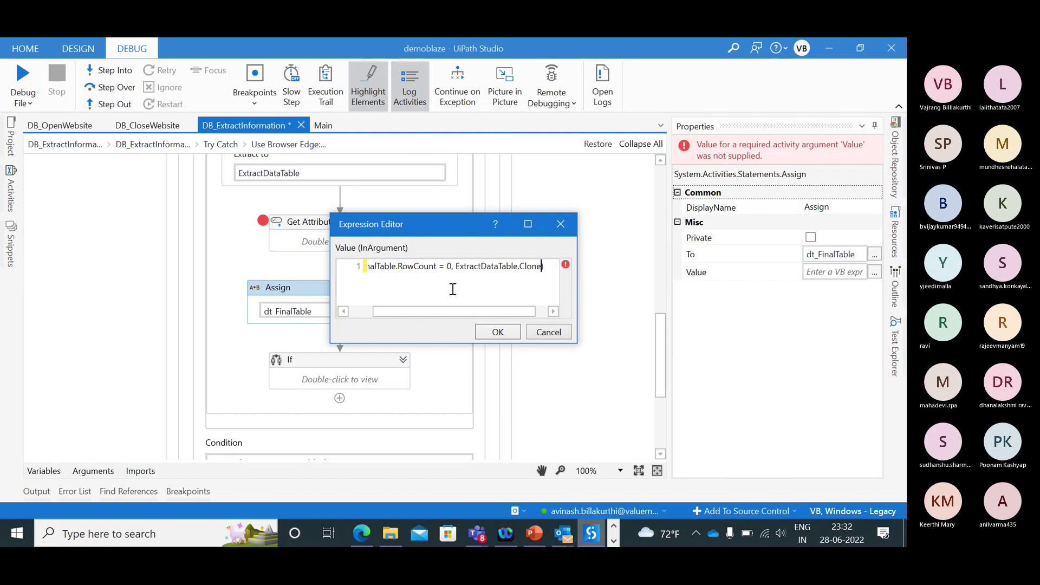
{"action": "left_click", "coordinate": [570, 226]}
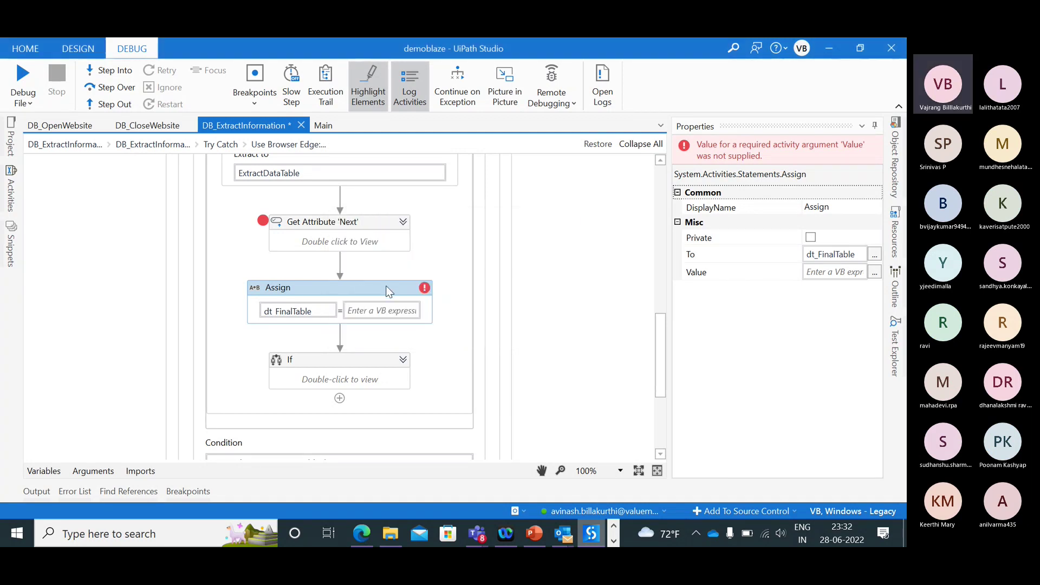
- Delete the Assign activity below Get Attribute 'Next' and insert an If activity in its place
{"action": "key", "text": "Delete"}
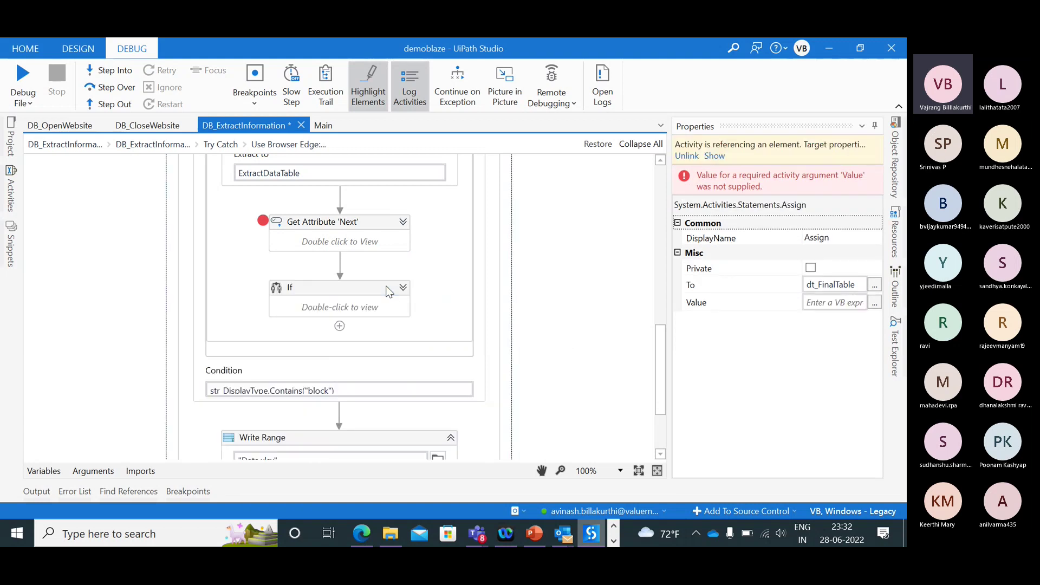
{"action": "left_click", "coordinate": [341, 269]}
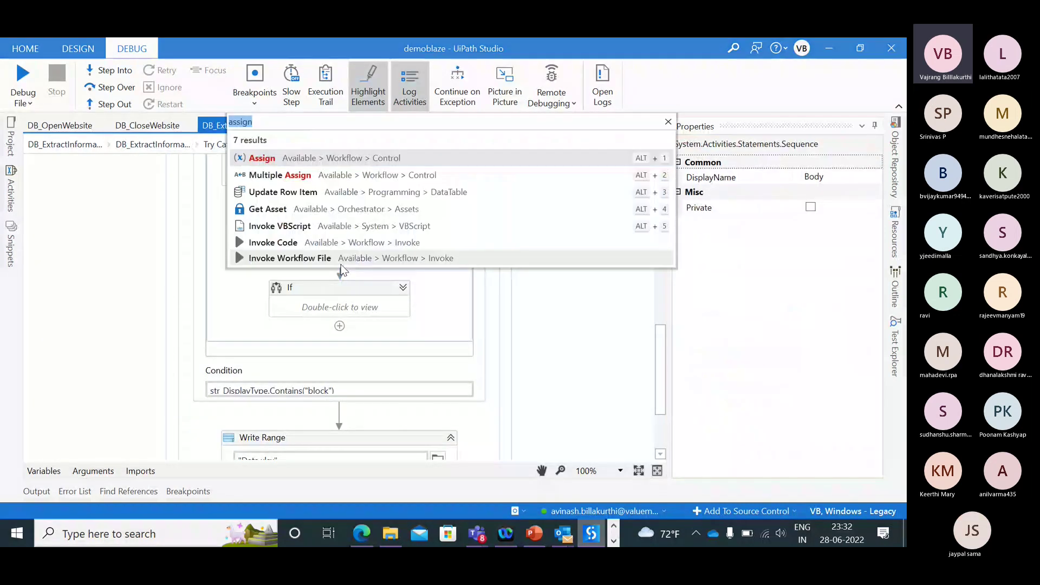
{"action": "type", "text": "if"}
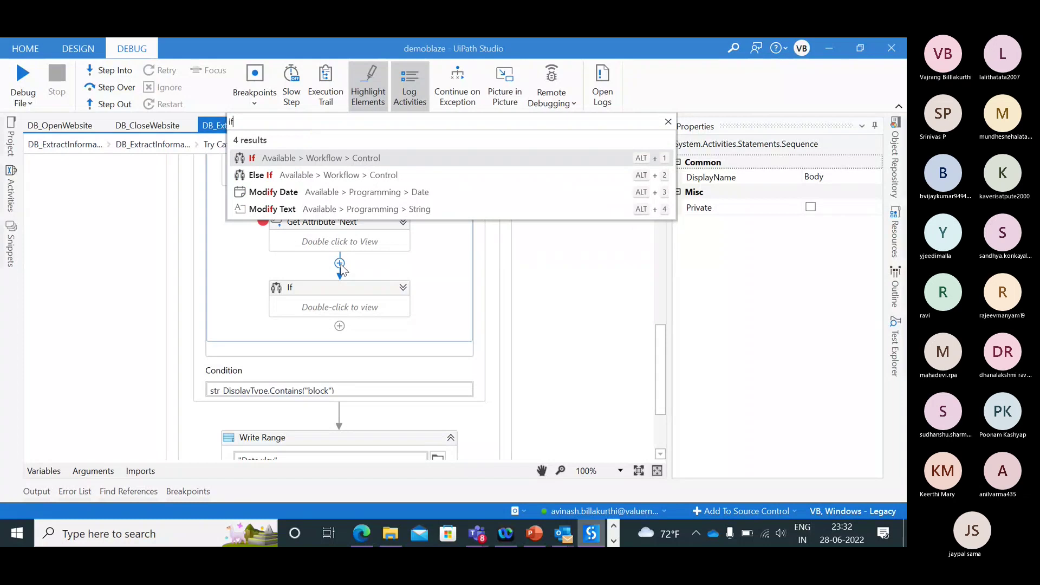
{"action": "key", "text": "Return"}
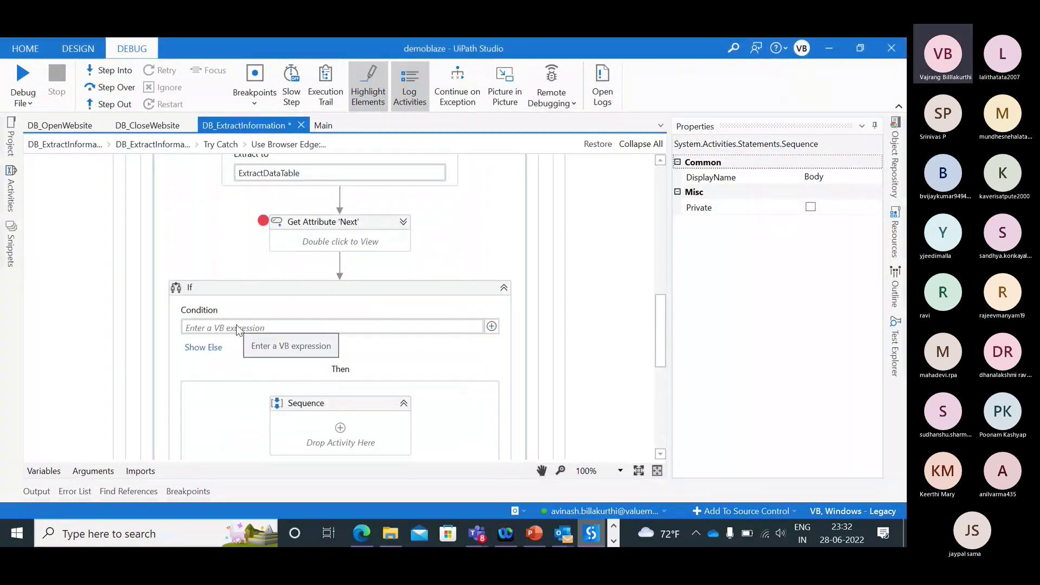
- Set the new If activity's condition to dt_FinalTable.RowCount = 0
{"action": "left_click", "coordinate": [236, 326]}
{"action": "type", "text": "dt"}
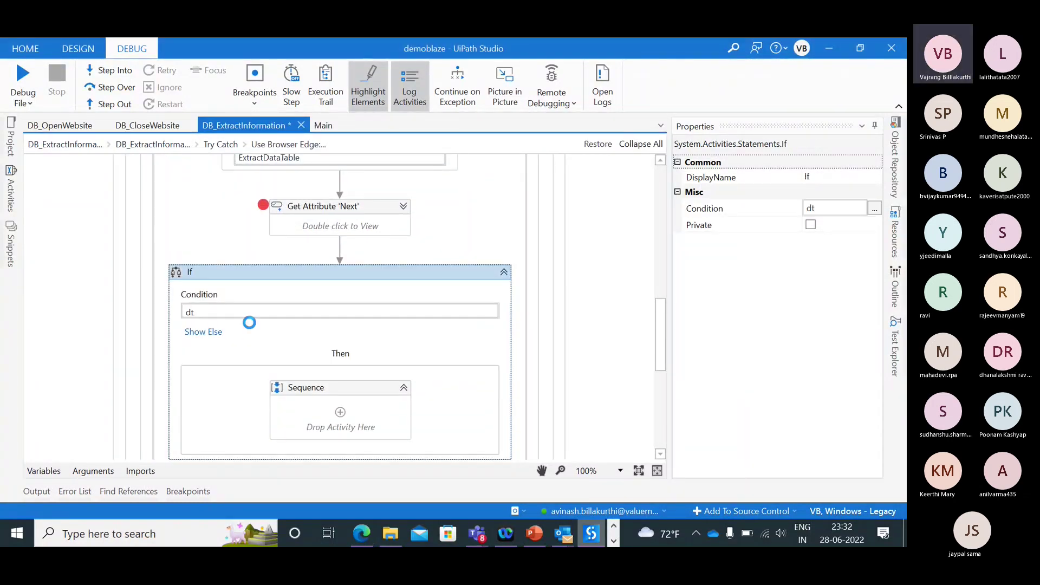
{"action": "left_click", "coordinate": [248, 314]}
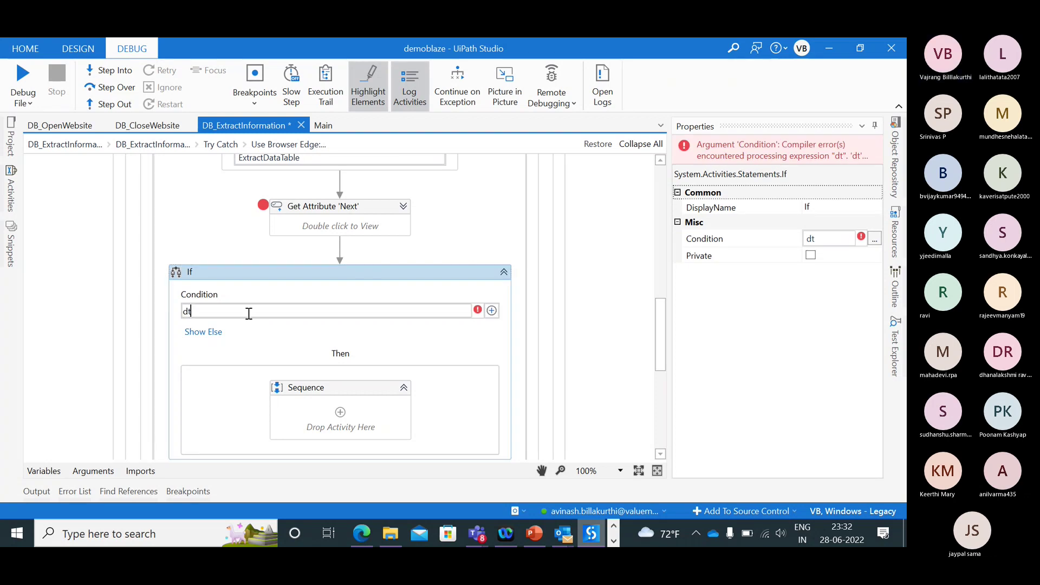
{"action": "type", "text": "Fin"}
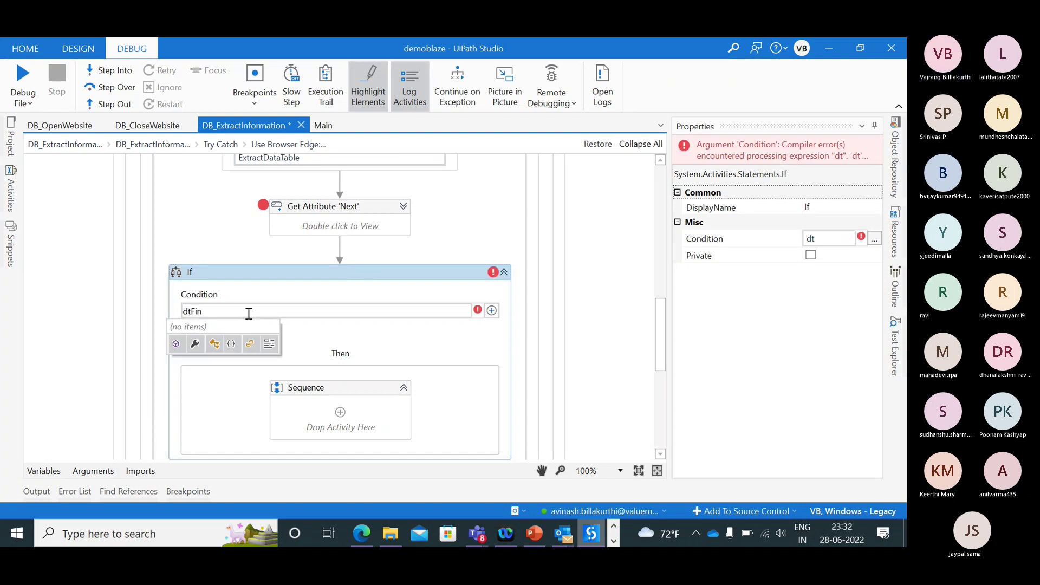
{"action": "key", "text": "BackSpace"}
{"action": "key", "text": "BackSpace"}
{"action": "key", "text": "BackSpace"}
{"action": "type", "text": "_"}
{"action": "key", "text": "Tab"}
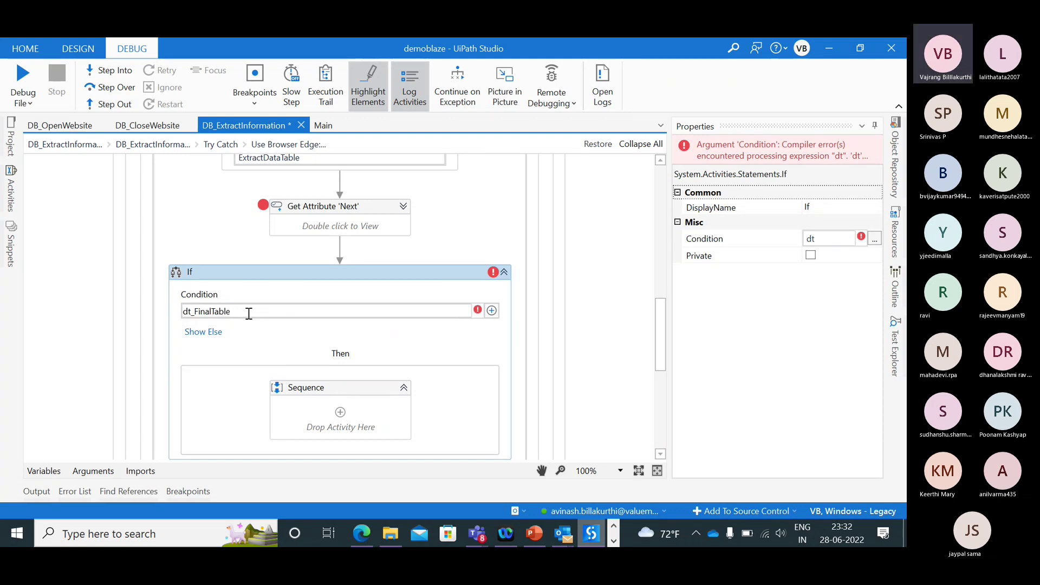
{"action": "type", "text": "."}
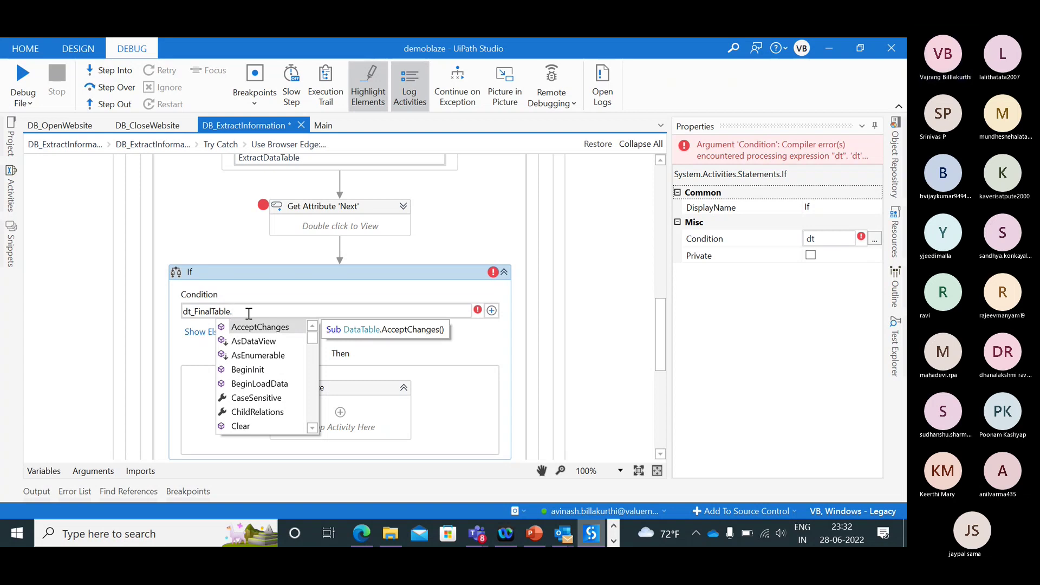
{"action": "type", "text": "c"}
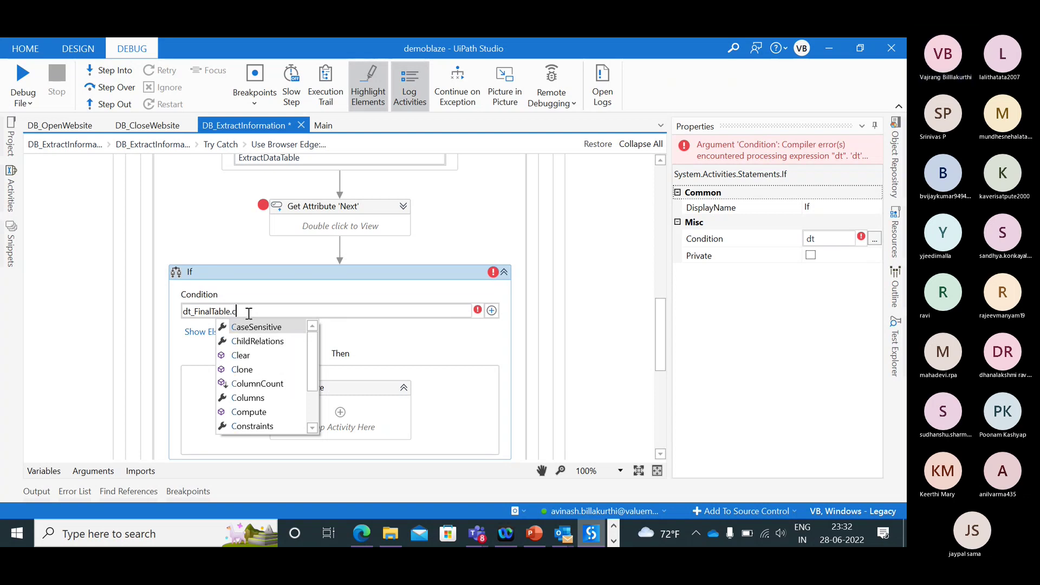
{"action": "key", "text": "BackSpace"}
{"action": "type", "text": "RowCount"}
{"action": "key", "text": "Return"}
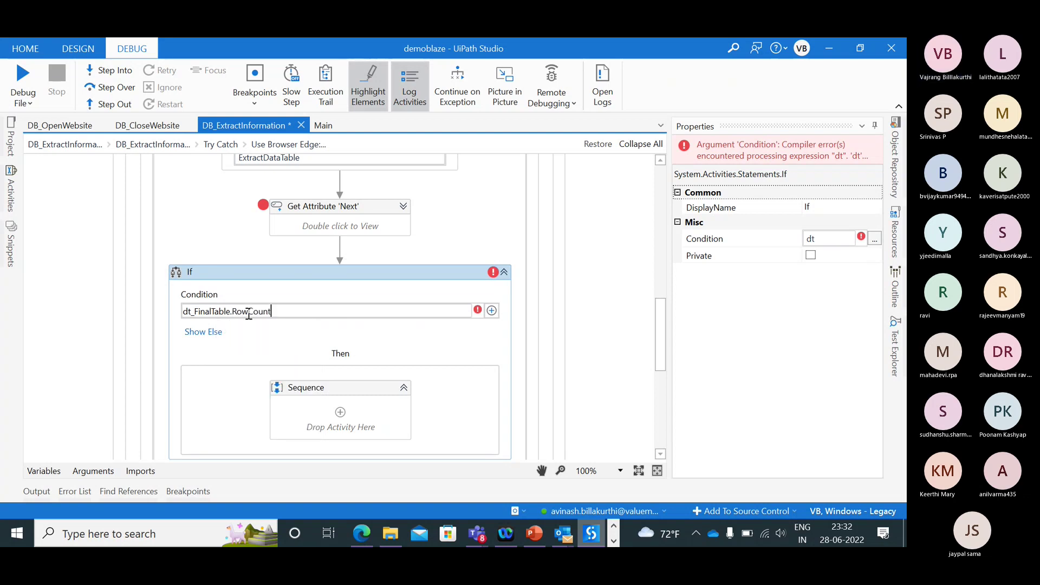
{"action": "type", "text": "= 0"}
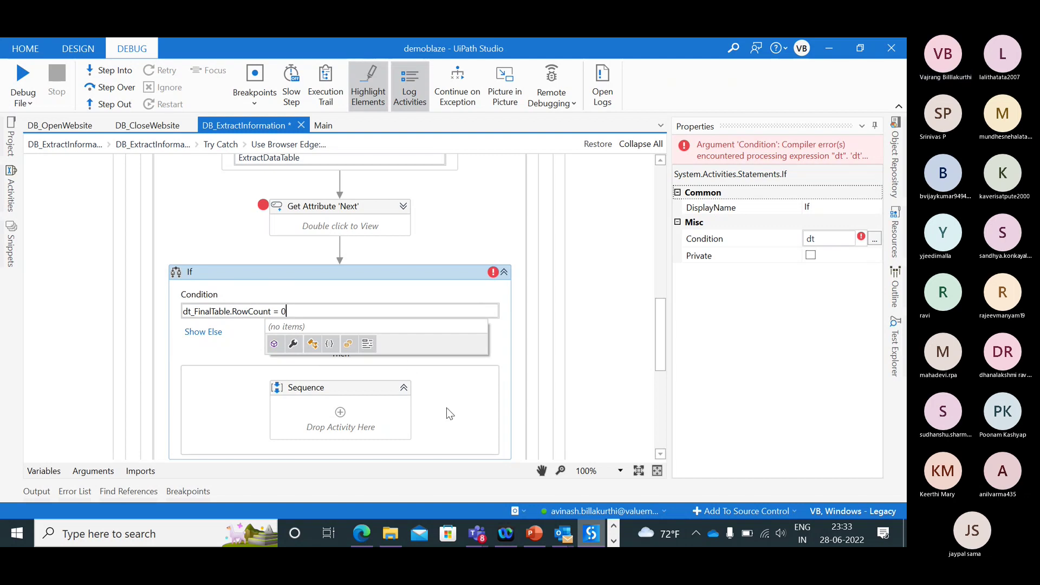
{"action": "left_click", "coordinate": [447, 411]}
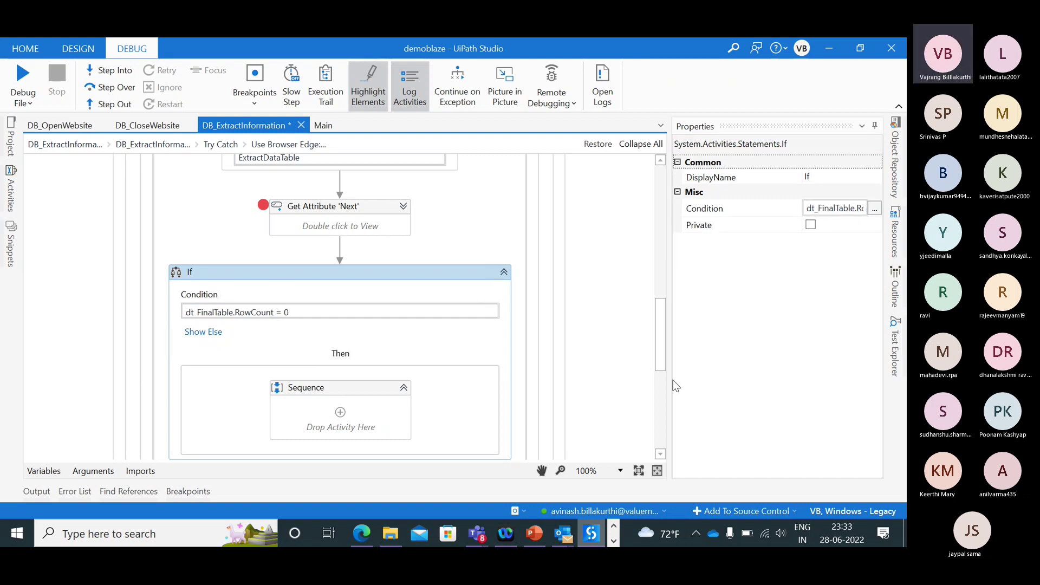
- Find the Merge Data Table activity and add it to the Then sequence of the new If activity
{"action": "left_click_drag", "start_coordinate": [666, 355], "coordinate": [665, 381]}
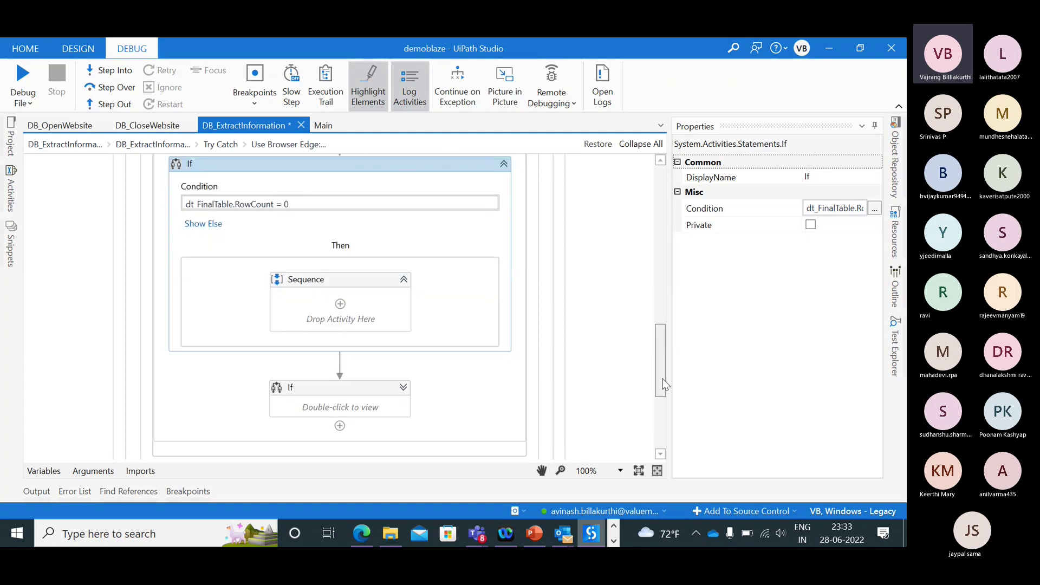
{"action": "left_click", "coordinate": [11, 195]}
{"action": "left_click", "coordinate": [227, 126]}
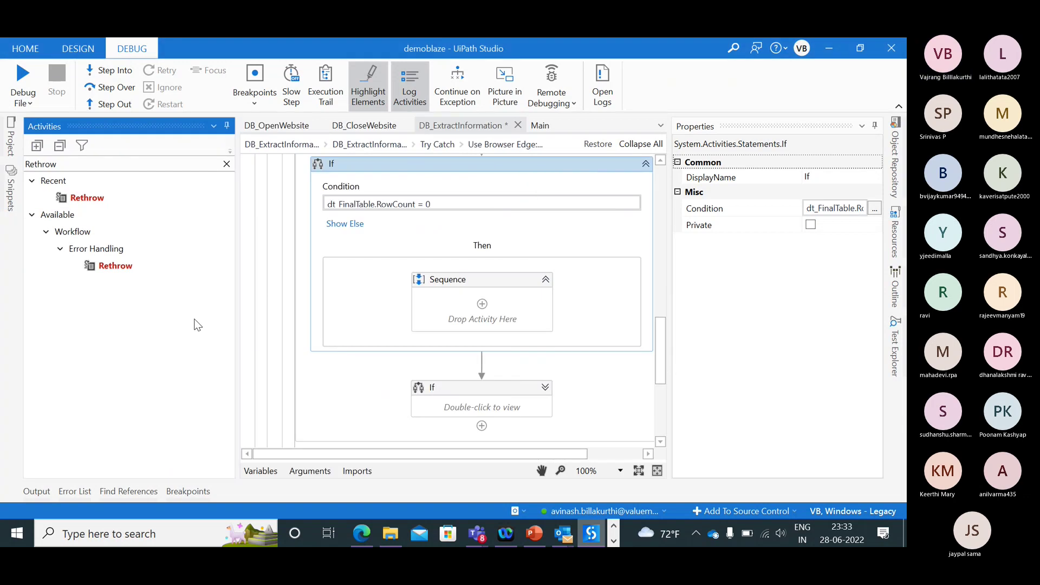
{"action": "left_click", "coordinate": [227, 164]}
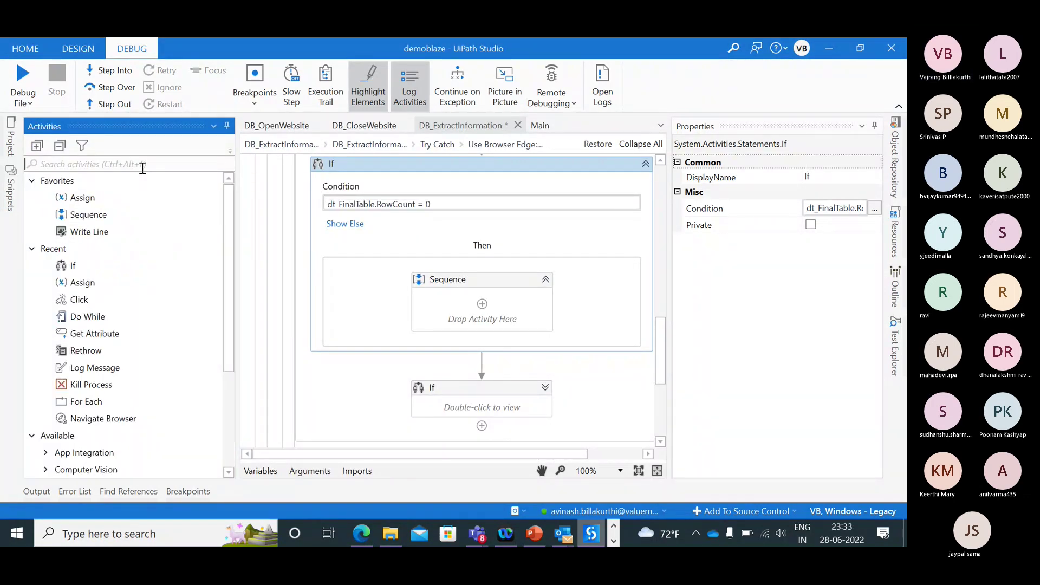
{"action": "type", "text": "Merge"}
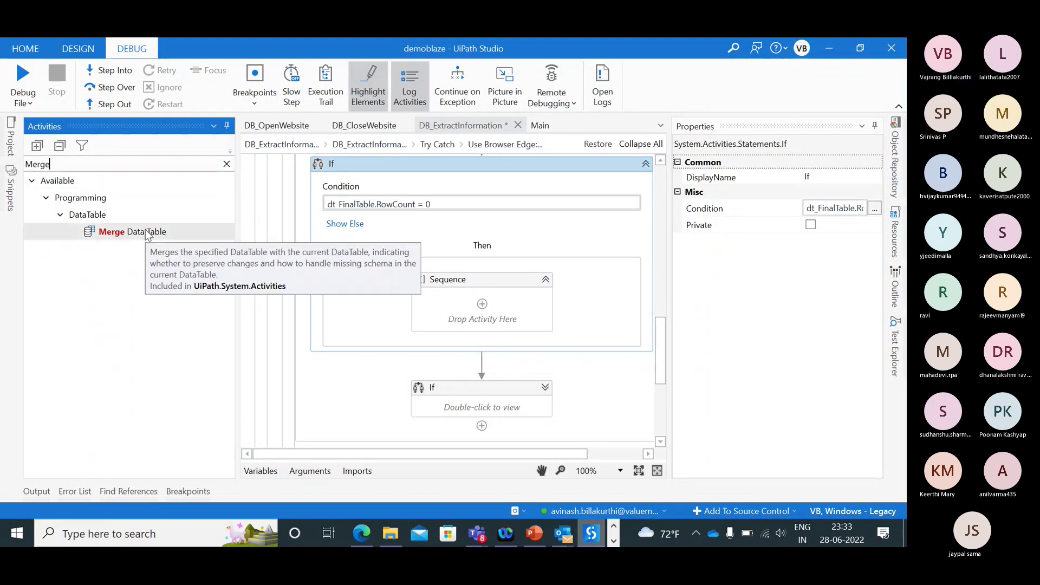
{"action": "left_click_drag", "start_coordinate": [133, 232], "coordinate": [465, 311]}
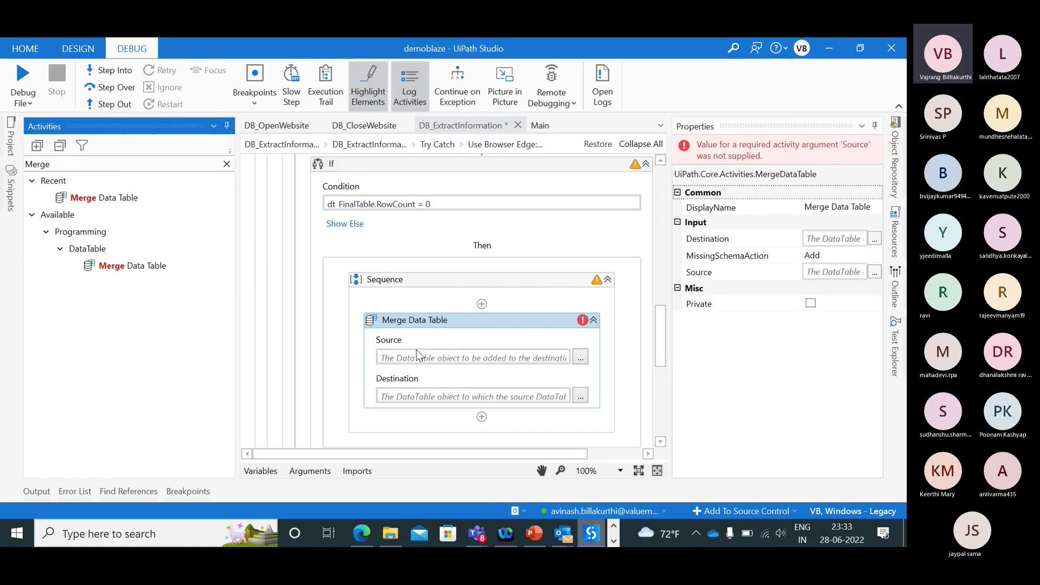
- Copy the dt_FinalTable variable name in the Merge Data Table activity, then set its Source to ExtractDataTable instead
{"action": "left_click", "coordinate": [414, 359]}
{"action": "type", "text": "dt"}
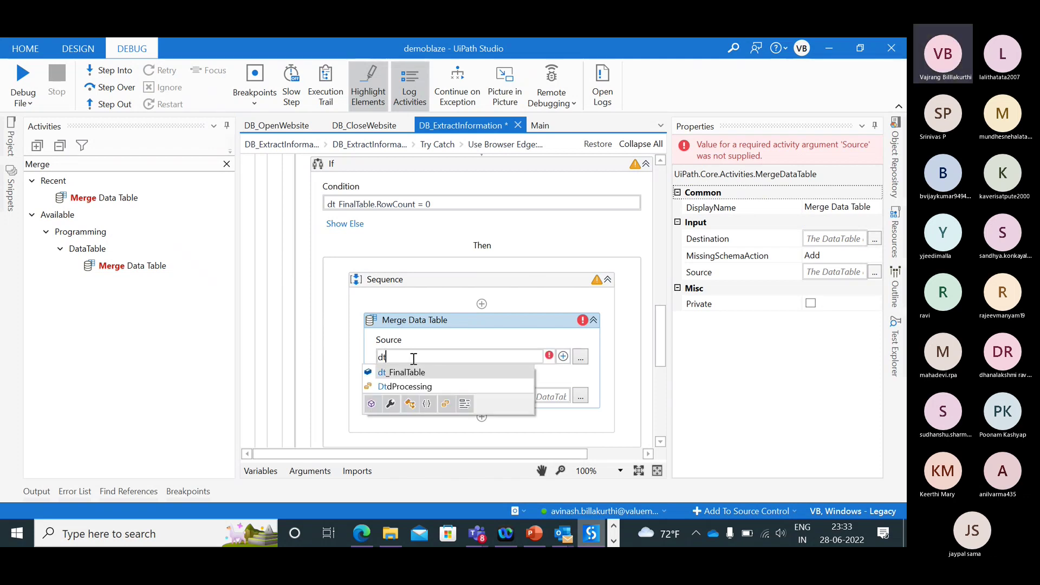
{"action": "key", "text": "Tab"}
{"action": "left_click", "coordinate": [413, 358]}
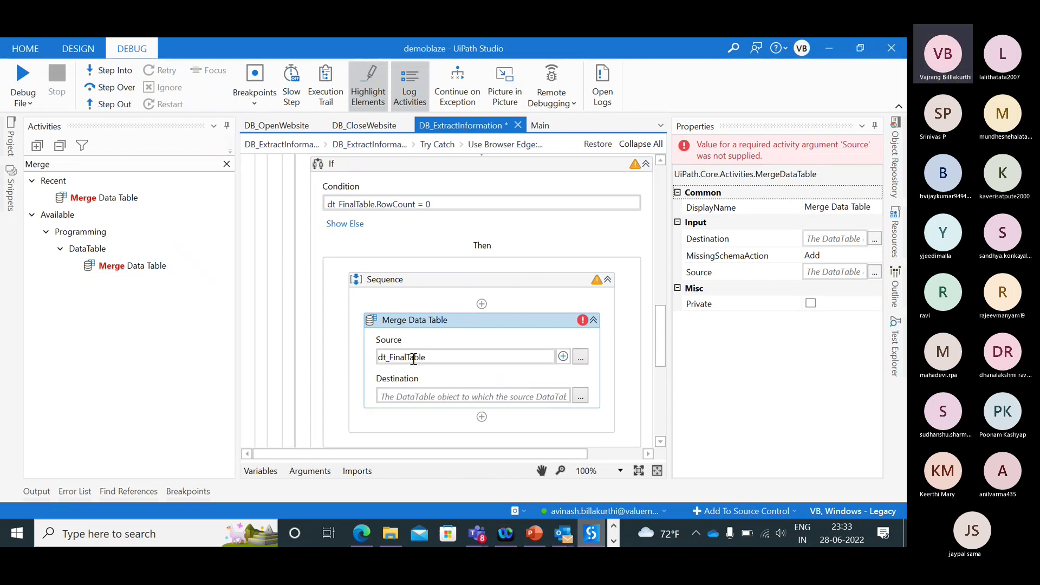
{"action": "key", "text": "ctrl+a"}
{"action": "key", "text": "ctrl+c"}
{"action": "key", "text": "BackSpace"}
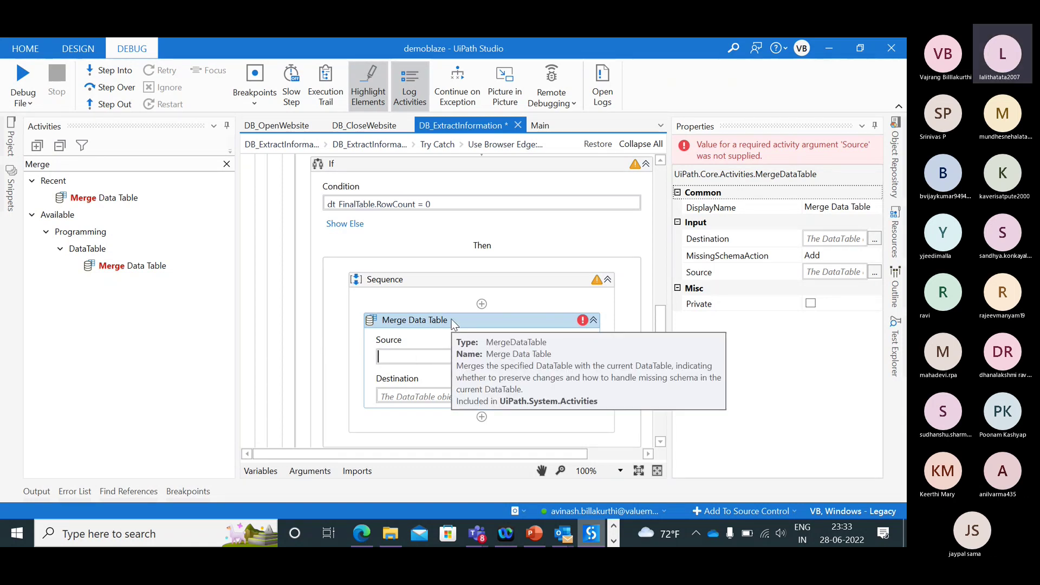
{"action": "type", "text": "exce"}
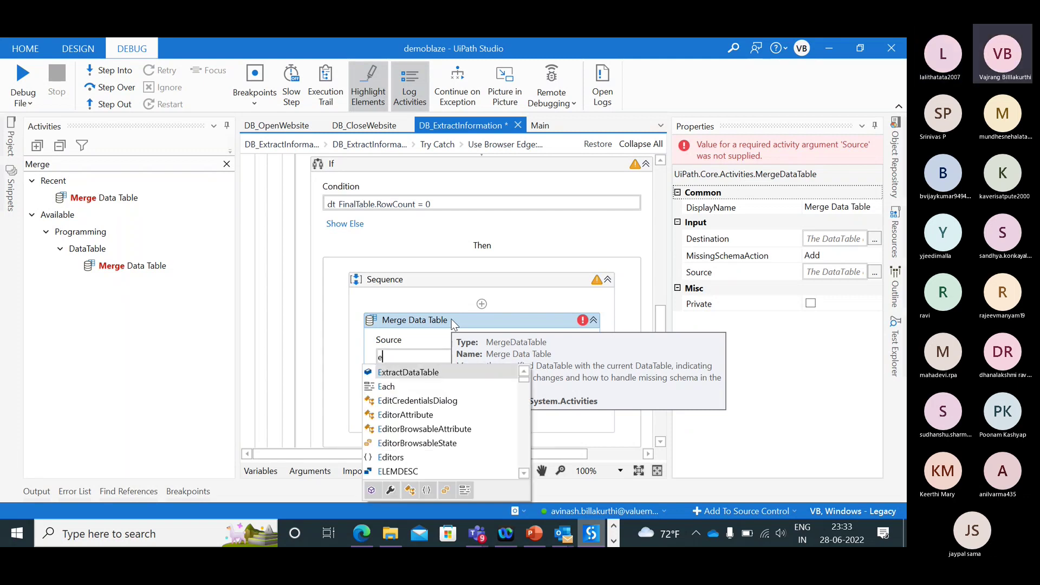
{"action": "key", "text": "BackSpace"}
{"action": "key", "text": "BackSpace"}
{"action": "key", "text": "Return"}
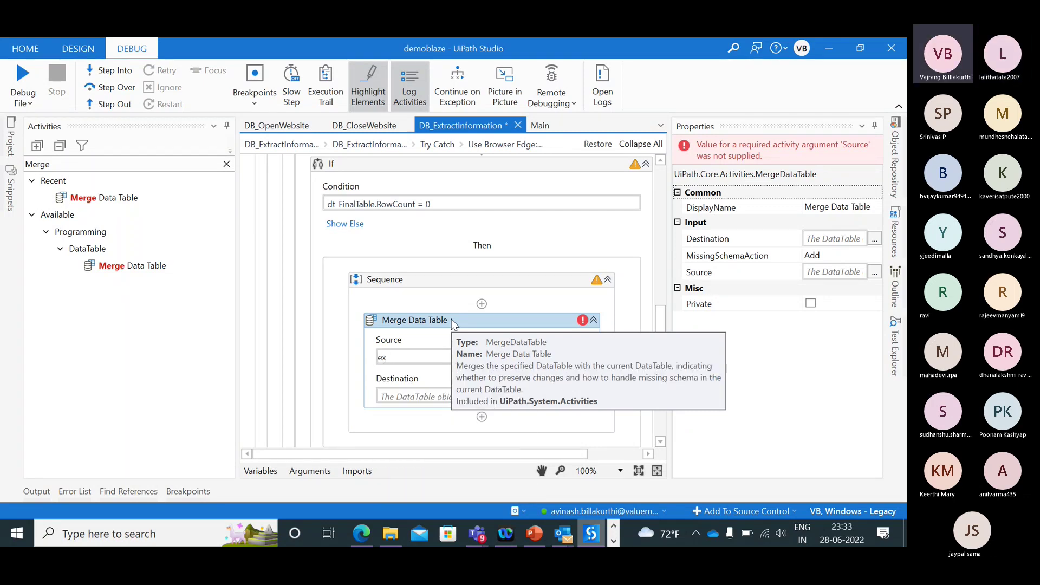
- Set the Merge Data Table activity's Destination to dt_FinalTable
{"action": "left_click", "coordinate": [408, 397]}
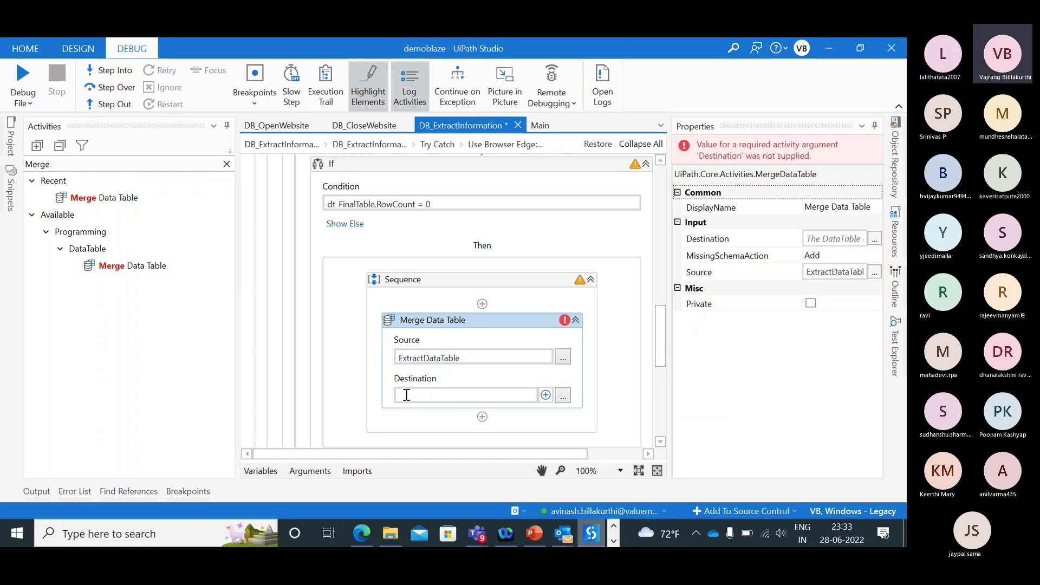
{"action": "key", "text": "ctrl+v"}
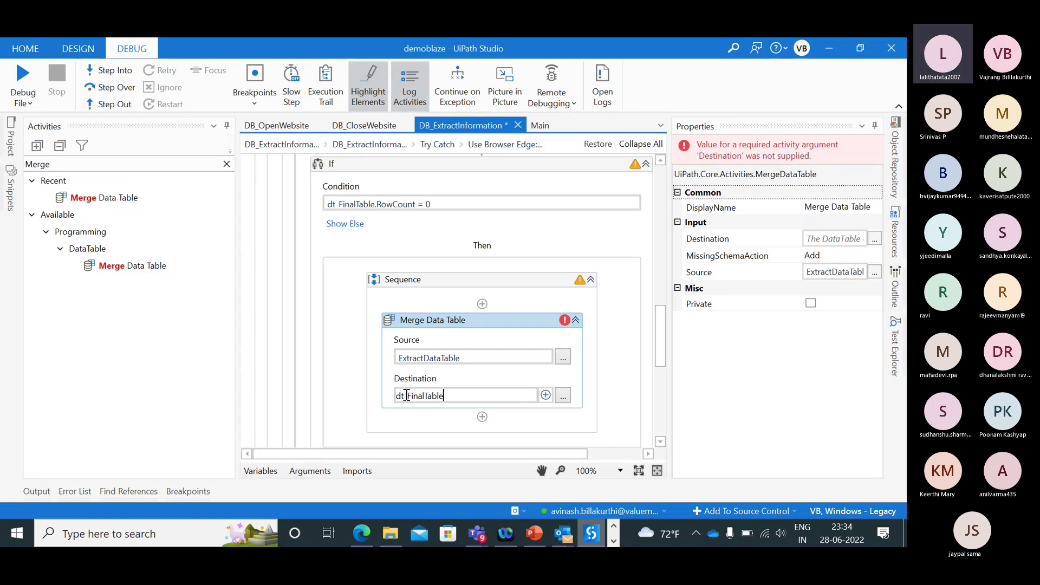
{"action": "left_click", "coordinate": [599, 379]}
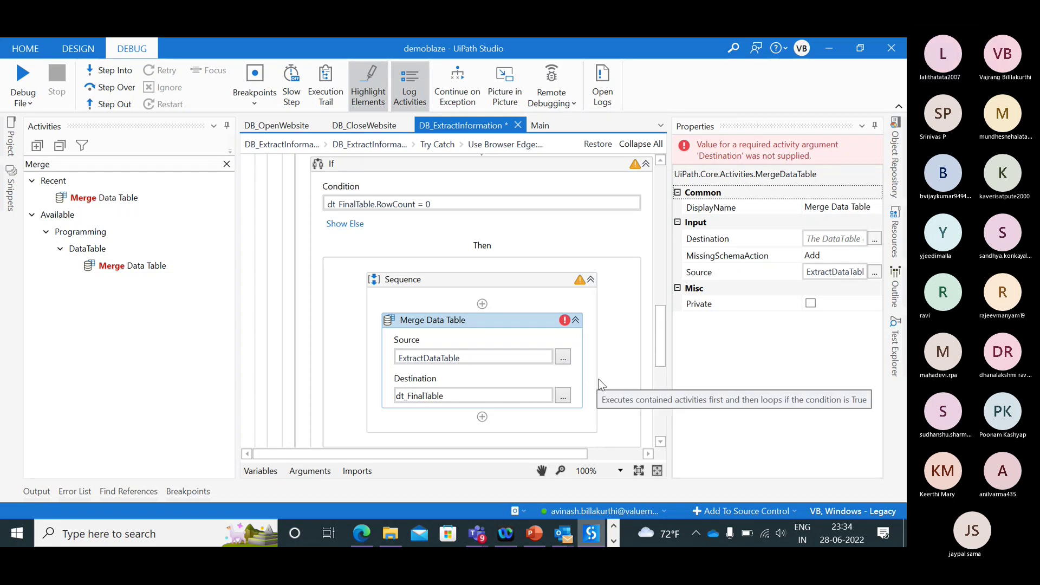
{"action": "left_click", "coordinate": [609, 363]}
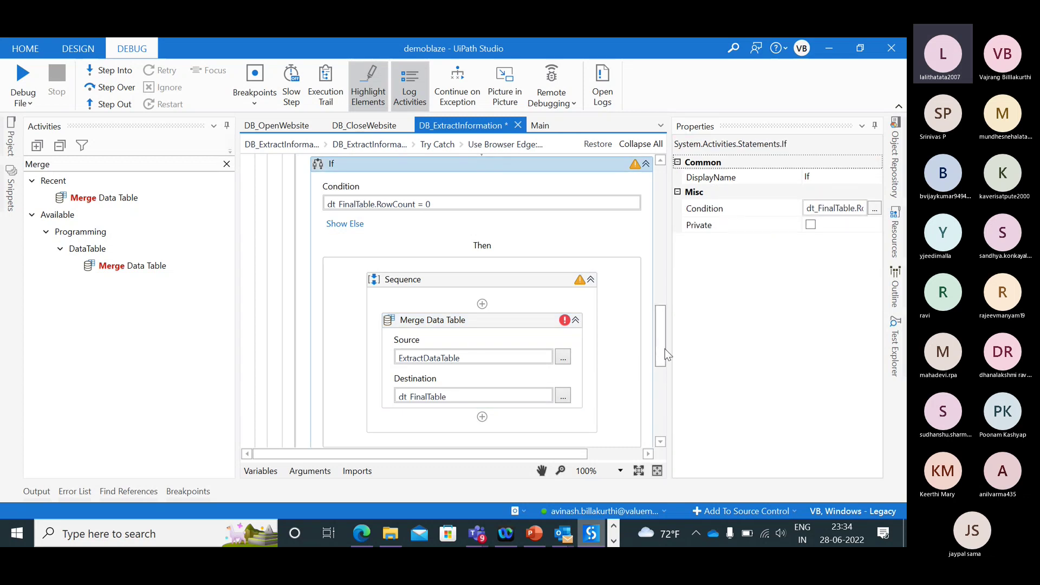
- Move the Merge Data Table activity out of the If, placing it directly below Get Attribute 'Next'
{"action": "scroll", "coordinate": [625, 350], "scroll_direction": "up", "scroll_amount": 5}
{"action": "scroll", "coordinate": [624, 350], "scroll_direction": "down", "scroll_amount": 3}
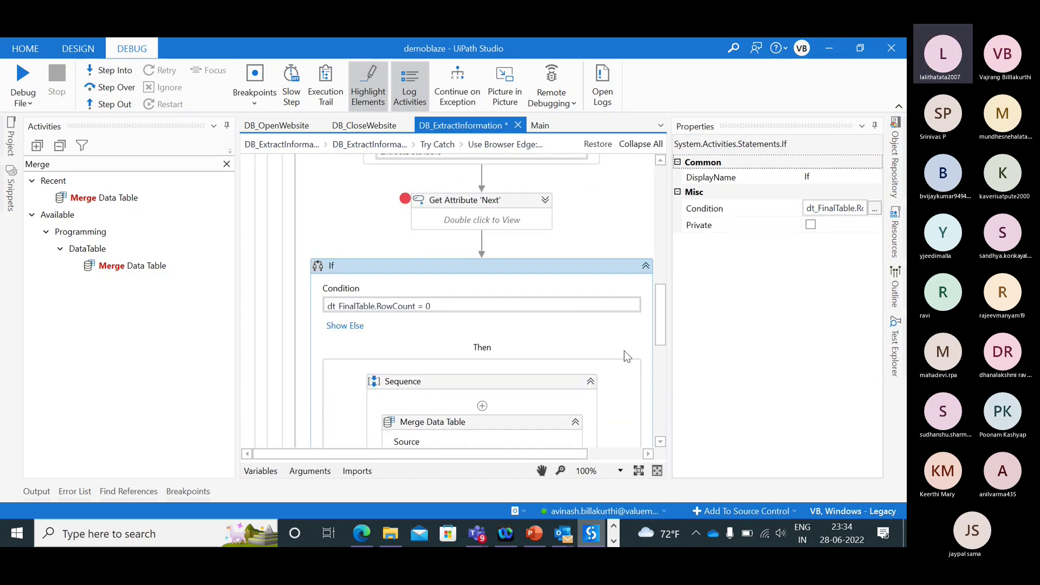
{"action": "left_click", "coordinate": [875, 125]}
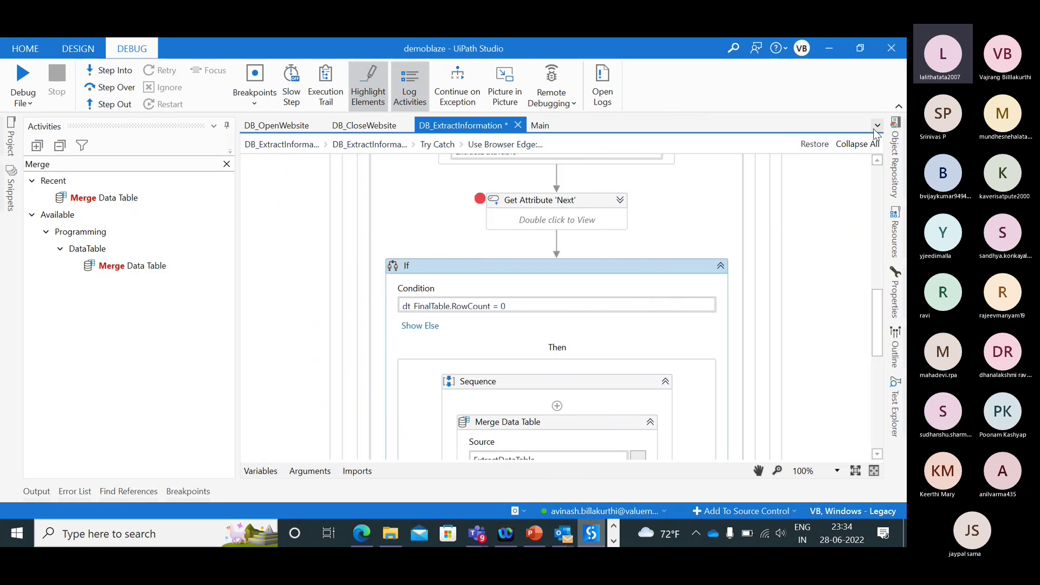
{"action": "mouse_move", "coordinate": [609, 429]}
{"action": "left_mouse_down"}
{"action": "mouse_move", "coordinate": [573, 332]}
{"action": "mouse_move", "coordinate": [561, 203]}
{"action": "left_mouse_up"}
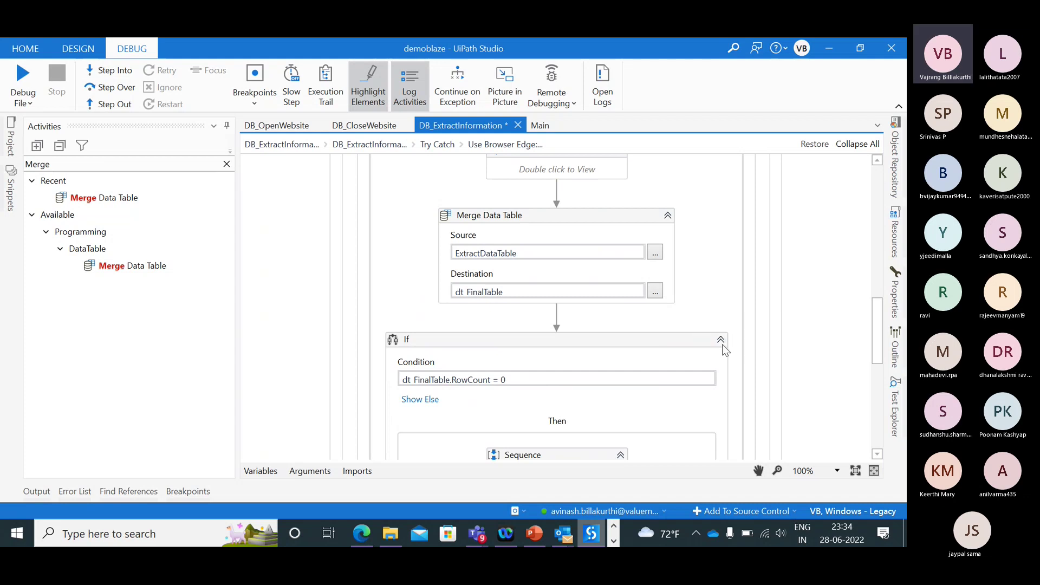
- Delete the emptied If activity with the dt_FinalTable.RowCount = 0 condition and save the workflow
{"action": "left_click", "coordinate": [722, 343]}
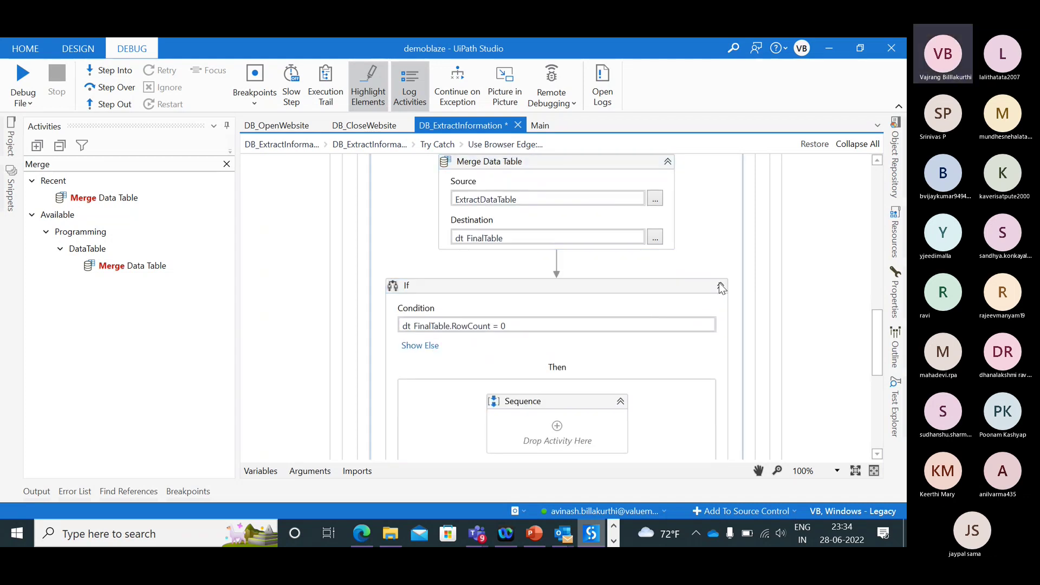
{"action": "left_click", "coordinate": [720, 284]}
{"action": "key", "text": "Delete"}
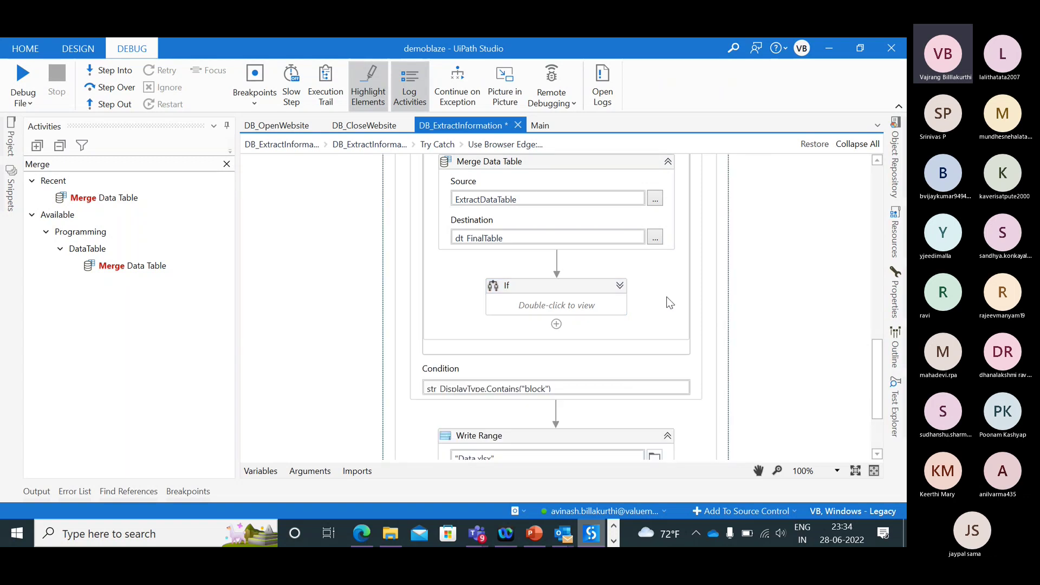
{"action": "scroll", "coordinate": [668, 310], "scroll_direction": "up", "scroll_amount": 2}
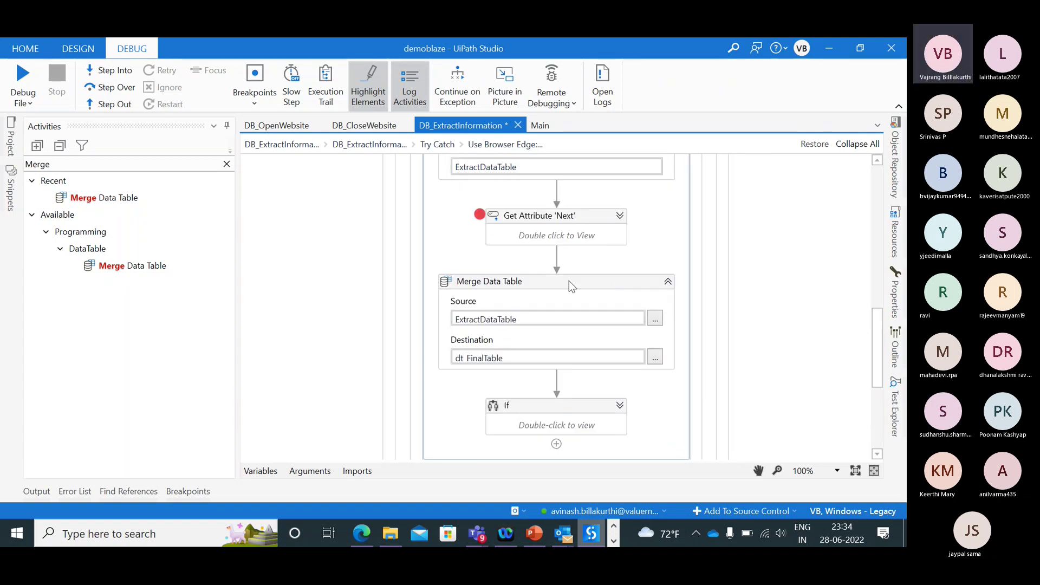
{"action": "key", "text": "ctrl+s"}
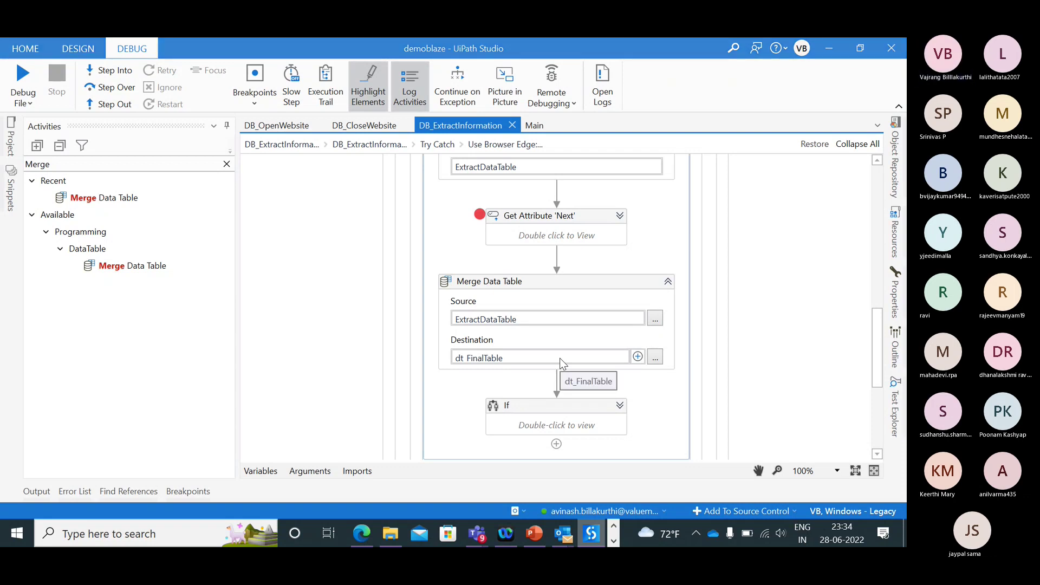
- Debug the DB_ExtractInformation file up to the breakpoint on Get Attribute 'Next'
{"action": "key", "text": "alt+Tab"}
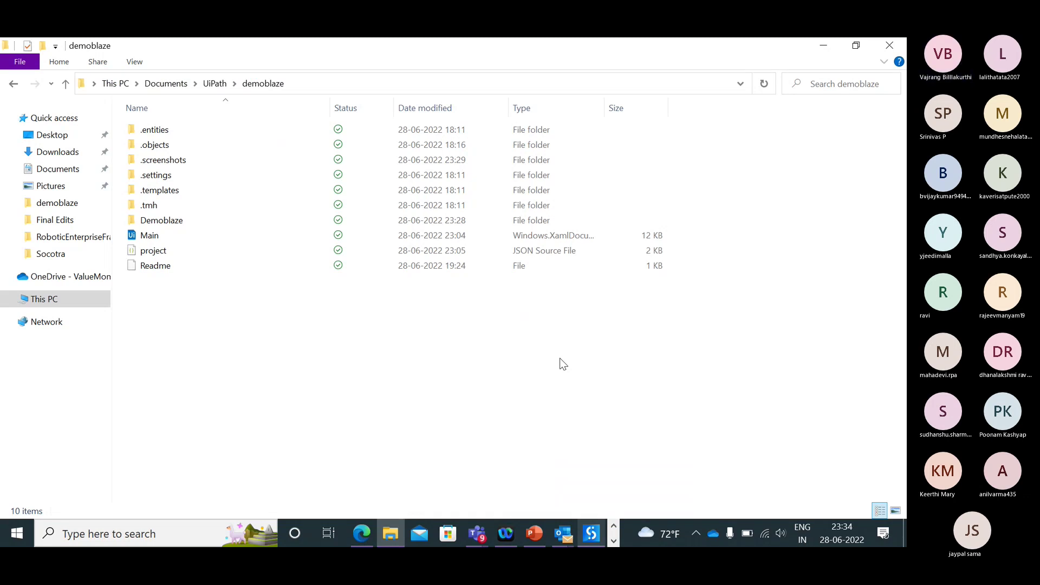
{"action": "key", "text": "alt+Tab"}
{"action": "key", "text": "alt+Tab"}
{"action": "left_click", "coordinate": [34, 86]}
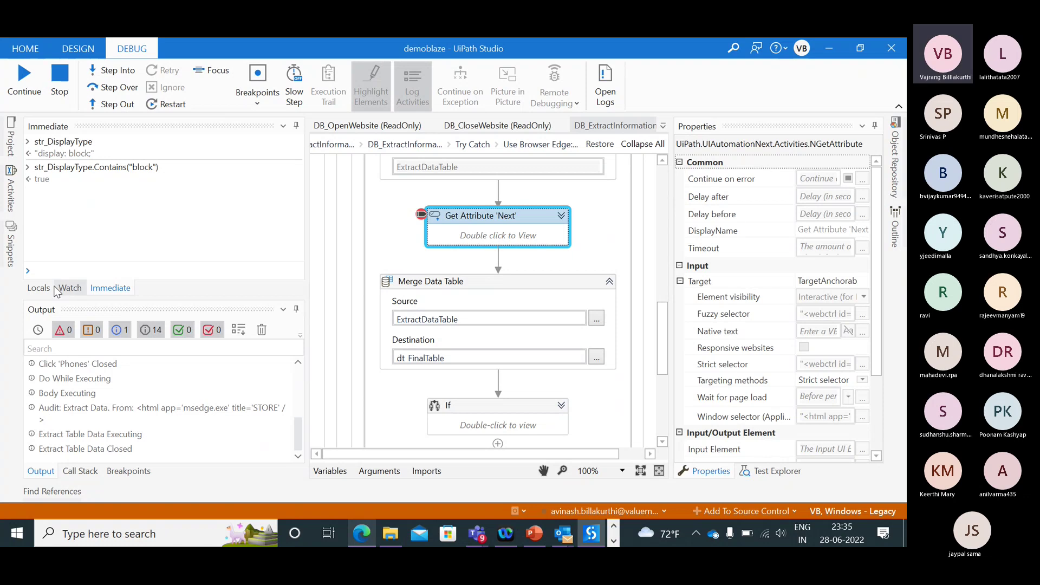
- Add a debugger watch on the ExtractDataTable variable
{"action": "left_click", "coordinate": [71, 288]}
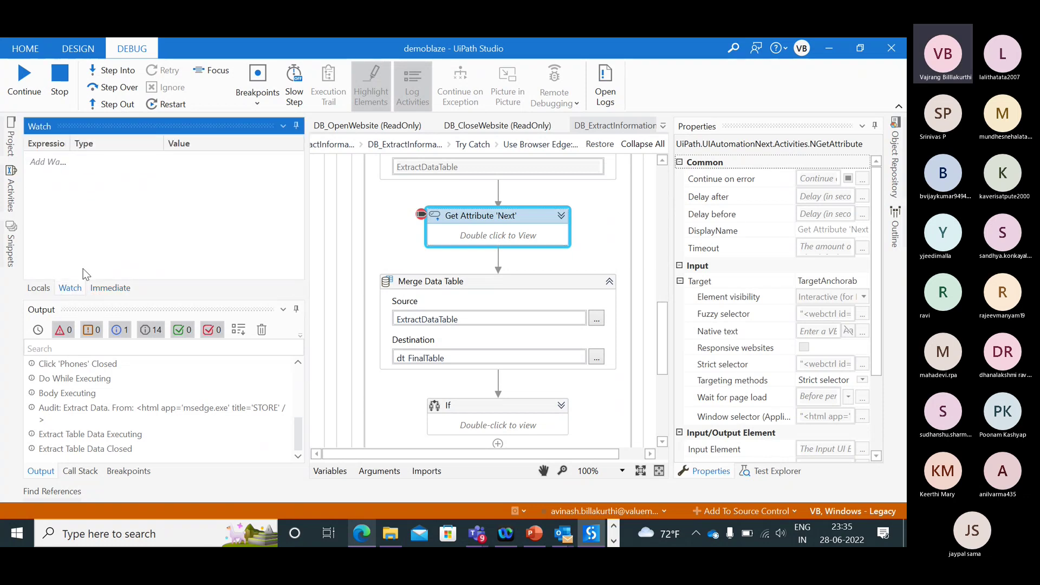
{"action": "left_click", "coordinate": [47, 162]}
{"action": "type", "text": "exc"}
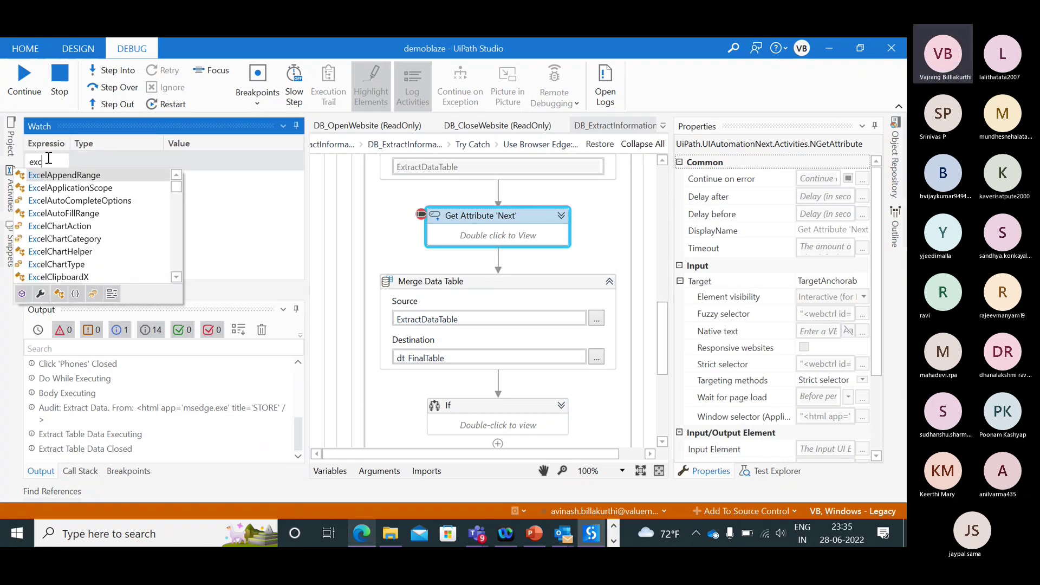
{"action": "key", "text": "BackSpace"}
{"action": "key", "text": "BackSpace"}
{"action": "key", "text": "Return"}
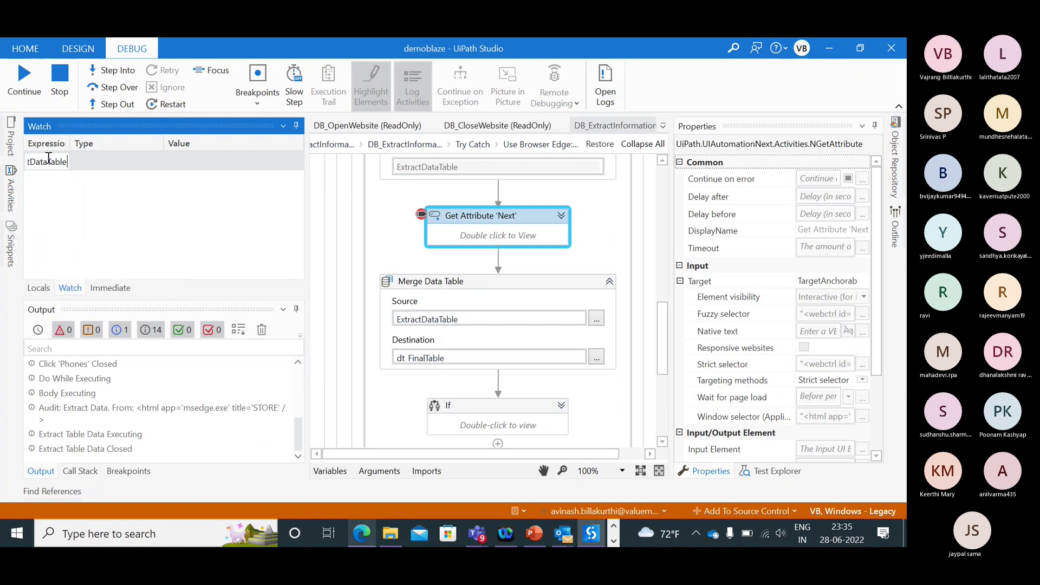
{"action": "left_click", "coordinate": [83, 167]}
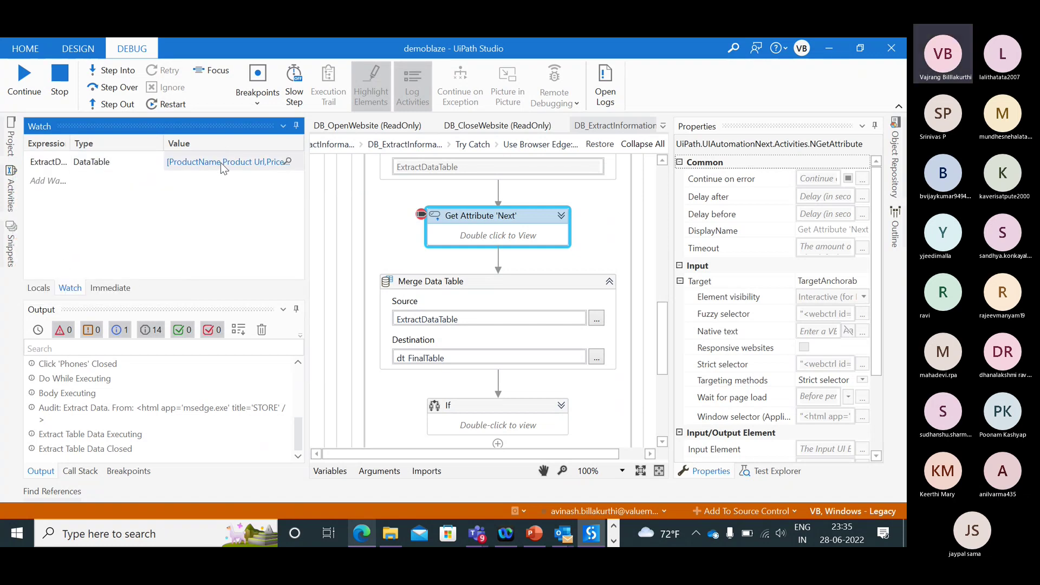
- Add dt_FinalTable as a second watch expression
{"action": "left_click", "coordinate": [40, 181]}
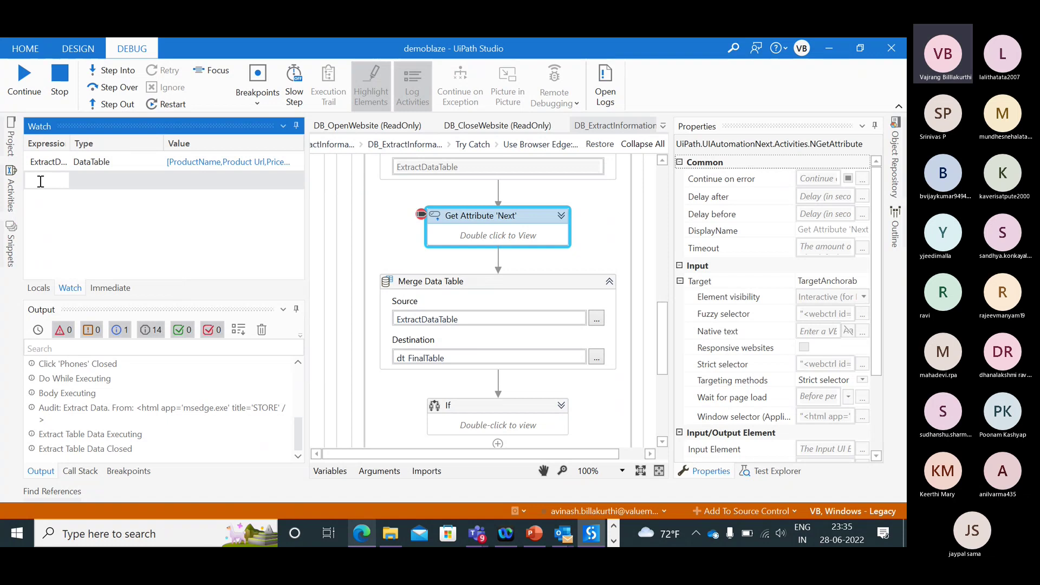
{"action": "type", "text": "dt"}
{"action": "key", "text": "Return"}
{"action": "left_click", "coordinate": [97, 190]}
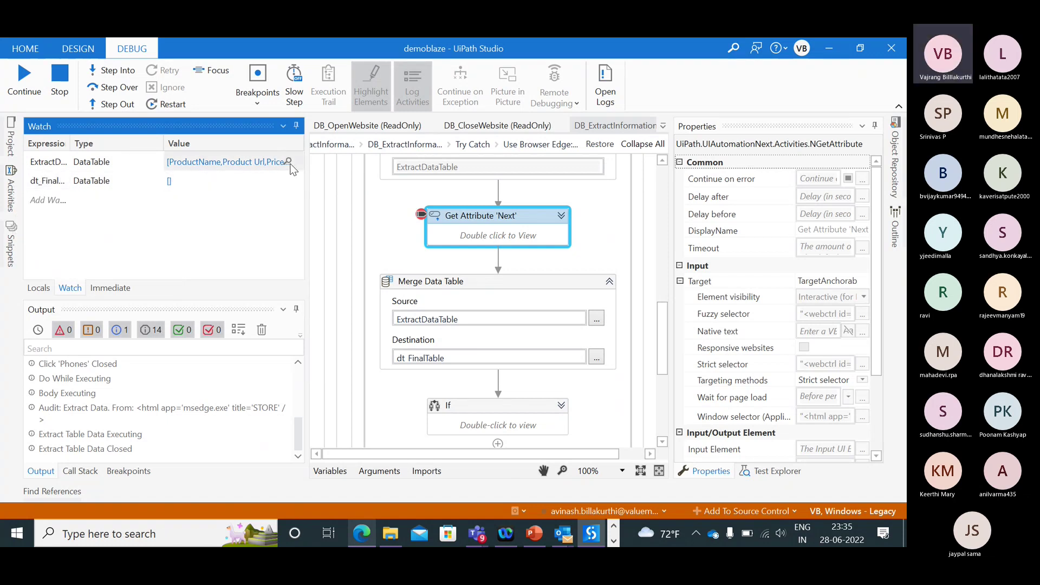
- Inspect the full watched value of ExtractDataTable, close it, and step the debugger past Get Attribute 'Next'
{"action": "left_click", "coordinate": [289, 162]}
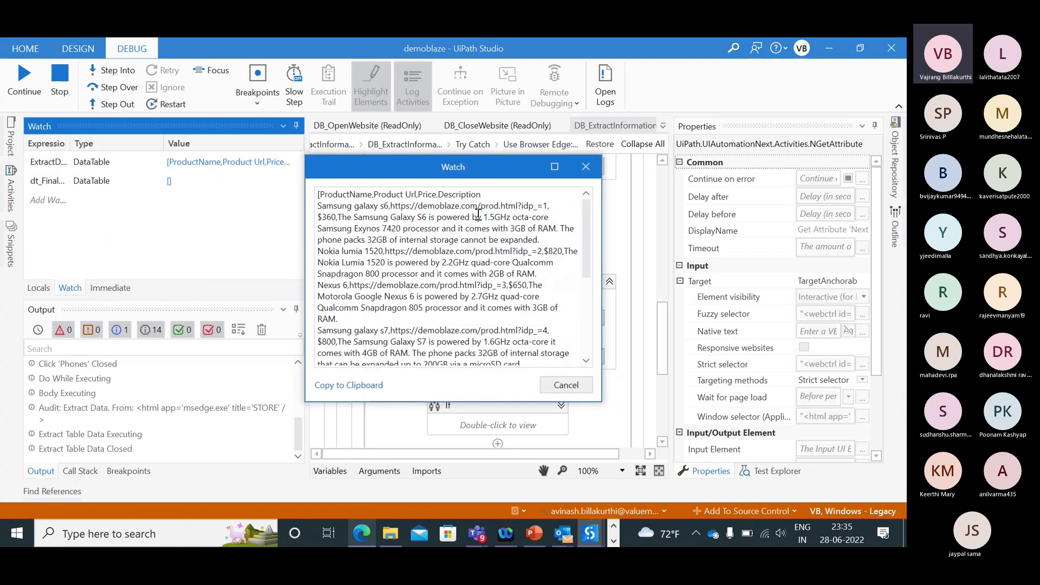
{"action": "left_click", "coordinate": [582, 167]}
{"action": "left_click", "coordinate": [119, 71]}
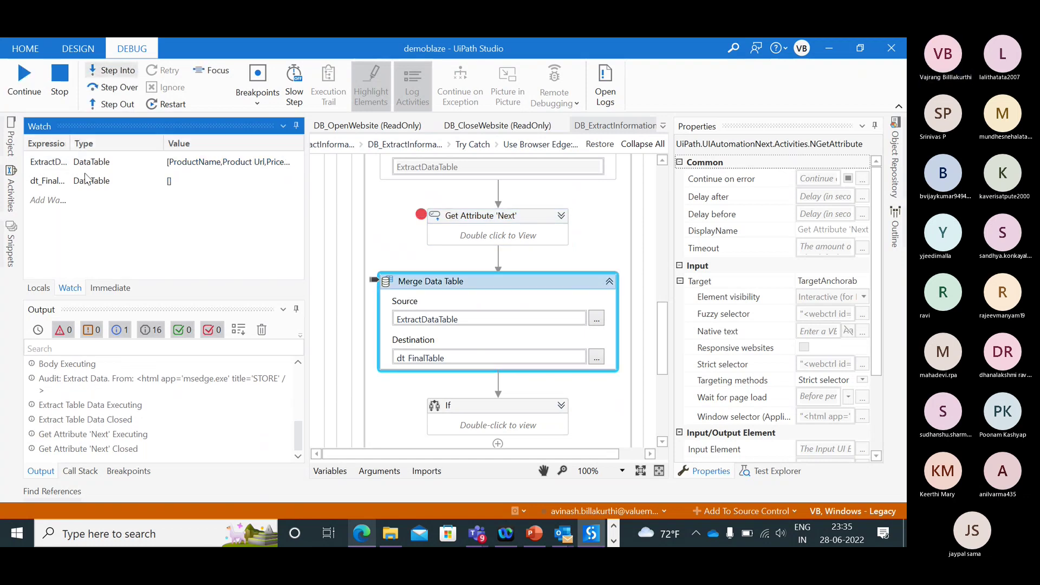
- Add a watch on the str_DisplayType variable
{"action": "left_click", "coordinate": [49, 200]}
{"action": "type", "text": "str"}
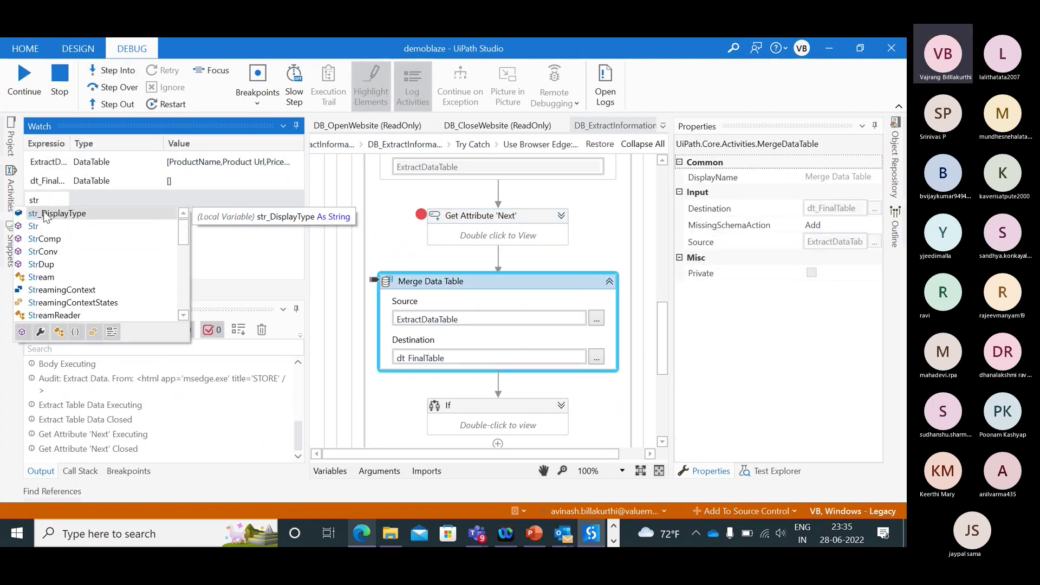
{"action": "double_click", "coordinate": [45, 215]}
{"action": "key", "text": "Return"}
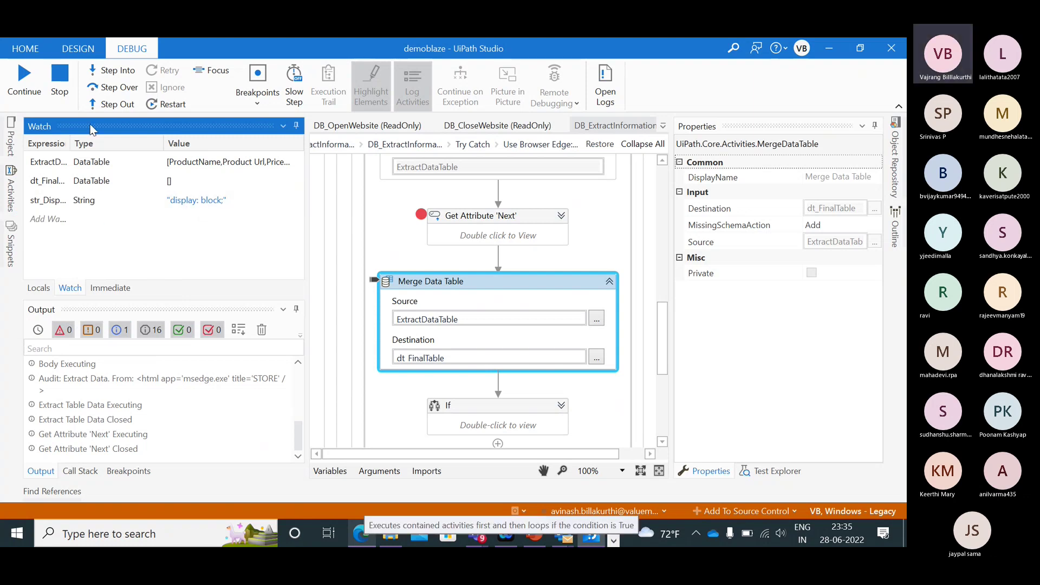
- Step through the Merge Data Table activity and examine the full contents of dt_FinalTable
{"action": "left_click", "coordinate": [114, 62]}
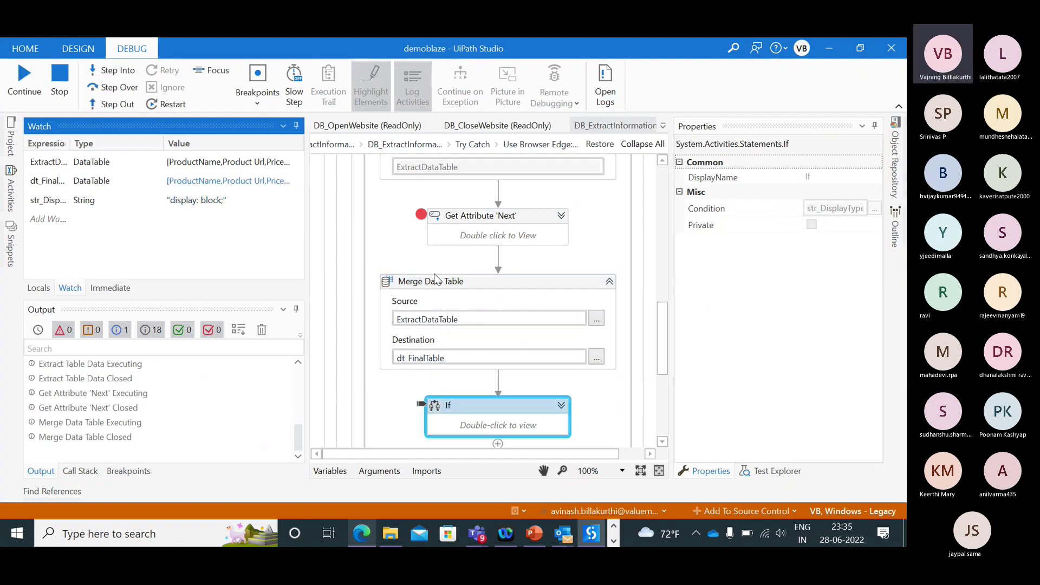
{"action": "left_click", "coordinate": [291, 182]}
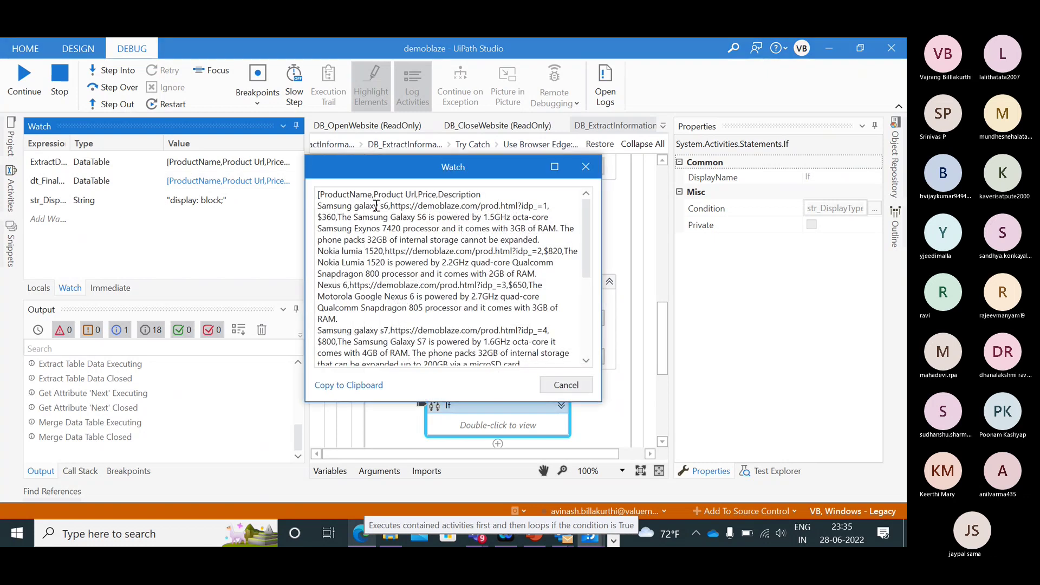
{"action": "scroll", "coordinate": [374, 244], "scroll_direction": "down", "scroll_amount": 5}
{"action": "left_click", "coordinate": [597, 166]}
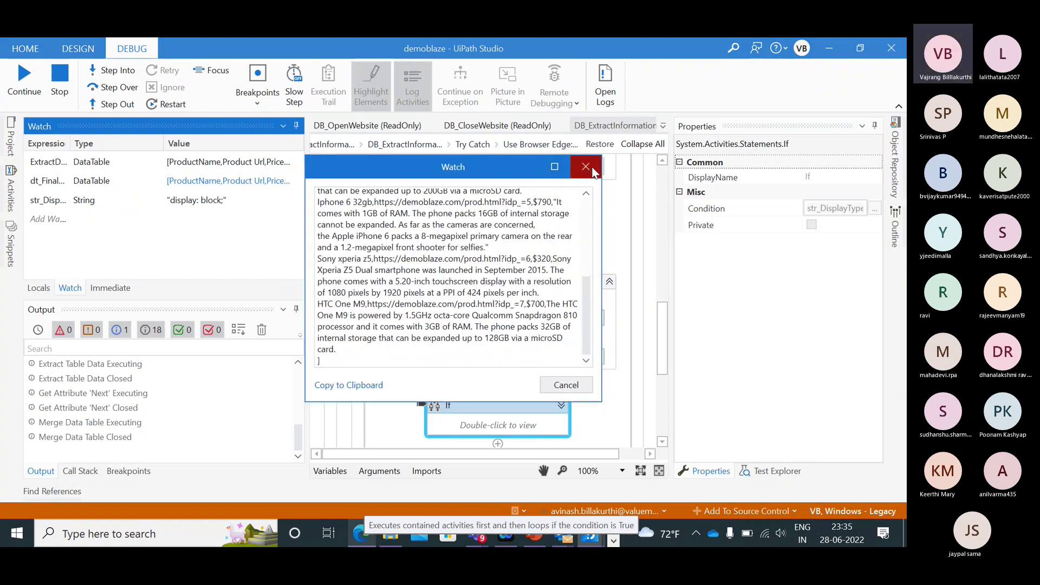
- Expand the remaining If activity and step the debugger through its Then sequence to run Click 'Next'
{"action": "left_click", "coordinate": [561, 406]}
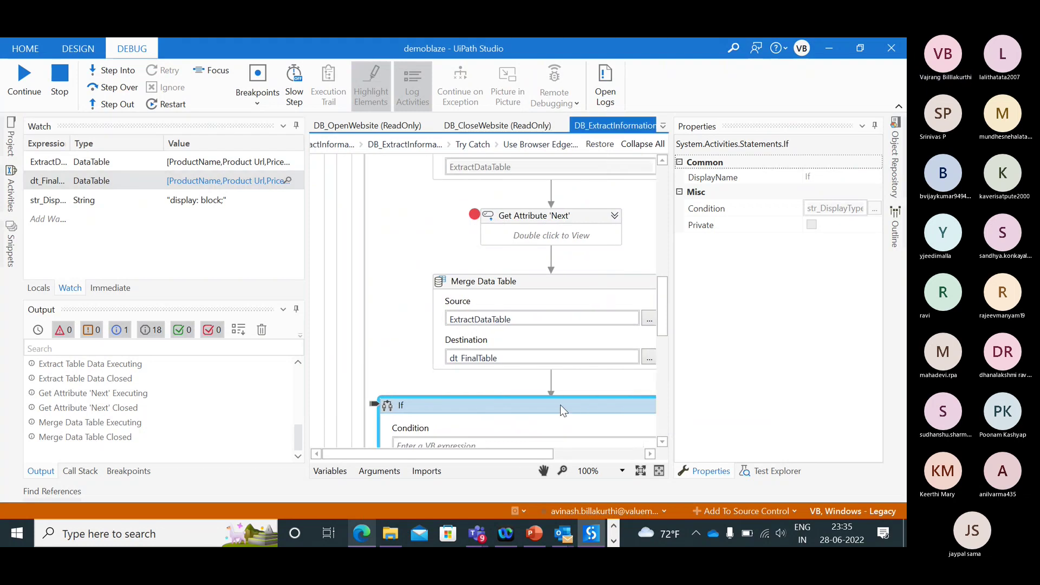
{"action": "scroll", "coordinate": [580, 437], "scroll_direction": "down", "scroll_amount": 10}
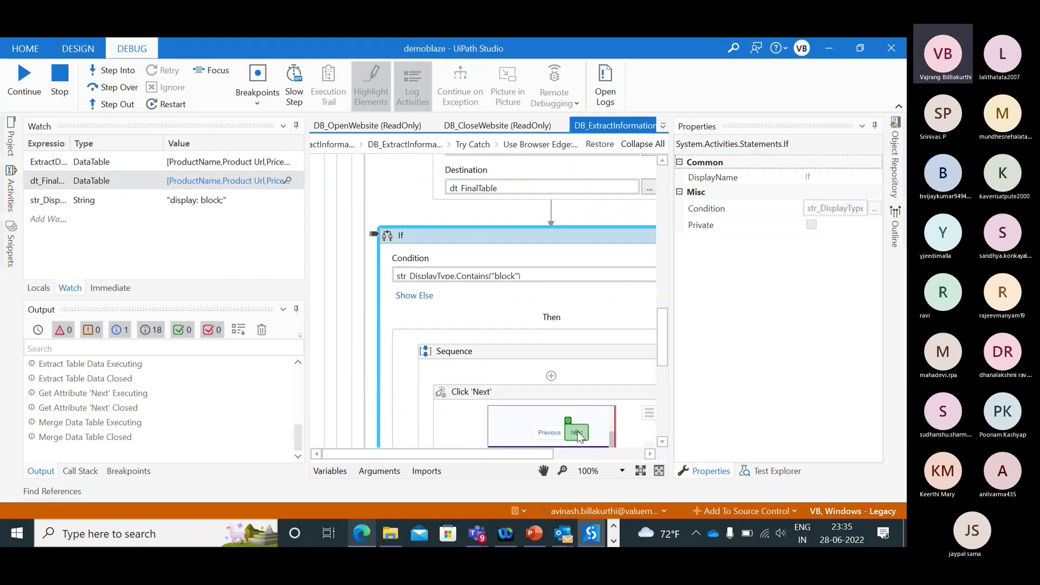
{"action": "left_click", "coordinate": [111, 71]}
{"action": "left_click", "coordinate": [111, 72]}
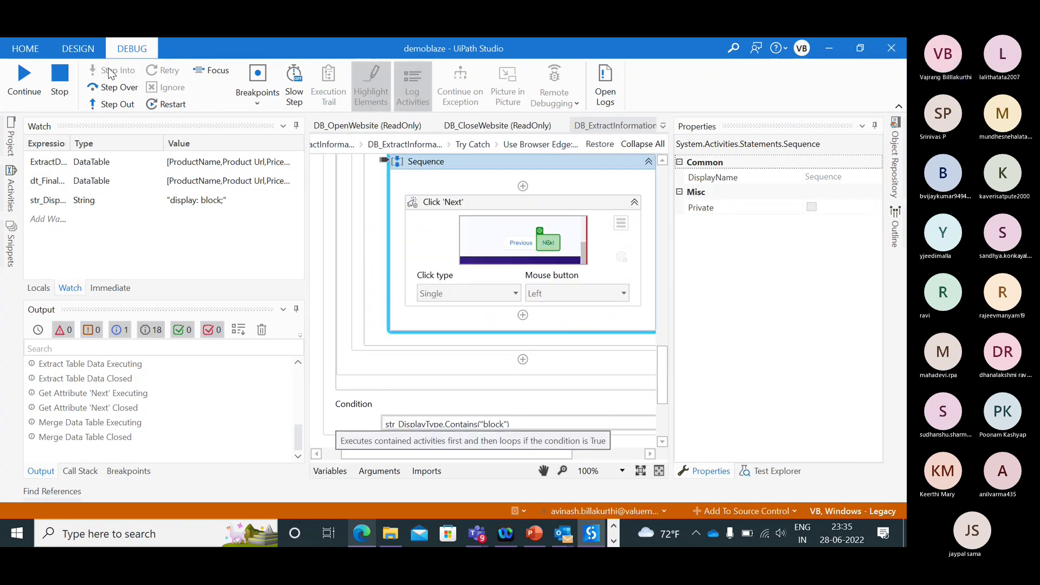
{"action": "left_click", "coordinate": [111, 72]}
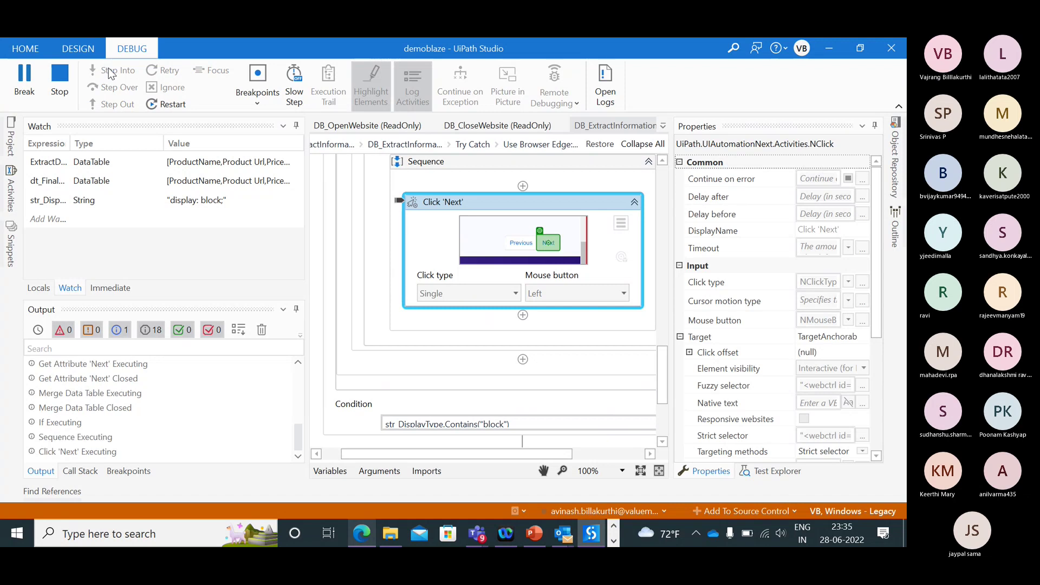
- Step the debugger through the end of the Do While body, its condition, and Extract Table Data of the next iteration
{"action": "left_click", "coordinate": [111, 71]}
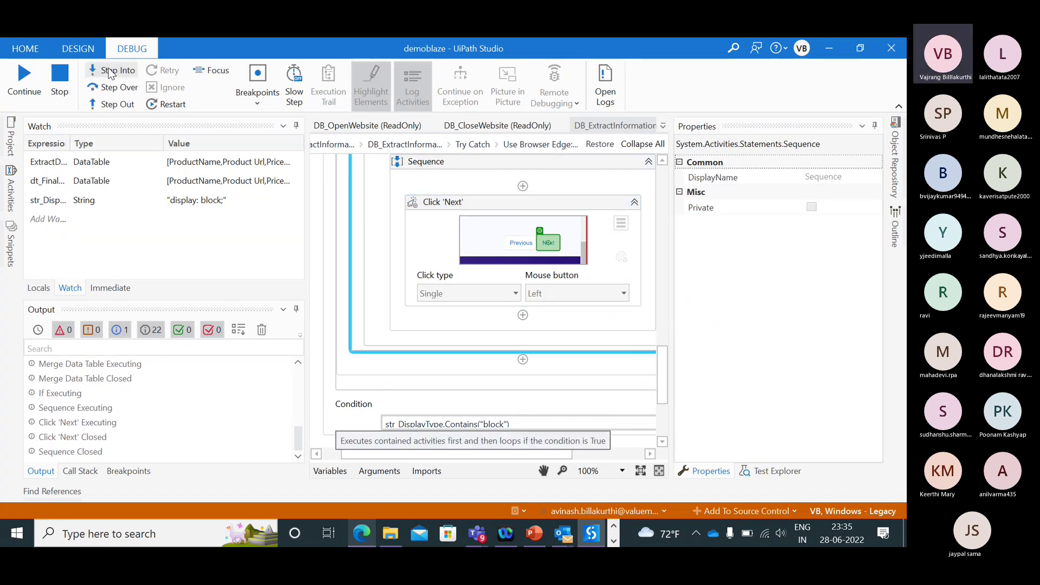
{"action": "left_click", "coordinate": [109, 71]}
{"action": "left_click", "coordinate": [109, 70]}
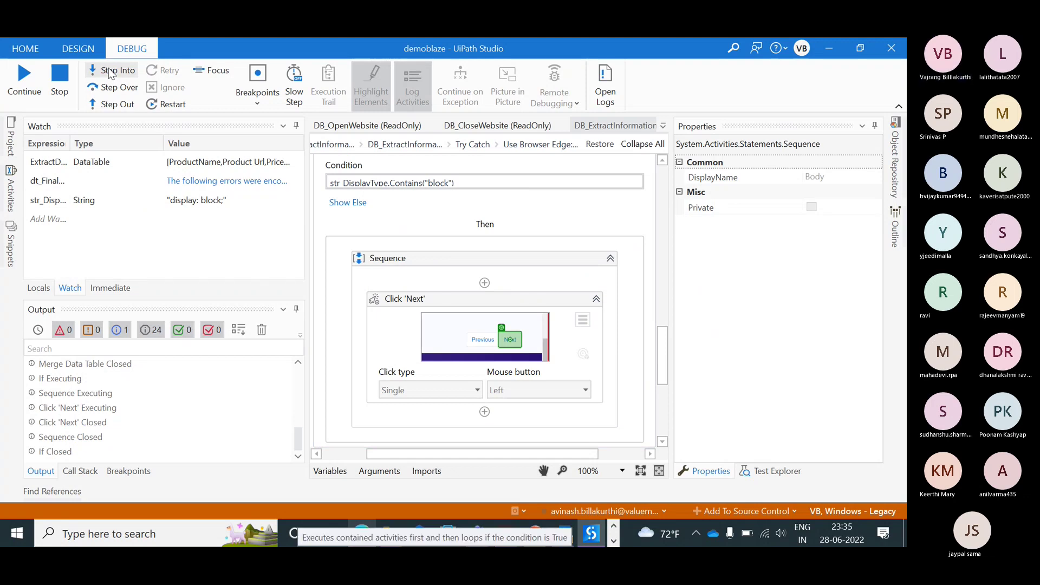
{"action": "left_click", "coordinate": [109, 71]}
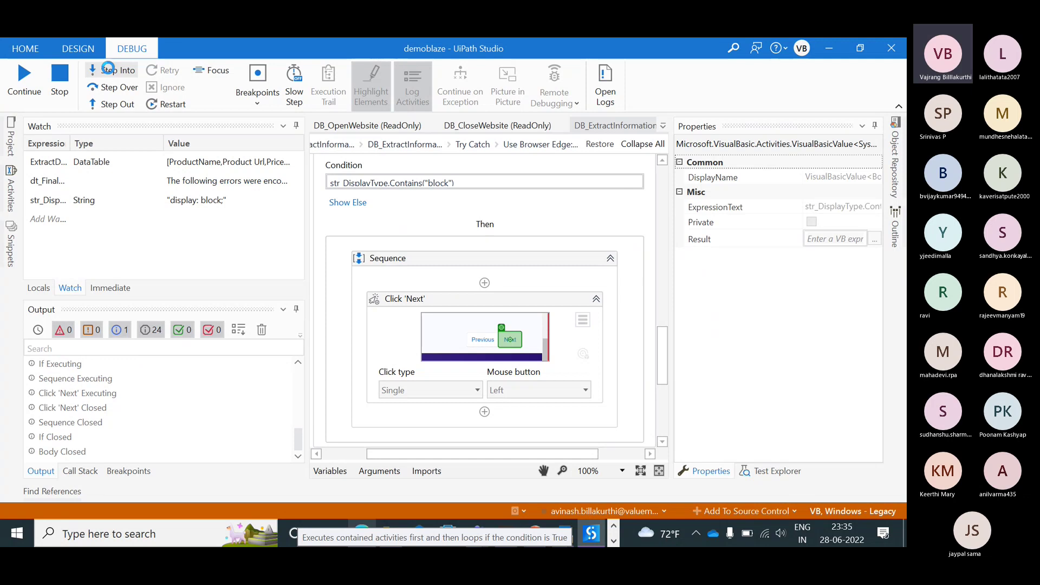
{"action": "left_click", "coordinate": [109, 70]}
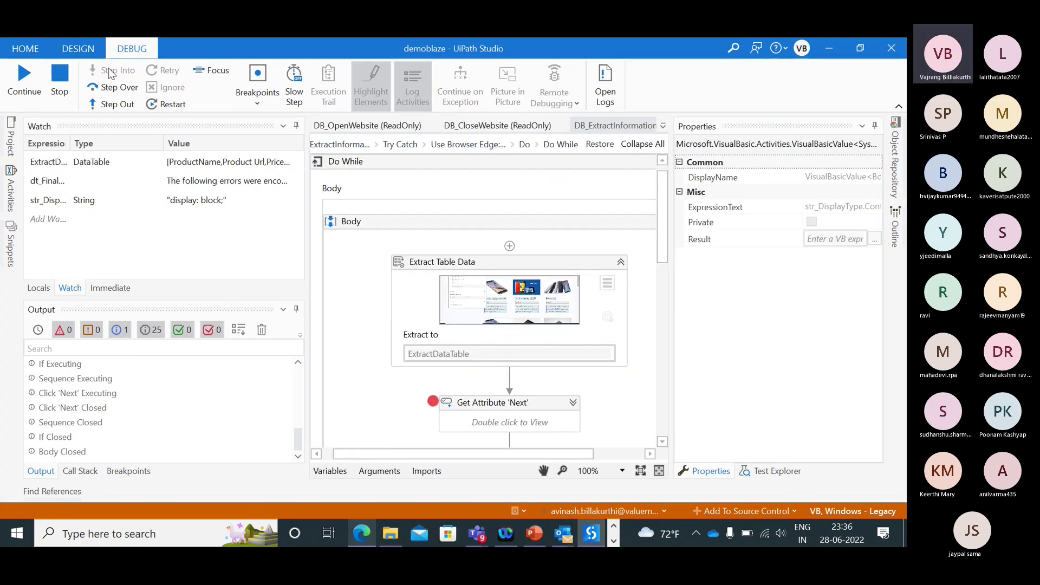
{"action": "left_click", "coordinate": [109, 70]}
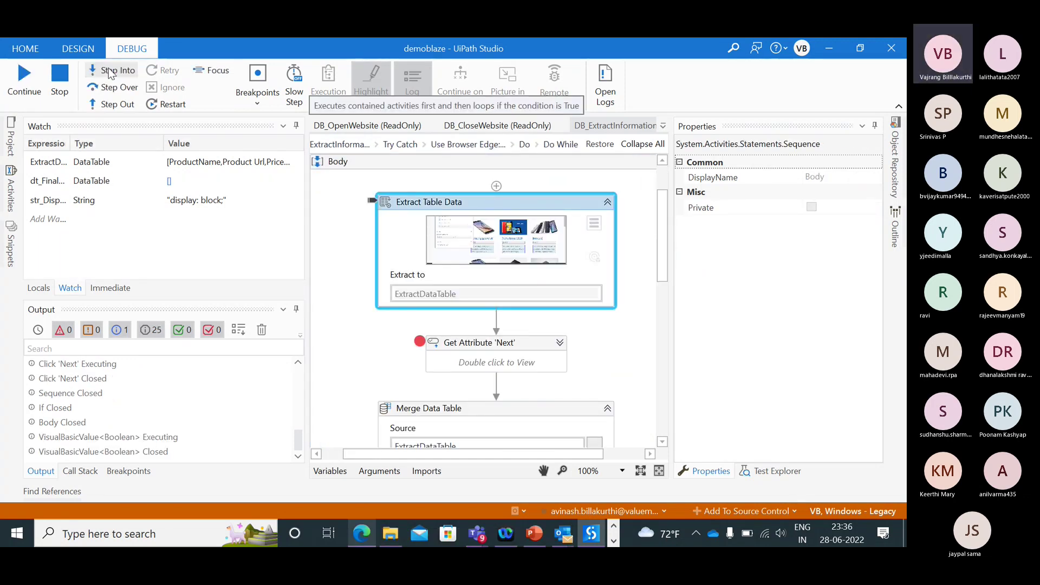
{"action": "left_click", "coordinate": [109, 71]}
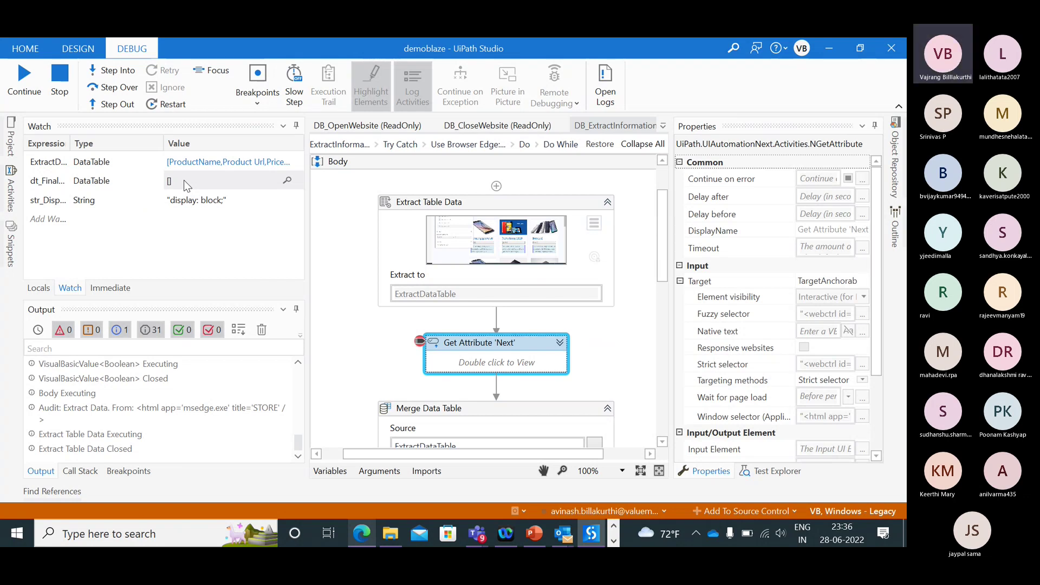
{"action": "key", "text": "F11"}
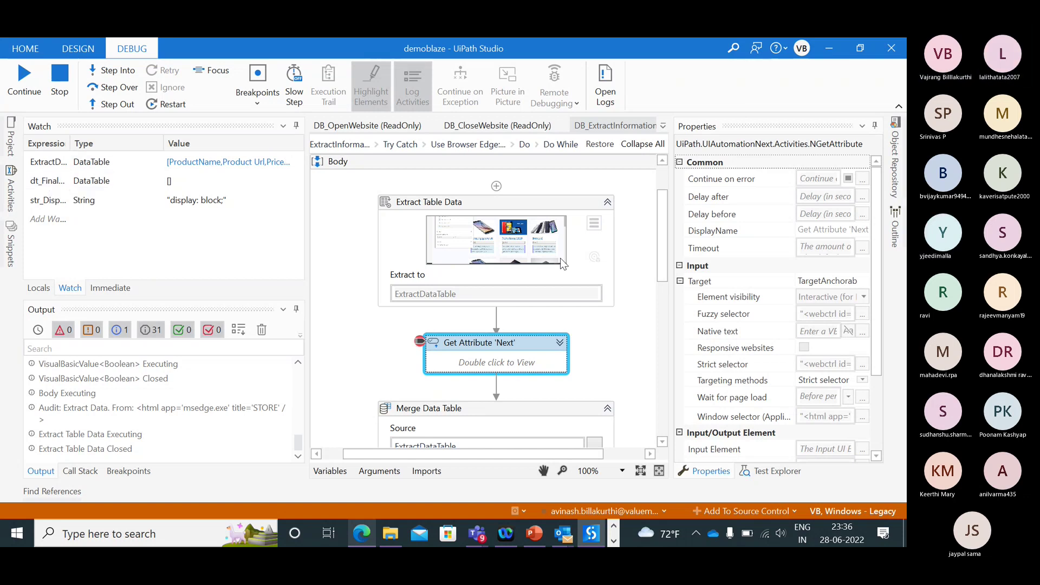
- Auto-hide Properties and Test Explorer to widen the workflow designer, and step the debugger past Get Attribute 'Next'
{"action": "left_click", "coordinate": [875, 125]}
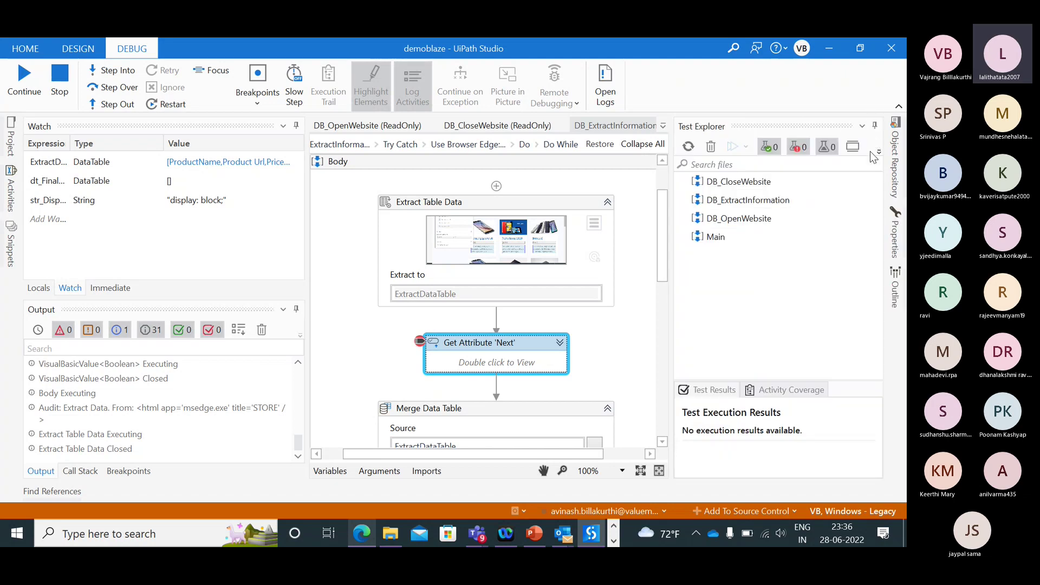
{"action": "left_click", "coordinate": [875, 126]}
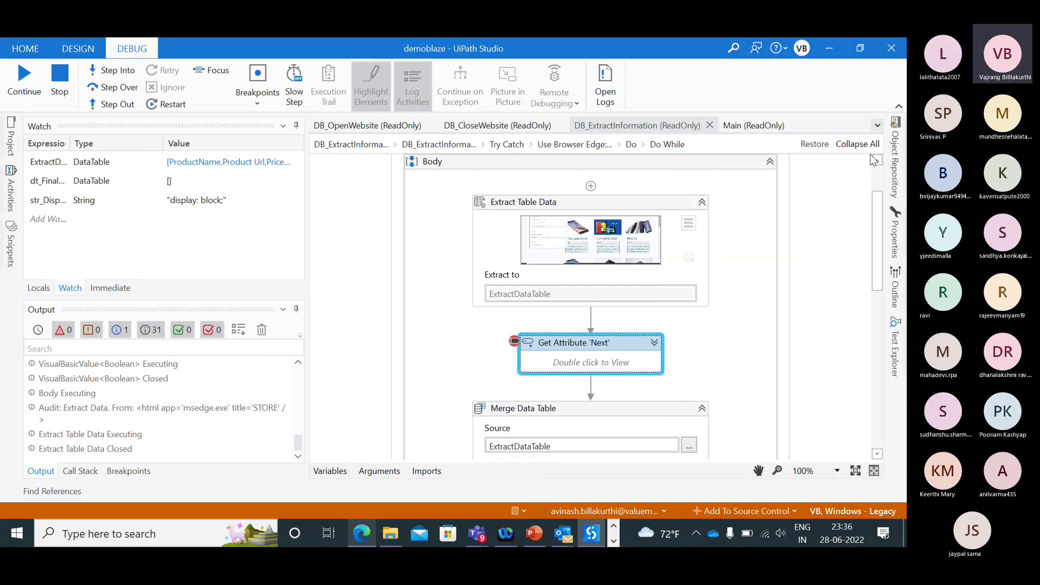
{"action": "left_click_drag", "start_coordinate": [873, 278], "coordinate": [878, 238]}
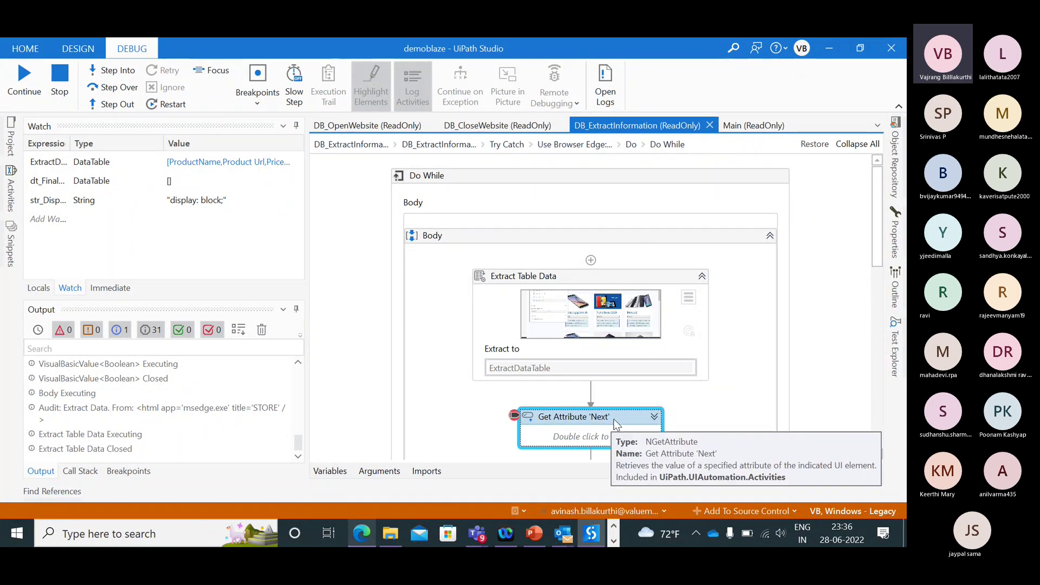
{"action": "left_click", "coordinate": [103, 72]}
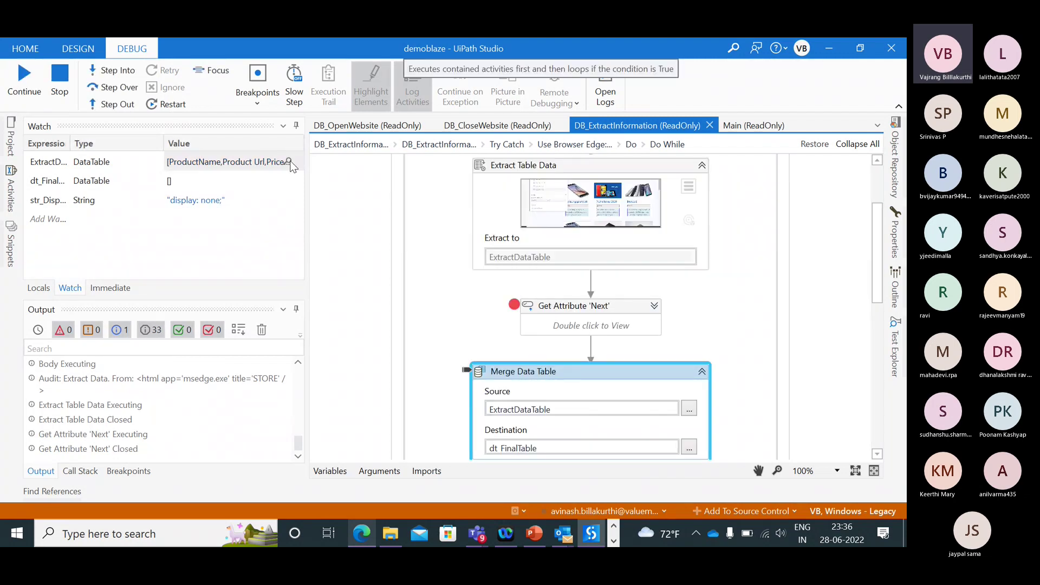
- Add a watch on the row count of the extracted table with the expression ExtractDataTable.Rows.Count
{"action": "left_click", "coordinate": [46, 217]}
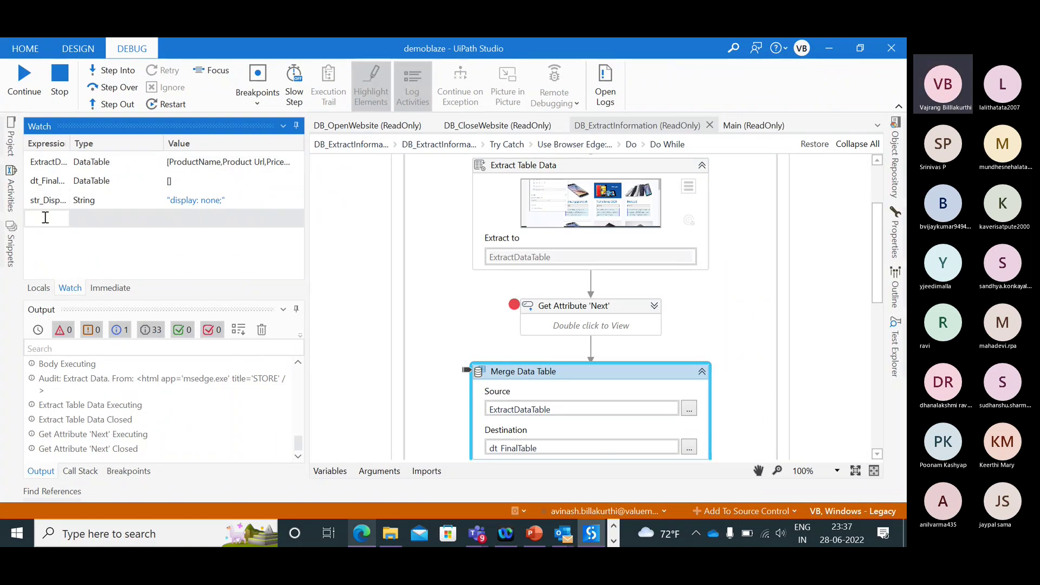
{"action": "type", "text": "ex"}
{"action": "key", "text": "Tab"}
{"action": "type", "text": "."}
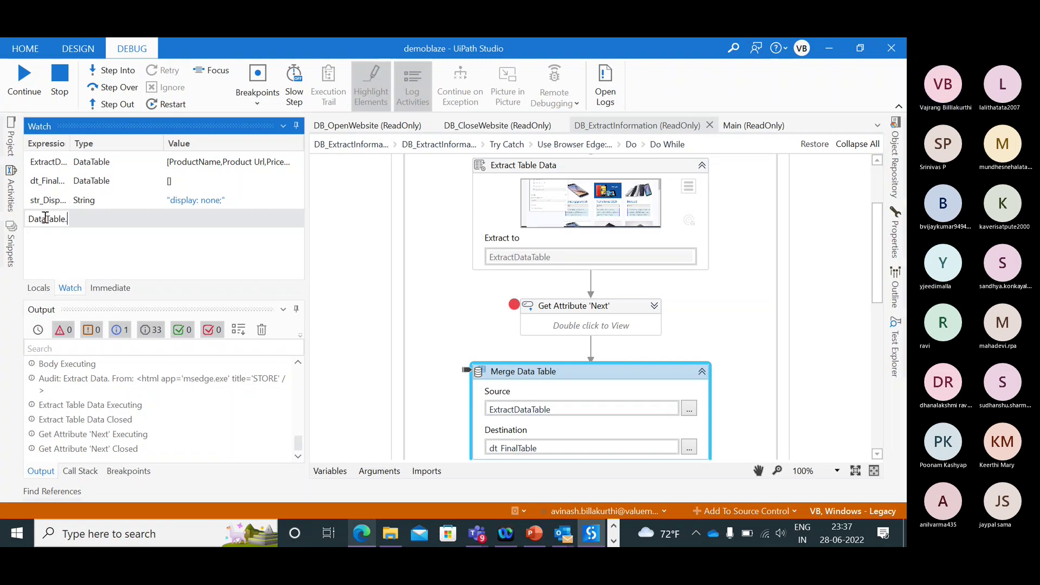
{"action": "type", "text": "Rows.Count"}
{"action": "key", "text": "Return"}
- Add a second watch for dt_FinalTable and extend its expression so that it evaluates the table's row count
{"action": "left_click", "coordinate": [45, 238]}
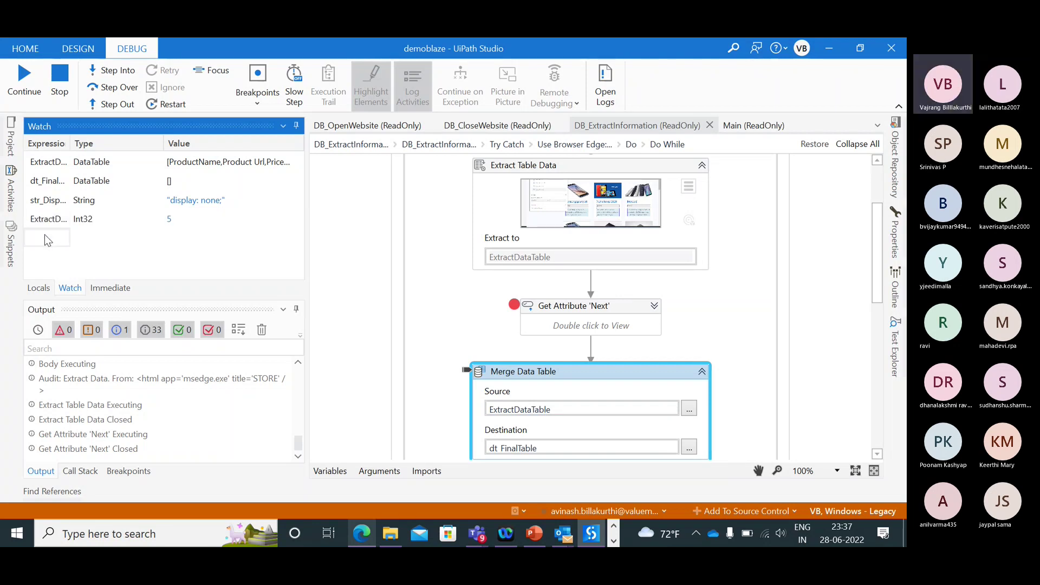
{"action": "type", "text": "dt"}
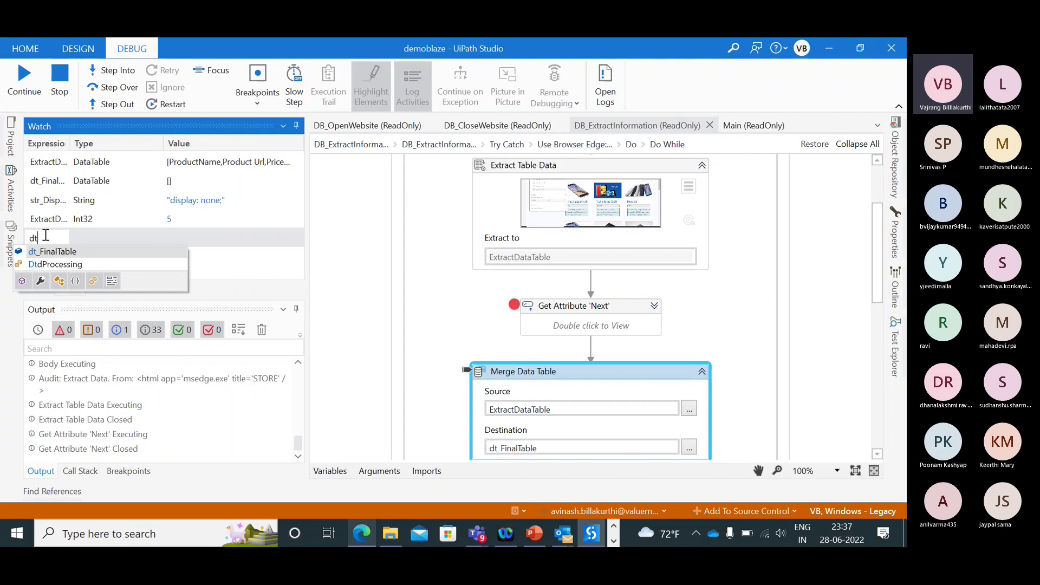
{"action": "key", "text": "Tab"}
{"action": "key", "text": "Return"}
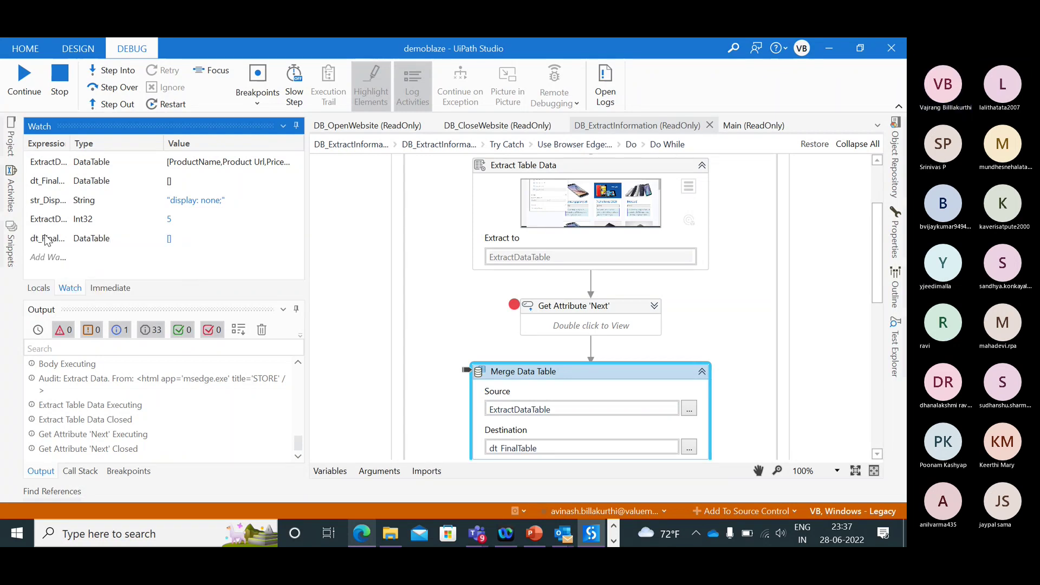
{"action": "left_click", "coordinate": [46, 238]}
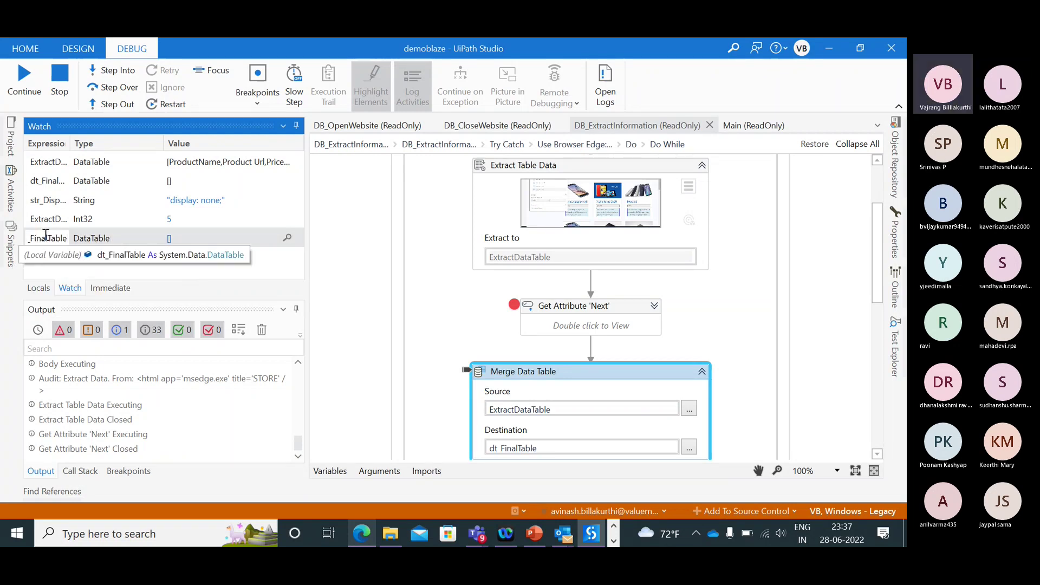
{"action": "type", "text": ".ro"}
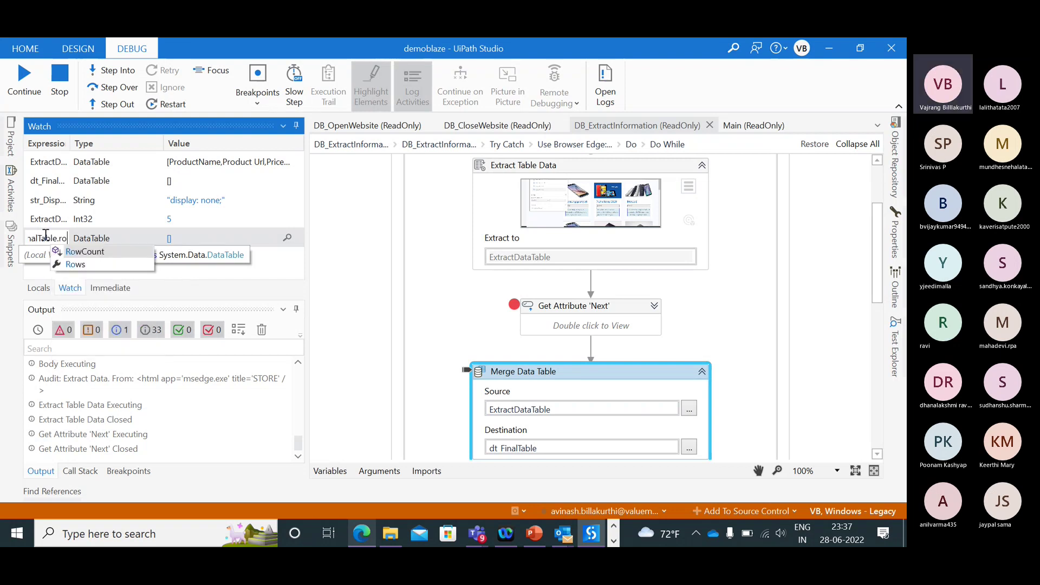
{"action": "key", "text": "Tab"}
{"action": "key", "text": "Return"}
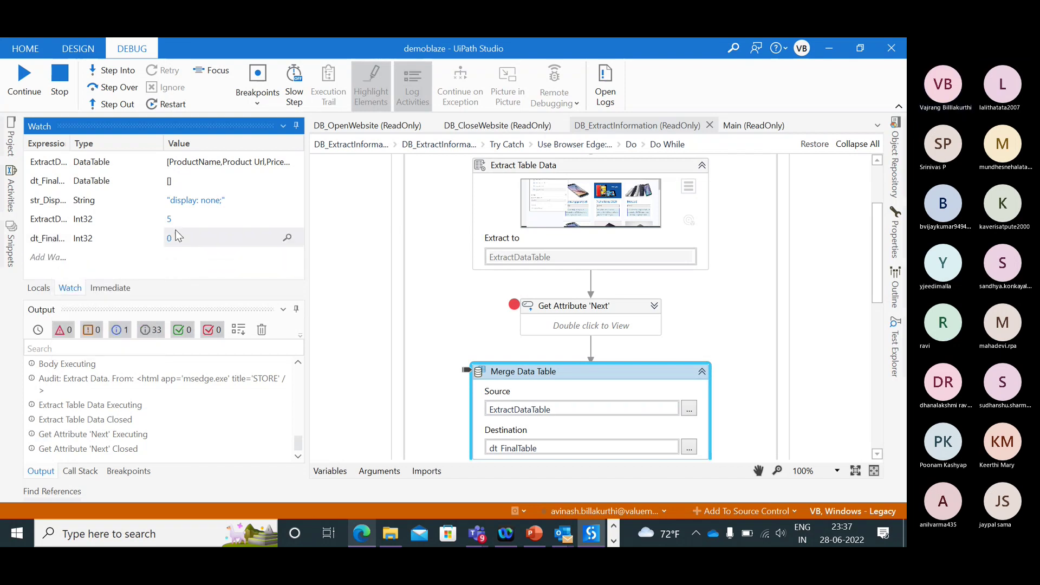
- Step the debugger through the Merge Data Table and If activities to the end of the loop body
{"action": "left_click", "coordinate": [115, 72]}
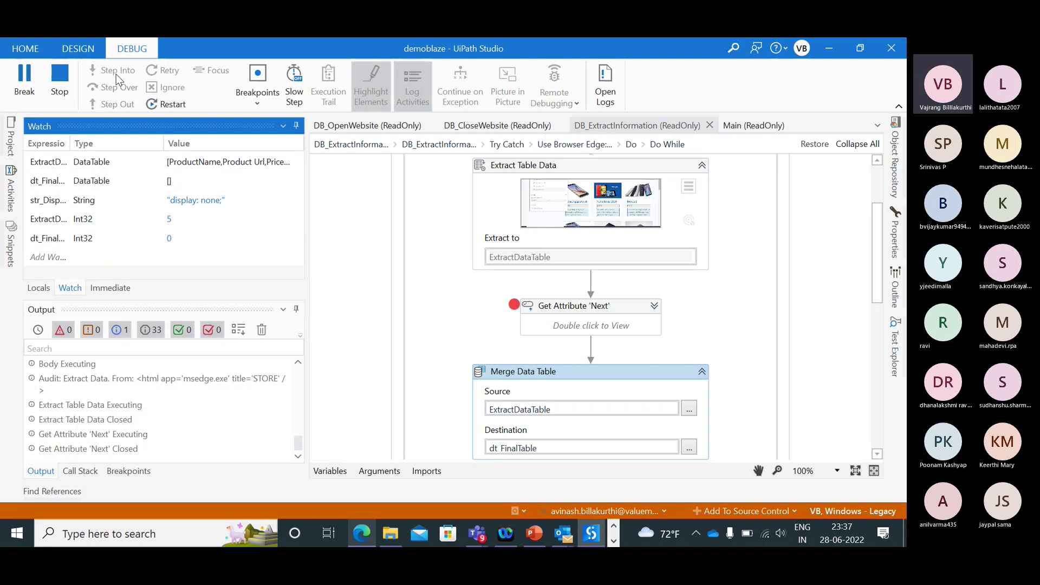
{"action": "left_click", "coordinate": [115, 72]}
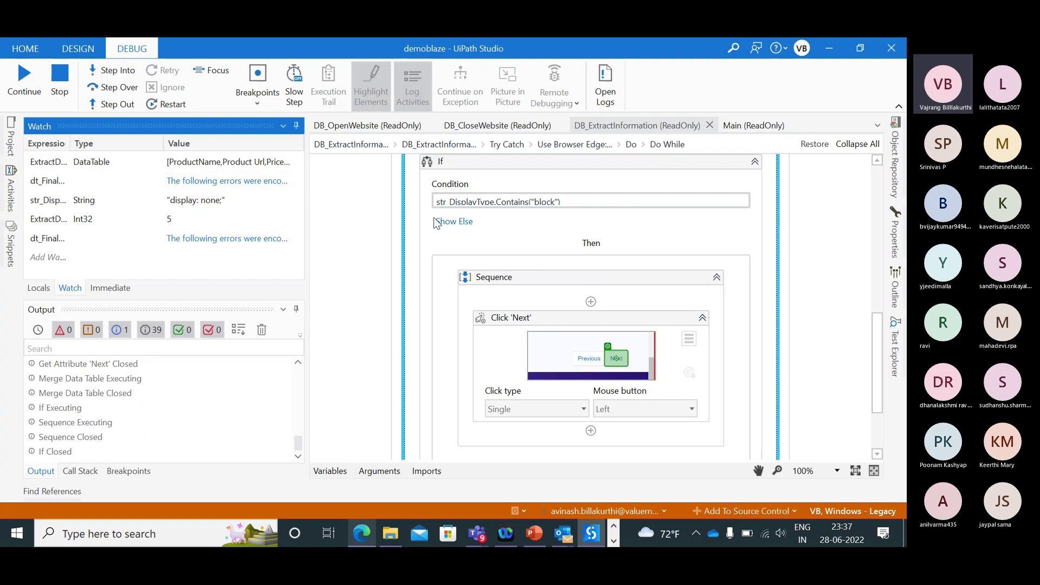
{"action": "scroll", "coordinate": [444, 297], "scroll_direction": "down", "scroll_amount": 2}
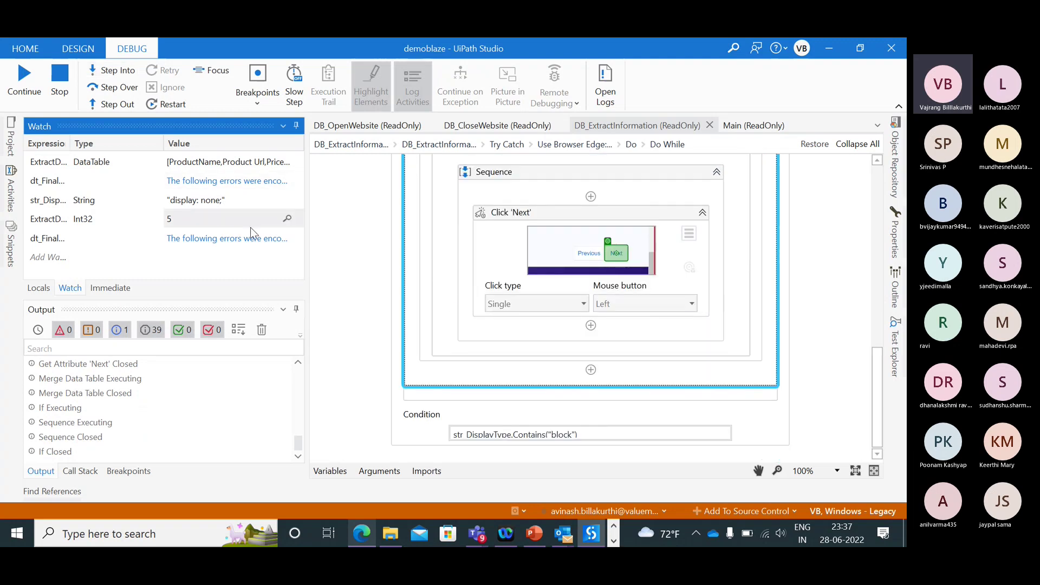
- Step the debugger through the Do While condition and out of the loop to Write Range, and stop debugging
{"action": "left_click", "coordinate": [110, 71]}
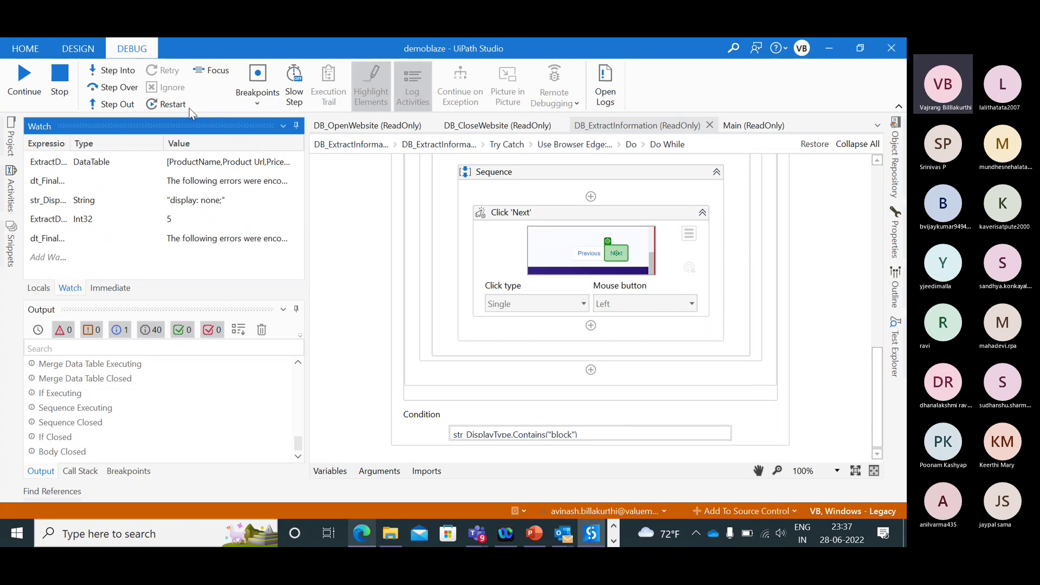
{"action": "left_click", "coordinate": [111, 71]}
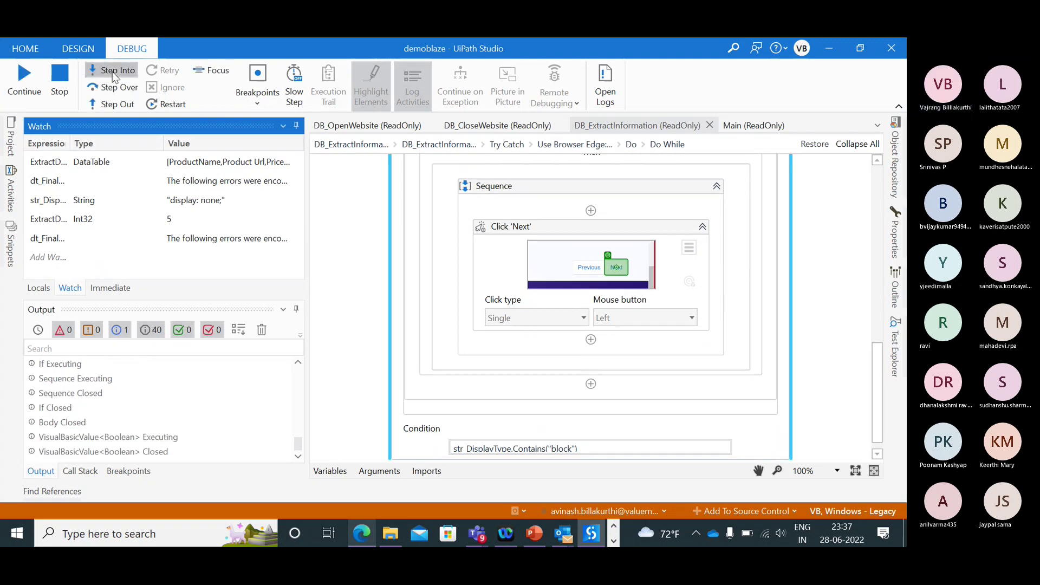
{"action": "left_click", "coordinate": [112, 71]}
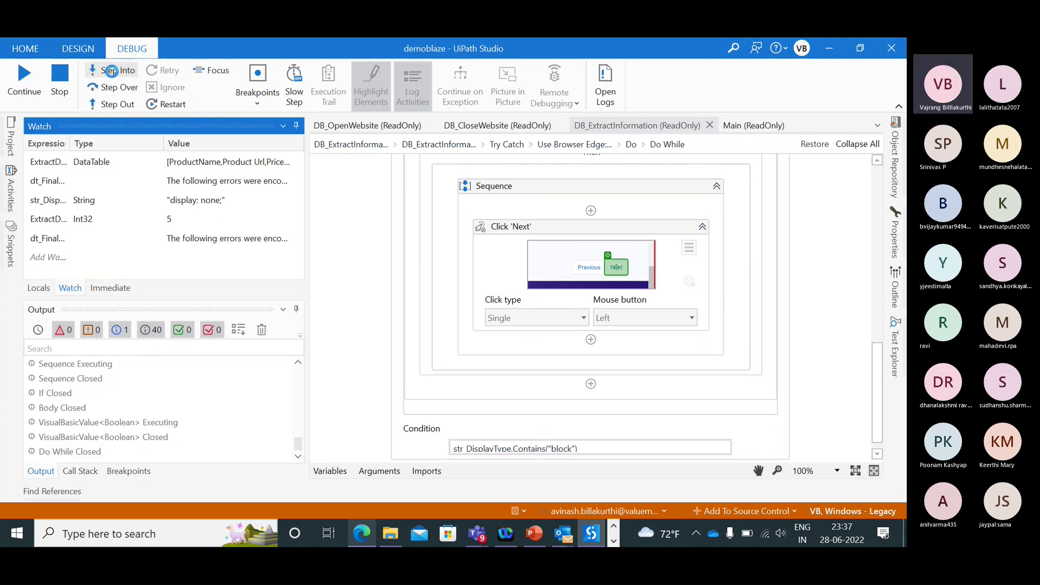
{"action": "left_click", "coordinate": [110, 71]}
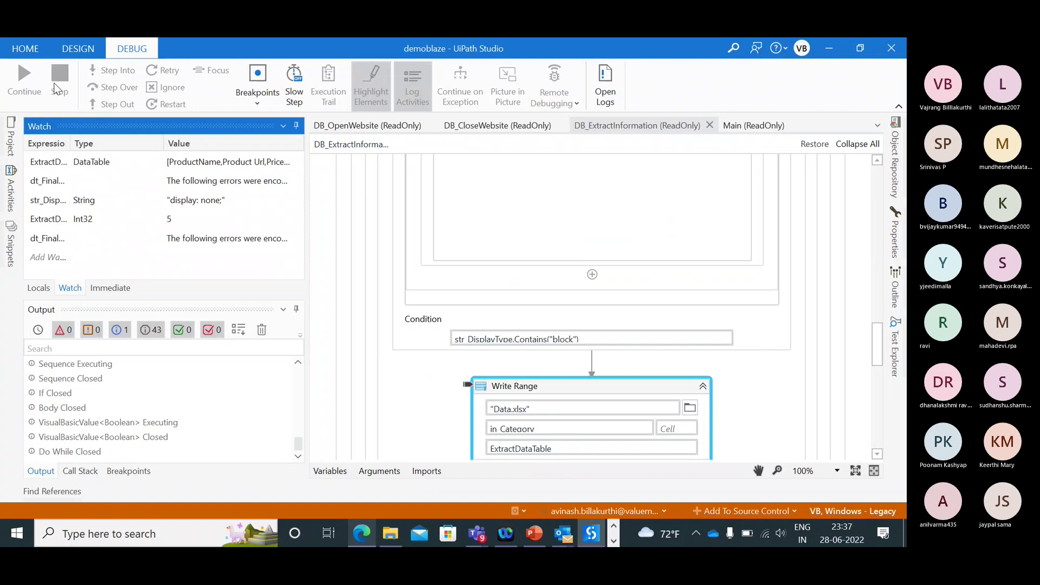
{"action": "left_click", "coordinate": [55, 84]}
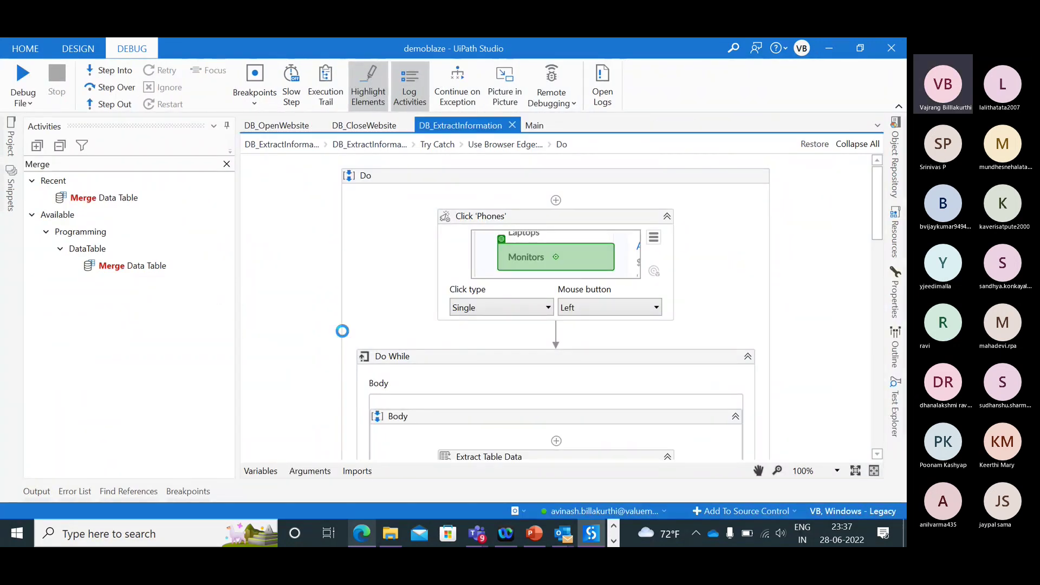
- Examine the DB_ExtractInformation workflow from Click 'Phones' through the Do While loop to the Write Range activity
{"action": "scroll", "coordinate": [611, 424], "scroll_direction": "down", "scroll_amount": 2}
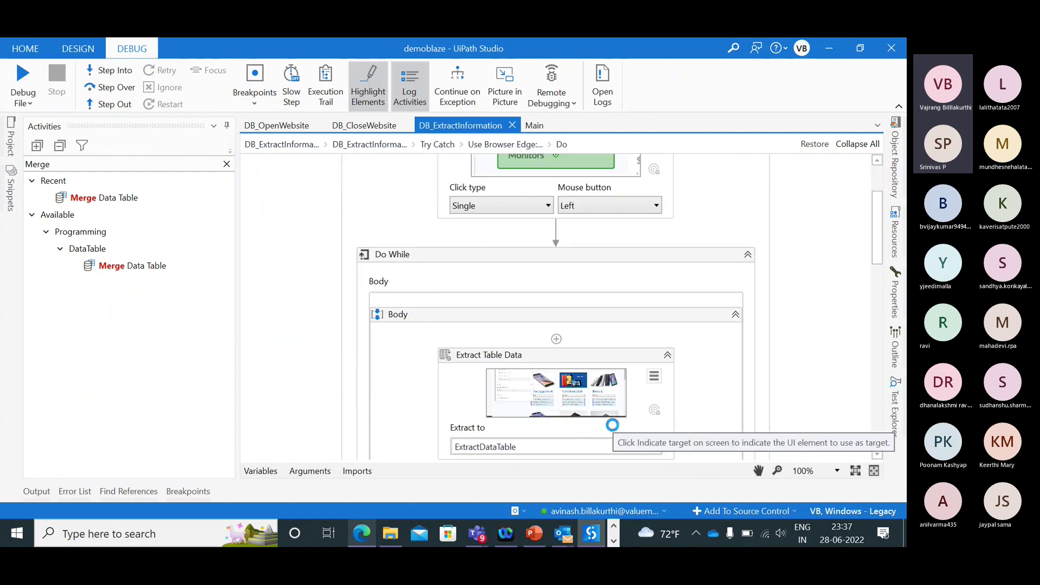
{"action": "scroll", "coordinate": [613, 425], "scroll_direction": "down", "scroll_amount": 3}
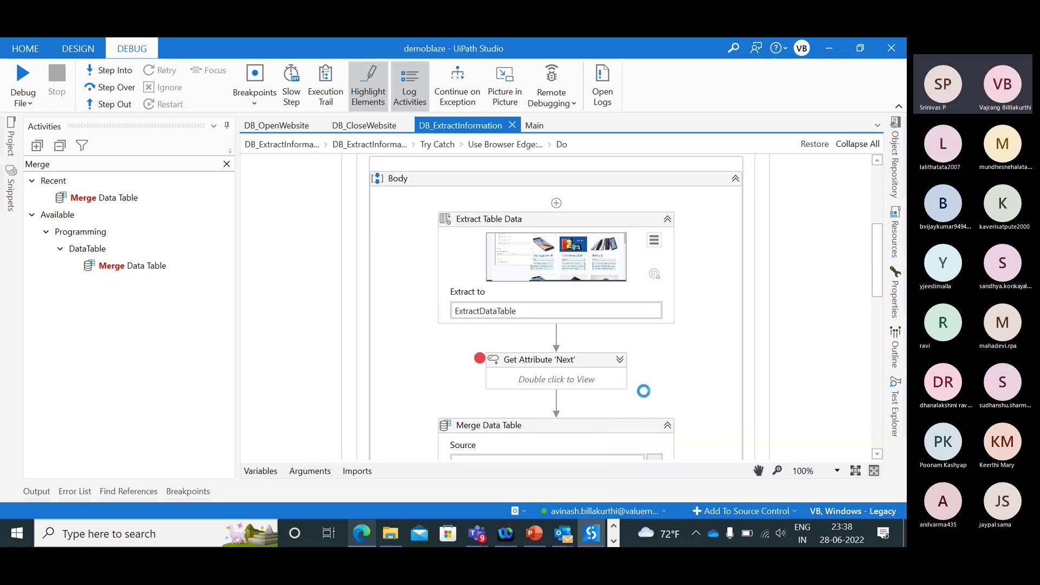
{"action": "scroll", "coordinate": [643, 389], "scroll_direction": "down", "scroll_amount": 1}
{"action": "scroll", "coordinate": [643, 391], "scroll_direction": "down", "scroll_amount": 12}
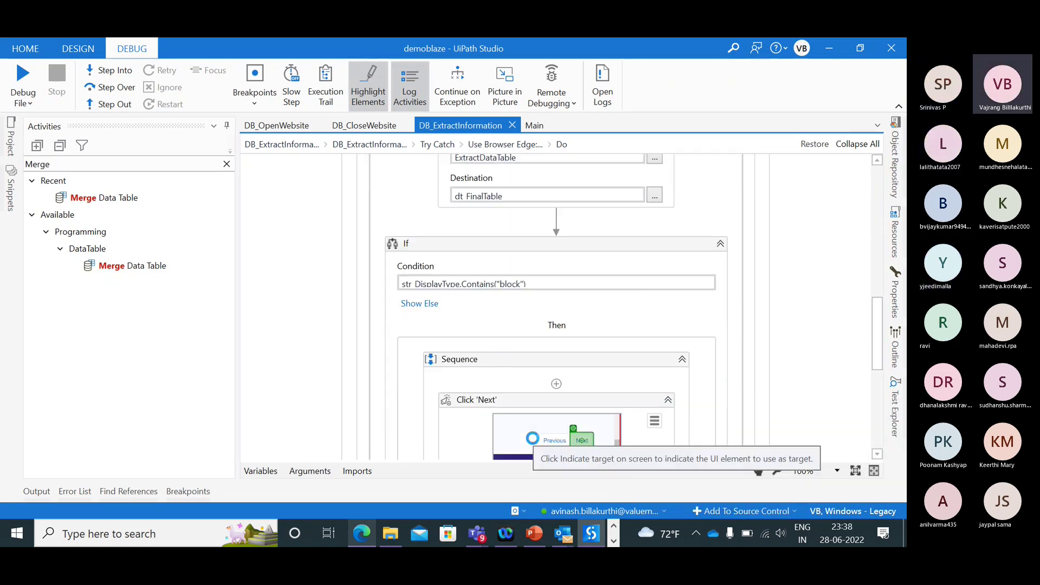
{"action": "scroll", "coordinate": [533, 437], "scroll_direction": "down", "scroll_amount": 2}
{"action": "scroll", "coordinate": [533, 438], "scroll_direction": "up", "scroll_amount": 20}
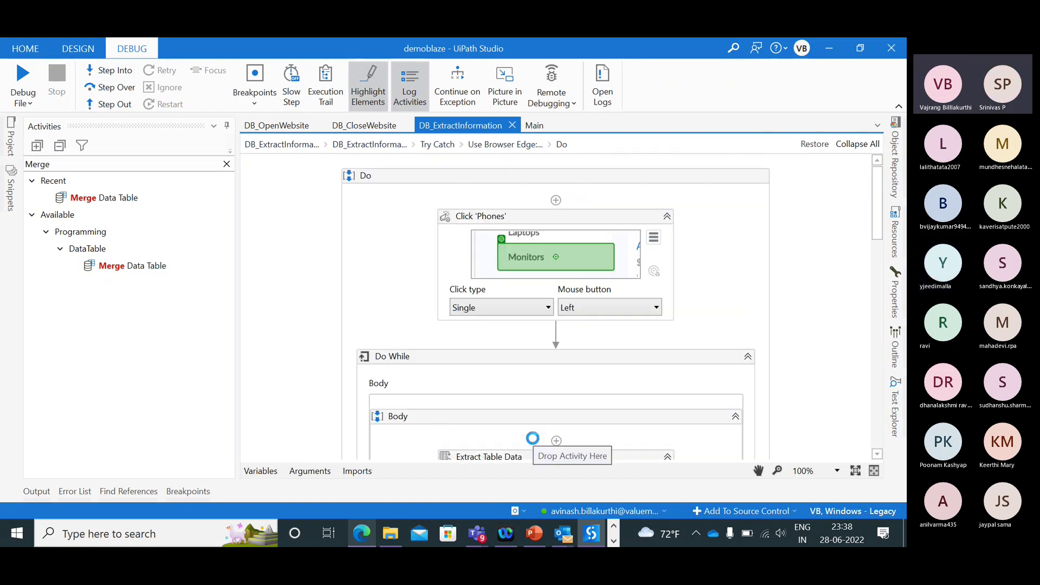
{"action": "scroll", "coordinate": [533, 438], "scroll_direction": "down", "scroll_amount": 6}
{"action": "scroll", "coordinate": [533, 437], "scroll_direction": "down", "scroll_amount": 7}
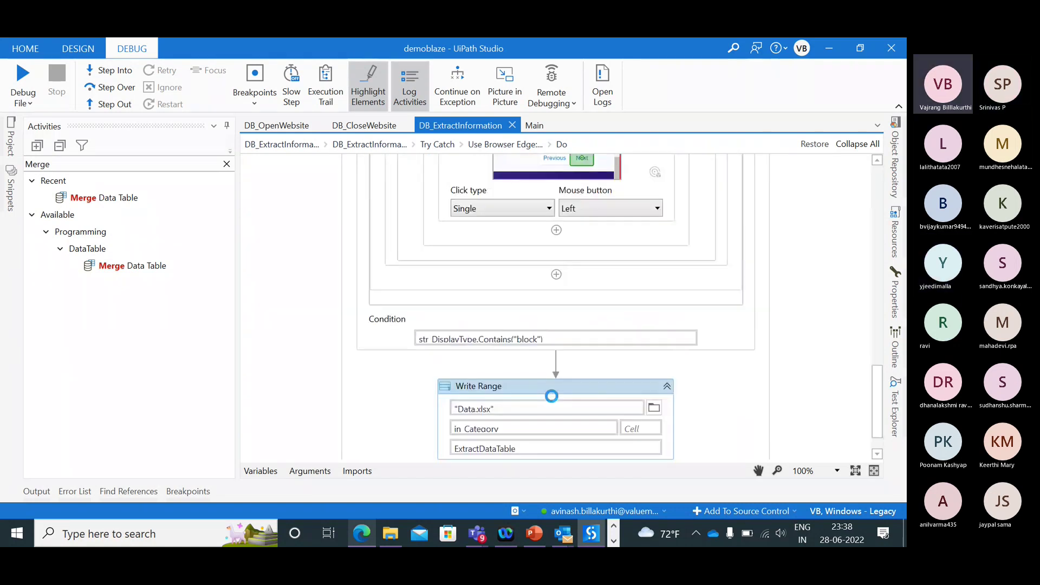
{"action": "scroll", "coordinate": [552, 396], "scroll_direction": "up", "scroll_amount": 3}
{"action": "scroll", "coordinate": [552, 396], "scroll_direction": "up", "scroll_amount": 3}
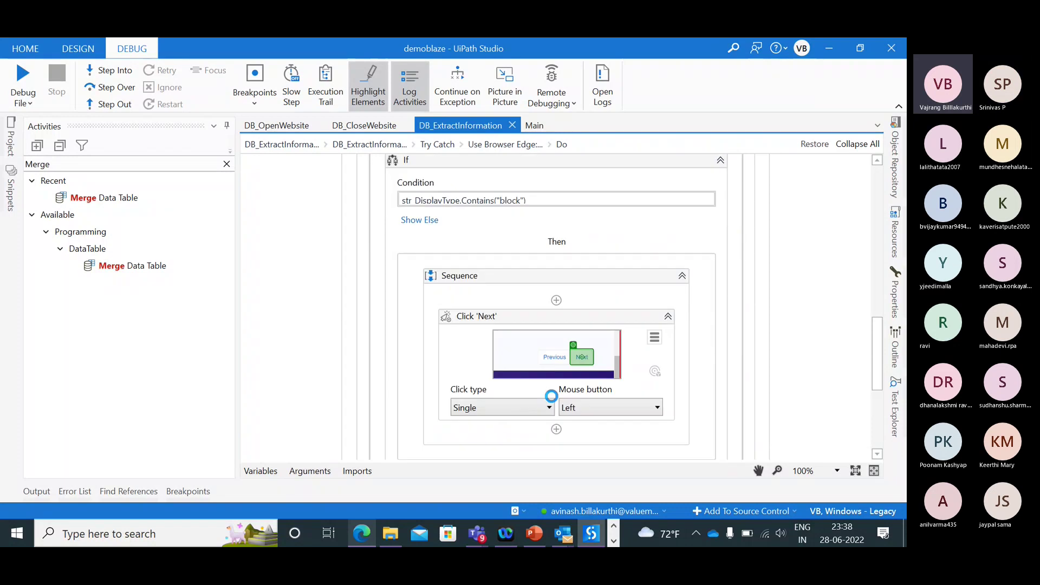
{"action": "scroll", "coordinate": [553, 398], "scroll_direction": "down", "scroll_amount": 6}
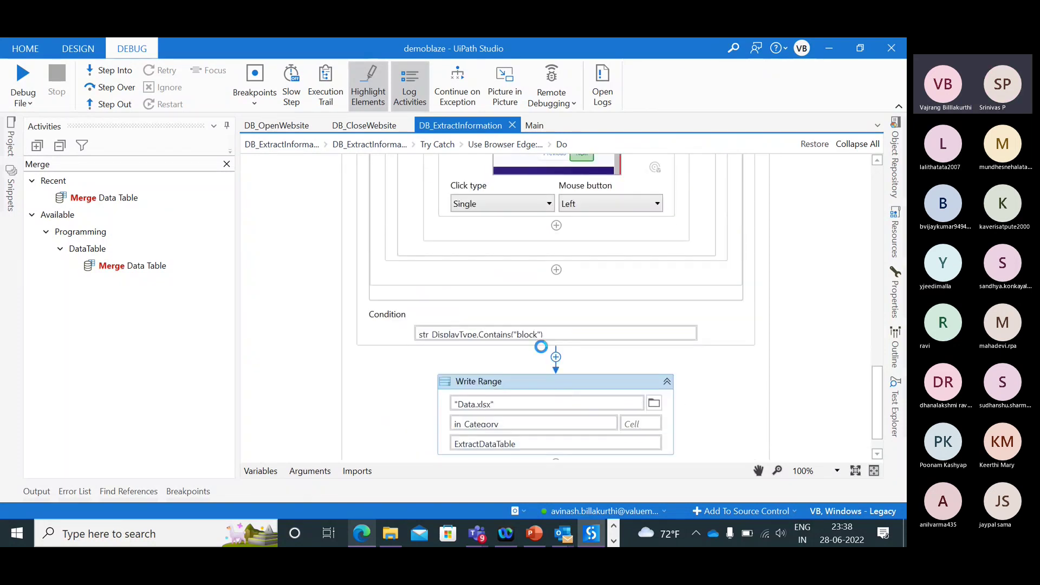
{"action": "scroll", "coordinate": [553, 379], "scroll_direction": "up", "scroll_amount": 4}
{"action": "scroll", "coordinate": [540, 346], "scroll_direction": "up", "scroll_amount": 4}
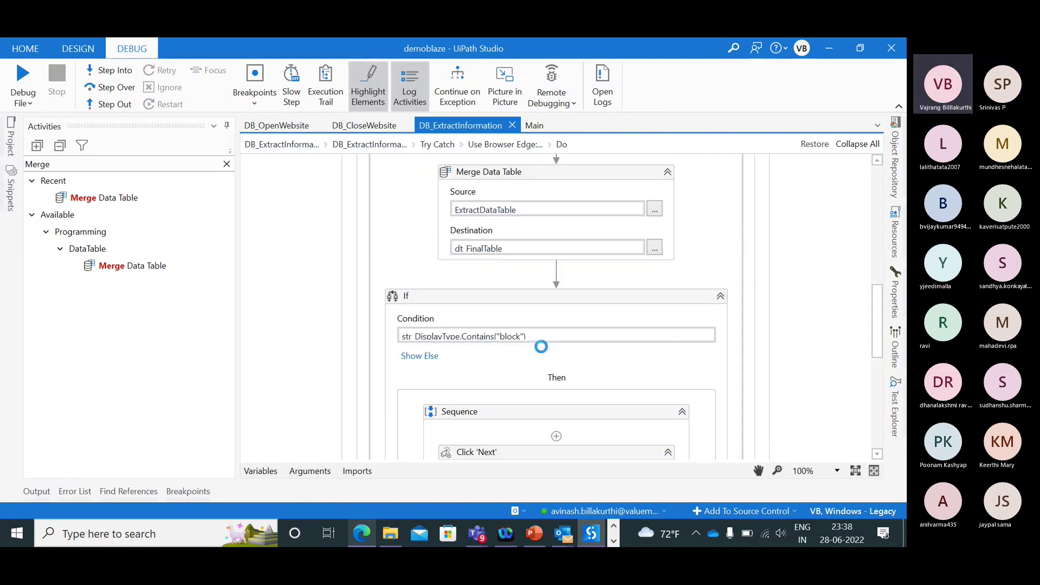
- Try the Try Catch scope for the ExtractDataTable variable and restore its scope to Do
{"action": "left_click", "coordinate": [306, 471]}
{"action": "left_click", "coordinate": [260, 473]}
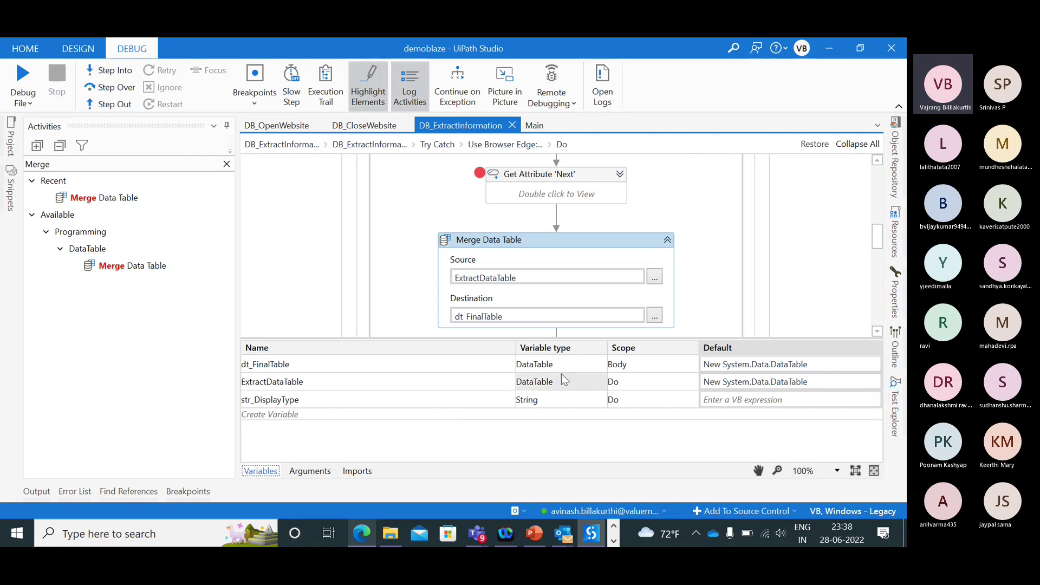
{"action": "left_click", "coordinate": [633, 380]}
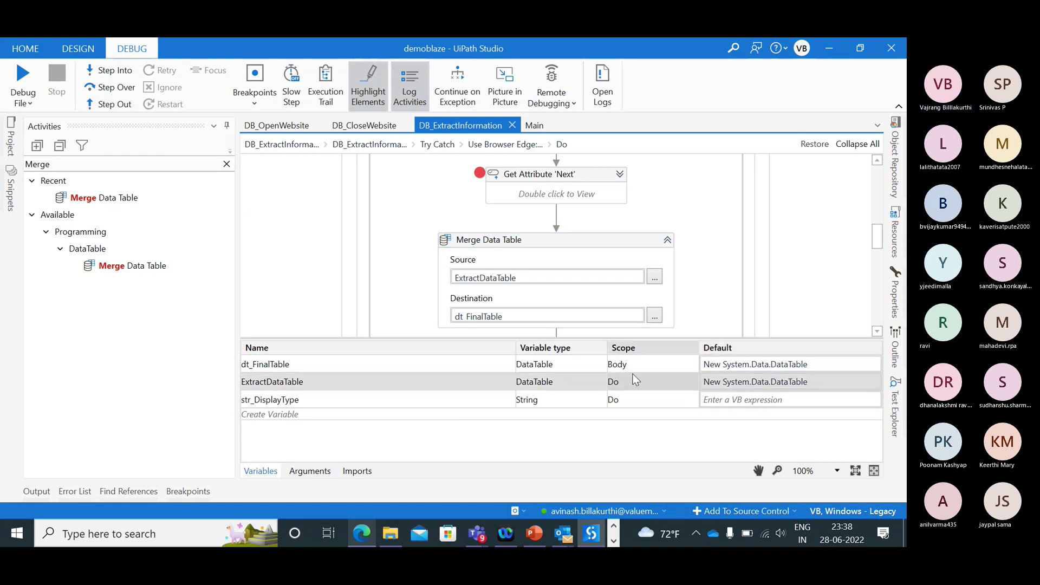
{"action": "left_click", "coordinate": [637, 383]}
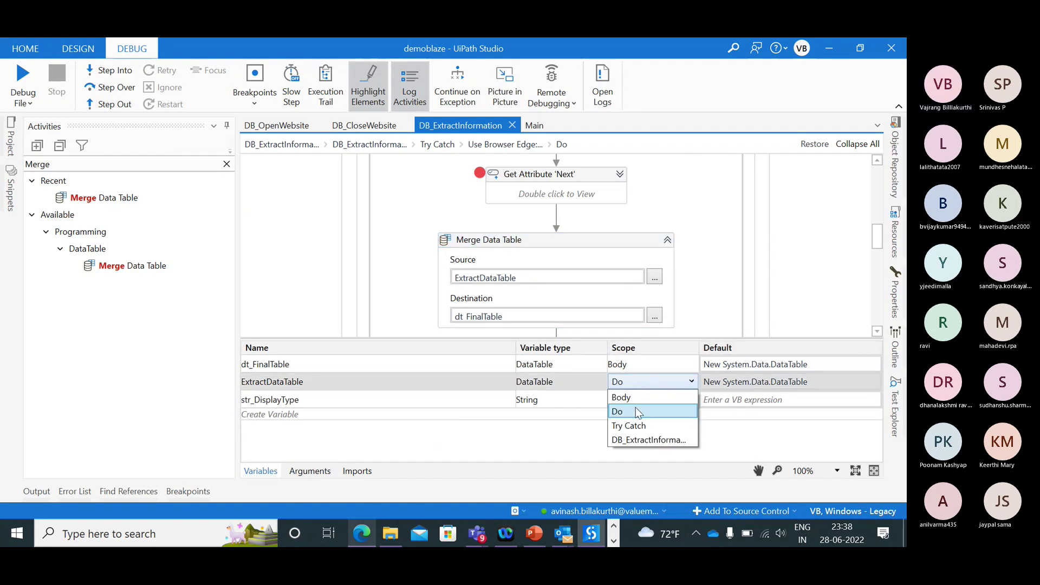
{"action": "left_click", "coordinate": [633, 425]}
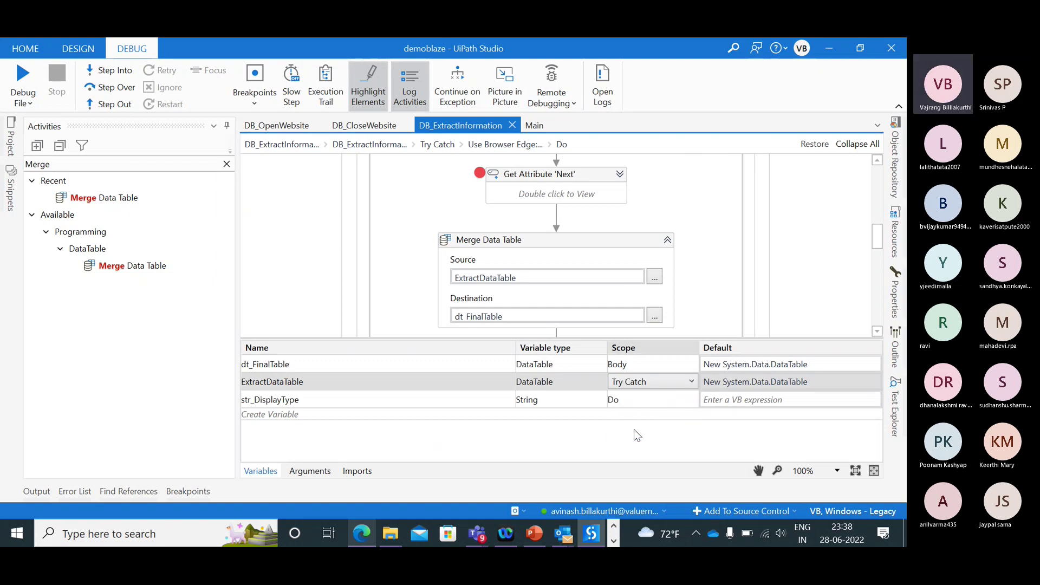
{"action": "left_click", "coordinate": [635, 384]}
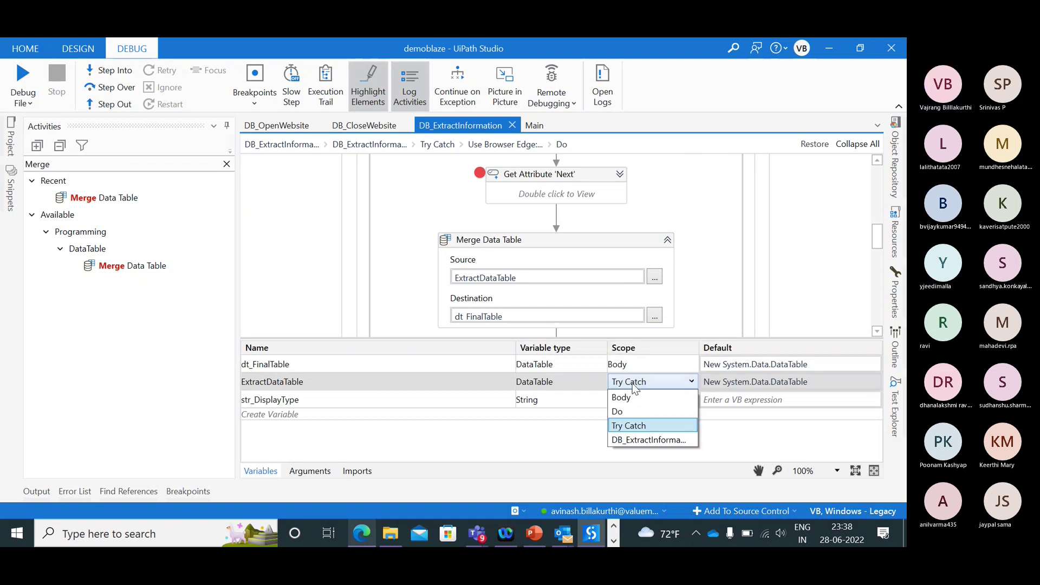
{"action": "left_click", "coordinate": [635, 386]}
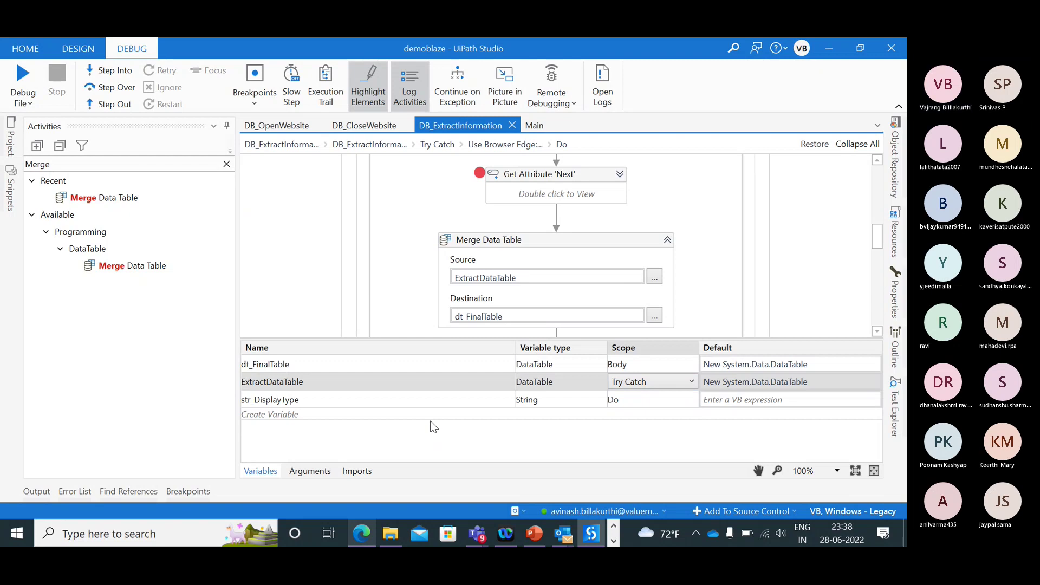
{"action": "left_click", "coordinate": [624, 382]}
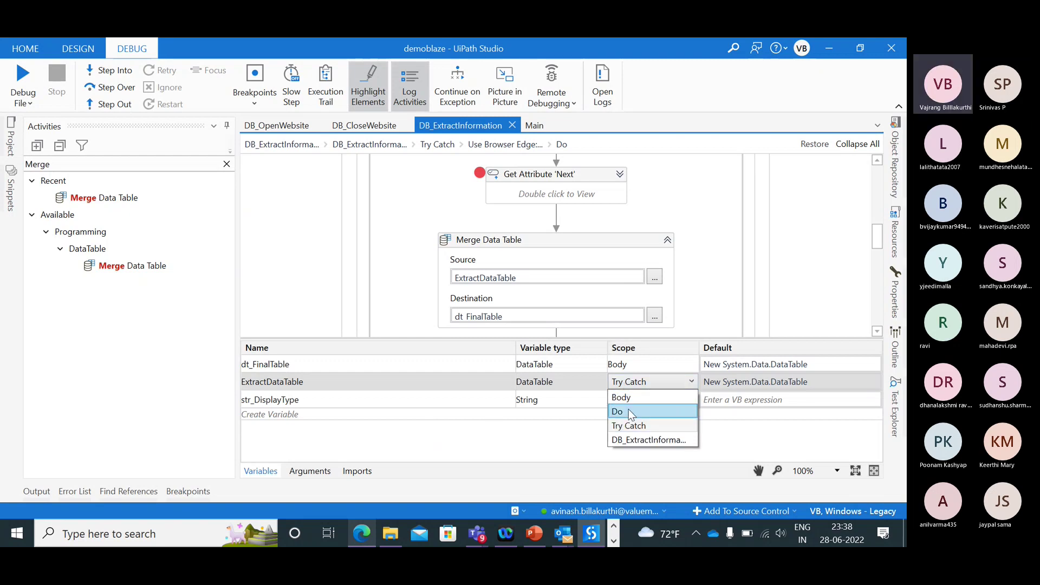
{"action": "left_click", "coordinate": [627, 411]}
- Set the scope of the dt_FinalTable variable to Try Catch and close the variable list
{"action": "left_click", "coordinate": [635, 364]}
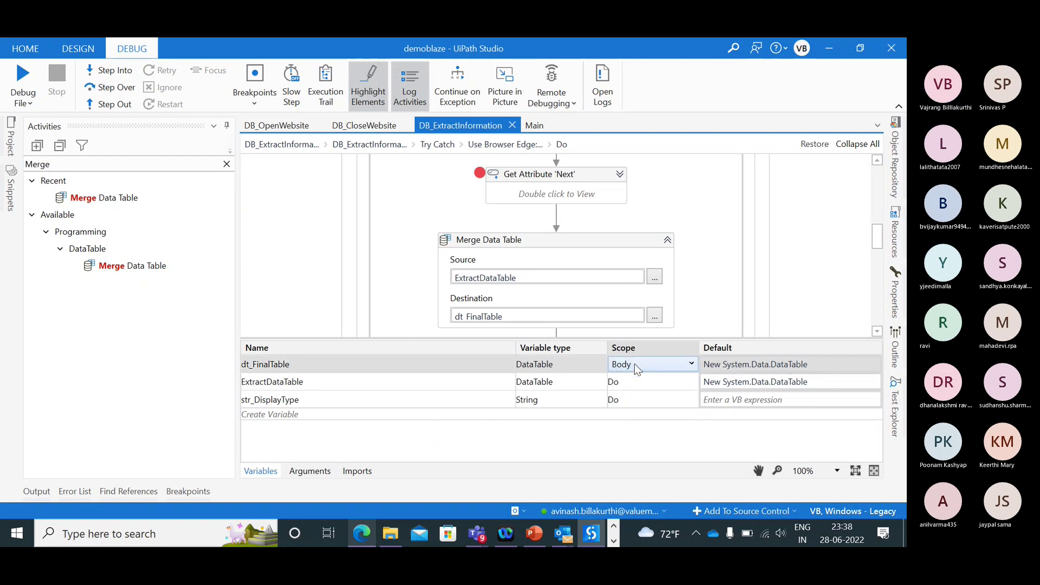
{"action": "left_click", "coordinate": [635, 363]}
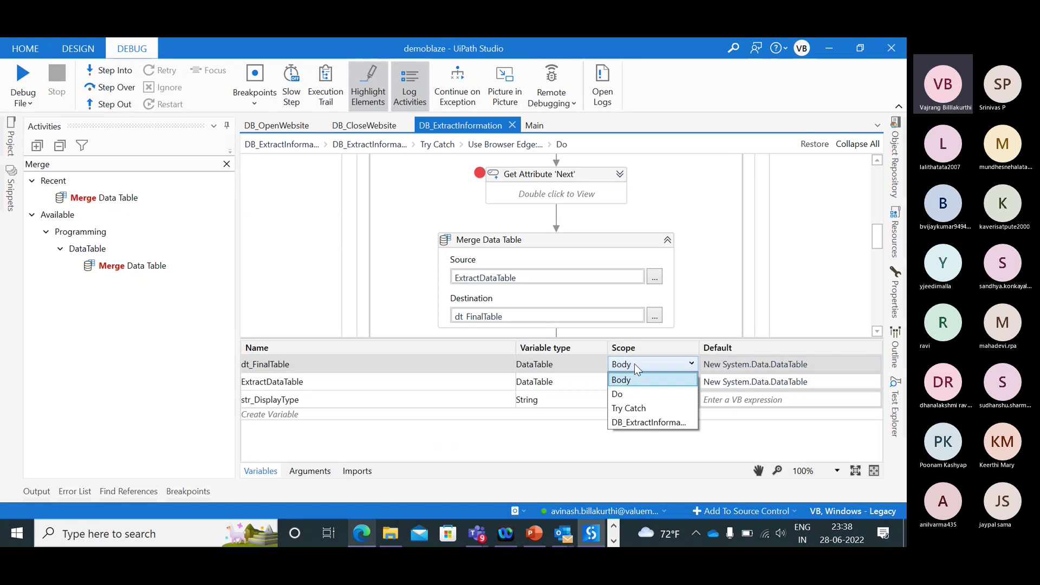
{"action": "left_click", "coordinate": [632, 407]}
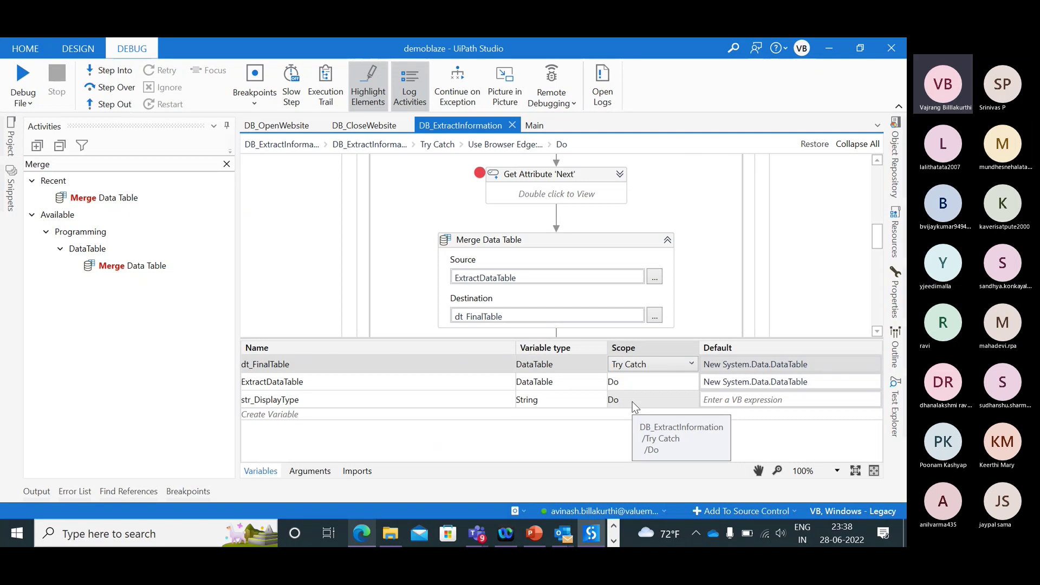
{"action": "left_click", "coordinate": [260, 471]}
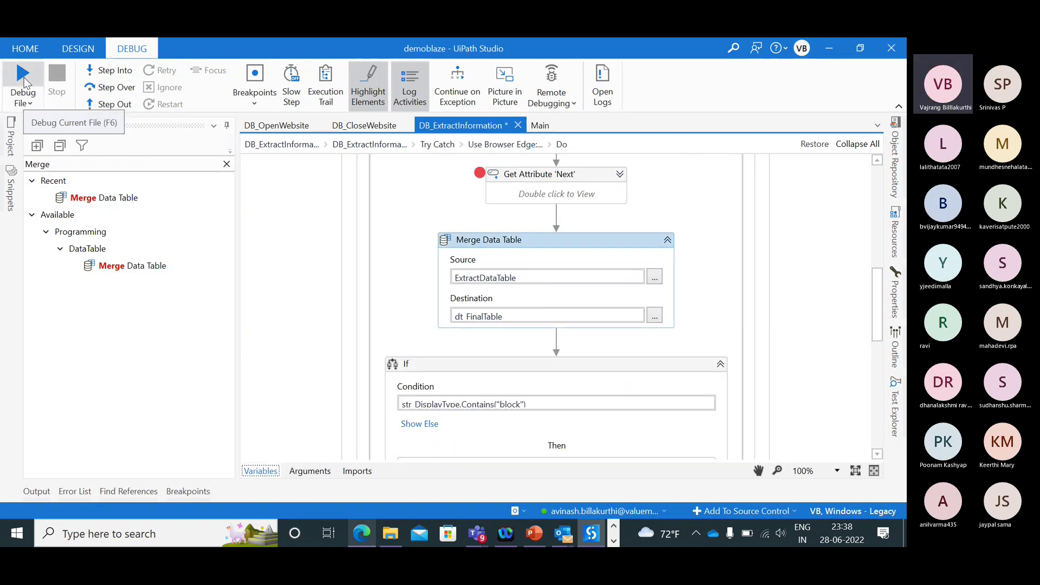
- Debug the current file up to the Get Attribute 'Next' breakpoint and step through Get Attribute and Merge Data Table
{"action": "left_click", "coordinate": [23, 82]}
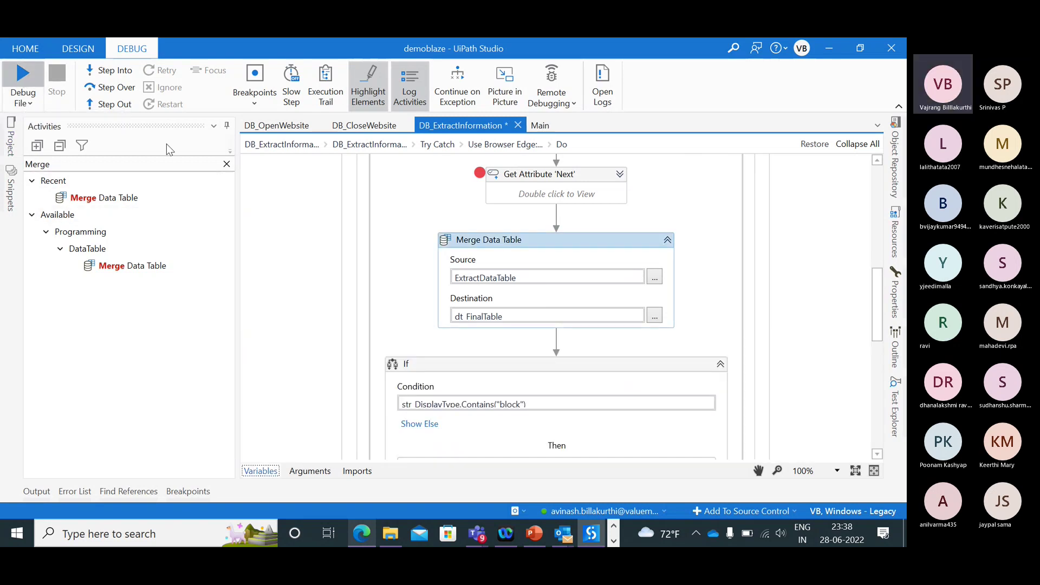
{"action": "left_click", "coordinate": [362, 533]}
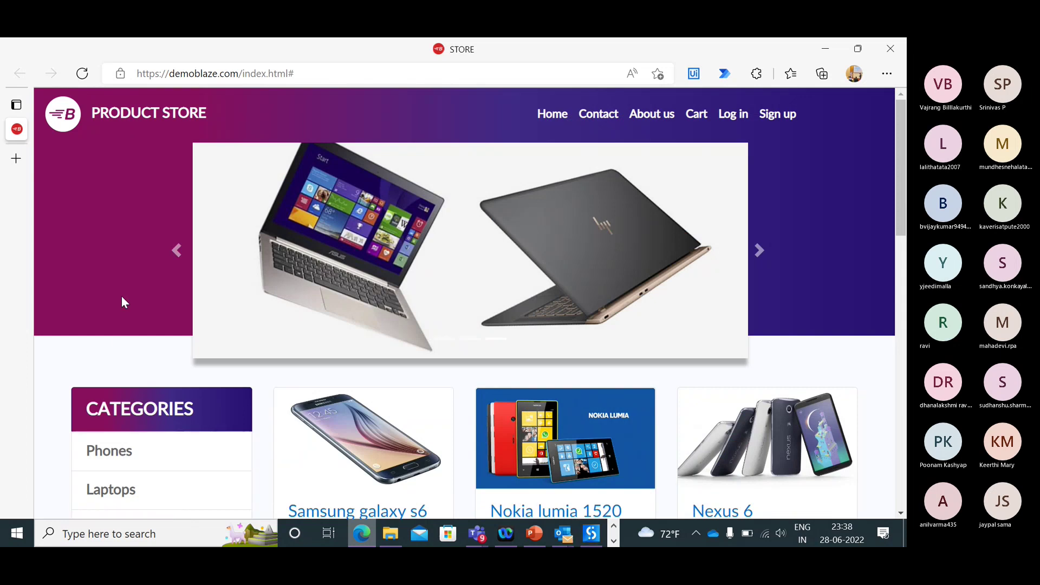
{"action": "left_click", "coordinate": [587, 539]}
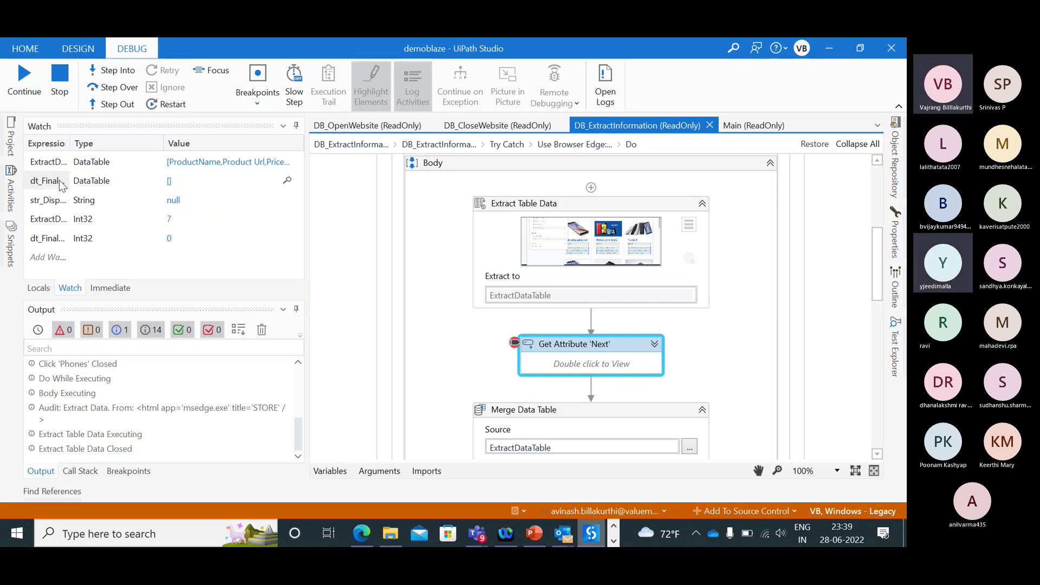
{"action": "left_click", "coordinate": [115, 68]}
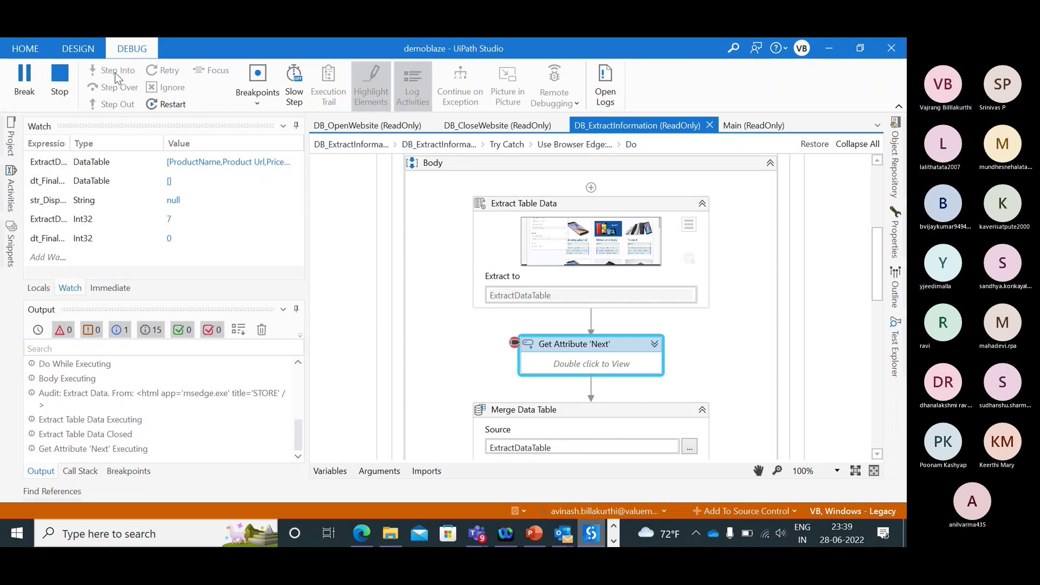
{"action": "left_click", "coordinate": [114, 71]}
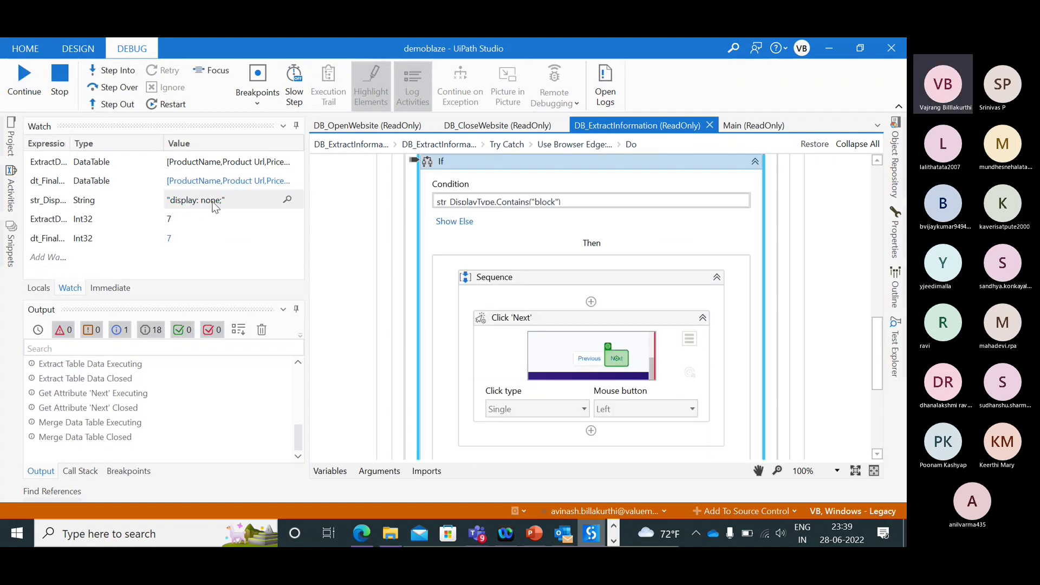
- Switch to Edge, examine the phones listed on the store page, and return to UiPath Studio
{"action": "left_click", "coordinate": [362, 533]}
{"action": "scroll", "coordinate": [572, 442], "scroll_direction": "down", "scroll_amount": 15}
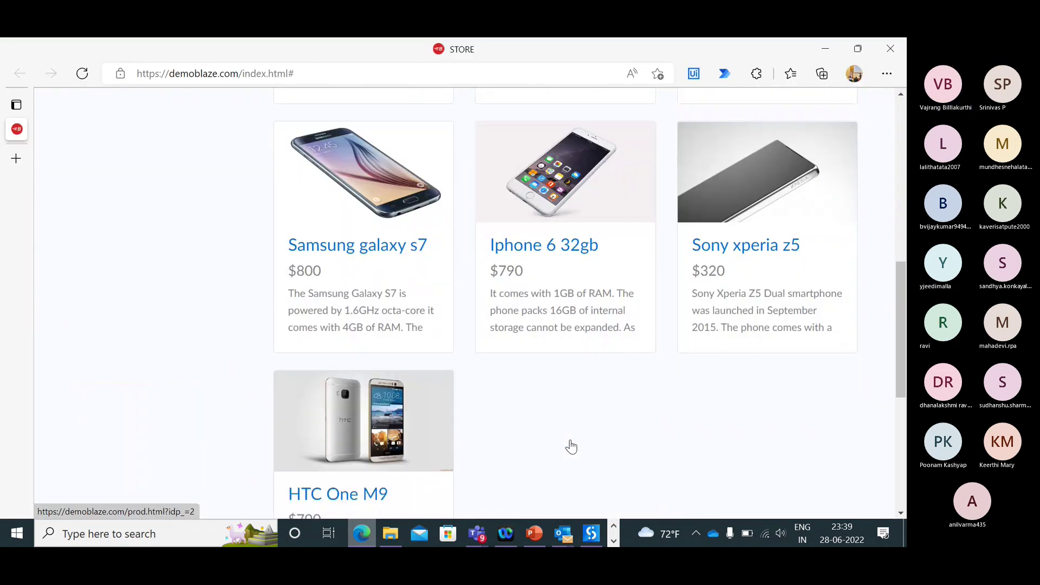
{"action": "scroll", "coordinate": [572, 445], "scroll_direction": "up", "scroll_amount": 15}
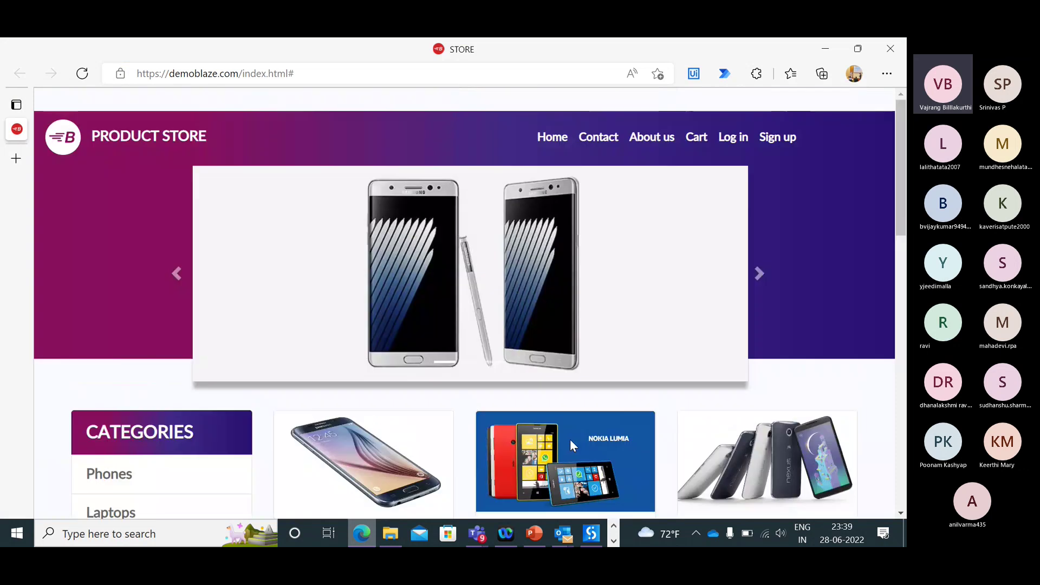
{"action": "scroll", "coordinate": [570, 440], "scroll_direction": "down", "scroll_amount": 5}
{"action": "key", "text": "alt+Tab"}
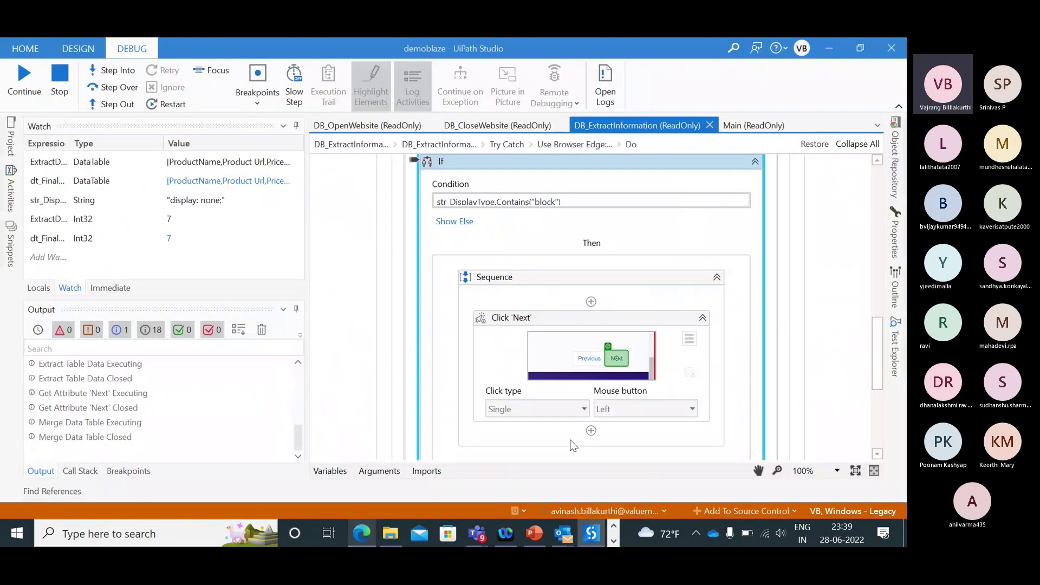
- Step the debugger through the If activity and the Do While condition until execution reaches Write Range
{"action": "left_click", "coordinate": [120, 70]}
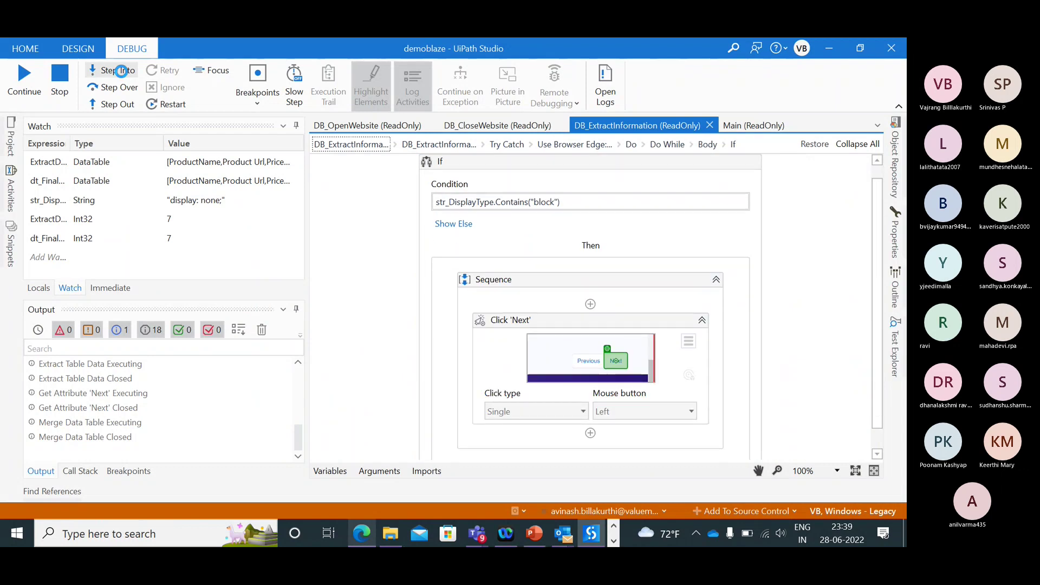
{"action": "left_click", "coordinate": [121, 70]}
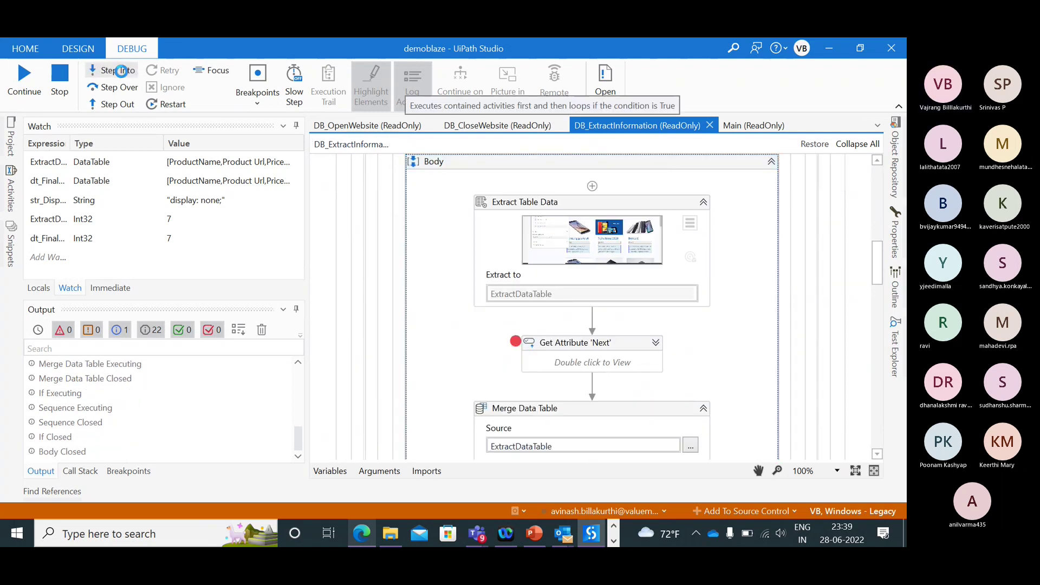
{"action": "left_click", "coordinate": [122, 71]}
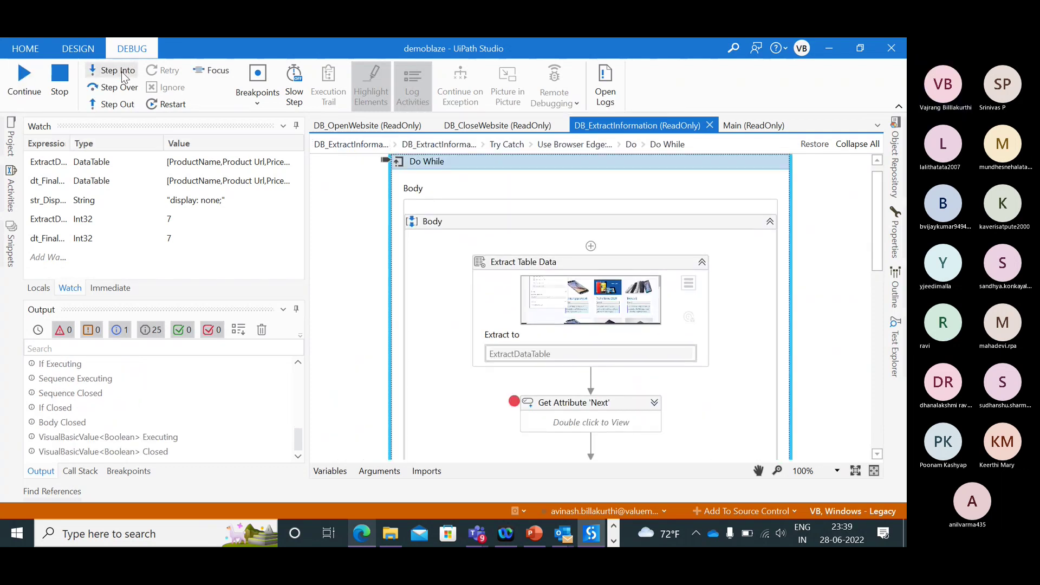
{"action": "left_click", "coordinate": [121, 70]}
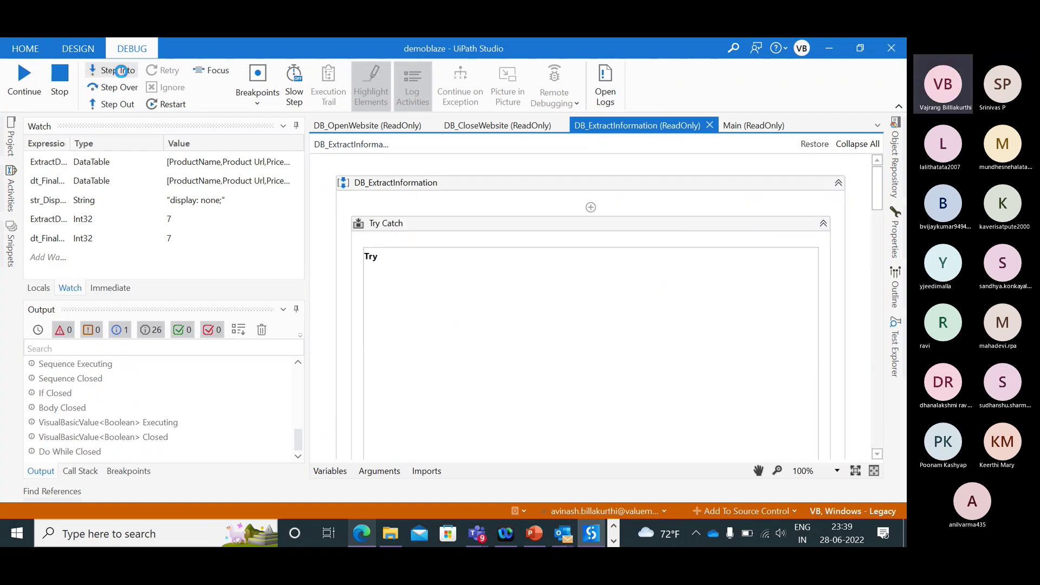
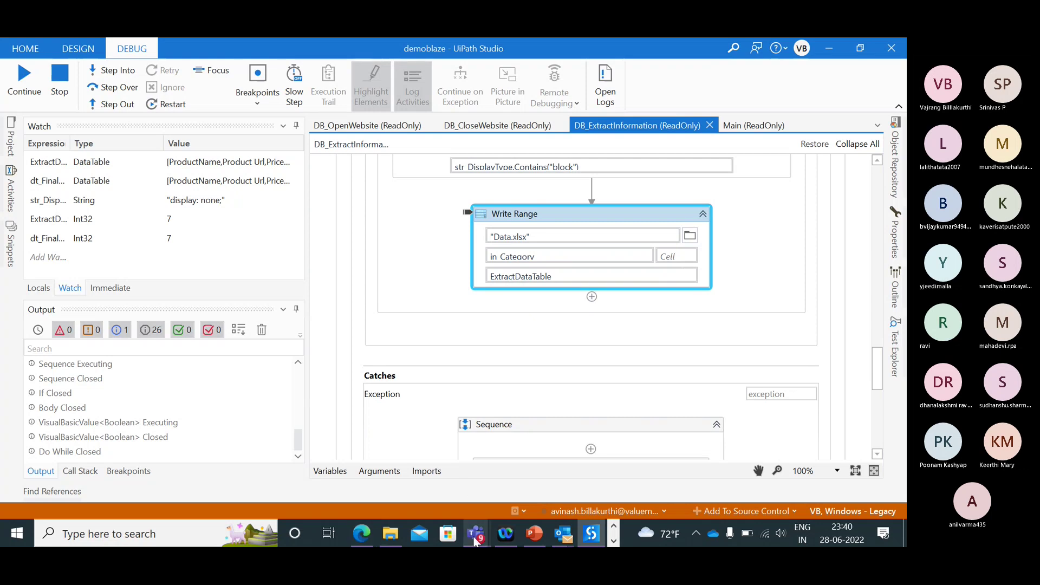
- Switch to the Teams meeting window to check the chat and return to UiPath Studio
{"action": "mouse_move", "coordinate": [472, 531]}
{"action": "left_click", "coordinate": [439, 447]}
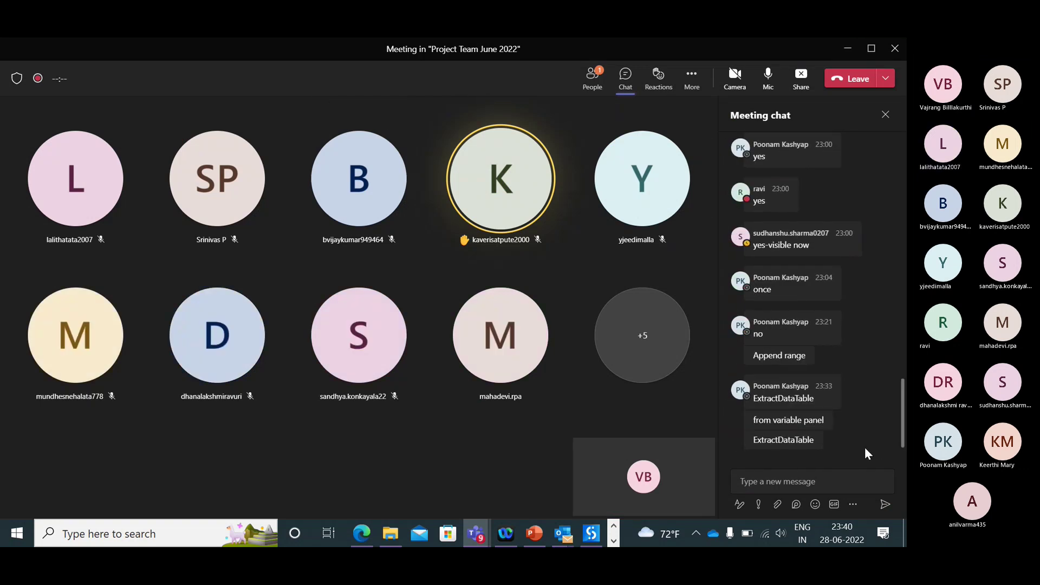
{"action": "key", "text": "alt+Tab"}
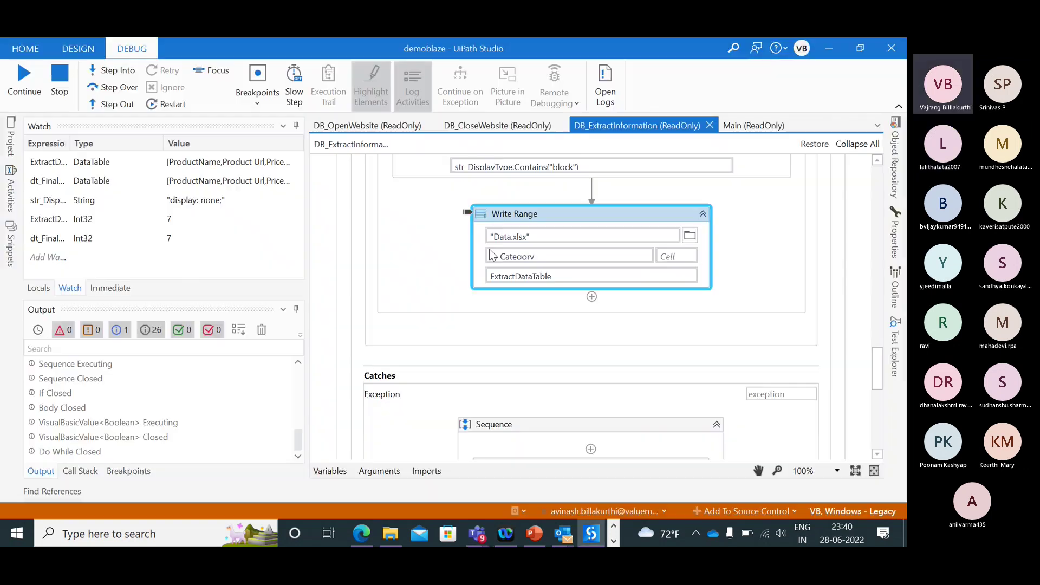
- Stop debugging and replace the Write Range activity's data table with dt_FinalTable
{"action": "left_click", "coordinate": [65, 73]}
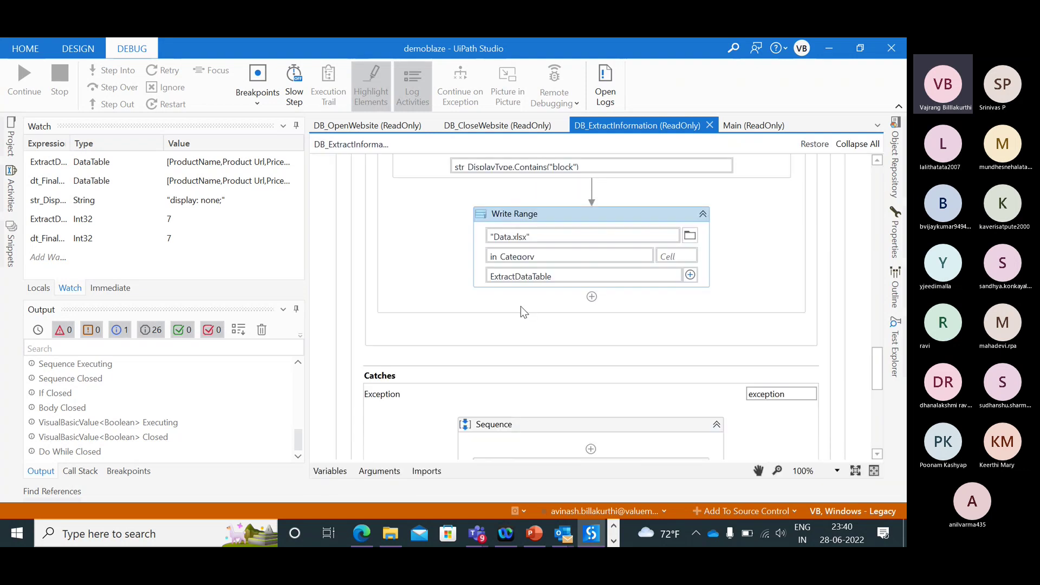
{"action": "double_click", "coordinate": [490, 277]}
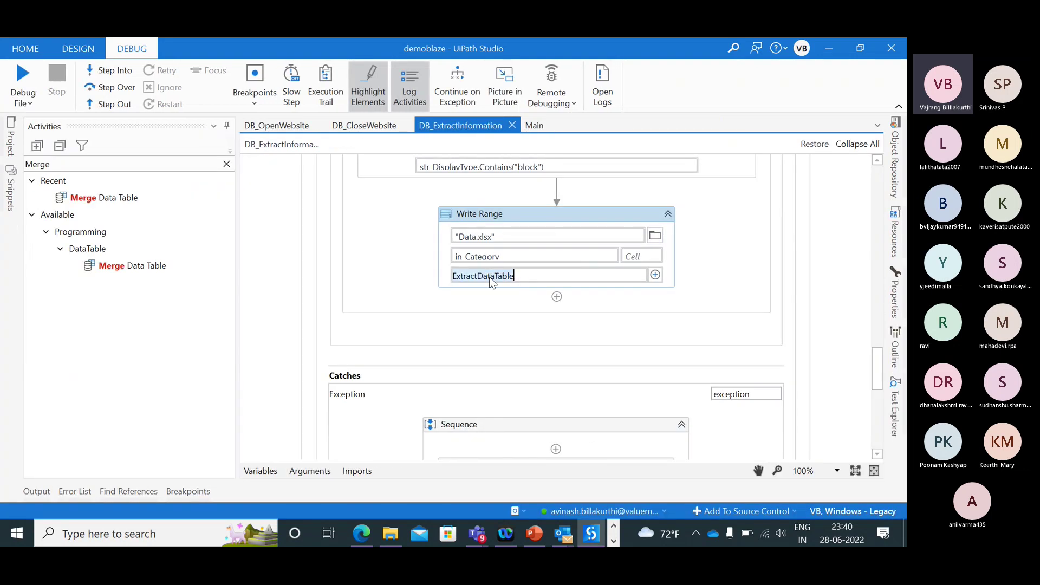
{"action": "key", "text": "BackSpace"}
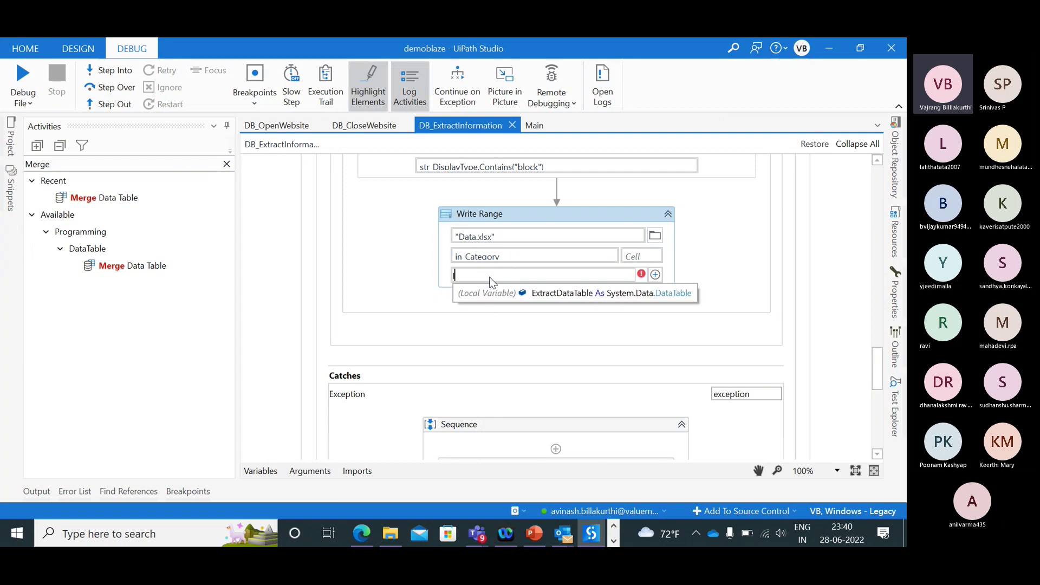
{"action": "type", "text": "dt"}
{"action": "key", "text": "Tab"}
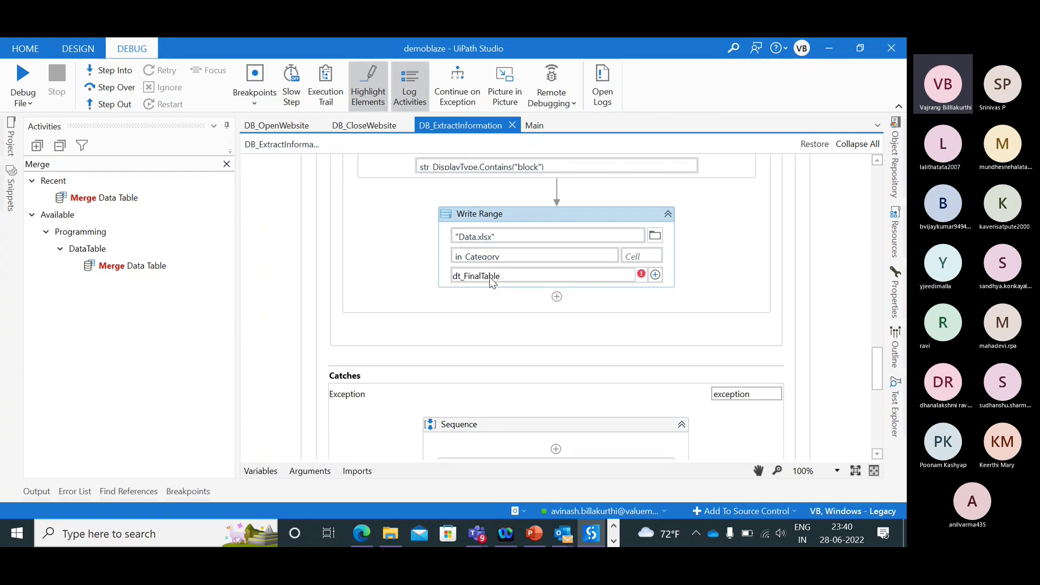
{"action": "left_click", "coordinate": [371, 256]}
{"action": "scroll", "coordinate": [372, 255], "scroll_direction": "up", "scroll_amount": 3}
- Switch to the store page in Edge, show the Laptops category, and examine its product listing and page navigation
{"action": "key", "text": "alt+Tab"}
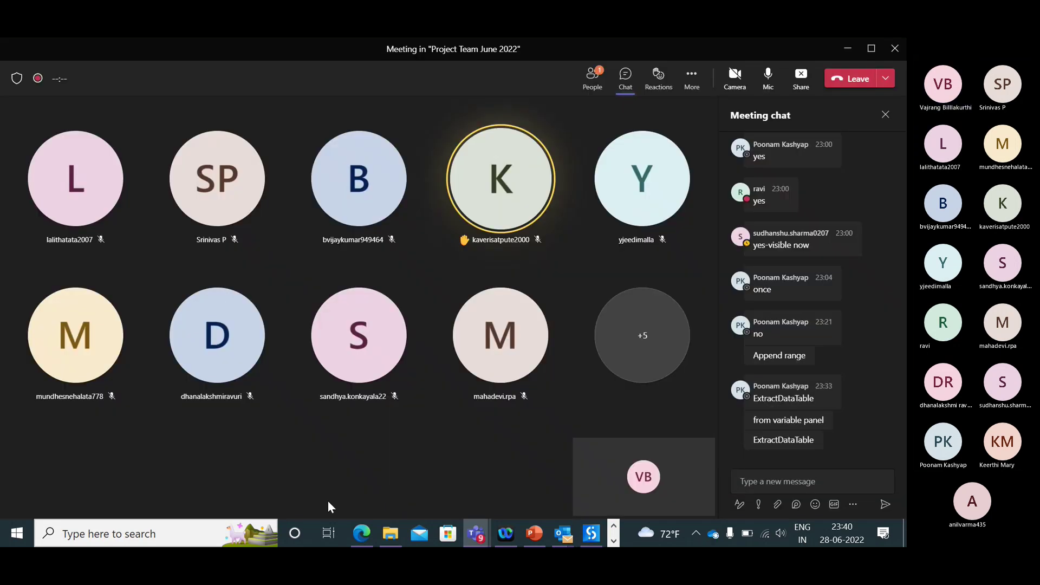
{"action": "left_click", "coordinate": [352, 531]}
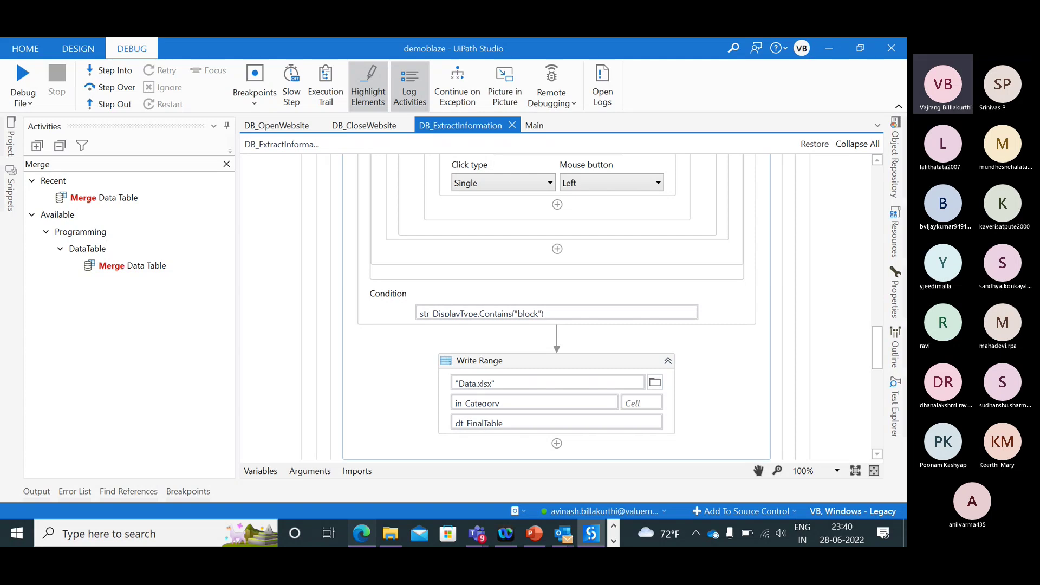
{"action": "left_click", "coordinate": [361, 534]}
{"action": "left_click", "coordinate": [111, 490]}
{"action": "scroll", "coordinate": [343, 347], "scroll_direction": "down", "scroll_amount": 9}
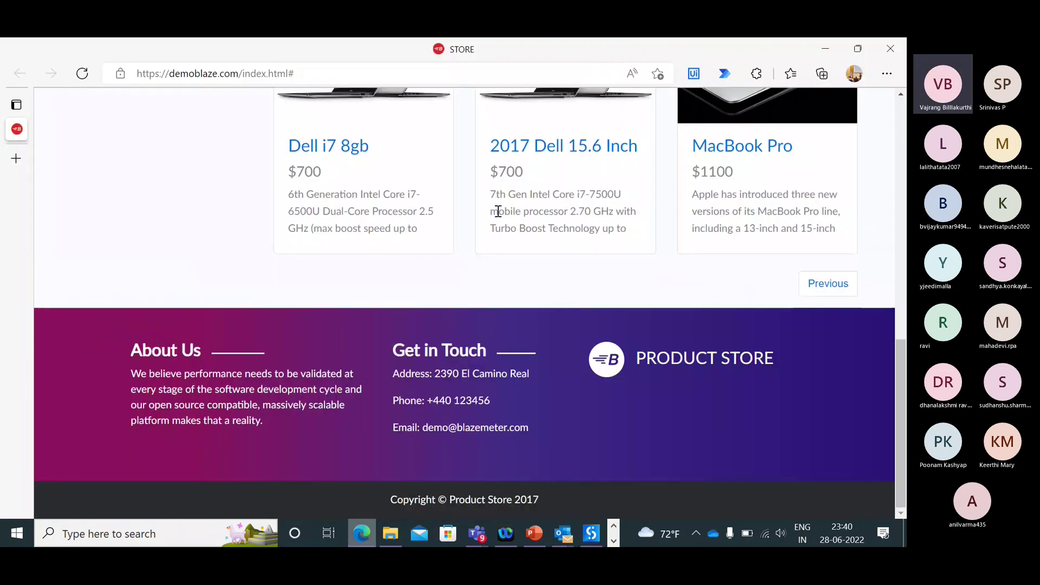
{"action": "scroll", "coordinate": [347, 187], "scroll_direction": "up", "scroll_amount": 10}
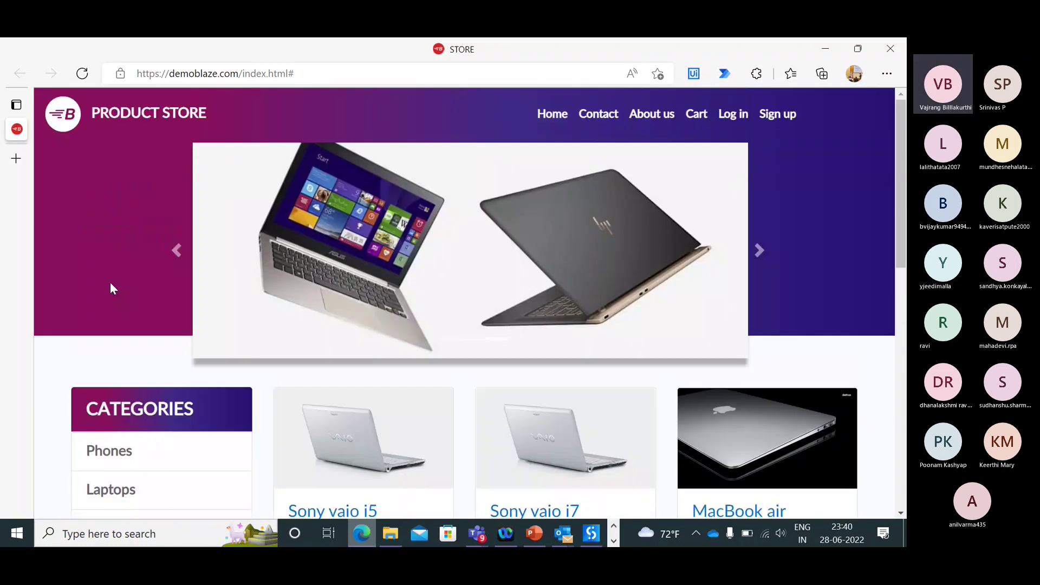
{"action": "scroll", "coordinate": [297, 356], "scroll_direction": "down", "scroll_amount": 1}
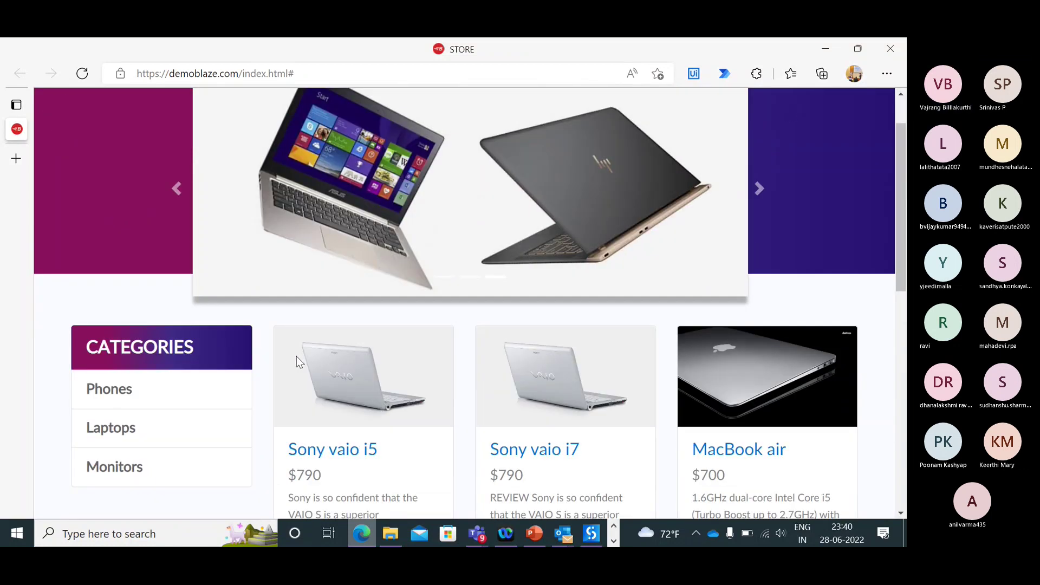
- Reload the store page, show the Laptops category again, and examine its product listing down to the page navigation
{"action": "scroll", "coordinate": [297, 357], "scroll_direction": "down", "scroll_amount": 9}
{"action": "left_click", "coordinate": [80, 81]}
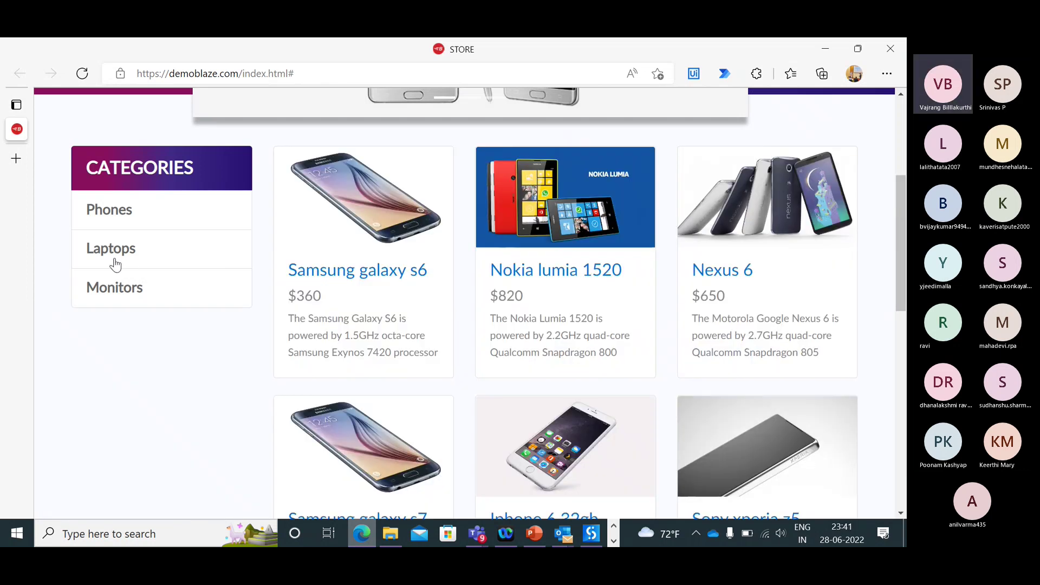
{"action": "left_click", "coordinate": [114, 257]}
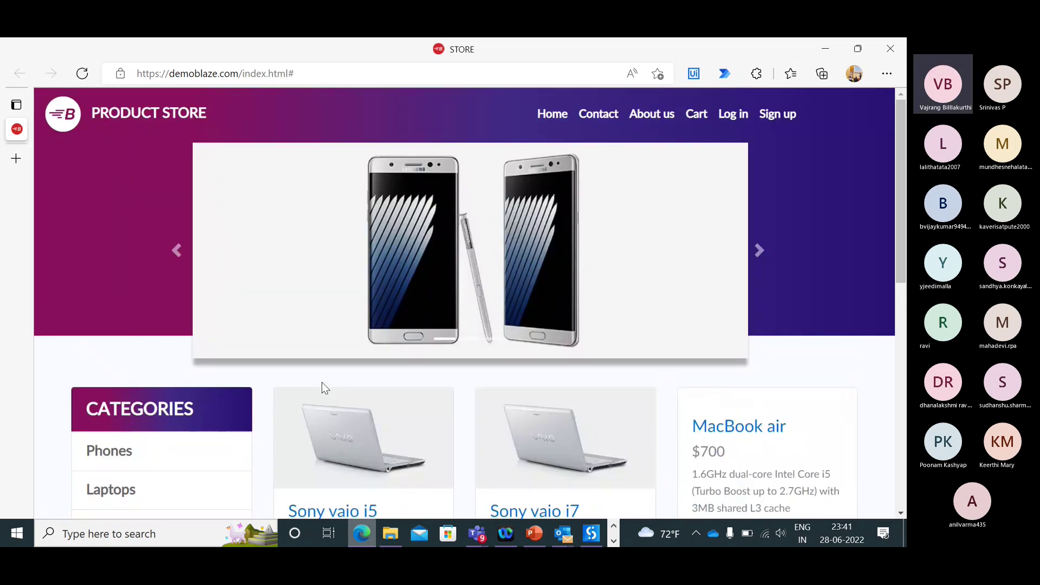
{"action": "scroll", "coordinate": [322, 382], "scroll_direction": "down", "scroll_amount": 10}
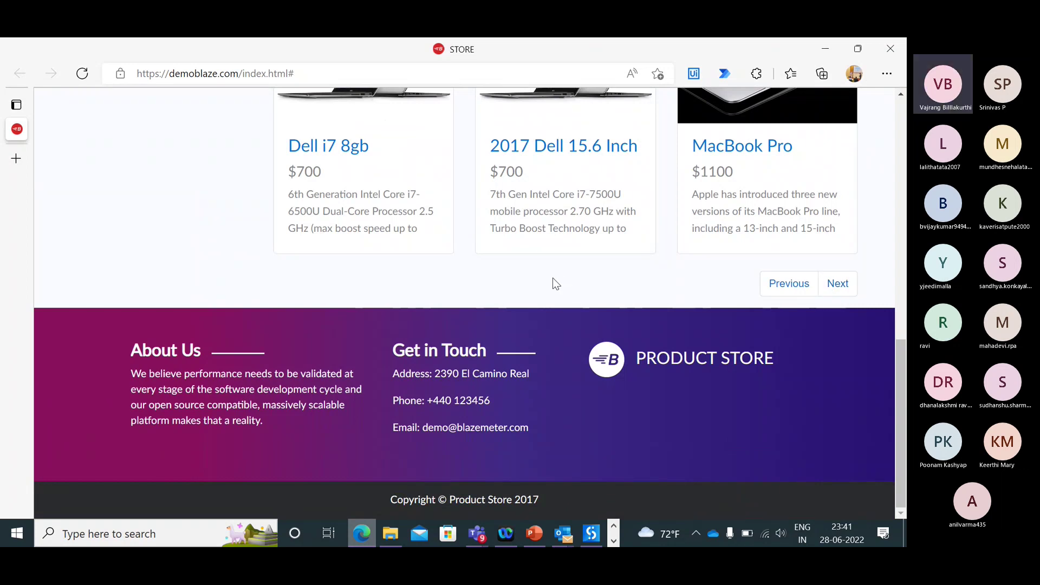
{"action": "scroll", "coordinate": [503, 276], "scroll_direction": "up", "scroll_amount": 10}
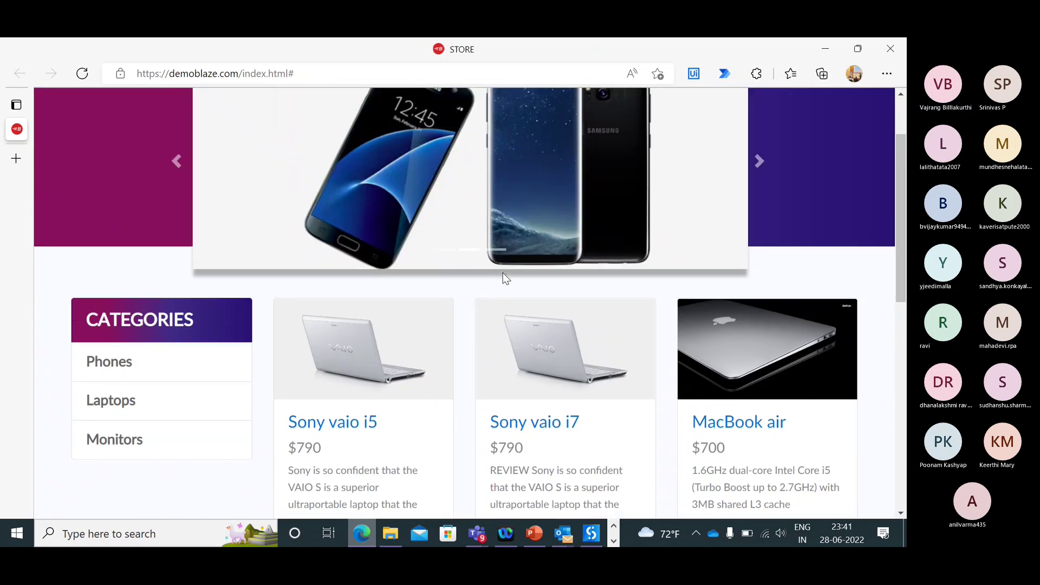
{"action": "scroll", "coordinate": [503, 273], "scroll_direction": "down", "scroll_amount": 5}
- Switch to UiPath Studio and add a Navigate Browser activity at the start of the Do sequence, before Click 'Phones'
{"action": "key", "text": "alt+Tab"}
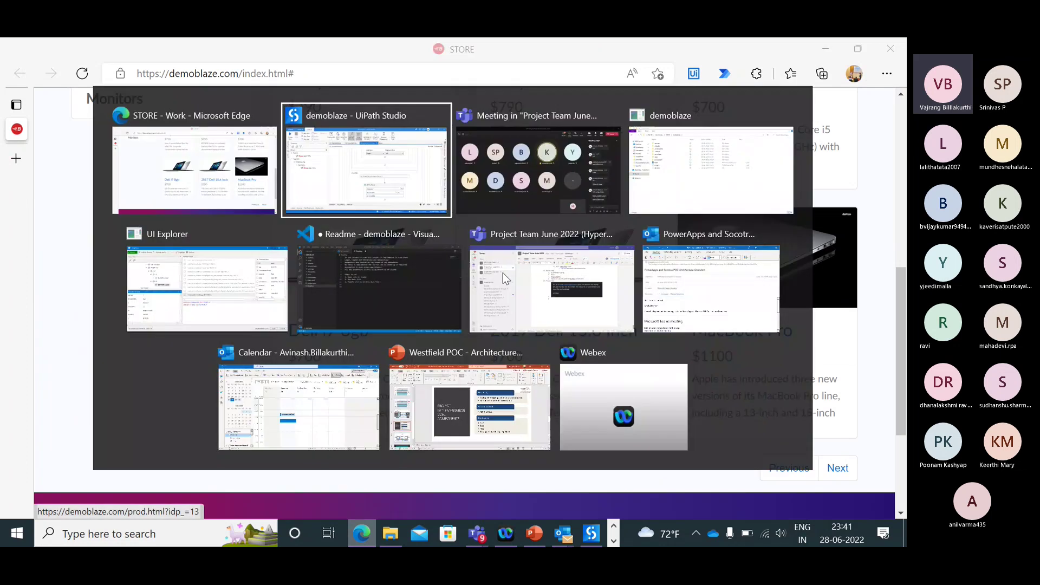
{"action": "scroll", "coordinate": [440, 269], "scroll_direction": "up", "scroll_amount": 1}
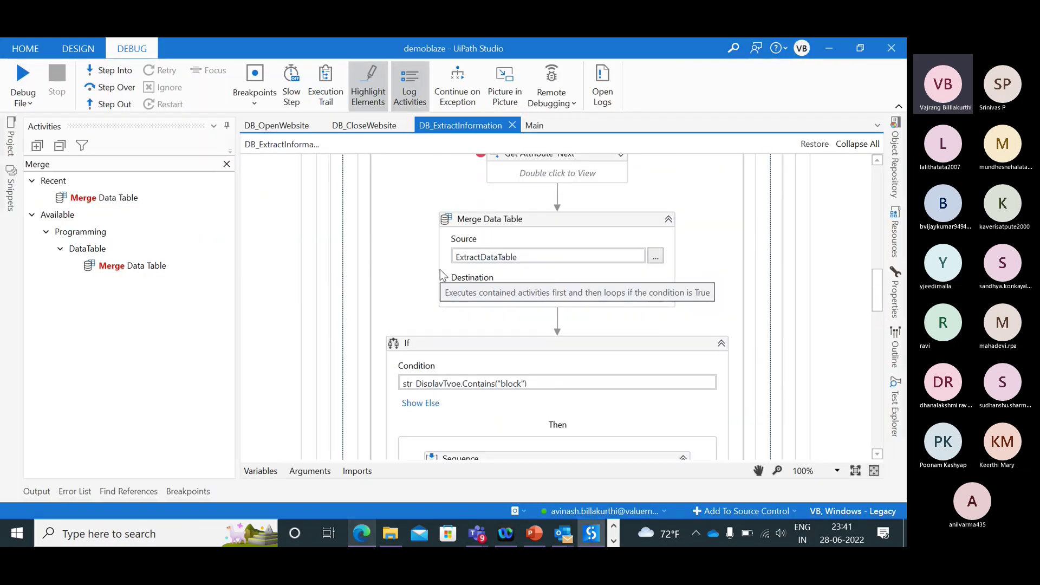
{"action": "scroll", "coordinate": [588, 239], "scroll_direction": "up", "scroll_amount": 10}
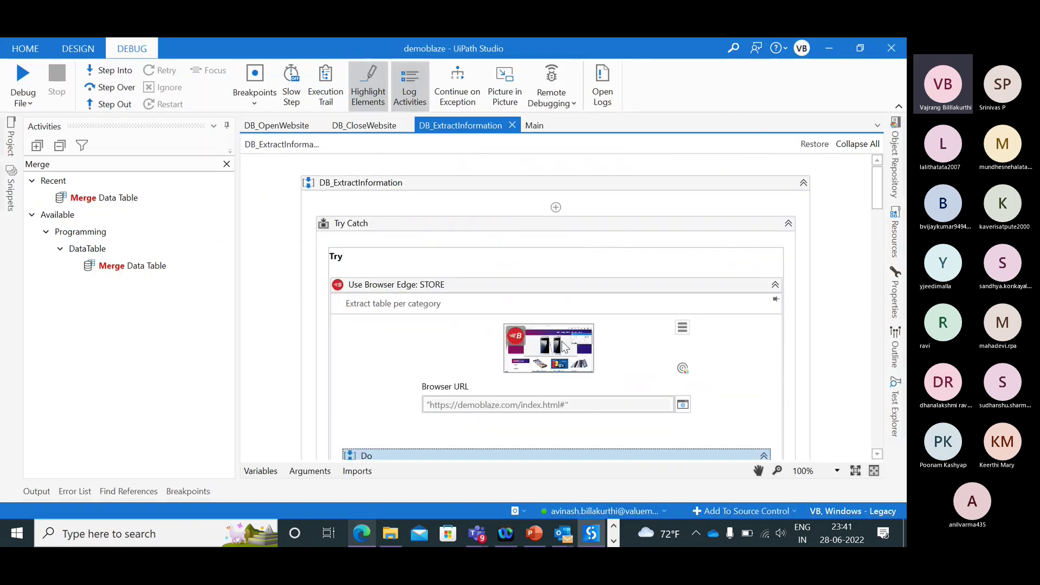
{"action": "scroll", "coordinate": [565, 349], "scroll_direction": "down", "scroll_amount": 8}
{"action": "scroll", "coordinate": [558, 356], "scroll_direction": "up", "scroll_amount": 6}
{"action": "scroll", "coordinate": [564, 372], "scroll_direction": "down", "scroll_amount": 1}
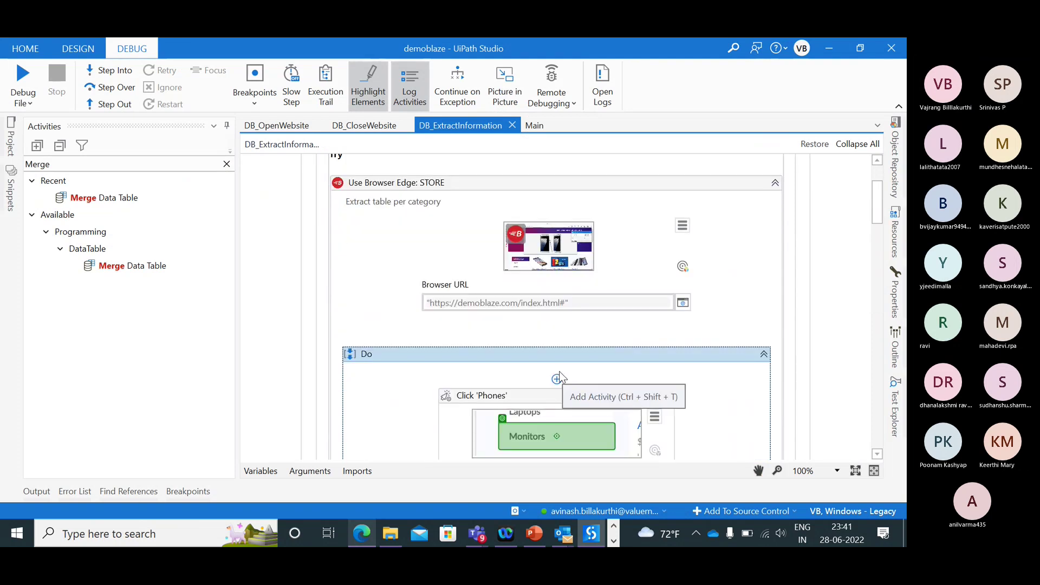
{"action": "left_click", "coordinate": [557, 379]}
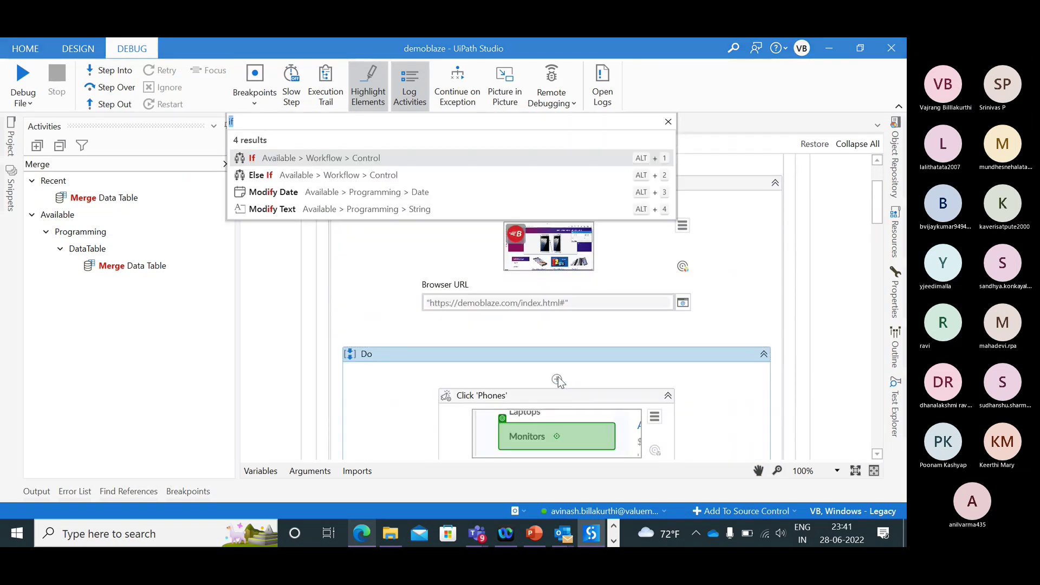
{"action": "type", "text": "refresh"}
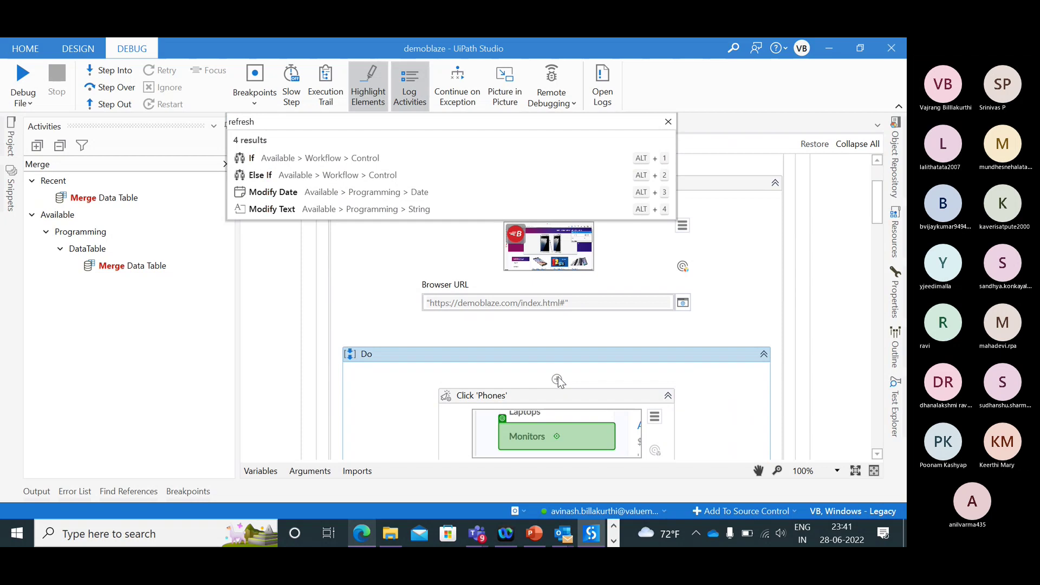
{"action": "key", "text": "Down"}
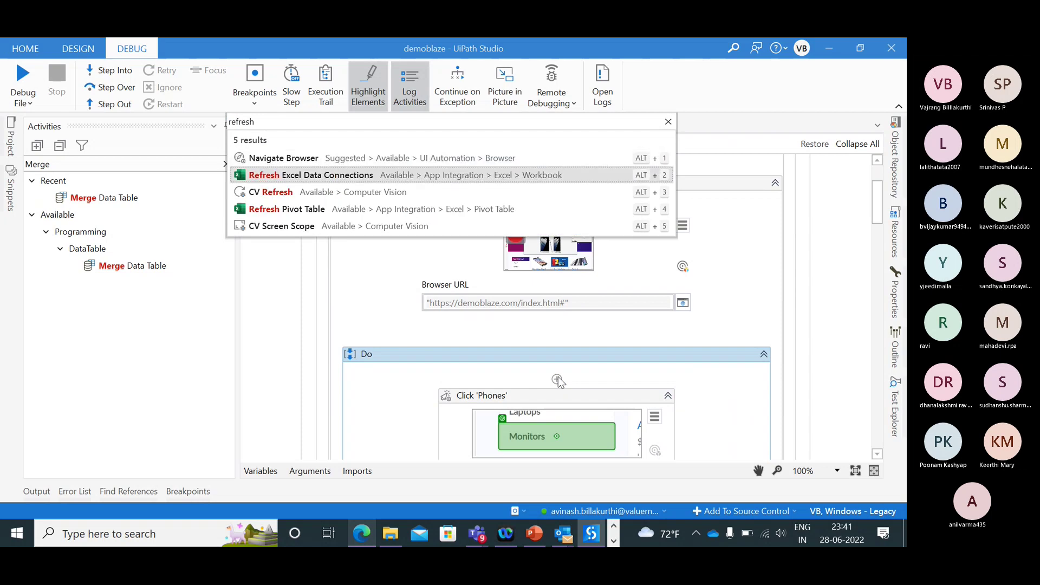
{"action": "key", "text": "alt+1"}
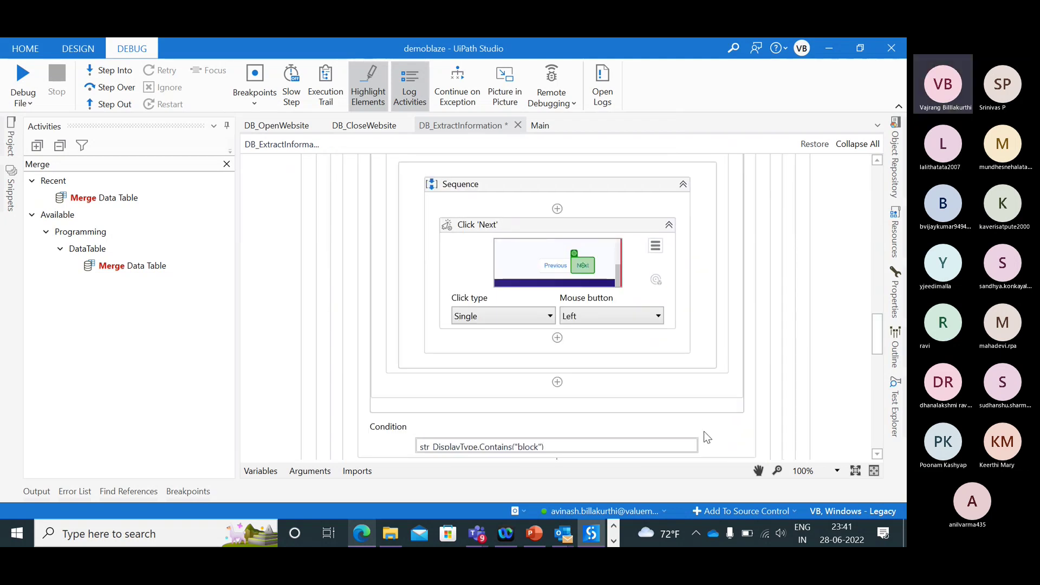
- Set the Navigate Browser activity's action to Refresh and save the DB_ExtractInformation workflow
{"action": "scroll", "coordinate": [650, 390], "scroll_direction": "up", "scroll_amount": 8}
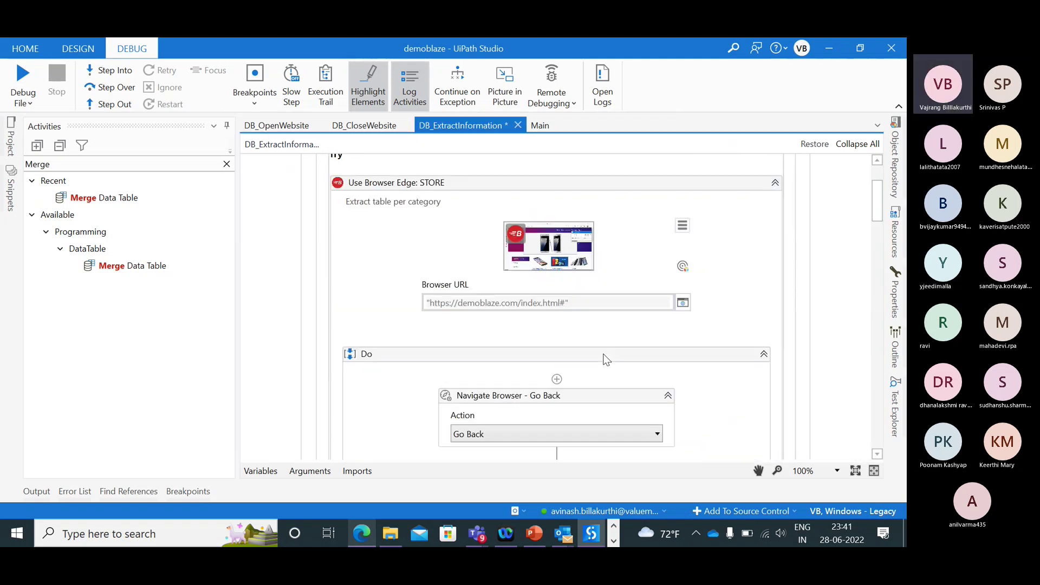
{"action": "scroll", "coordinate": [623, 368], "scroll_direction": "down", "scroll_amount": 4}
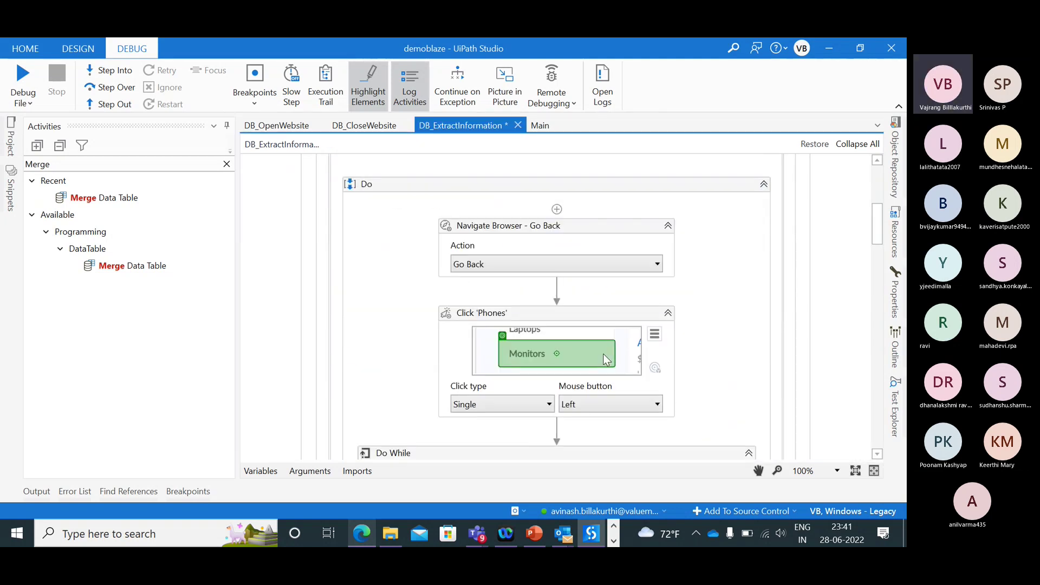
{"action": "left_click", "coordinate": [532, 265]}
{"action": "left_click", "coordinate": [468, 326]}
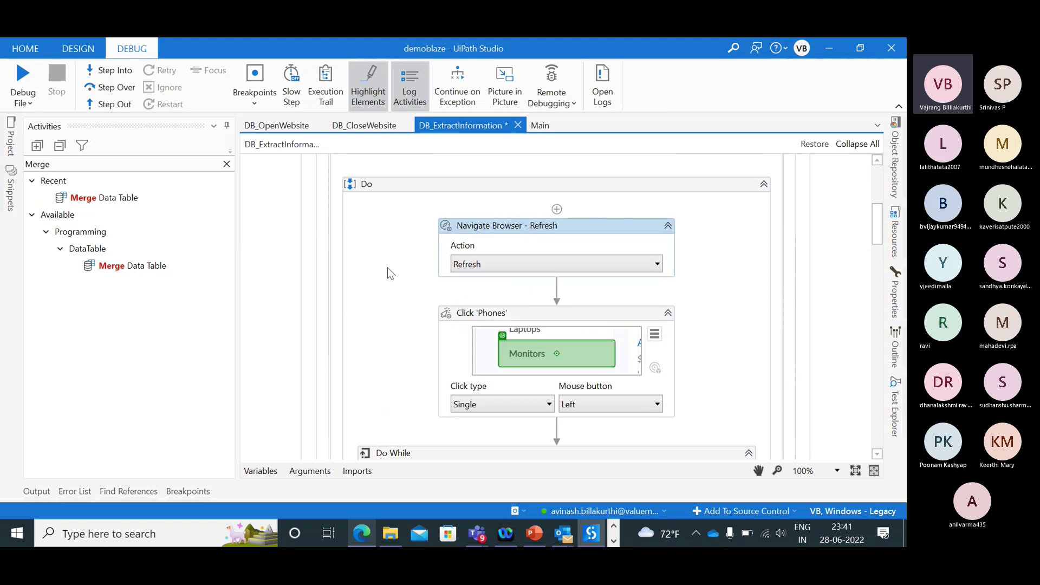
{"action": "left_click", "coordinate": [390, 271]}
- Switch to the store page in Edge and examine the category list and the laptop products
{"action": "key", "text": "alt+Tab"}
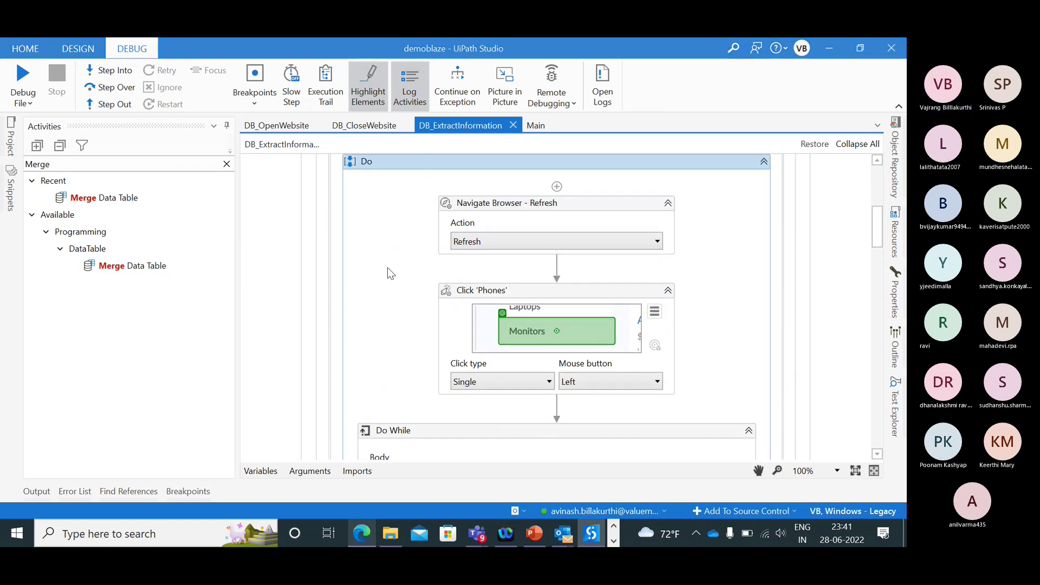
{"action": "scroll", "coordinate": [198, 206], "scroll_direction": "up", "scroll_amount": 1}
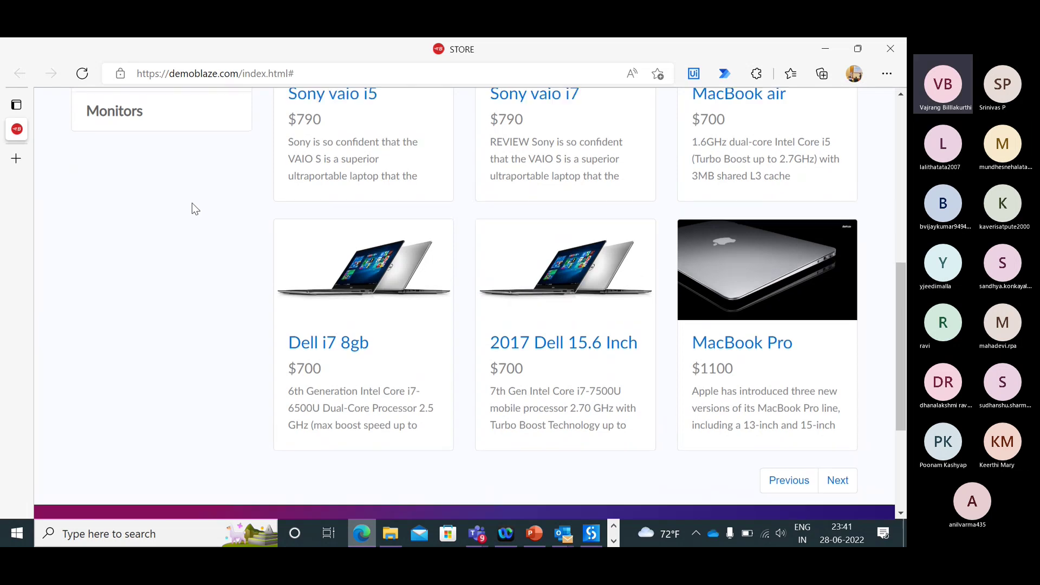
{"action": "scroll", "coordinate": [192, 203], "scroll_direction": "up", "scroll_amount": 3}
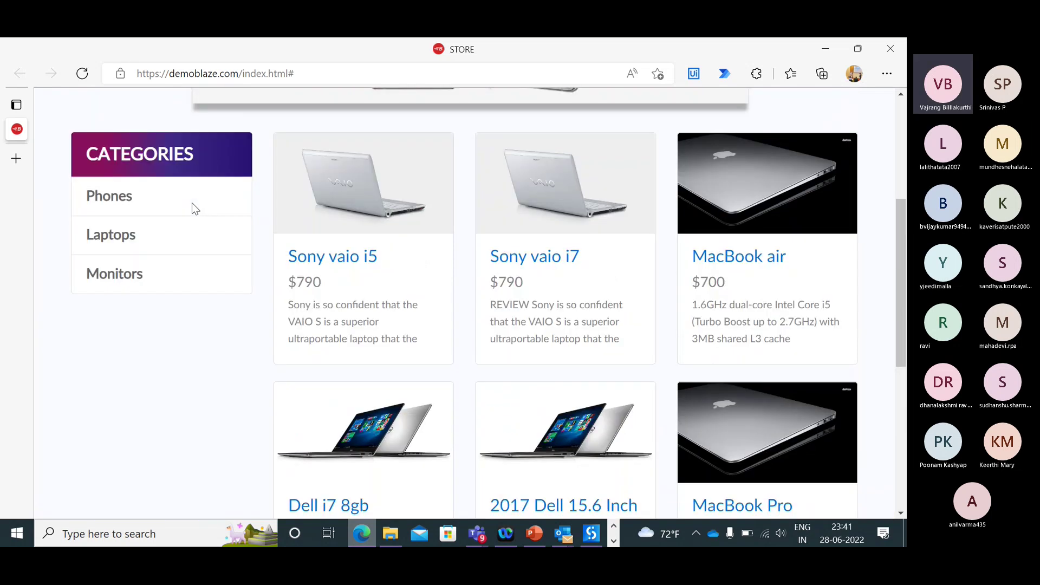
{"action": "scroll", "coordinate": [128, 235], "scroll_direction": "up", "scroll_amount": 5}
{"action": "scroll", "coordinate": [297, 379], "scroll_direction": "down", "scroll_amount": 1}
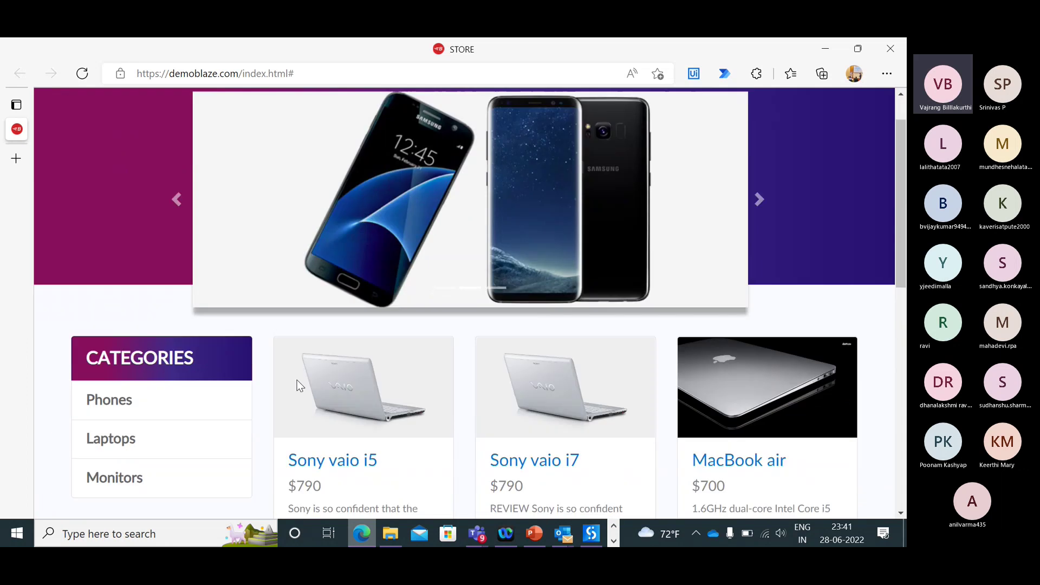
{"action": "scroll", "coordinate": [297, 382], "scroll_direction": "down", "scroll_amount": 10}
{"action": "scroll", "coordinate": [297, 382], "scroll_direction": "up", "scroll_amount": 5}
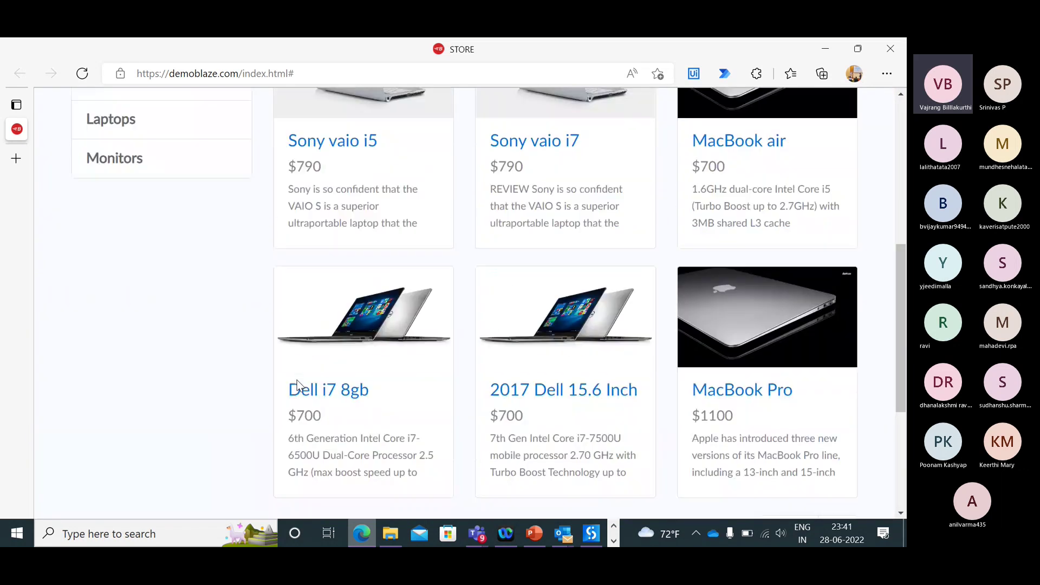
{"action": "scroll", "coordinate": [297, 384], "scroll_direction": "up", "scroll_amount": 7}
- Debug the workflow from UiPath Studio up to the Get Attribute 'Next' breakpoint, checking the store page in Edge during the run
{"action": "key", "text": "alt+Tab"}
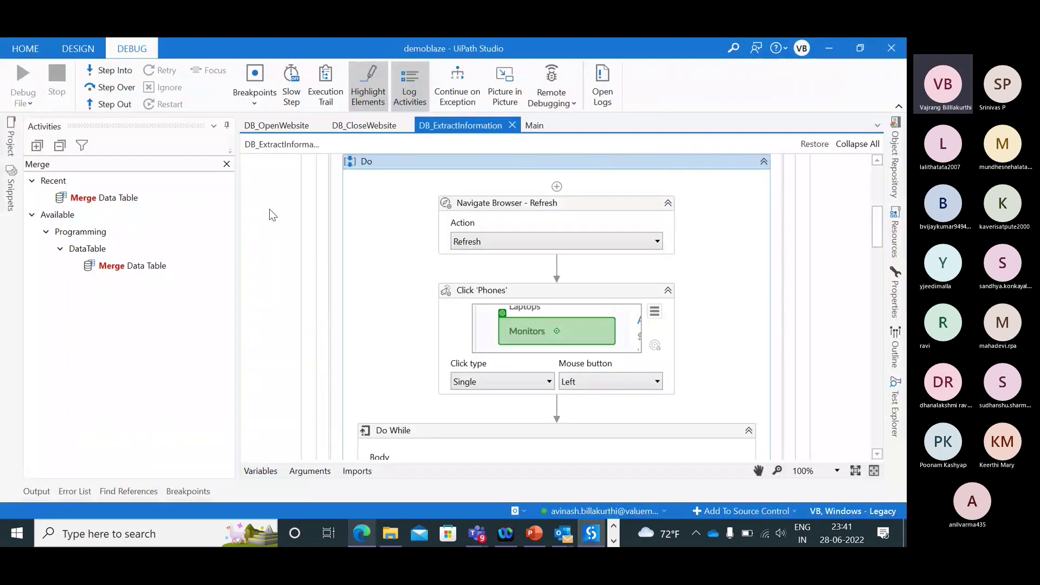
{"action": "key", "text": "alt+Tab"}
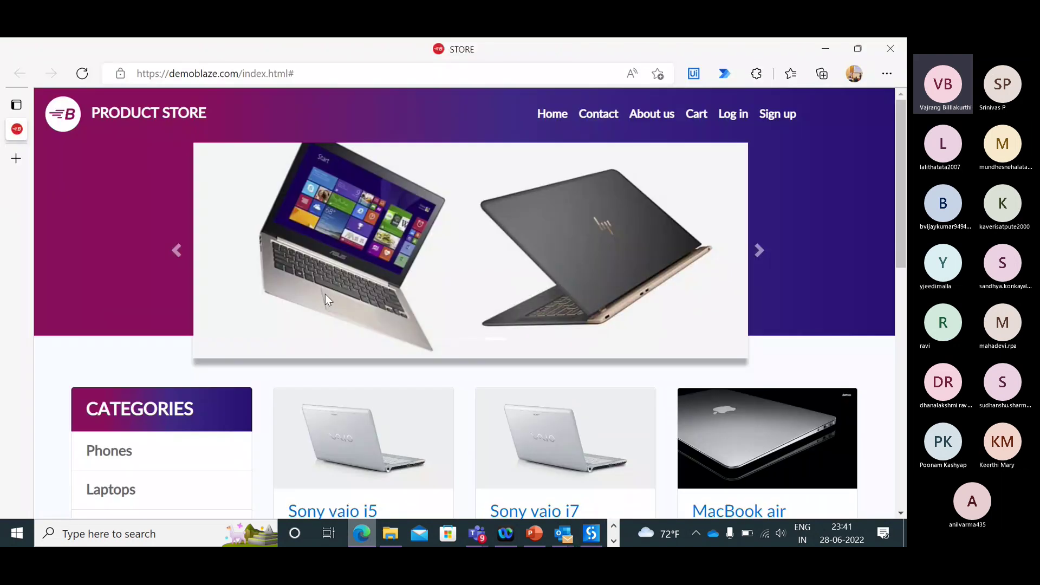
{"action": "scroll", "coordinate": [325, 295], "scroll_direction": "down", "scroll_amount": 3}
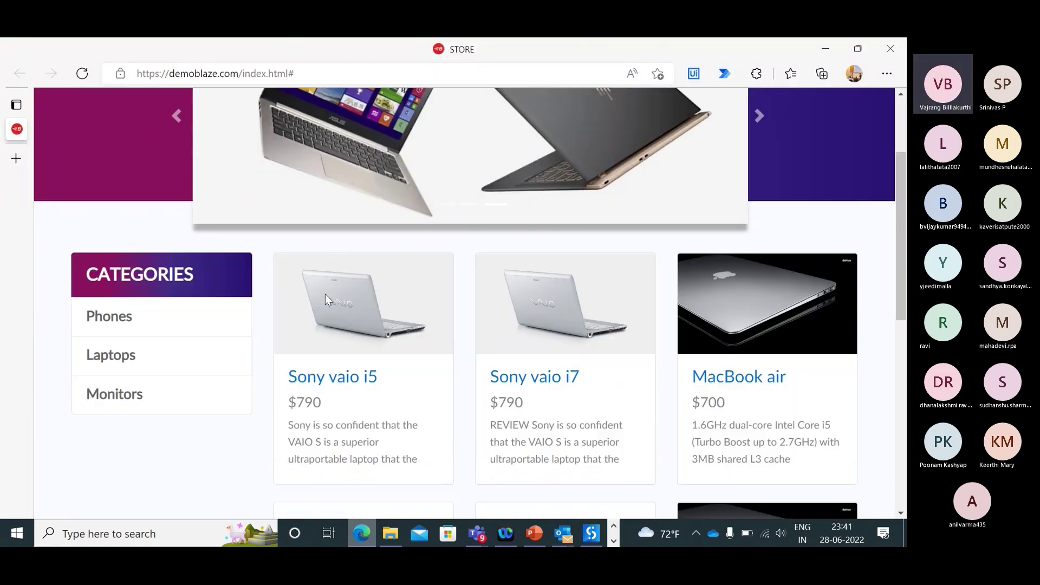
{"action": "scroll", "coordinate": [325, 300], "scroll_direction": "down", "scroll_amount": 2}
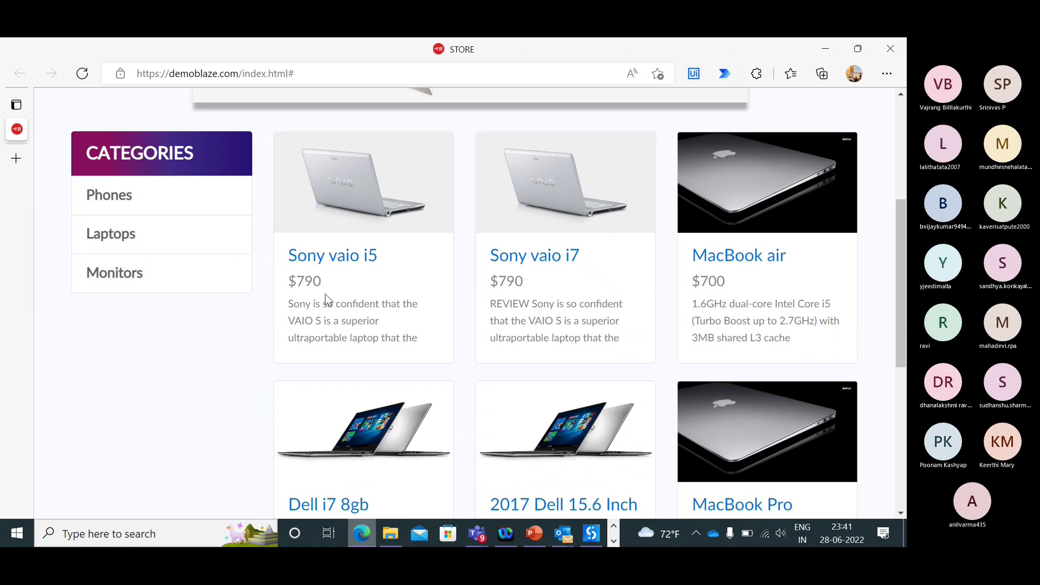
{"action": "left_click", "coordinate": [585, 535]}
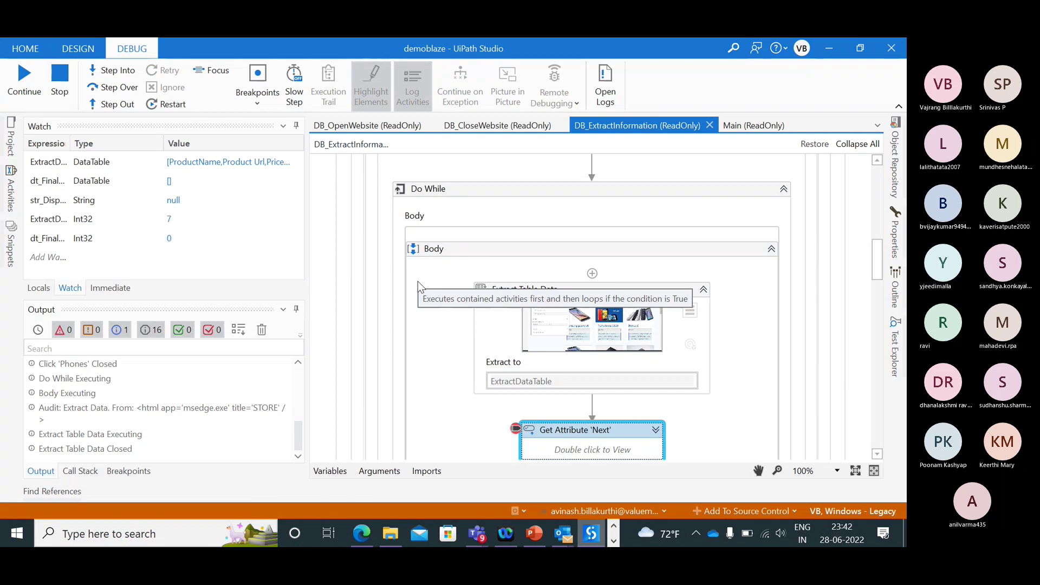
- Step the debugger through Get Attribute 'Next', Merge Data Table, the If activity and the Do While condition until the loop closes
{"action": "left_click", "coordinate": [122, 90]}
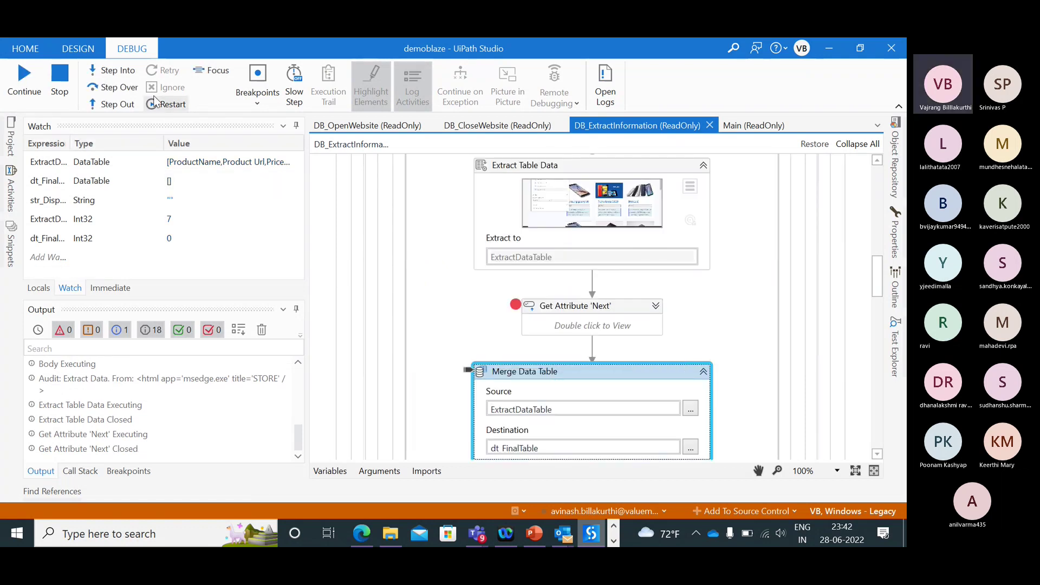
{"action": "left_click", "coordinate": [111, 80]}
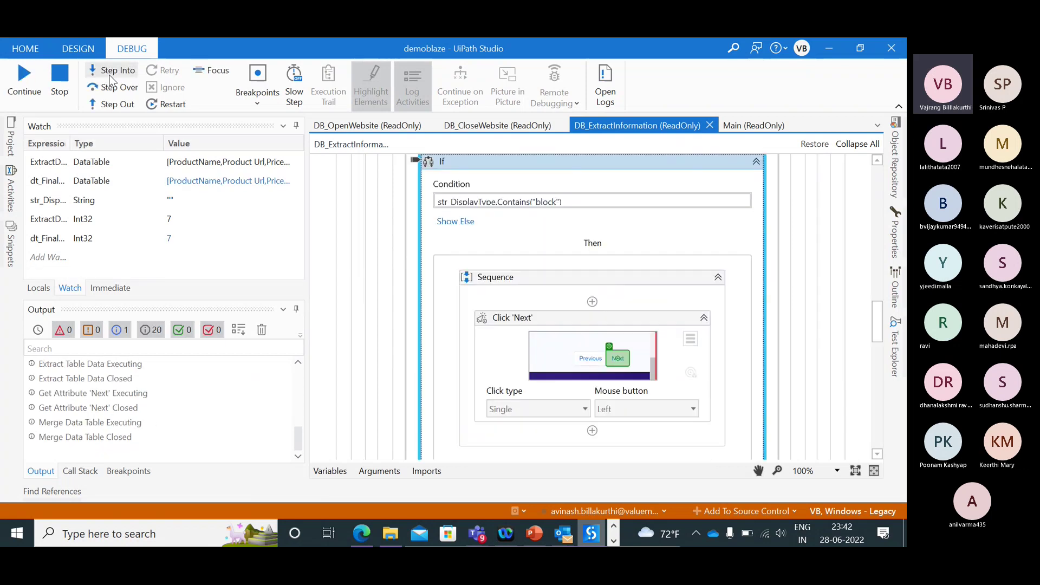
{"action": "left_click", "coordinate": [109, 75]}
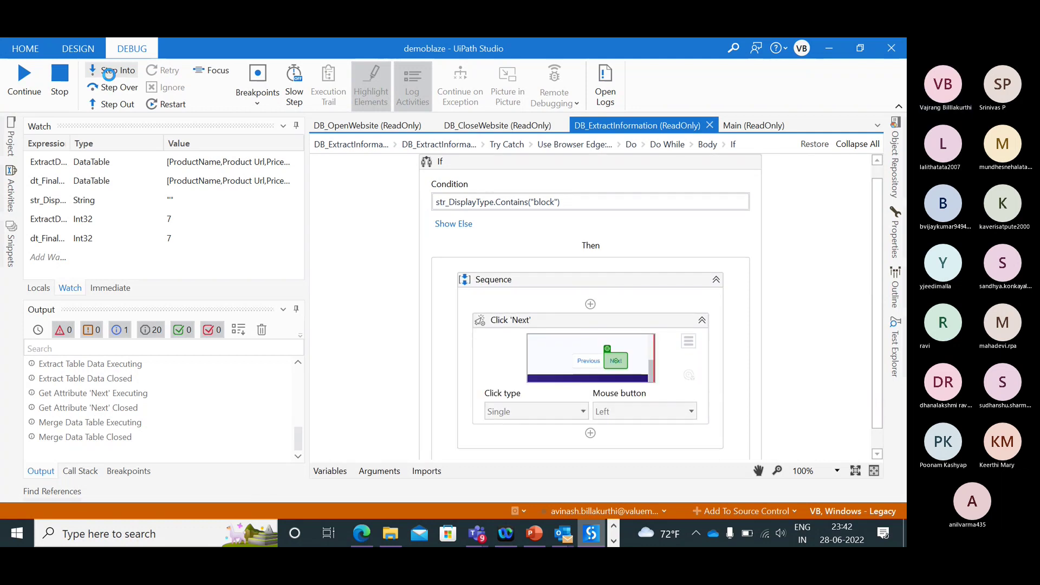
{"action": "left_click", "coordinate": [110, 75]}
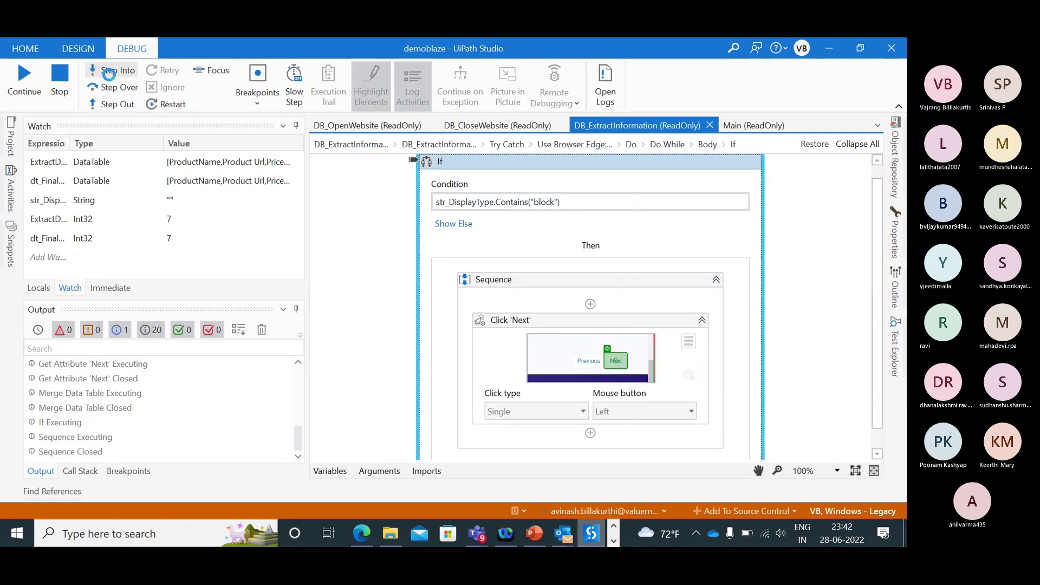
{"action": "left_click", "coordinate": [110, 74]}
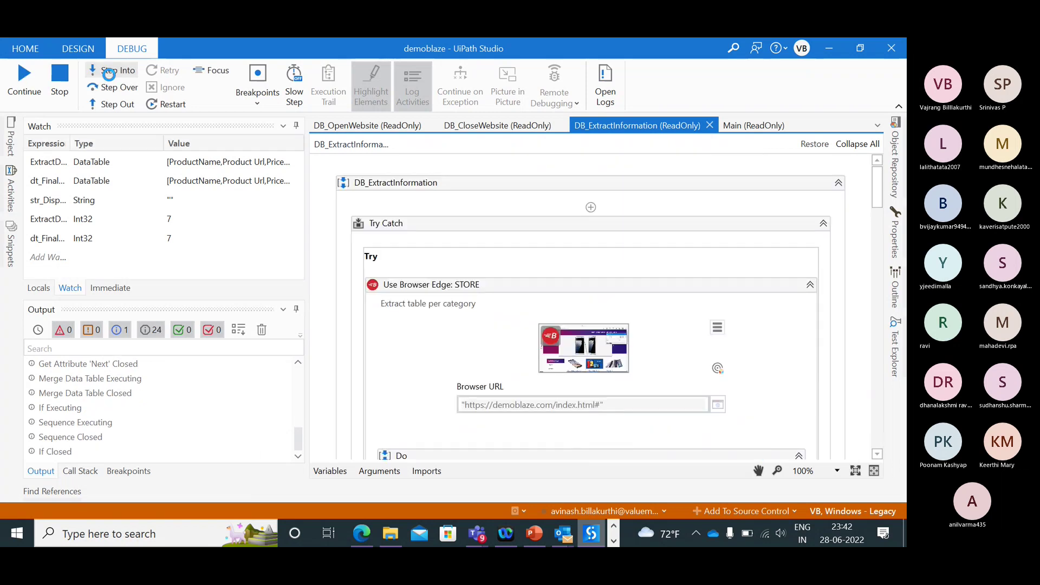
{"action": "left_click", "coordinate": [110, 74]}
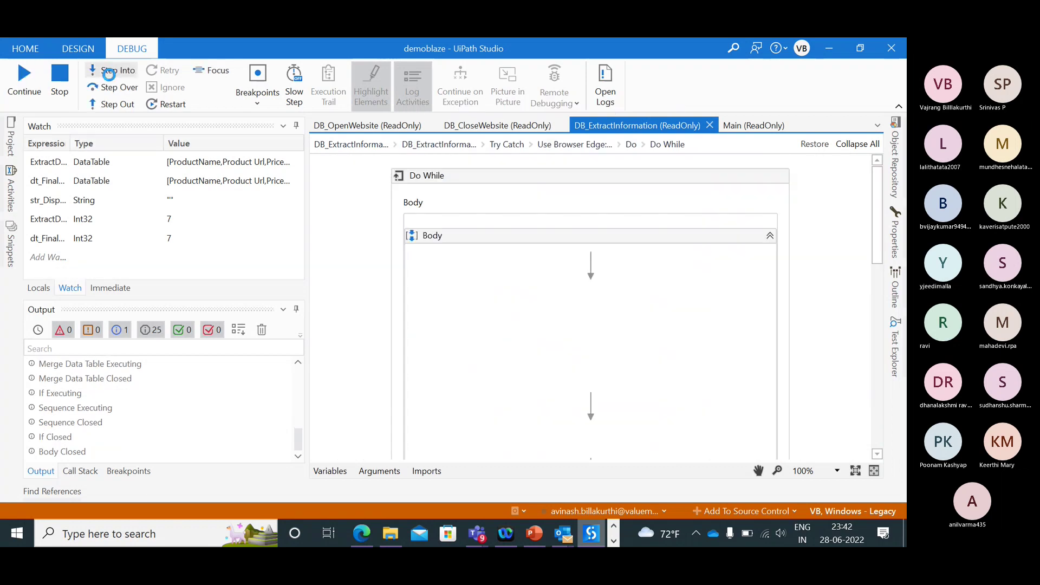
{"action": "left_click", "coordinate": [110, 76]}
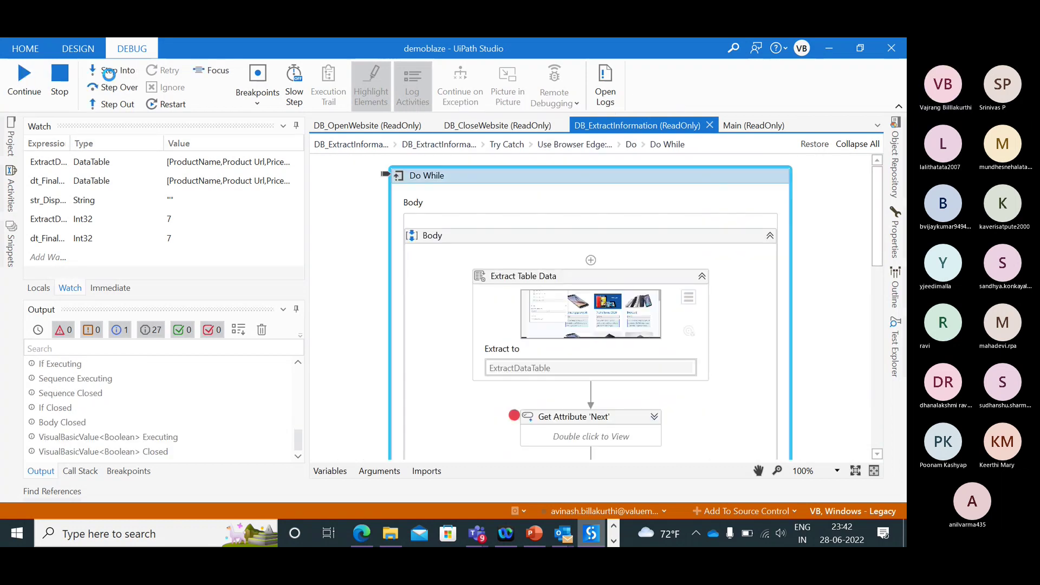
{"action": "left_click", "coordinate": [110, 76]}
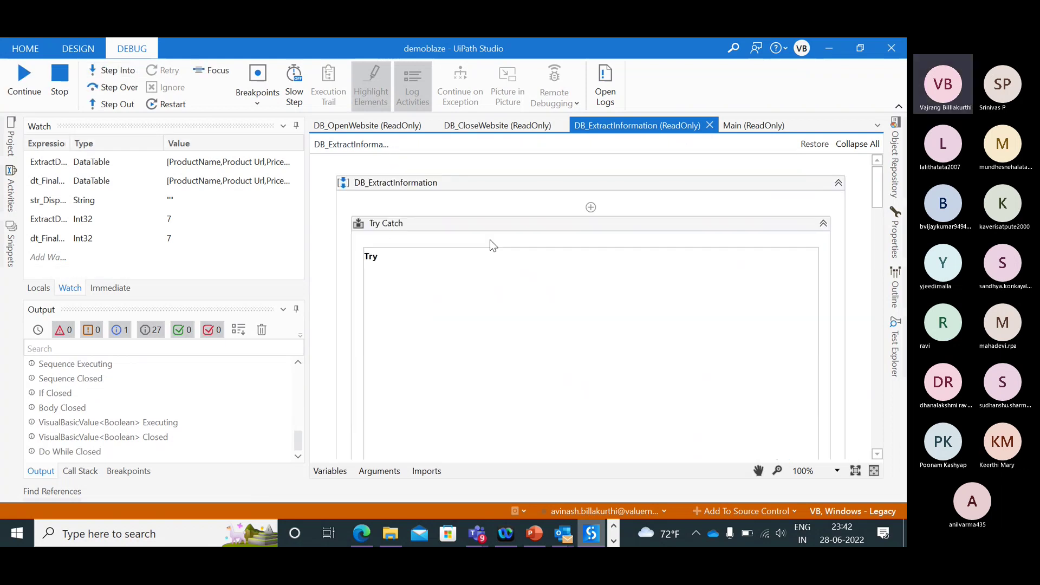
- Switch to the store page in Edge and examine the phone listing and its page navigation
{"action": "key", "text": "alt+Tab"}
{"action": "scroll", "coordinate": [667, 385], "scroll_direction": "down", "scroll_amount": 20}
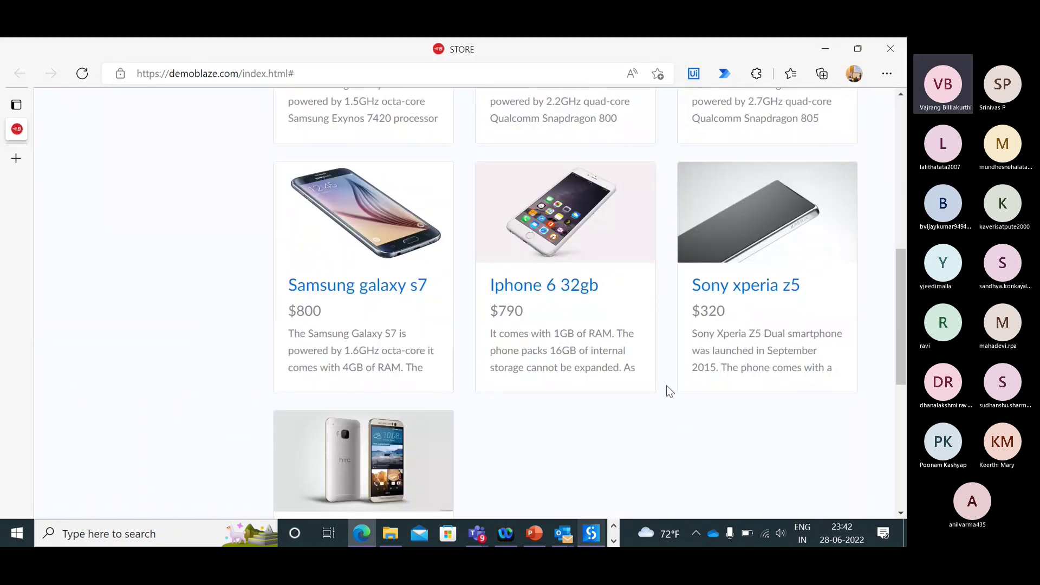
{"action": "scroll", "coordinate": [666, 385], "scroll_direction": "up", "scroll_amount": 3}
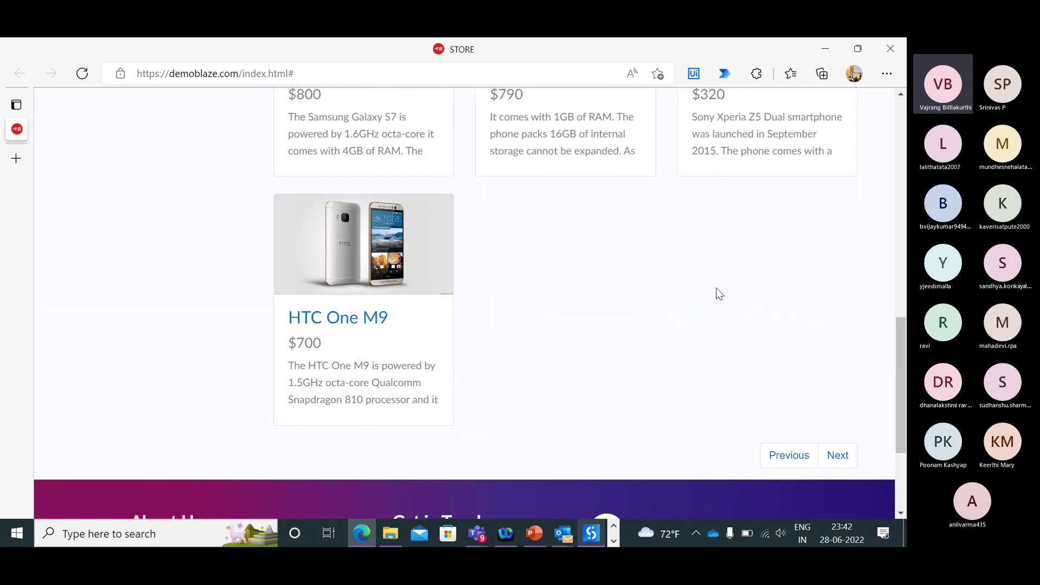
- Switch to UiPath Studio and examine the Do While body of DB_ExtractInformation from Extract Table Data to the loop condition
{"action": "key", "text": "alt+Tab"}
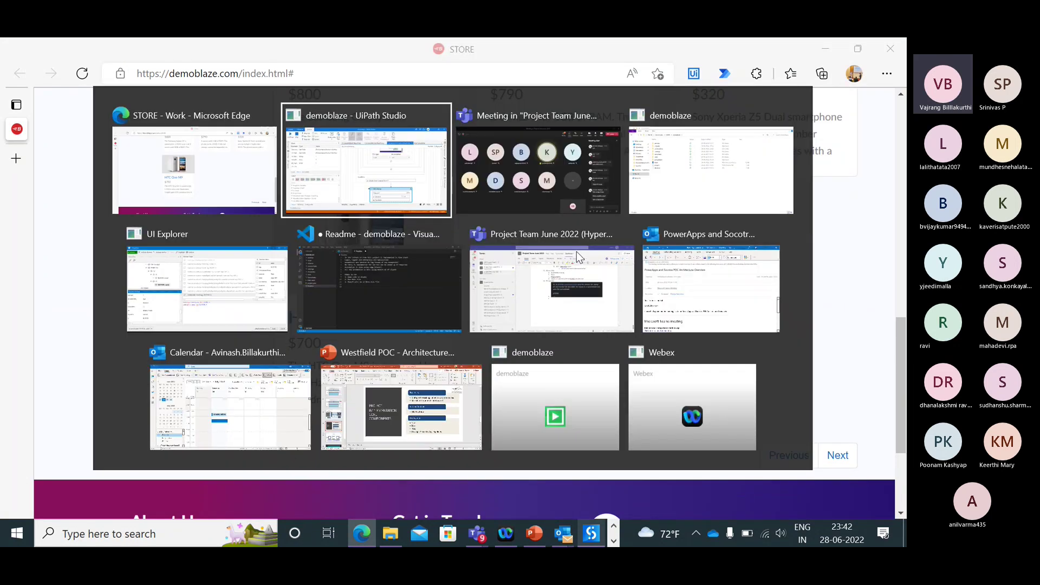
{"action": "scroll", "coordinate": [363, 376], "scroll_direction": "up", "scroll_amount": 1}
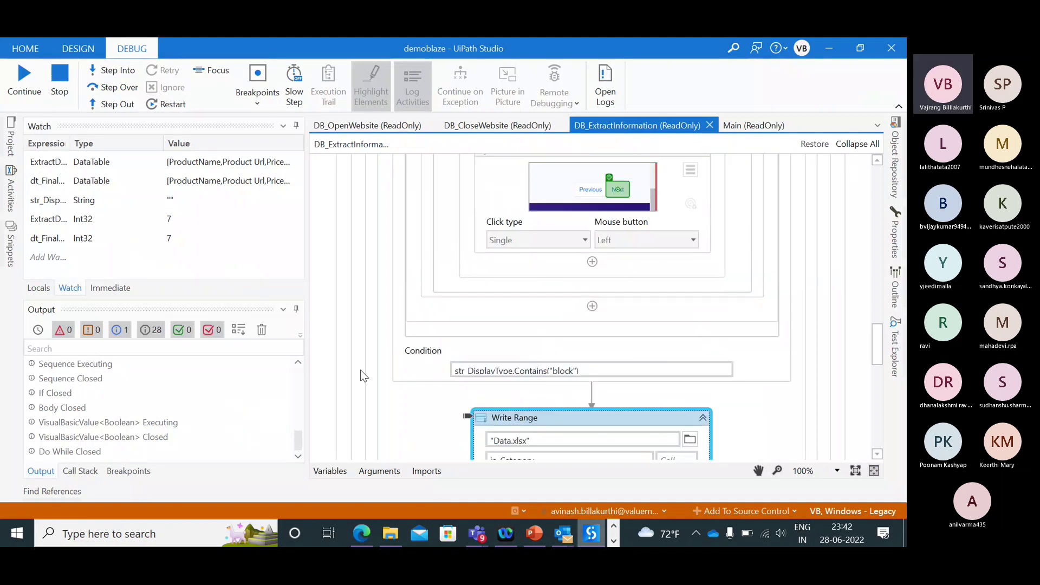
{"action": "scroll", "coordinate": [363, 376], "scroll_direction": "up", "scroll_amount": 8}
{"action": "scroll", "coordinate": [363, 375], "scroll_direction": "down", "scroll_amount": 3}
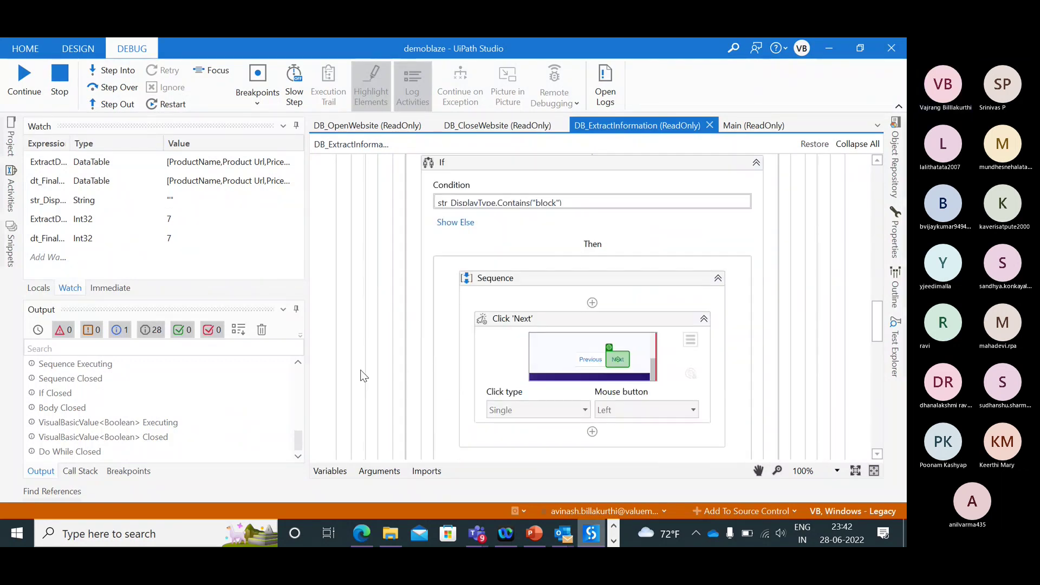
{"action": "scroll", "coordinate": [363, 376], "scroll_direction": "down", "scroll_amount": 7}
{"action": "scroll", "coordinate": [363, 375], "scroll_direction": "up", "scroll_amount": 14}
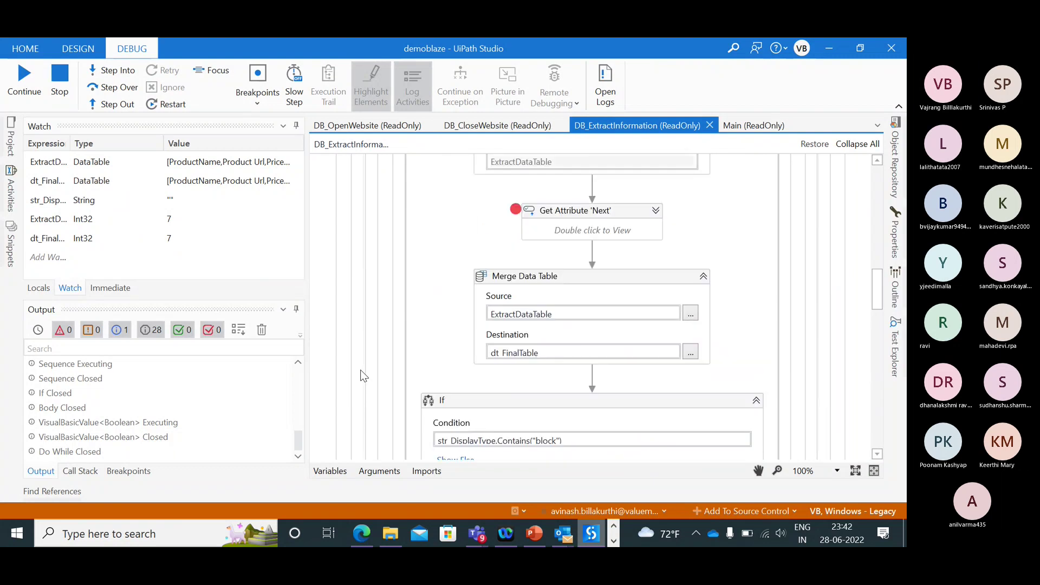
{"action": "scroll", "coordinate": [363, 375], "scroll_direction": "down", "scroll_amount": 4}
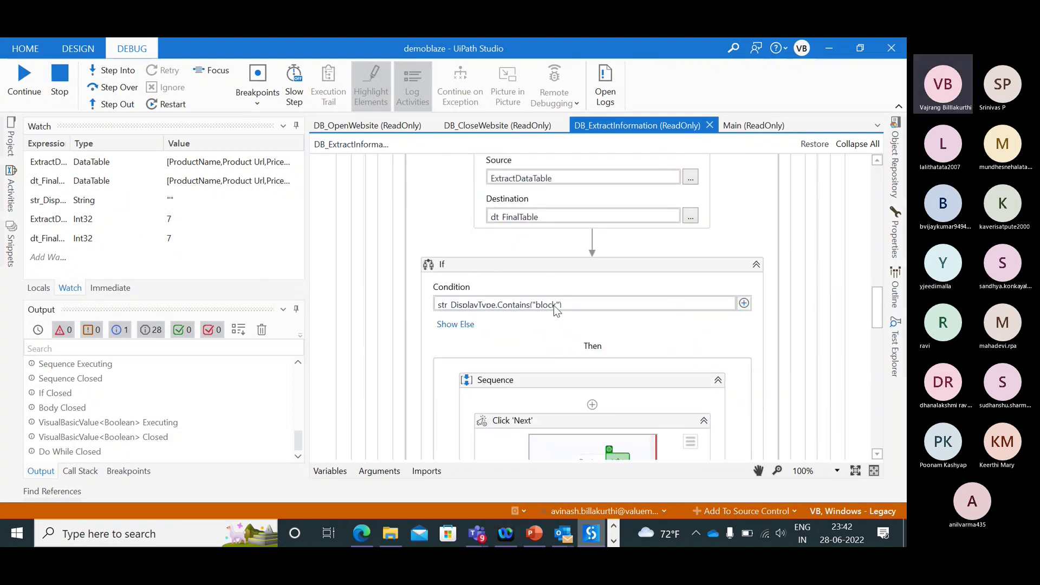
{"action": "scroll", "coordinate": [522, 239], "scroll_direction": "up", "scroll_amount": 10}
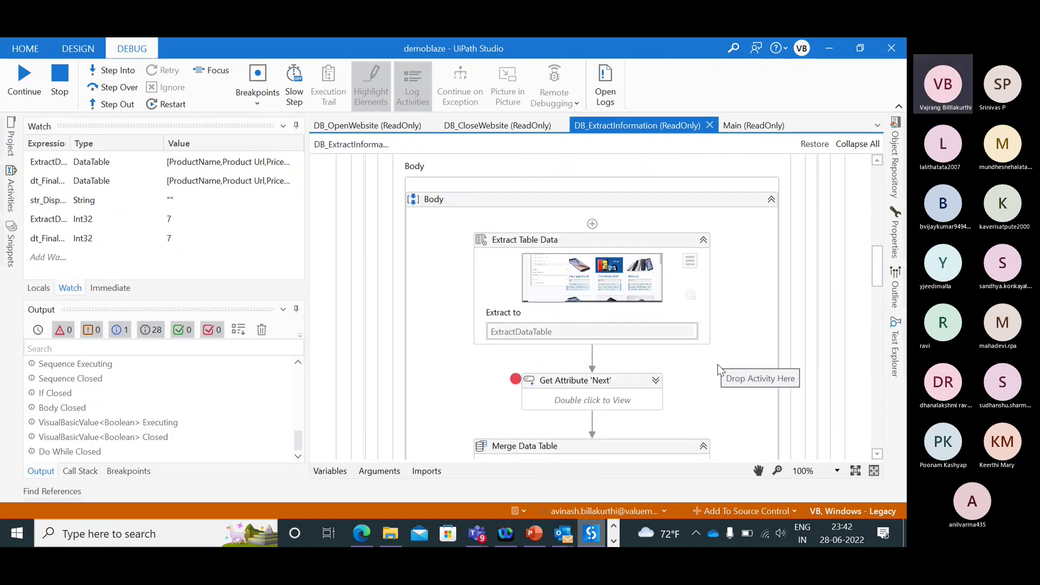
- Expand Get Attribute 'Next' and review its attribute and output settings alongside Merge Data Table, Write Range and the store page
{"action": "left_click", "coordinate": [656, 380]}
{"action": "scroll", "coordinate": [735, 412], "scroll_direction": "down", "scroll_amount": 2}
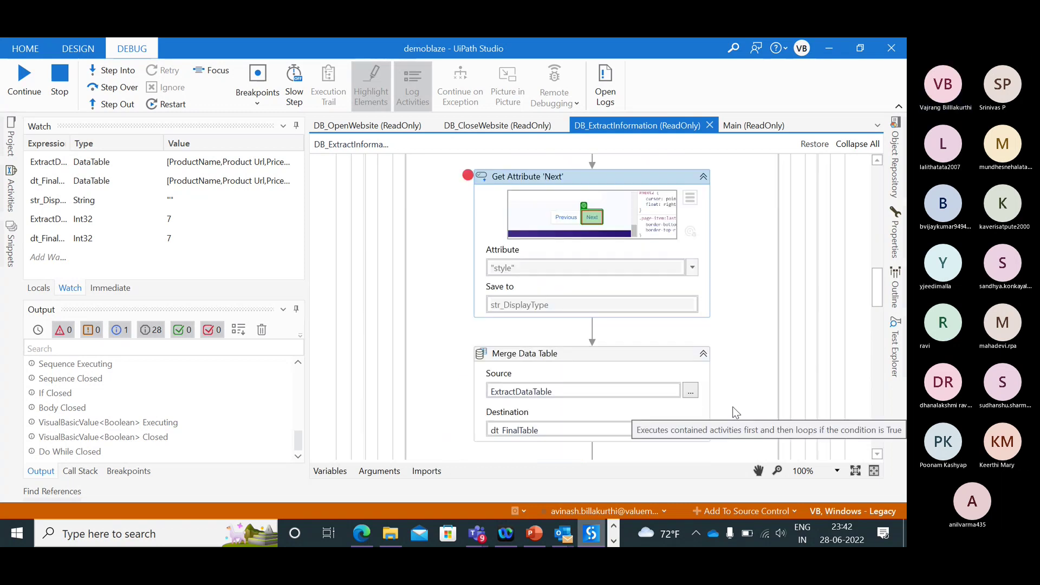
{"action": "scroll", "coordinate": [734, 413], "scroll_direction": "down", "scroll_amount": 3}
{"action": "key", "text": "F10"}
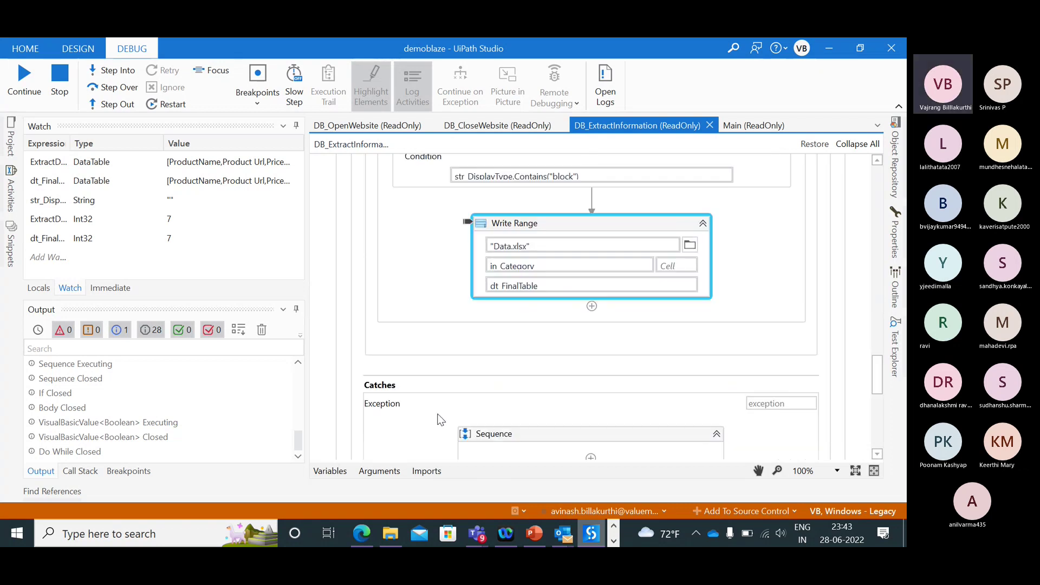
{"action": "scroll", "coordinate": [441, 420], "scroll_direction": "up", "scroll_amount": 20}
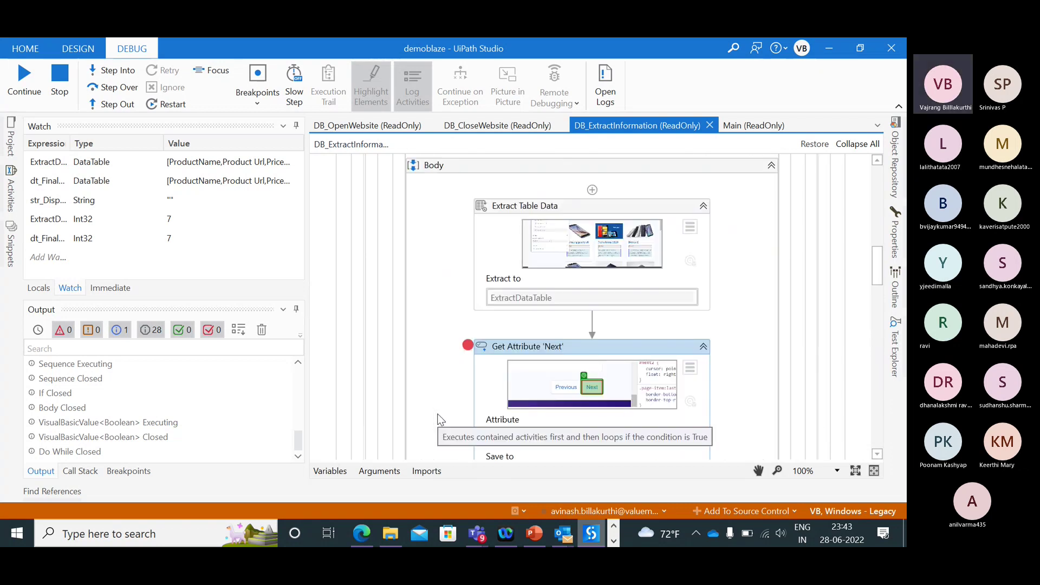
{"action": "scroll", "coordinate": [440, 419], "scroll_direction": "down", "scroll_amount": 10}
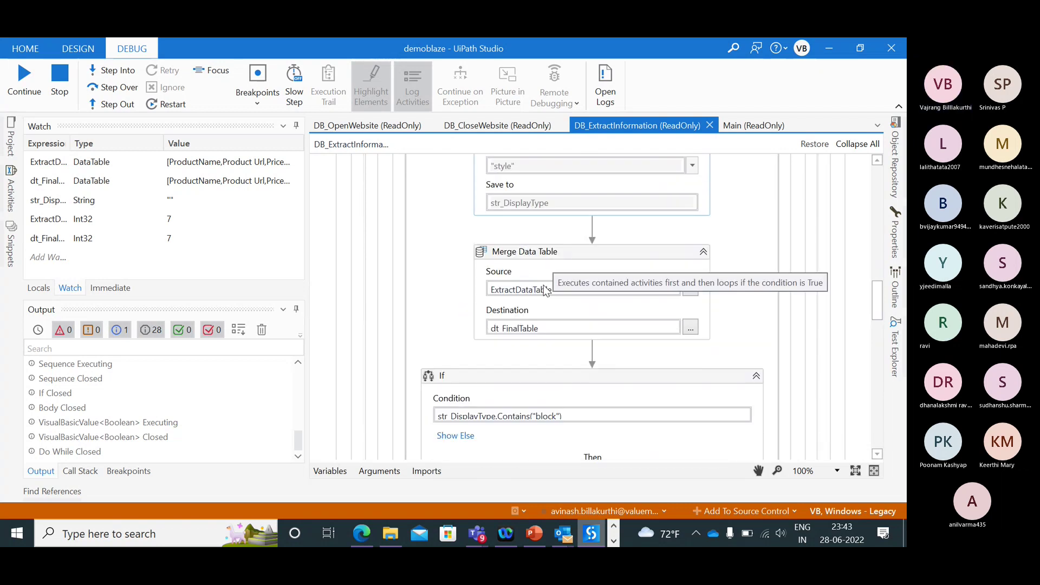
{"action": "scroll", "coordinate": [555, 256], "scroll_direction": "up", "scroll_amount": 3}
{"action": "scroll", "coordinate": [544, 285], "scroll_direction": "down", "scroll_amount": 5}
{"action": "scroll", "coordinate": [544, 285], "scroll_direction": "up", "scroll_amount": 5}
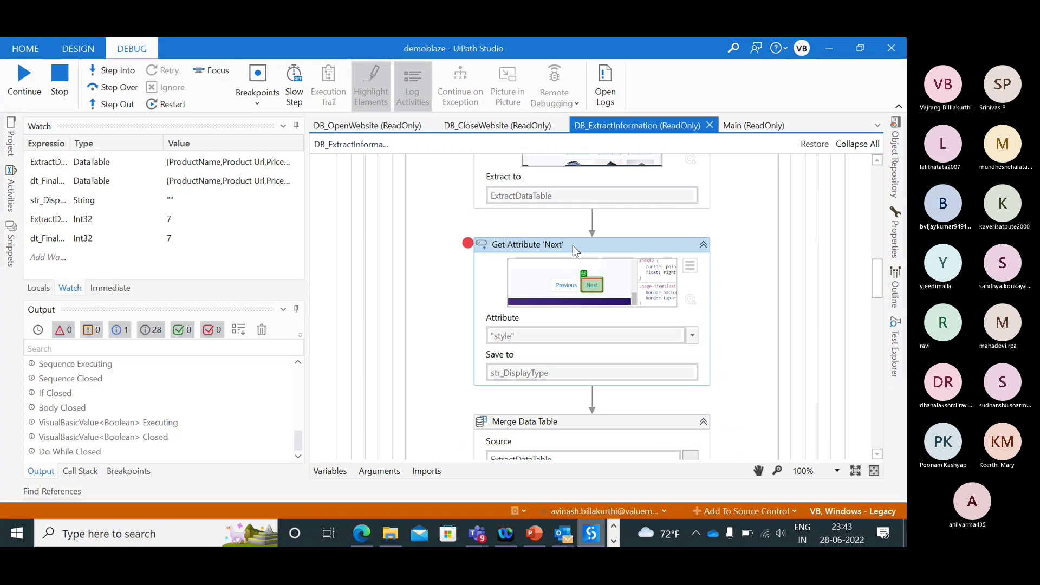
{"action": "left_click", "coordinate": [573, 246]}
{"action": "key", "text": "alt+Tab"}
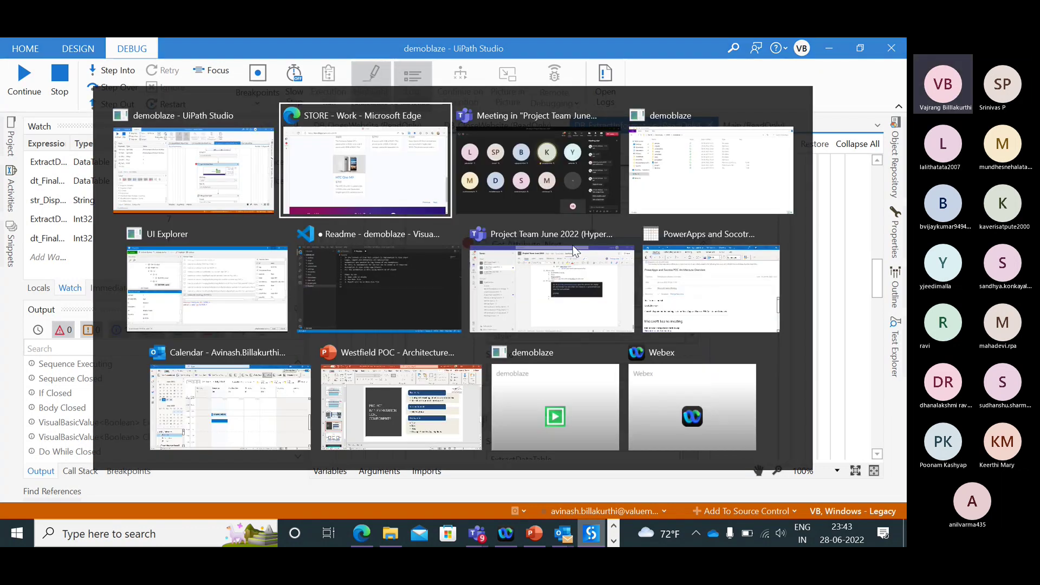
{"action": "key", "text": "alt+Tab"}
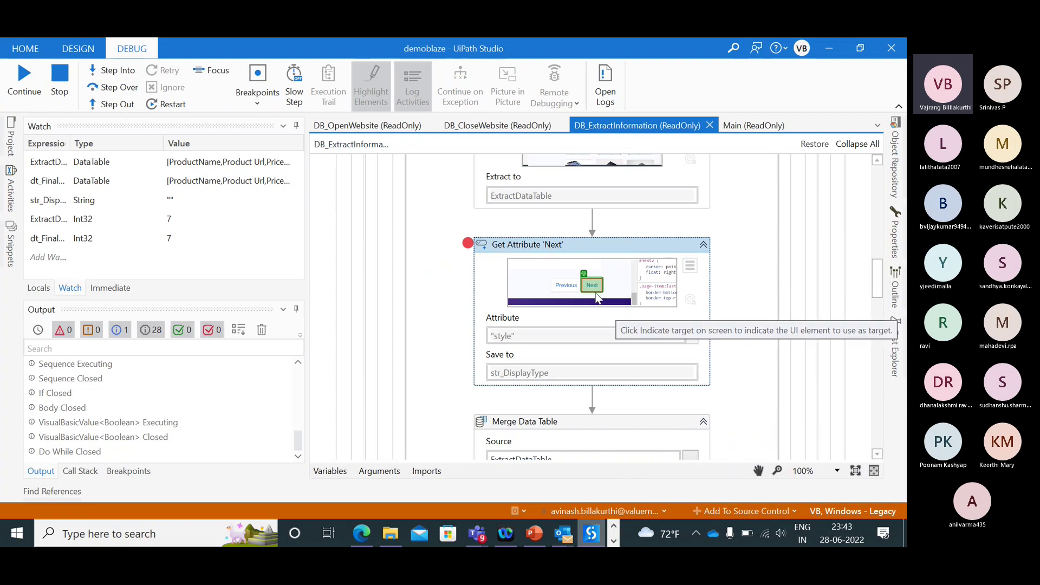
- Restart the debug run, step through Get Attribute 'Next' to Merge Data Table, and switch to the phone listing in Edge
{"action": "left_click", "coordinate": [157, 106]}
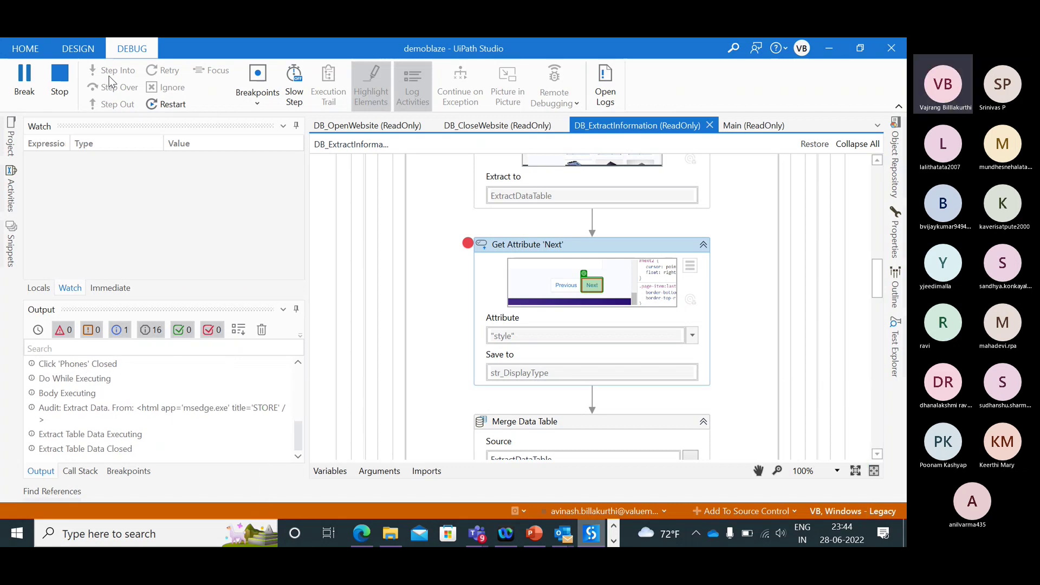
{"action": "left_click", "coordinate": [108, 73]}
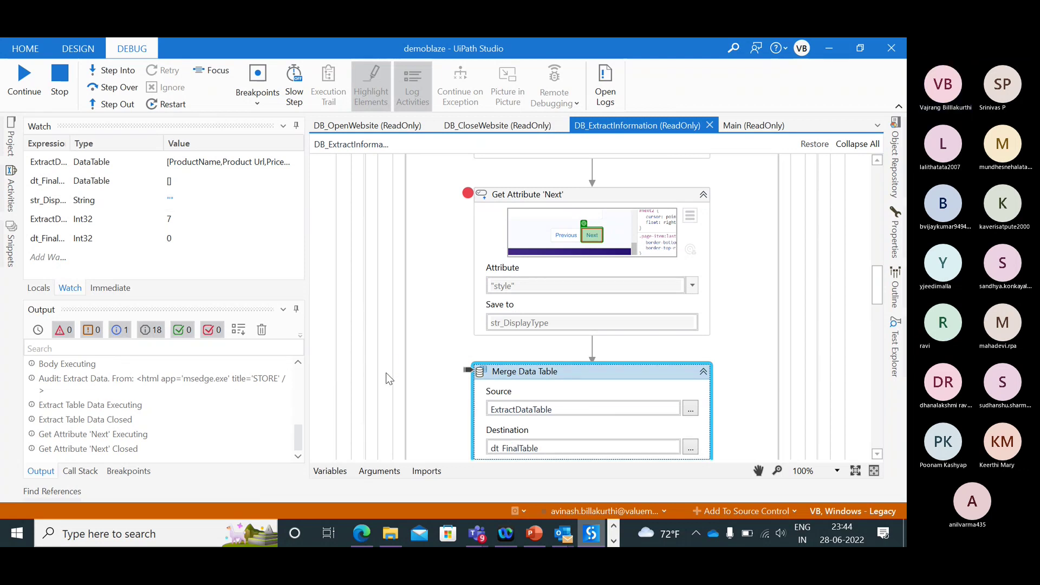
{"action": "key", "text": "alt+Tab"}
{"action": "scroll", "coordinate": [501, 458], "scroll_direction": "down", "scroll_amount": 1}
{"action": "scroll", "coordinate": [502, 458], "scroll_direction": "down", "scroll_amount": 4}
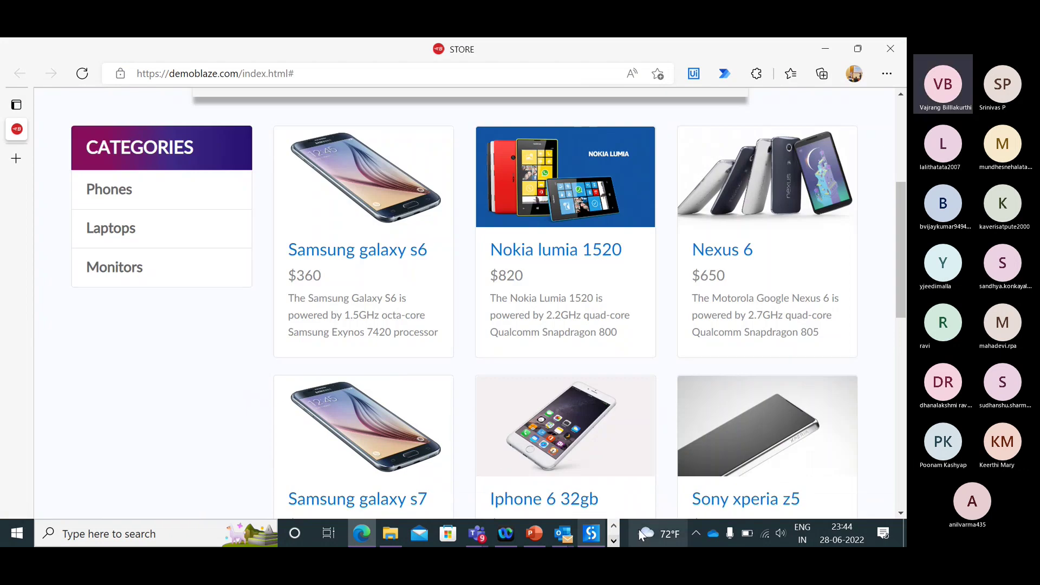
- Switch to UI Explorer, reload the list item holding the 'BUTTON next2' node, and examine the button's properties
{"action": "left_click", "coordinate": [614, 541]}
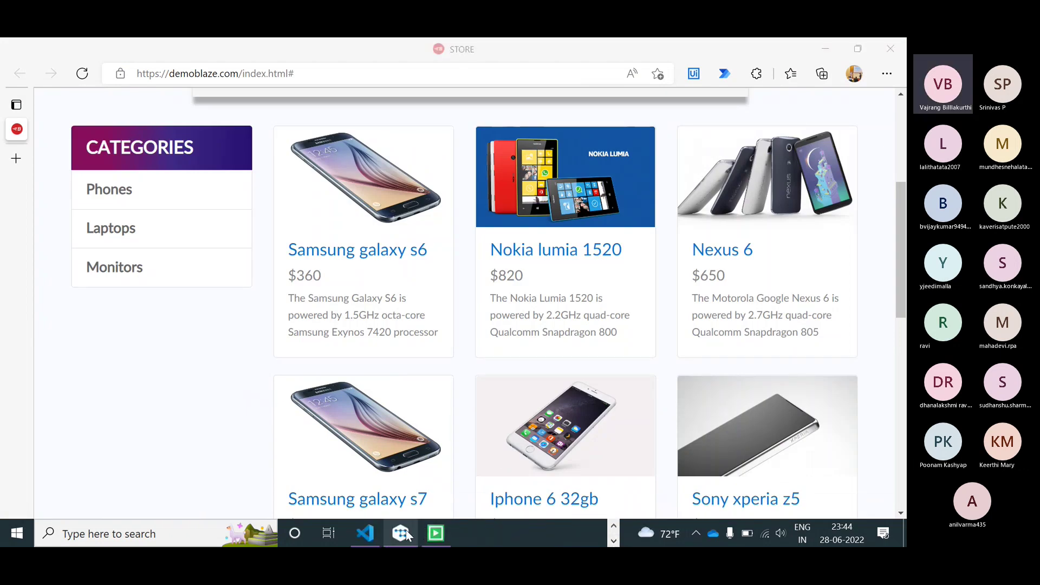
{"action": "key", "text": "alt+Tab"}
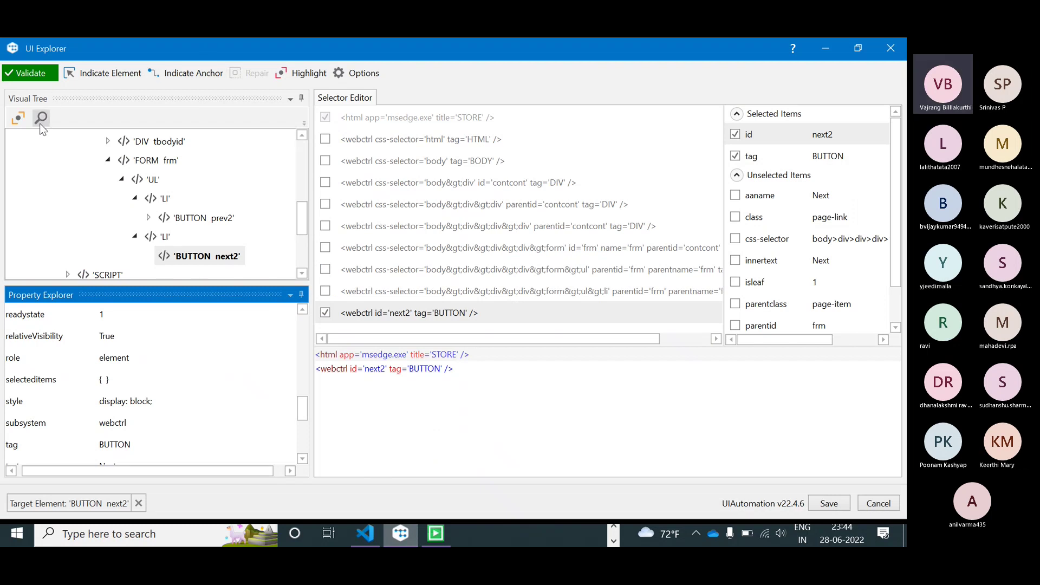
{"action": "double_click", "coordinate": [163, 237]}
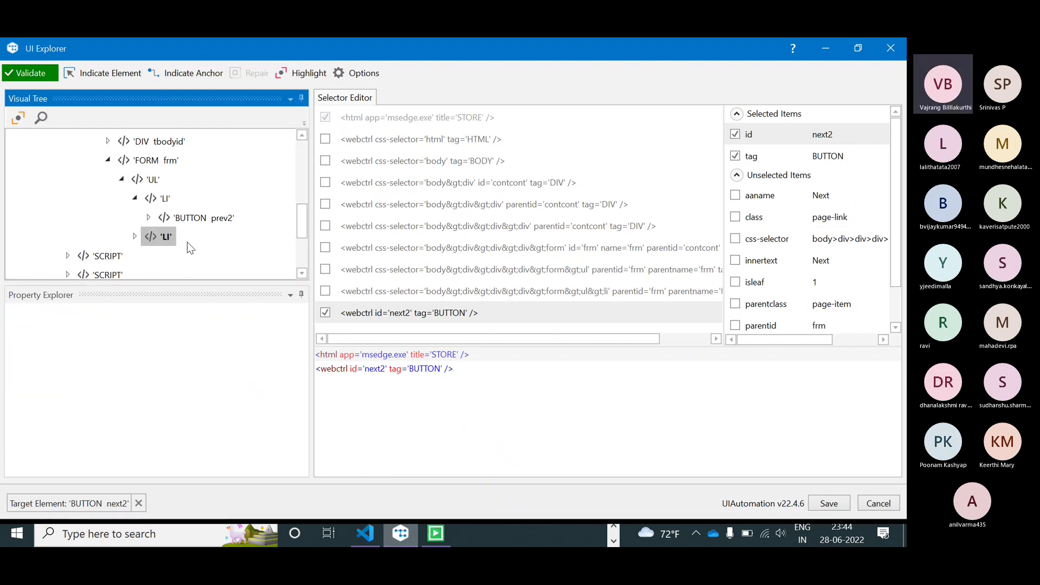
{"action": "left_click", "coordinate": [133, 236]}
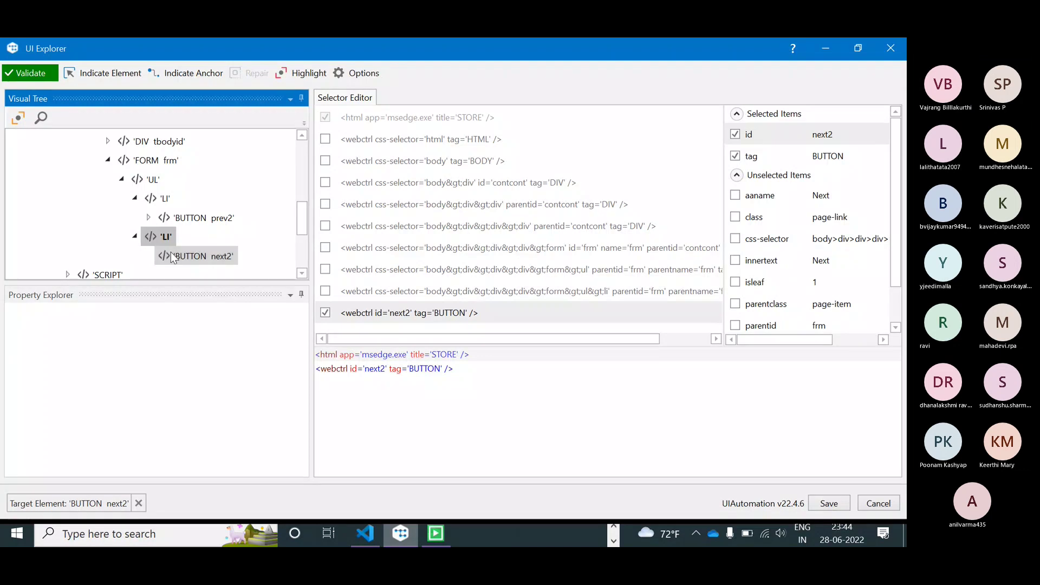
{"action": "key", "text": "Down"}
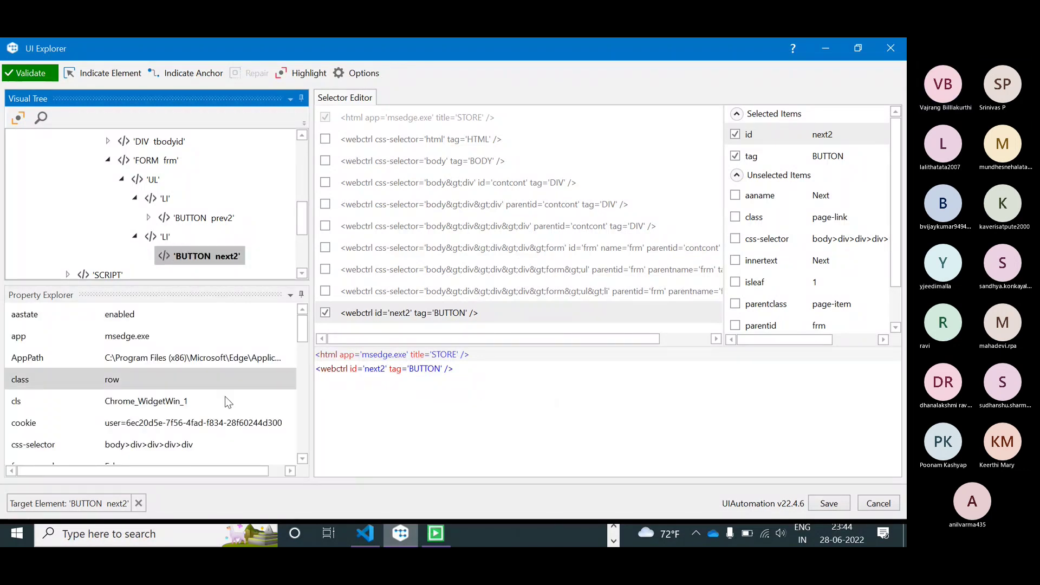
{"action": "left_click_drag", "start_coordinate": [300, 336], "coordinate": [309, 291]}
{"action": "left_click", "coordinate": [497, 413]}
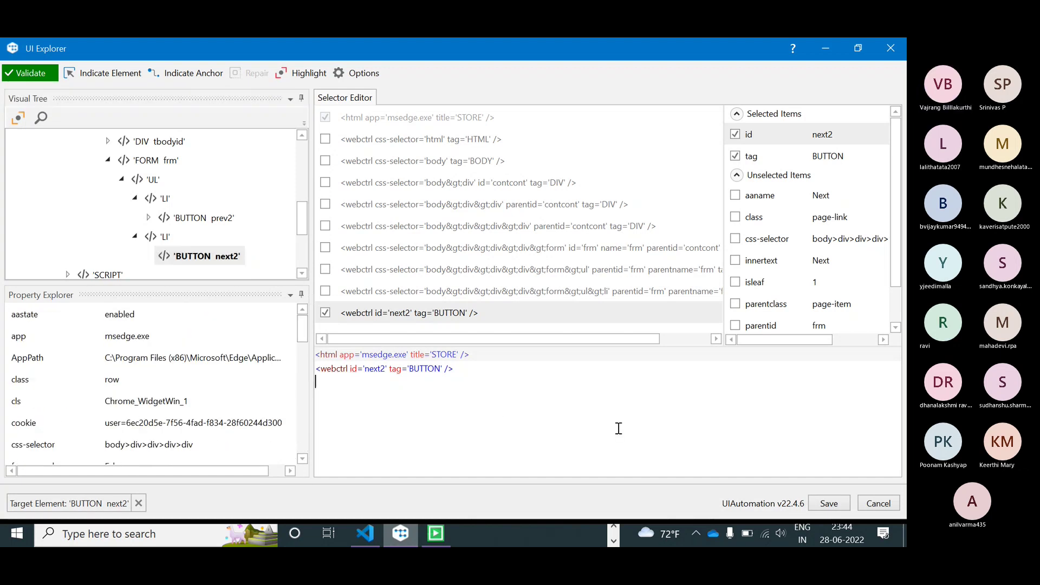
- Switch to the store page in Edge and go to the next page of products
{"action": "key", "text": "alt+Tab"}
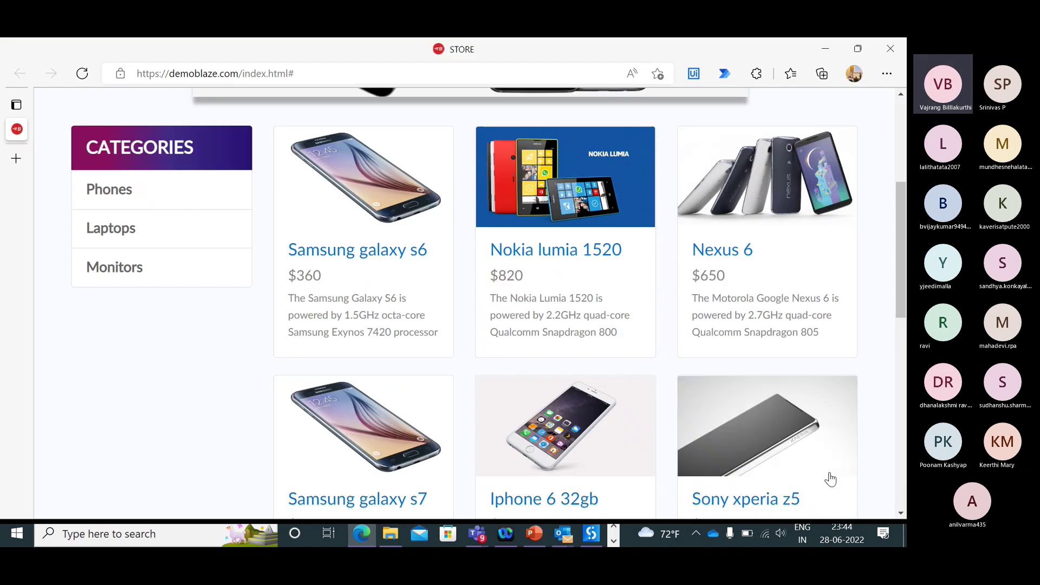
{"action": "scroll", "coordinate": [830, 479], "scroll_direction": "down", "scroll_amount": 10}
{"action": "left_click", "coordinate": [838, 425]}
{"action": "scroll", "coordinate": [596, 341], "scroll_direction": "up", "scroll_amount": 3}
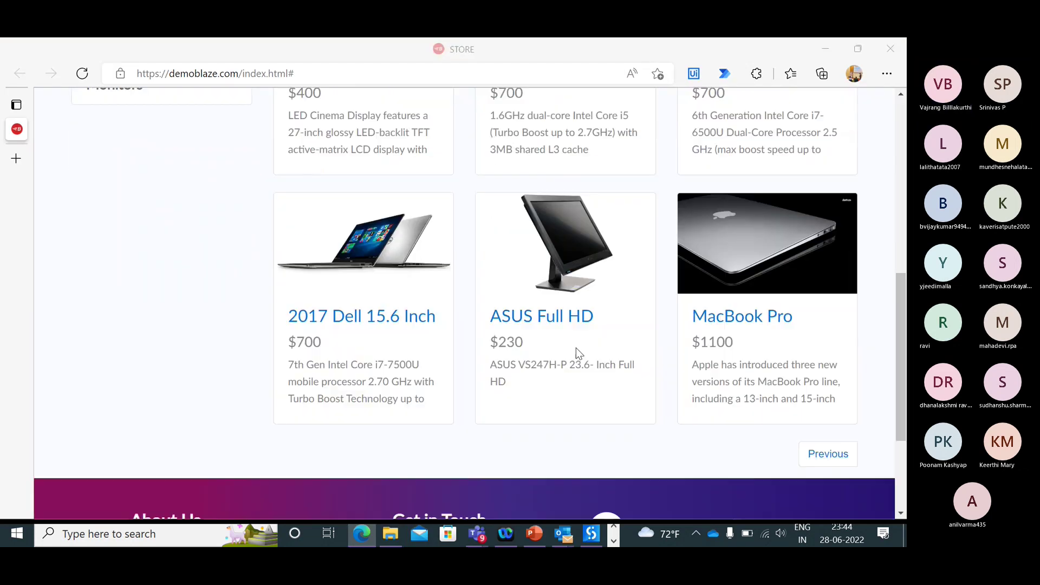
- Check the Get Attribute 'Next' settings in UiPath Studio against the property list of 'BUTTON next2' in UI Explorer
{"action": "key", "text": "alt+Tab"}
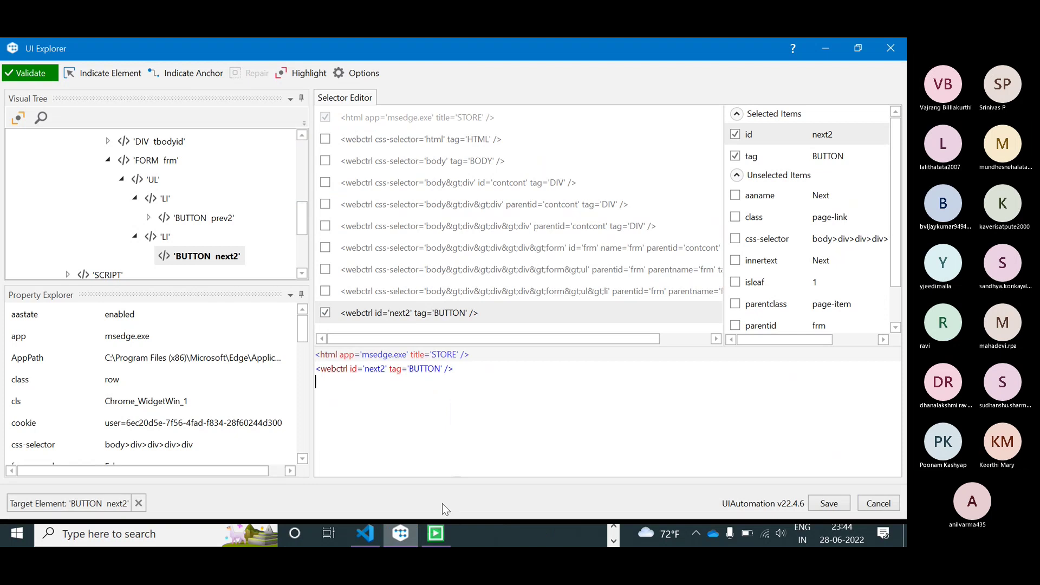
{"action": "left_click", "coordinate": [609, 529]}
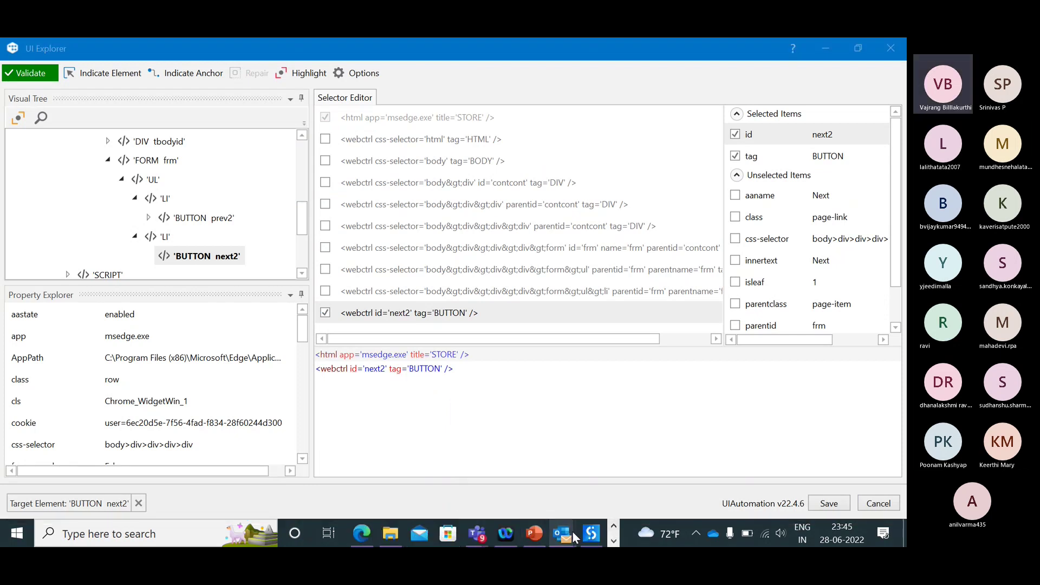
{"action": "left_click", "coordinate": [592, 537]}
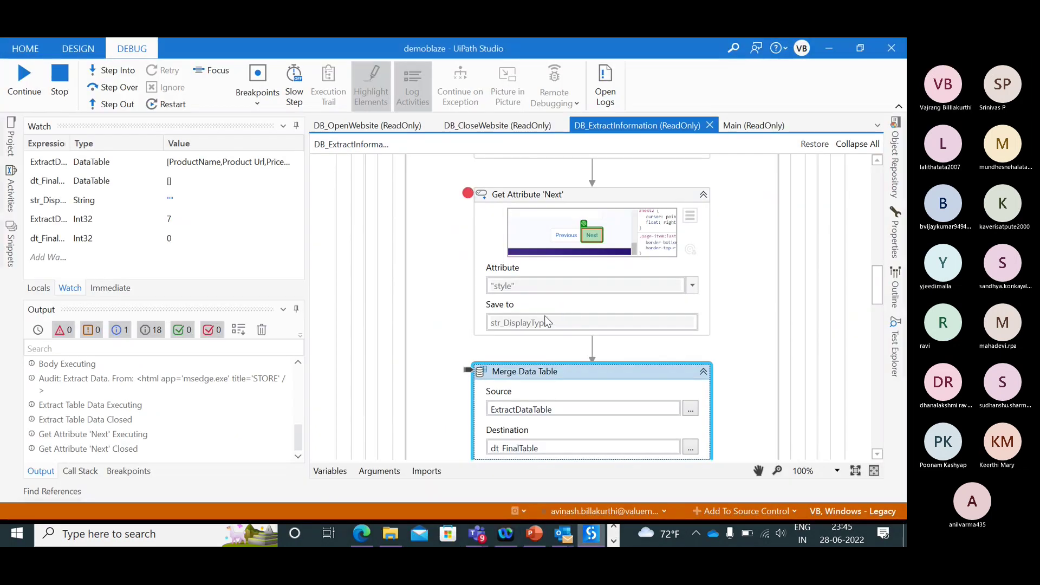
{"action": "key", "text": "alt+Tab"}
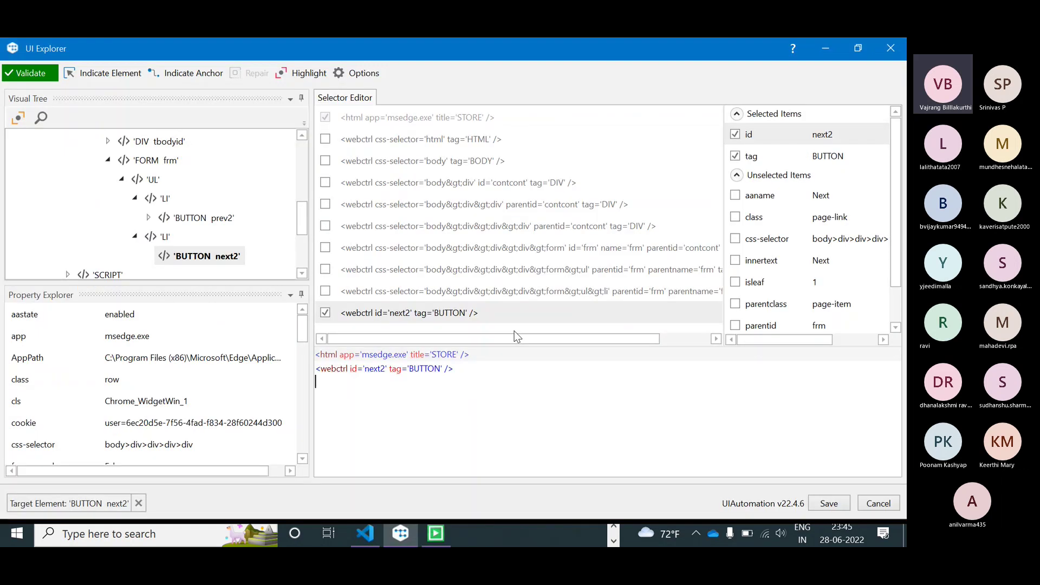
{"action": "left_click_drag", "start_coordinate": [300, 332], "coordinate": [300, 454]}
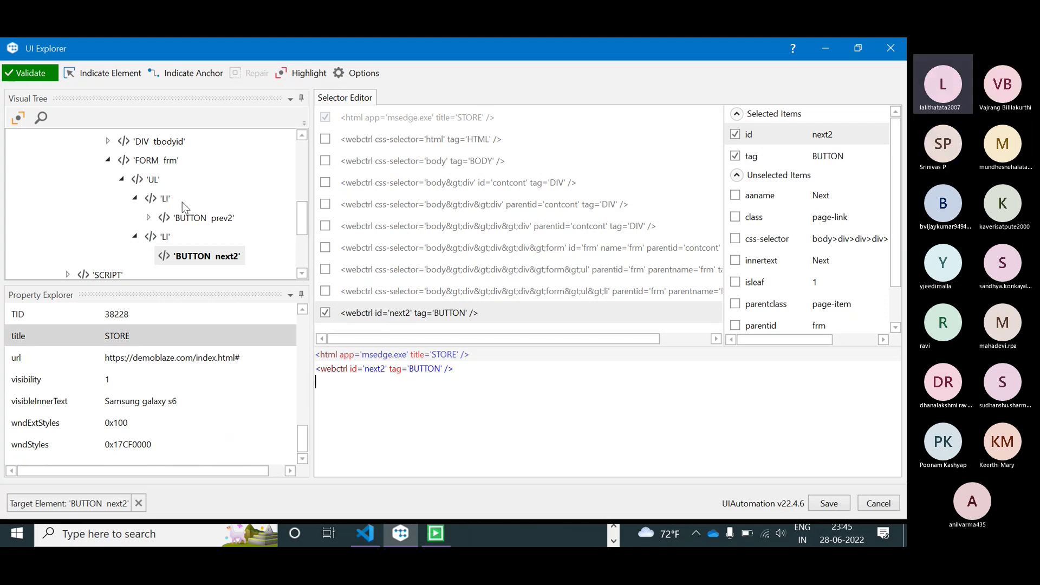
{"action": "left_click", "coordinate": [83, 76]}
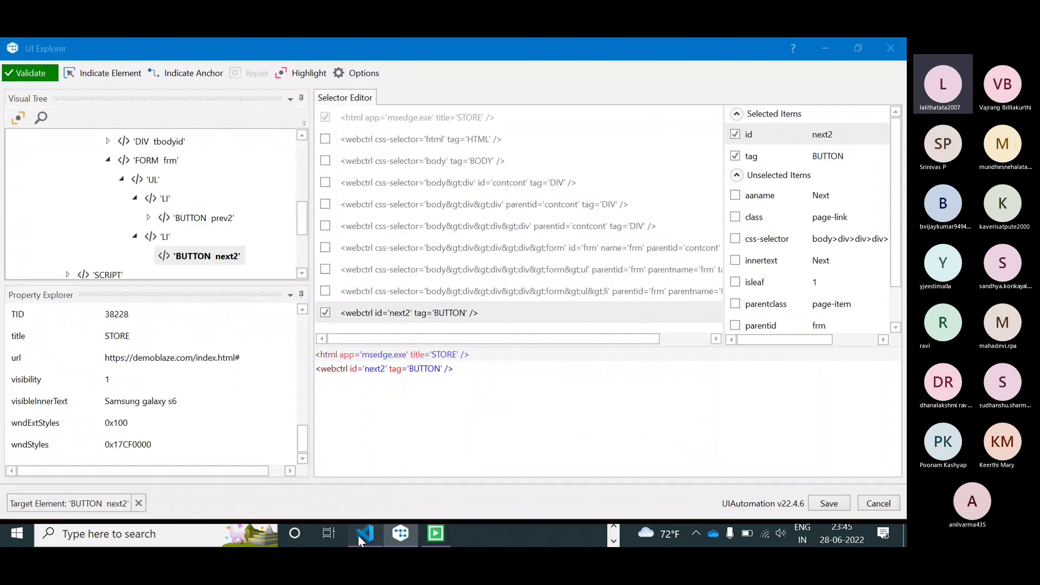
{"action": "left_click", "coordinate": [364, 534]}
{"action": "key", "text": "alt+Tab"}
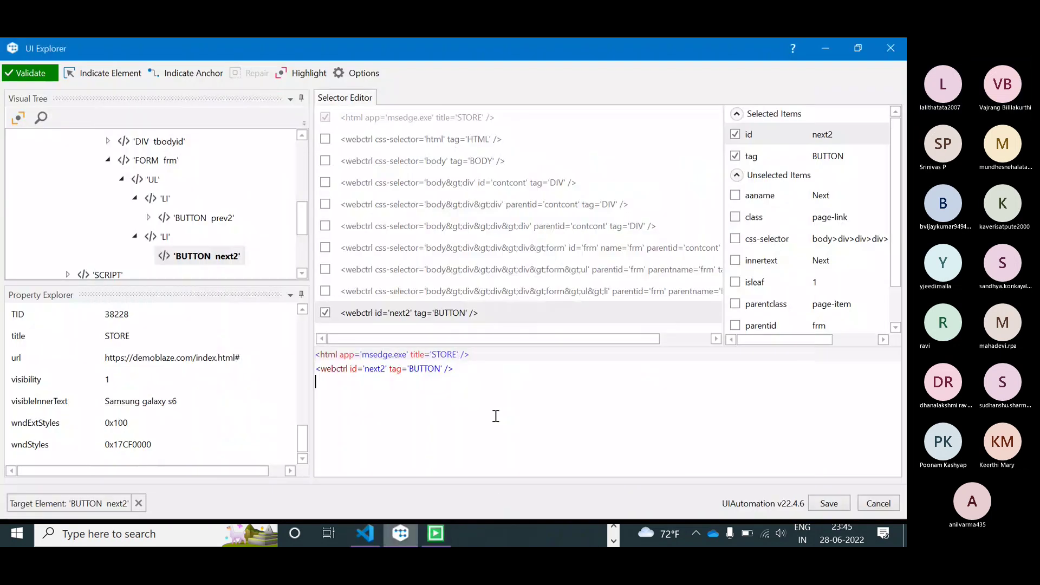
- Switch to the store page in Edge and inspect the Previous button in the developer tools
{"action": "key", "text": "alt+Tab"}
{"action": "key", "text": "alt+Tab"}
{"action": "key", "text": "alt+Tab"}
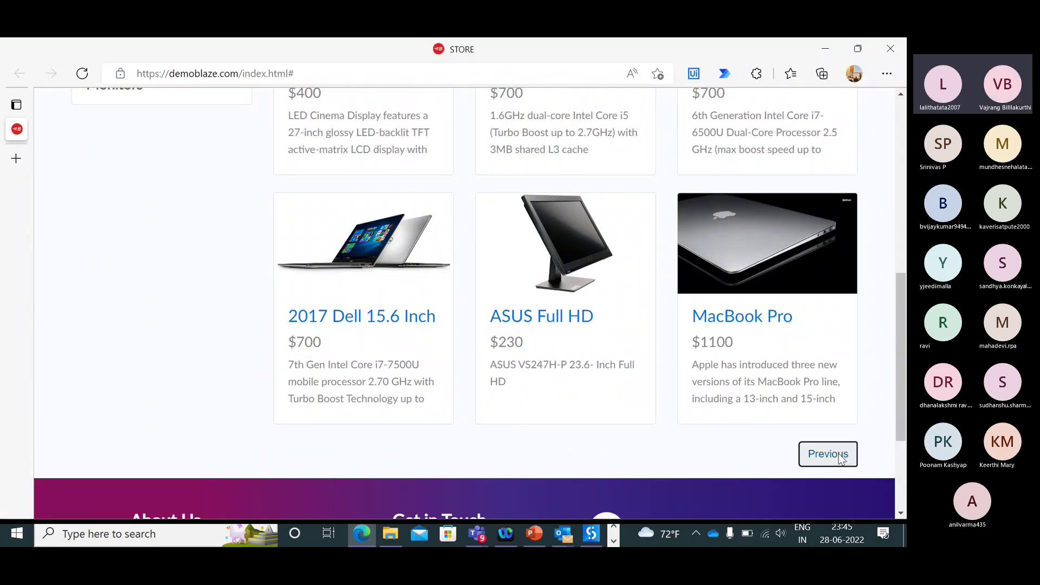
{"action": "right_click", "coordinate": [839, 457]}
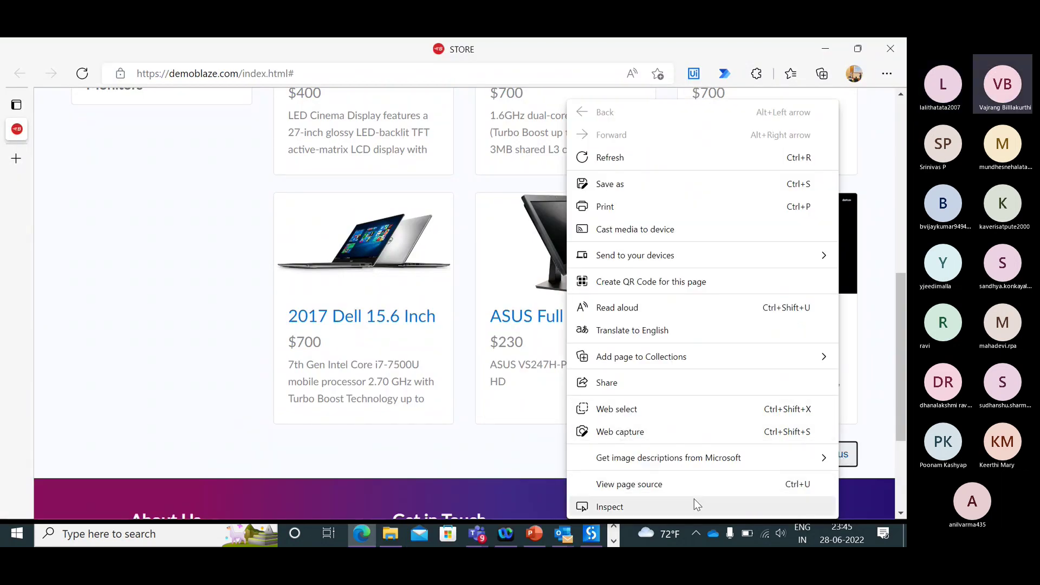
{"action": "key", "text": "Escape"}
{"action": "key", "text": "F12"}
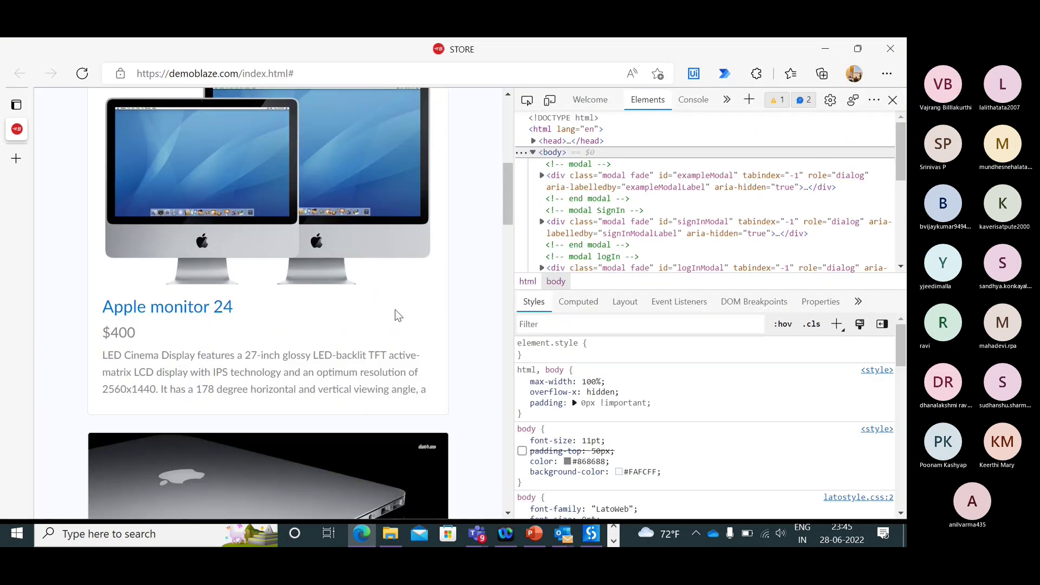
{"action": "scroll", "coordinate": [395, 311], "scroll_direction": "down", "scroll_amount": 10}
{"action": "scroll", "coordinate": [446, 382], "scroll_direction": "down", "scroll_amount": 10}
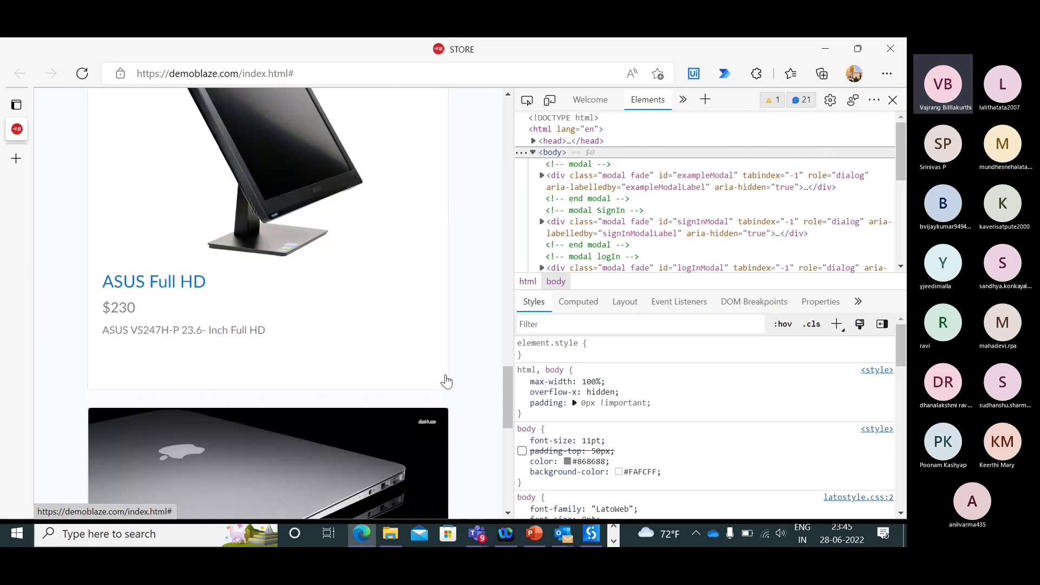
{"action": "left_click", "coordinate": [526, 102]}
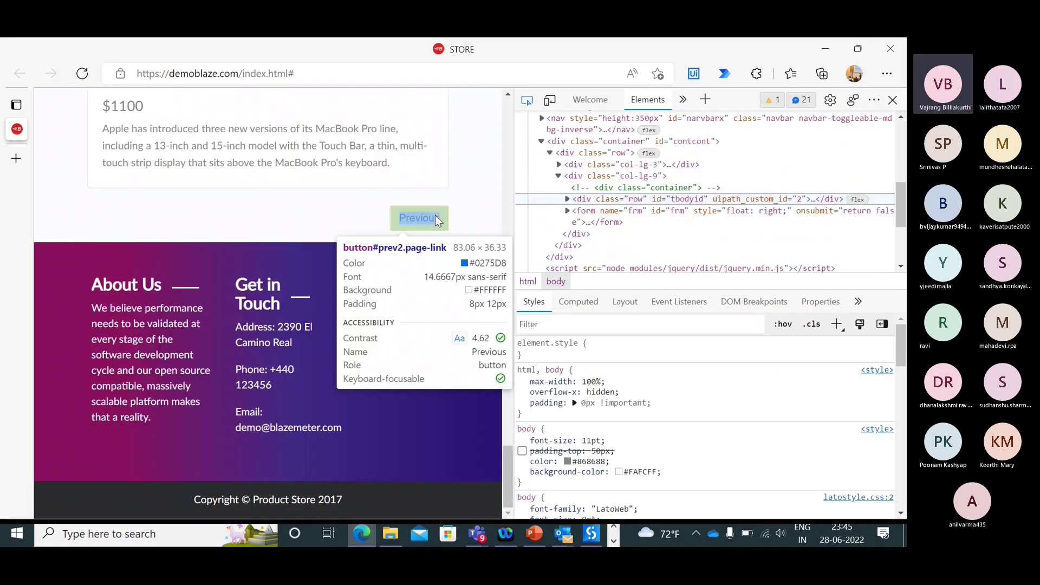
{"action": "left_click", "coordinate": [435, 216]}
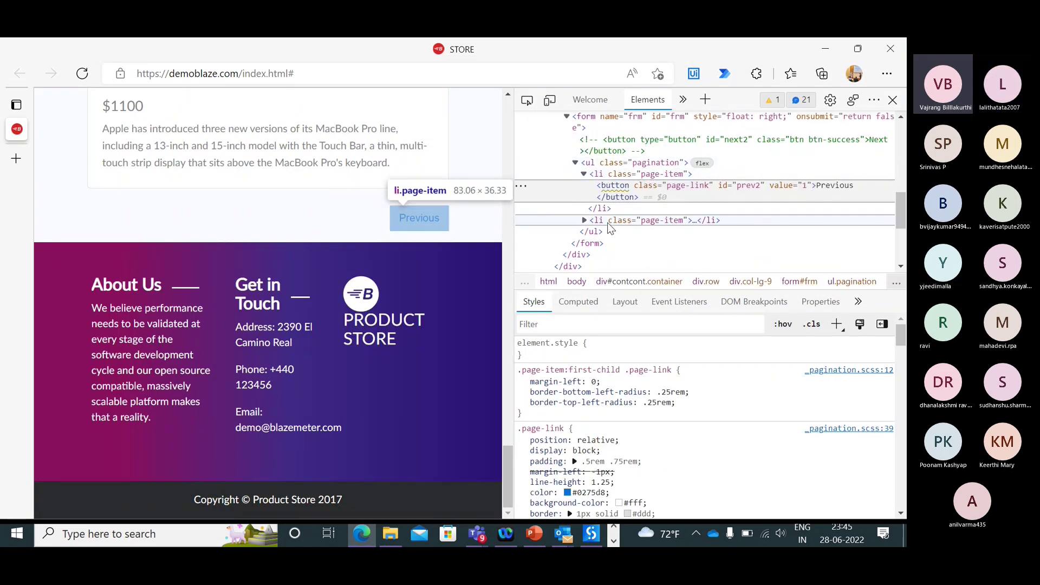
- Expand the second page-item list item in the page's HTML and examine the style attribute of the 'next2' button
{"action": "left_click", "coordinate": [601, 231]}
{"action": "left_click", "coordinate": [584, 220]}
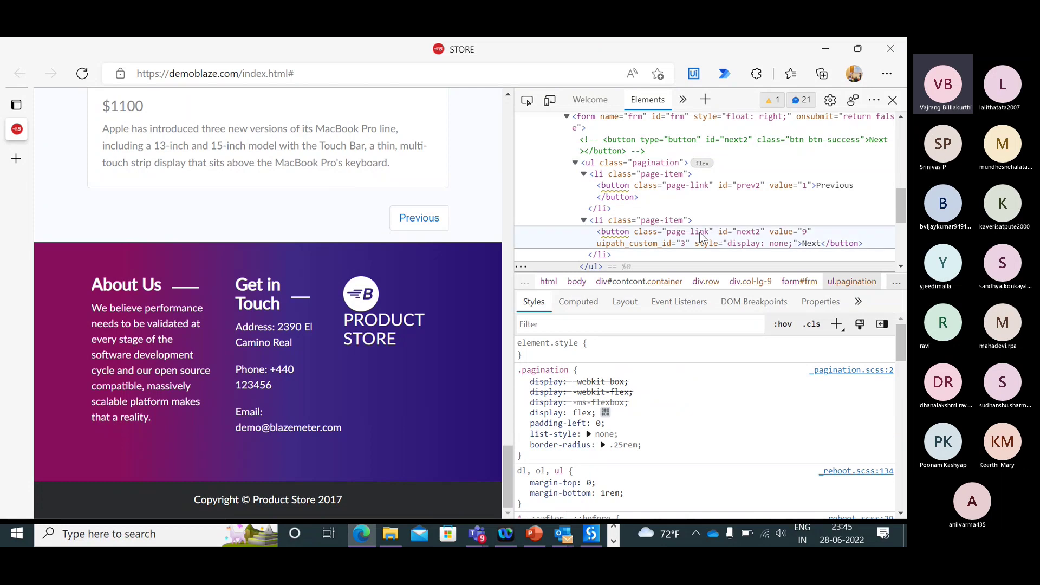
{"action": "left_click", "coordinate": [738, 246]}
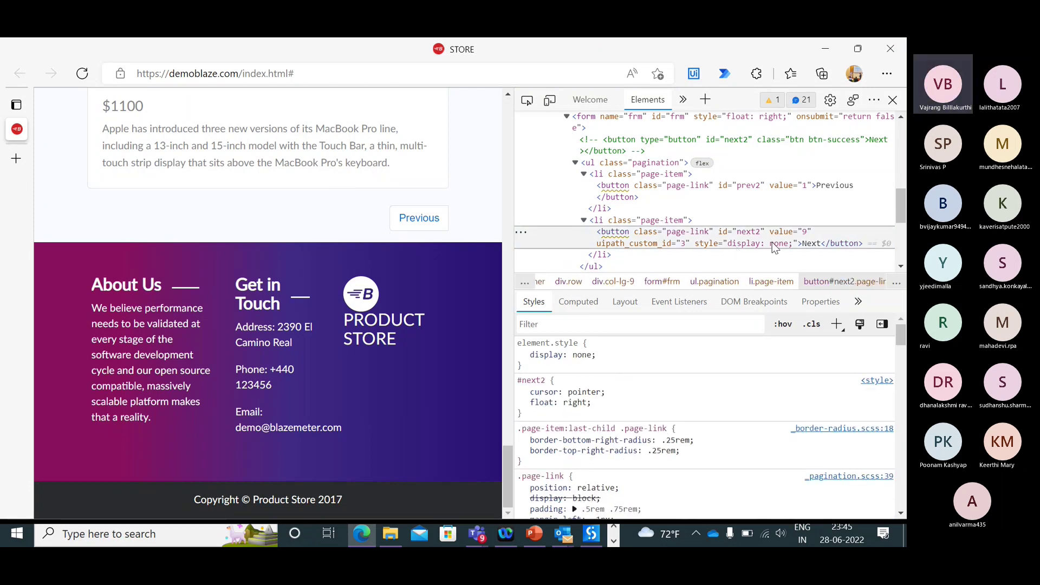
{"action": "left_click", "coordinate": [740, 243]}
- Switch to UI Explorer and look through the properties of 'BUTTON next2' for the style value, including innerhtml
{"action": "left_click_drag", "start_coordinate": [301, 428], "coordinate": [297, 382]}
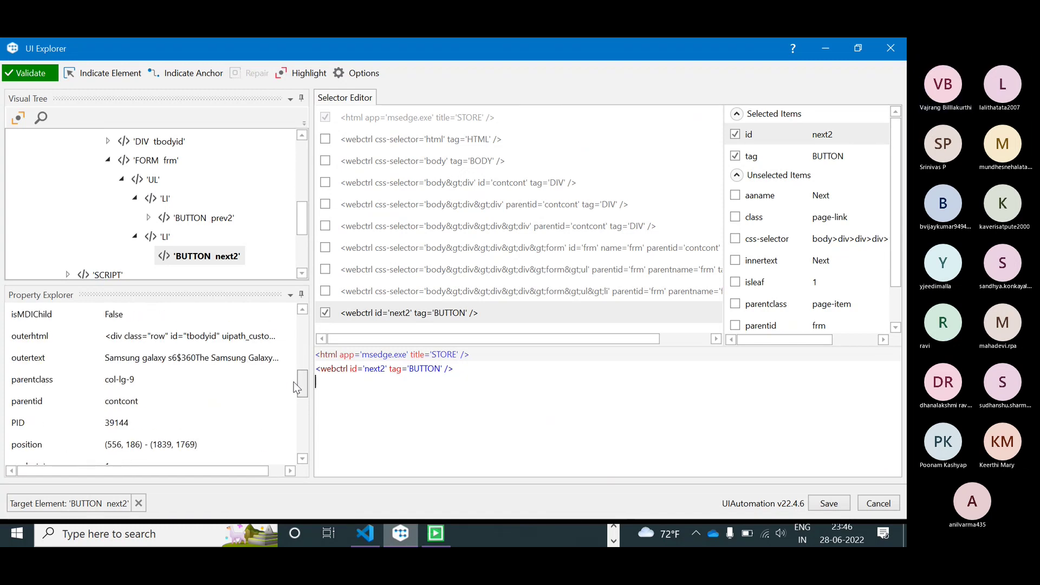
{"action": "left_click_drag", "start_coordinate": [209, 470], "coordinate": [230, 467]}
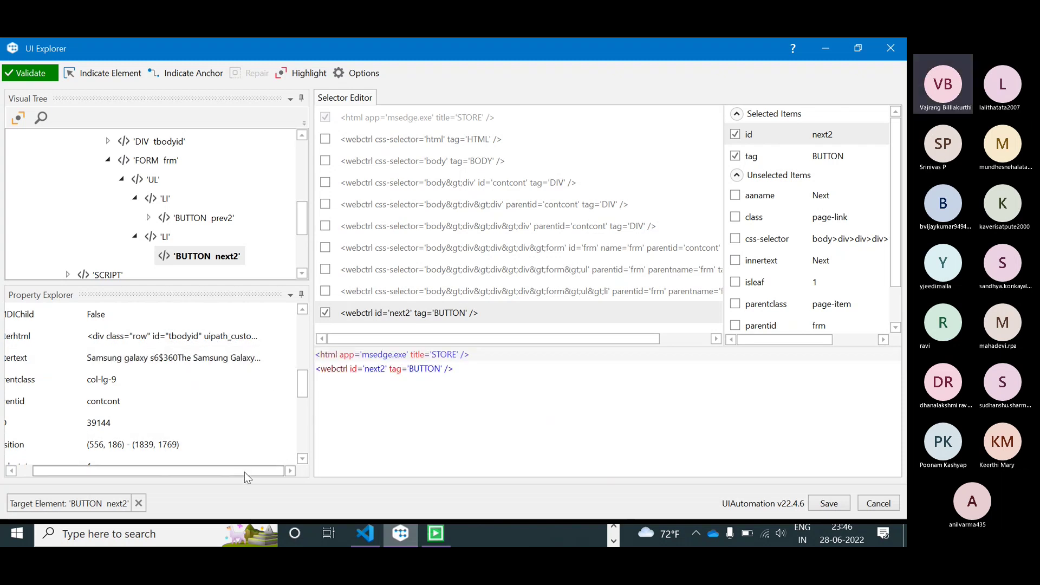
{"action": "left_click_drag", "start_coordinate": [223, 471], "coordinate": [208, 471]}
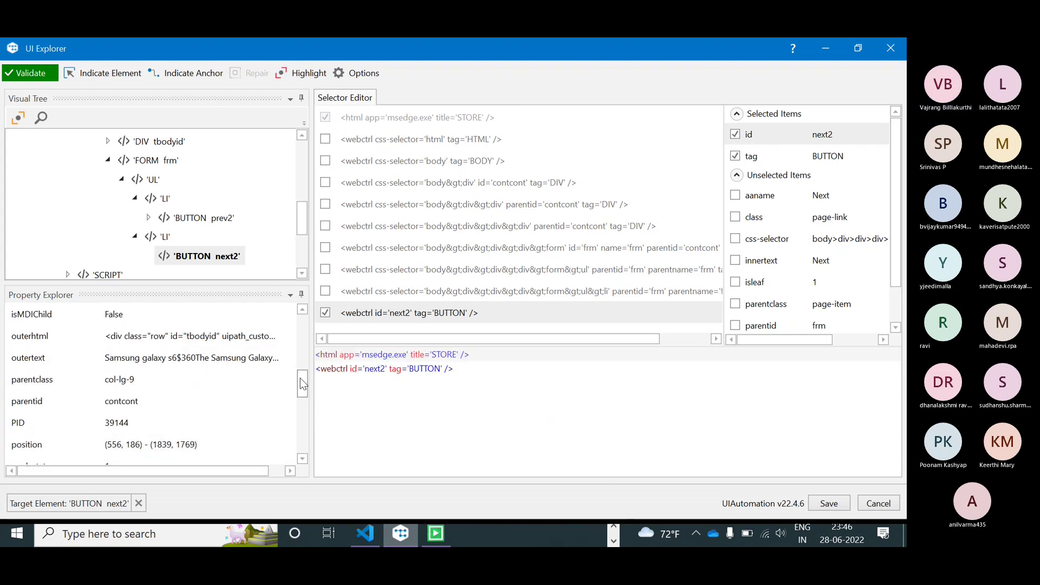
{"action": "left_click_drag", "start_coordinate": [302, 385], "coordinate": [308, 364]}
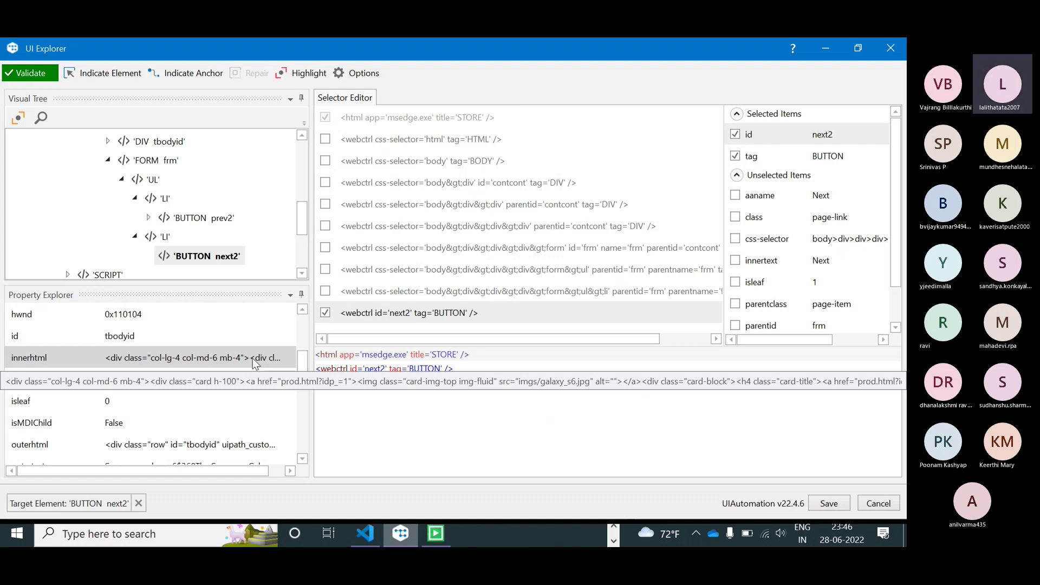
{"action": "left_click", "coordinate": [212, 362]}
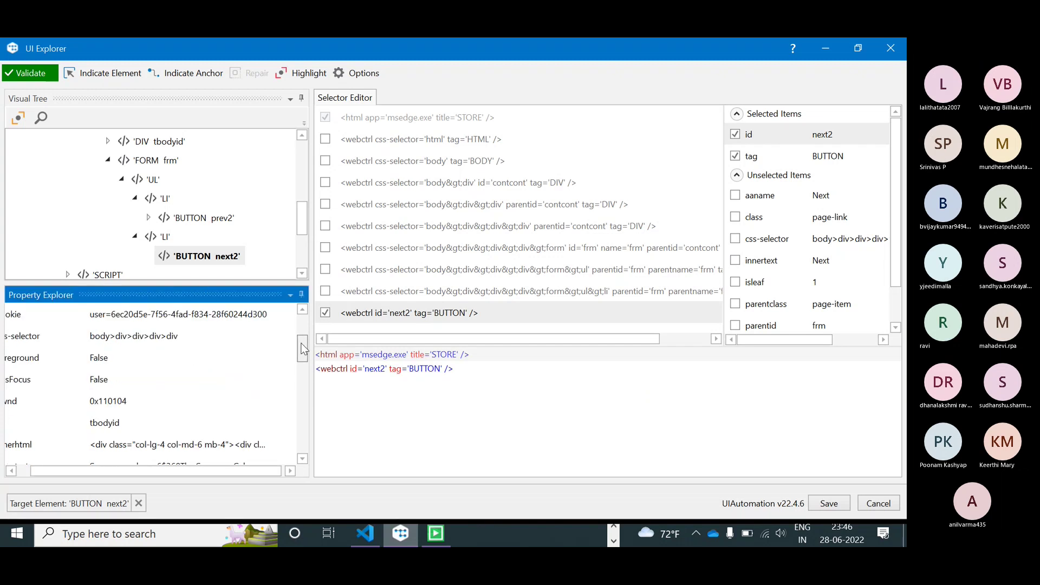
{"action": "left_click_drag", "start_coordinate": [302, 366], "coordinate": [298, 326]}
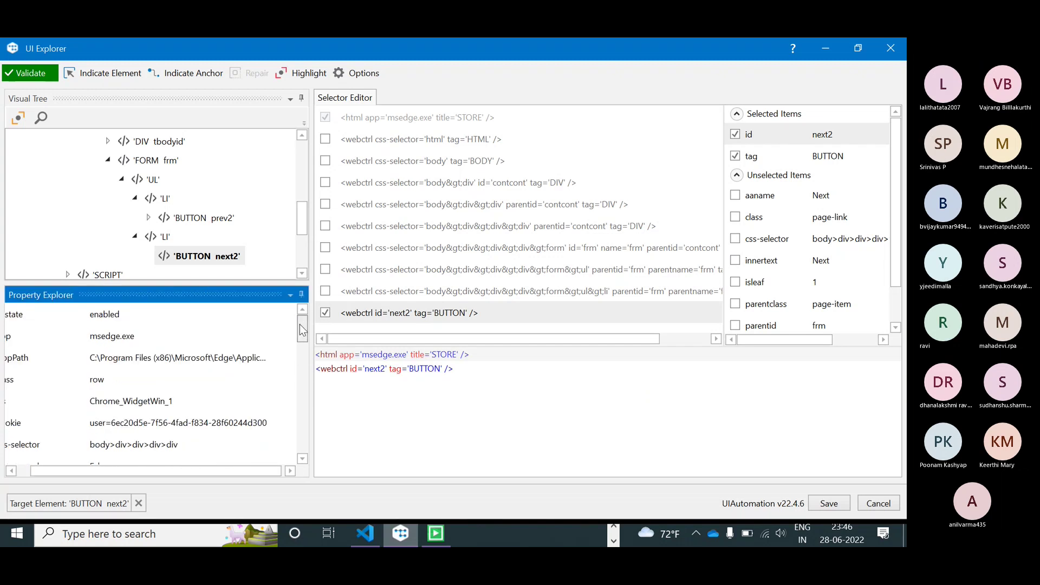
{"action": "left_click_drag", "start_coordinate": [214, 469], "coordinate": [122, 456]}
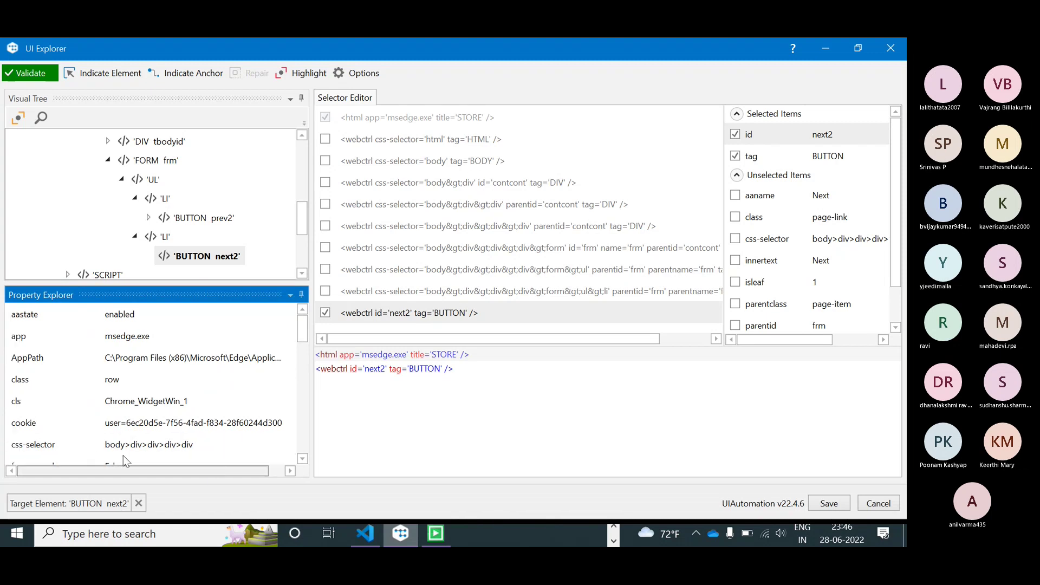
- Close the developer tools in Edge, then reload the list item holding 'BUTTON next2' in UI Explorer and select that button
{"action": "left_click", "coordinate": [164, 241]}
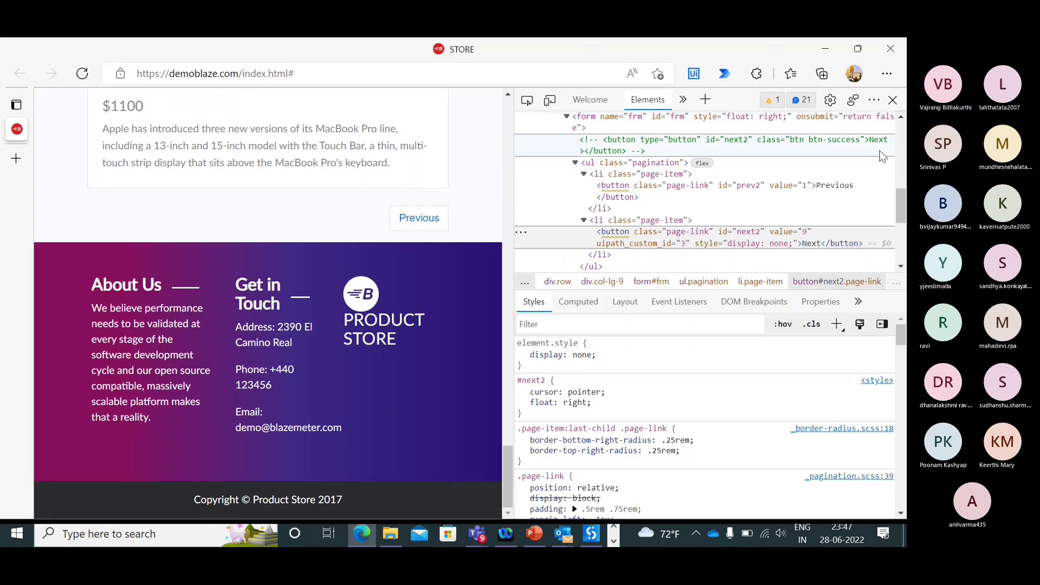
{"action": "left_click", "coordinate": [893, 100]}
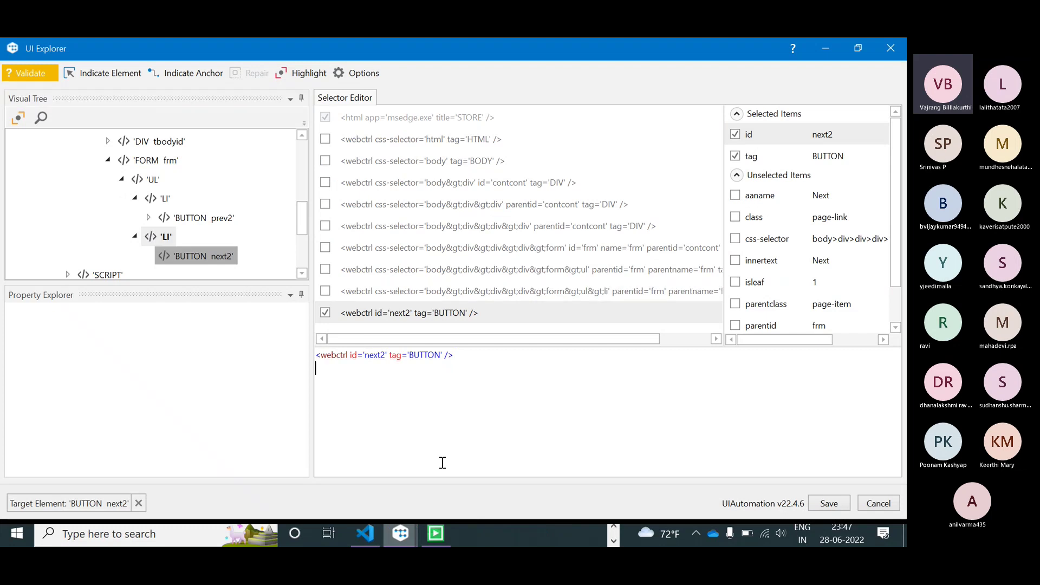
{"action": "double_click", "coordinate": [159, 236]}
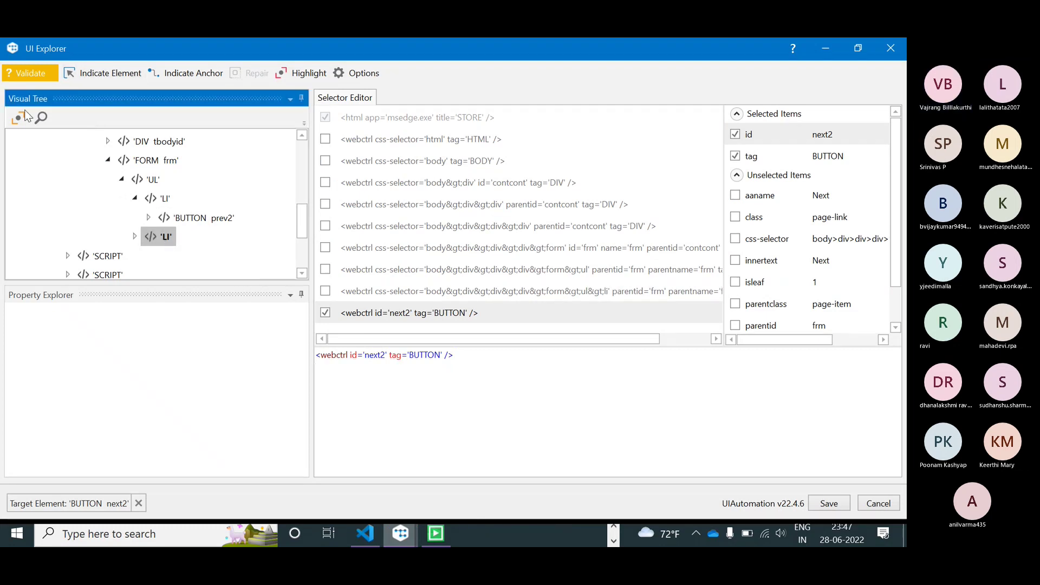
{"action": "right_click", "coordinate": [167, 237]}
{"action": "left_click", "coordinate": [198, 249]}
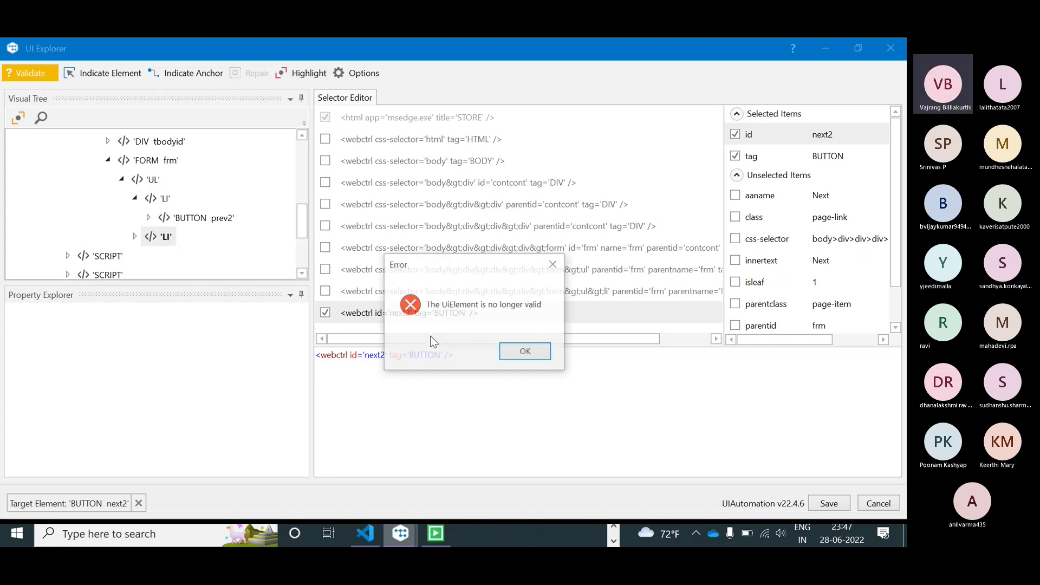
{"action": "left_click", "coordinate": [529, 351]}
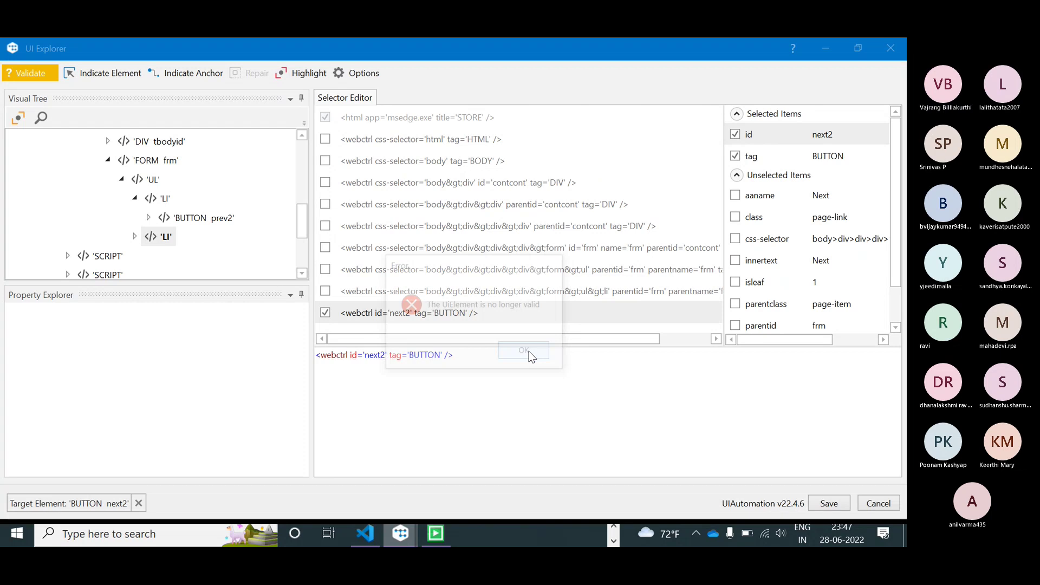
{"action": "left_click", "coordinate": [135, 237]}
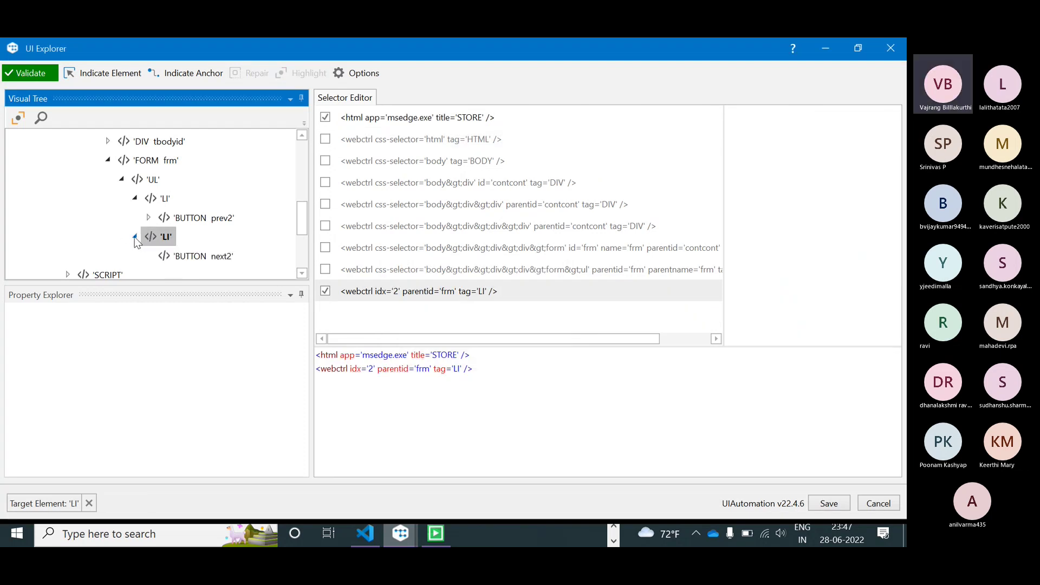
{"action": "left_click", "coordinate": [193, 260]}
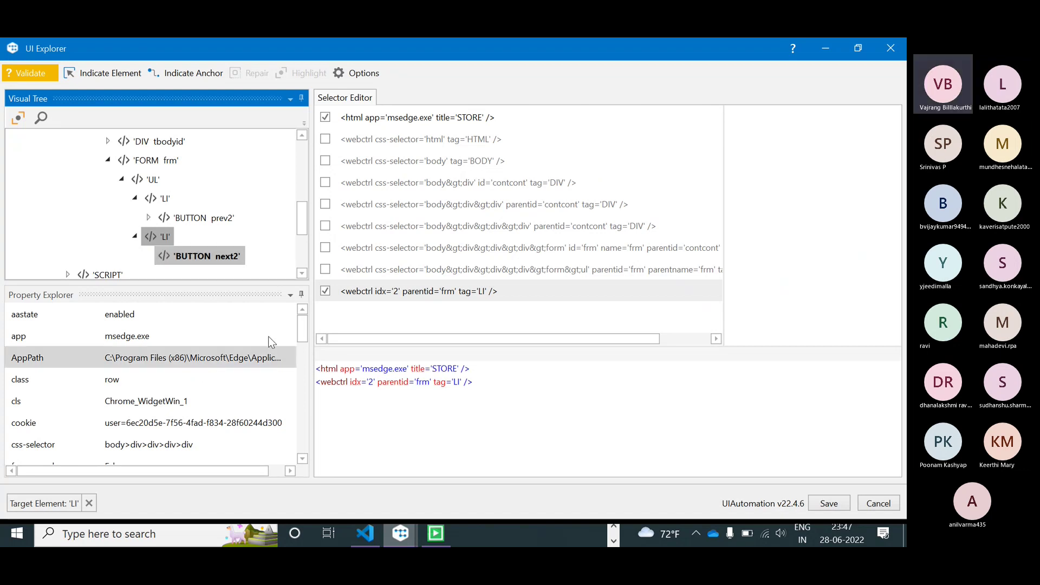
- Search the reloaded property list of 'BUTTON next2' for a style entry, keeping UI Explorer open
{"action": "left_click_drag", "start_coordinate": [306, 330], "coordinate": [307, 352]}
{"action": "left_click_drag", "start_coordinate": [305, 363], "coordinate": [300, 329]}
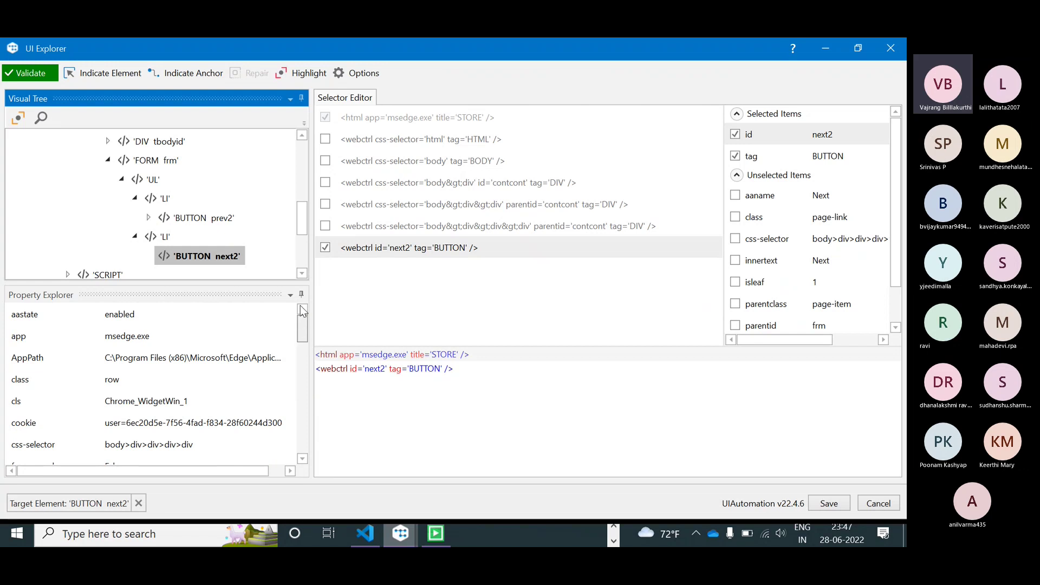
{"action": "left_click_drag", "start_coordinate": [299, 332], "coordinate": [300, 405]}
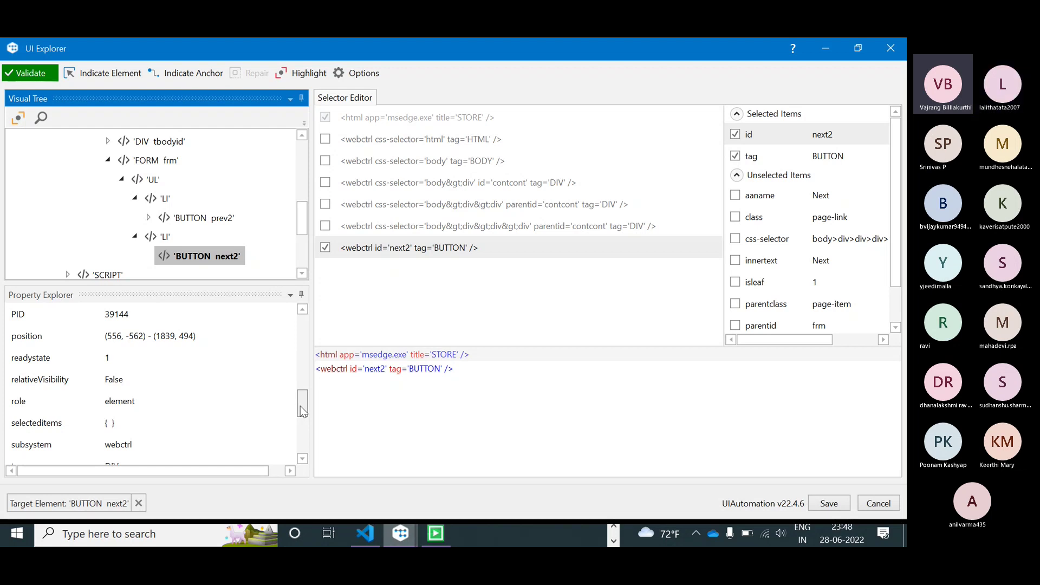
{"action": "left_click_drag", "start_coordinate": [300, 405], "coordinate": [298, 439]}
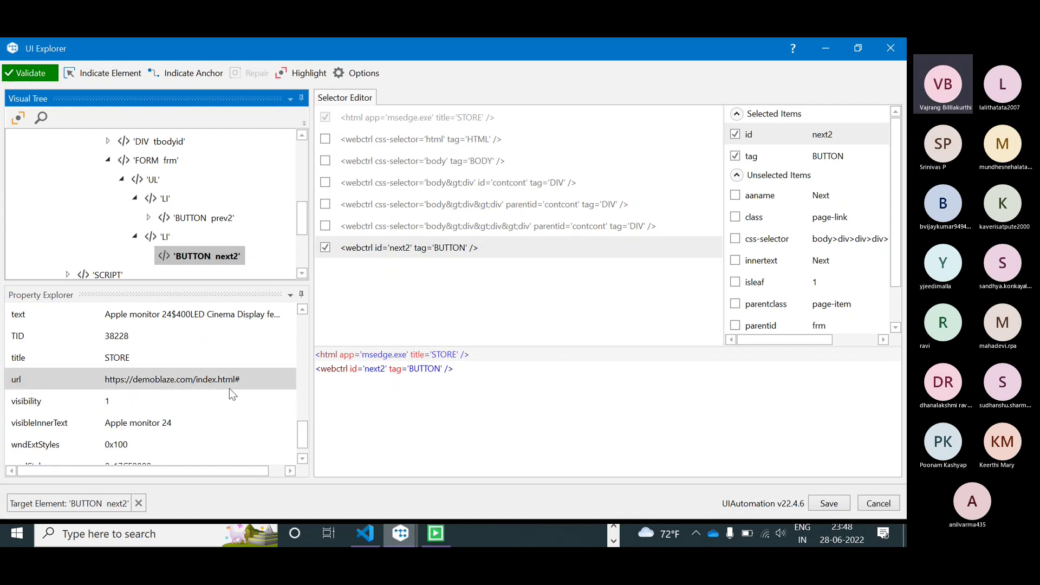
{"action": "left_click_drag", "start_coordinate": [301, 426], "coordinate": [309, 316]}
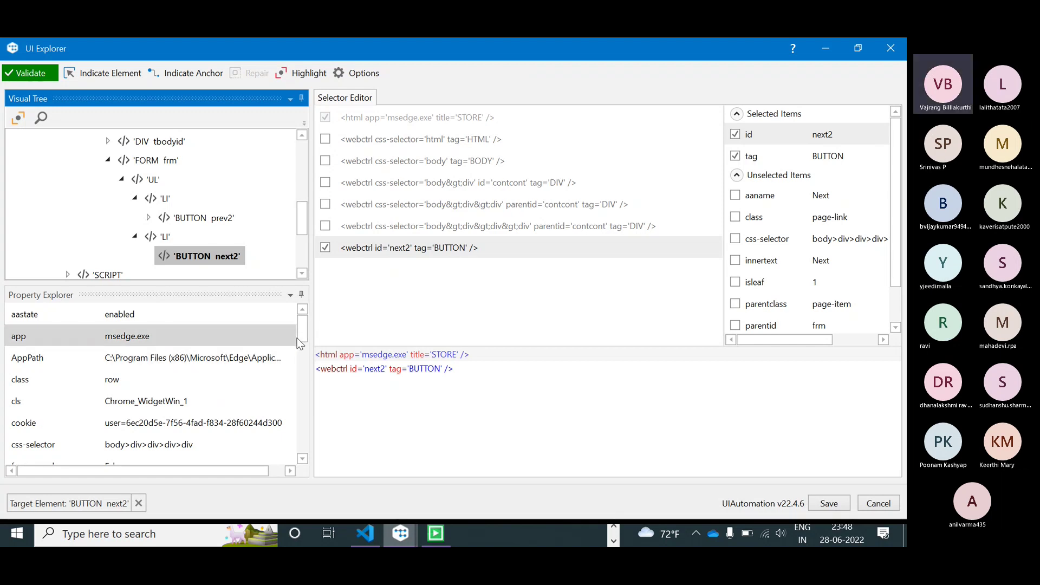
{"action": "left_click_drag", "start_coordinate": [303, 334], "coordinate": [300, 368]}
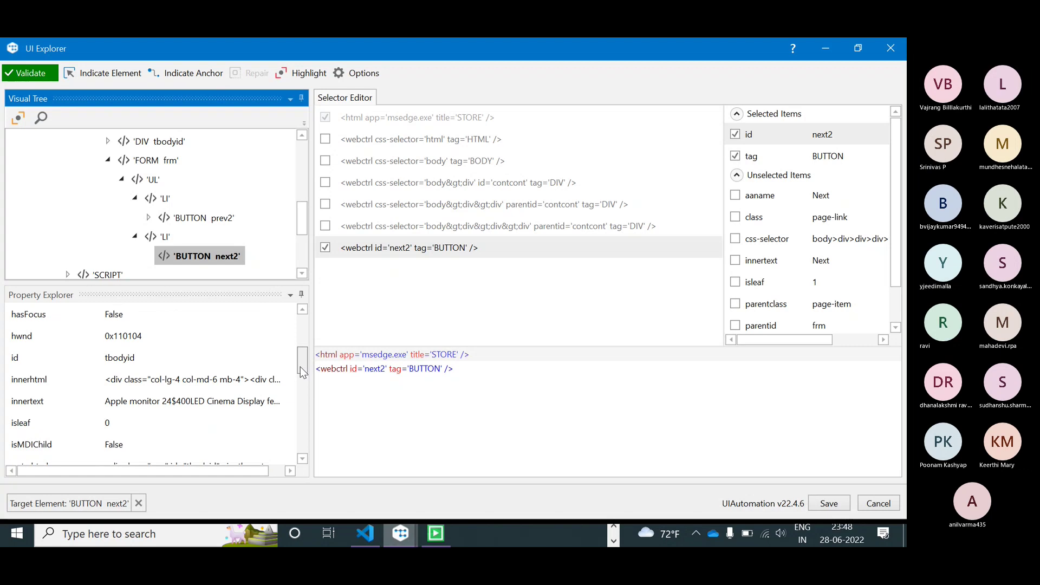
{"action": "left_click", "coordinate": [219, 379]}
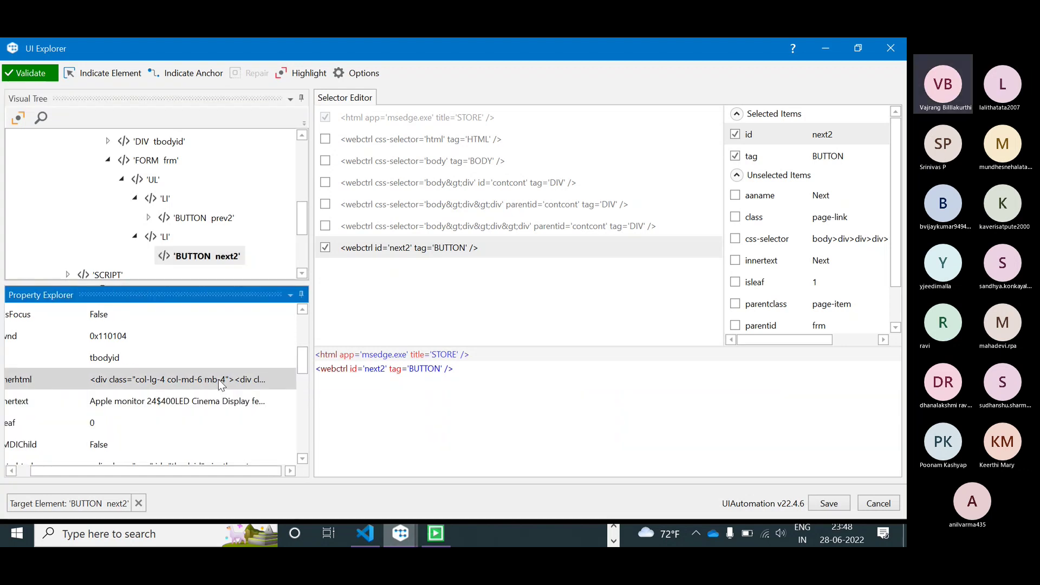
{"action": "left_click", "coordinate": [878, 503]}
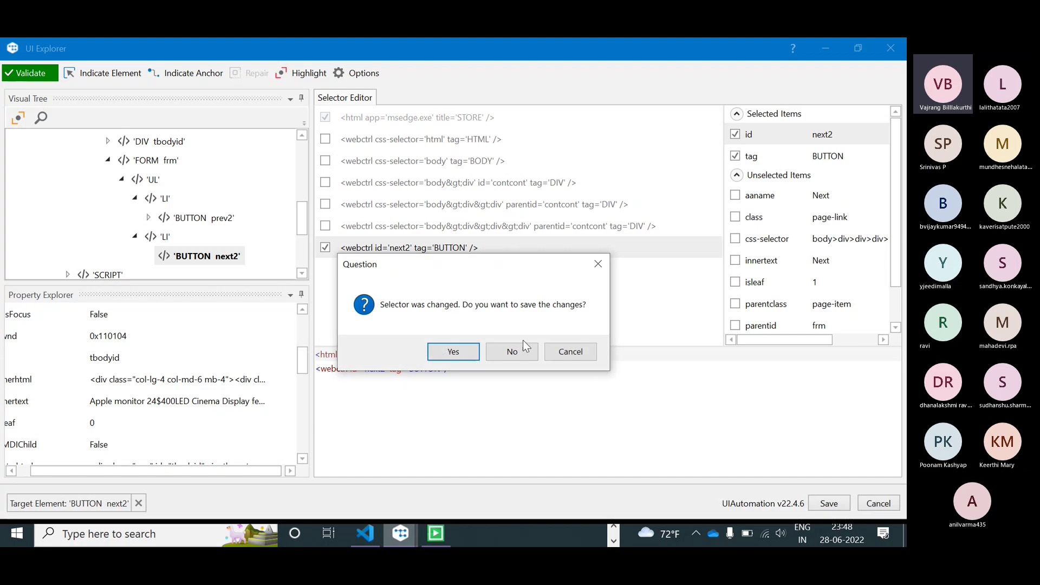
{"action": "left_click", "coordinate": [572, 356]}
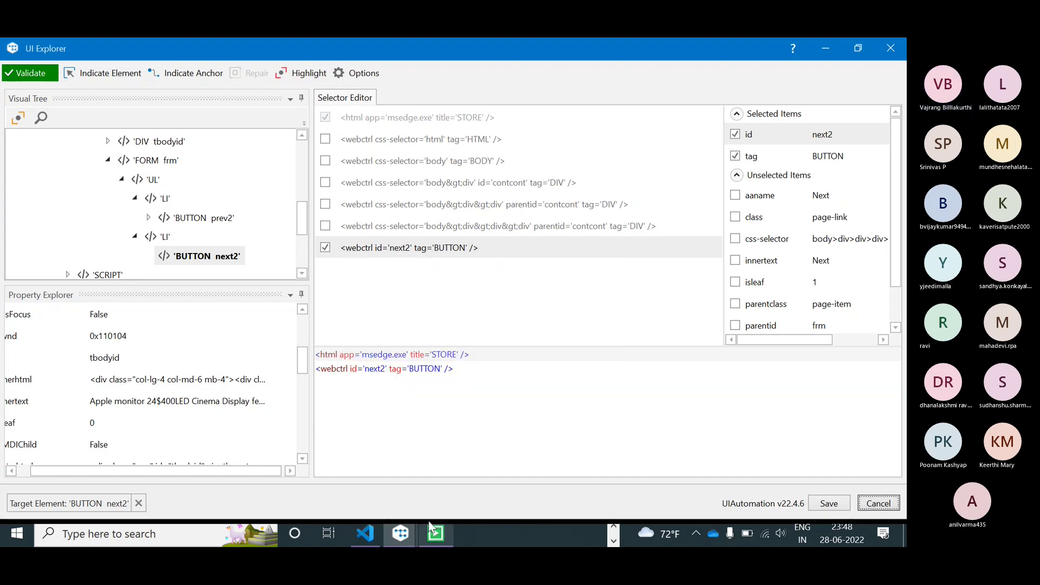
- Switch to UiPath Studio and look through the available attributes of Get Attribute 'Next'
{"action": "key", "text": "alt+Tab"}
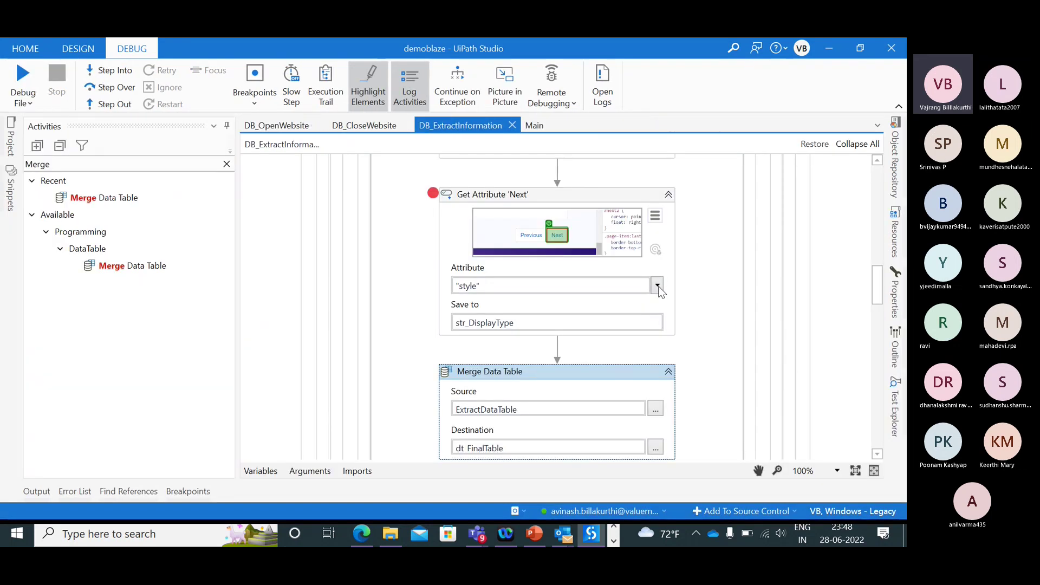
{"action": "left_click", "coordinate": [657, 285]}
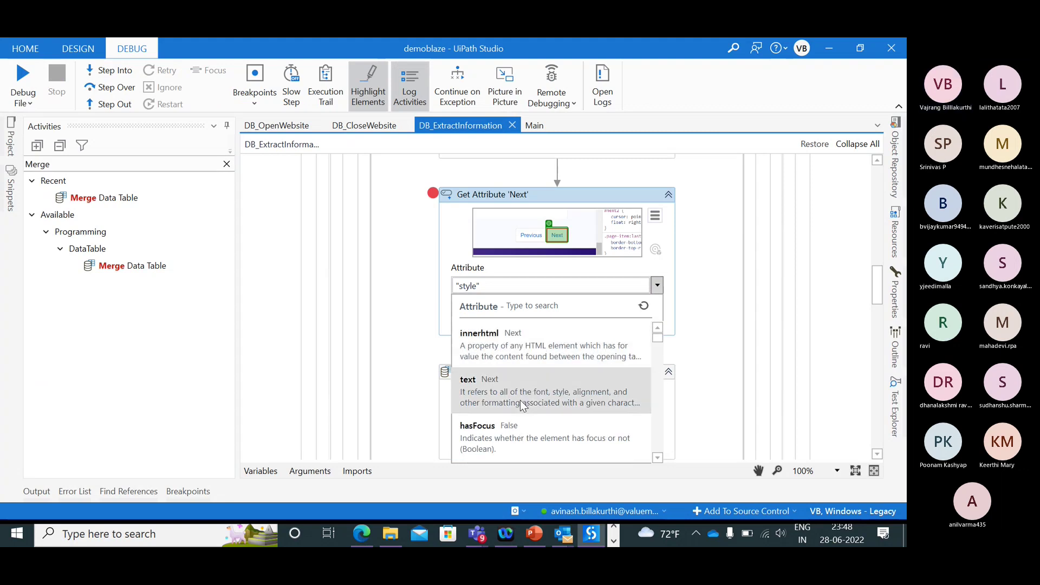
{"action": "scroll", "coordinate": [524, 409], "scroll_direction": "down", "scroll_amount": 5}
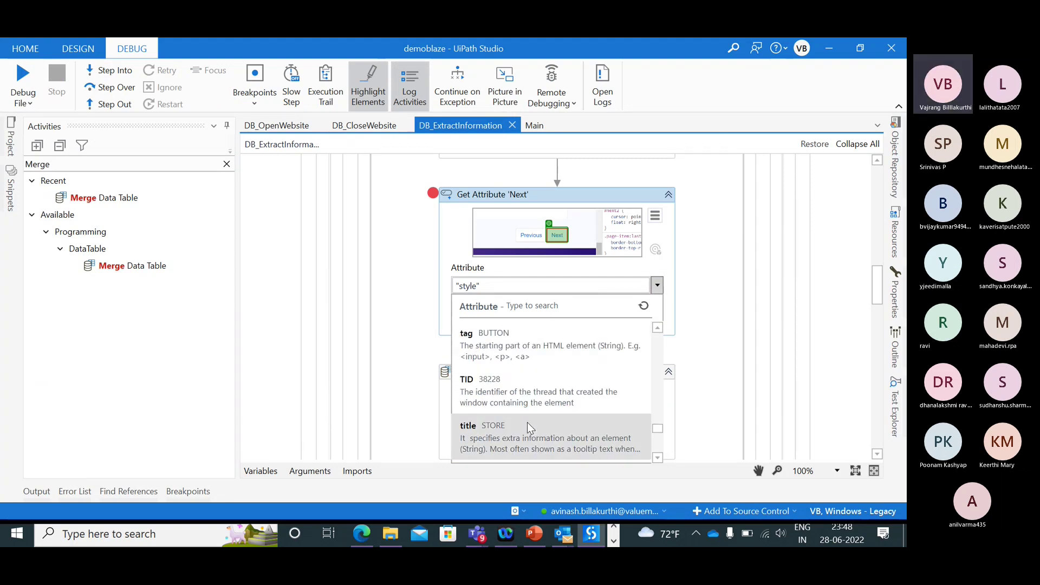
{"action": "scroll", "coordinate": [512, 417], "scroll_direction": "up", "scroll_amount": 5}
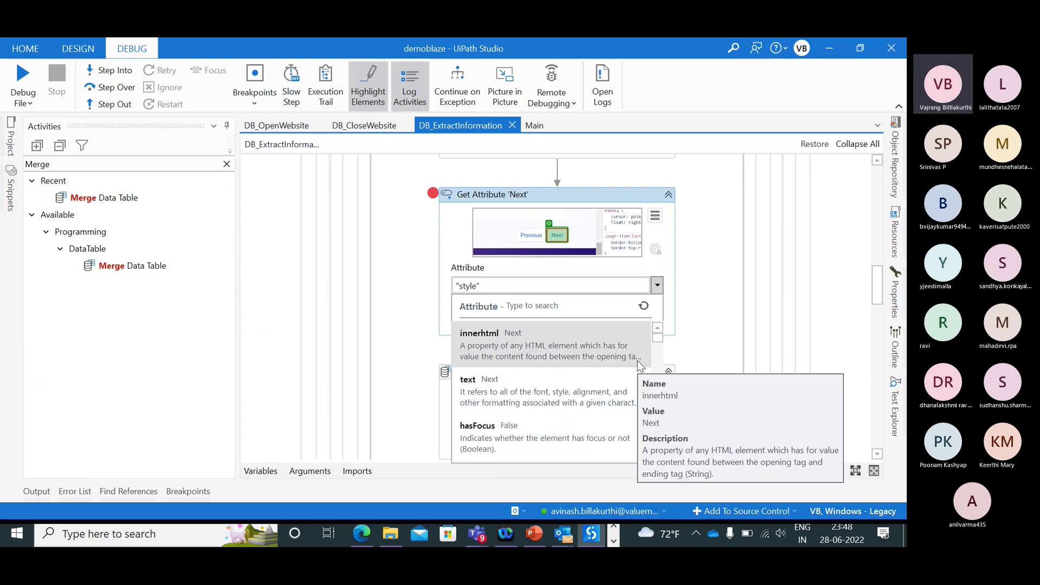
{"action": "left_click_drag", "start_coordinate": [659, 342], "coordinate": [660, 395]}
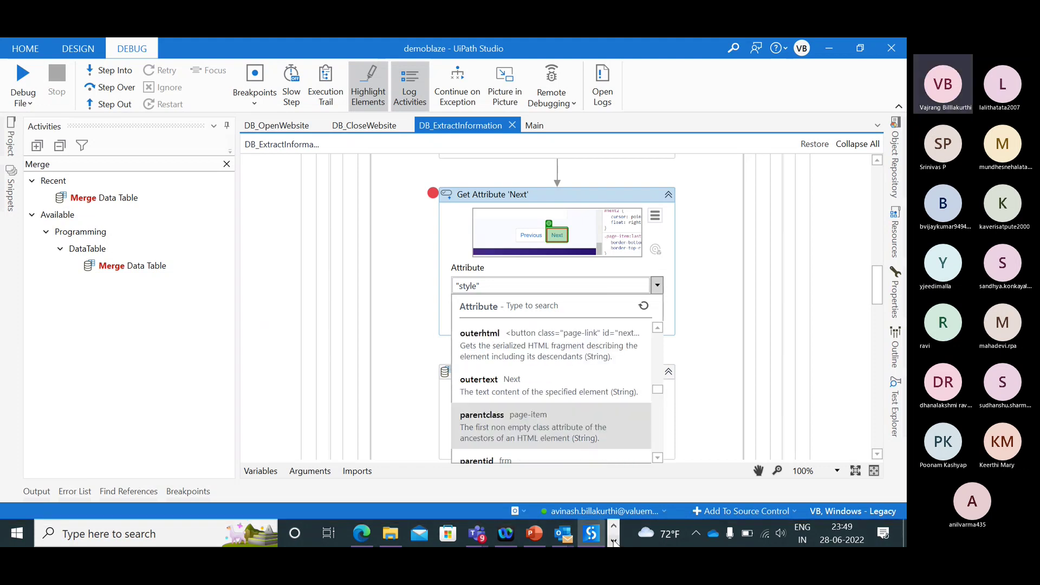
- Switch to UI Explorer, dismiss the invalid-element error and look through the remaining properties down to visibility and wndStyles
{"action": "left_click", "coordinate": [614, 541]}
{"action": "mouse_move", "coordinate": [403, 546]}
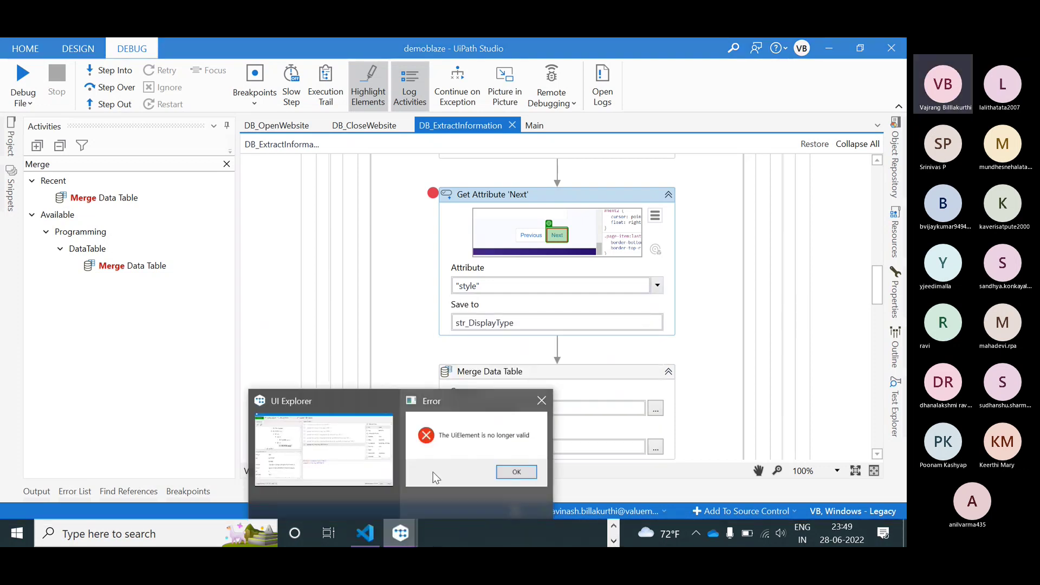
{"action": "left_click", "coordinate": [516, 476]}
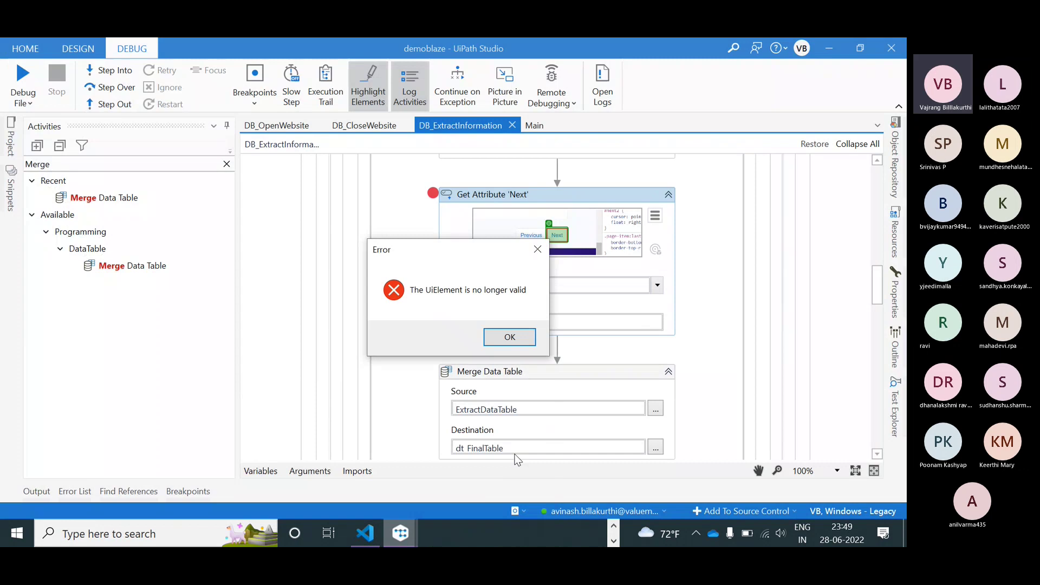
{"action": "left_click", "coordinate": [506, 336]}
{"action": "left_click", "coordinate": [614, 541]}
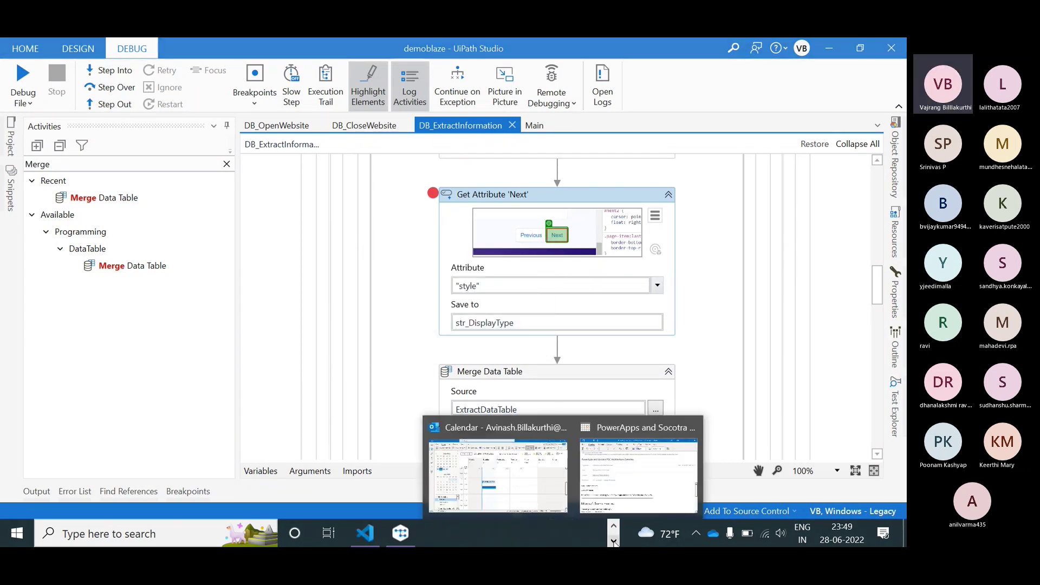
{"action": "left_click", "coordinate": [399, 532]}
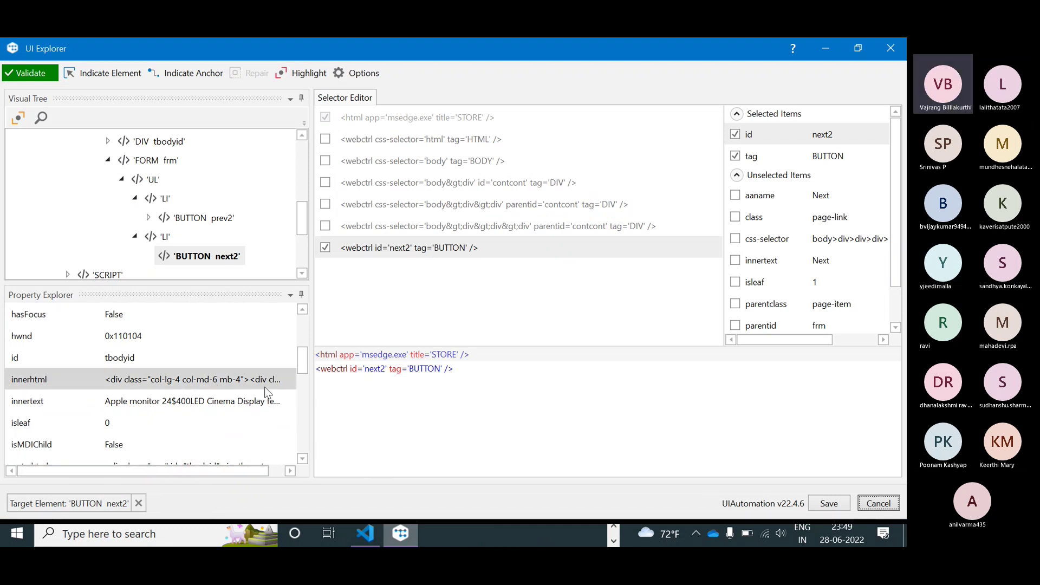
{"action": "left_click_drag", "start_coordinate": [302, 358], "coordinate": [302, 454]}
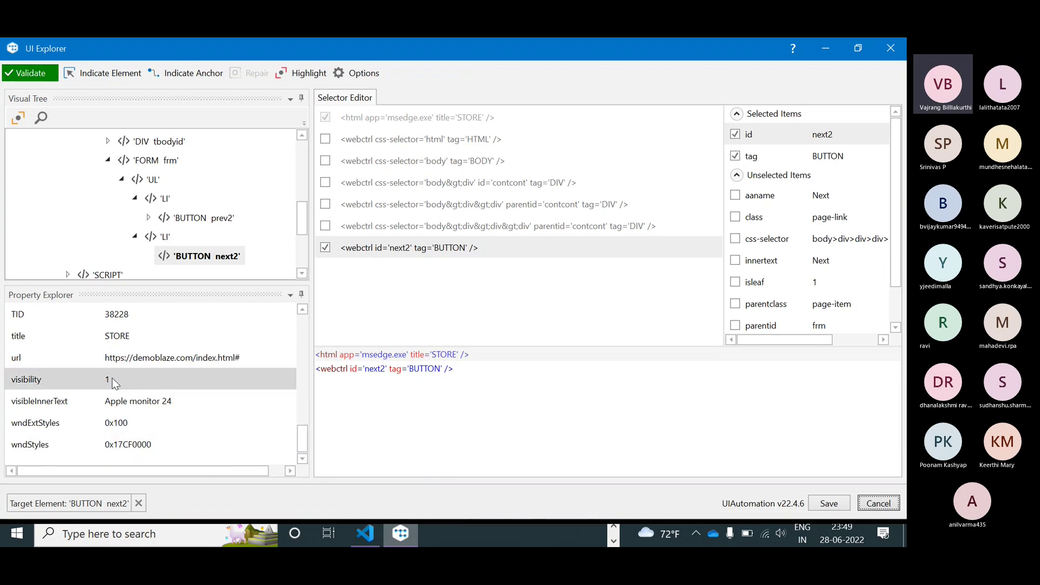
{"action": "left_click", "coordinate": [81, 382]}
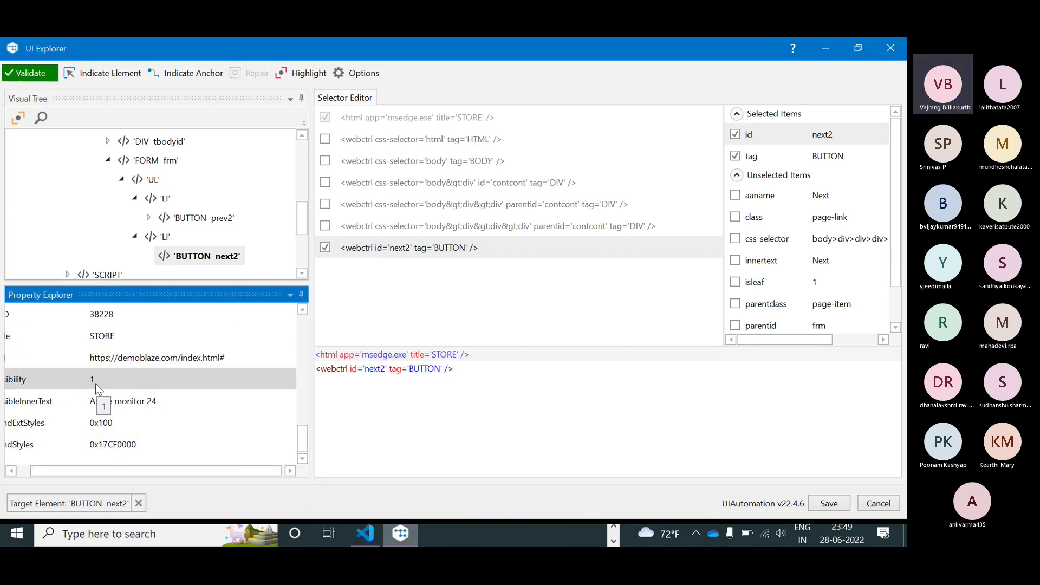
- Check the pagination buttons on the store page in Edge, then return to UI Explorer and minimize it
{"action": "left_click", "coordinate": [617, 526]}
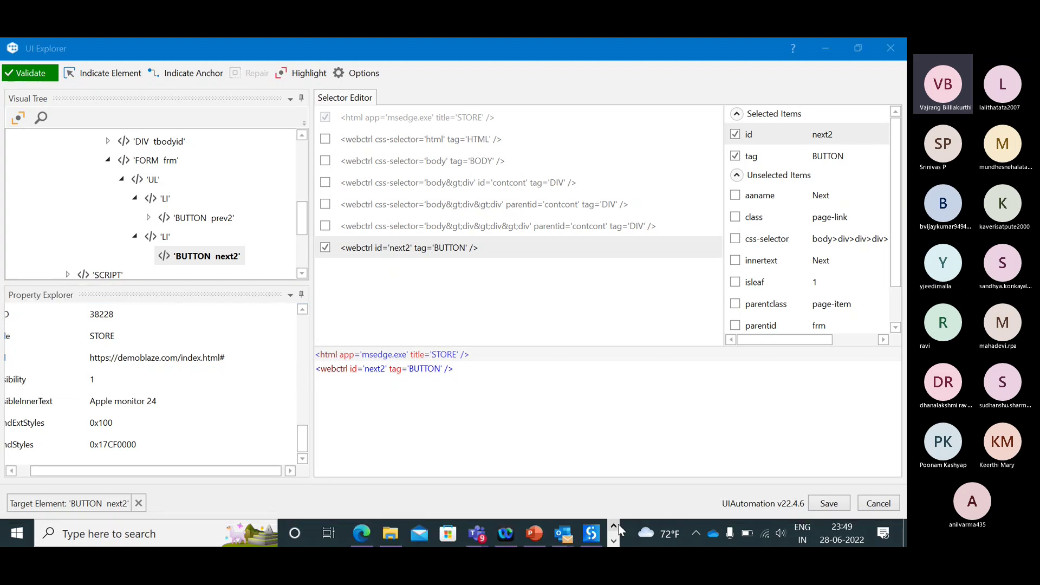
{"action": "left_click", "coordinate": [360, 534]}
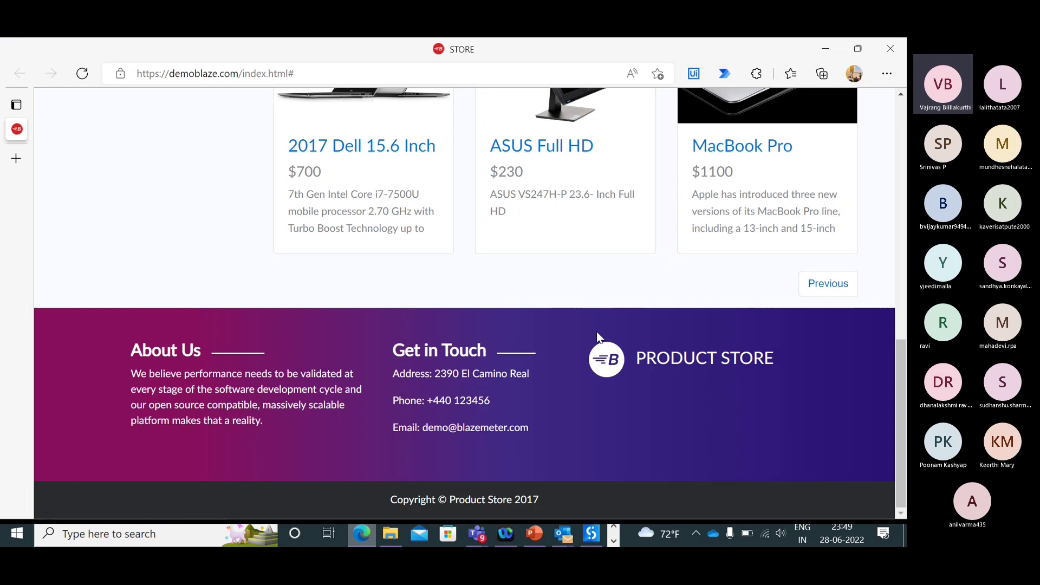
{"action": "left_click", "coordinate": [614, 538]}
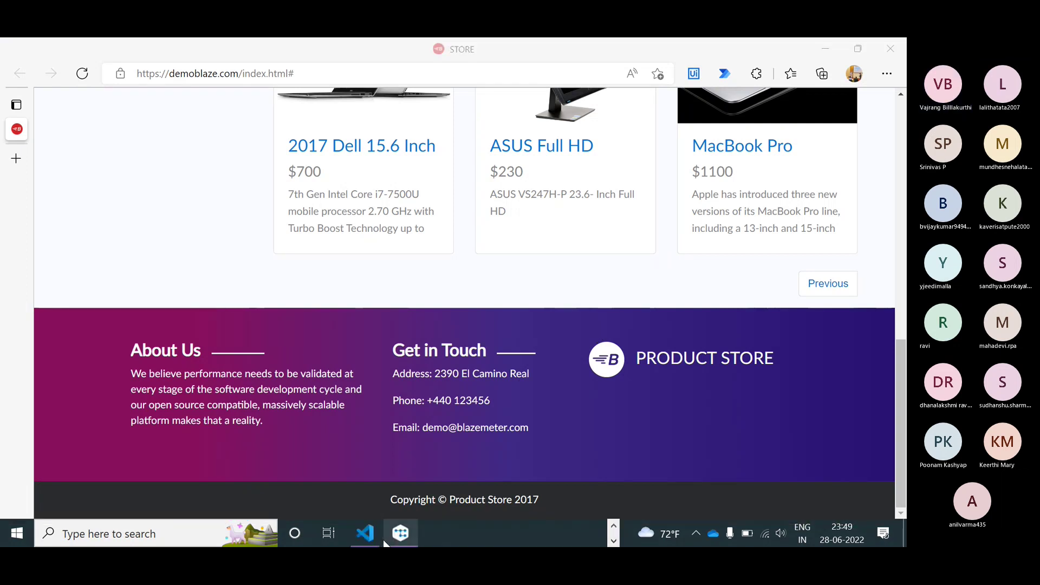
{"action": "left_click", "coordinate": [402, 534]}
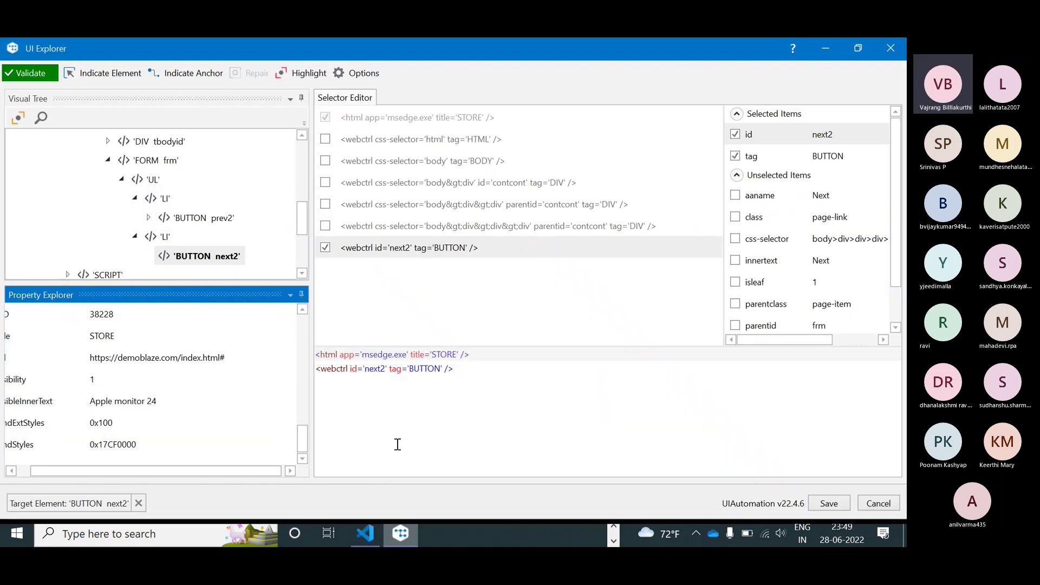
{"action": "left_click", "coordinate": [826, 49]}
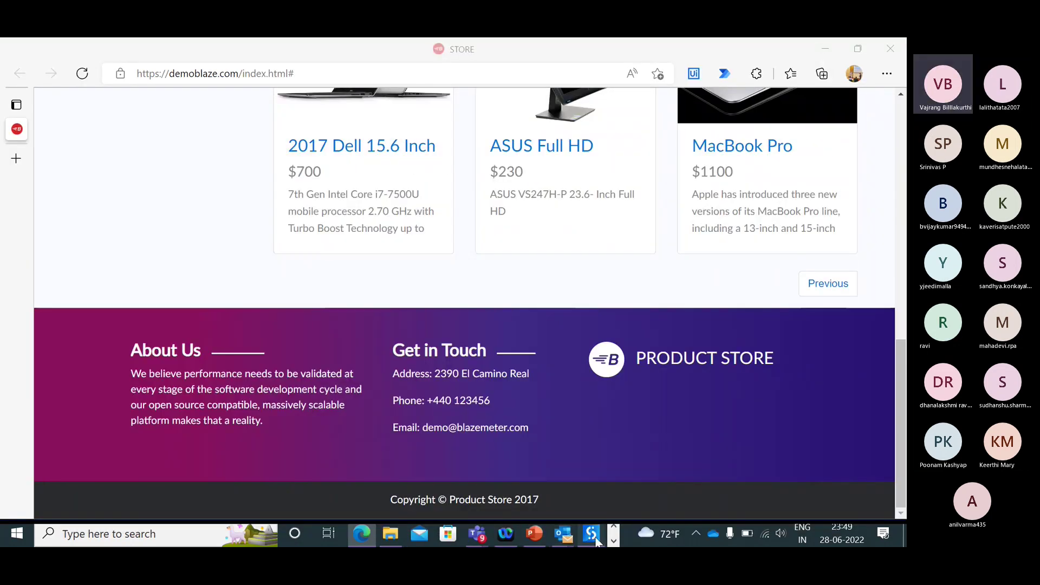
- Switch to UiPath Studio, choose style from the attribute list of Get Attribute 'Next' and save DB_ExtractInformation
{"action": "left_click", "coordinate": [594, 536]}
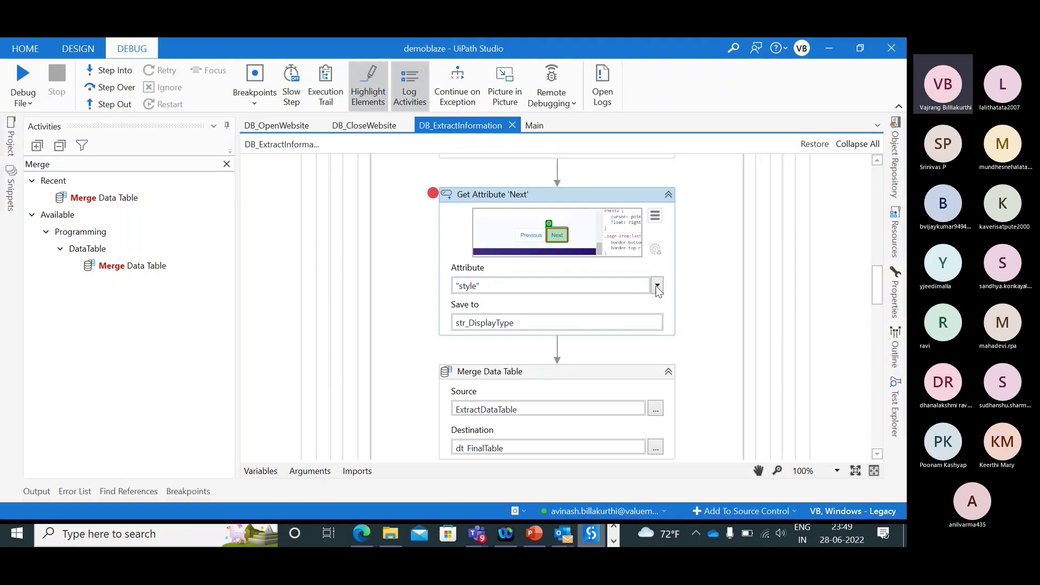
{"action": "left_click", "coordinate": [657, 286]}
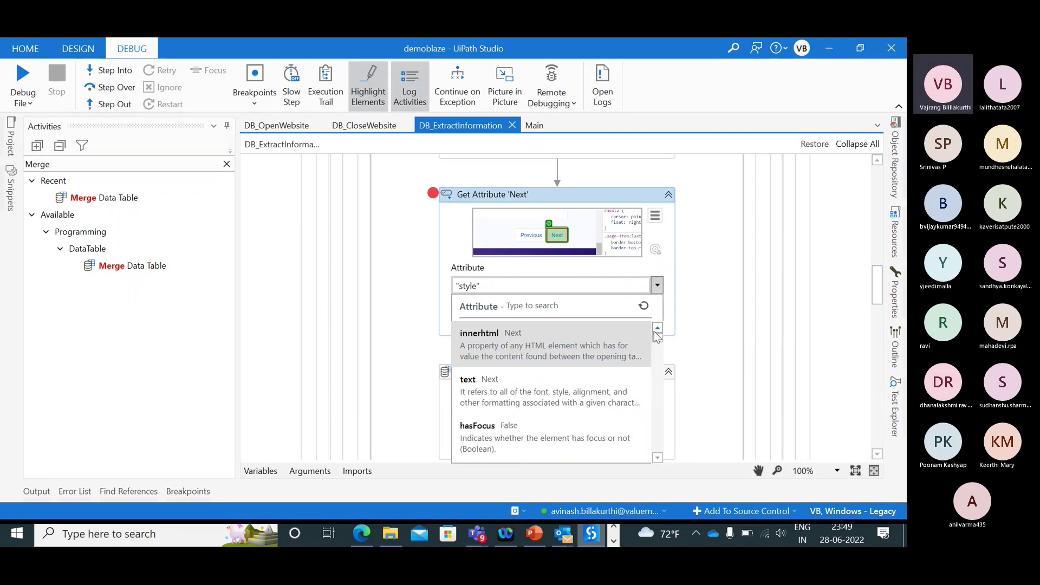
{"action": "scroll", "coordinate": [660, 341], "scroll_direction": "down", "scroll_amount": 3}
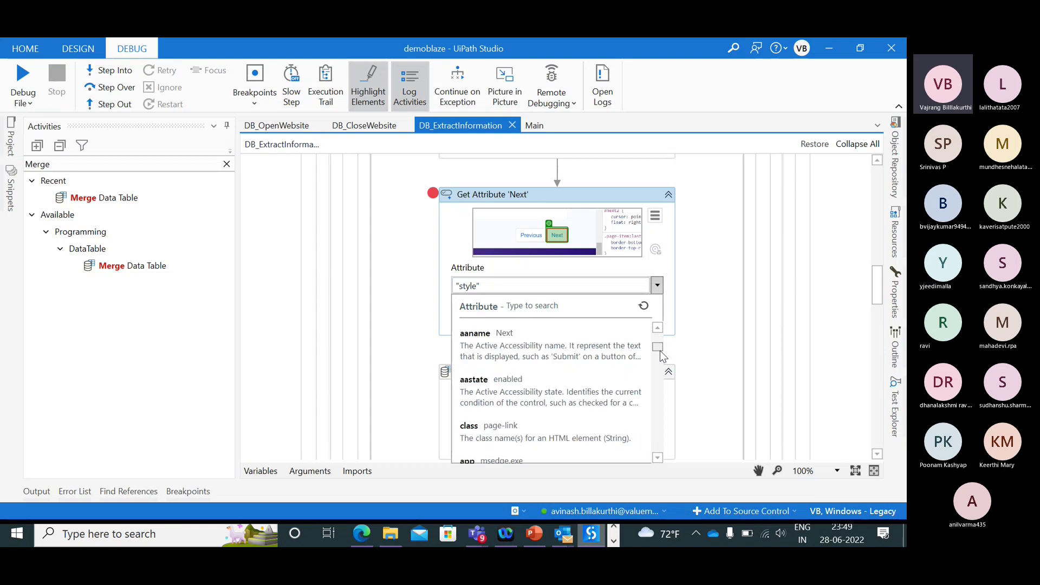
{"action": "left_click_drag", "start_coordinate": [660, 361], "coordinate": [664, 420]}
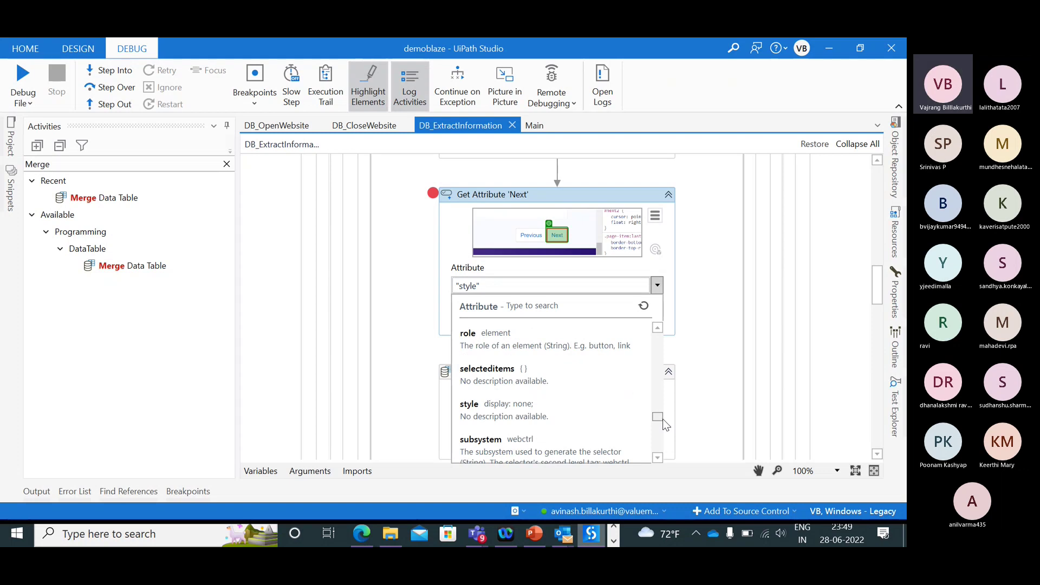
{"action": "left_click", "coordinate": [518, 418]}
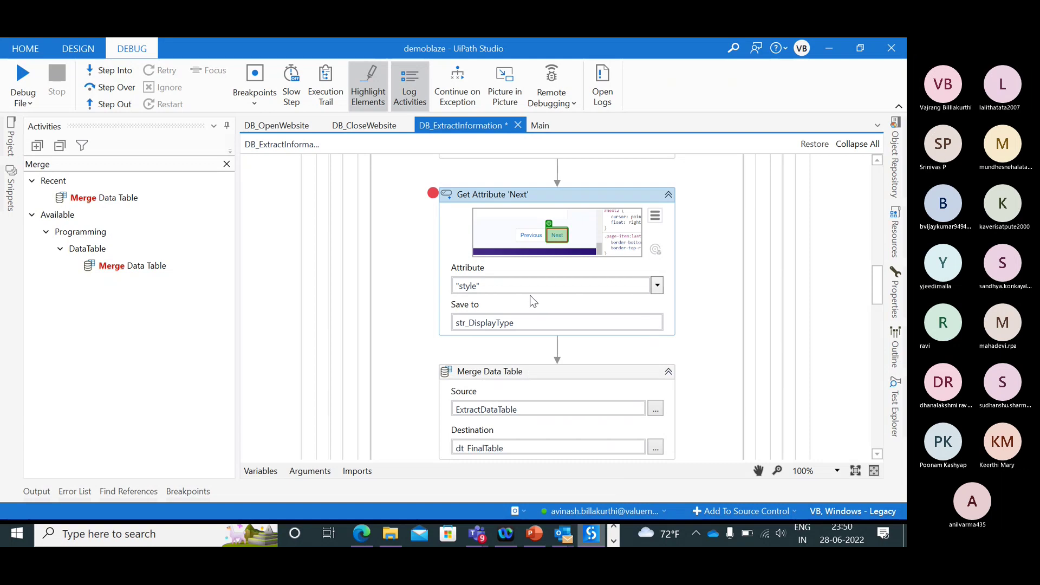
{"action": "key", "text": "ctrl+s"}
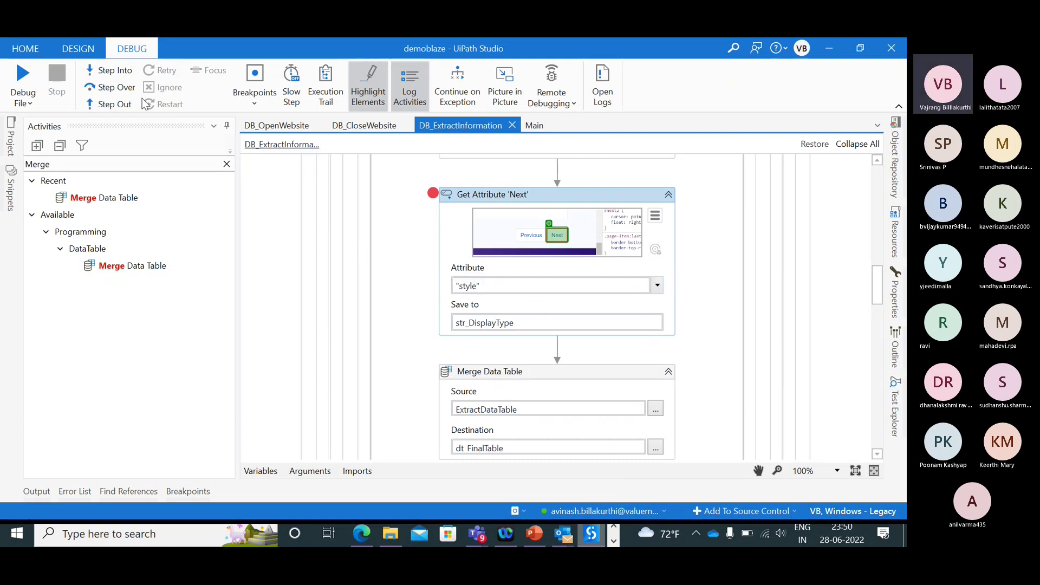
- Debug the file past the Get Attribute 'Next' breakpoint, check the watched value of str_DisplayType and stop debugging
{"action": "left_click", "coordinate": [2, 76]}
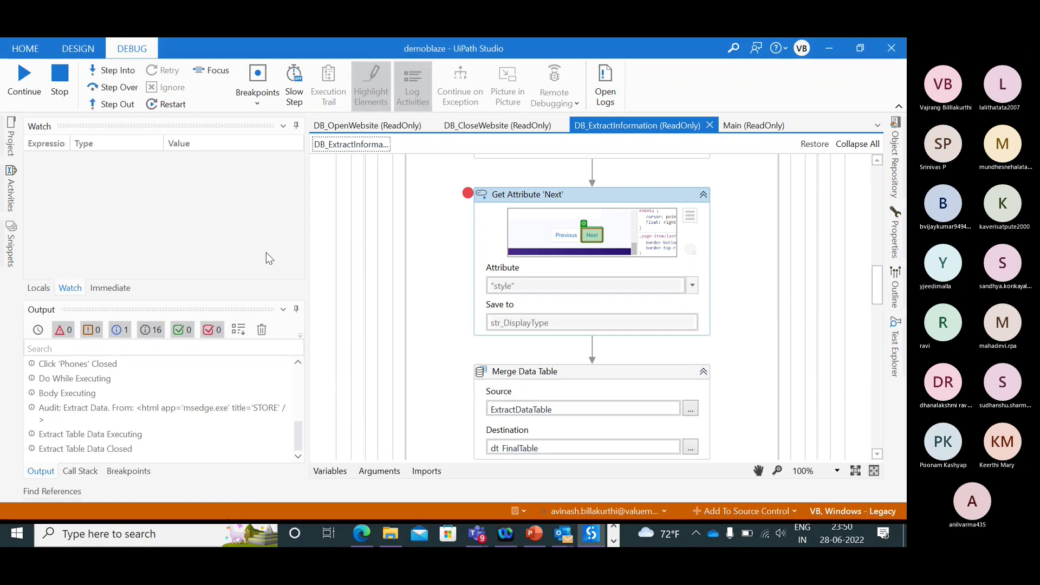
{"action": "left_click", "coordinate": [115, 87]}
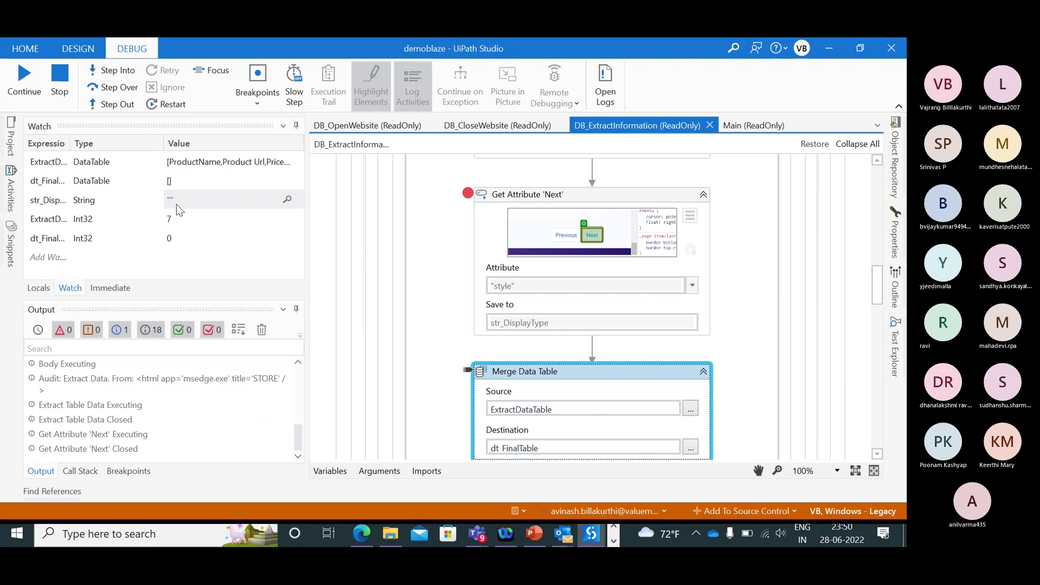
{"action": "left_click", "coordinate": [62, 86]}
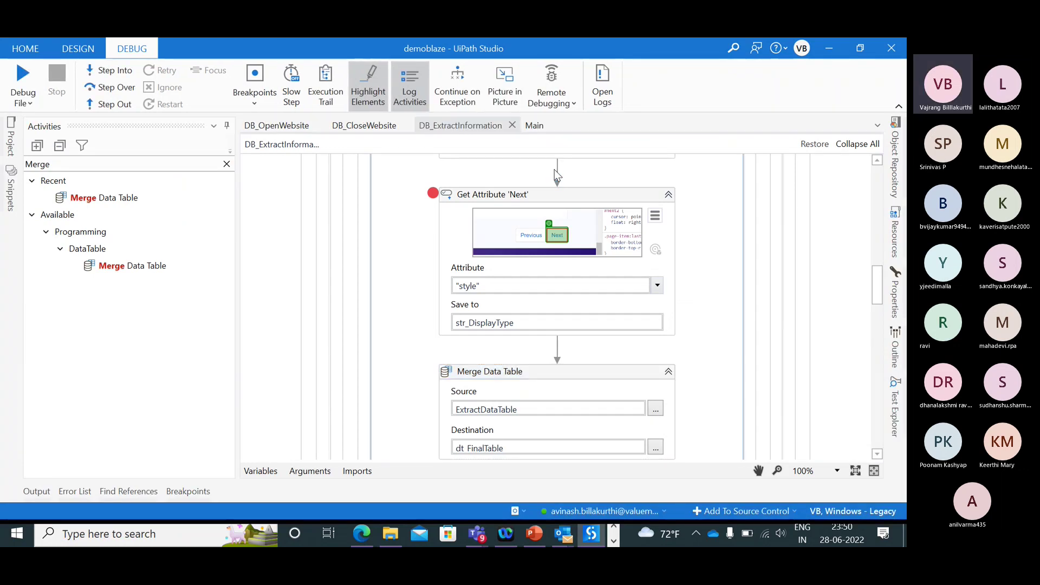
- Insert a Retry Scope above Get Attribute 'Next' and move that activity into the scope's Action container
{"action": "left_click", "coordinate": [557, 171]}
{"action": "type", "text": "retr"}
{"action": "type", "text": "y"}
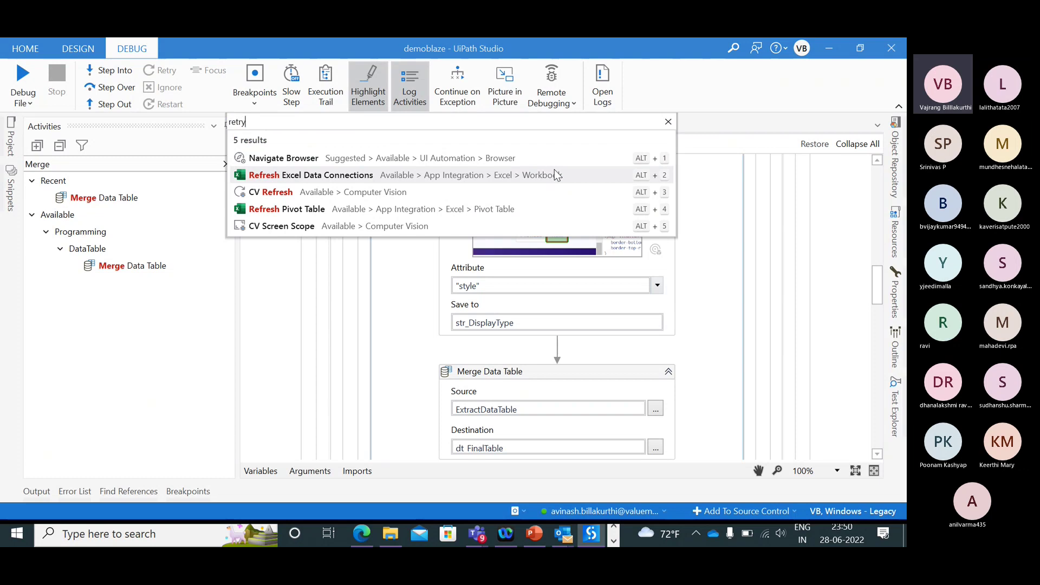
{"action": "left_click", "coordinate": [314, 157]}
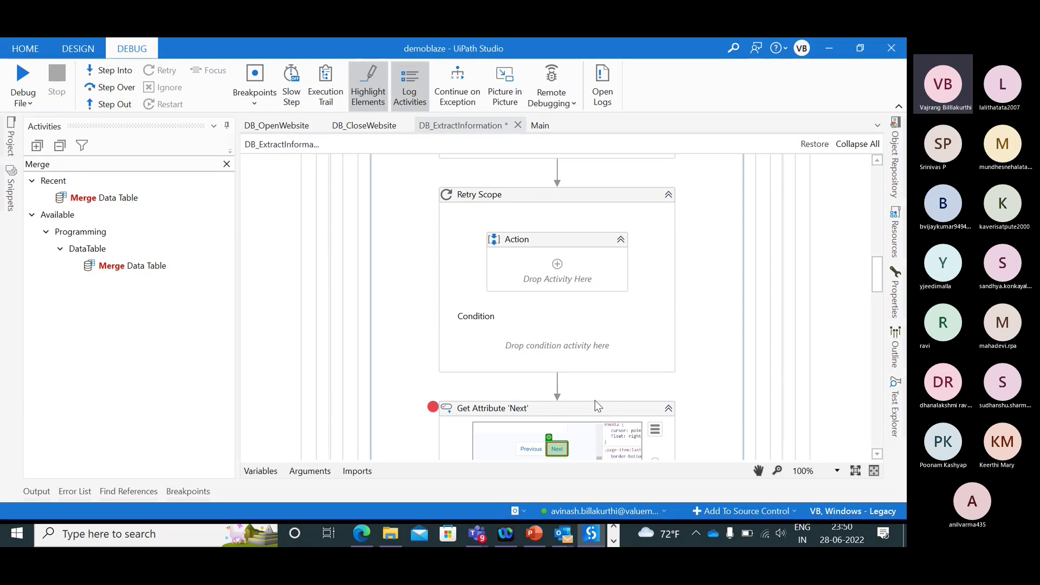
{"action": "left_click_drag", "start_coordinate": [595, 403], "coordinate": [563, 208]}
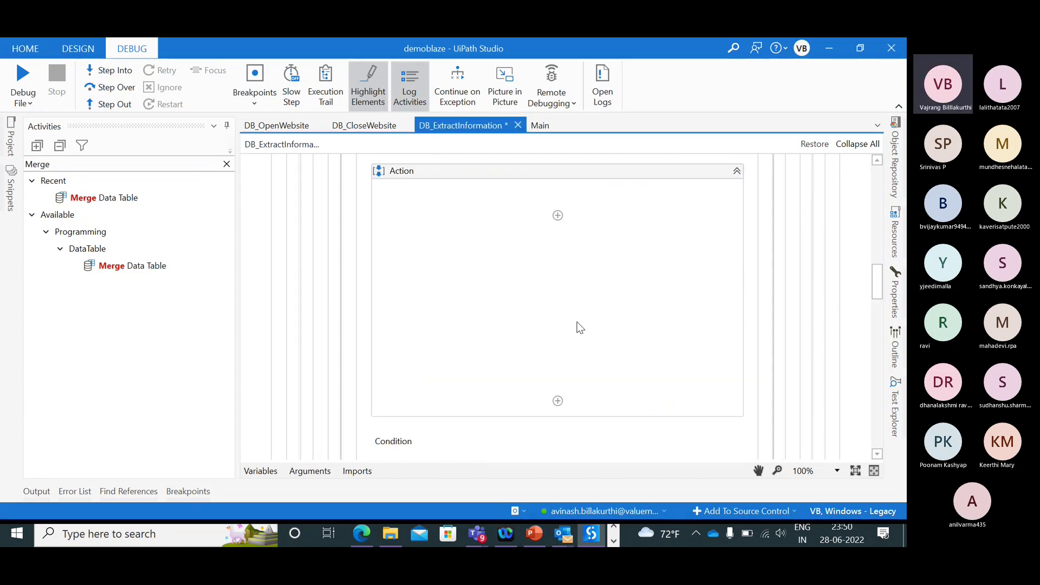
{"action": "scroll", "coordinate": [571, 413], "scroll_direction": "down", "scroll_amount": 3}
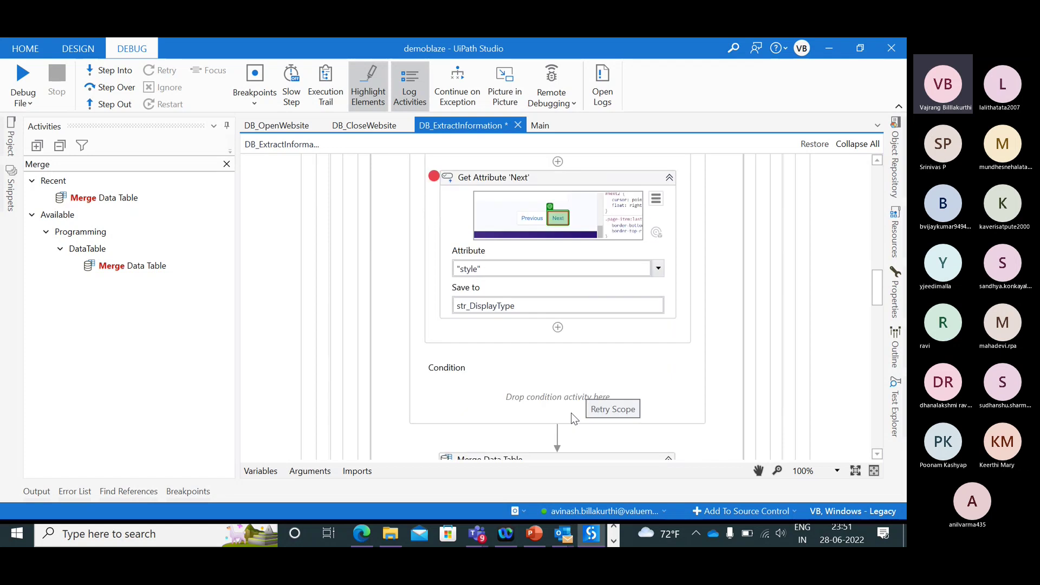
- Search the activities for "is match" and add Is Match as the Retry Scope's condition
{"action": "left_click", "coordinate": [12, 145]}
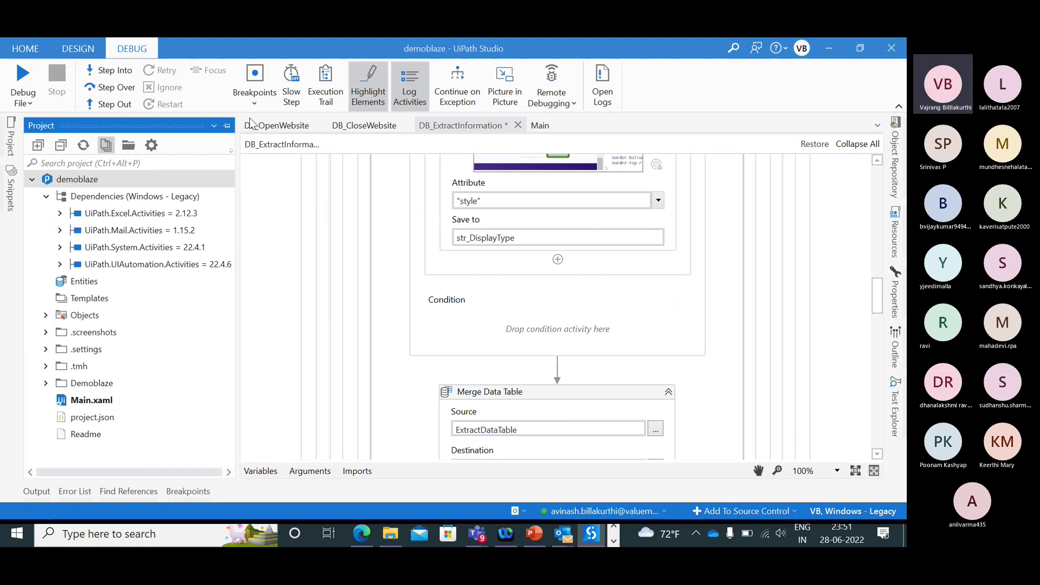
{"action": "left_click", "coordinate": [269, 265]}
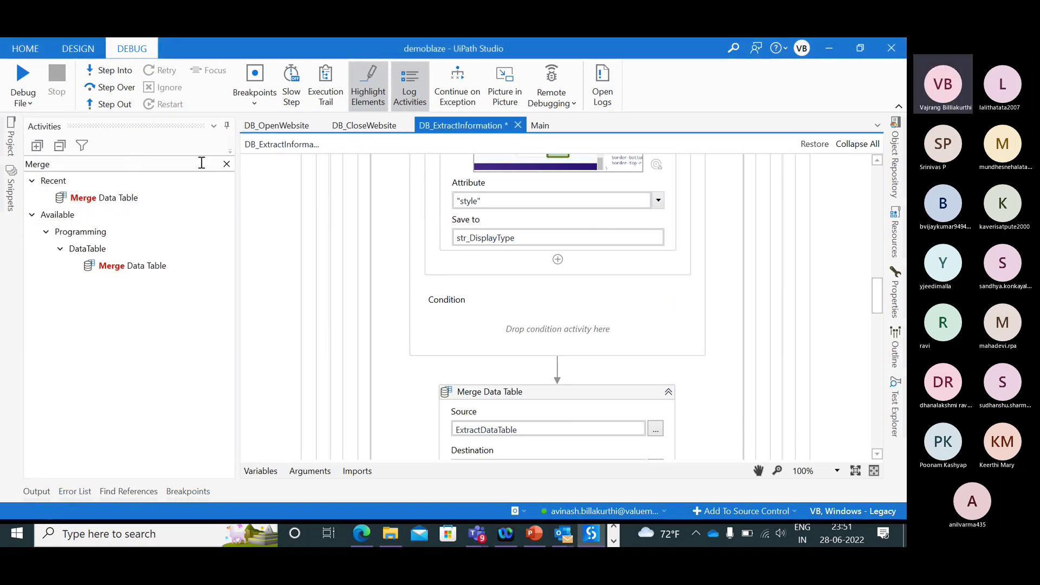
{"action": "left_click", "coordinate": [229, 166]}
{"action": "left_click", "coordinate": [226, 165]}
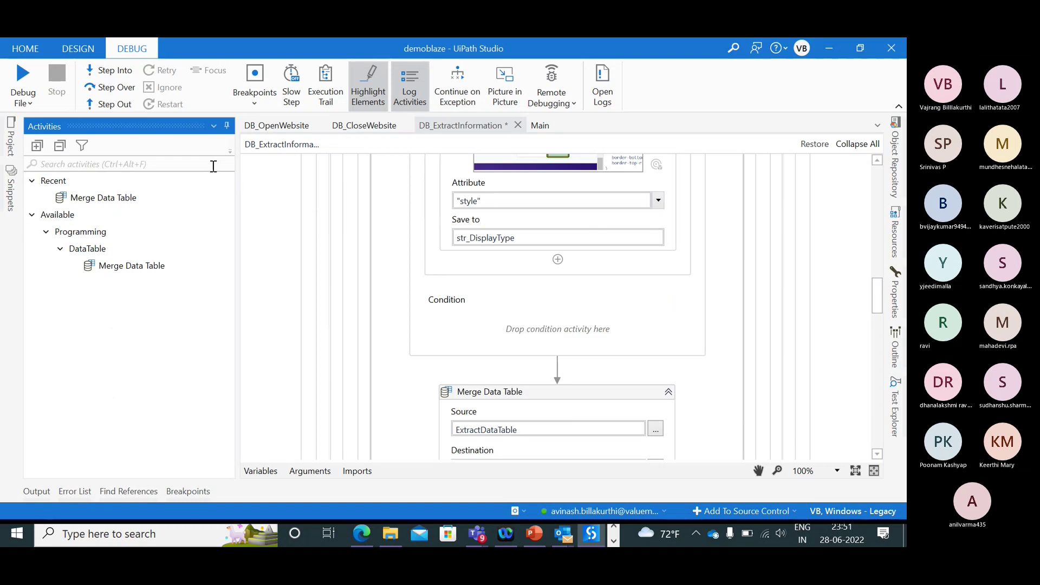
{"action": "type", "text": "is match"}
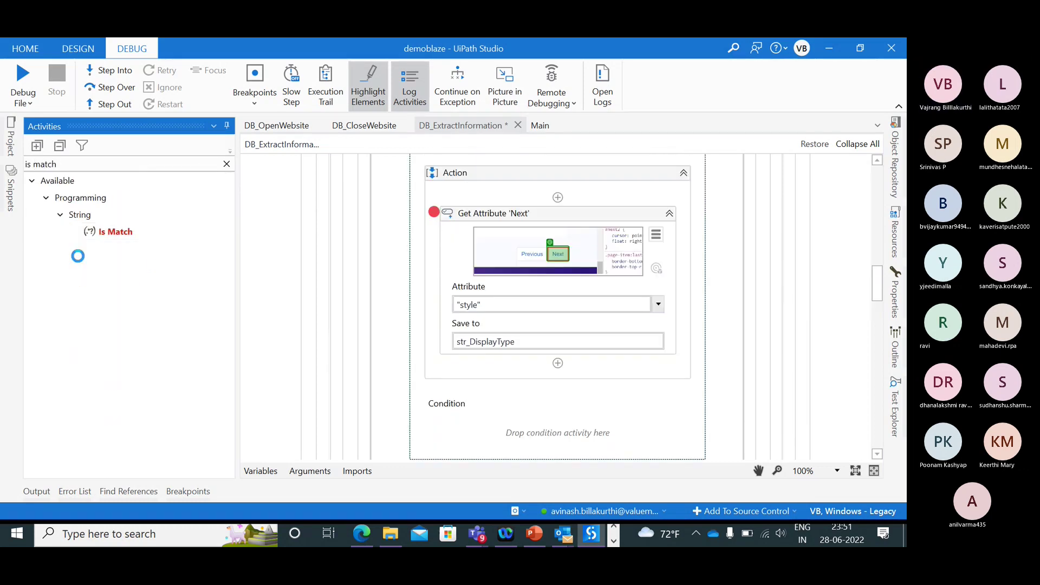
{"action": "left_click_drag", "start_coordinate": [115, 231], "coordinate": [548, 423]}
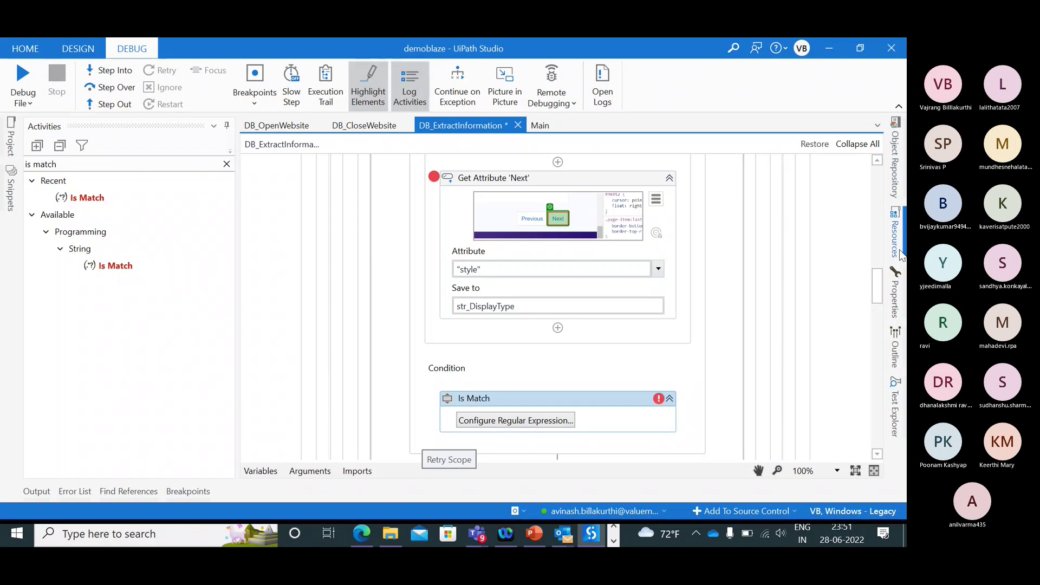
- Store the Result of the Is Match activity in a new variable named bool_StyleAvailable
{"action": "left_click", "coordinate": [897, 279]}
{"action": "left_click", "coordinate": [875, 125]}
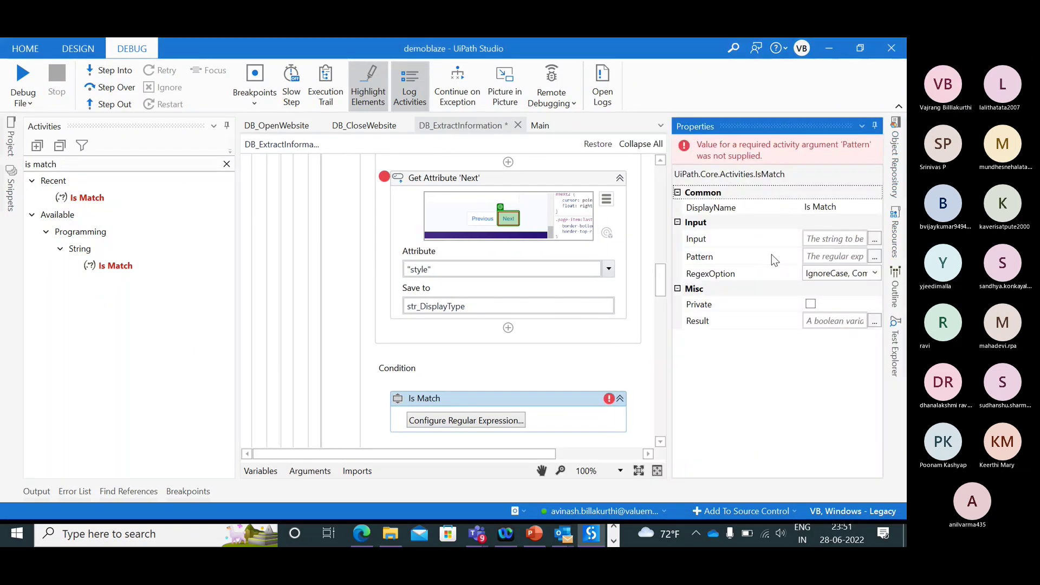
{"action": "left_click", "coordinate": [874, 239]}
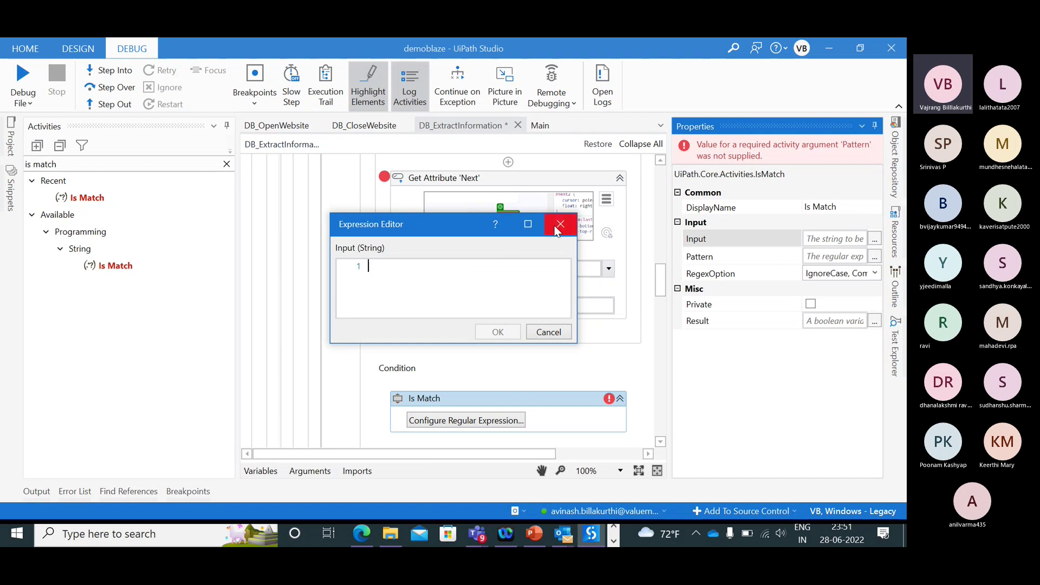
{"action": "left_click", "coordinate": [571, 225]}
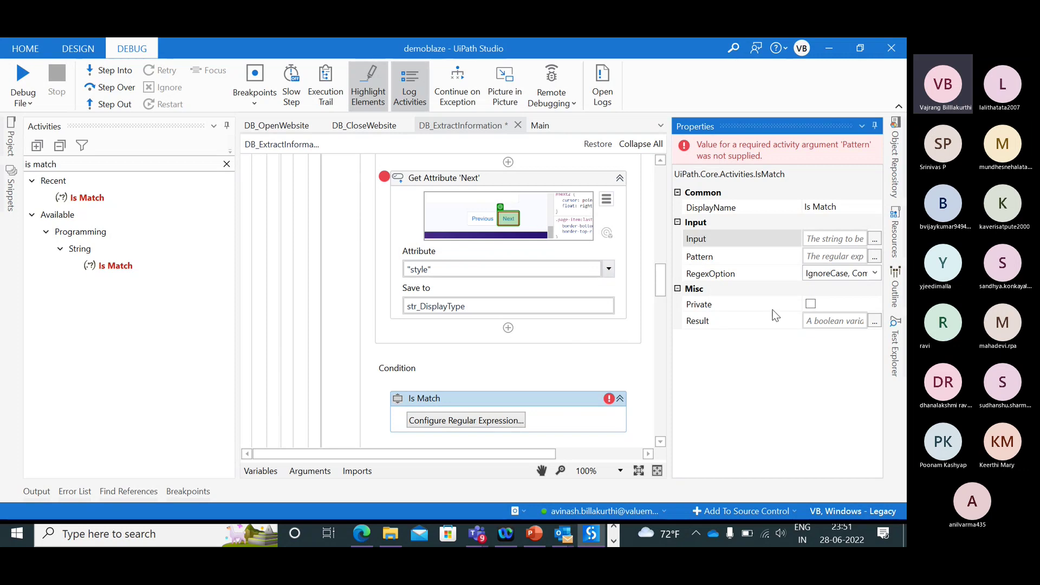
{"action": "left_click", "coordinate": [819, 323]}
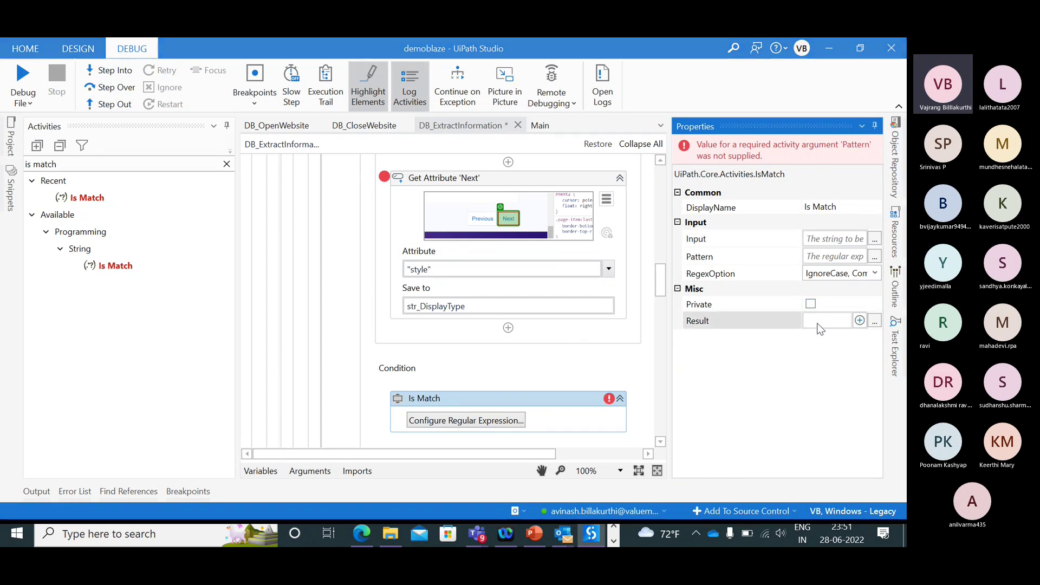
{"action": "key", "text": "ctrl+k"}
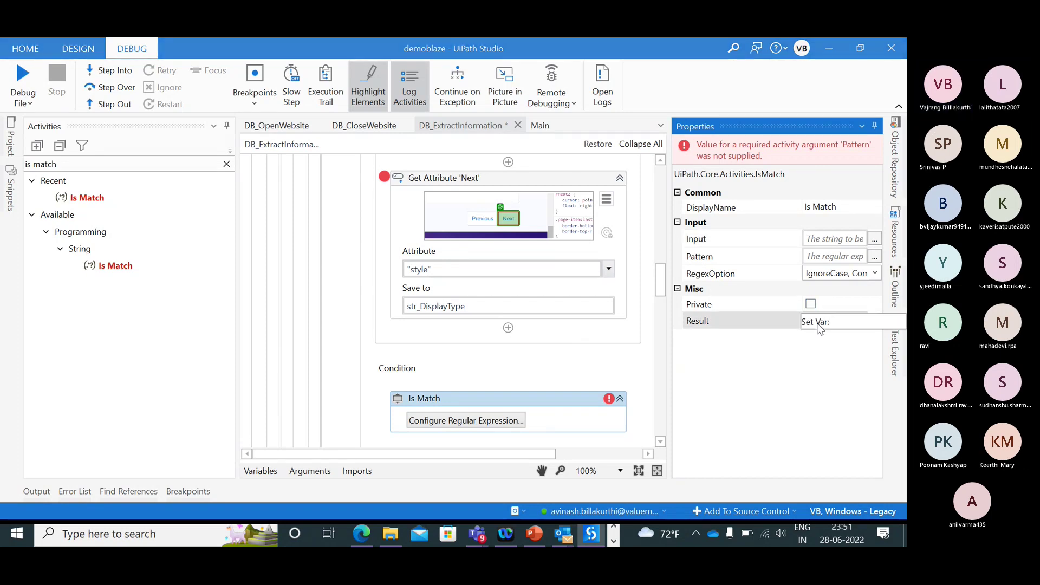
{"action": "type", "text": "bool_StyleAvailable"}
{"action": "key", "text": "Return"}
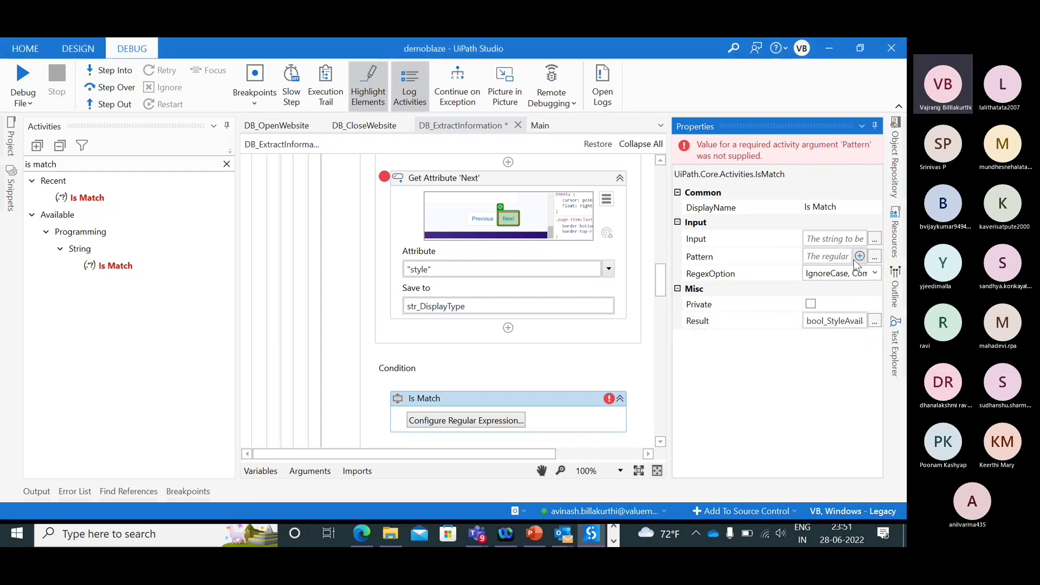
- Set the Pattern of the Is Match activity to vbTrue.ToString
{"action": "left_click", "coordinate": [823, 240]}
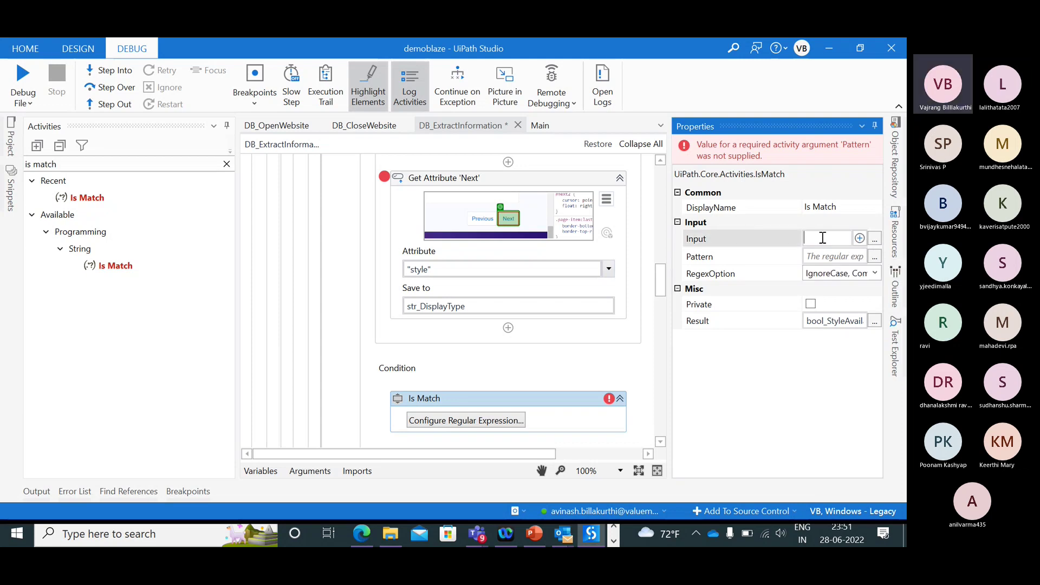
{"action": "left_click", "coordinate": [834, 257]}
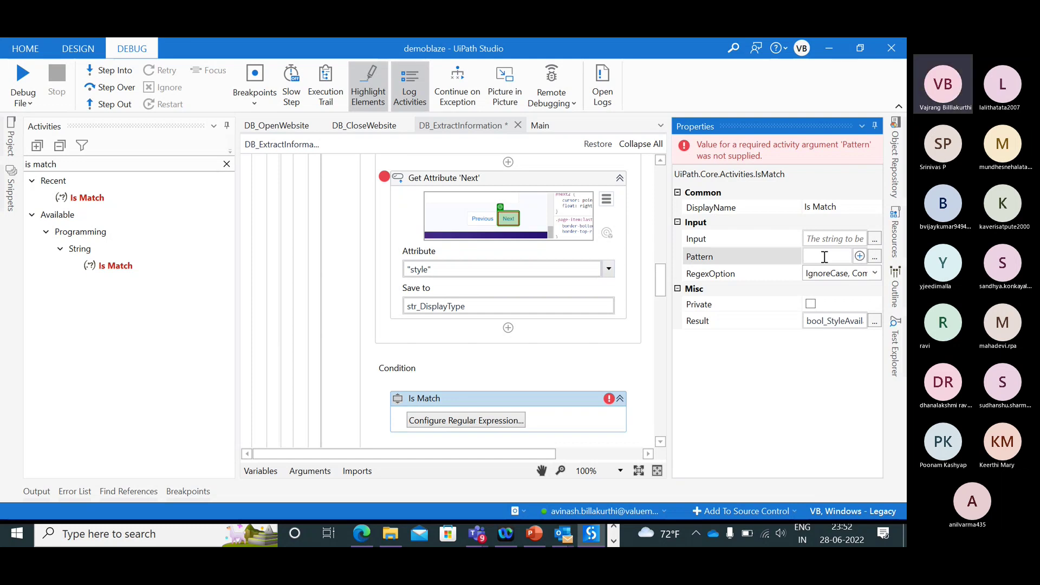
{"action": "type", "text": "vb"}
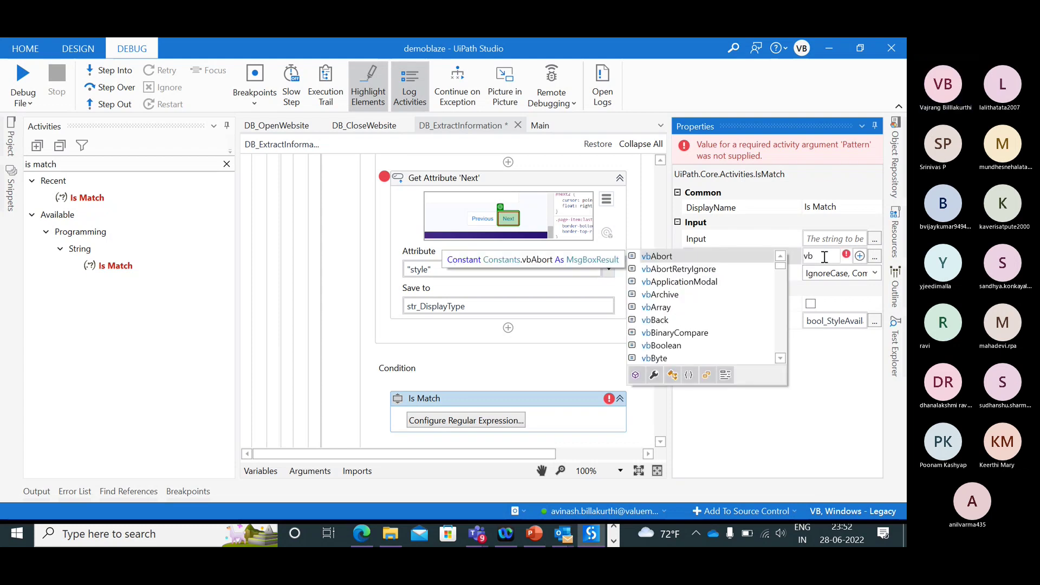
{"action": "type", "text": "tr"}
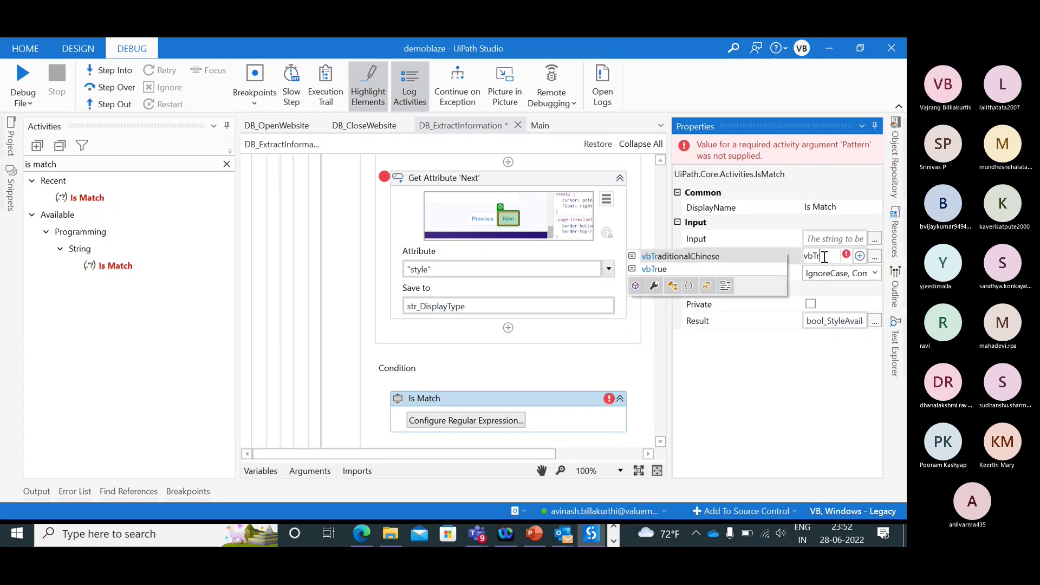
{"action": "key", "text": "Tab"}
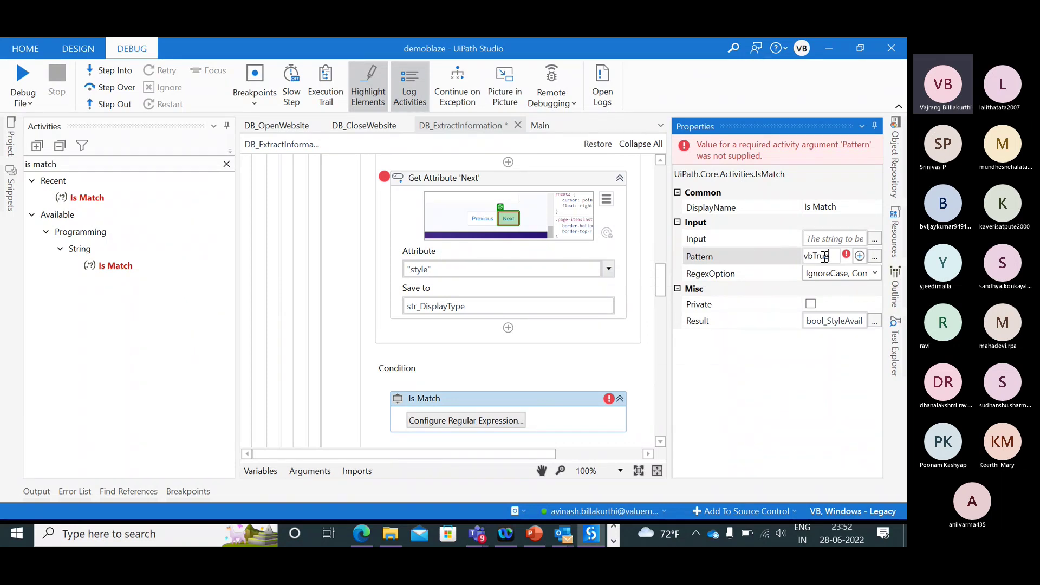
{"action": "type", "text": ".ToString"}
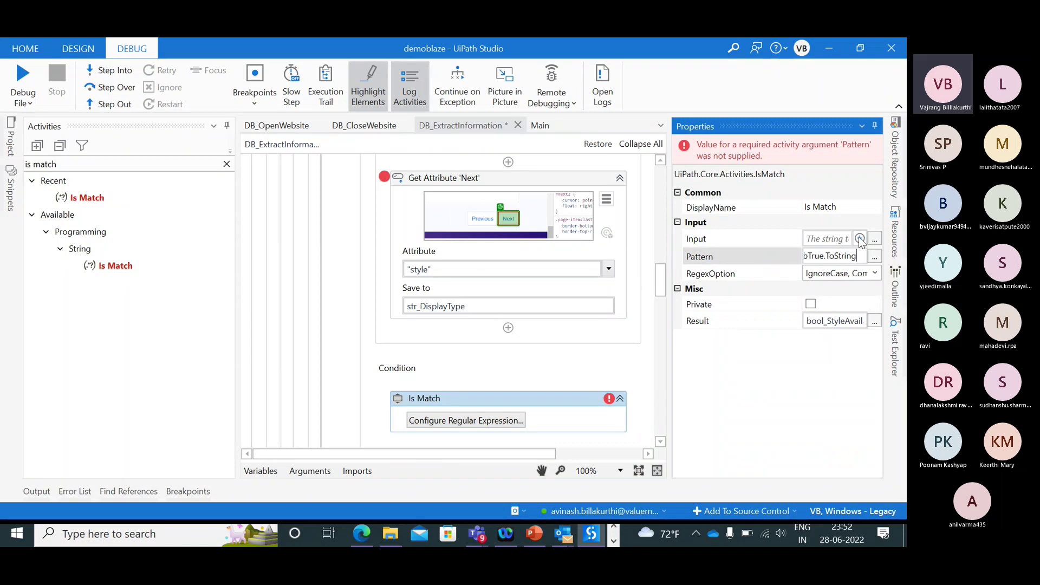
- Start the Is Match Input expression as an if() whose condition is str_DisplayType.ToString.Length = 0
{"action": "left_click", "coordinate": [874, 239]}
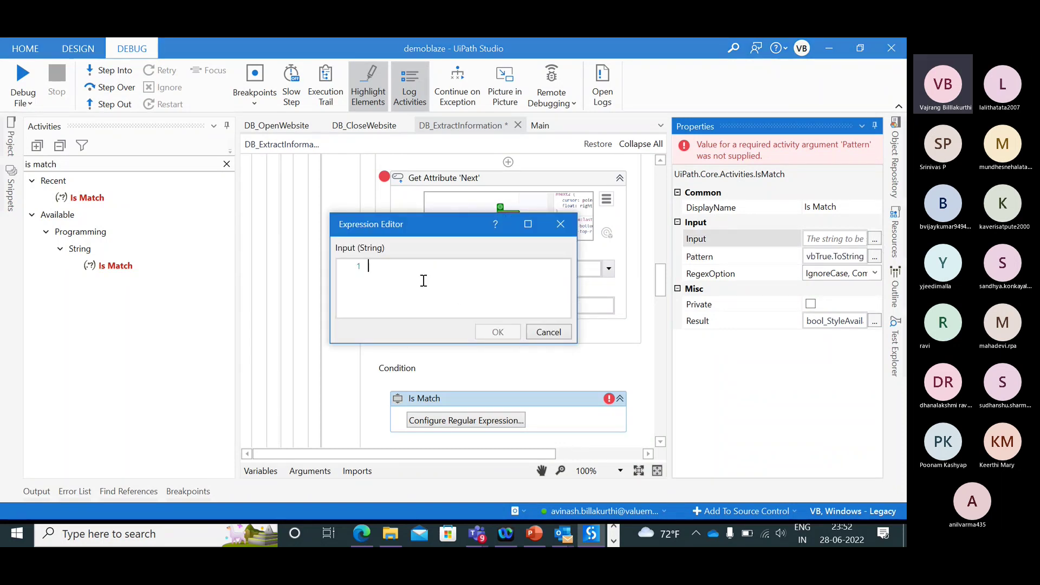
{"action": "type", "text": "if"}
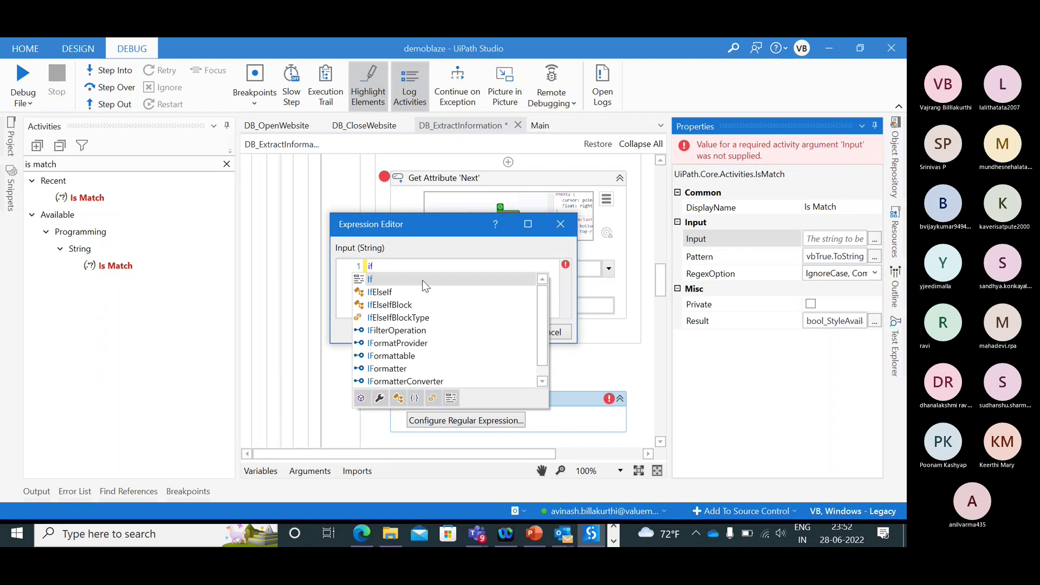
{"action": "type", "text": "()"}
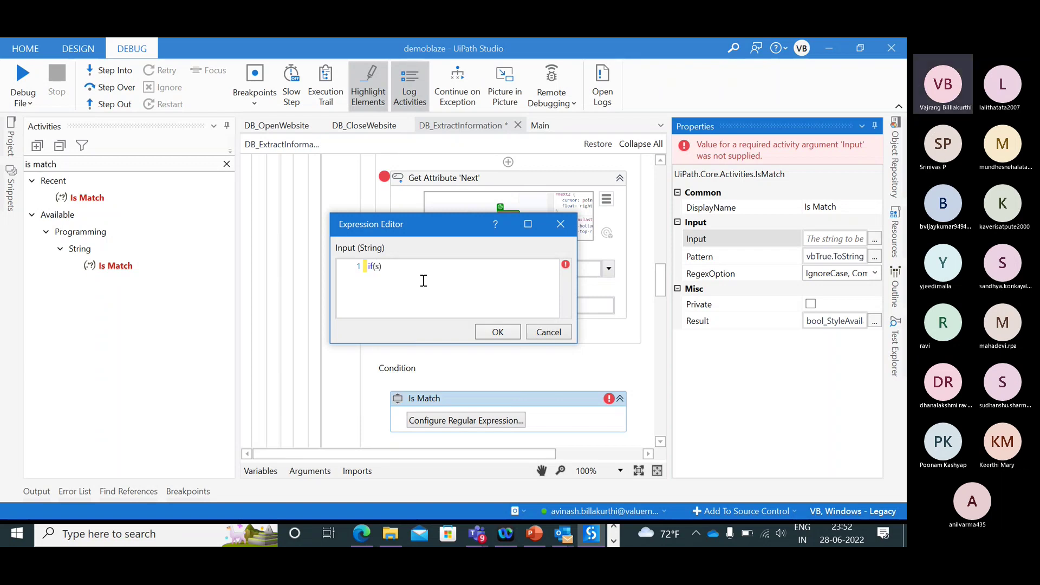
{"action": "key", "text": "ctrl+space"}
{"action": "scroll", "coordinate": [423, 285], "scroll_direction": "up", "scroll_amount": 2}
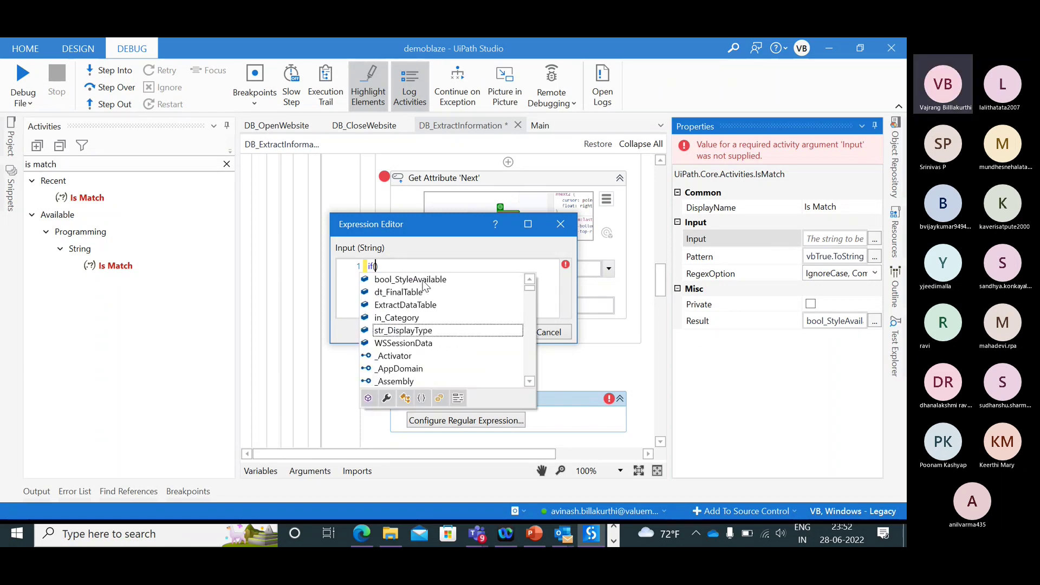
{"action": "key", "text": "Escape"}
{"action": "type", "text": "s"}
{"action": "key", "text": "ctrl+space"}
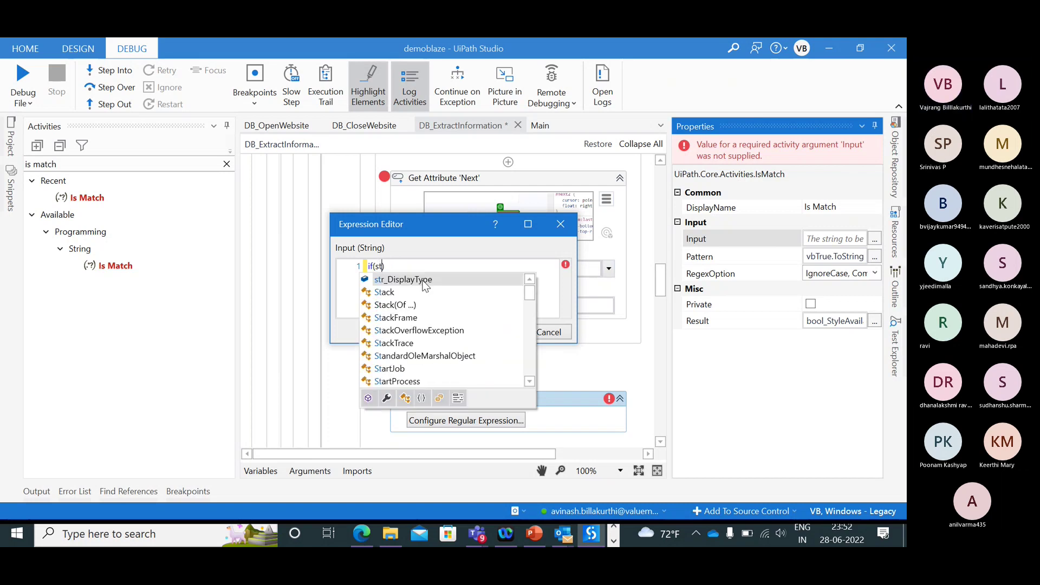
{"action": "type", "text": "tr"}
{"action": "key", "text": "Tab"}
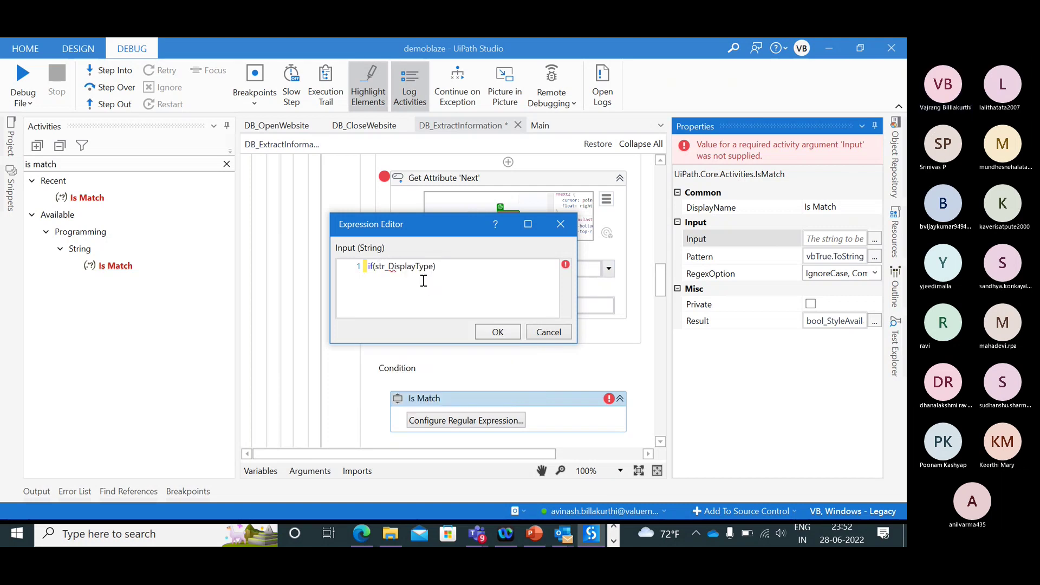
{"action": "type", "text": "."}
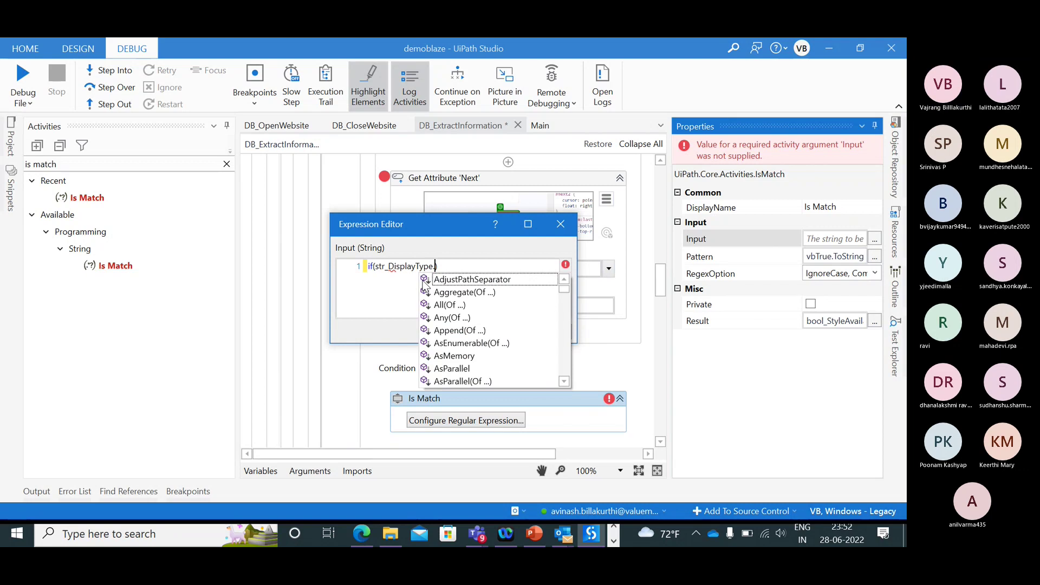
{"action": "type", "text": "toS"}
{"action": "double_click", "coordinate": [423, 280]}
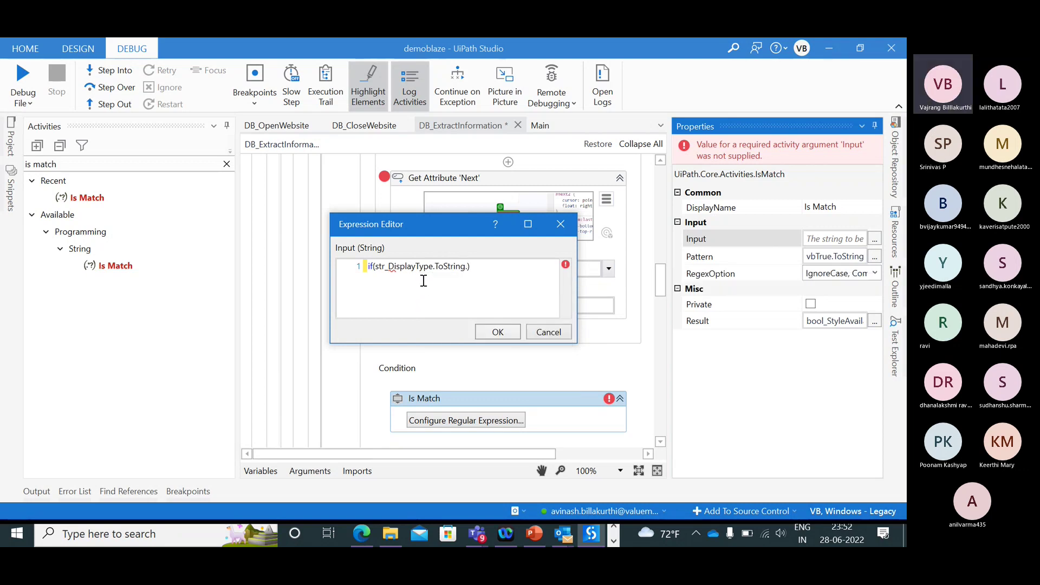
{"action": "type", "text": ".len"}
{"action": "key", "text": "Tab"}
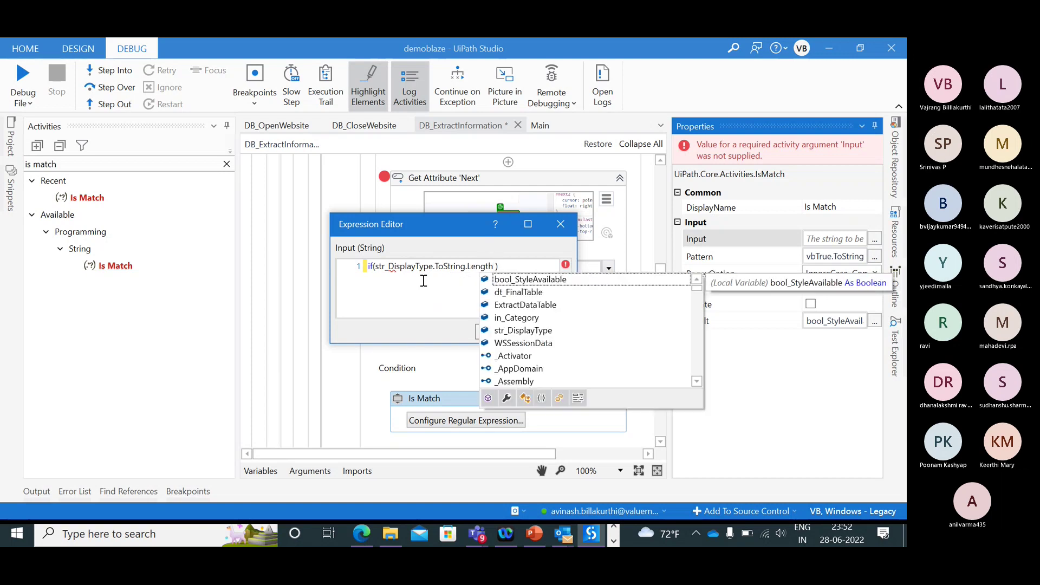
{"action": "type", "text": "= "}
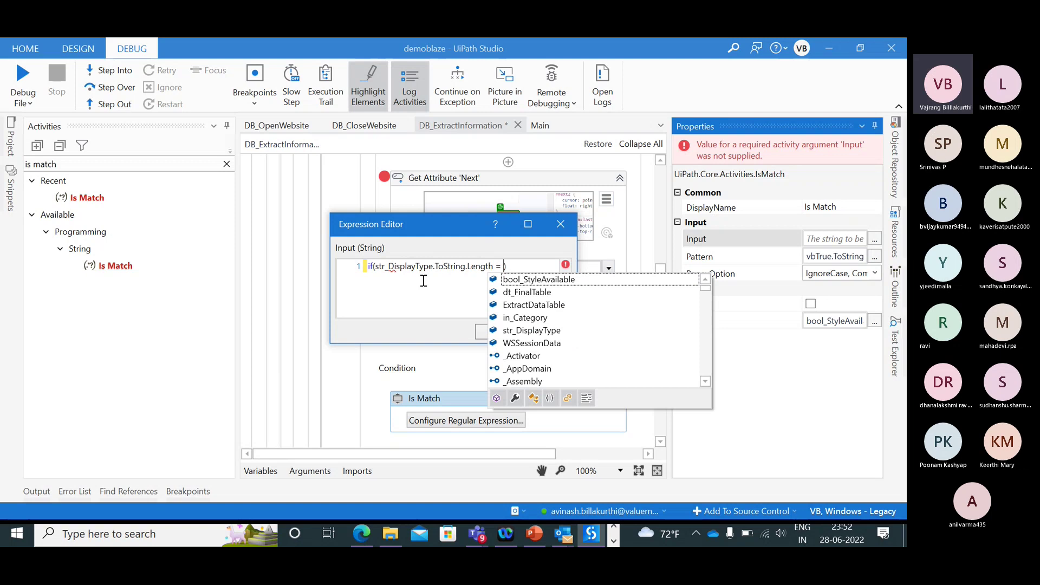
{"action": "type", "text": "0"}
- Complete the if() expression to return vbFalse.ToString when the condition holds and vbTrue.toString otherwise, and accept it as the Input
{"action": "type", "text": ", "}
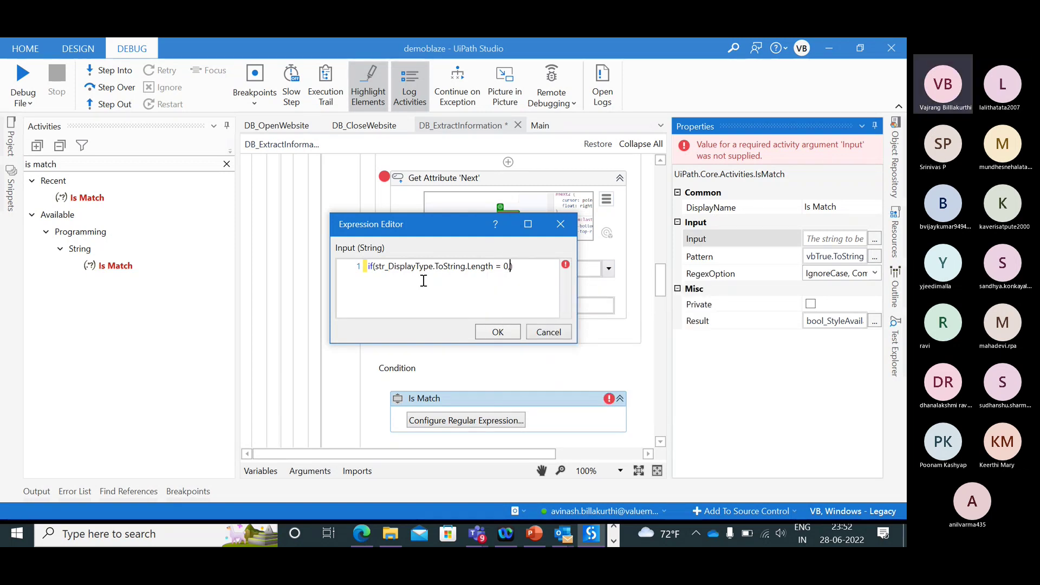
{"action": "type", "text": "vbFal"}
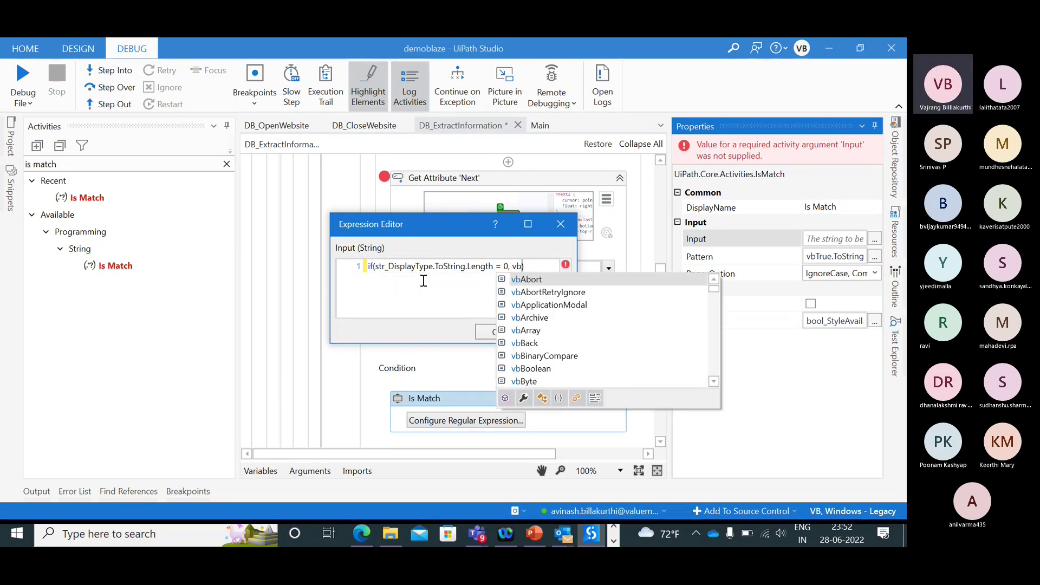
{"action": "key", "text": "Tab"}
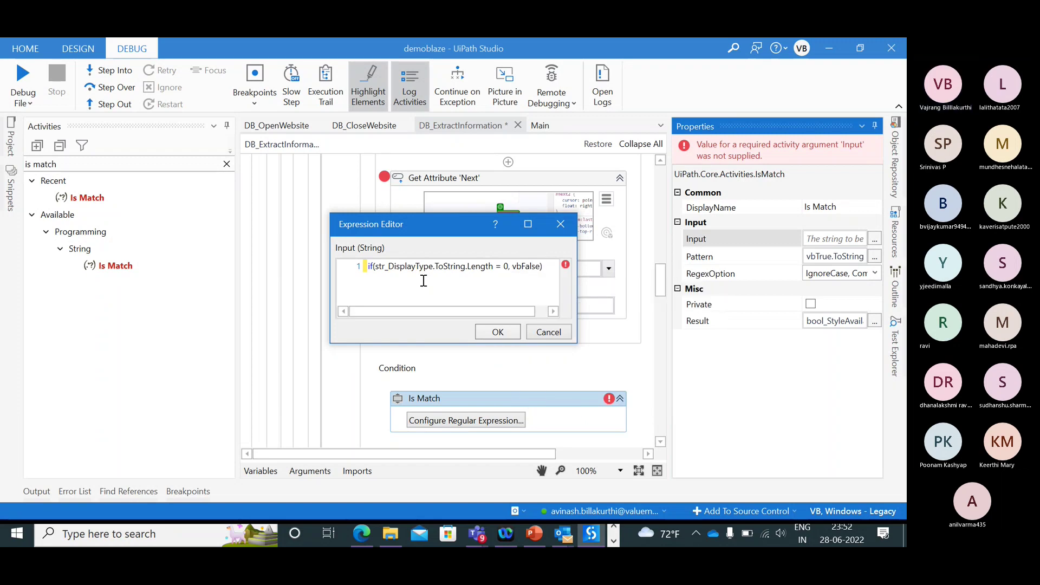
{"action": "type", "text": ".ToString"}
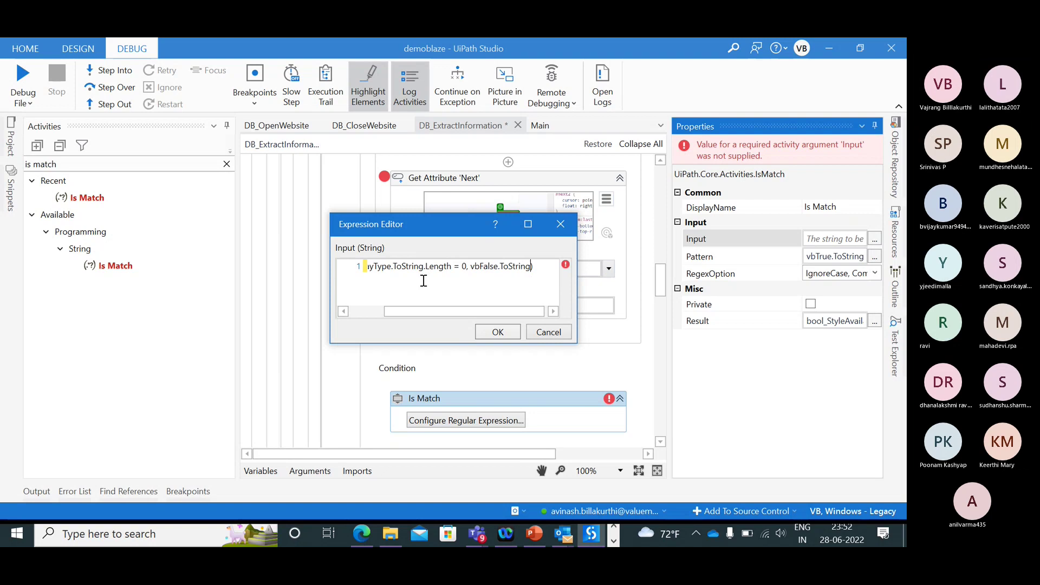
{"action": "type", "text": ", "}
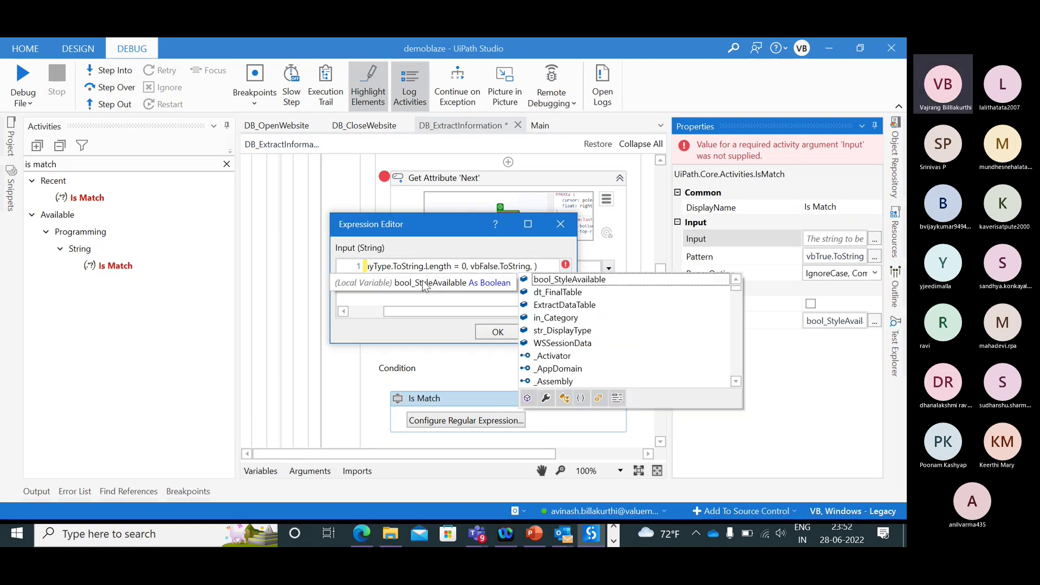
{"action": "type", "text": "Vb"}
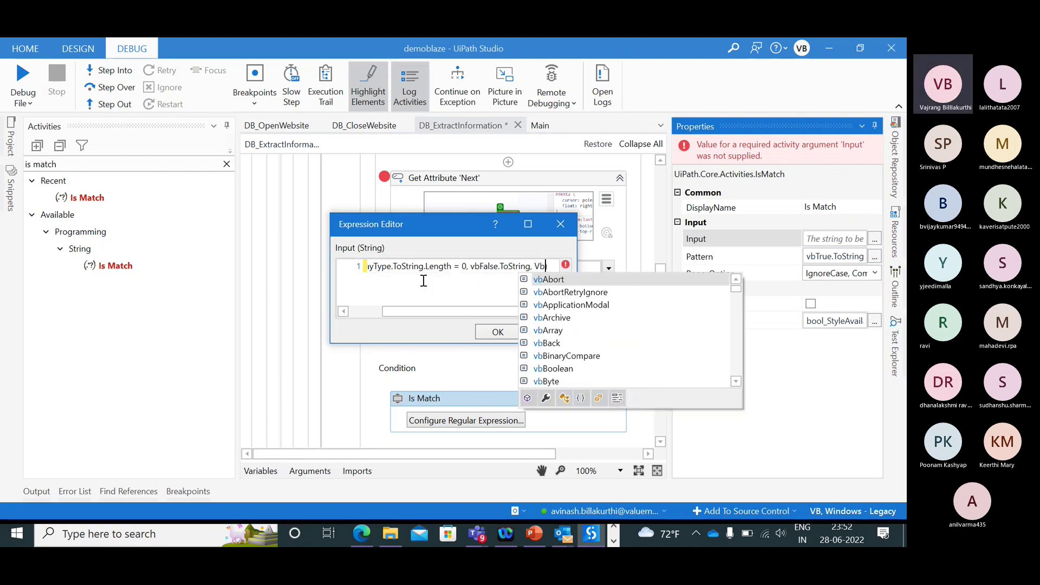
{"action": "type", "text": "True)"}
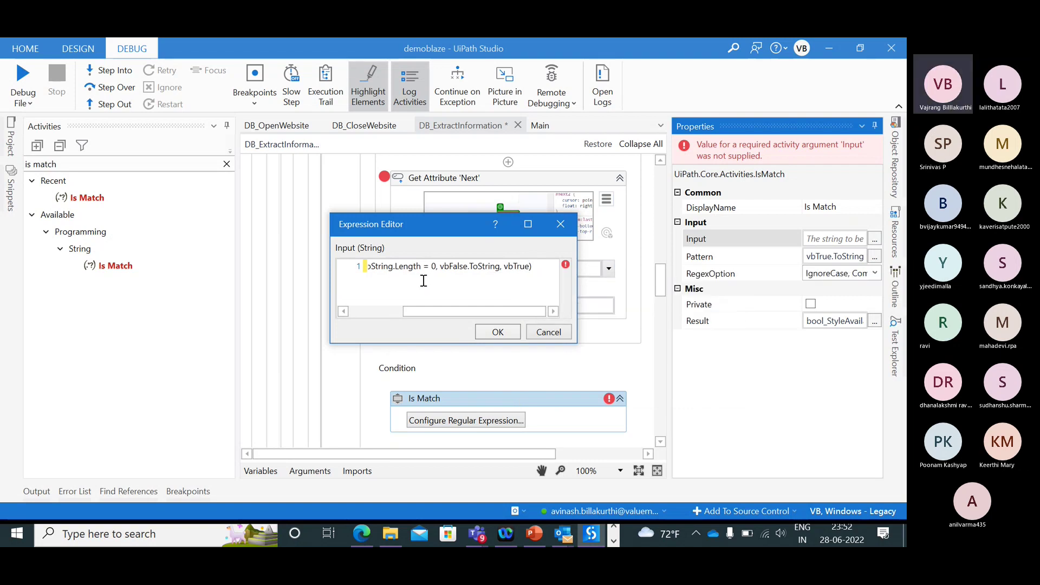
{"action": "key", "text": "Left"}
{"action": "type", "text": ".toString"}
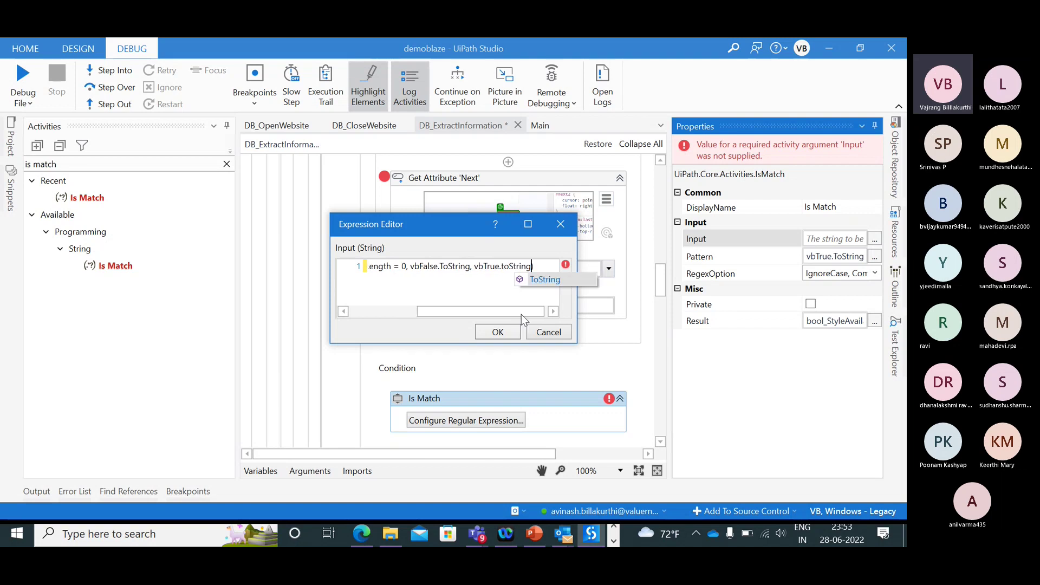
{"action": "left_click", "coordinate": [497, 331]}
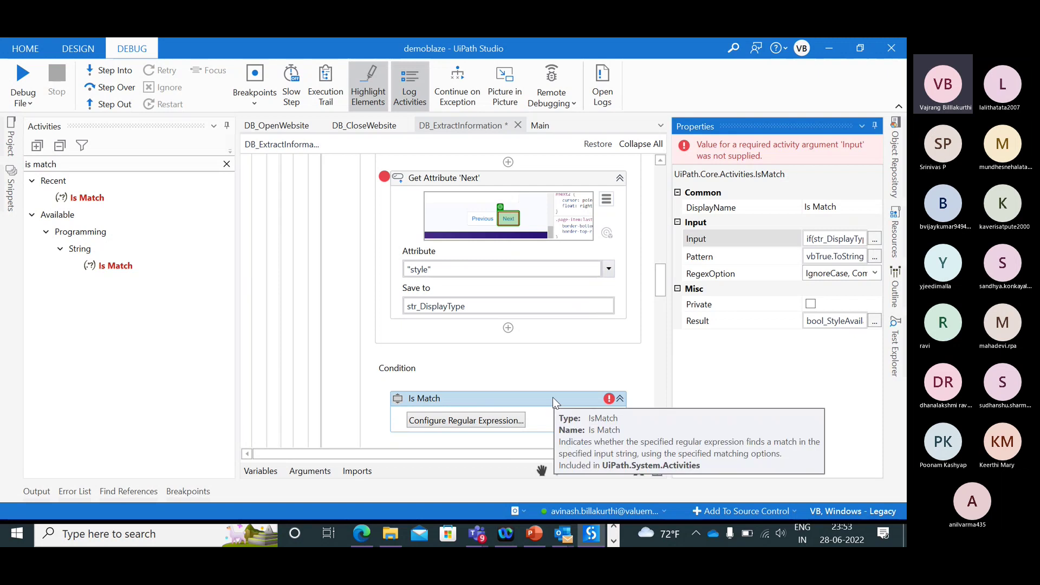
- Set the Retry Scope's NumberOfRetries to 3 and its RetryInterval to 00:00:03
{"action": "scroll", "coordinate": [596, 325], "scroll_direction": "up", "scroll_amount": 5}
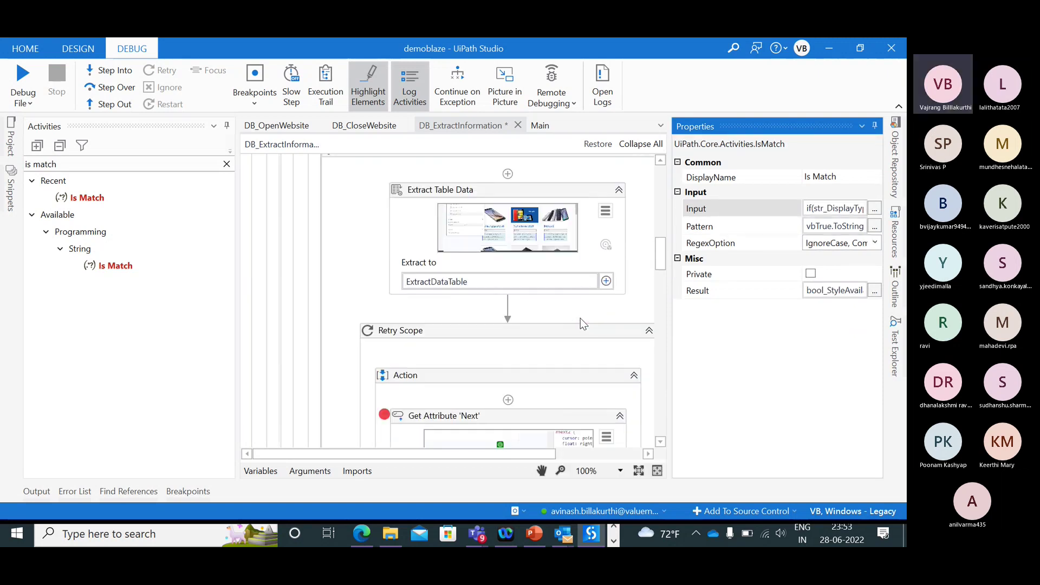
{"action": "left_click", "coordinate": [540, 339]}
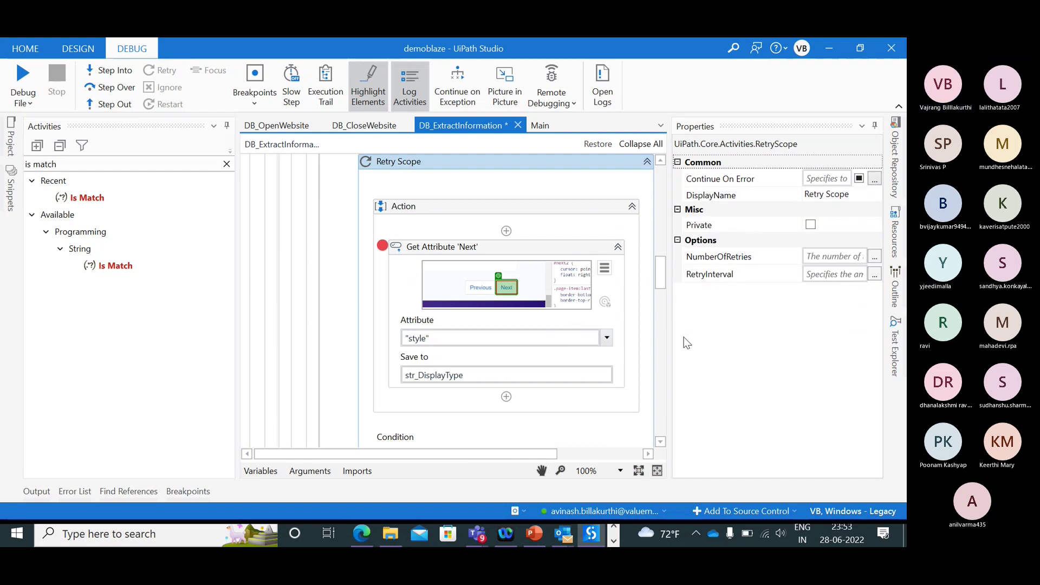
{"action": "left_click", "coordinate": [819, 259]}
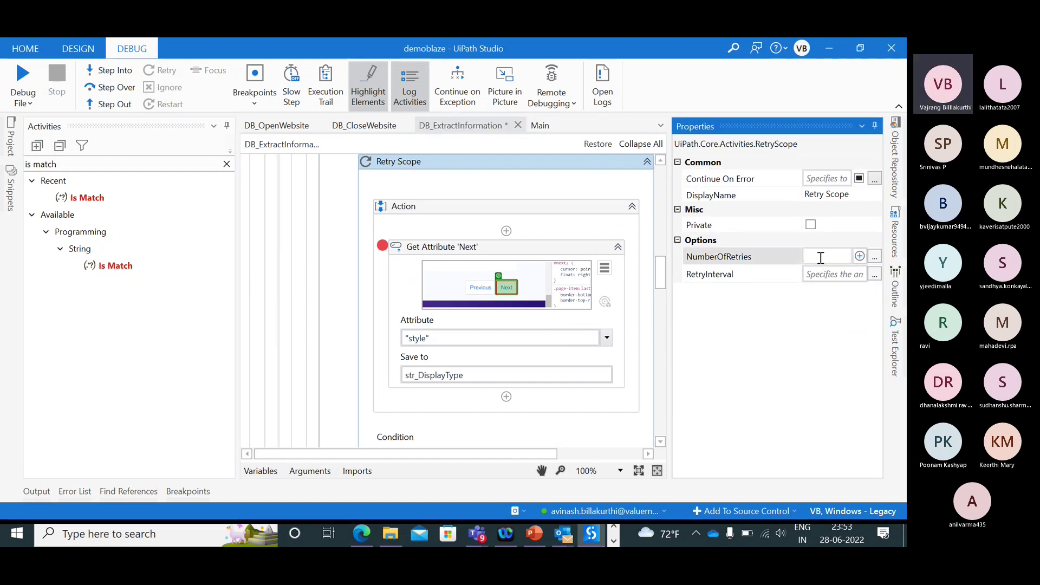
{"action": "type", "text": "3"}
{"action": "left_click", "coordinate": [766, 309]}
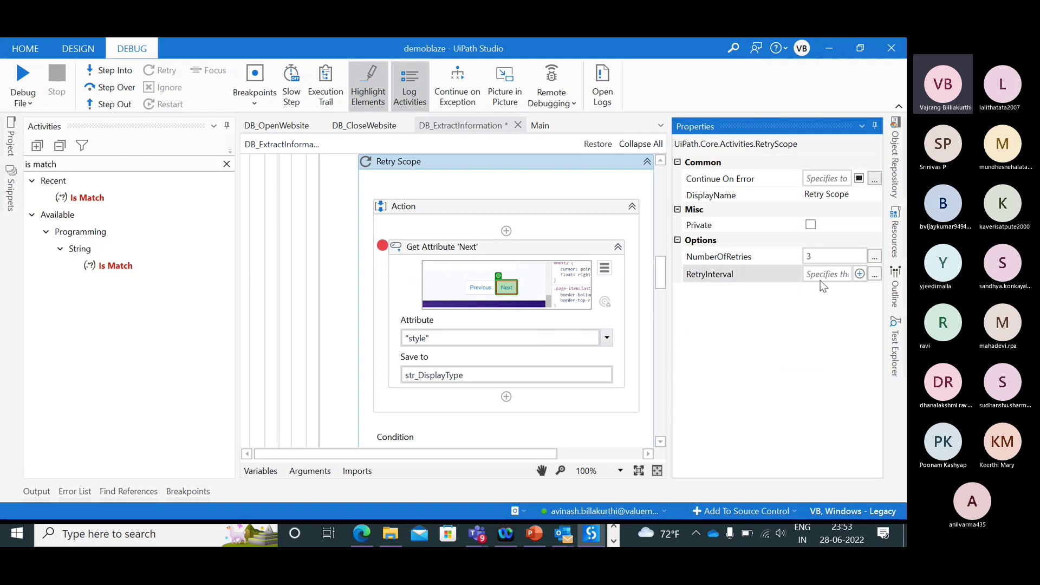
{"action": "left_click", "coordinate": [819, 278]}
{"action": "type", "text": "00:"}
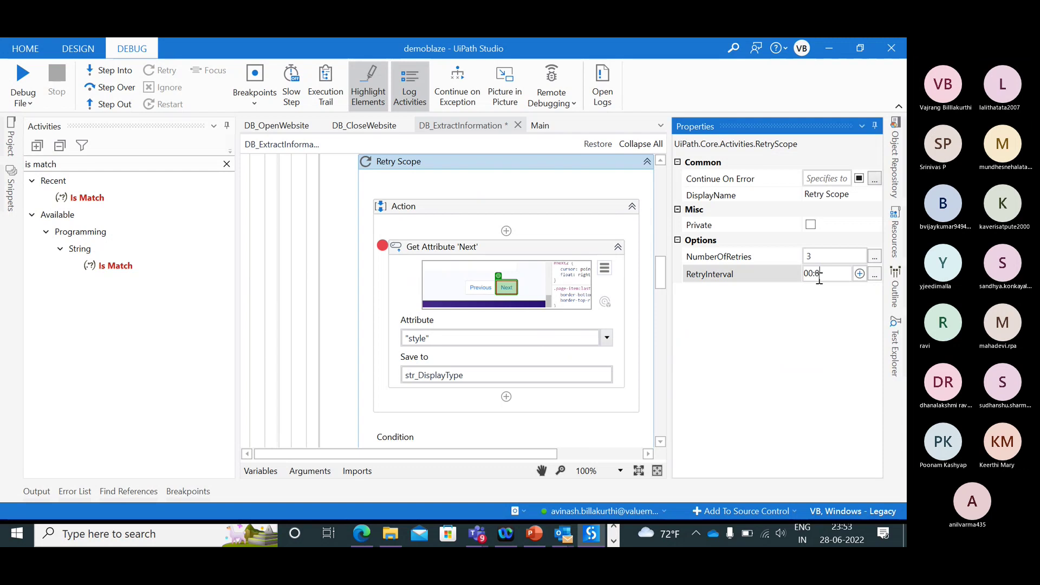
{"action": "type", "text": "00:03"}
{"action": "left_click", "coordinate": [799, 371]}
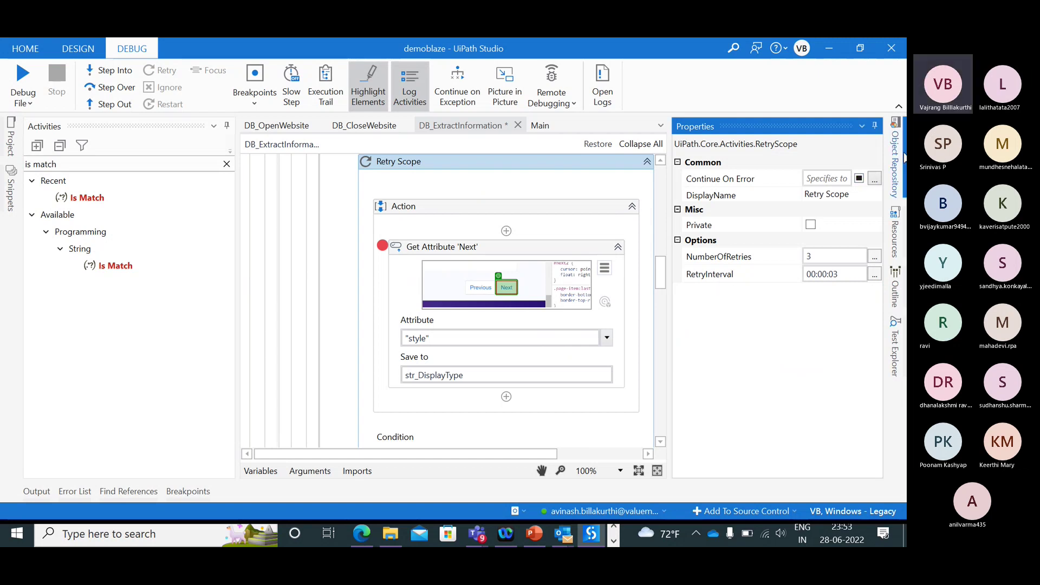
- Unpin the Properties pane to widen the workflow canvas and review the Retry Scope's Get Attribute 'Next' action and Is Match condition
{"action": "left_click", "coordinate": [874, 125]}
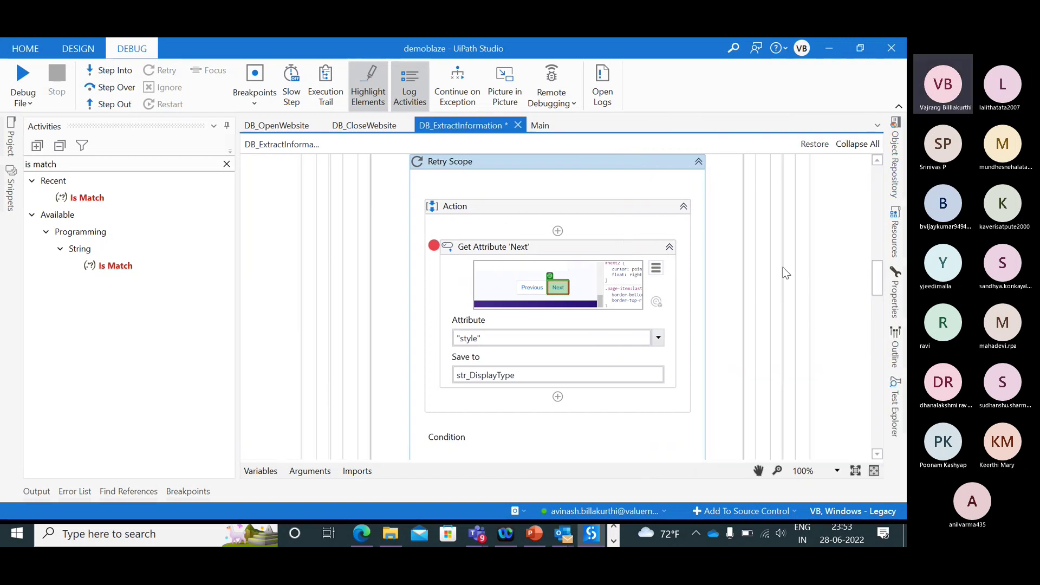
{"action": "left_click", "coordinate": [597, 247]}
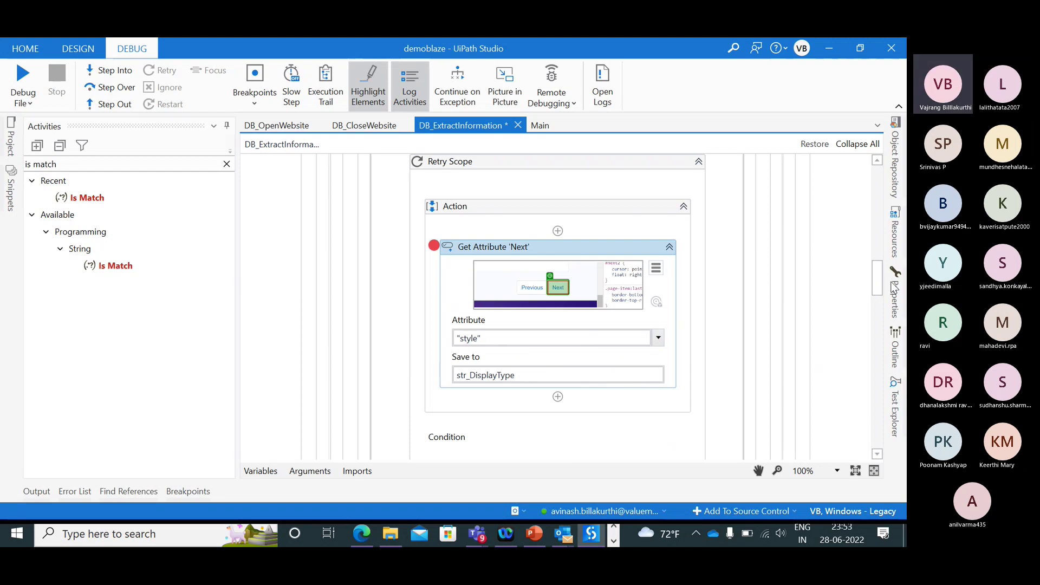
{"action": "scroll", "coordinate": [879, 295], "scroll_direction": "down", "scroll_amount": 1}
{"action": "scroll", "coordinate": [879, 295], "scroll_direction": "down", "scroll_amount": 3}
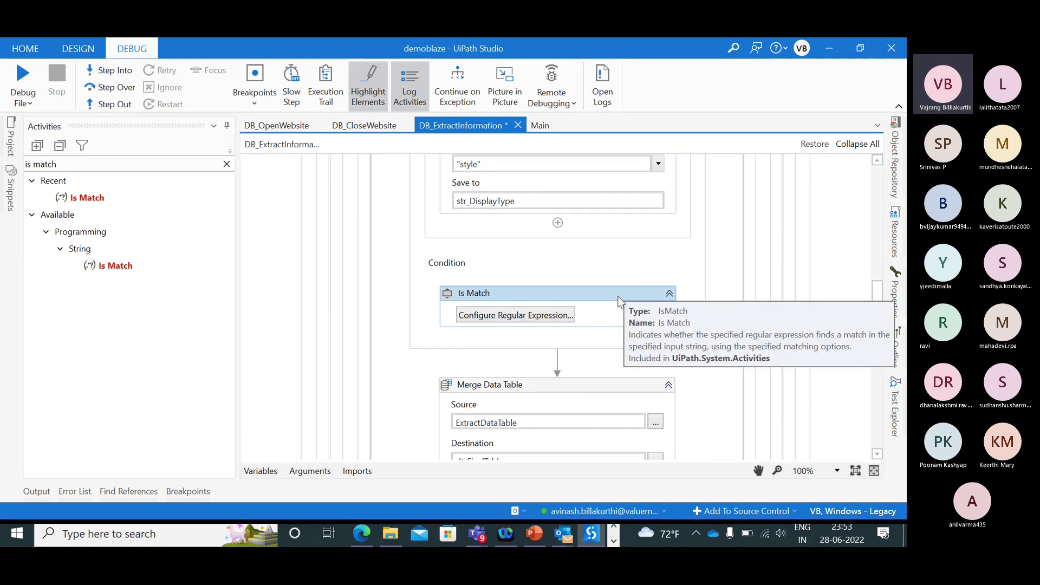
{"action": "left_click_drag", "start_coordinate": [880, 296], "coordinate": [876, 276]}
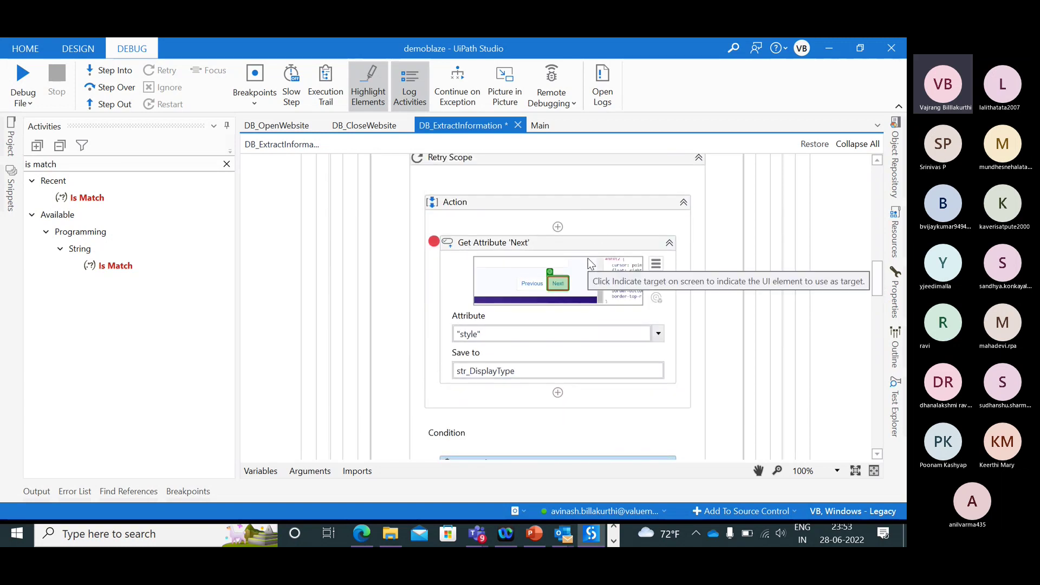
- Save DB_ExtractInformation, debug the file to the Get Attribute 'Next' breakpoint, and check the store page in Edge before returning to UiPath Studio
{"action": "key", "text": "ctrl+s"}
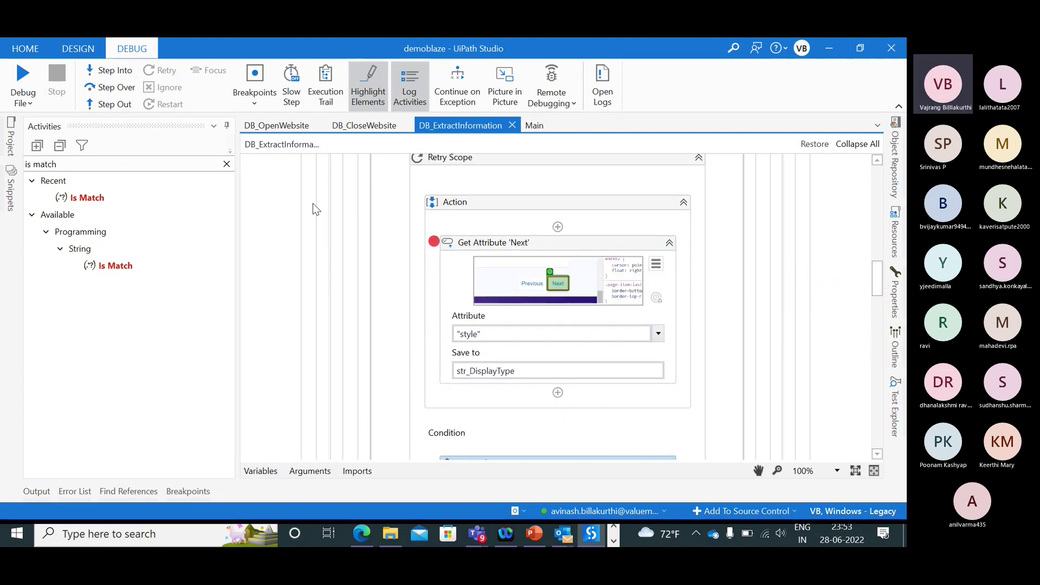
{"action": "left_click", "coordinate": [23, 81]}
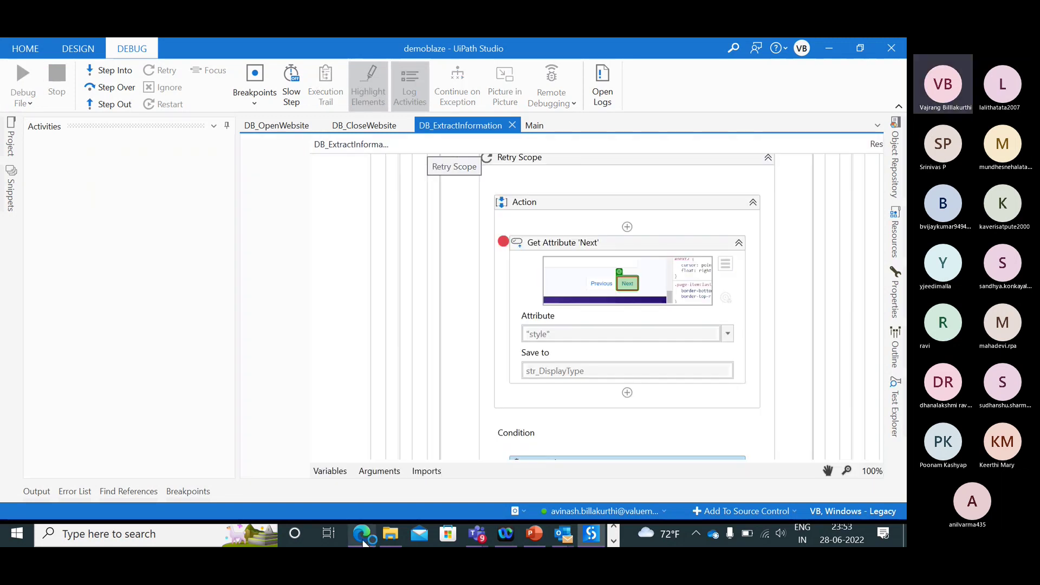
{"action": "left_click", "coordinate": [364, 535]}
{"action": "scroll", "coordinate": [567, 385], "scroll_direction": "down", "scroll_amount": 15}
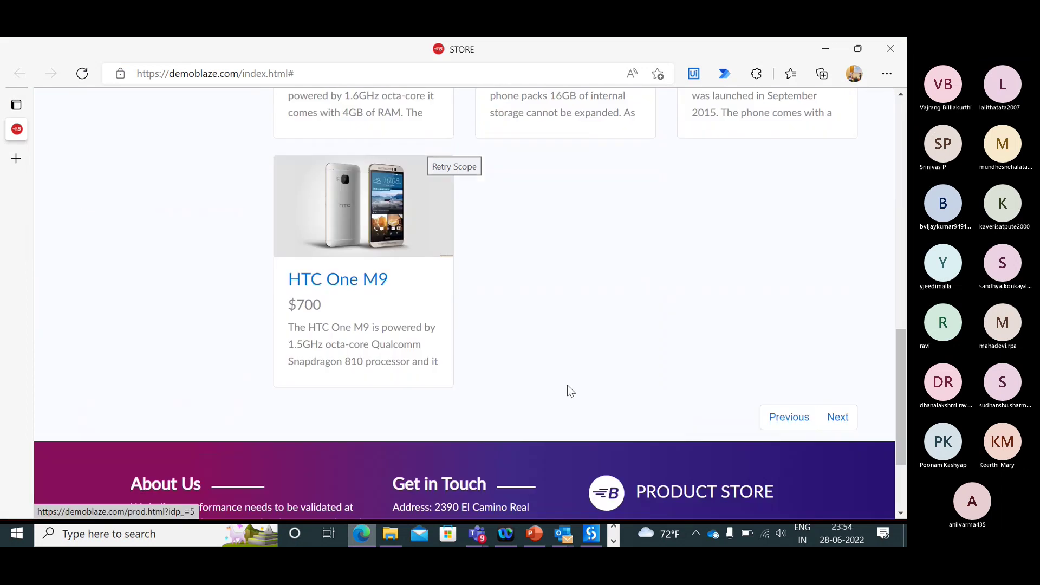
{"action": "scroll", "coordinate": [571, 434], "scroll_direction": "up", "scroll_amount": 6}
{"action": "scroll", "coordinate": [572, 434], "scroll_direction": "up", "scroll_amount": 8}
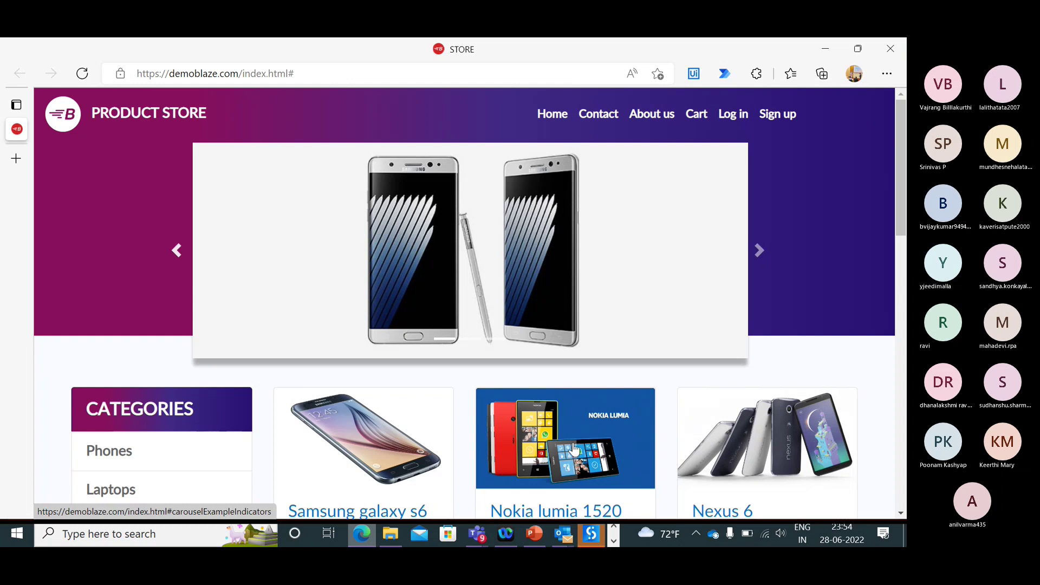
{"action": "left_click", "coordinate": [593, 536]}
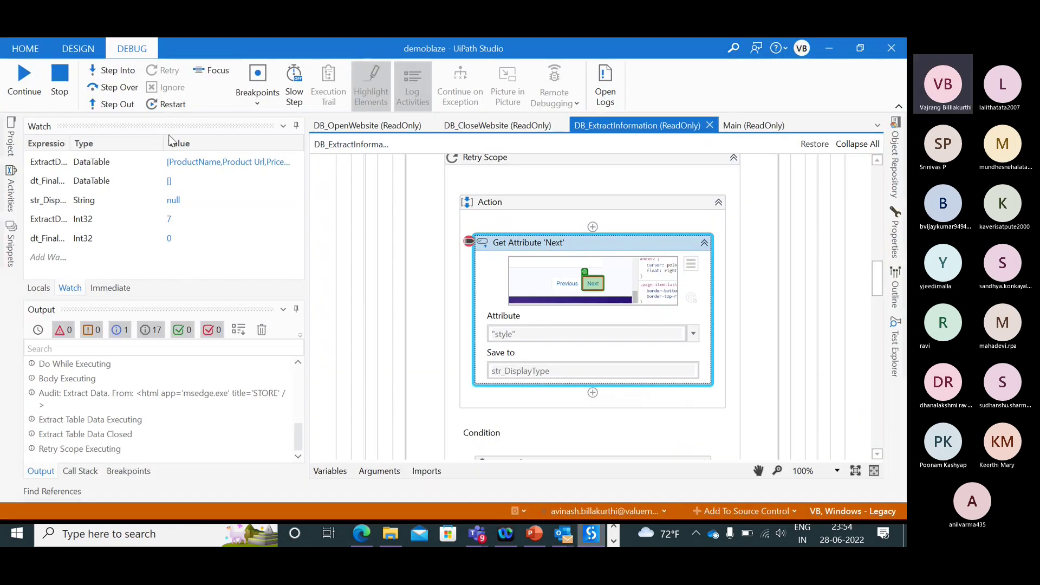
- Step into Get Attribute 'Next' and the Is Match condition over repeated Retry Scope attempts, watching str_DisplayType
{"action": "left_click", "coordinate": [111, 71]}
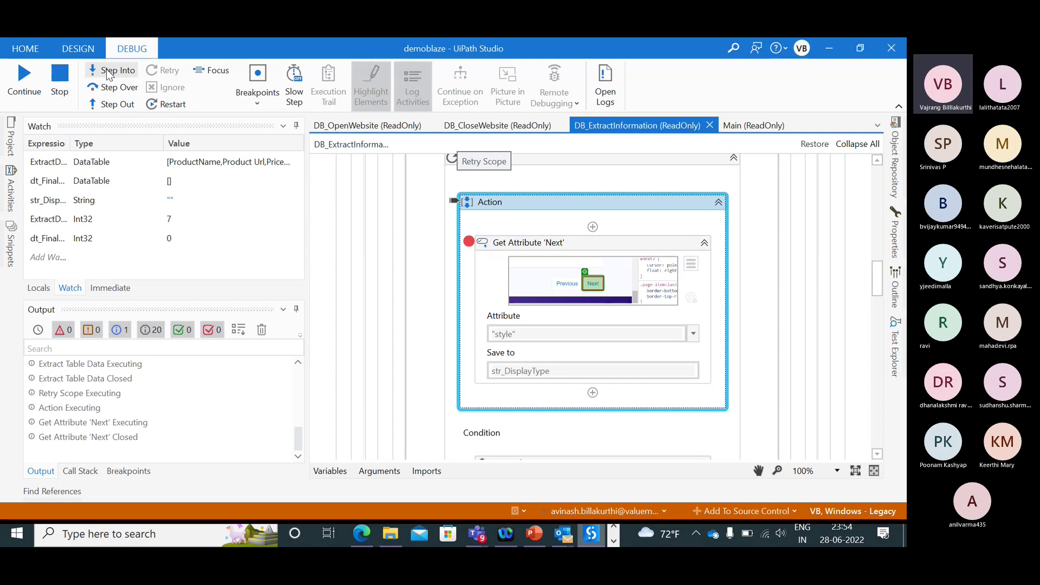
{"action": "left_click", "coordinate": [111, 71]}
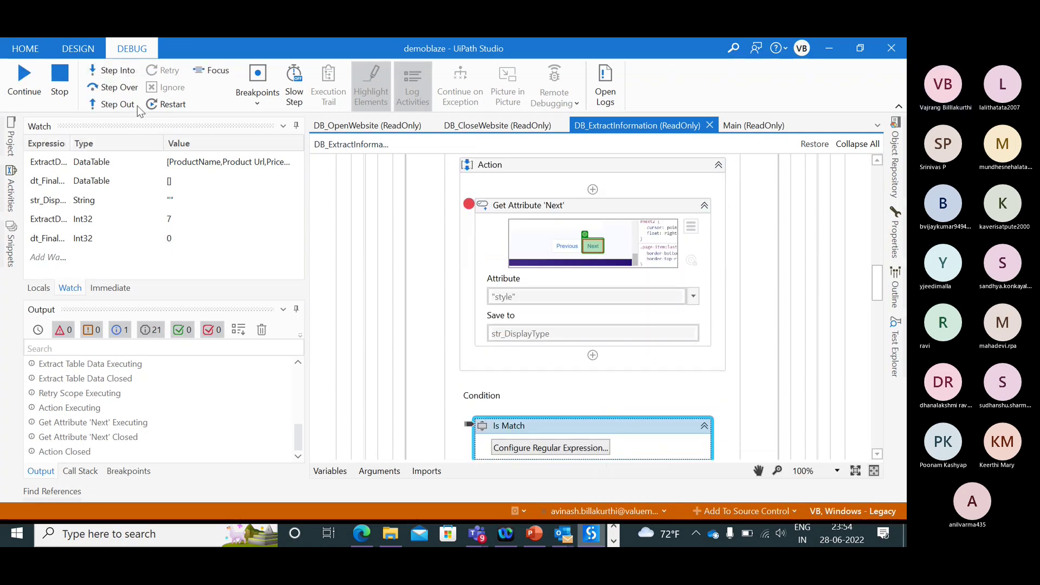
{"action": "left_click", "coordinate": [117, 74]}
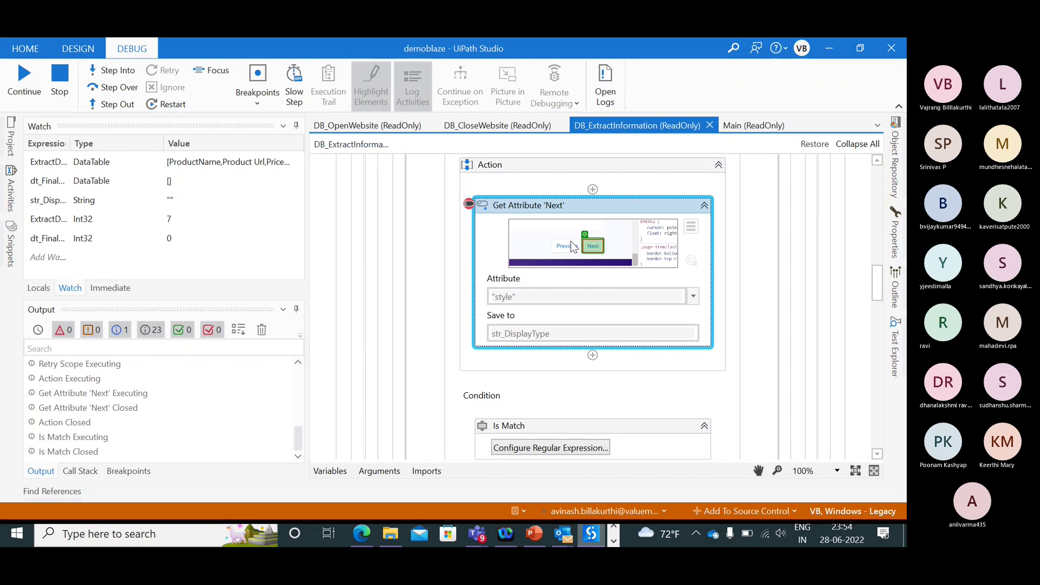
{"action": "left_click", "coordinate": [114, 70]}
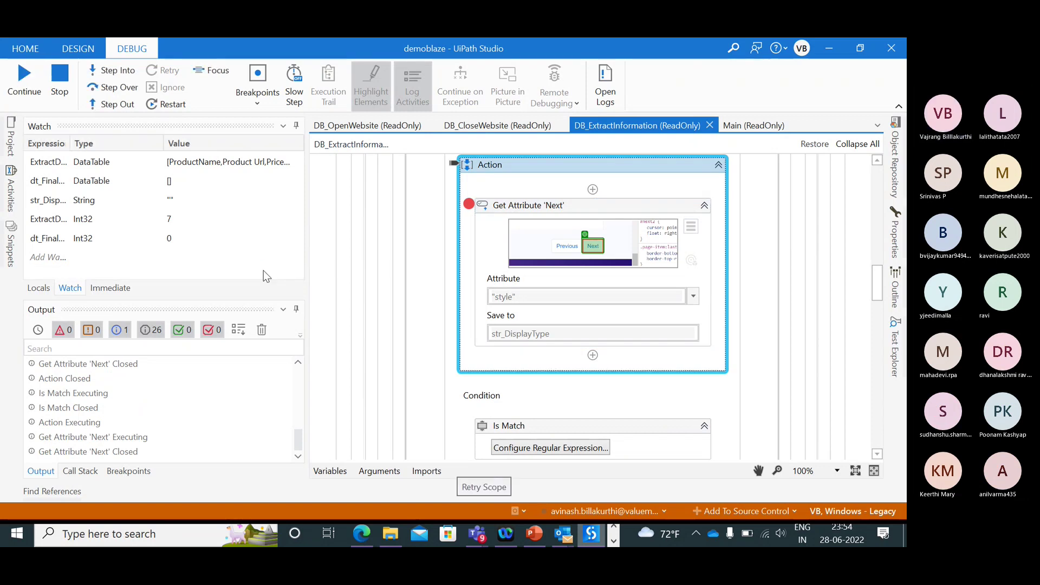
{"action": "left_click", "coordinate": [104, 72]}
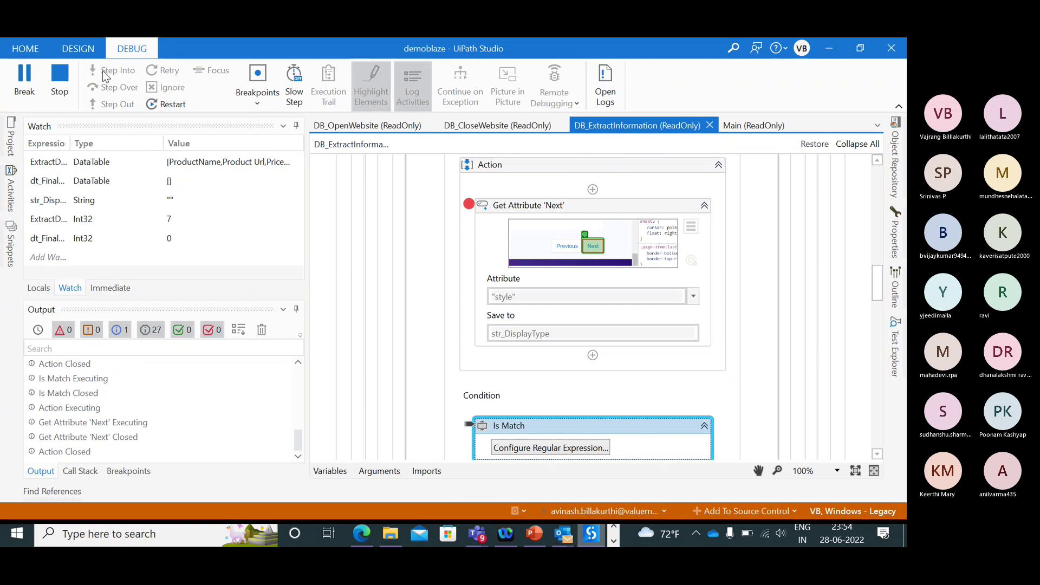
{"action": "left_click", "coordinate": [102, 70]}
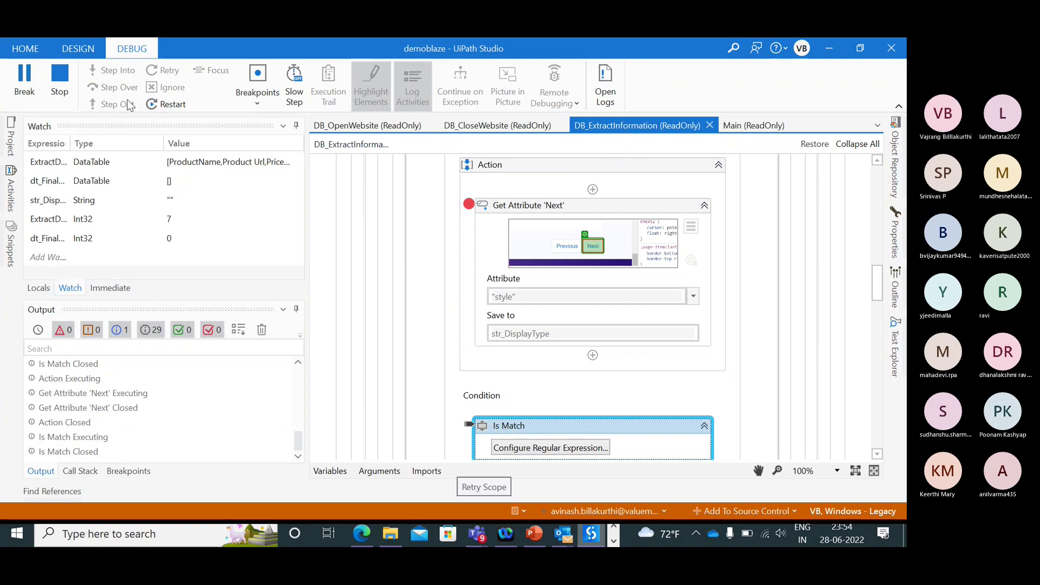
- Check the Next button on the store page in Edge, step through another retry in UiPath Studio and stop debugging
{"action": "left_click", "coordinate": [362, 535]}
{"action": "scroll", "coordinate": [602, 451], "scroll_direction": "down", "scroll_amount": 15}
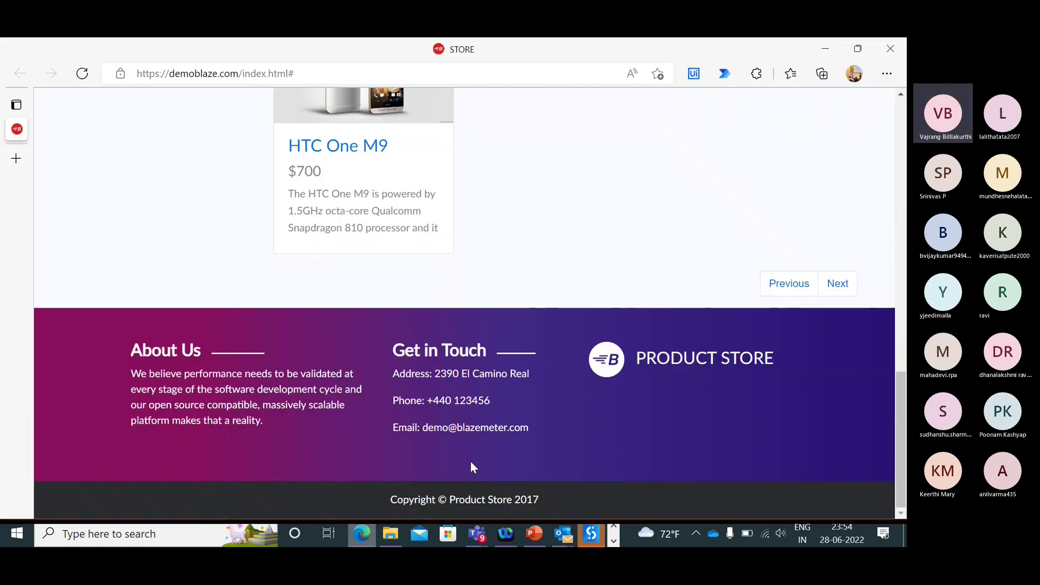
{"action": "key", "text": "alt+Tab"}
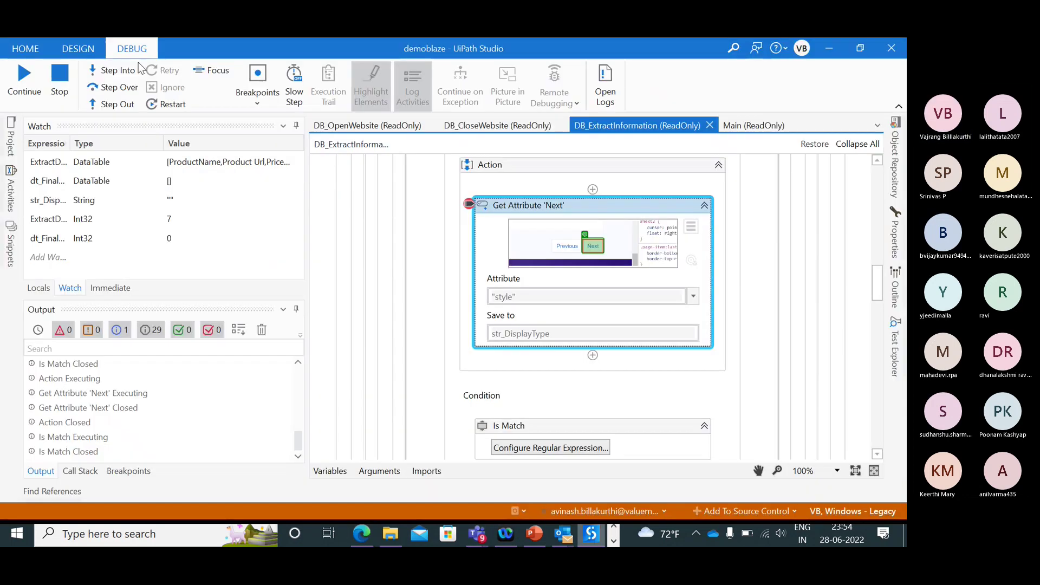
{"action": "left_click", "coordinate": [138, 68]}
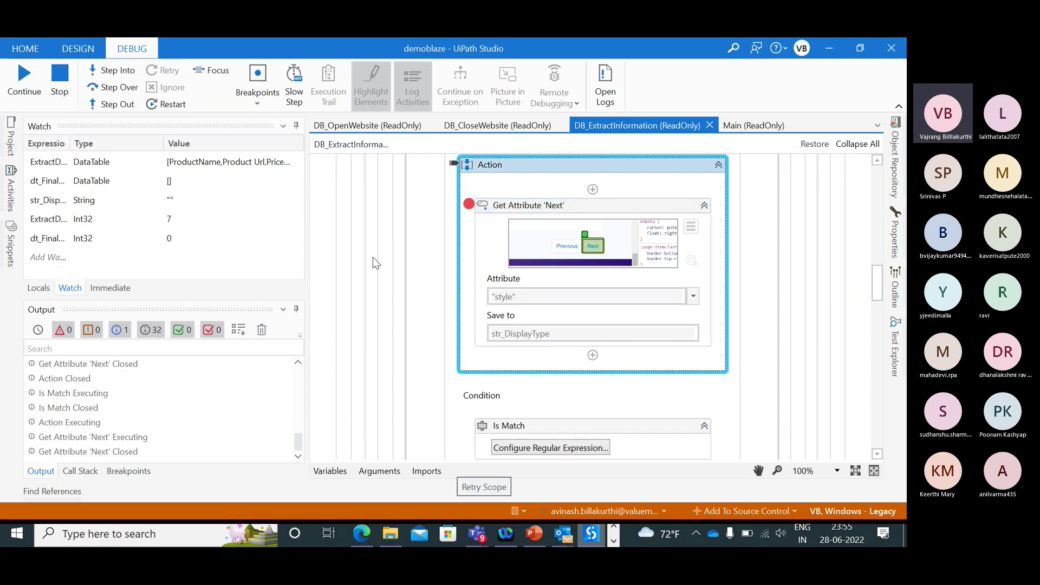
{"action": "left_click", "coordinate": [124, 72]}
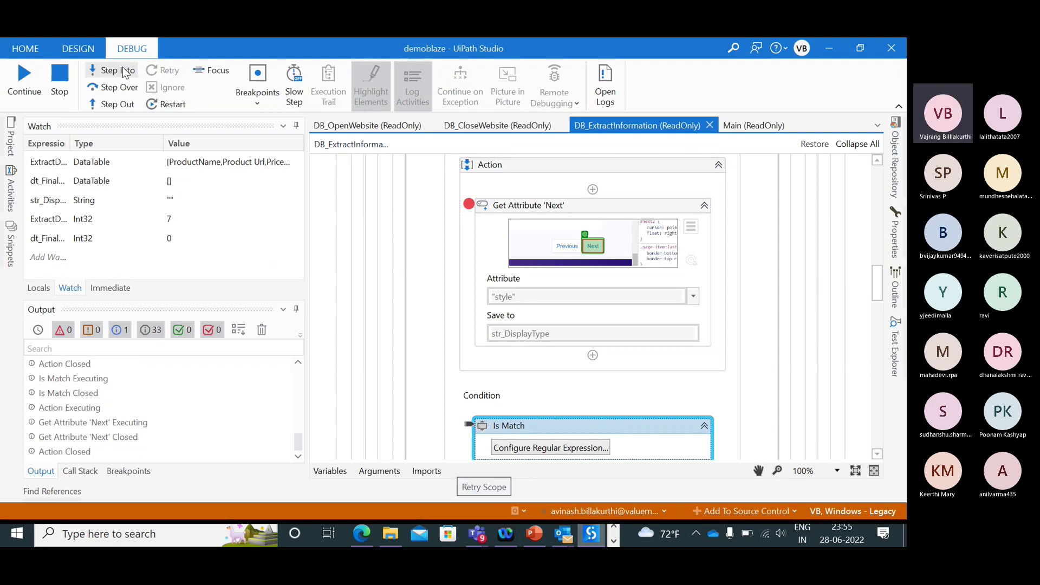
{"action": "left_click", "coordinate": [60, 87]}
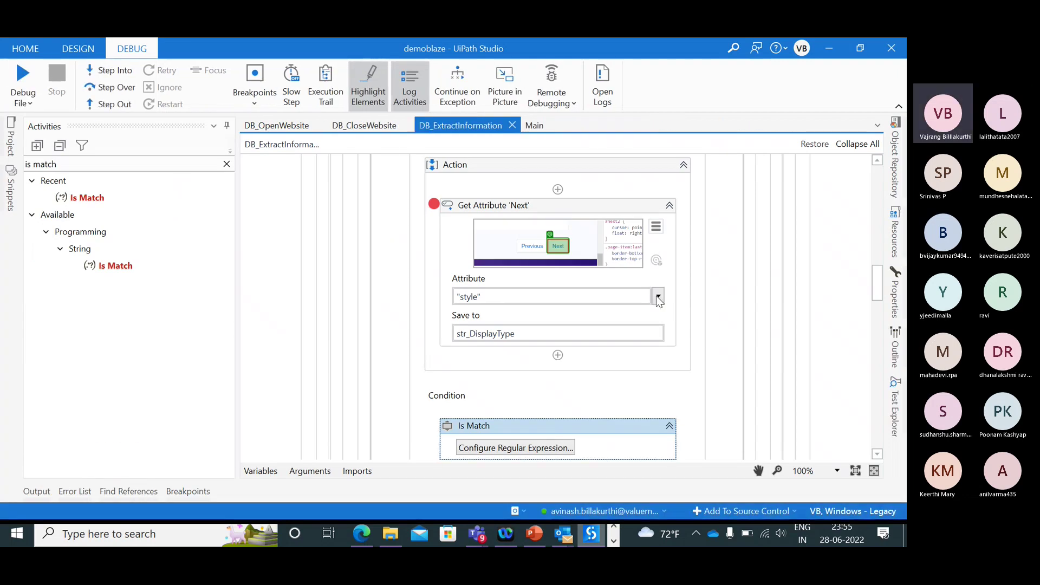
- Set the attribute read by Get Attribute 'Next' to "innerhtml"
{"action": "left_click", "coordinate": [658, 297]}
{"action": "scroll", "coordinate": [649, 371], "scroll_direction": "down", "scroll_amount": 3}
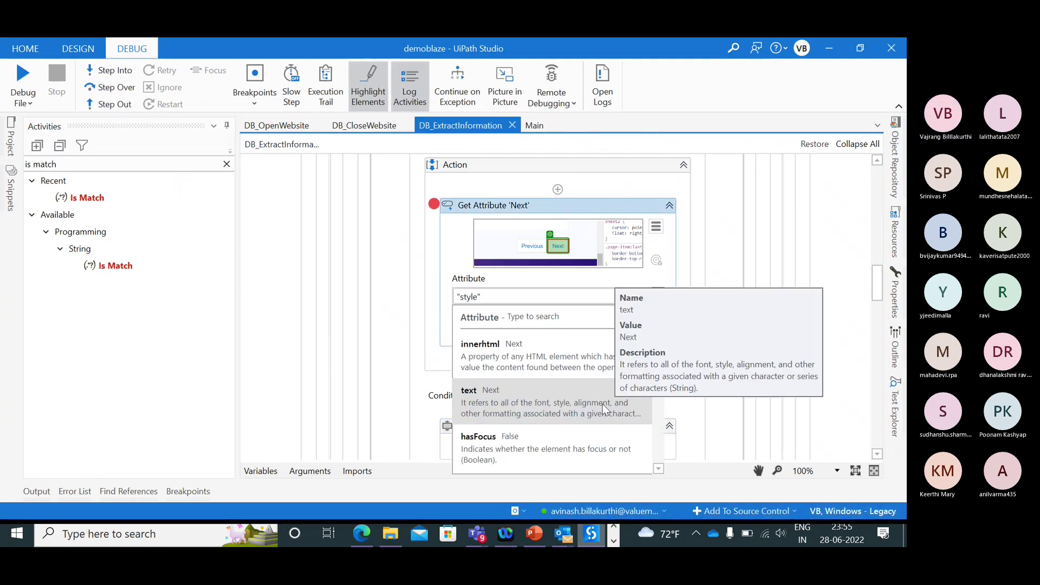
{"action": "left_click", "coordinate": [590, 345]}
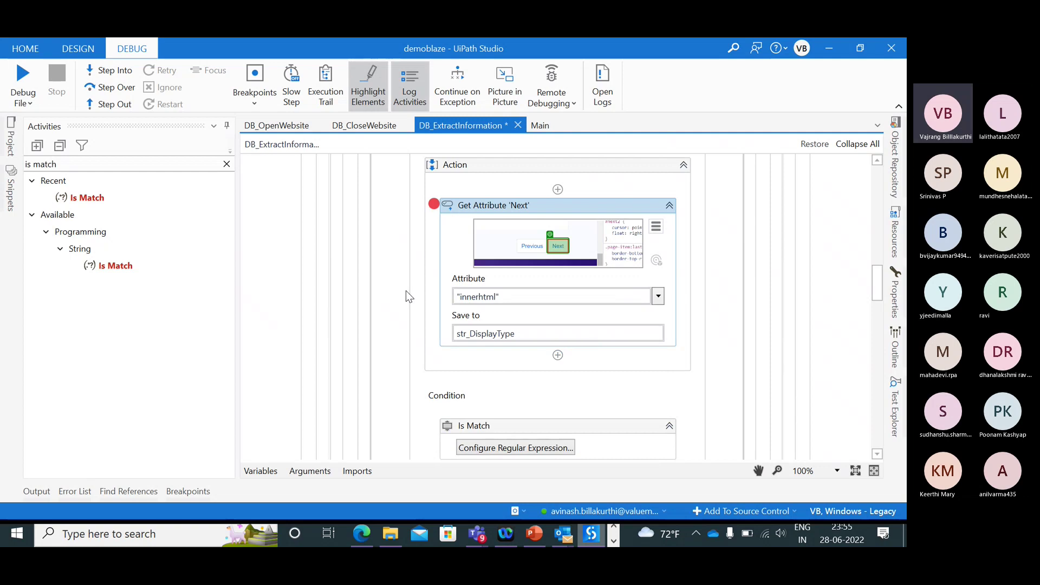
- Debug the file again to the Get Attribute 'Next' breakpoint, watching the store page in Edge before returning to UiPath Studio
{"action": "left_click", "coordinate": [24, 81]}
{"action": "left_click", "coordinate": [364, 536]}
{"action": "scroll", "coordinate": [466, 307], "scroll_direction": "up", "scroll_amount": 3}
{"action": "scroll", "coordinate": [458, 352], "scroll_direction": "up", "scroll_amount": 10}
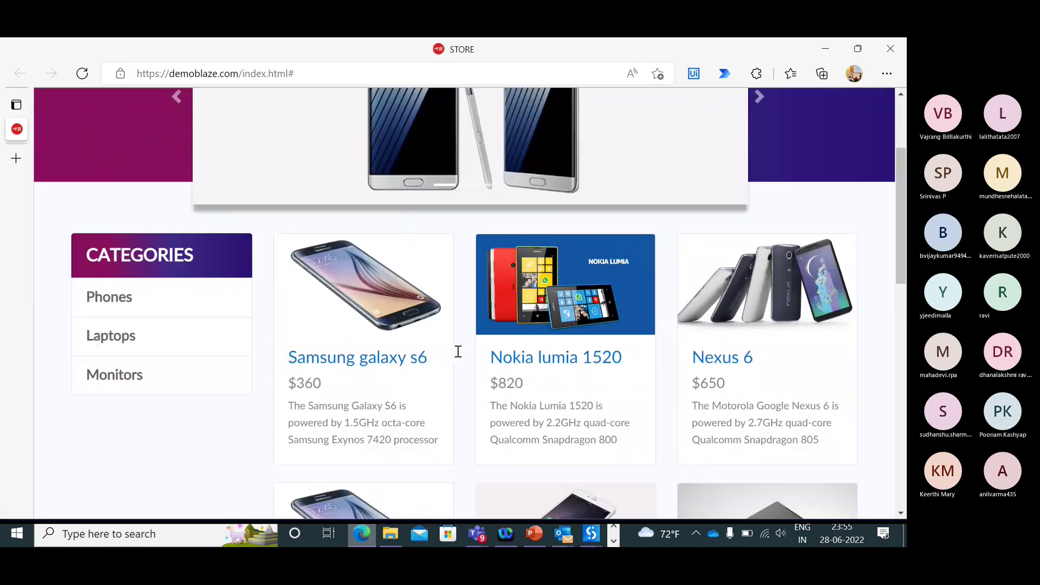
{"action": "scroll", "coordinate": [458, 353], "scroll_direction": "down", "scroll_amount": 9}
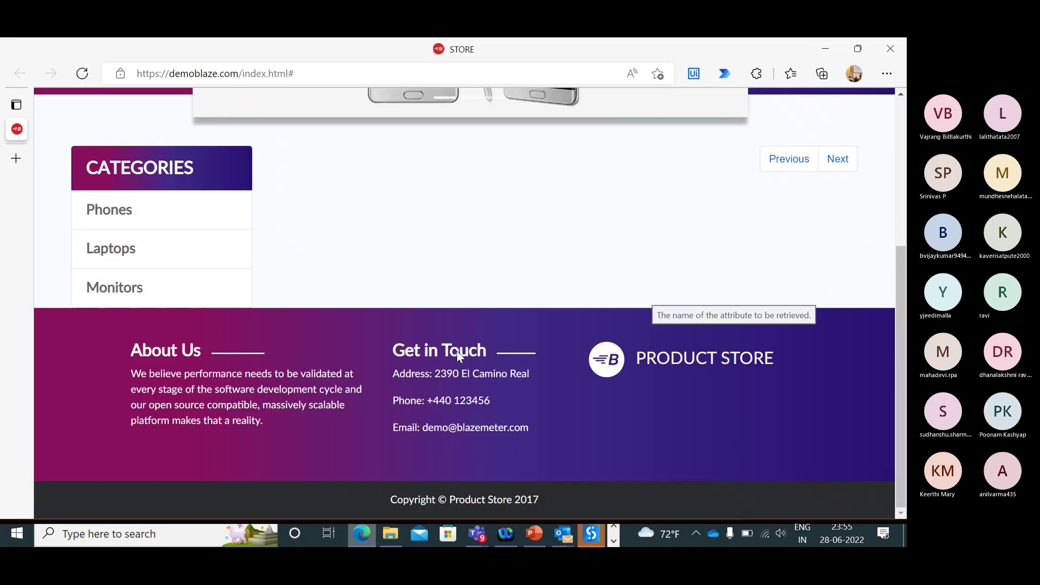
{"action": "scroll", "coordinate": [457, 352], "scroll_direction": "up", "scroll_amount": 5}
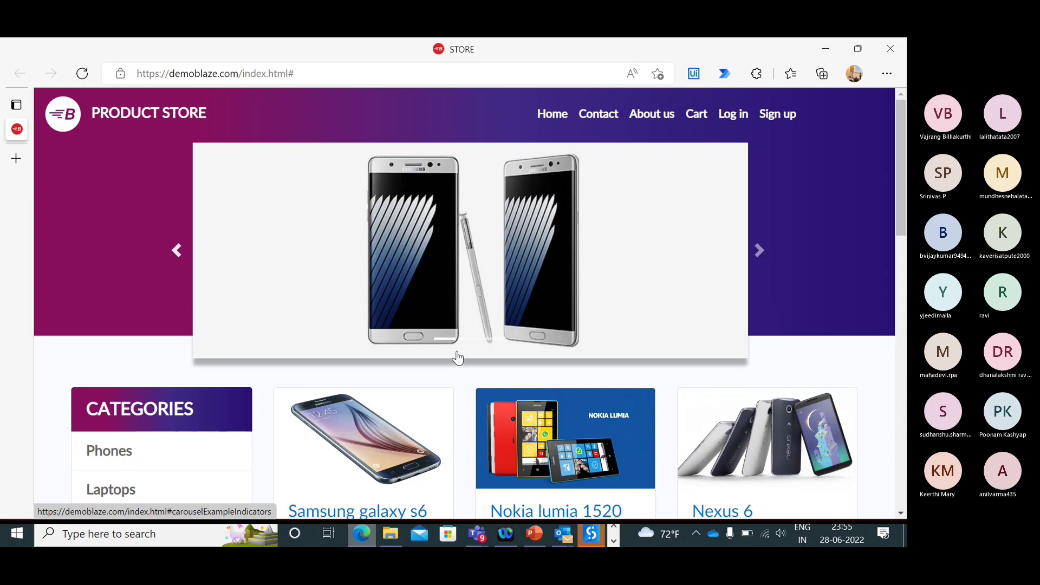
{"action": "scroll", "coordinate": [458, 357], "scroll_direction": "down", "scroll_amount": 15}
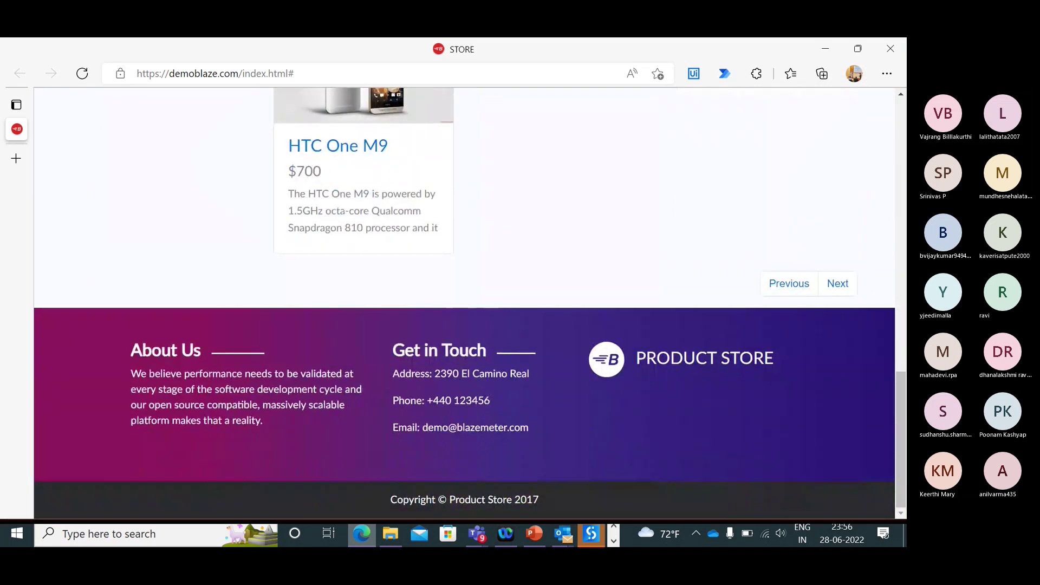
{"action": "left_click", "coordinate": [592, 537]}
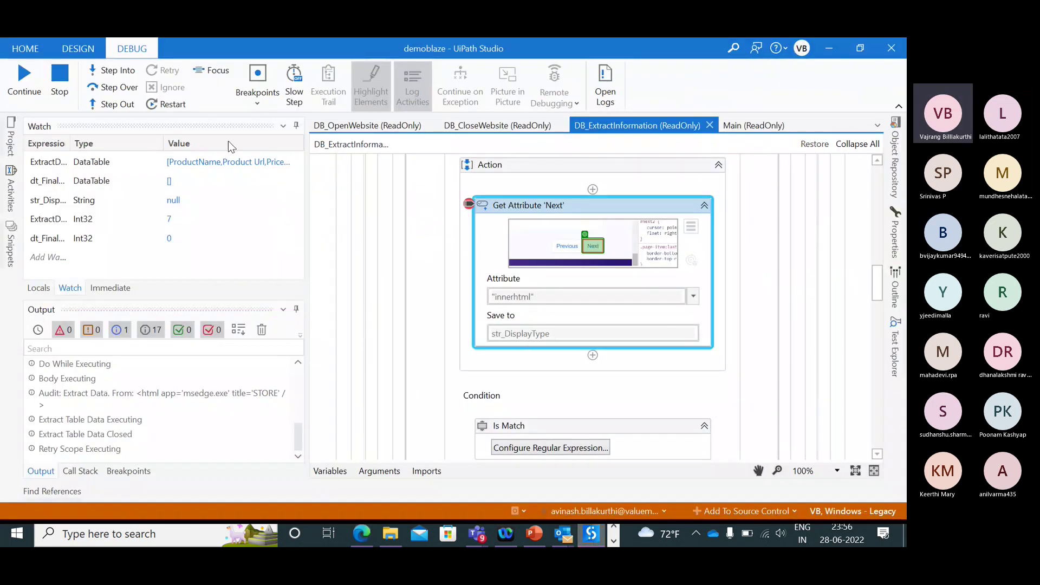
- Step past Get Attribute 'Next' and inspect the full value of str_DisplayType in the watch list
{"action": "left_click", "coordinate": [117, 73]}
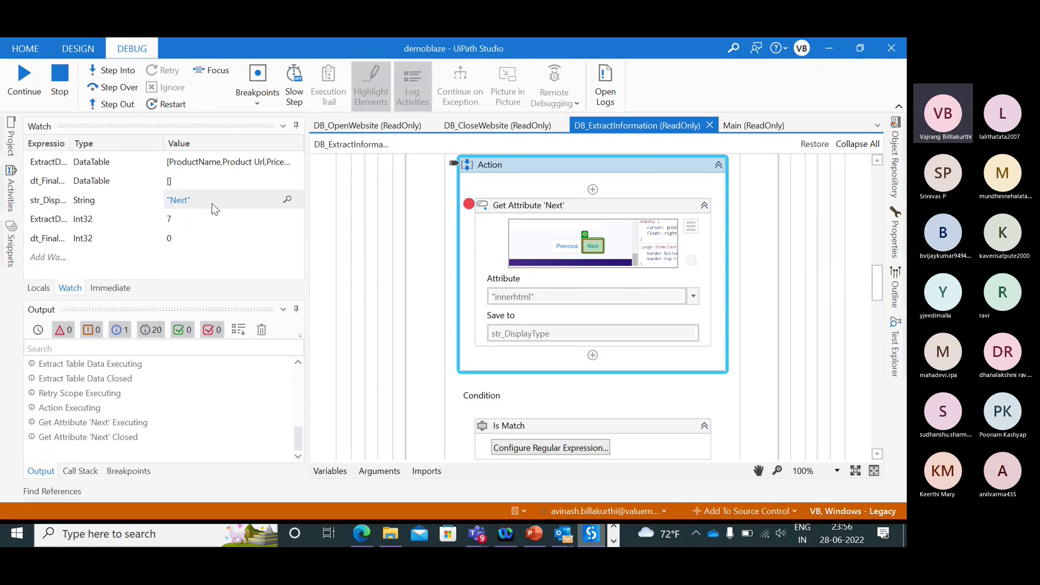
{"action": "left_click", "coordinate": [288, 201]}
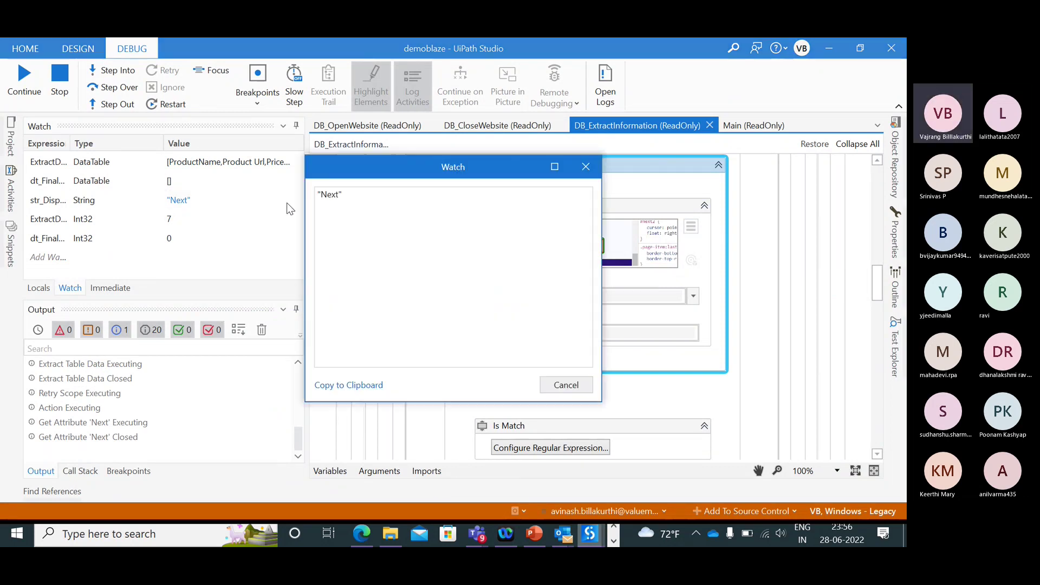
{"action": "left_click", "coordinate": [586, 166]}
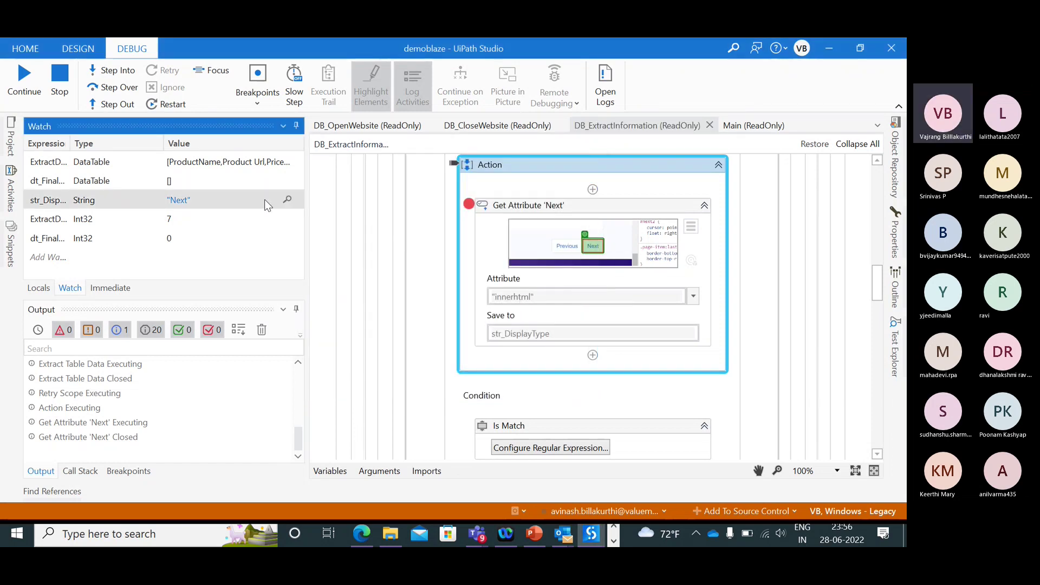
- Step through the remaining Do While body and its loop condition, then execute Write Range to Data.xlsx
{"action": "left_click", "coordinate": [112, 75]}
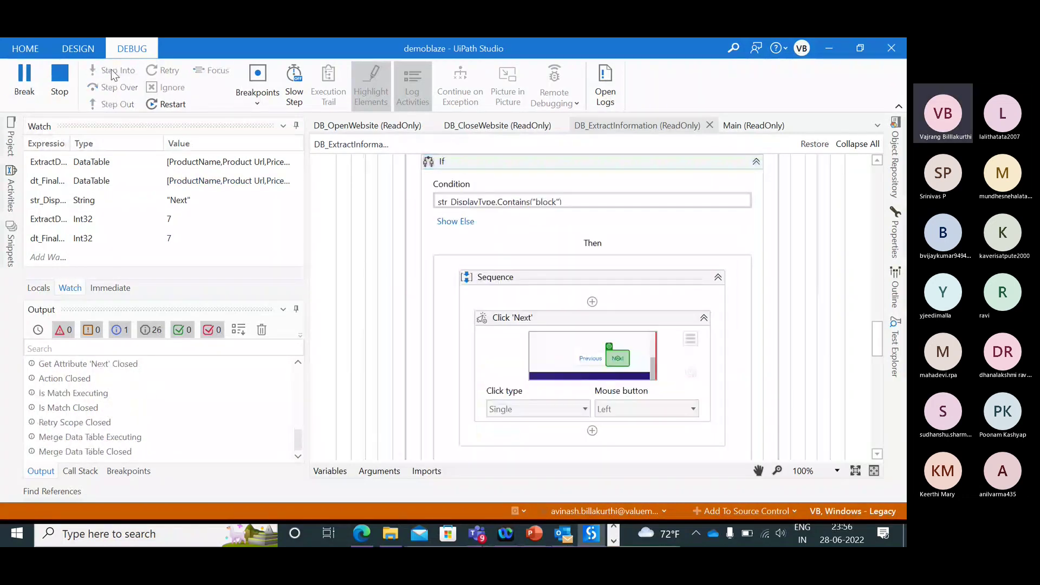
{"action": "left_click", "coordinate": [112, 75]}
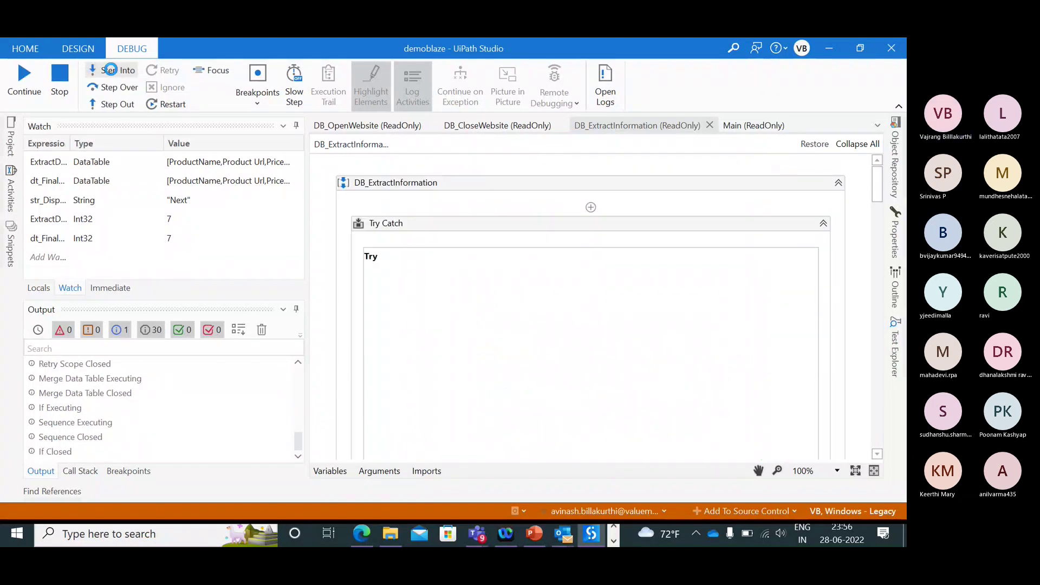
{"action": "left_click", "coordinate": [110, 69]}
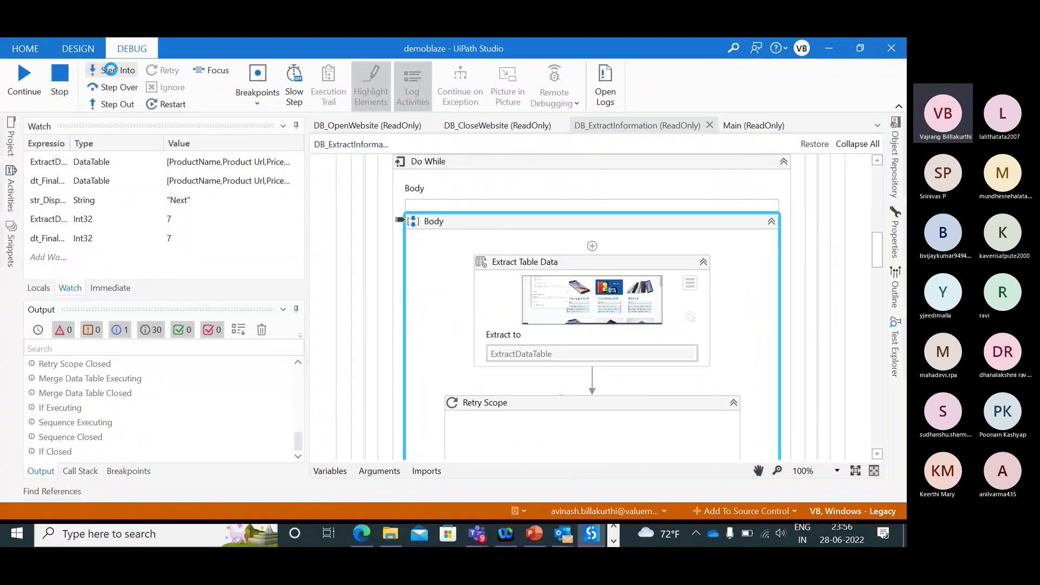
{"action": "left_click", "coordinate": [111, 72]}
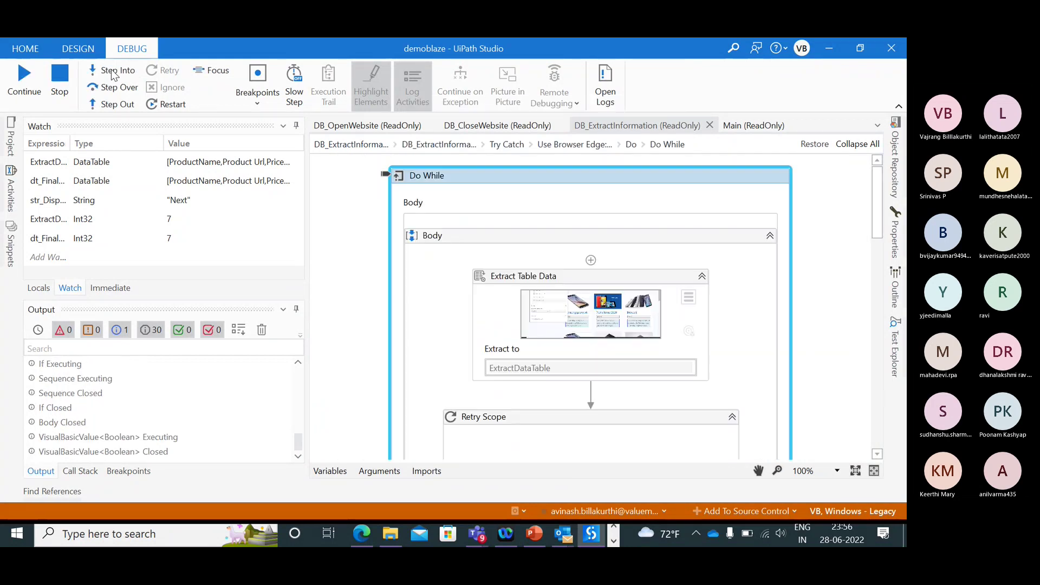
{"action": "left_click", "coordinate": [112, 73]}
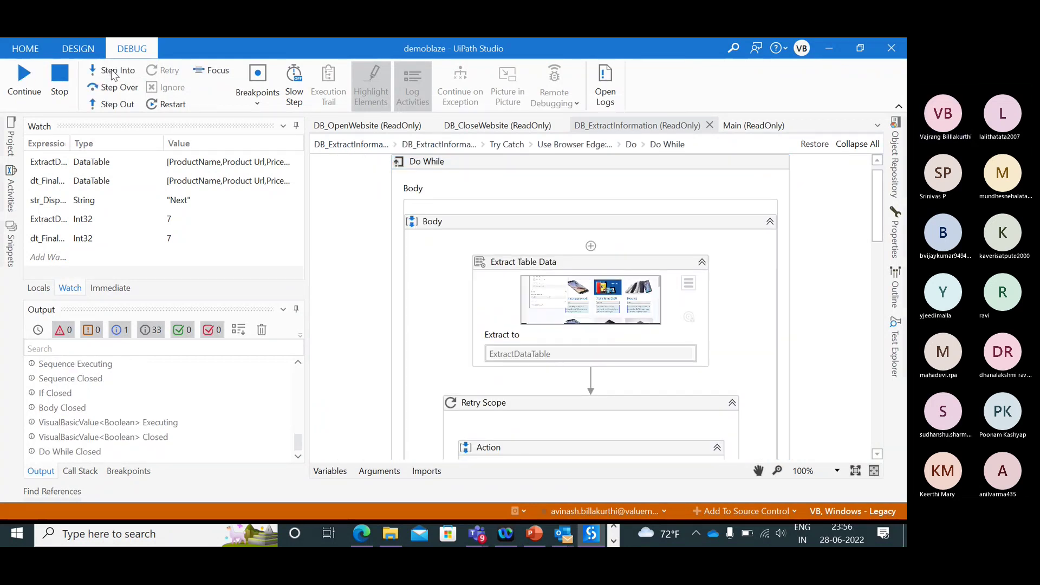
{"action": "left_click", "coordinate": [111, 71]}
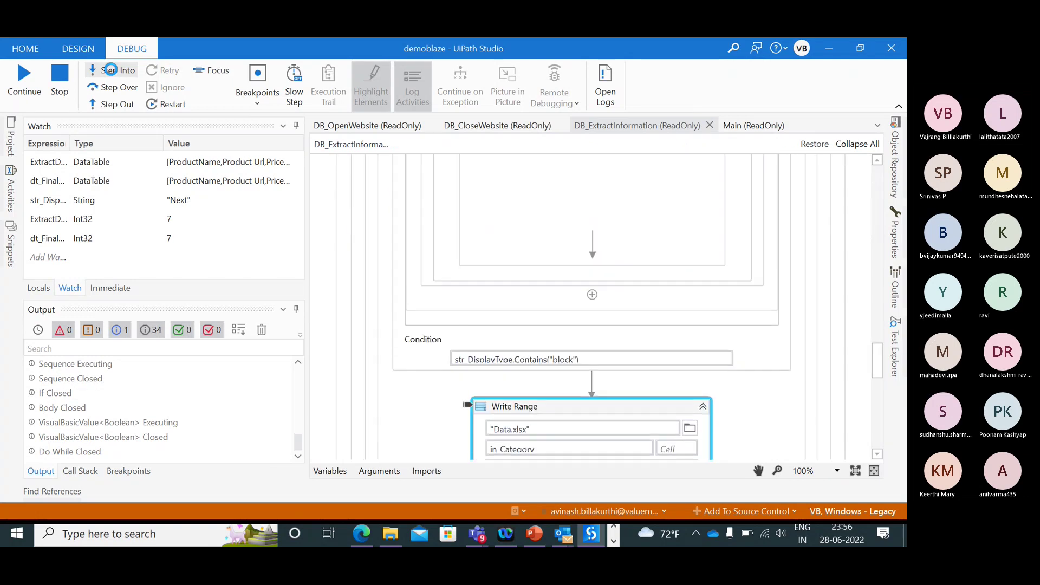
{"action": "left_click", "coordinate": [110, 70]}
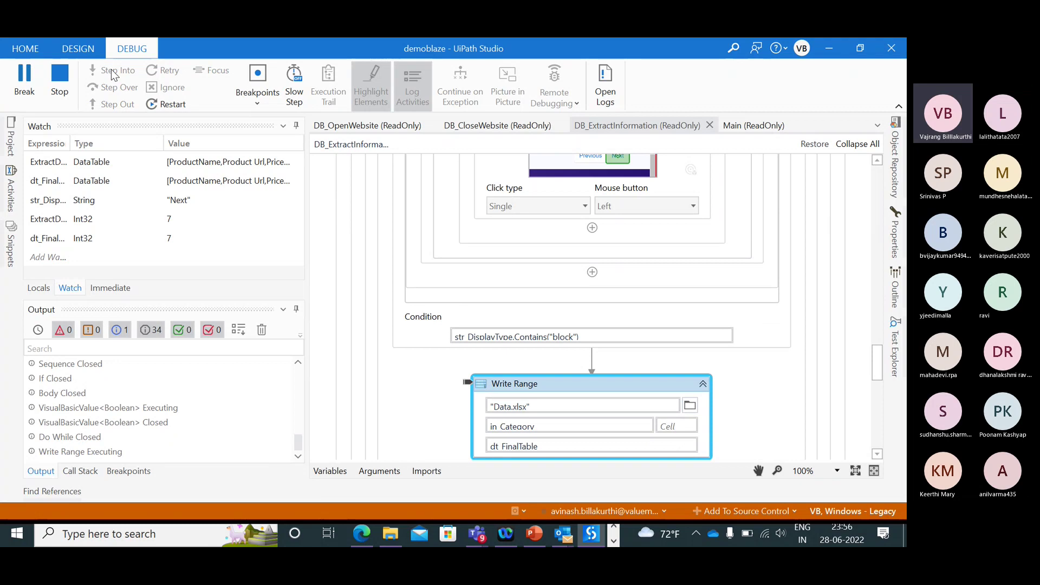
- Switch to the store page in Edge and move manually to the next page of products
{"action": "left_click", "coordinate": [365, 533]}
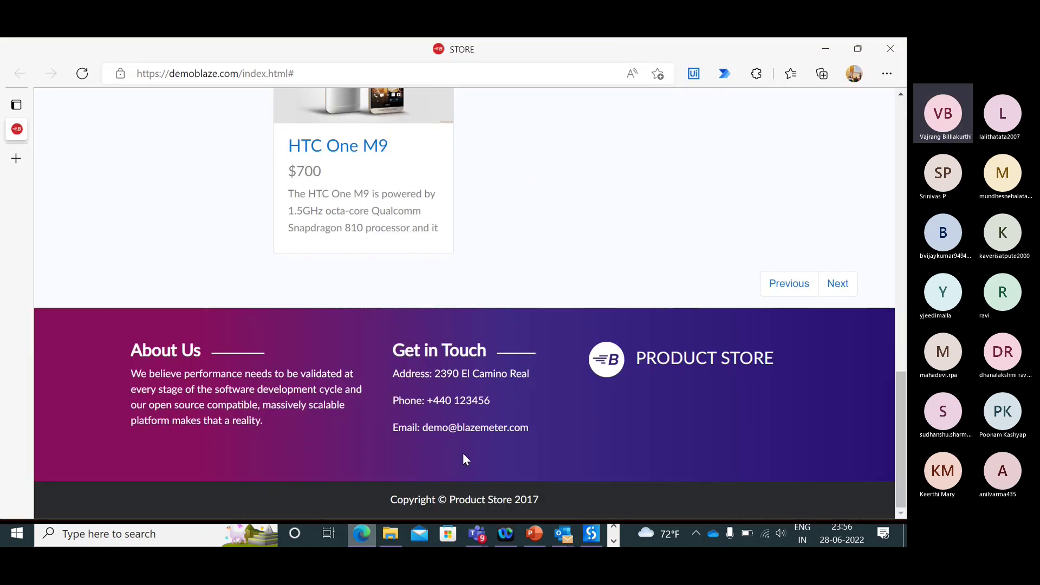
{"action": "left_click", "coordinate": [835, 291]}
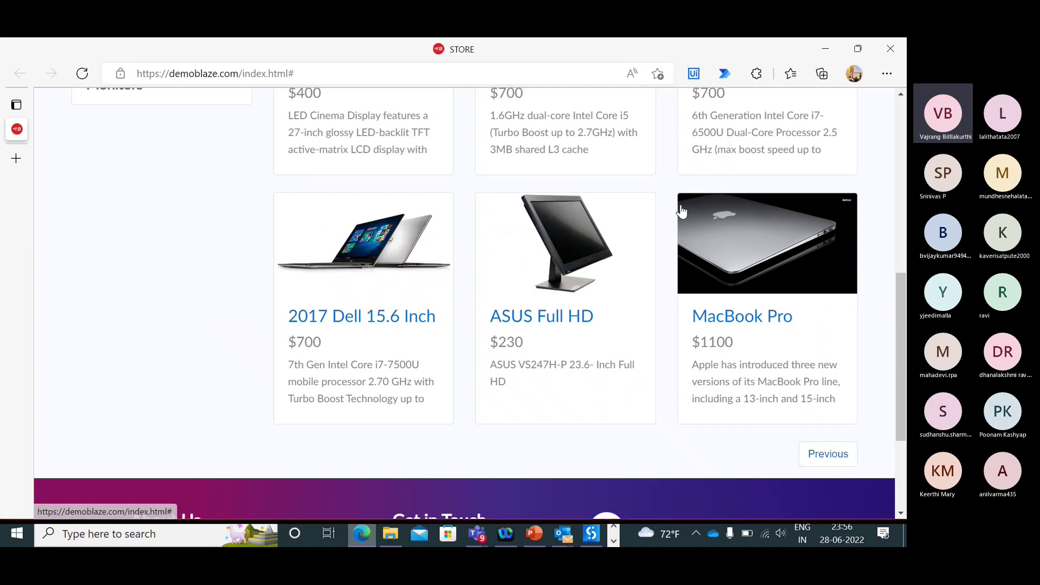
- Return from the store page to UiPath Studio and stop the debug run
{"action": "left_click", "coordinate": [825, 49]}
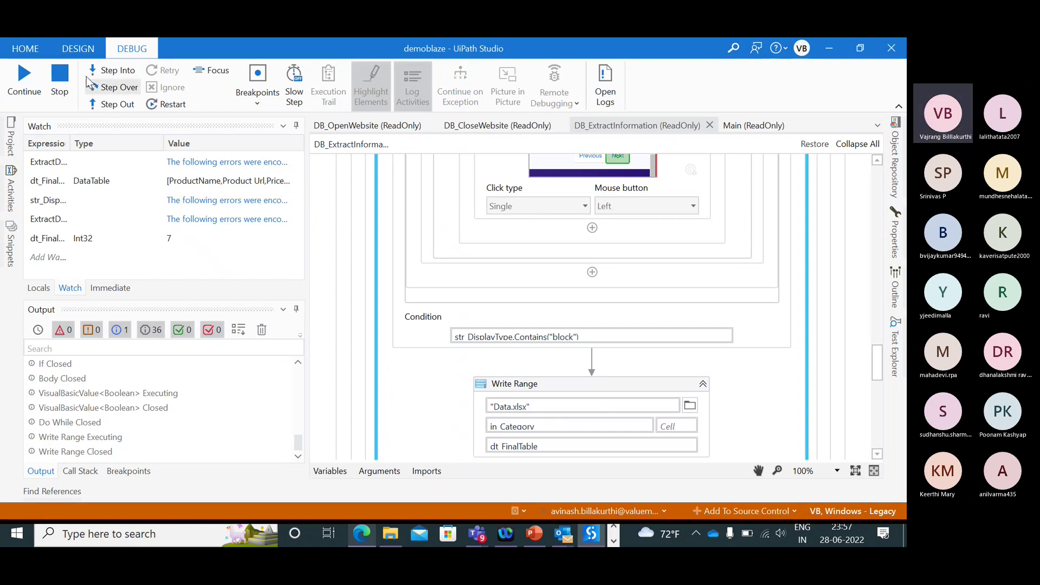
{"action": "left_click", "coordinate": [61, 81]}
{"action": "left_click", "coordinate": [395, 379]}
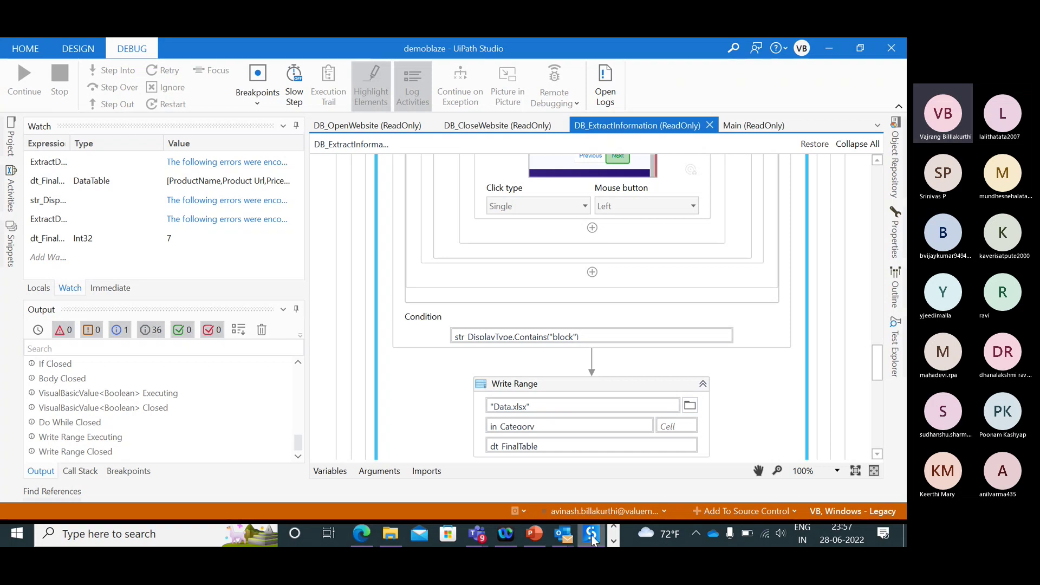
- Switch to UI Explorer and indicate the Previous button on the store page as the target element
{"action": "scroll", "coordinate": [415, 536], "scroll_direction": "down", "scroll_amount": 1}
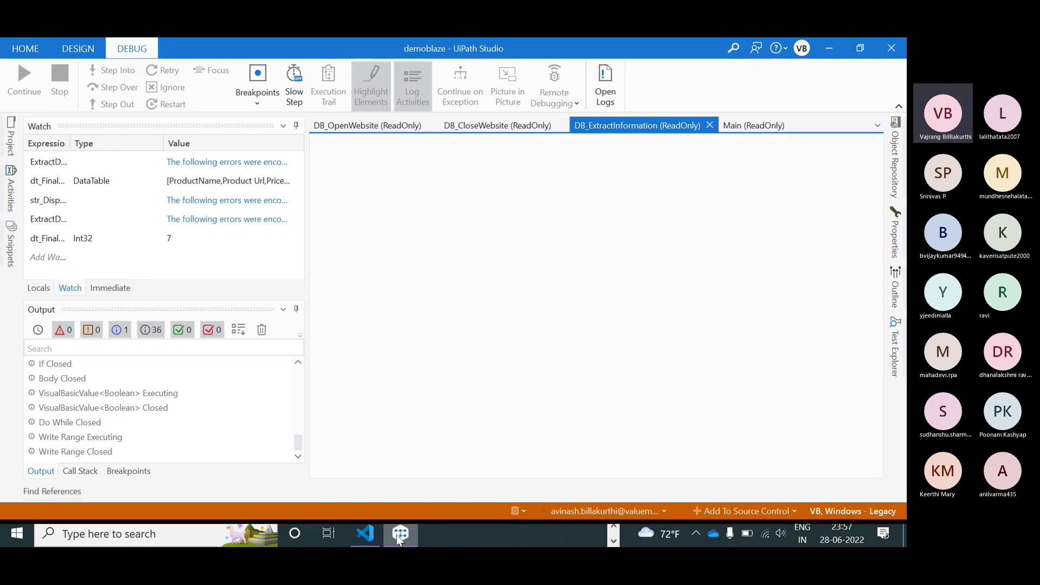
{"action": "left_click", "coordinate": [415, 537]}
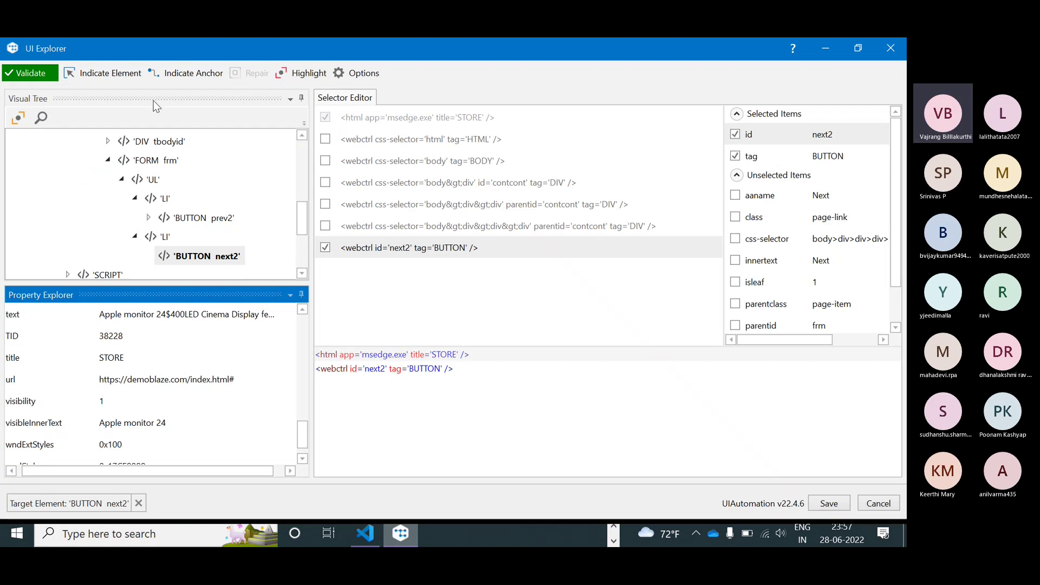
{"action": "left_click", "coordinate": [82, 73]}
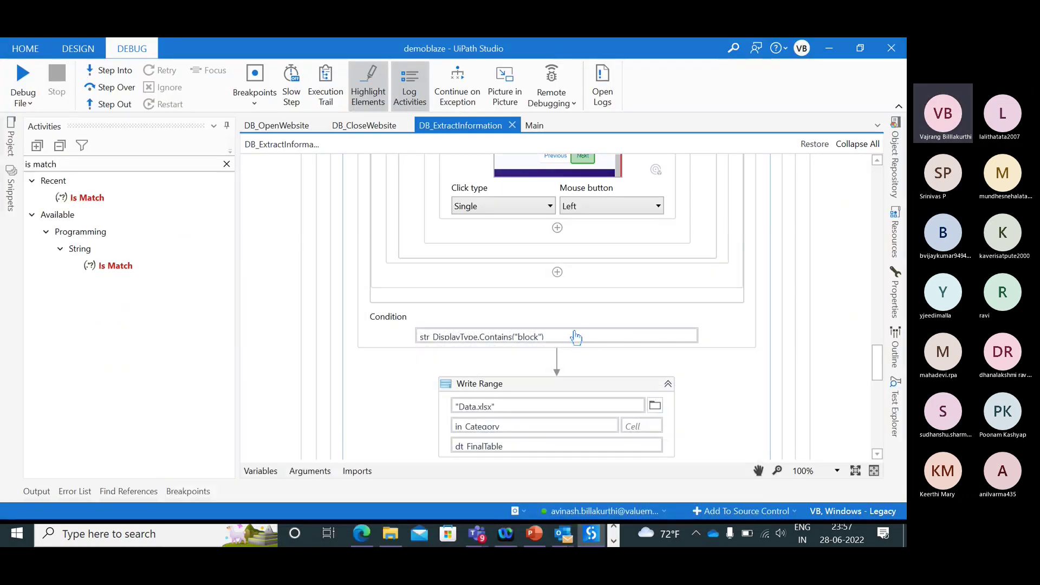
{"action": "key", "text": "alt+Tab"}
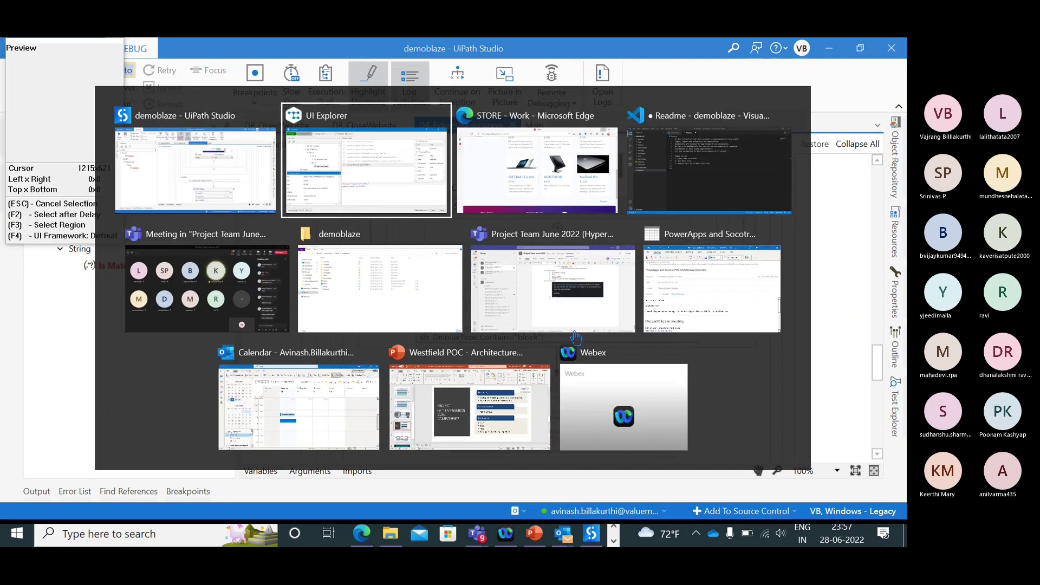
{"action": "key", "text": "alt+Tab"}
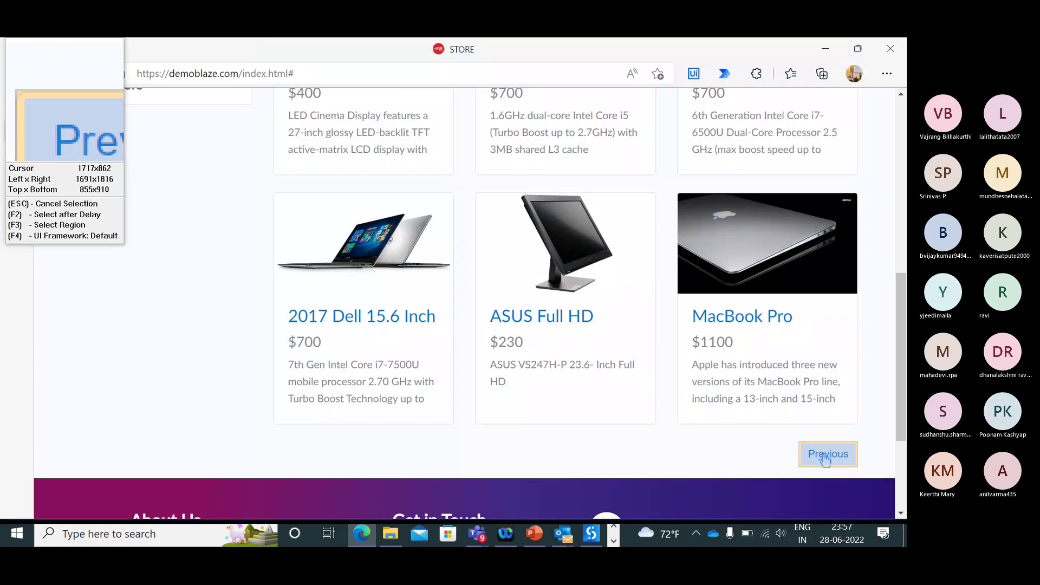
{"action": "left_click", "coordinate": [824, 455]}
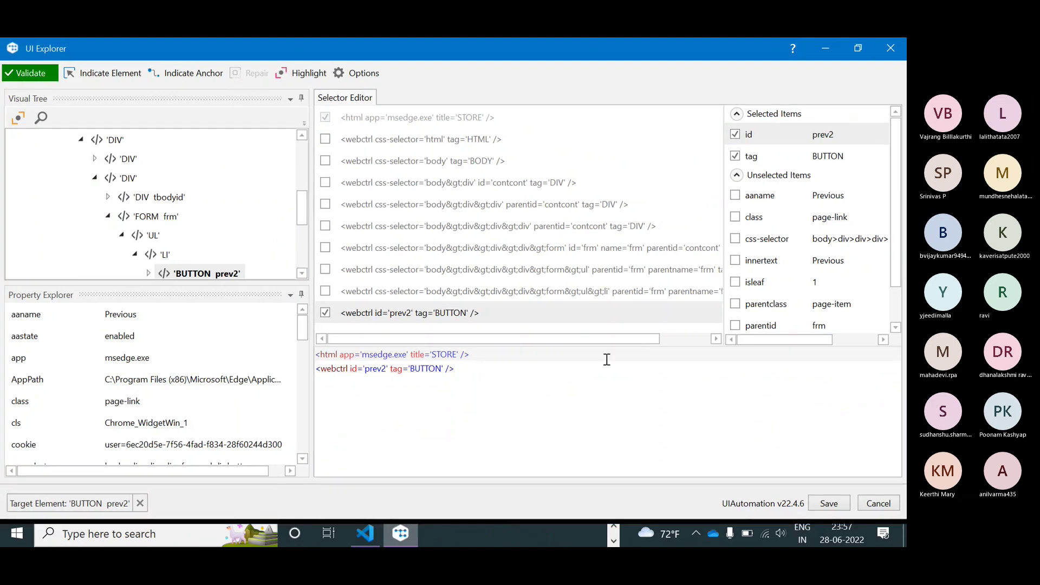
- Select the 'BUTTON next2' element in the visual tree and examine its value and visibility properties
{"action": "scroll", "coordinate": [223, 239], "scroll_direction": "up", "scroll_amount": 1}
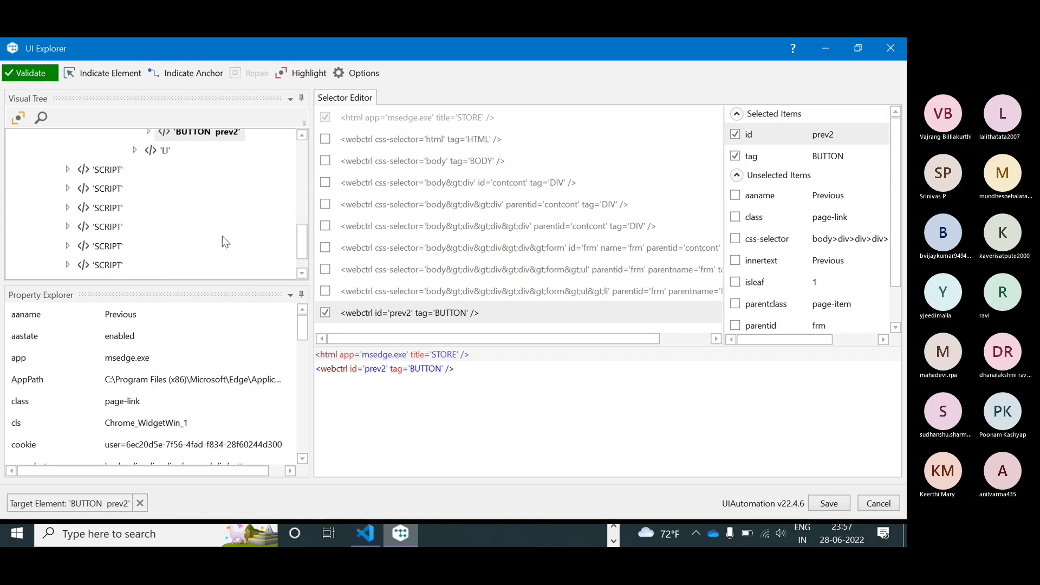
{"action": "left_click", "coordinate": [135, 150]}
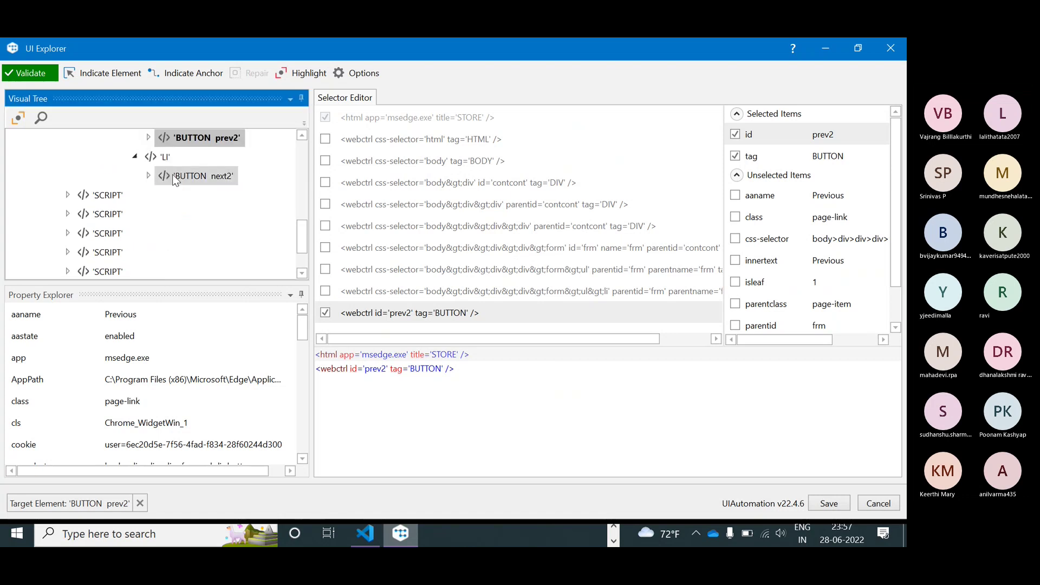
{"action": "left_click", "coordinate": [243, 174]}
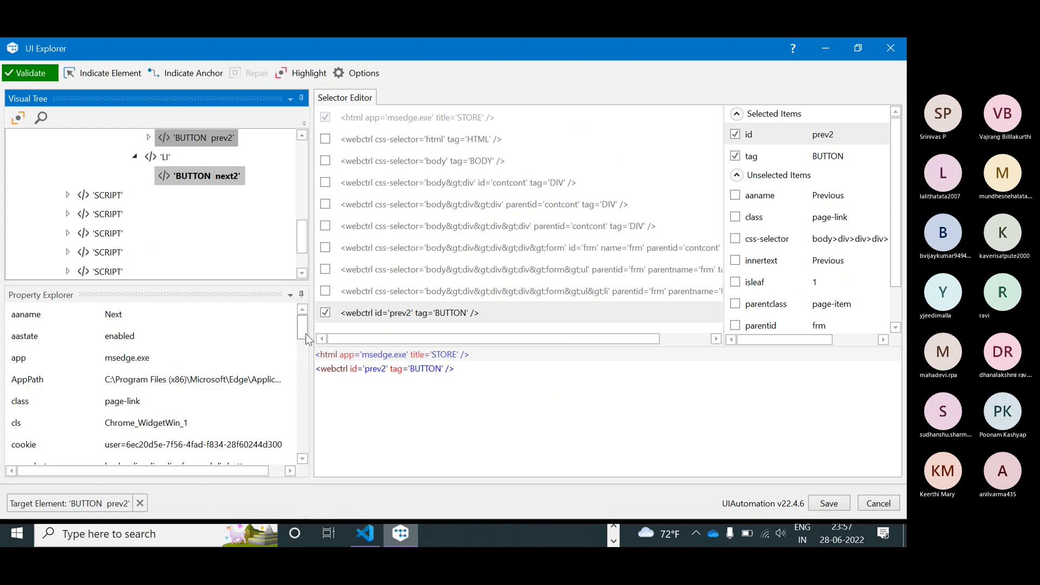
{"action": "left_click_drag", "start_coordinate": [305, 334], "coordinate": [306, 349]}
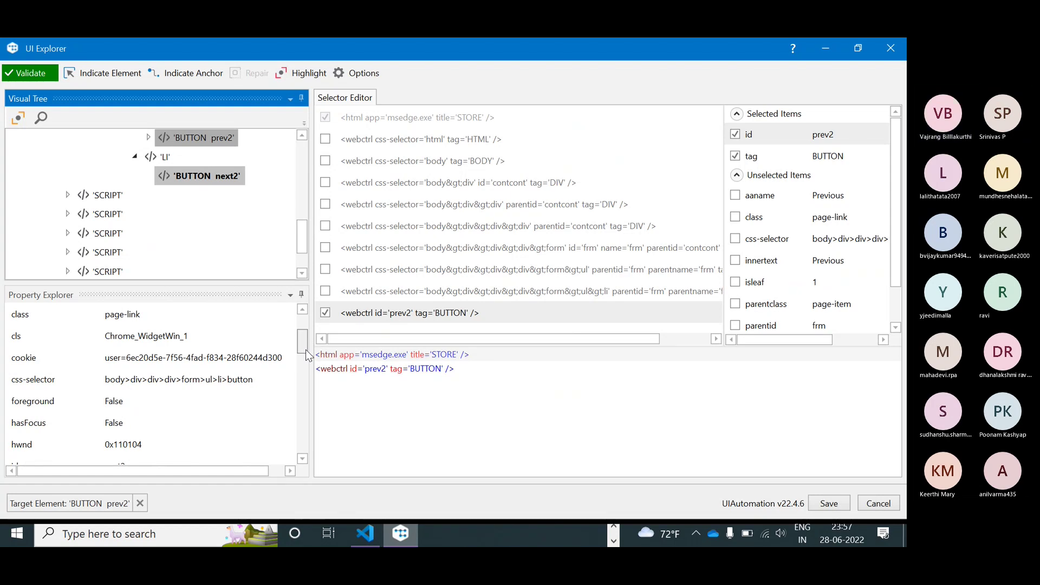
{"action": "left_click_drag", "start_coordinate": [305, 350], "coordinate": [305, 459]}
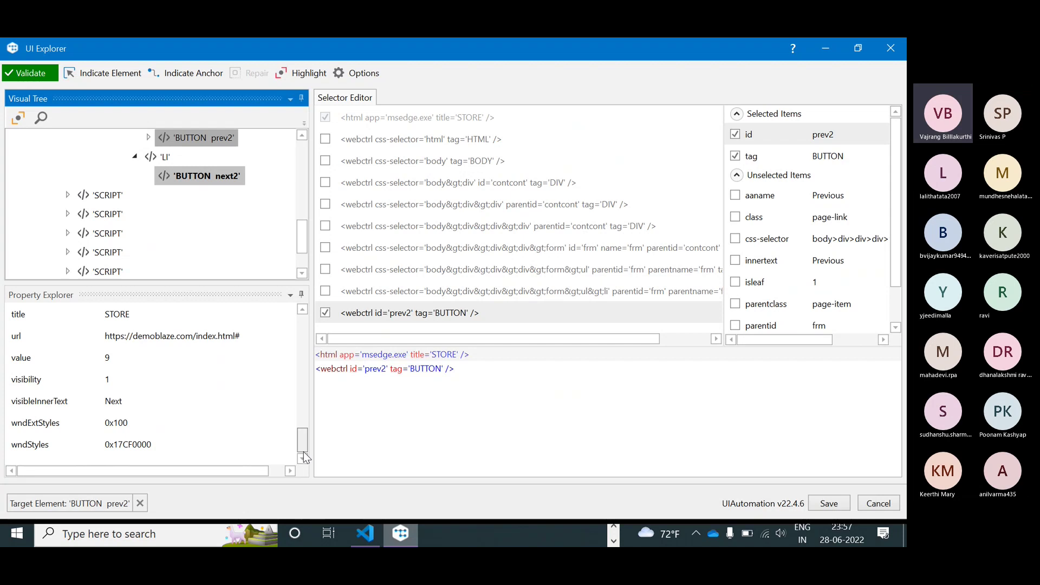
{"action": "left_click_drag", "start_coordinate": [303, 446], "coordinate": [300, 448]}
{"action": "left_click", "coordinate": [72, 356]}
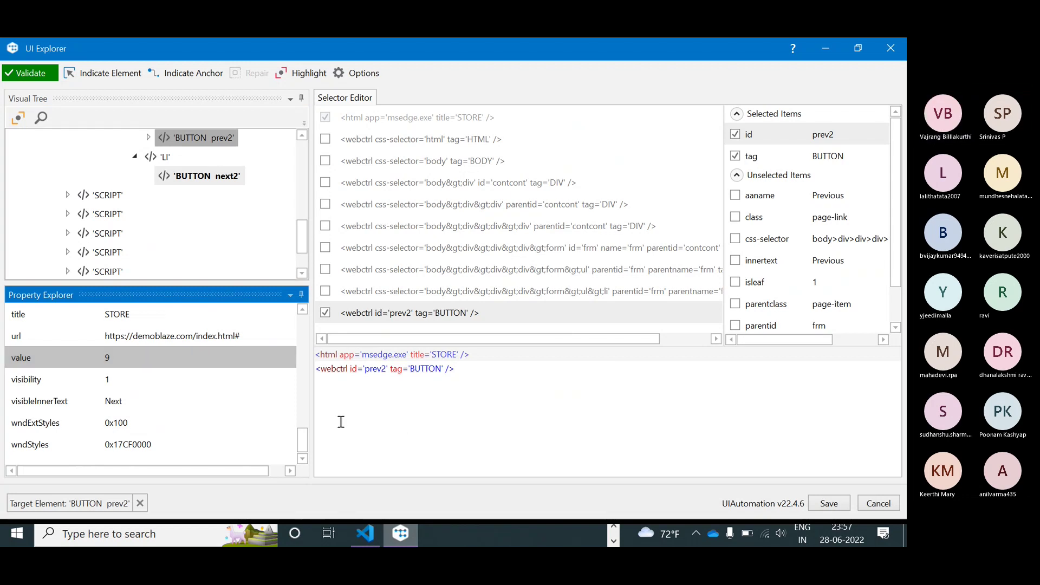
- Examine the style property of the next2 button and compare it with the pagination buttons on the store page
{"action": "left_click_drag", "start_coordinate": [304, 444], "coordinate": [299, 415]}
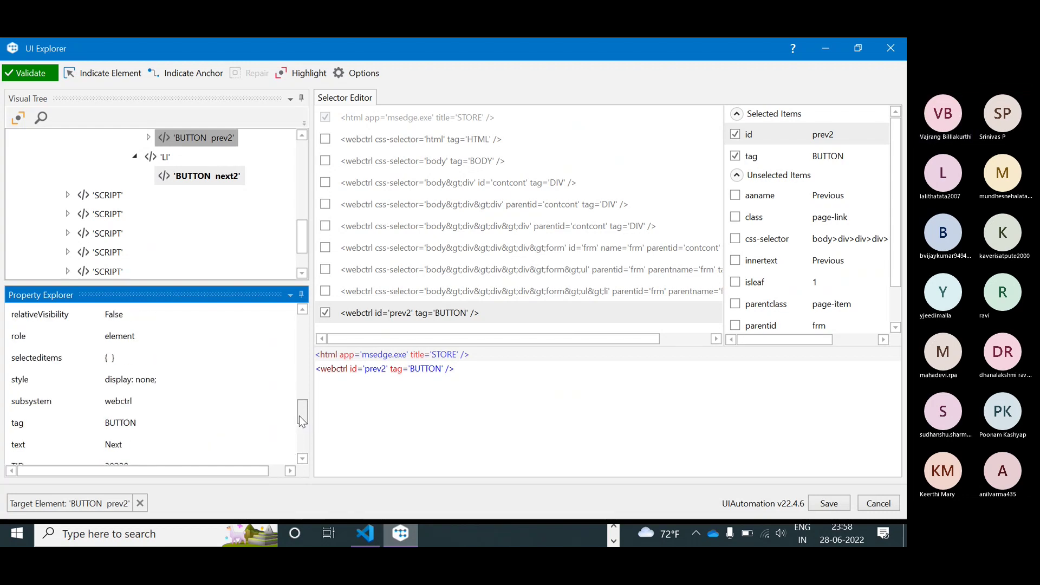
{"action": "left_click", "coordinate": [115, 380]}
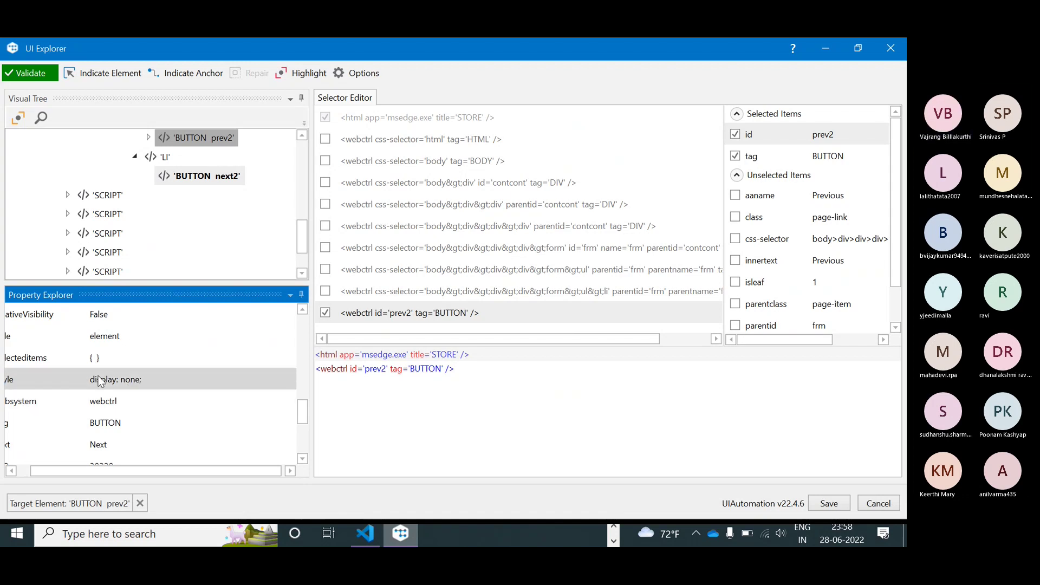
{"action": "left_click", "coordinate": [749, 464]}
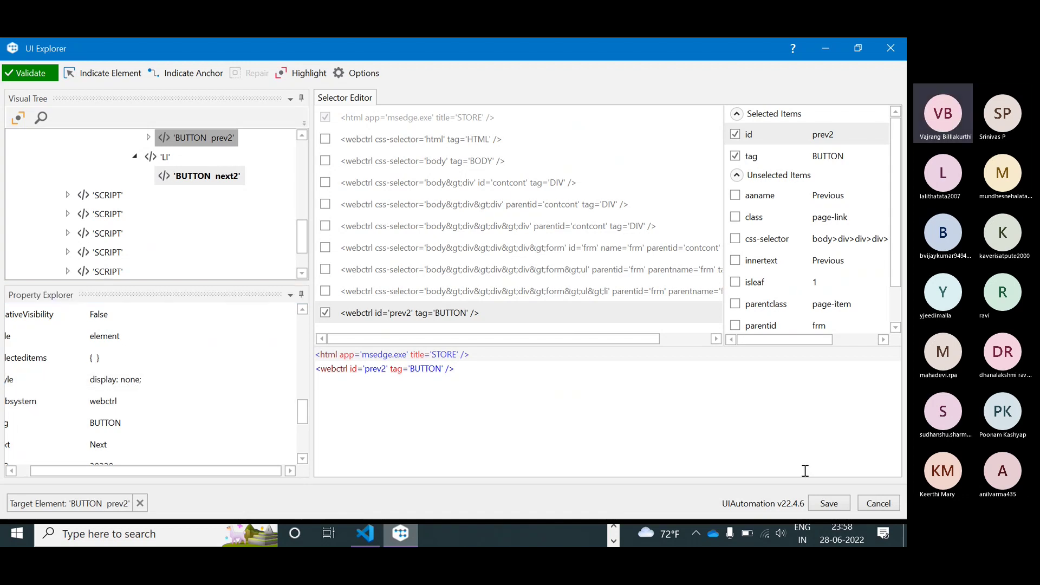
{"action": "key", "text": "alt+Tab"}
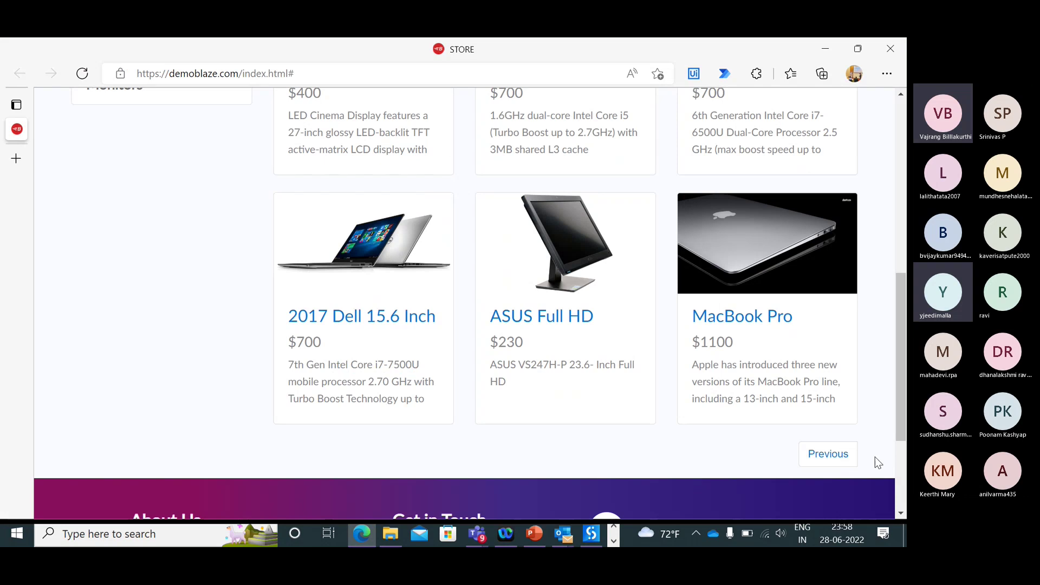
{"action": "key", "text": "alt+Tab"}
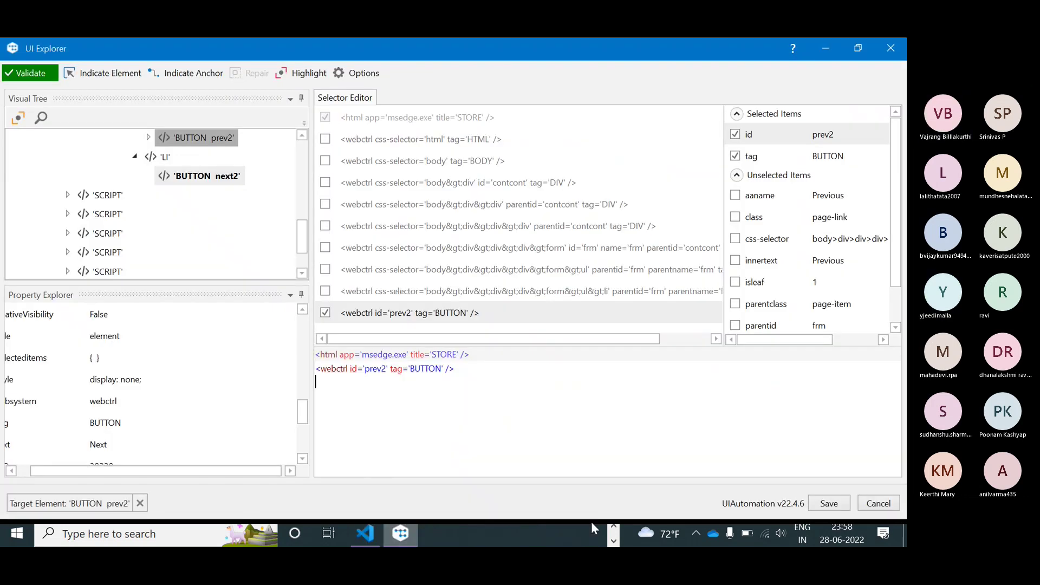
- Switch to UiPath Studio and review DB_ExtractInformation's If and loop conditions, Write Range, and the Get Attribute 'Next' activity
{"action": "left_click", "coordinate": [614, 526]}
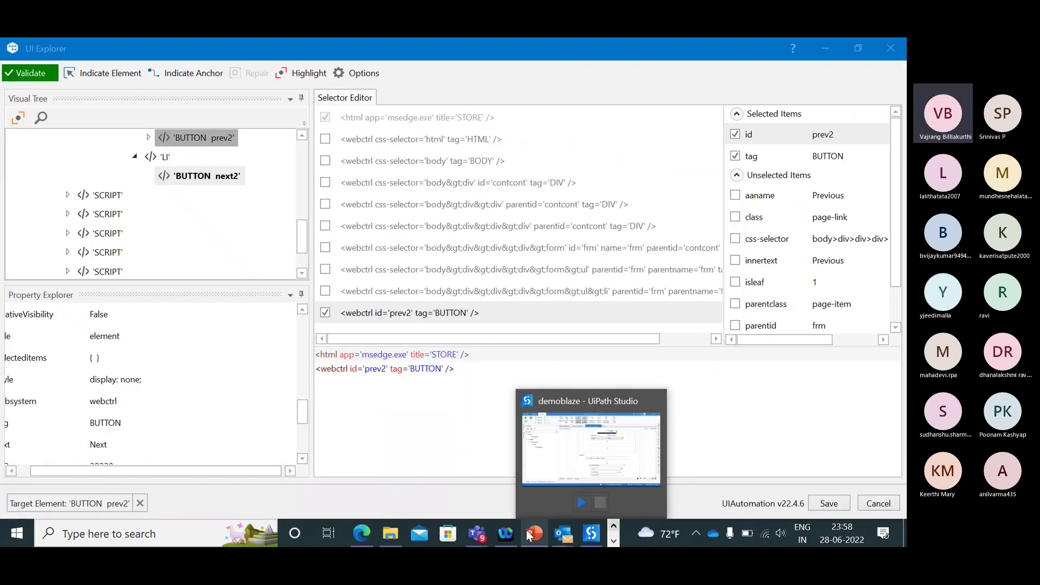
{"action": "left_click", "coordinate": [585, 543]}
{"action": "scroll", "coordinate": [472, 308], "scroll_direction": "up", "scroll_amount": 5}
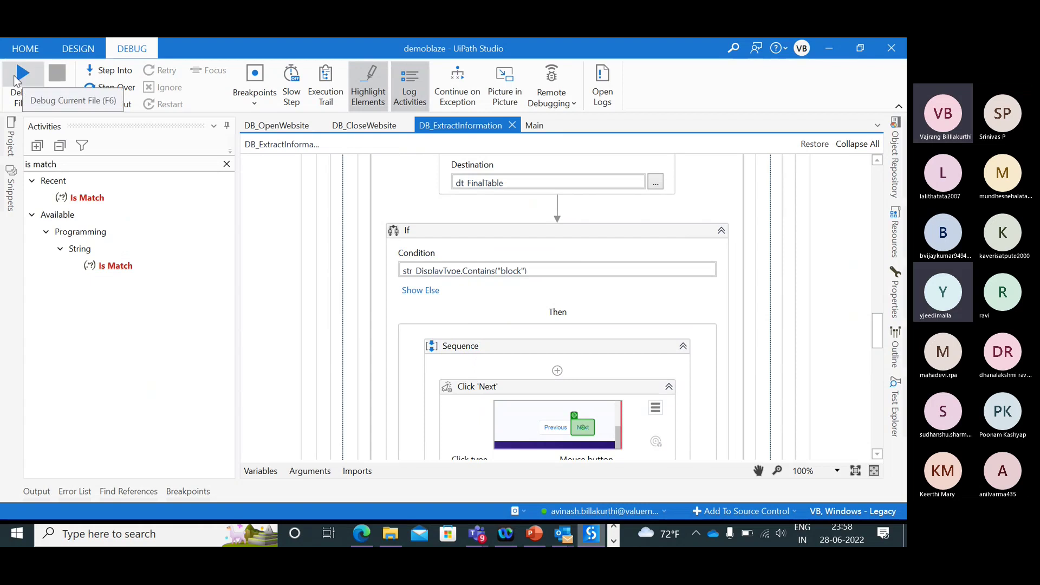
{"action": "scroll", "coordinate": [512, 293], "scroll_direction": "down", "scroll_amount": 1}
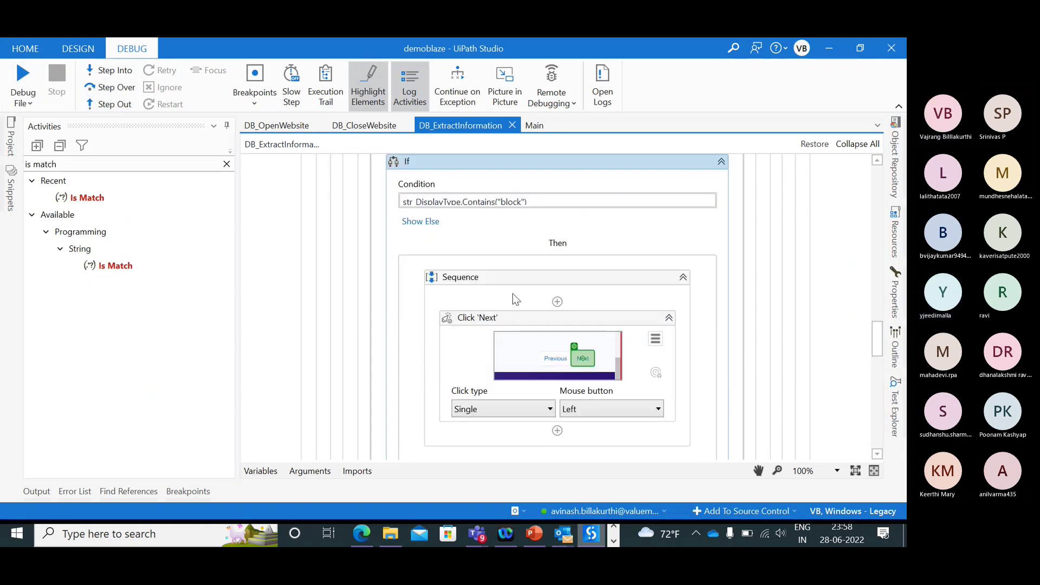
{"action": "right_click", "coordinate": [512, 294]}
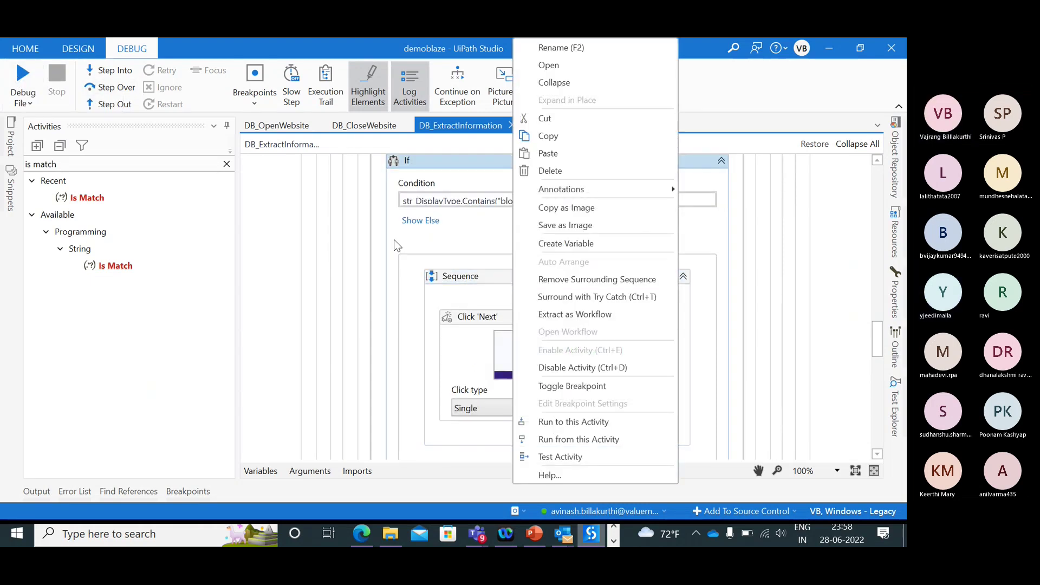
{"action": "left_click", "coordinate": [434, 245]}
{"action": "scroll", "coordinate": [569, 400], "scroll_direction": "down", "scroll_amount": 5}
{"action": "scroll", "coordinate": [564, 384], "scroll_direction": "up", "scroll_amount": 7}
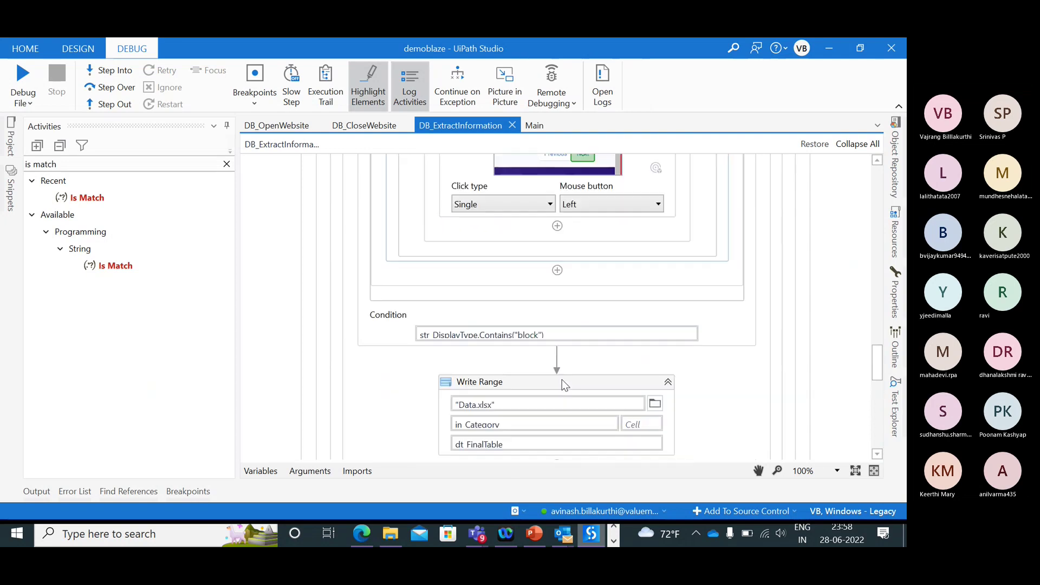
{"action": "scroll", "coordinate": [563, 385], "scroll_direction": "up", "scroll_amount": 10}
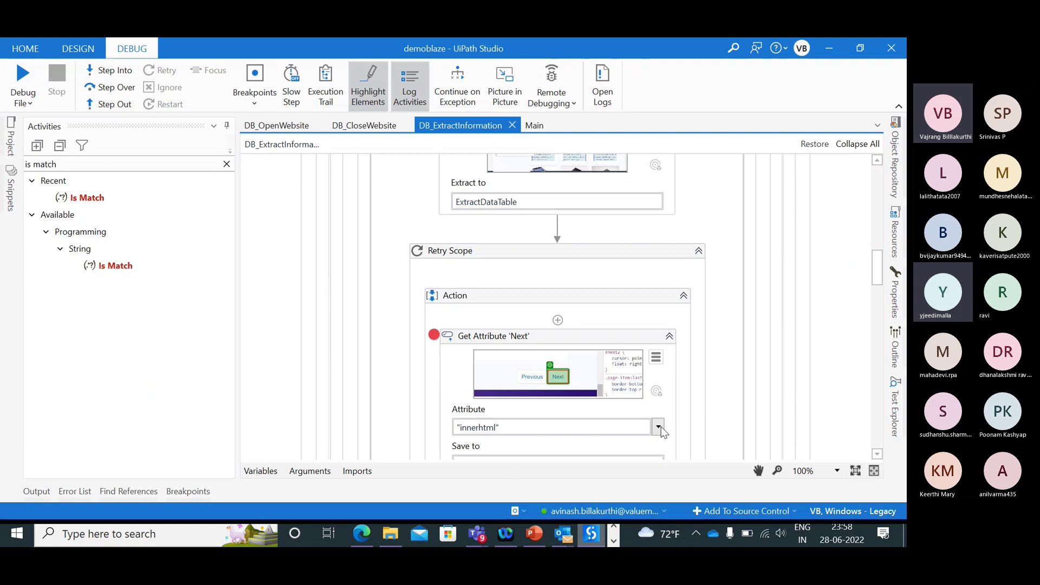
- Look up the style entry among the attribute options of Get Attribute 'Next' and review the Is Match condition below it
{"action": "left_click", "coordinate": [659, 428]}
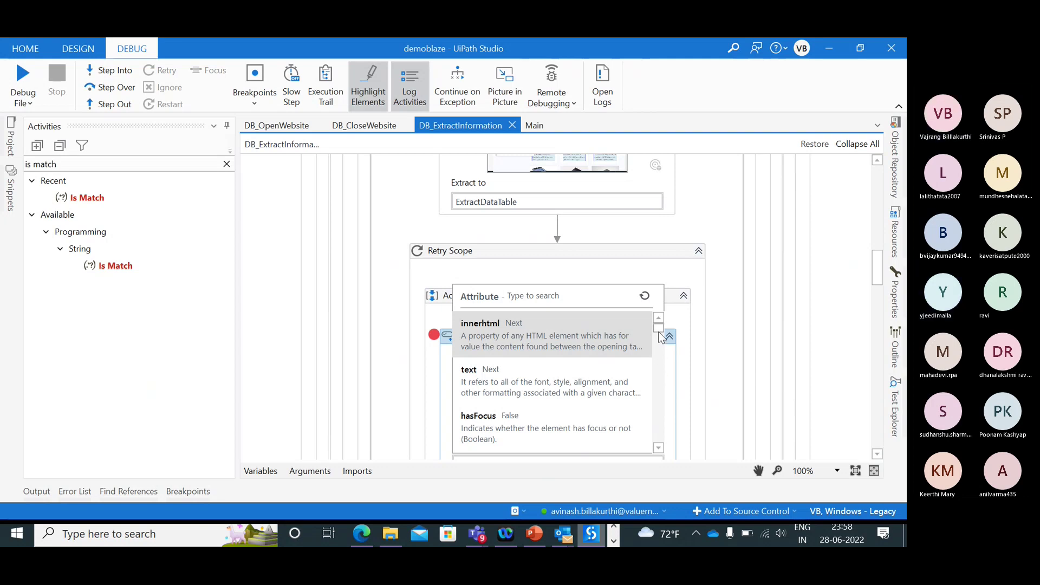
{"action": "left_click_drag", "start_coordinate": [659, 331], "coordinate": [665, 420]}
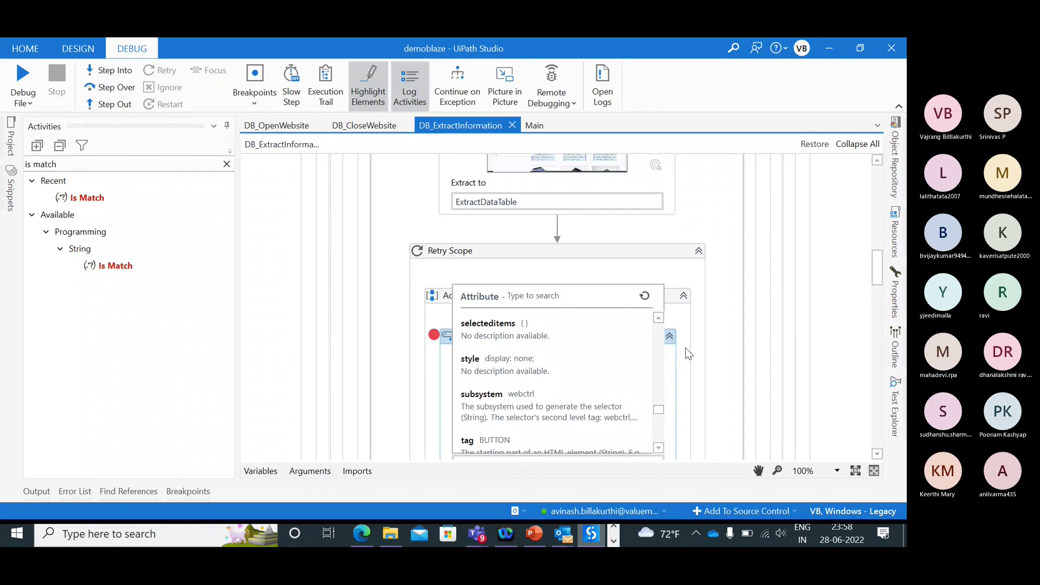
{"action": "left_click", "coordinate": [703, 353]}
{"action": "scroll", "coordinate": [671, 418], "scroll_direction": "down", "scroll_amount": 5}
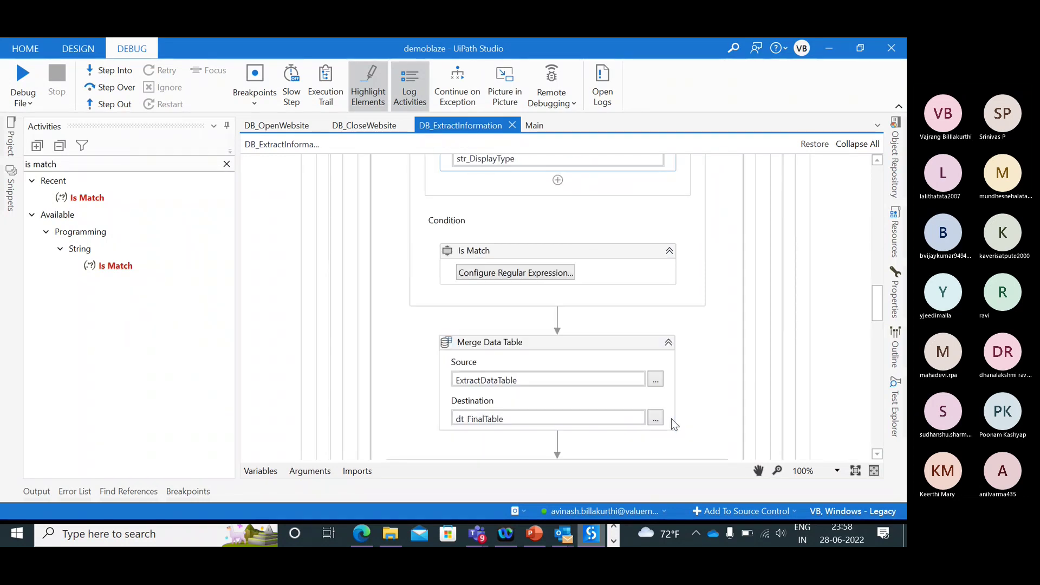
{"action": "scroll", "coordinate": [671, 418], "scroll_direction": "up", "scroll_amount": 3}
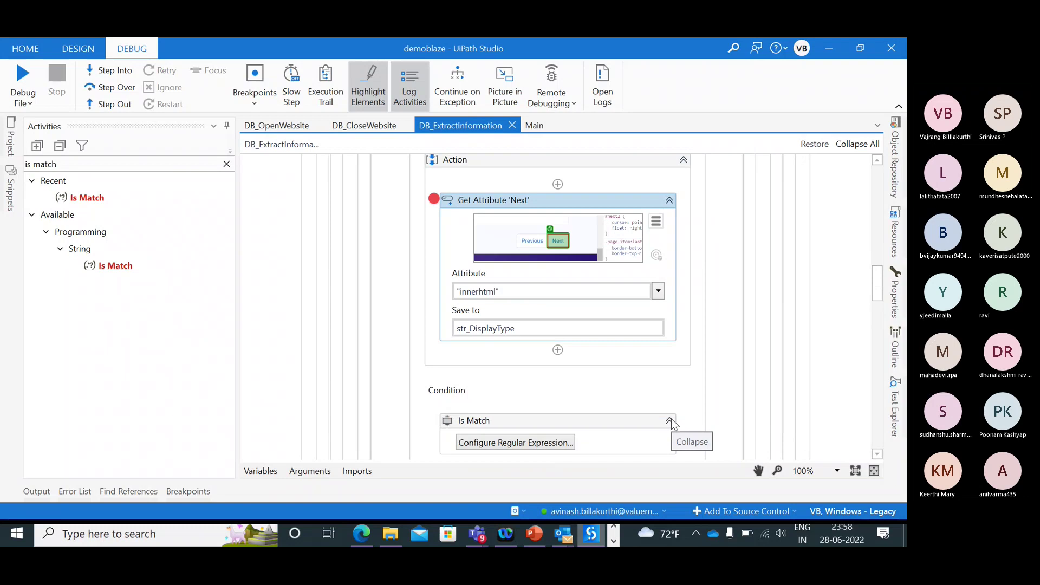
- Compare the value, visibility and style attributes offered for Get Attribute 'Next', and switch back to UI Explorer
{"action": "left_click", "coordinate": [658, 293]}
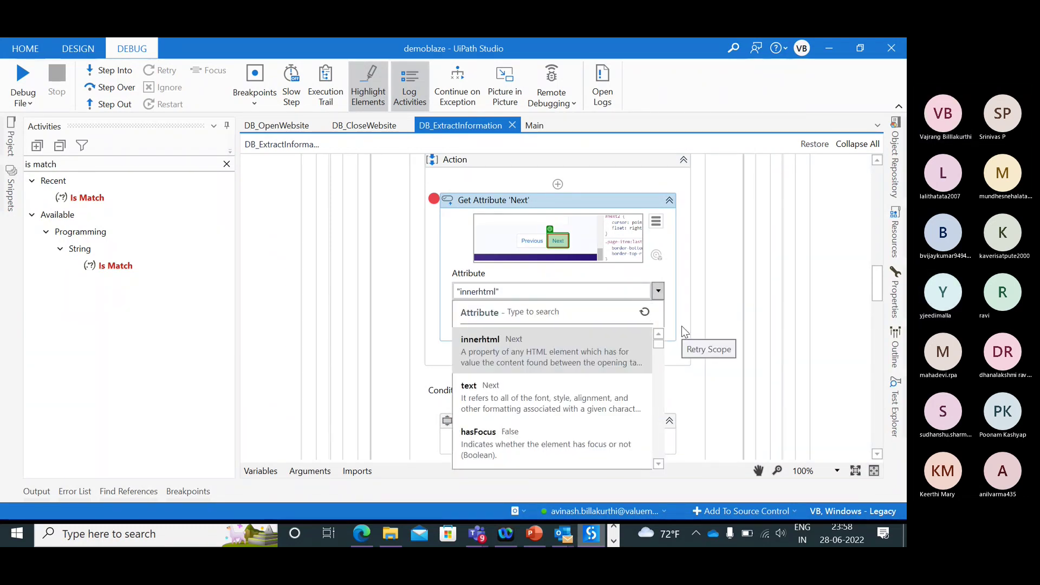
{"action": "left_click_drag", "start_coordinate": [659, 351], "coordinate": [654, 450]}
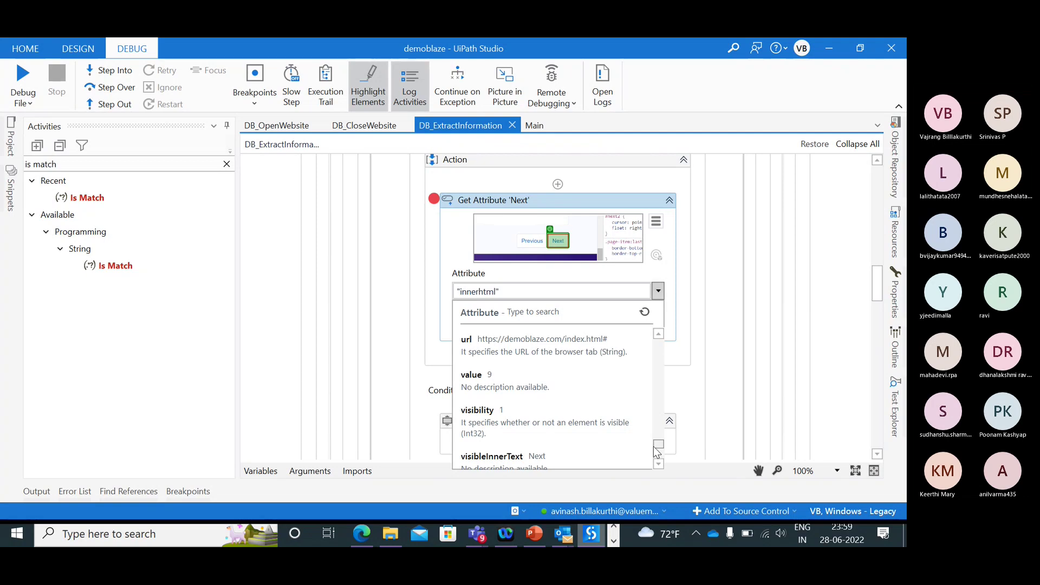
{"action": "left_click_drag", "start_coordinate": [653, 448], "coordinate": [655, 434]}
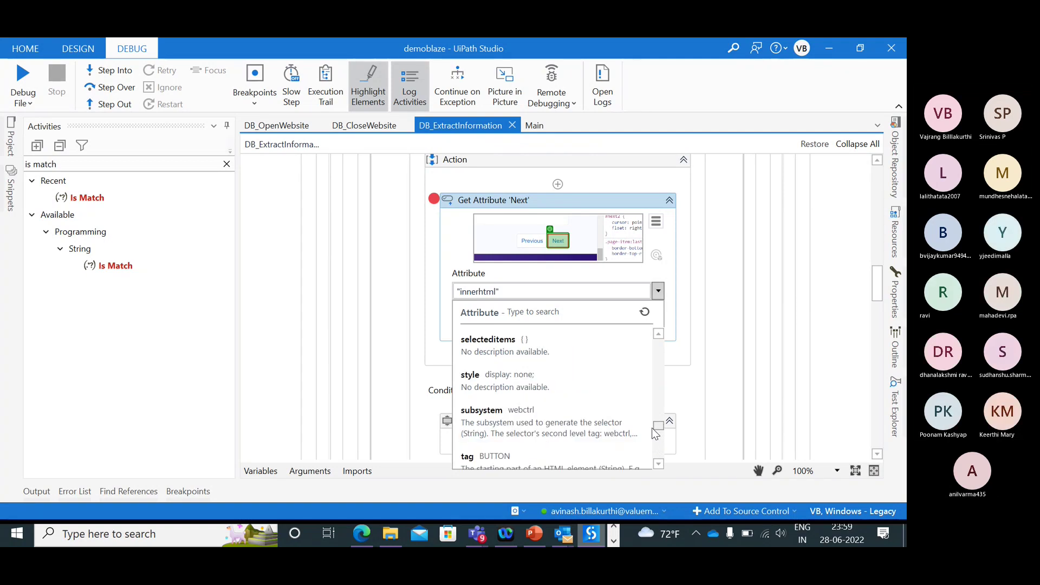
{"action": "key", "text": "Escape"}
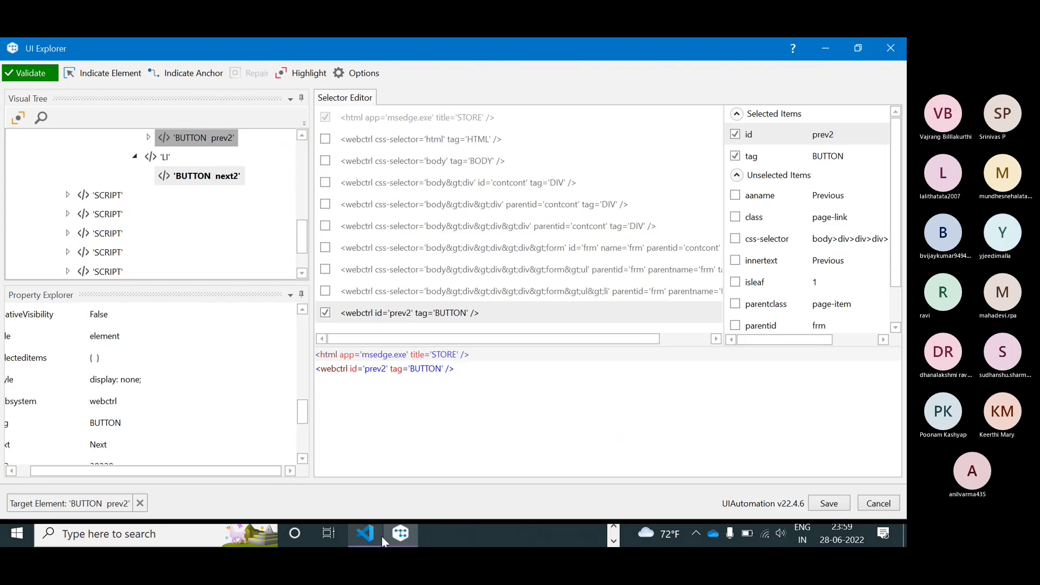
{"action": "left_click", "coordinate": [614, 526]}
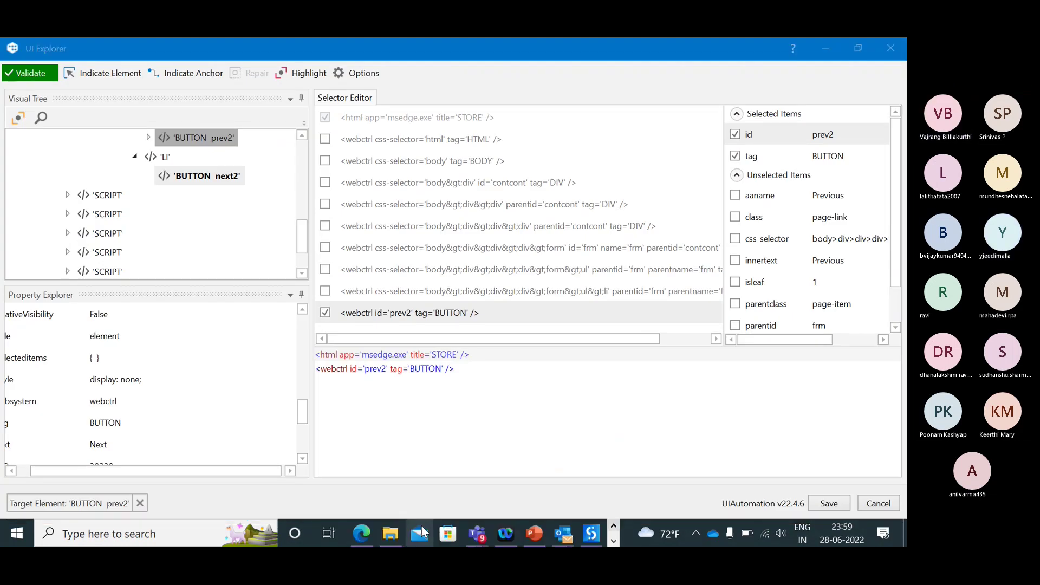
- Switch to the STORE page in Edge and return to the previous page of products
{"action": "left_click", "coordinate": [362, 535]}
{"action": "left_click", "coordinate": [827, 453]}
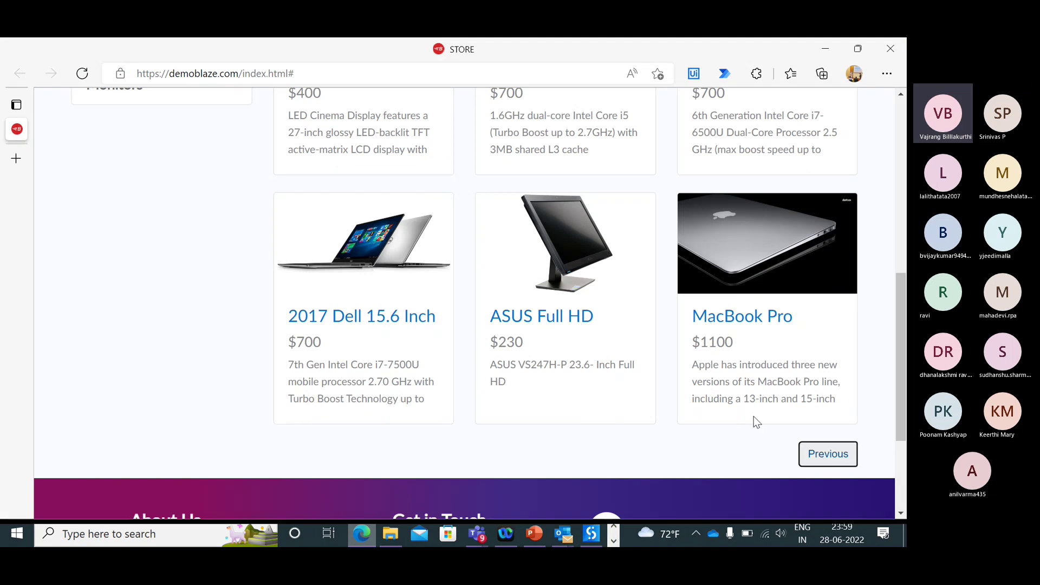
- Switch to UiPath Studio and set the Get Attribute 'Next' activity's attribute to style
{"action": "key", "text": "alt+Tab"}
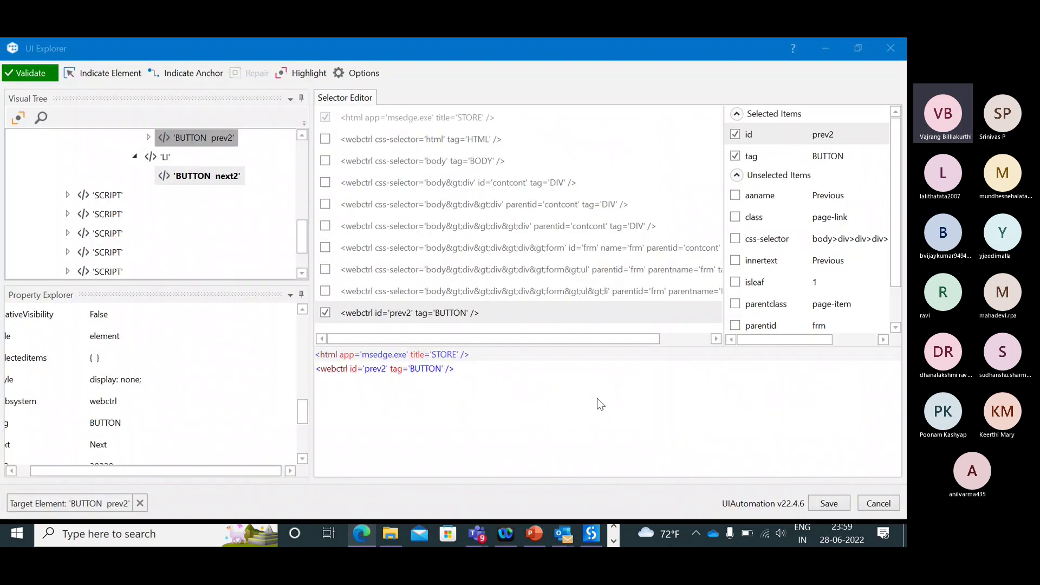
{"action": "left_click", "coordinate": [614, 527]}
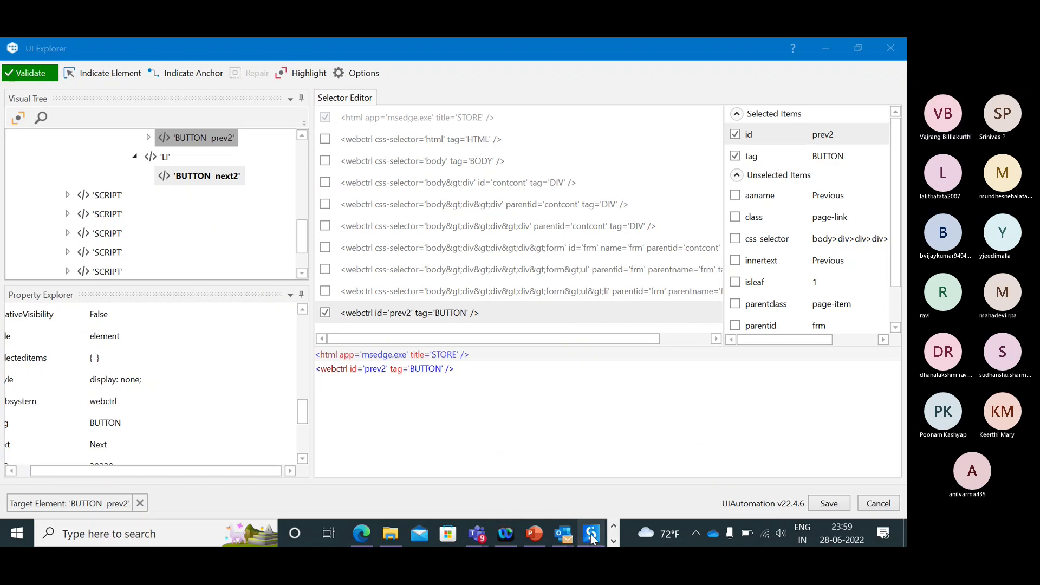
{"action": "left_click", "coordinate": [592, 536]}
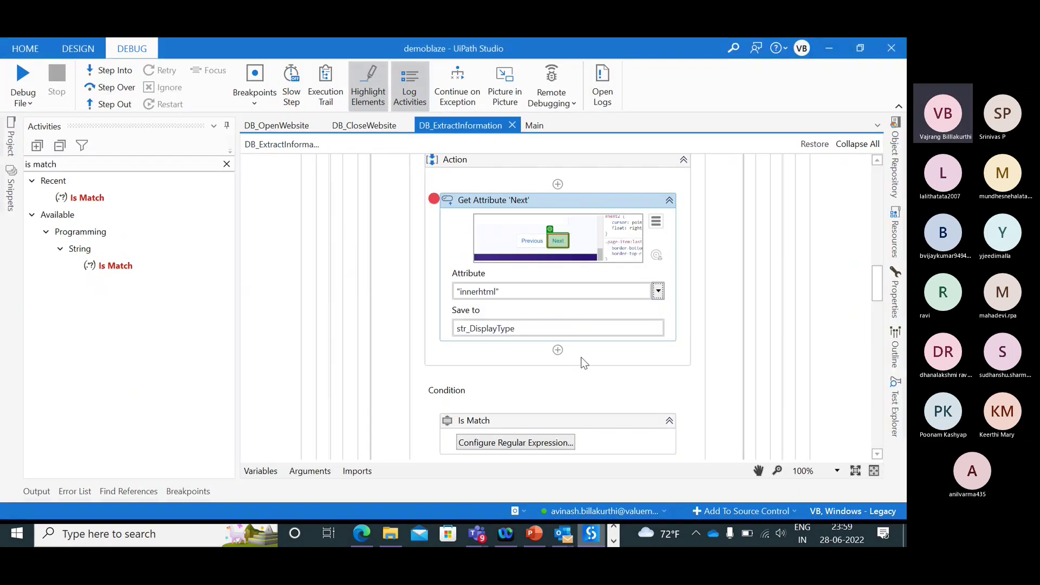
{"action": "left_click", "coordinate": [662, 293]}
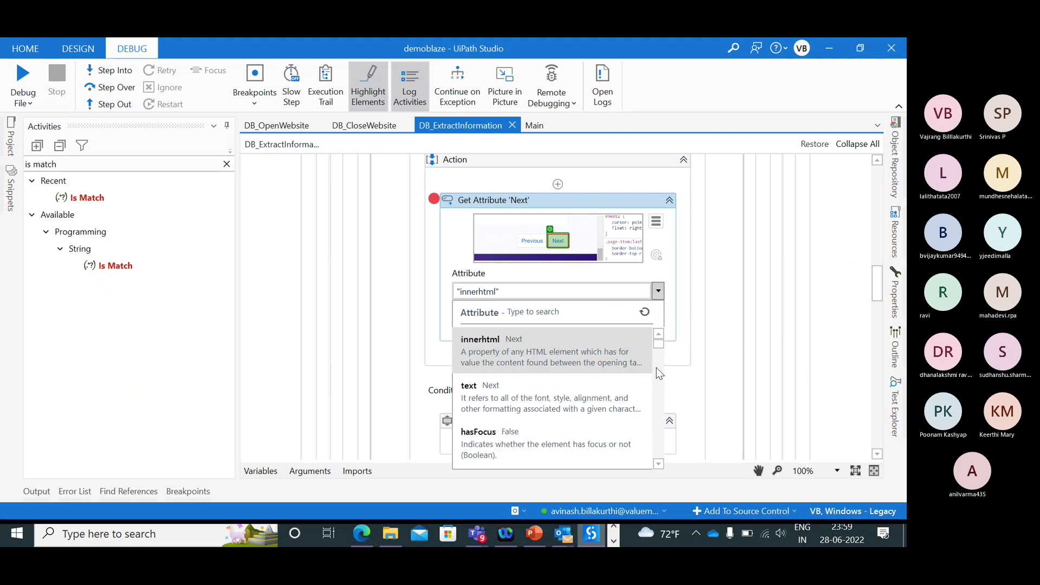
{"action": "left_click_drag", "start_coordinate": [659, 345], "coordinate": [662, 429]}
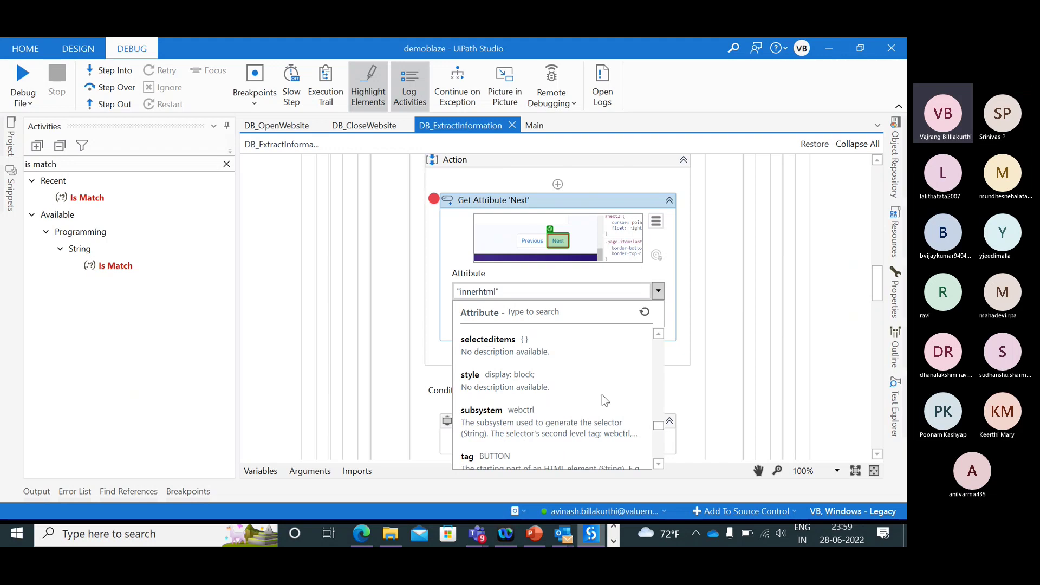
{"action": "left_click", "coordinate": [497, 379]}
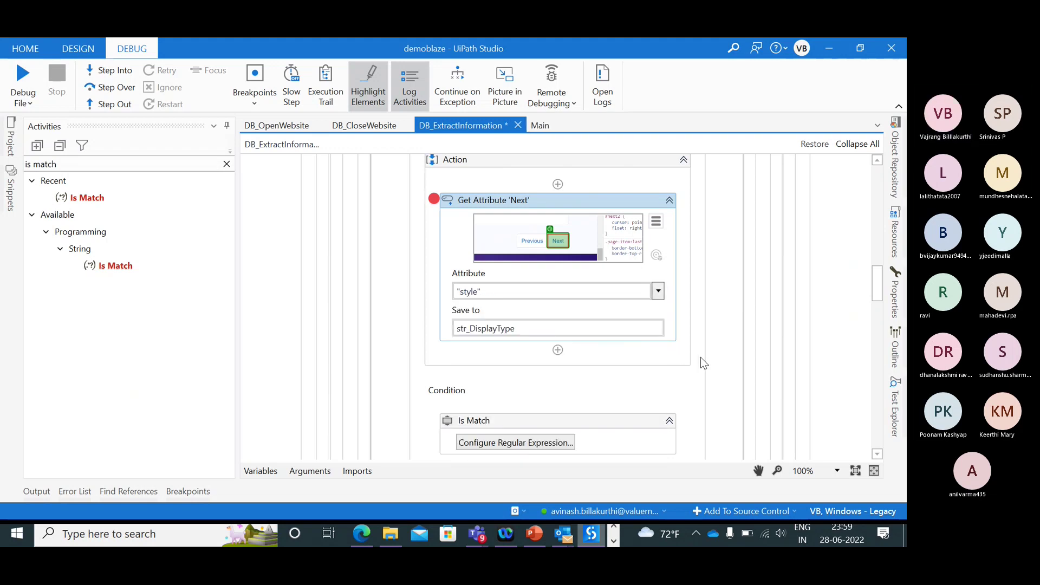
- Open the Get Attribute target for editing, validate it, and highlight the strict selector's match on the store page
{"action": "left_click", "coordinate": [656, 221]}
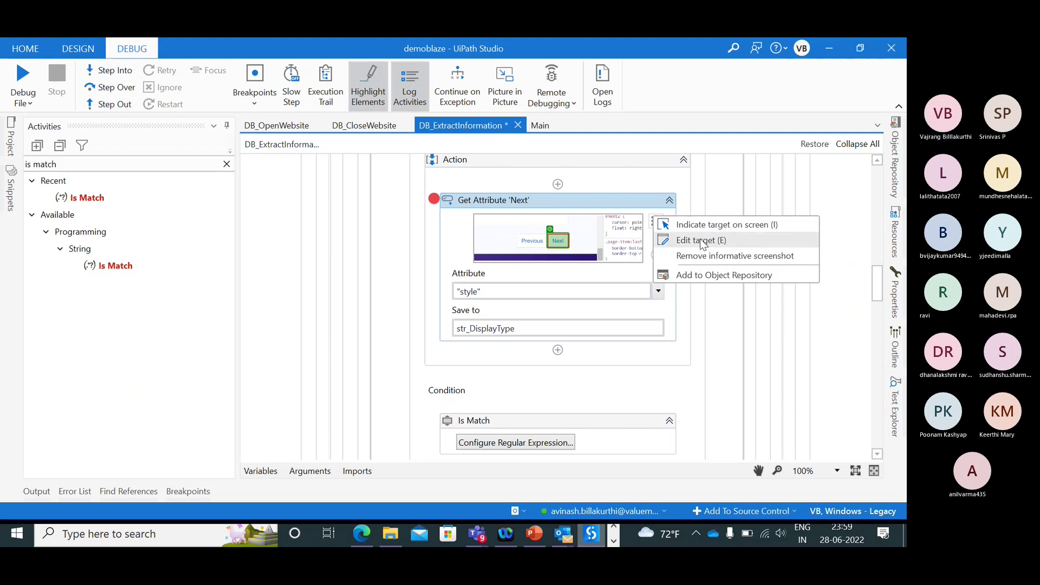
{"action": "left_click", "coordinate": [702, 241]}
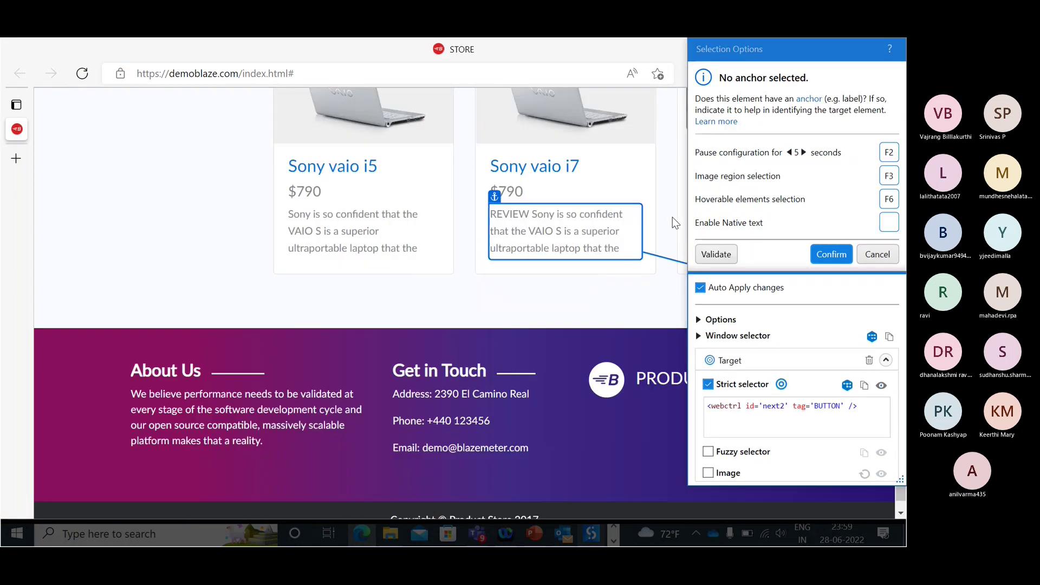
{"action": "left_click", "coordinate": [716, 254]}
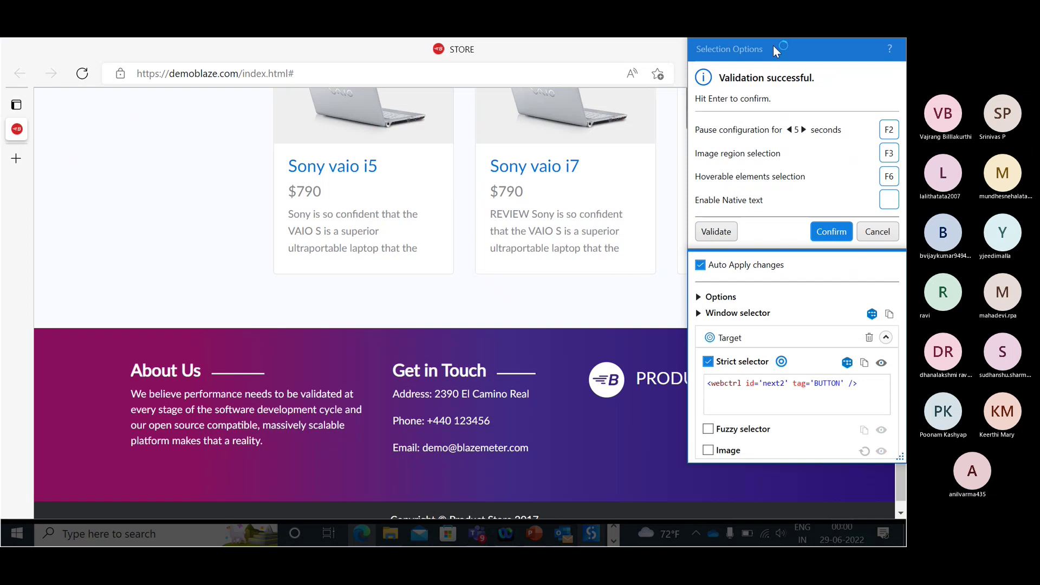
{"action": "left_click_drag", "start_coordinate": [773, 44], "coordinate": [648, 85]}
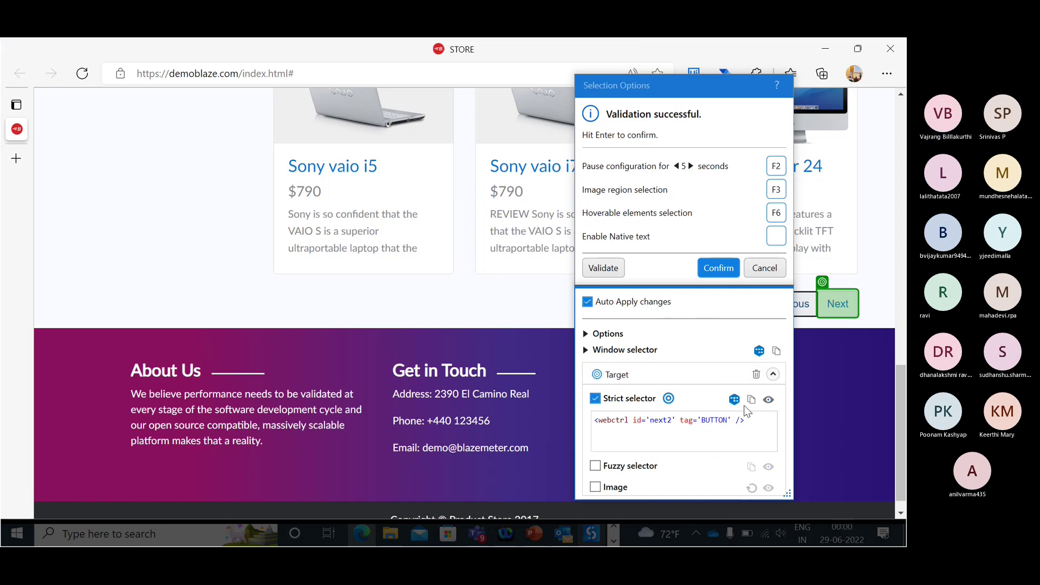
{"action": "left_click", "coordinate": [768, 400]}
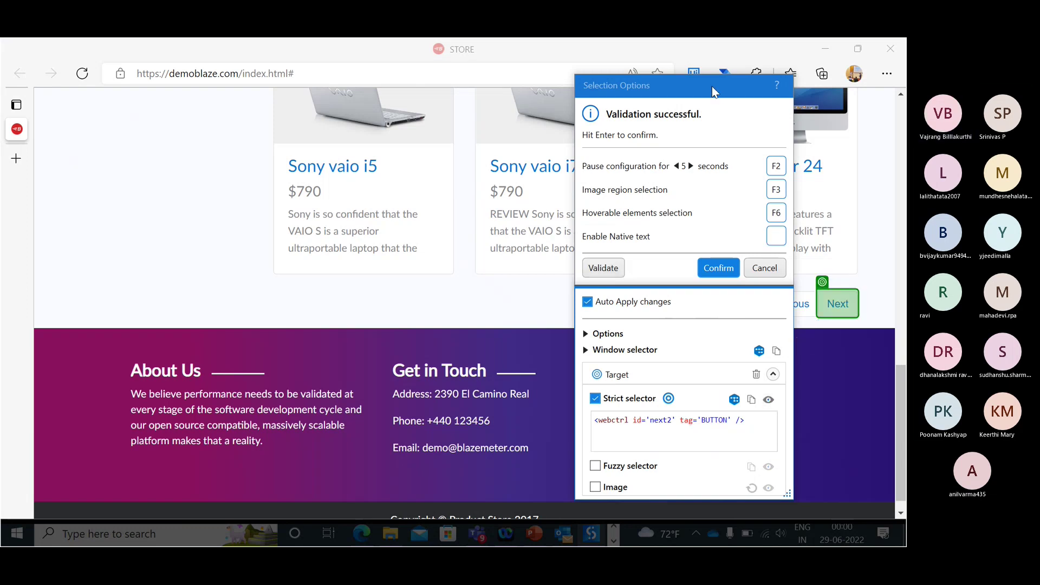
{"action": "left_click_drag", "start_coordinate": [712, 86], "coordinate": [503, 113]}
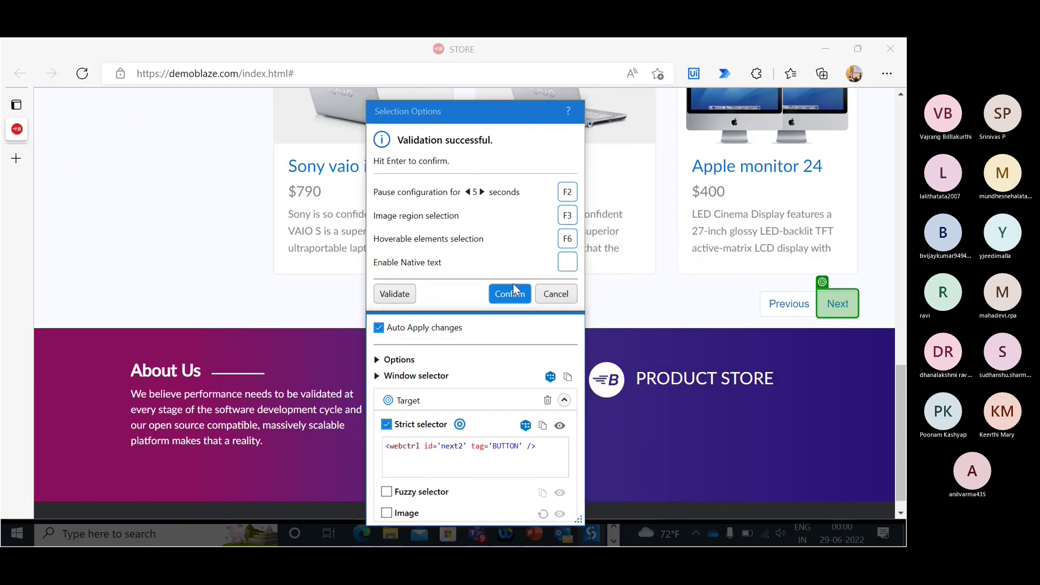
- Set the target's element visibility to Visible and confirm the selection
{"action": "left_click", "coordinate": [377, 359]}
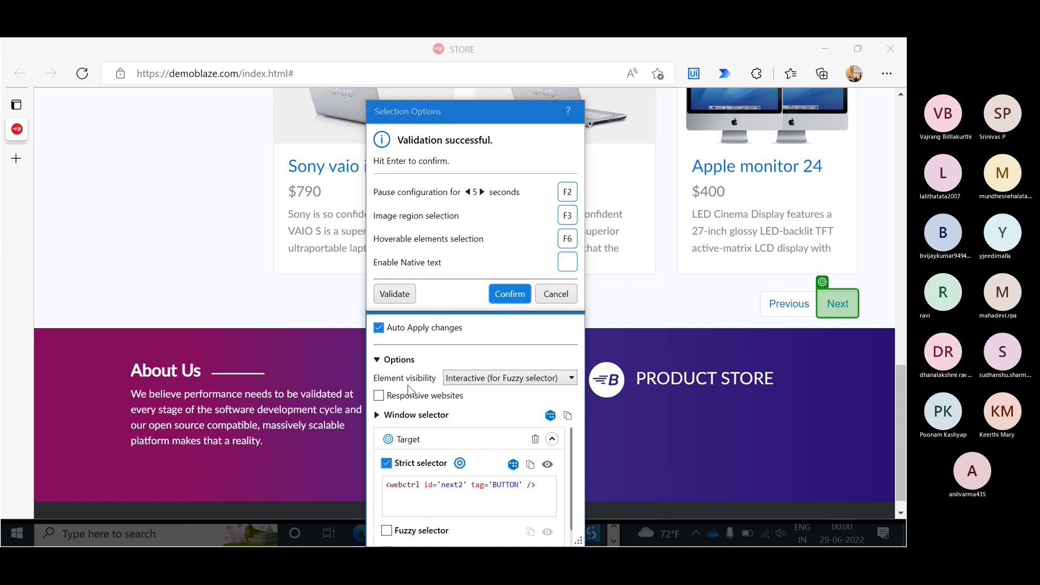
{"action": "left_click", "coordinate": [472, 380]}
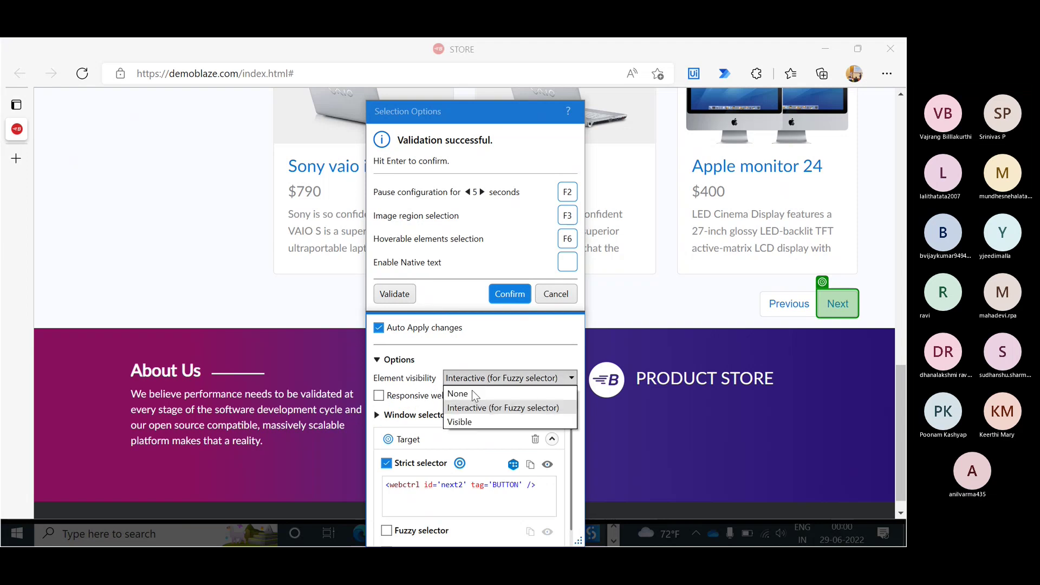
{"action": "left_click", "coordinate": [465, 422]}
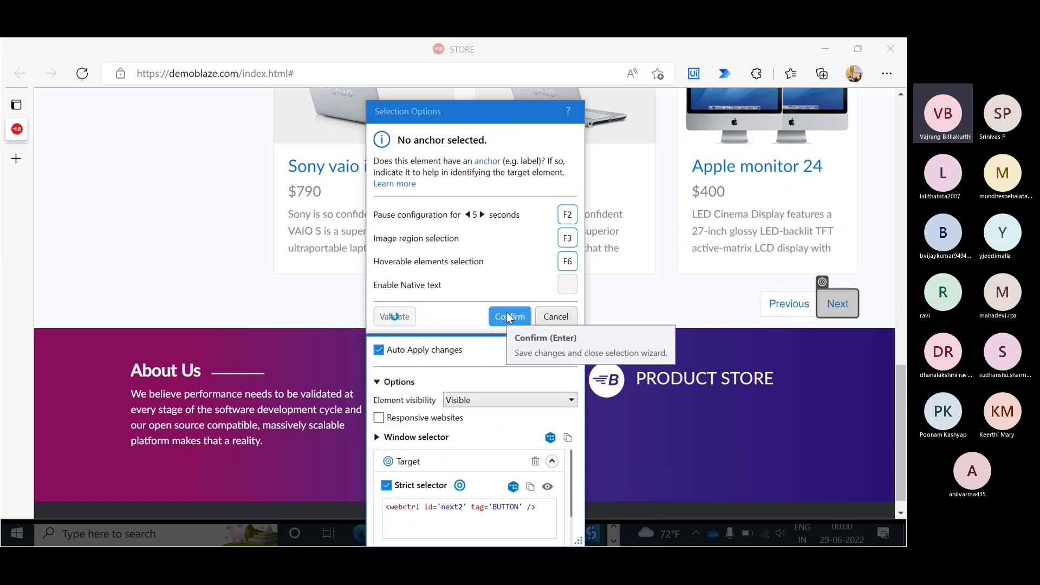
{"action": "key", "text": "Return"}
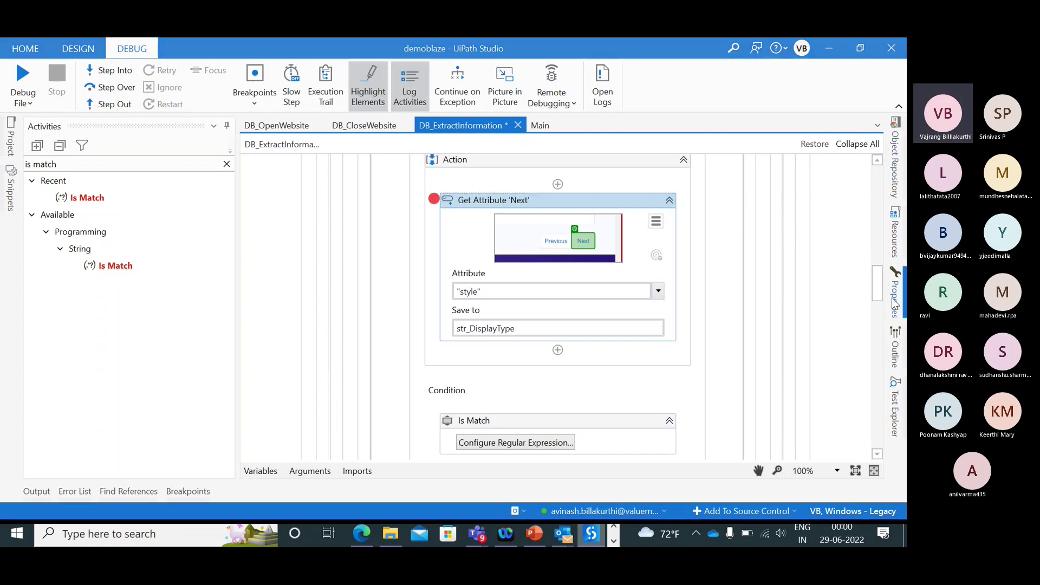
- Set the element visibility of the Get Attribute 'Next' target to None in the activity's properties
{"action": "scroll", "coordinate": [760, 325], "scroll_direction": "up", "scroll_amount": 12}
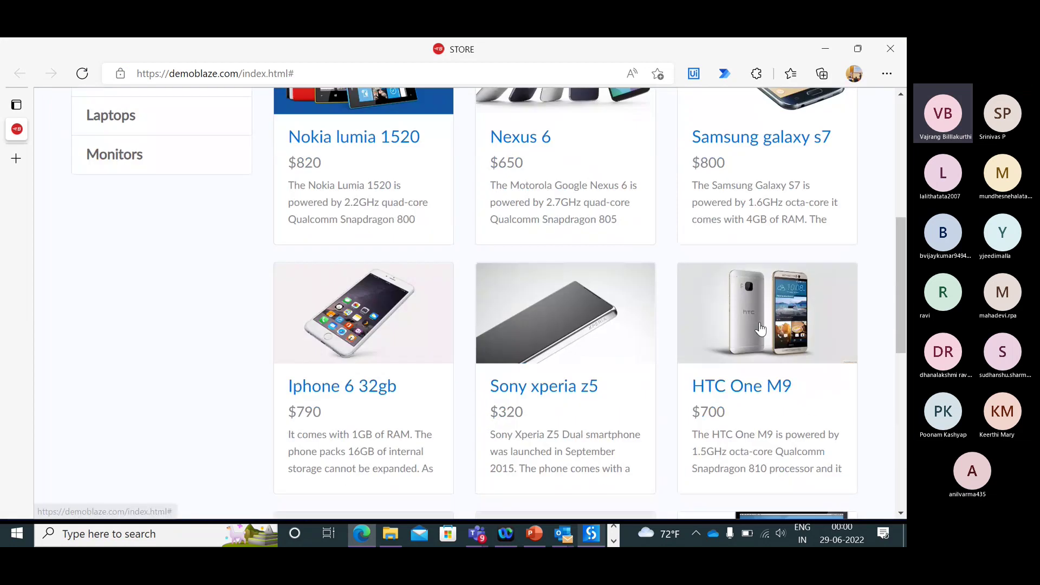
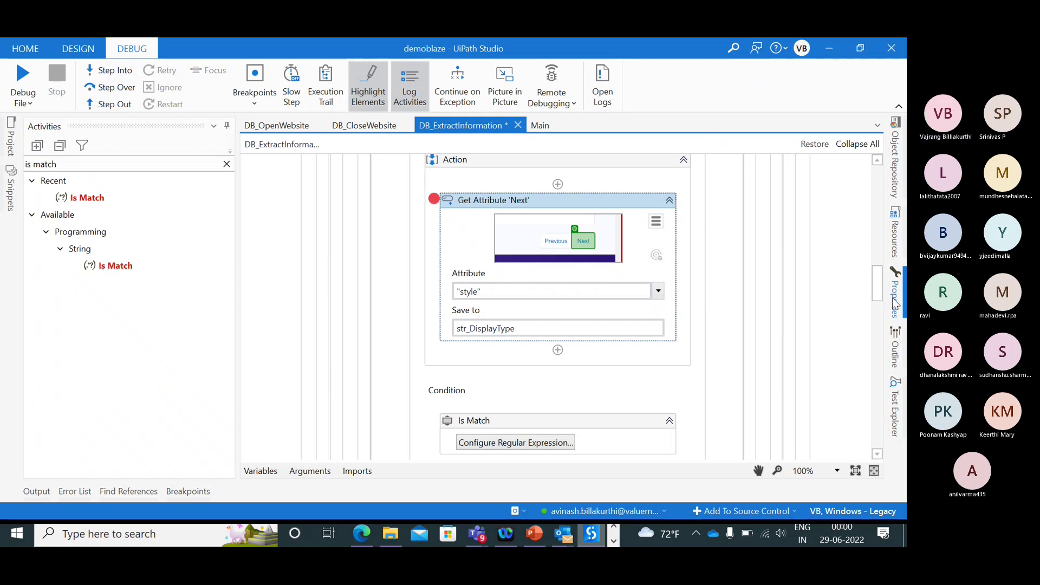
{"action": "left_click", "coordinate": [895, 301]}
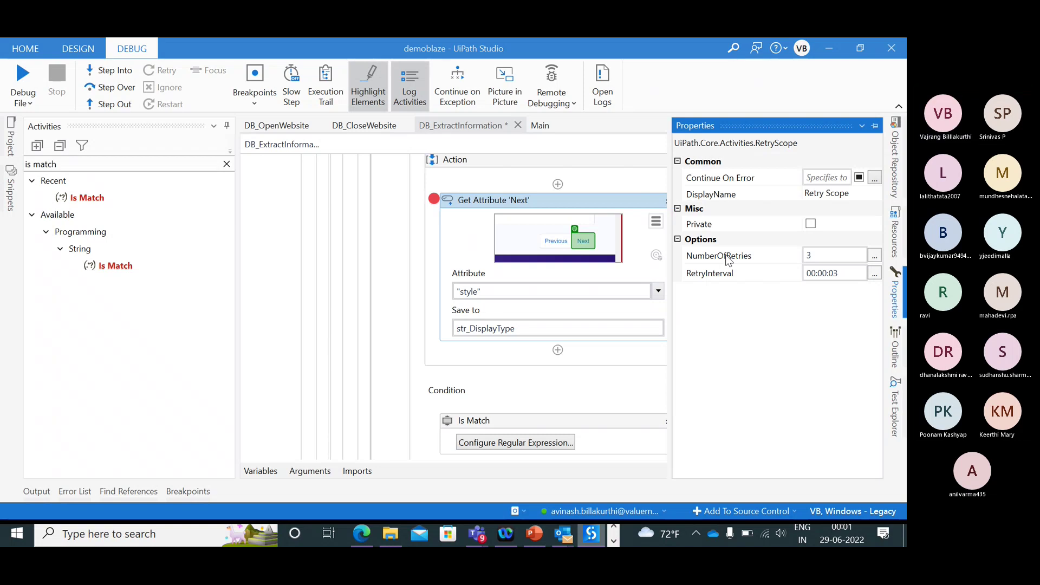
{"action": "left_click", "coordinate": [594, 206]}
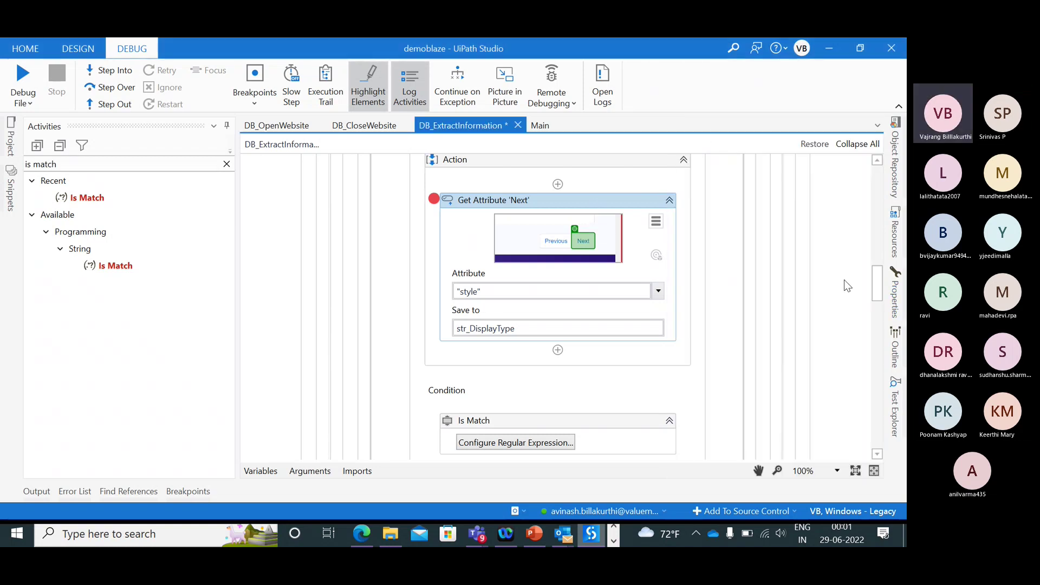
{"action": "left_click", "coordinate": [895, 292]}
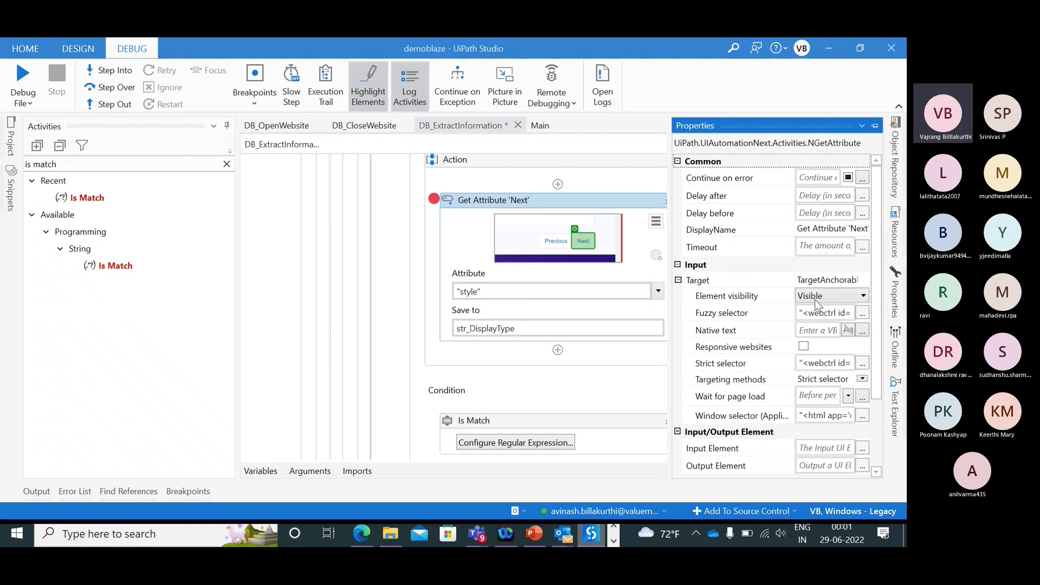
{"action": "left_click", "coordinate": [818, 296]}
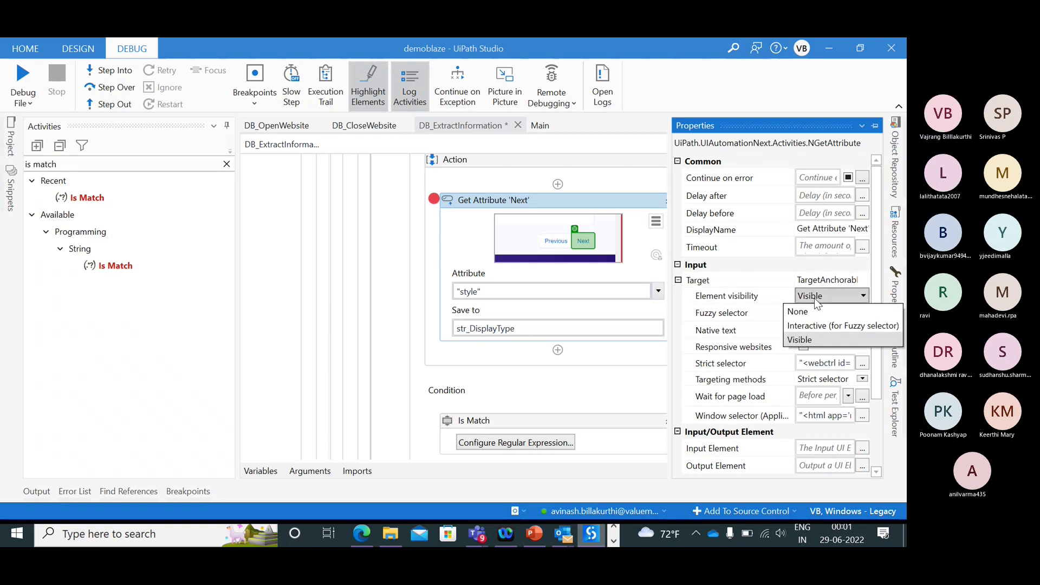
{"action": "left_click", "coordinate": [815, 299]}
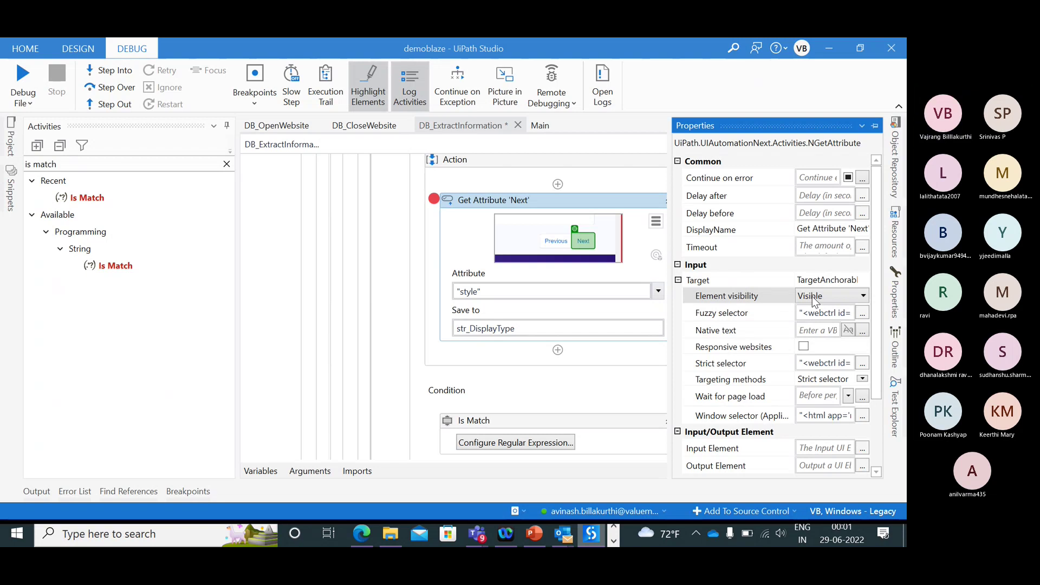
{"action": "left_click", "coordinate": [813, 299]}
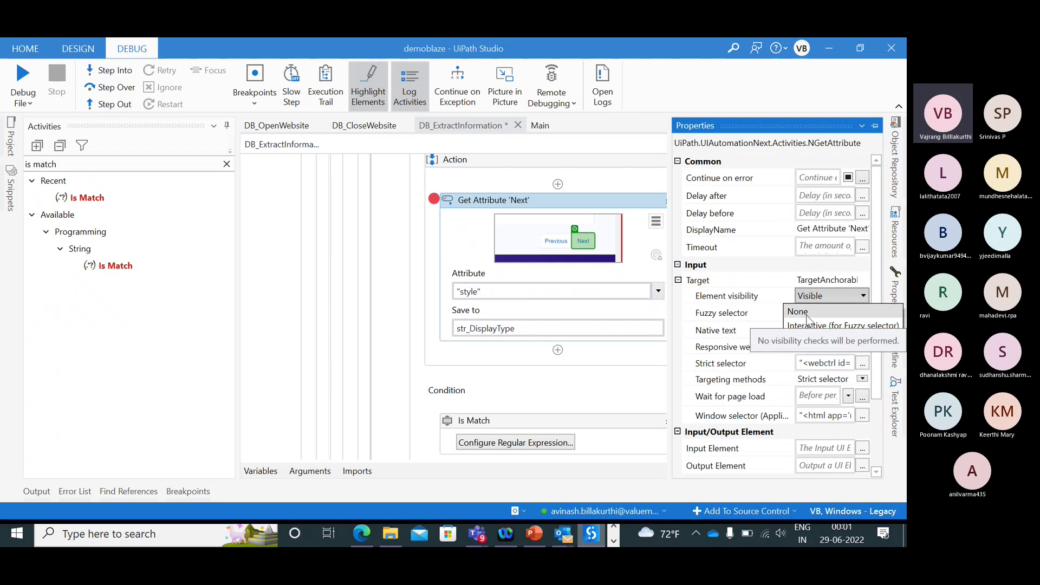
{"action": "left_click", "coordinate": [806, 314]}
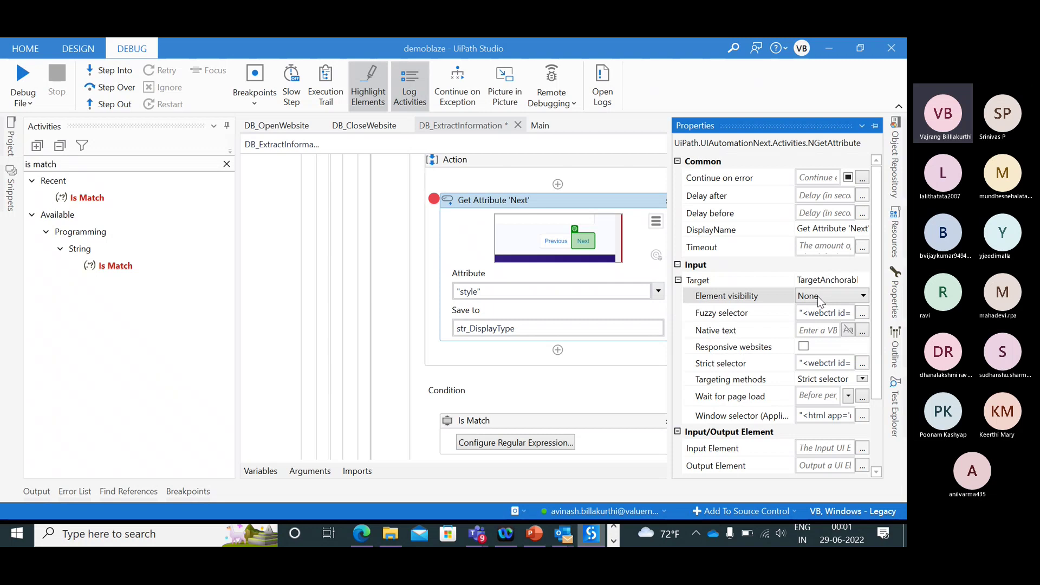
- Save the DB_ExtractInformation workflow and start debugging it
{"action": "key", "text": "ctrl+s"}
{"action": "left_click", "coordinate": [804, 346]}
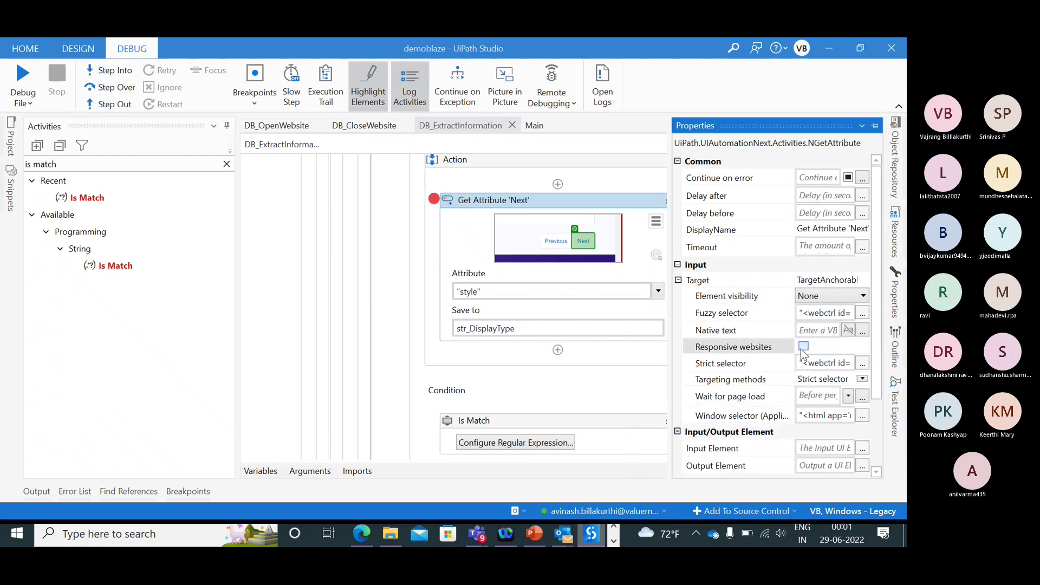
{"action": "key", "text": "ctrl+s"}
{"action": "left_click", "coordinate": [23, 76]}
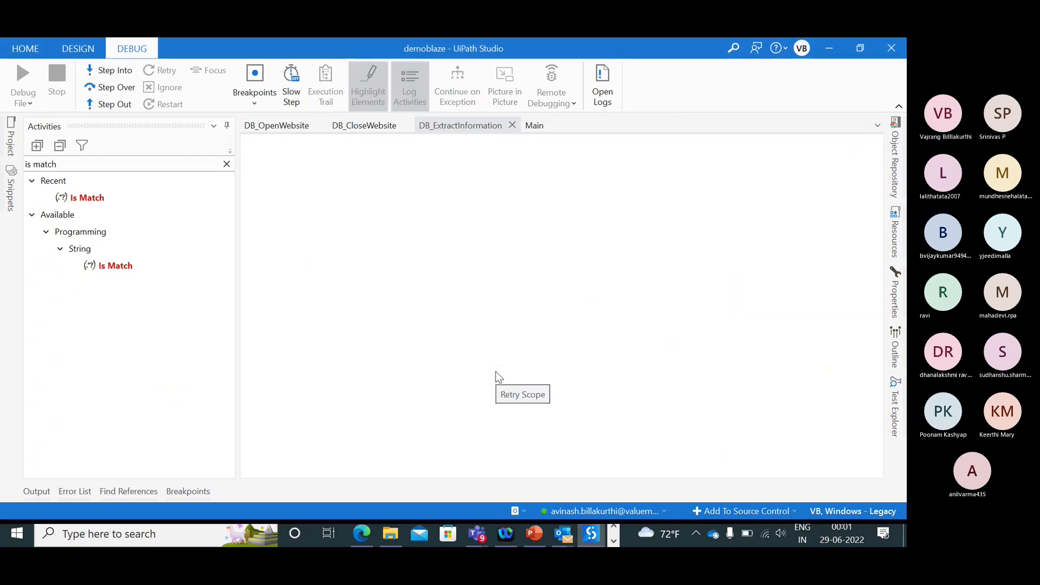
- Check the participants in the Teams meeting window and return to UiPath Studio
{"action": "left_click", "coordinate": [615, 538]}
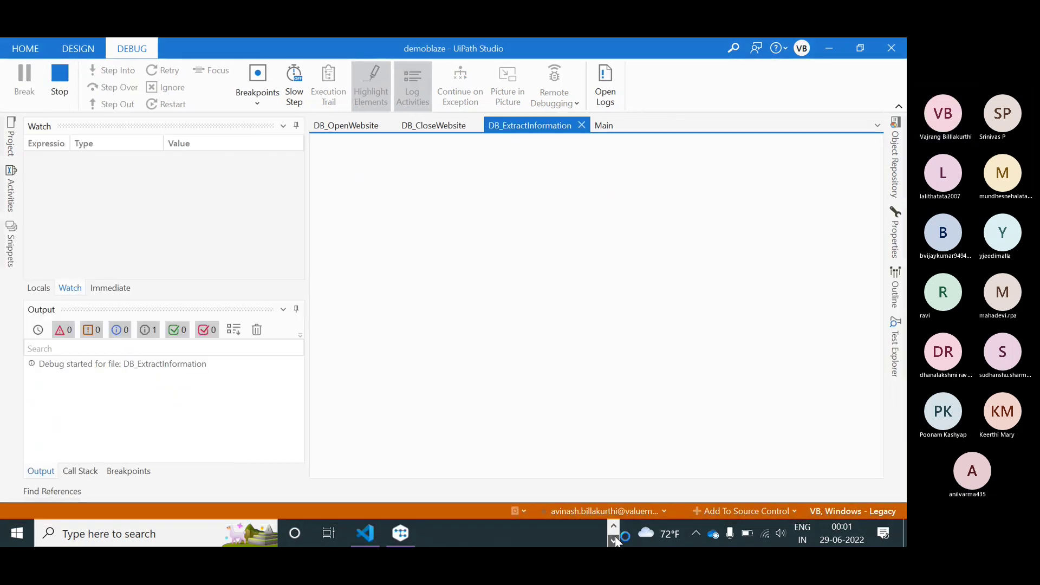
{"action": "left_click", "coordinate": [612, 526]}
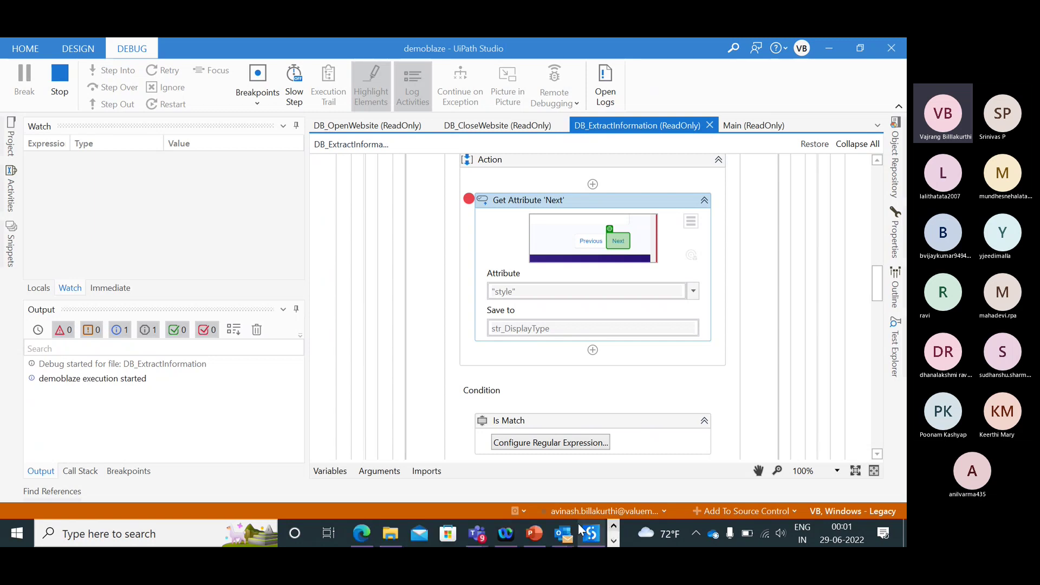
{"action": "mouse_move", "coordinate": [475, 534]}
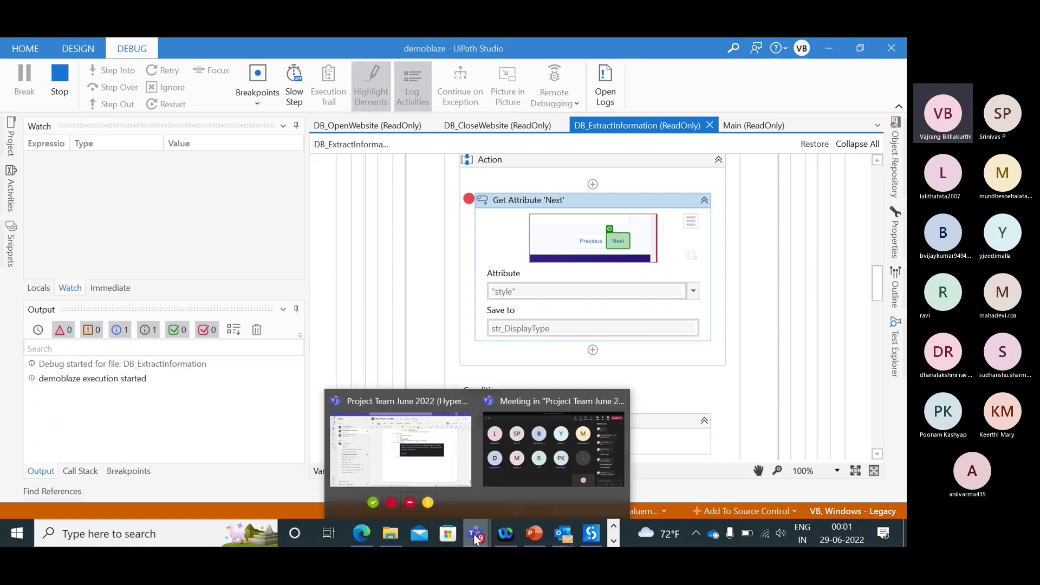
{"action": "left_click", "coordinate": [512, 435]}
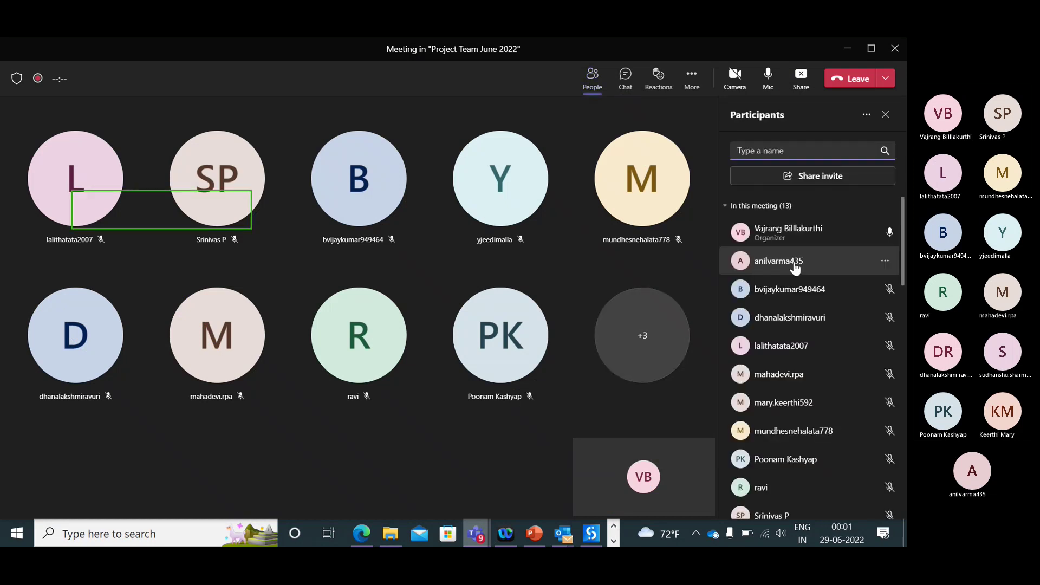
{"action": "key", "text": "alt+Tab"}
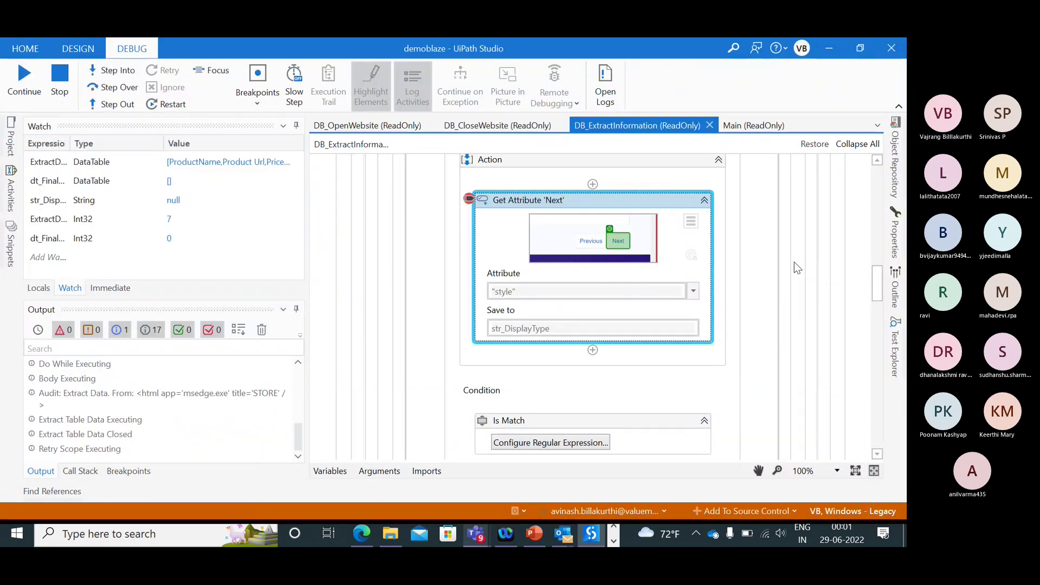
- Step into the Get Attribute 'Next' activity at the breakpoint and display the workflow's variables
{"action": "left_click", "coordinate": [117, 70]}
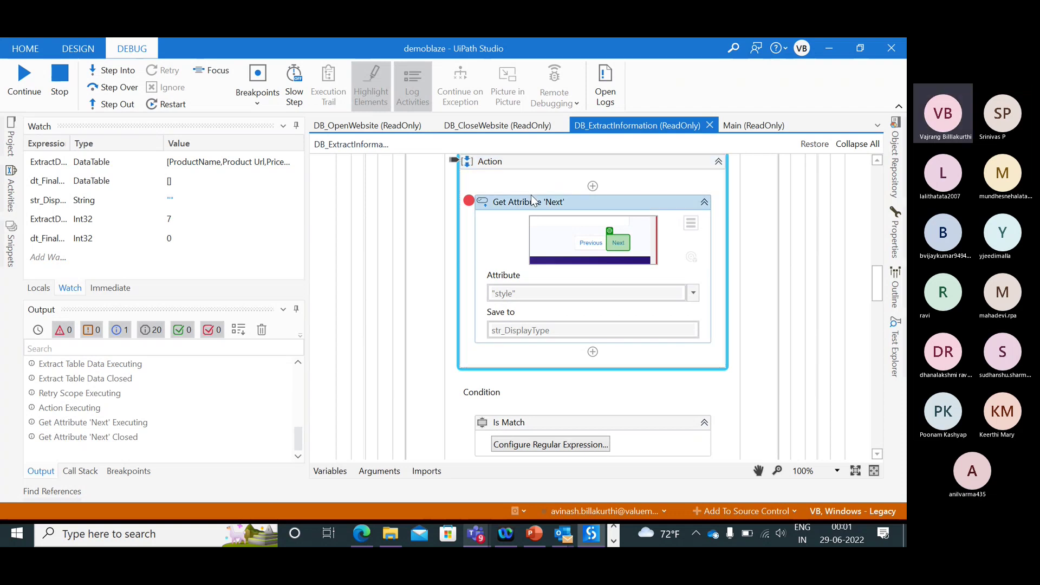
{"action": "left_click", "coordinate": [327, 474]}
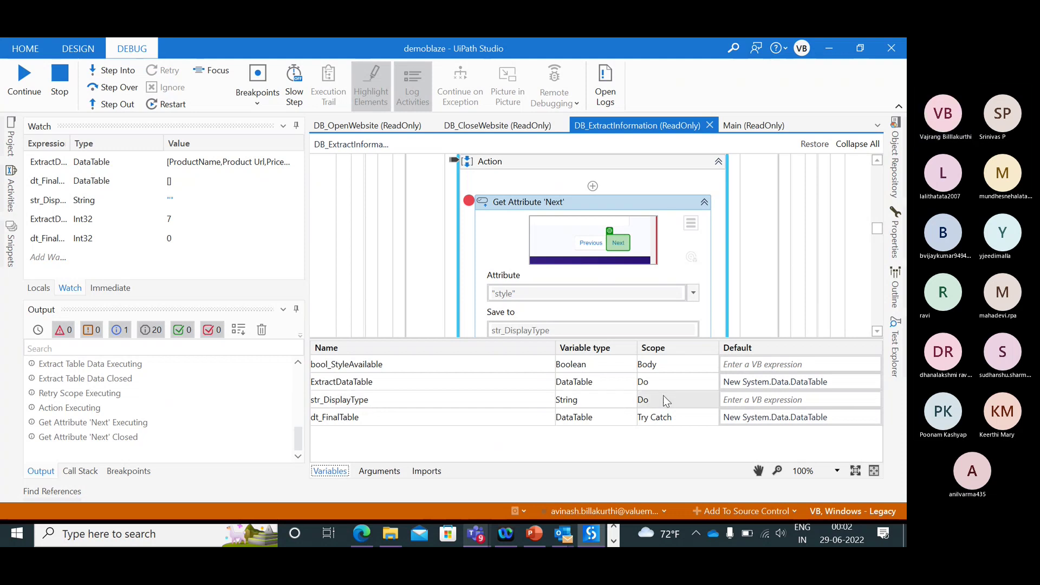
- Stop debugging, change the scope of str_DisplayType to Try Catch, and close the variables list
{"action": "left_click", "coordinate": [108, 104]}
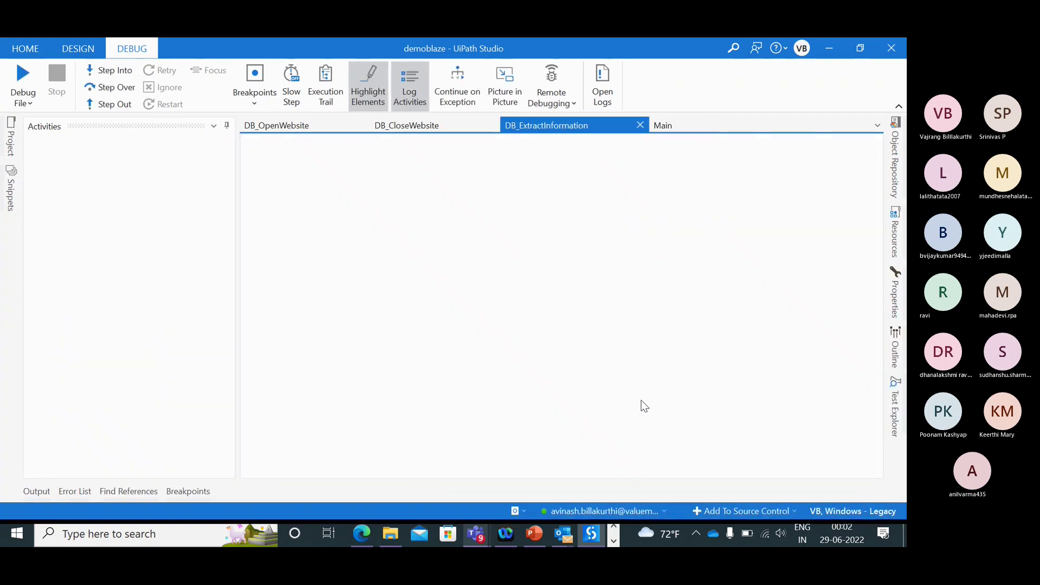
{"action": "left_click", "coordinate": [641, 399]}
{"action": "left_click", "coordinate": [641, 400]}
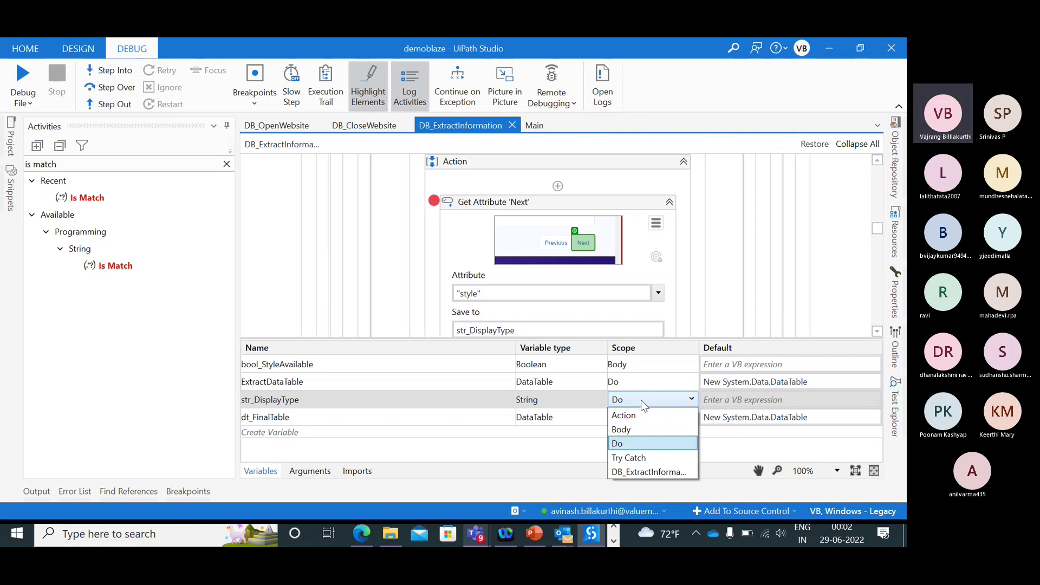
{"action": "left_click", "coordinate": [637, 459]}
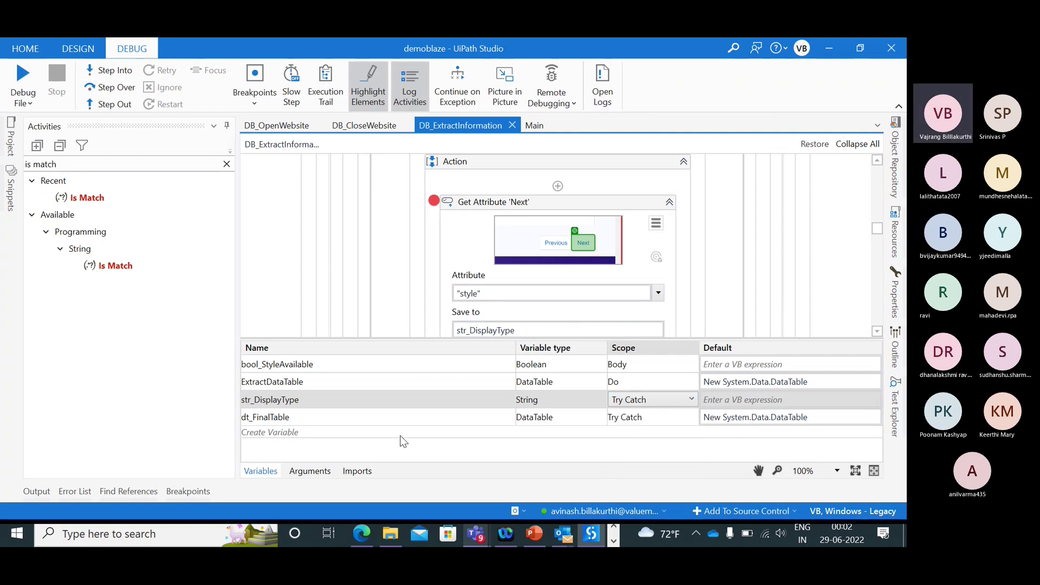
{"action": "left_click", "coordinate": [260, 470]}
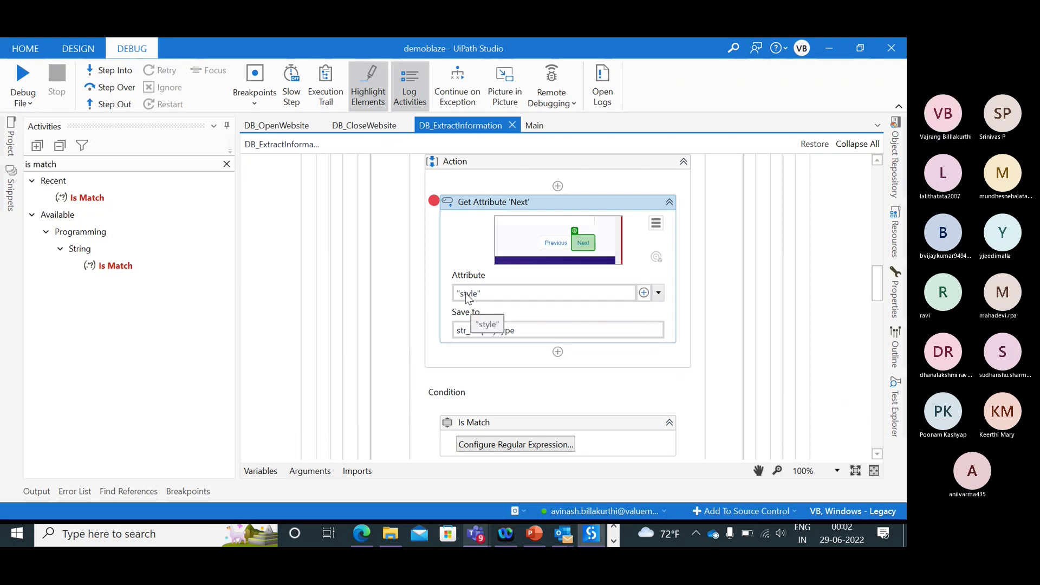
- Switch to UI Explorer, examine the style property of the Next button, and return to UiPath Studio
{"action": "left_click", "coordinate": [614, 541]}
{"action": "left_click", "coordinate": [401, 534]}
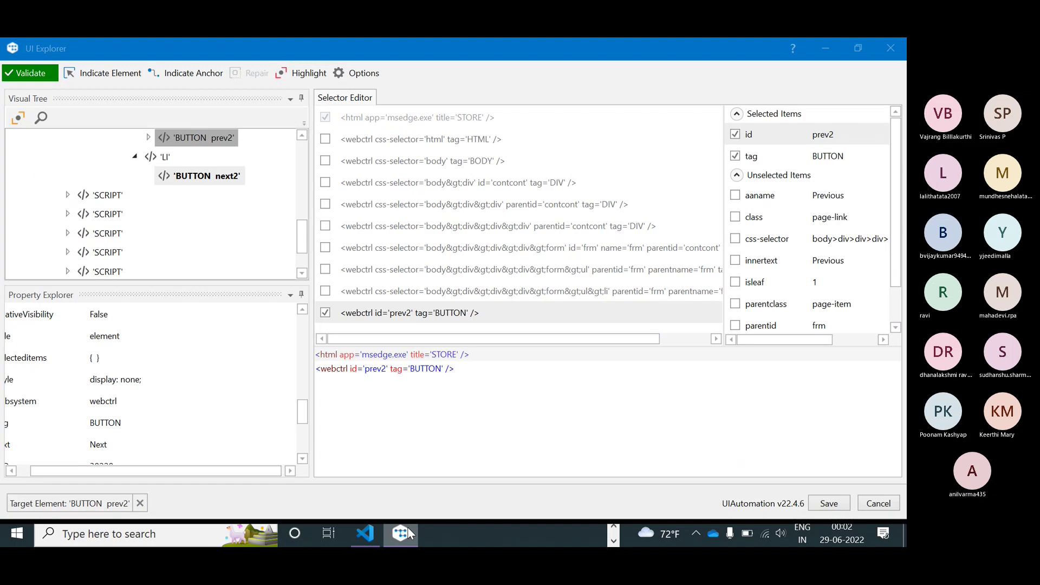
{"action": "left_click_drag", "start_coordinate": [232, 467], "coordinate": [180, 472]}
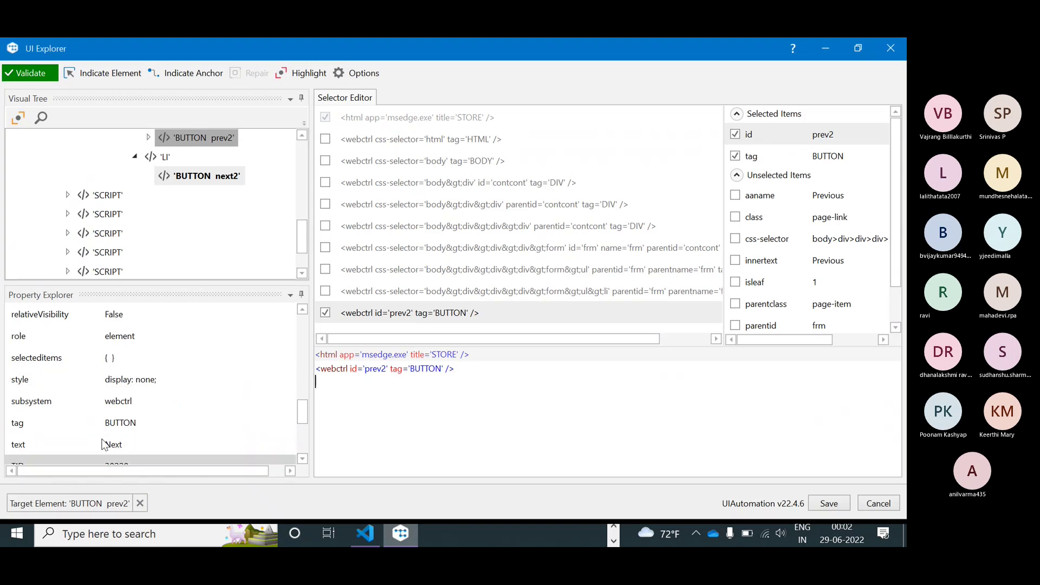
{"action": "left_click", "coordinate": [122, 379]}
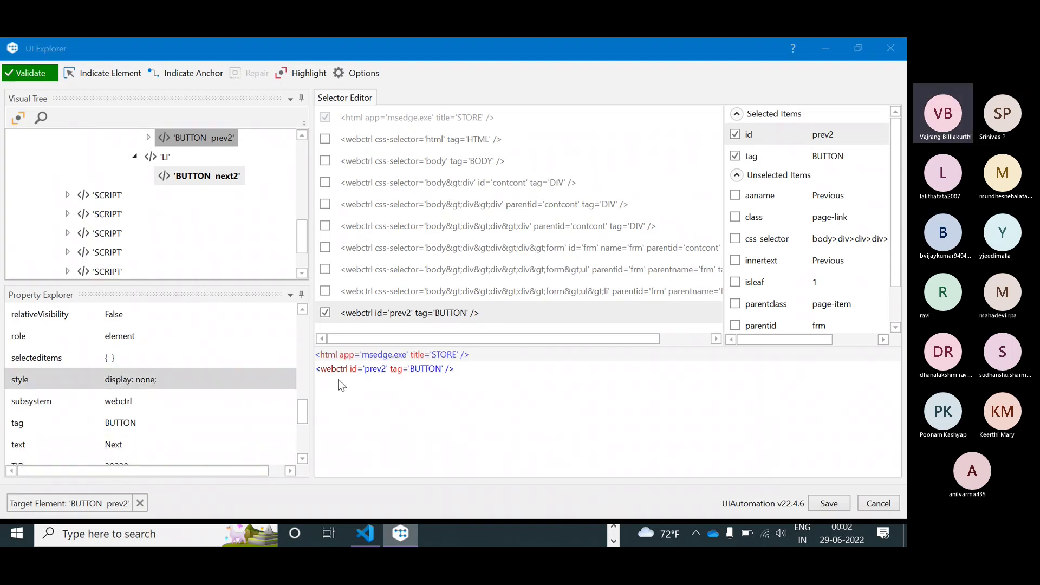
{"action": "key", "text": "alt+Tab"}
- Debug DB_ExtractInformation past the Get Attribute 'Next' breakpoint, inspect the watched str_DisplayType value, and stop debugging
{"action": "left_click", "coordinate": [25, 74]}
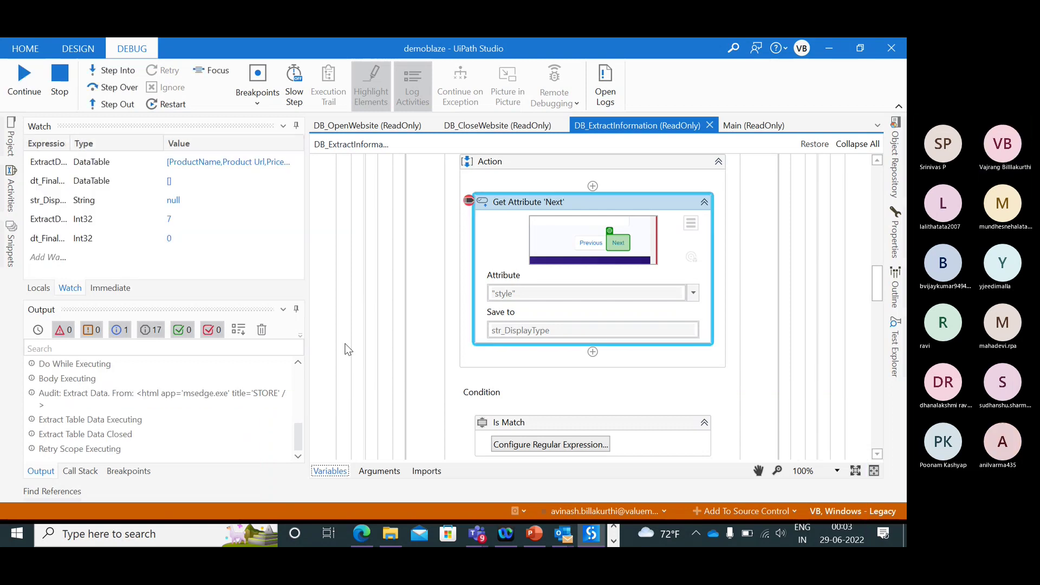
{"action": "left_click", "coordinate": [120, 70]}
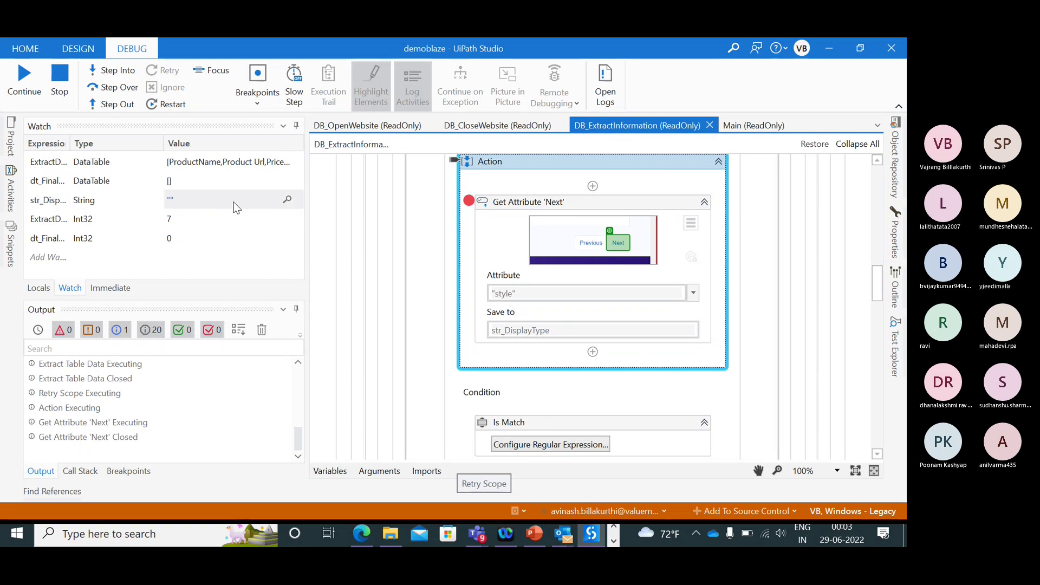
{"action": "left_click", "coordinate": [287, 200]}
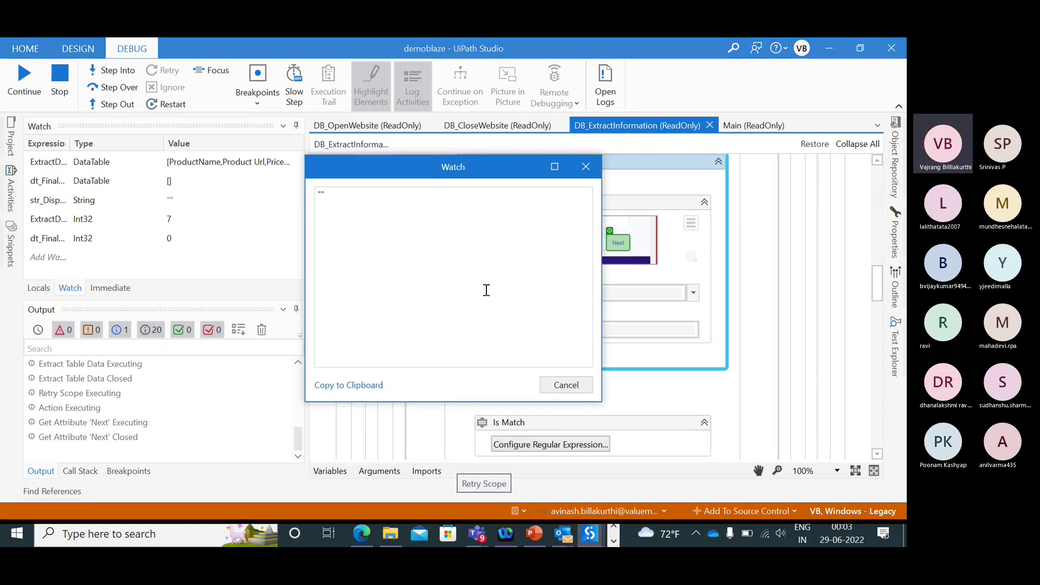
{"action": "left_click", "coordinate": [586, 167]}
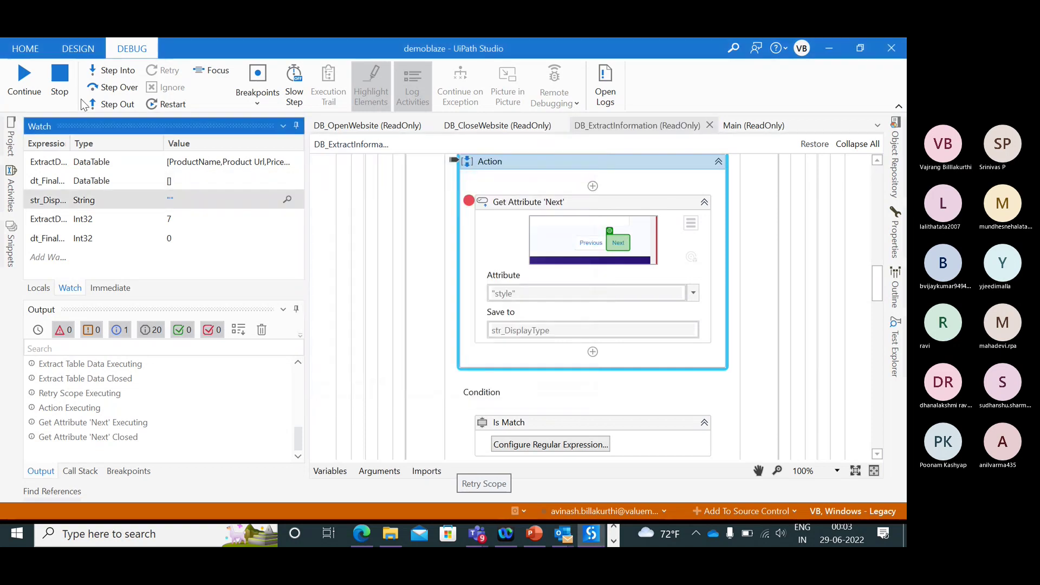
{"action": "left_click", "coordinate": [60, 74]}
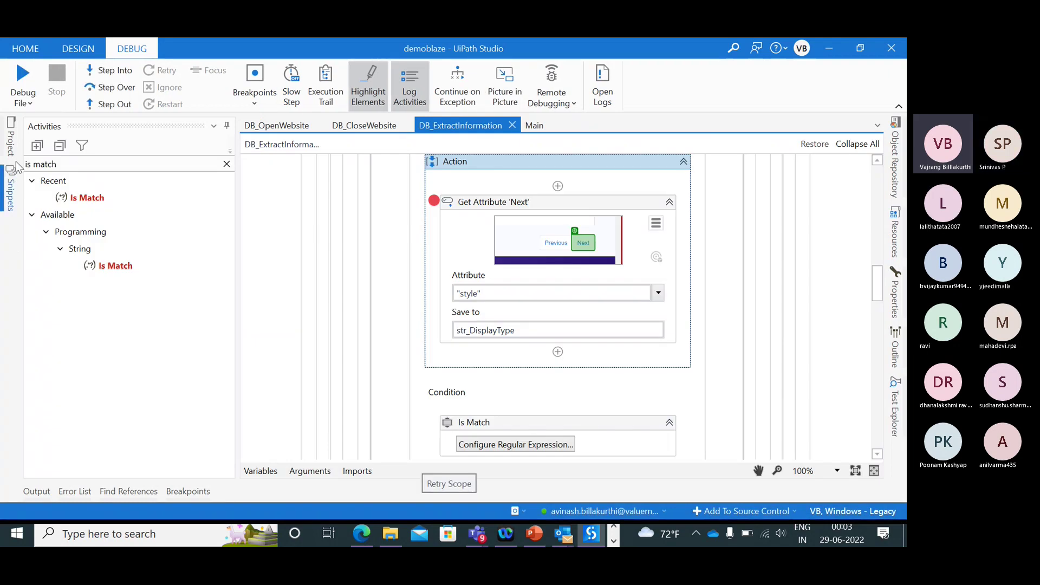
- Create a new sequence workflow named Sequence in the demoblaze project
{"action": "left_click", "coordinate": [10, 136]}
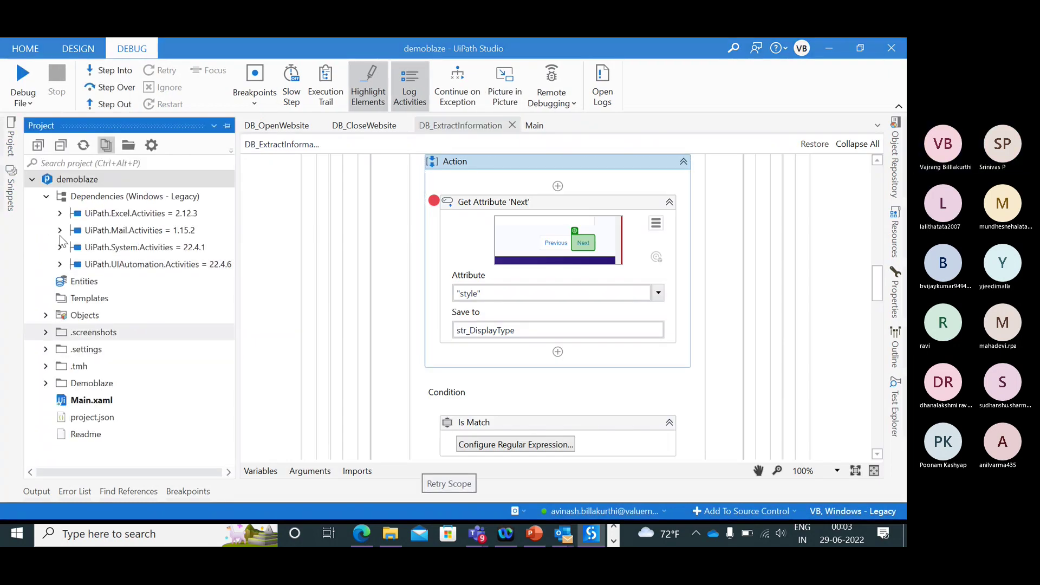
{"action": "right_click", "coordinate": [74, 187]}
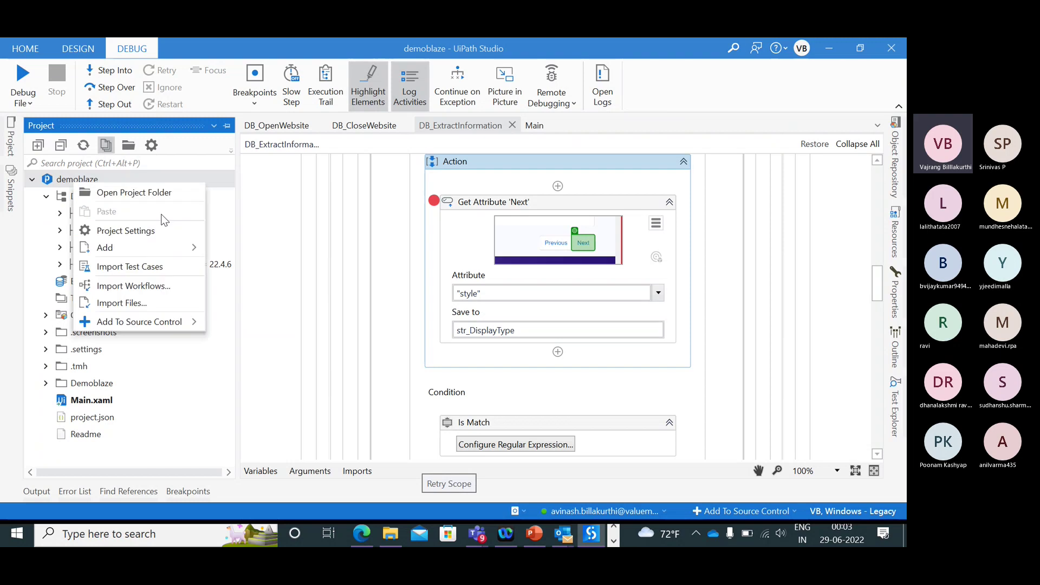
{"action": "mouse_move", "coordinate": [152, 248]}
{"action": "left_click", "coordinate": [247, 267]}
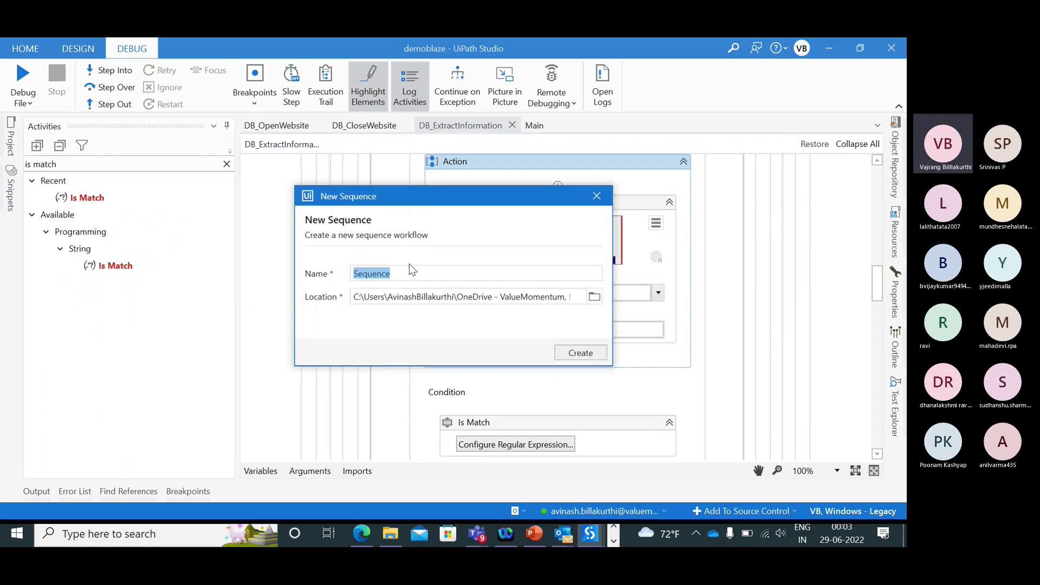
{"action": "left_click", "coordinate": [583, 353]}
- Copy the Get Attribute 'Next' activity from DB_ExtractInformation into the new Sequence workflow
{"action": "left_click", "coordinate": [581, 209]}
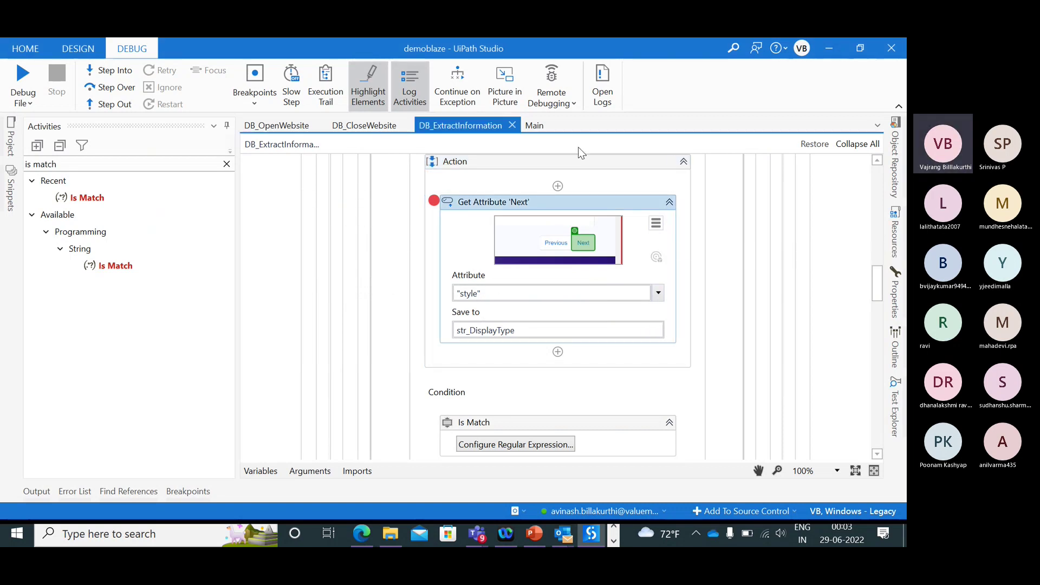
{"action": "scroll", "coordinate": [561, 269], "scroll_direction": "up", "scroll_amount": 10}
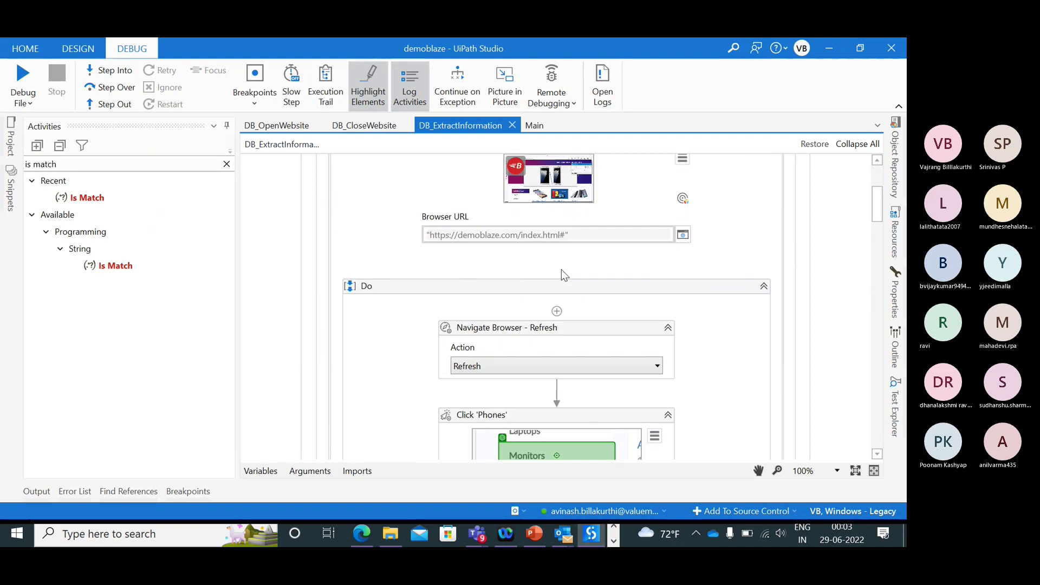
{"action": "scroll", "coordinate": [561, 275], "scroll_direction": "up", "scroll_amount": 3}
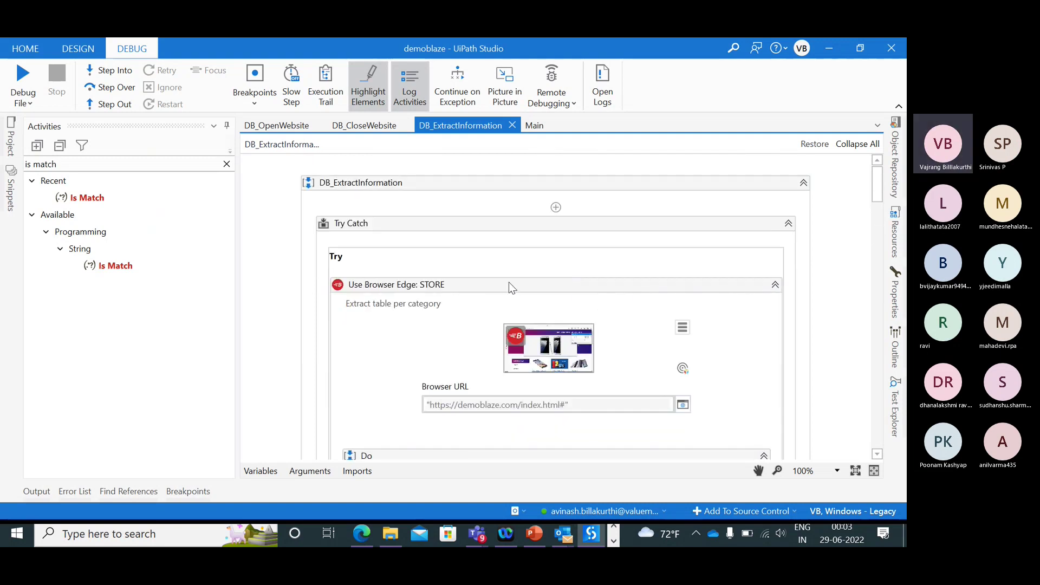
{"action": "scroll", "coordinate": [509, 284], "scroll_direction": "down", "scroll_amount": 3}
{"action": "key", "text": "ctrl+n"}
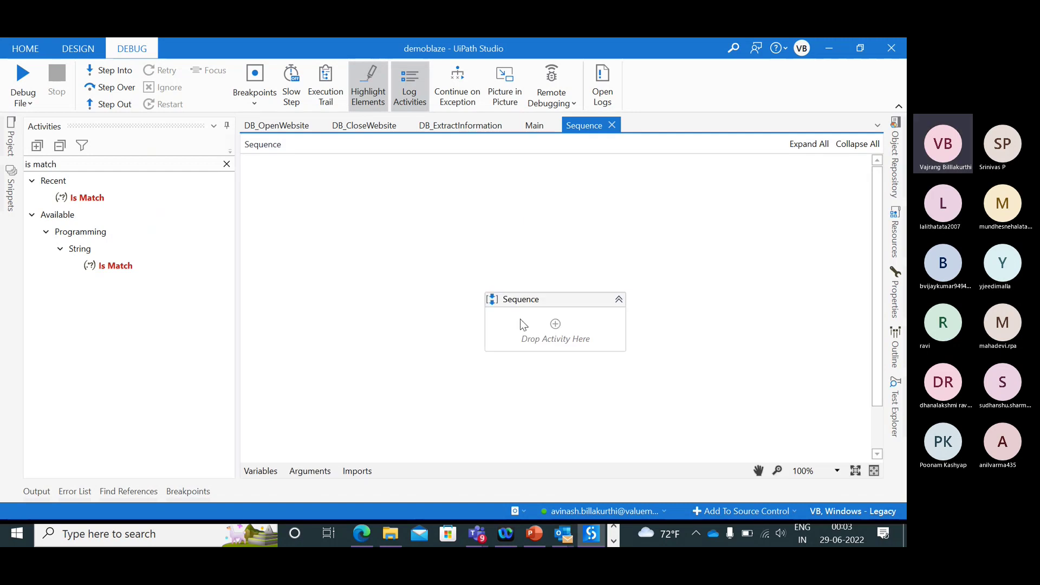
{"action": "key", "text": "ctrl+v"}
{"action": "left_click", "coordinate": [692, 347]}
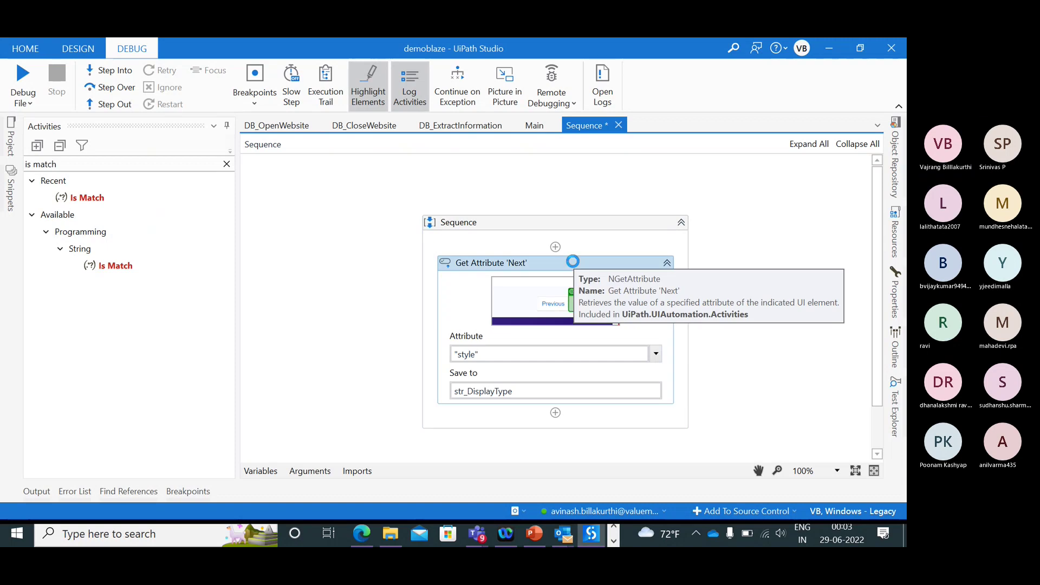
{"action": "left_click", "coordinate": [573, 262]}
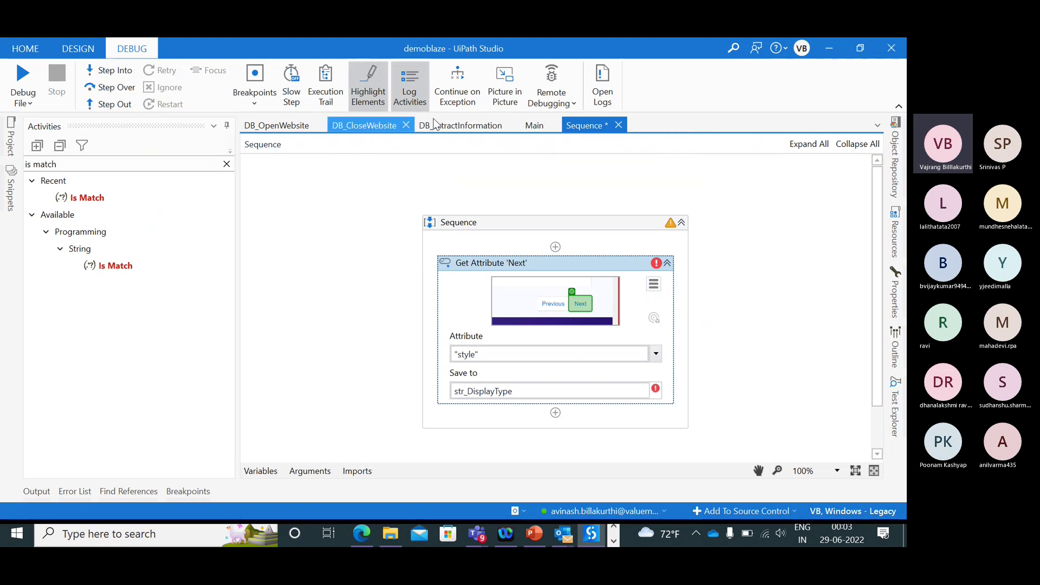
- Copy the Use Browser Edge: STORE activity from DB_ExtractInformation into the Sequence workflow above Get Attribute 'Next'
{"action": "left_click", "coordinate": [470, 128]}
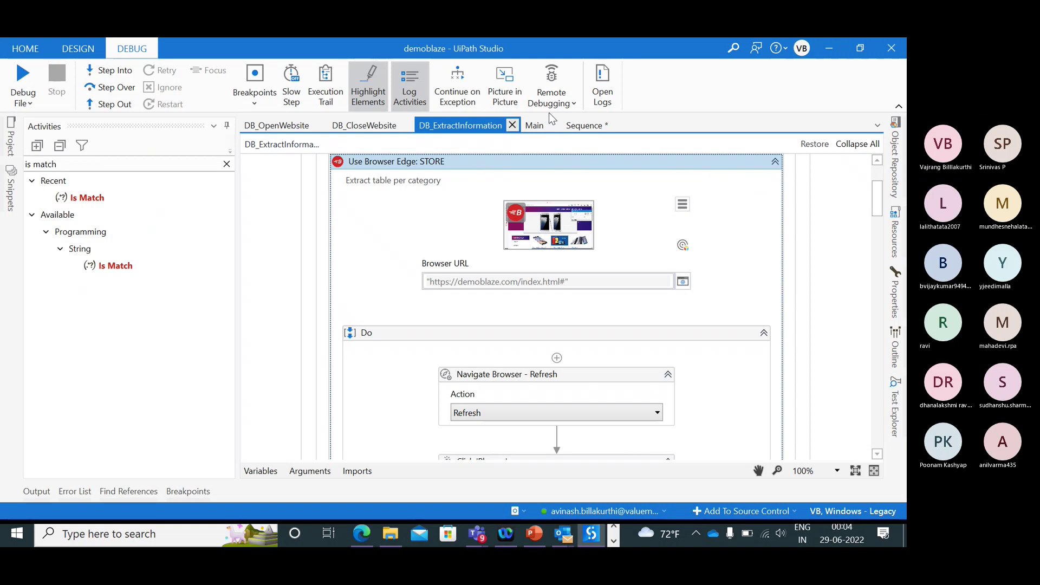
{"action": "left_click", "coordinate": [576, 124]}
{"action": "left_click", "coordinate": [505, 243]}
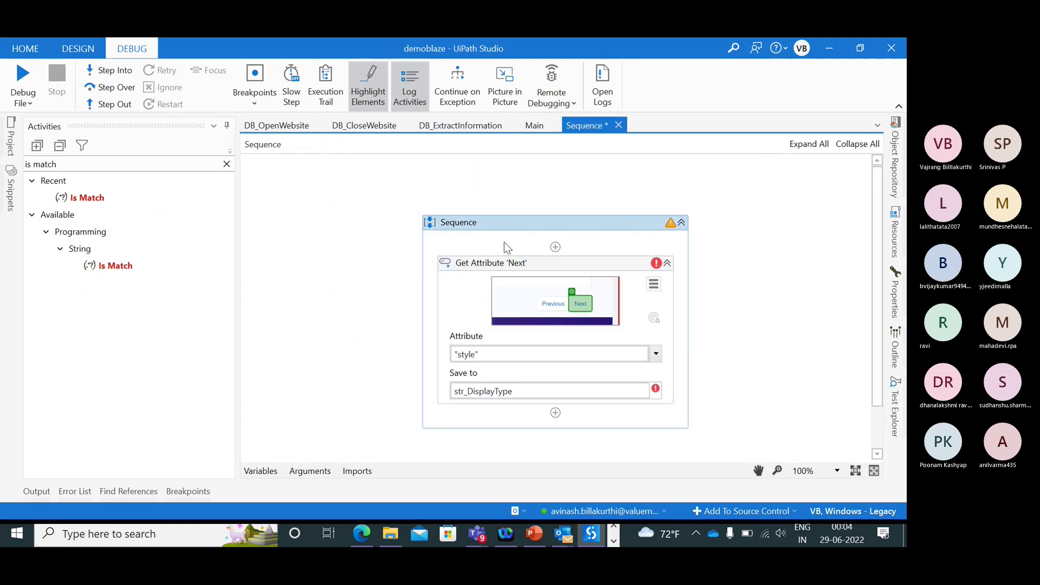
{"action": "key", "text": "ctrl+z"}
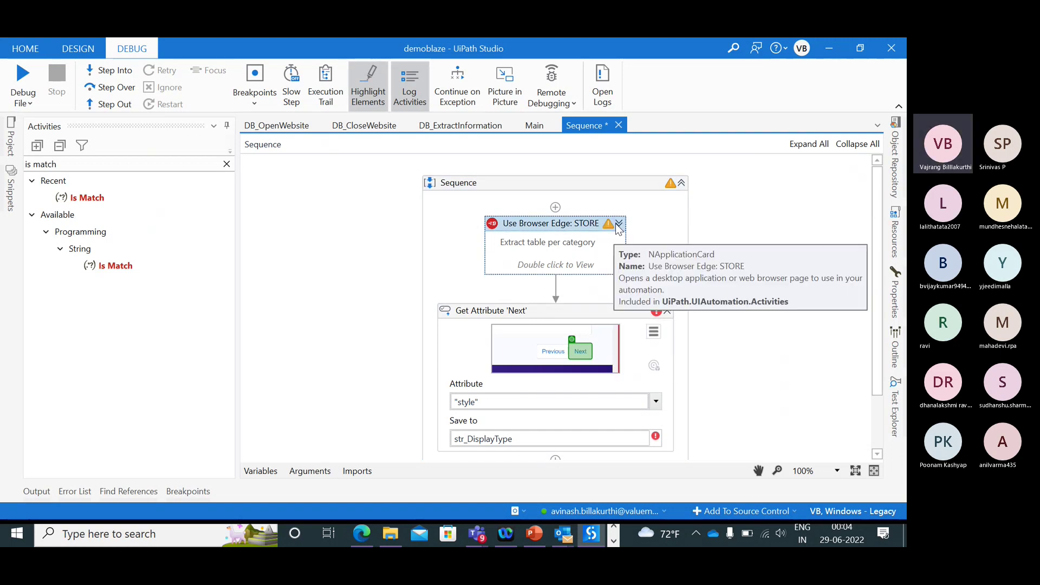
- Delete the Do block from the copied Use Browser Edge: STORE activity and move Get Attribute 'Next' inside it
{"action": "left_click", "coordinate": [619, 223]}
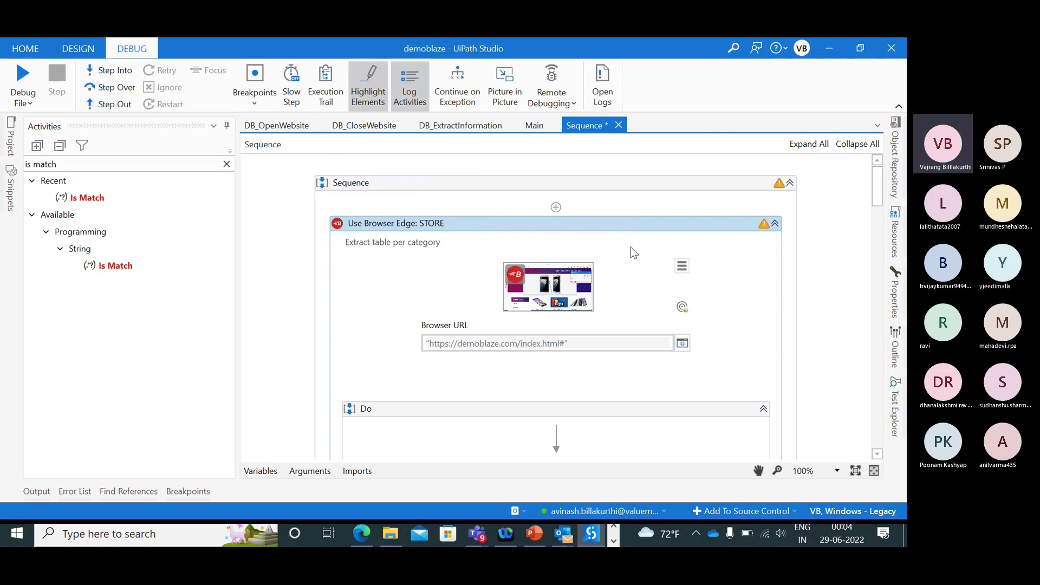
{"action": "left_click", "coordinate": [611, 410]}
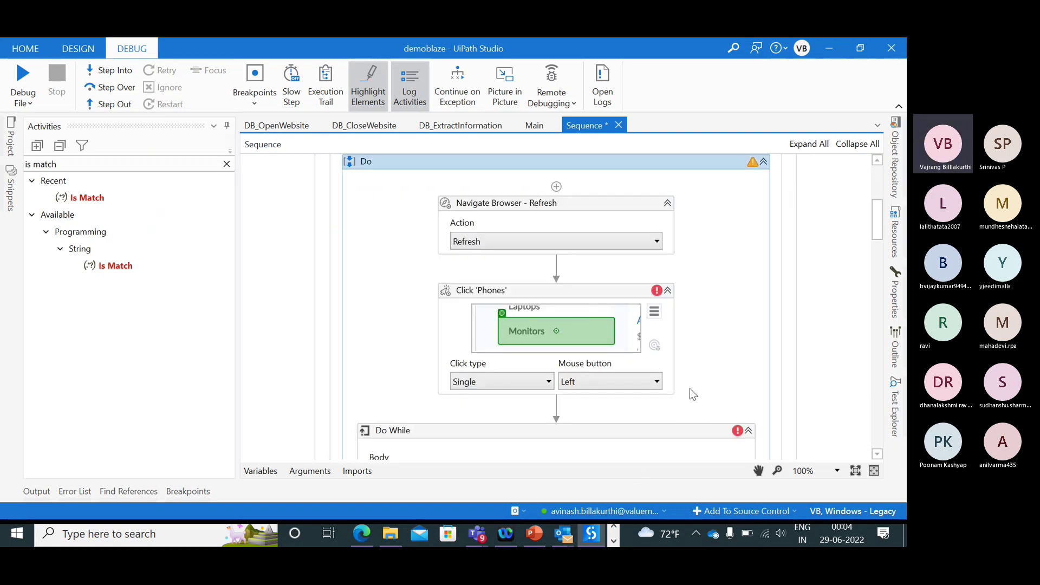
{"action": "scroll", "coordinate": [688, 378], "scroll_direction": "down", "scroll_amount": 10}
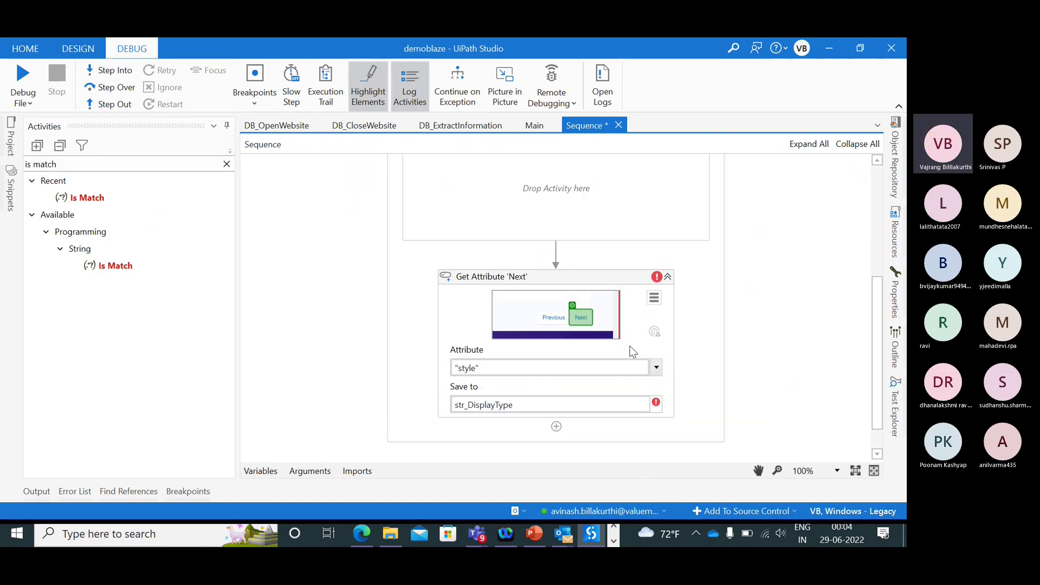
{"action": "left_click_drag", "start_coordinate": [557, 275], "coordinate": [558, 188]}
{"action": "scroll", "coordinate": [692, 317], "scroll_direction": "up", "scroll_amount": 5}
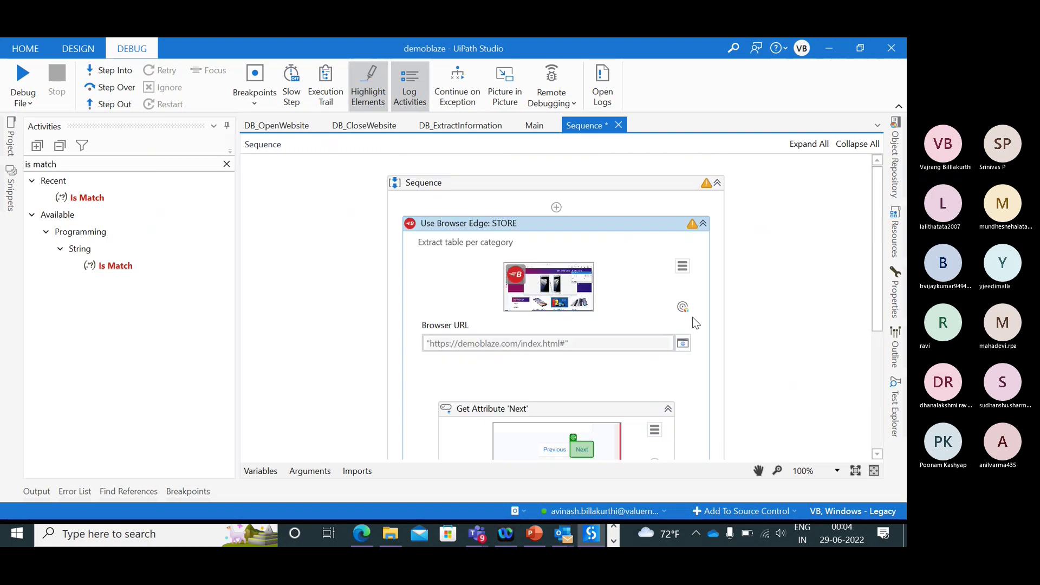
{"action": "scroll", "coordinate": [693, 316], "scroll_direction": "down", "scroll_amount": 4}
- Replace the output of Get Attribute 'Next' in the Sequence workflow with a newly created variable named str_DisplayType
{"action": "left_click", "coordinate": [546, 345]}
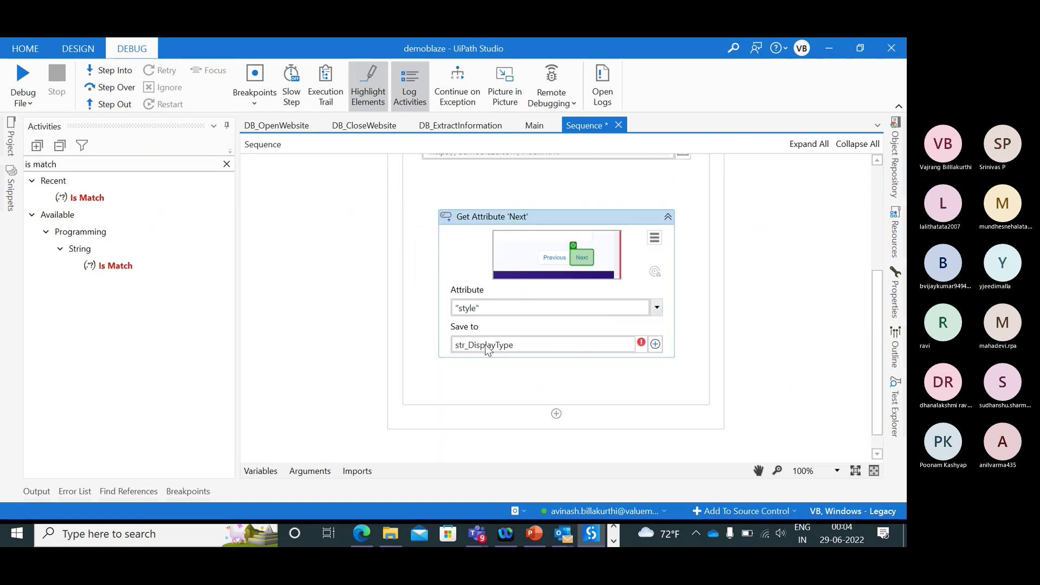
{"action": "double_click", "coordinate": [488, 345]}
{"action": "key", "text": "ctrl+c"}
{"action": "key", "text": "BackSpace"}
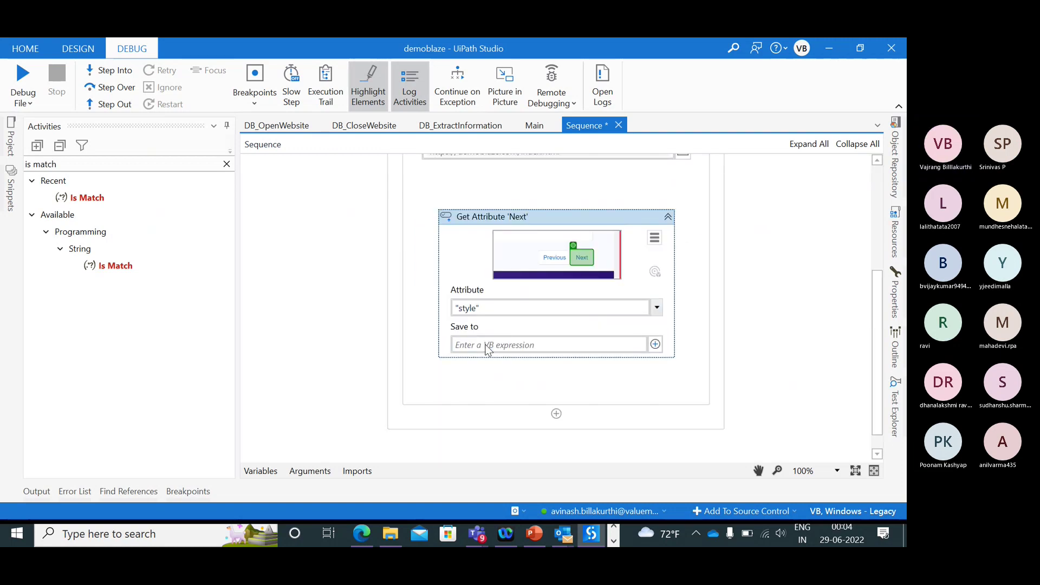
{"action": "key", "text": "ctrl+v"}
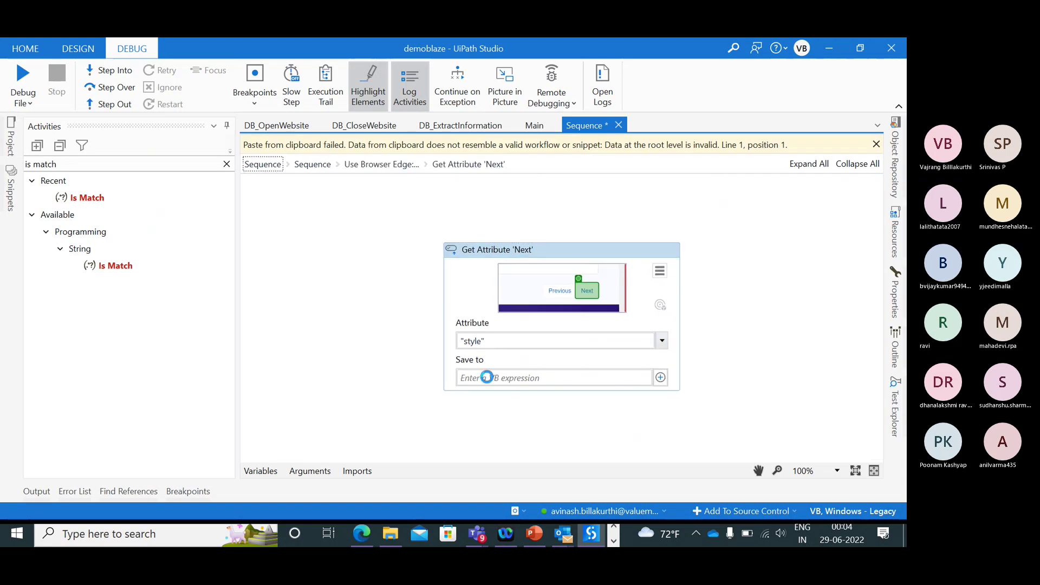
{"action": "left_click", "coordinate": [486, 377]}
{"action": "key", "text": "ctrl+k"}
{"action": "key", "text": "ctrl+v"}
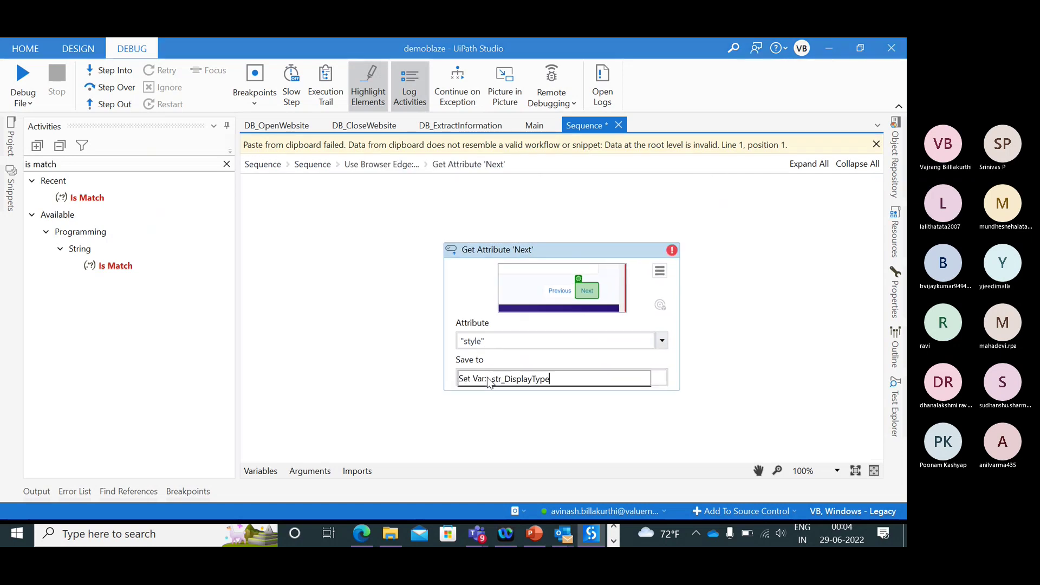
{"action": "key", "text": "Return"}
{"action": "left_click", "coordinate": [415, 366]}
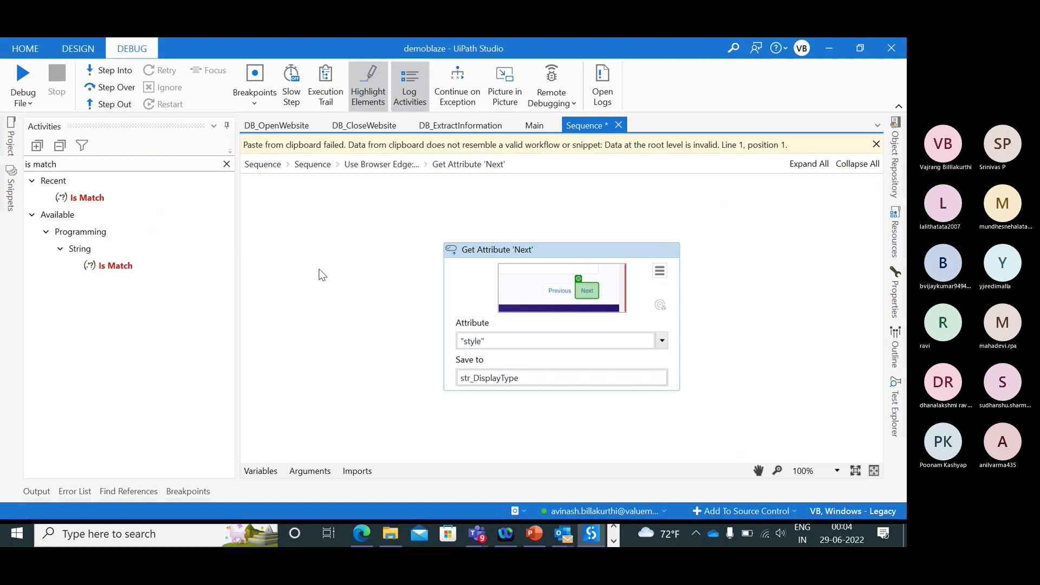
- Debug the Sequence workflow file while the STORE page in Edge is scrolled to the Previous and Next buttons
{"action": "left_click", "coordinate": [24, 80]}
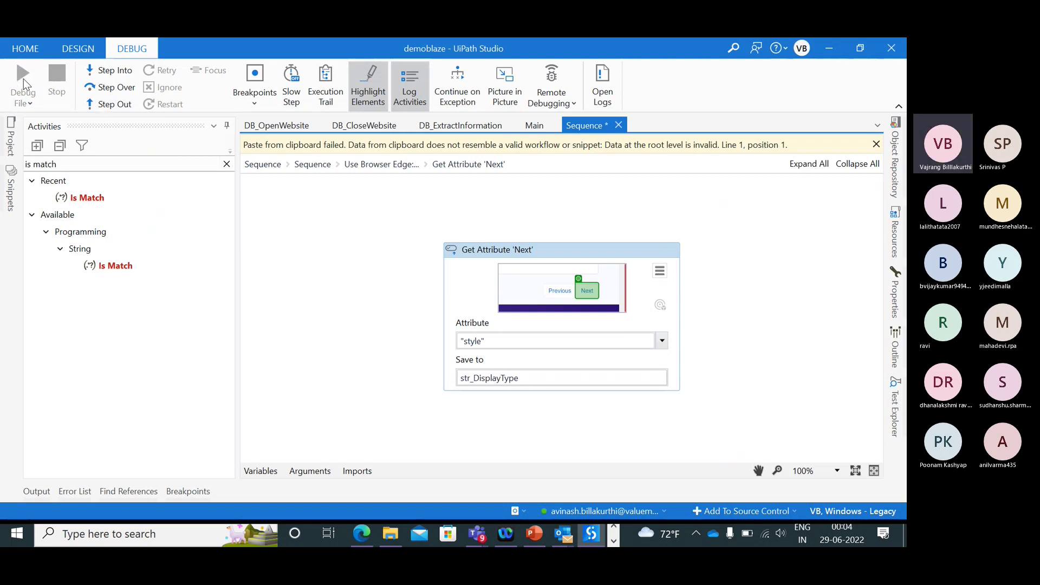
{"action": "key", "text": "alt+Tab"}
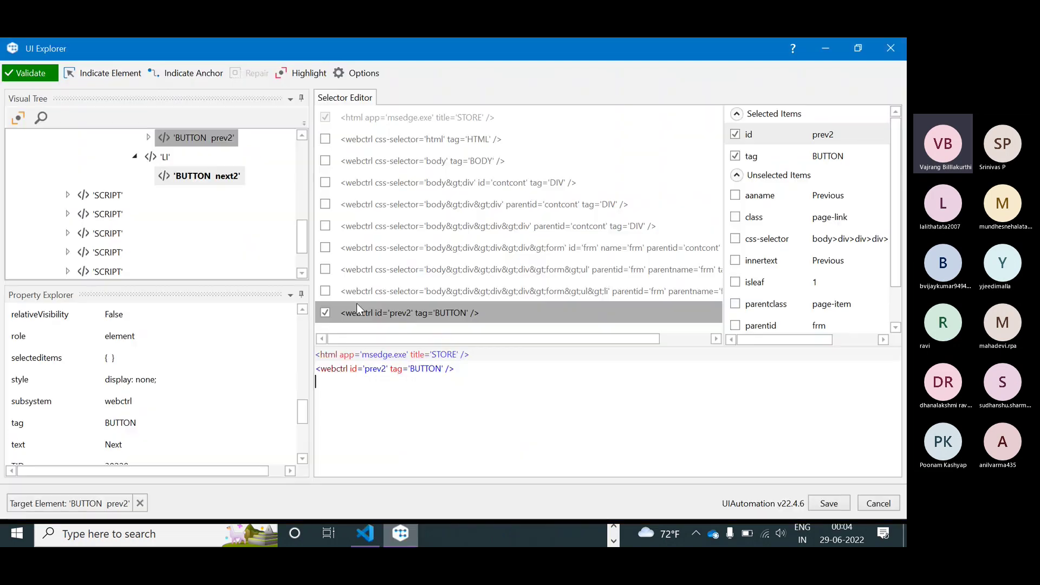
{"action": "key", "text": "alt+Tab"}
{"action": "key", "text": "alt+Tab"}
{"action": "key", "text": "alt+Tab"}
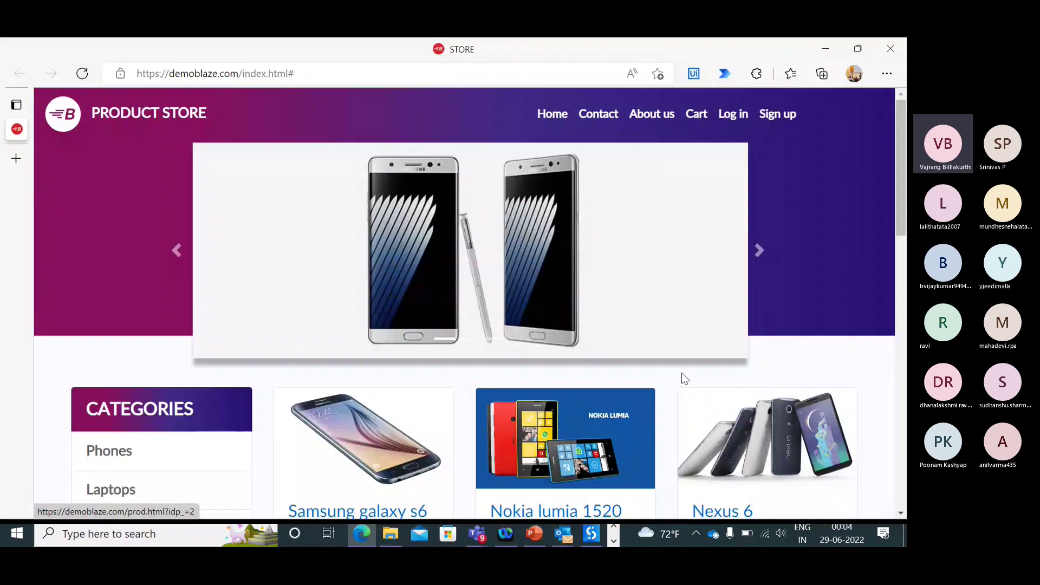
{"action": "scroll", "coordinate": [688, 375], "scroll_direction": "down", "scroll_amount": 20}
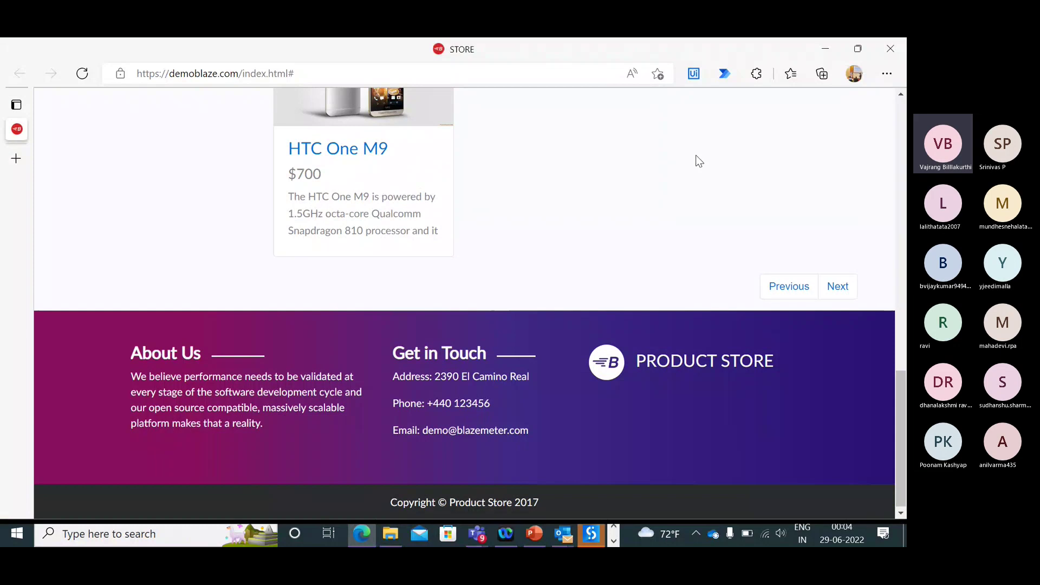
{"action": "left_click", "coordinate": [596, 537]}
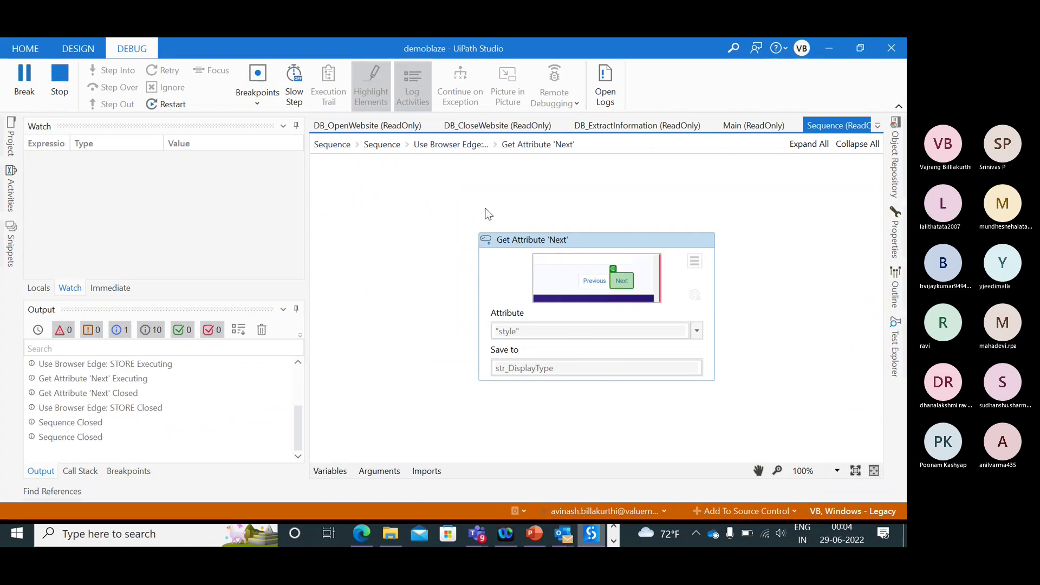
- Set a breakpoint on Get Attribute 'Next', debug the Sequence file again and step through the activity to the end
{"action": "left_click", "coordinate": [264, 85]}
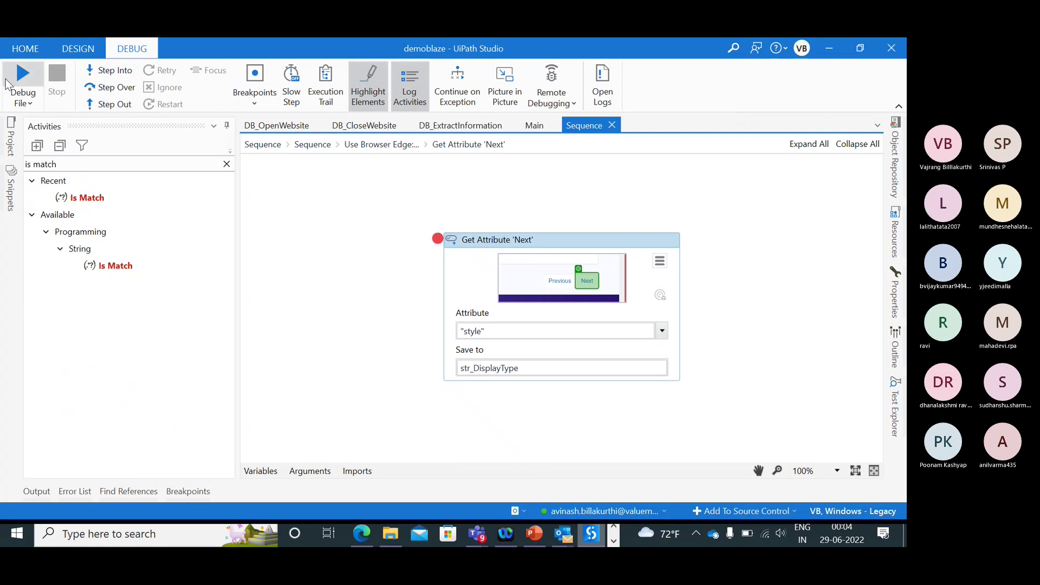
{"action": "left_click", "coordinate": [8, 85]}
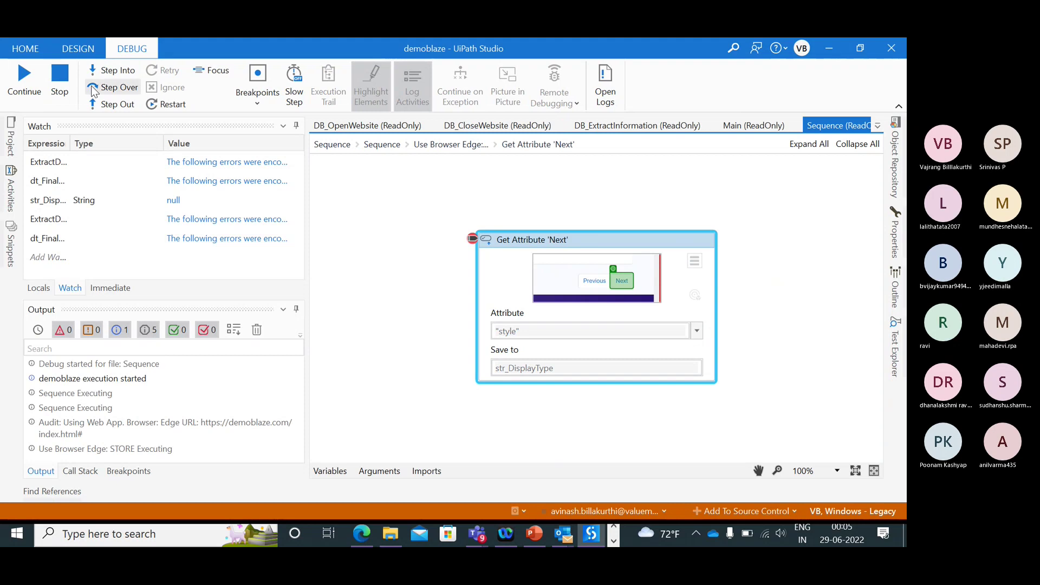
{"action": "left_click", "coordinate": [108, 73]}
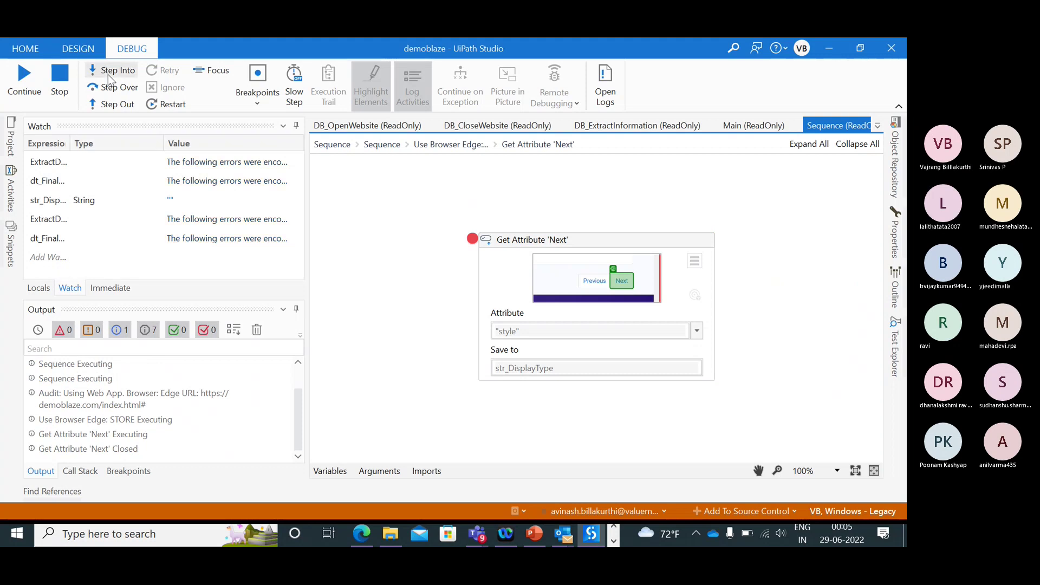
{"action": "left_click", "coordinate": [108, 74]}
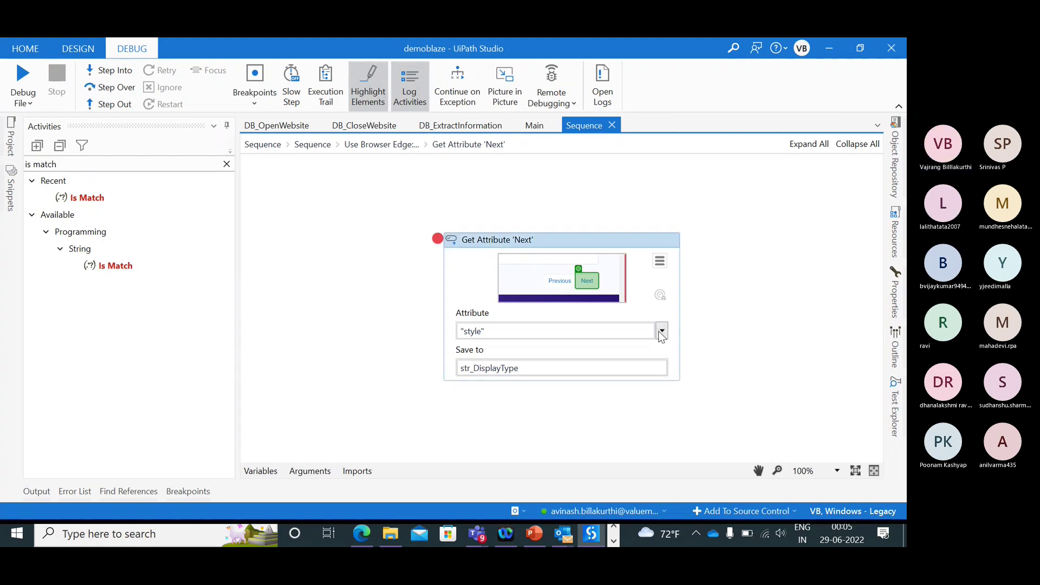
- Edit the target of Get Attribute 'Next', validate its strict selector for the next2 button without an anchor, and confirm it
{"action": "left_click", "coordinate": [662, 332]}
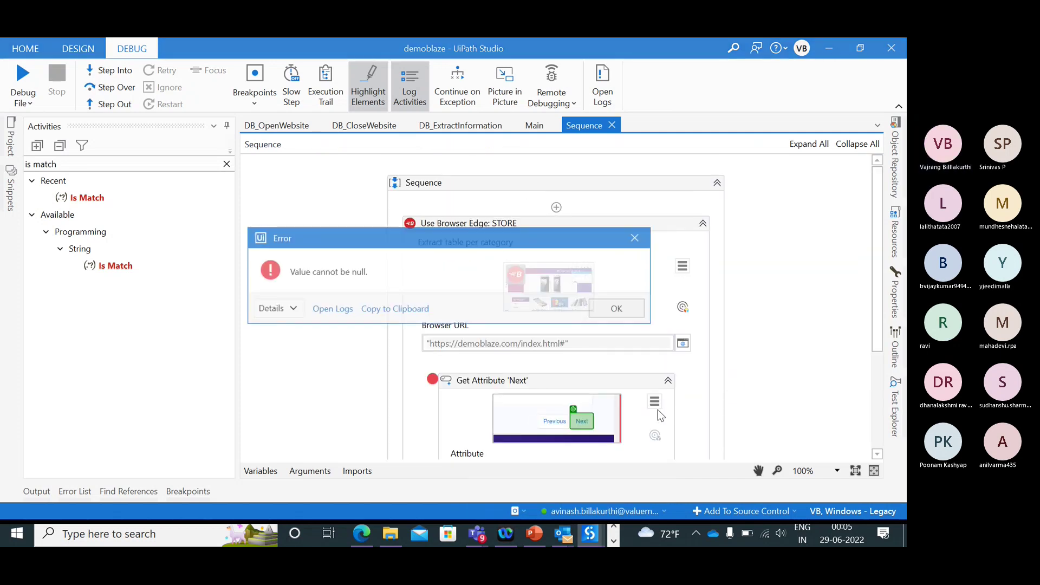
{"action": "left_click", "coordinate": [618, 309]}
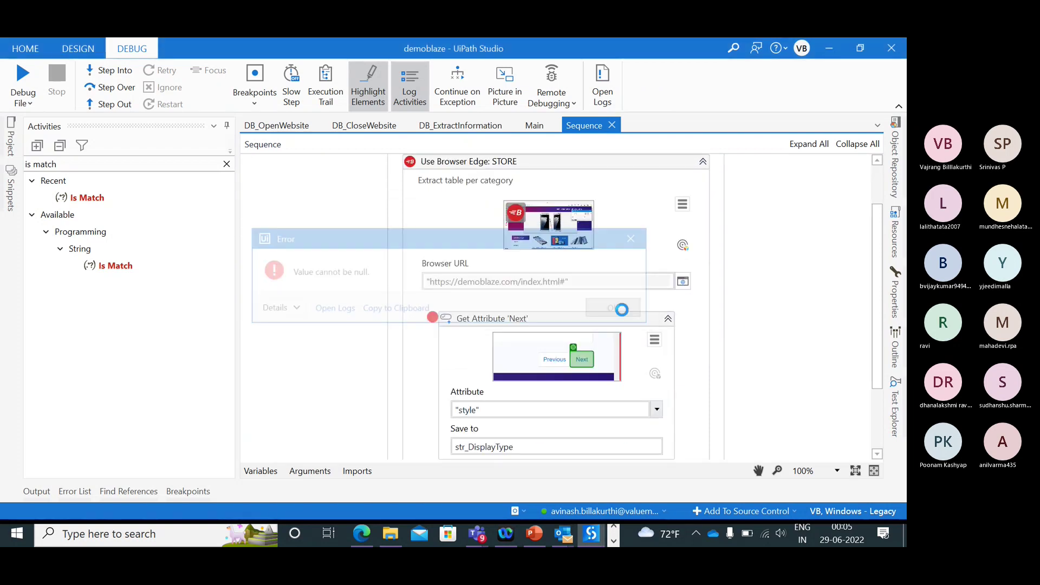
{"action": "left_click", "coordinate": [655, 340]}
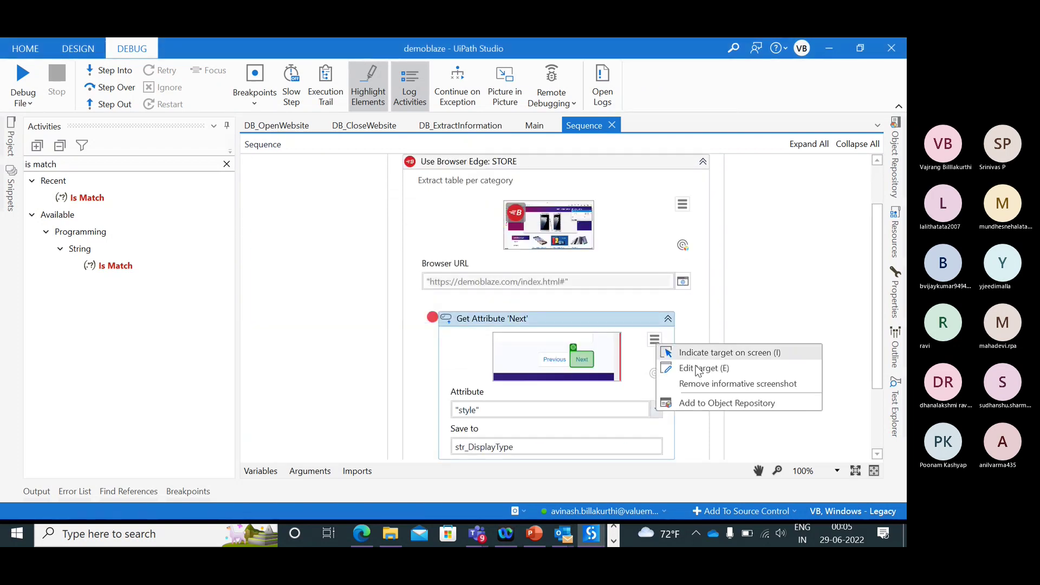
{"action": "left_click", "coordinate": [651, 338]}
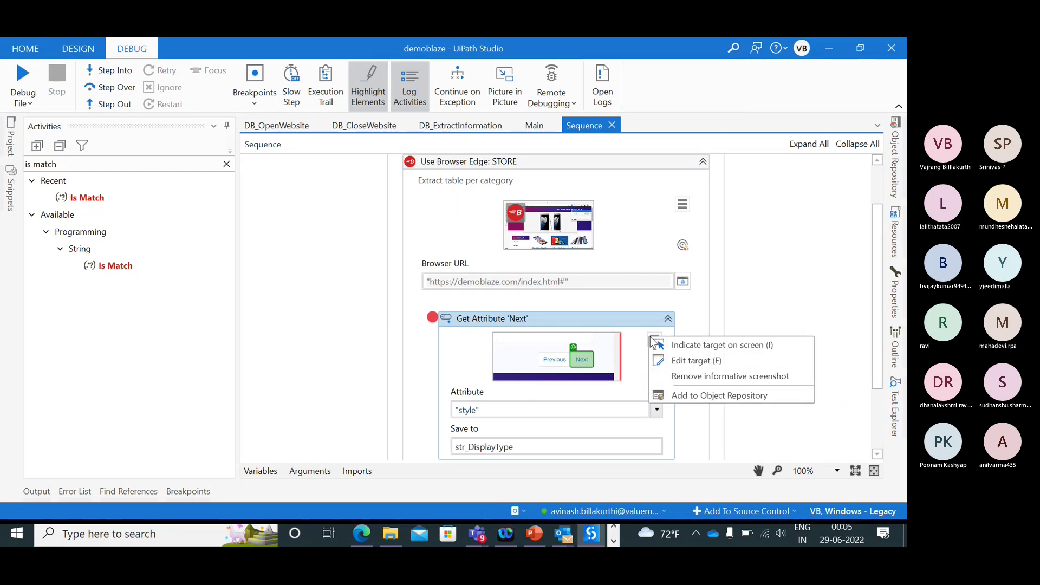
{"action": "left_click", "coordinate": [688, 361]}
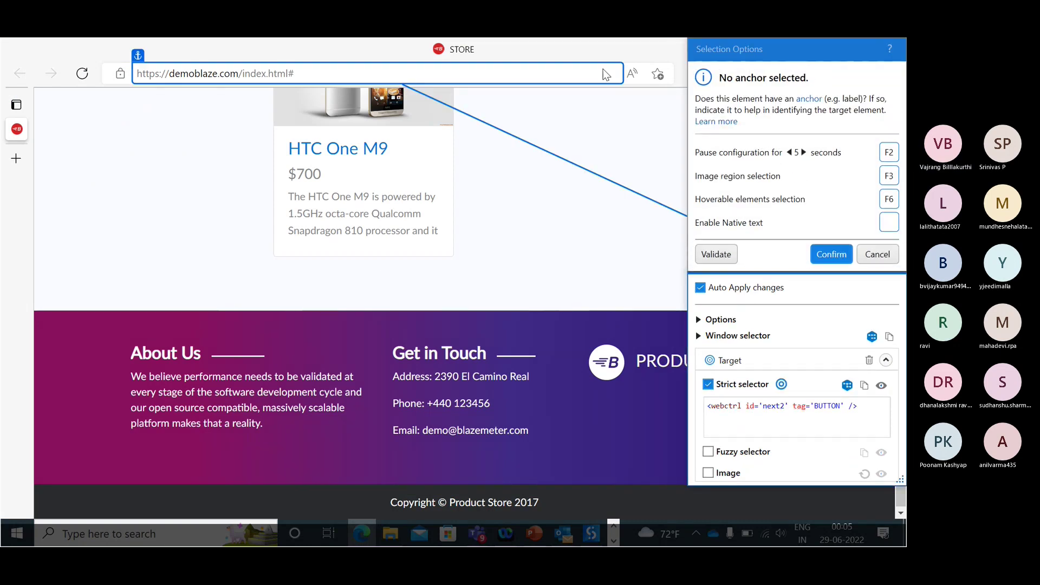
{"action": "key", "text": "Escape"}
{"action": "left_click", "coordinate": [709, 69]}
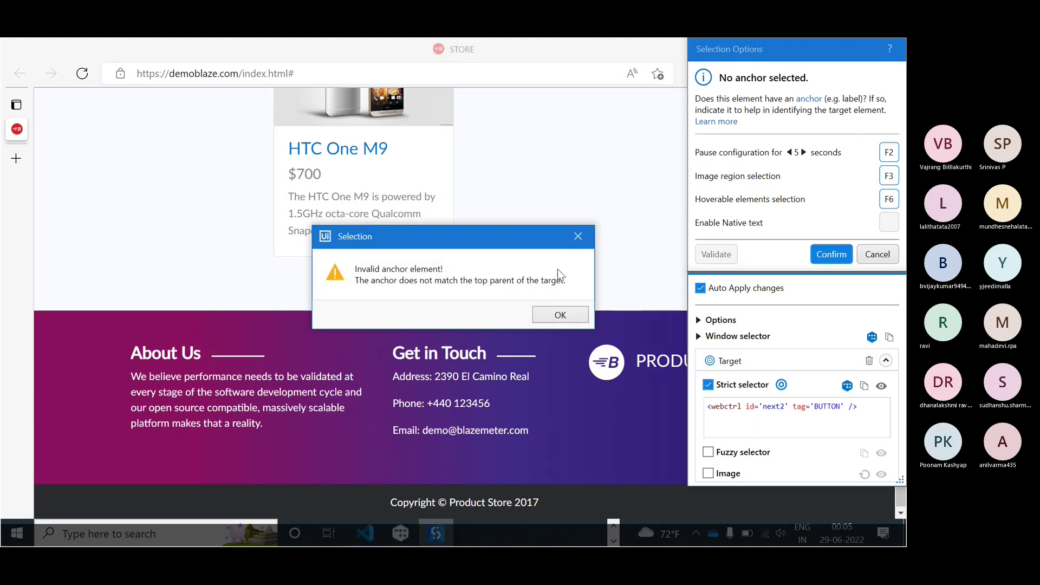
{"action": "left_click", "coordinate": [550, 319]}
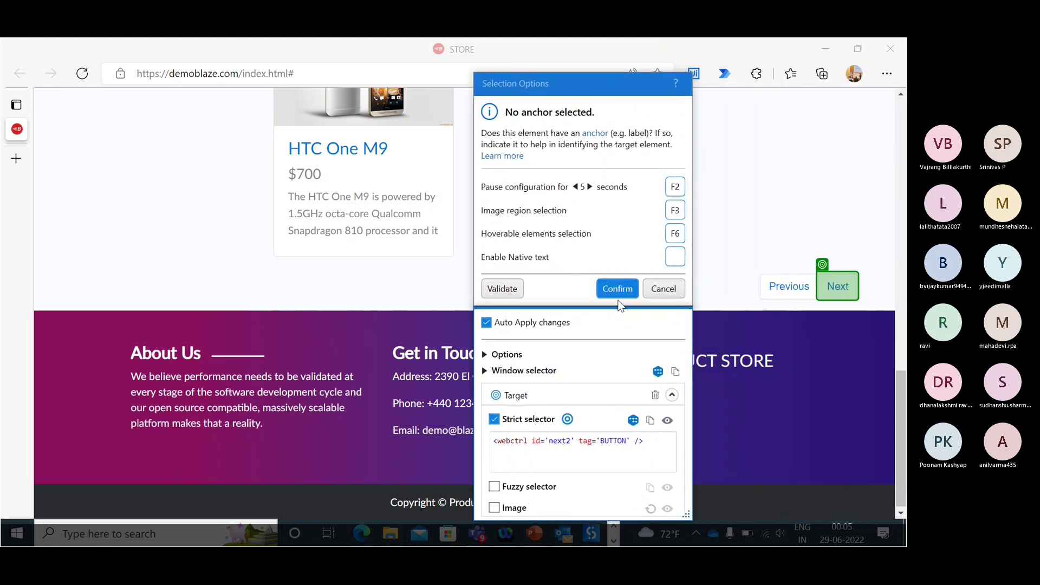
{"action": "left_click", "coordinate": [501, 293]}
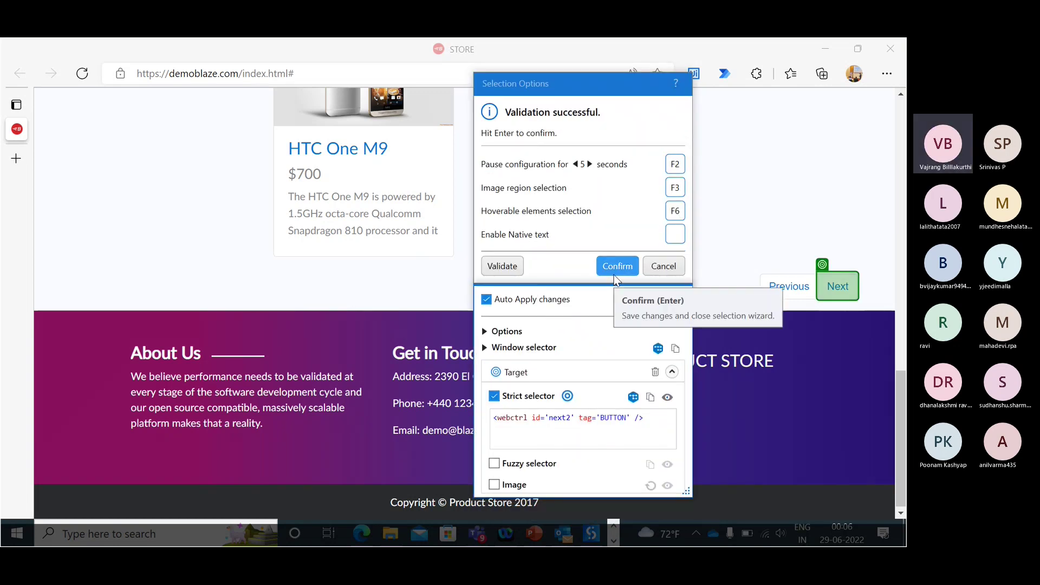
{"action": "left_click", "coordinate": [615, 267]}
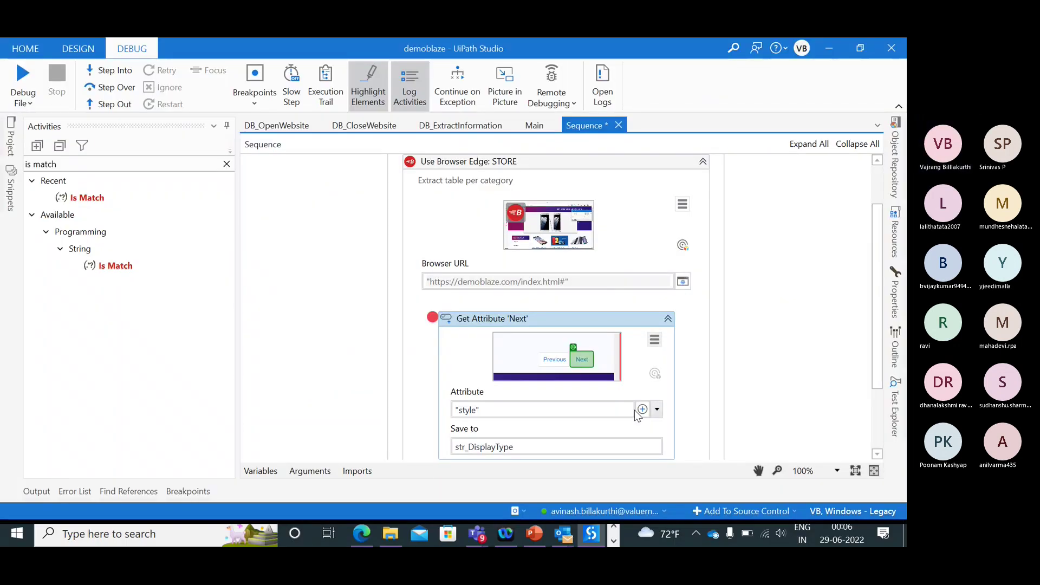
- Switch to UI Explorer and examine the next2 button's properties, including its style attribute
{"action": "left_click", "coordinate": [614, 541]}
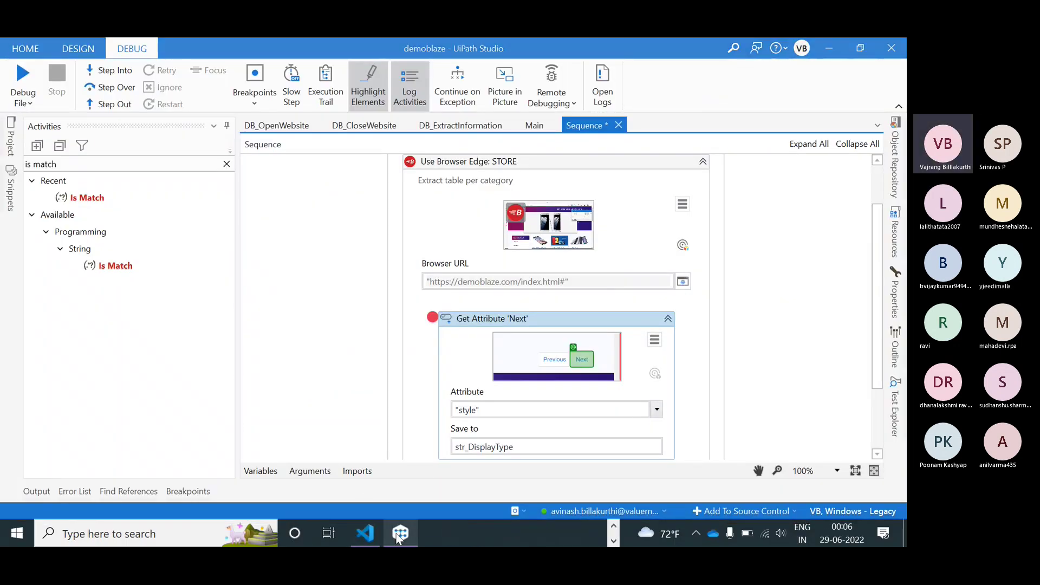
{"action": "left_click", "coordinate": [400, 534]}
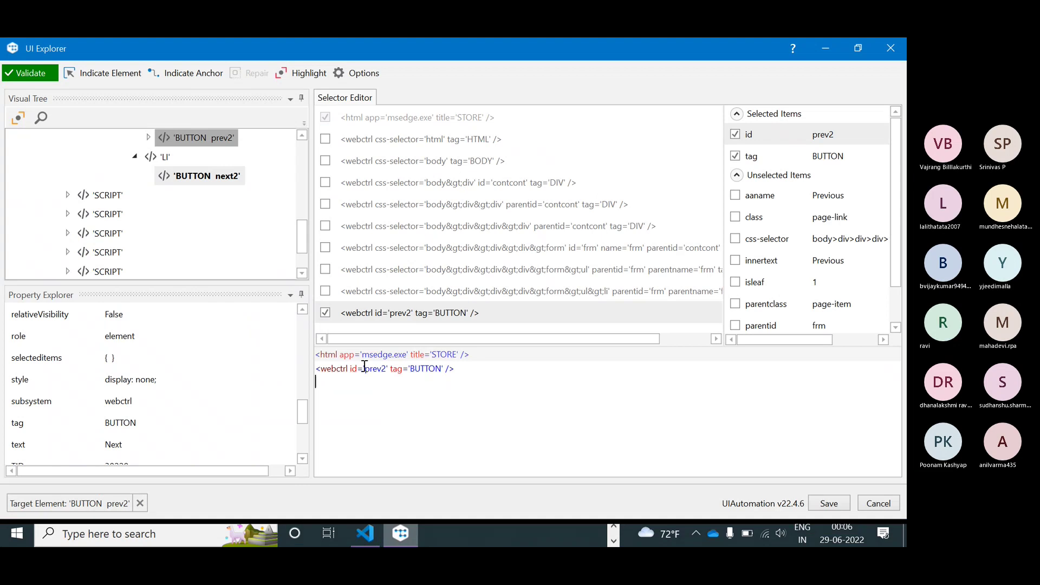
{"action": "left_click_drag", "start_coordinate": [302, 412], "coordinate": [297, 322]}
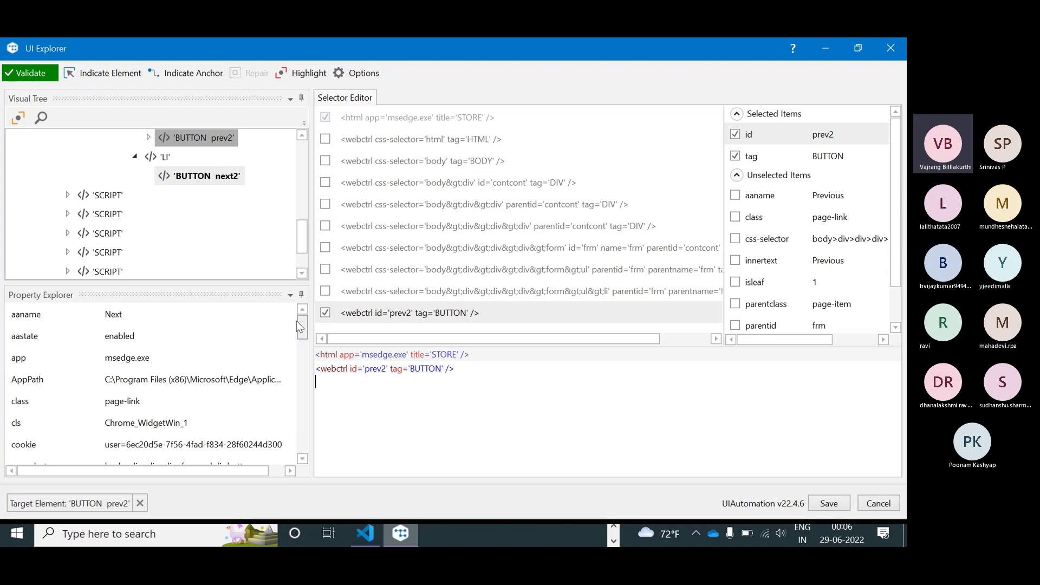
{"action": "left_click_drag", "start_coordinate": [297, 321], "coordinate": [291, 360]}
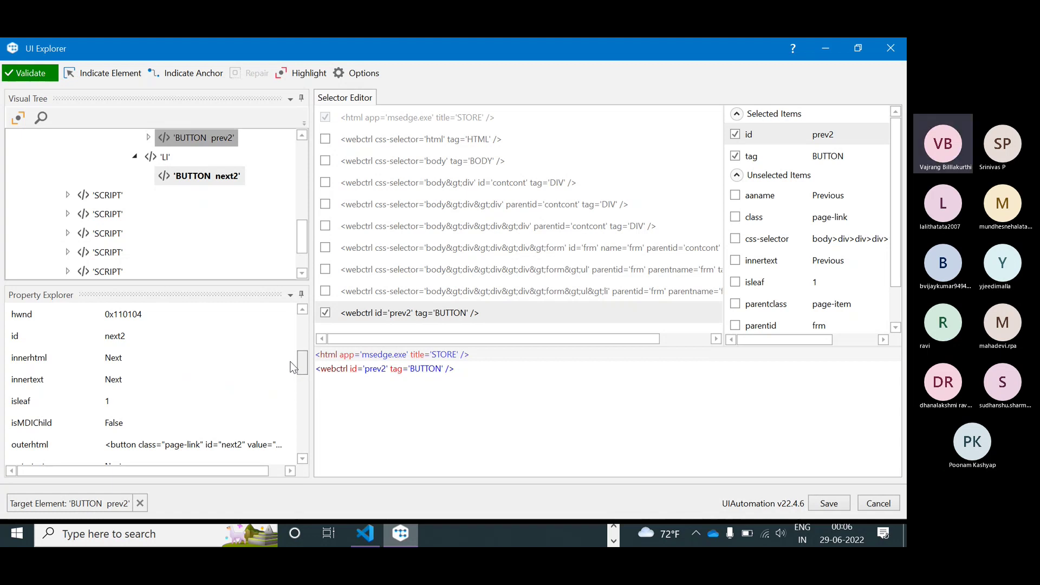
{"action": "left_click_drag", "start_coordinate": [291, 362], "coordinate": [292, 400]}
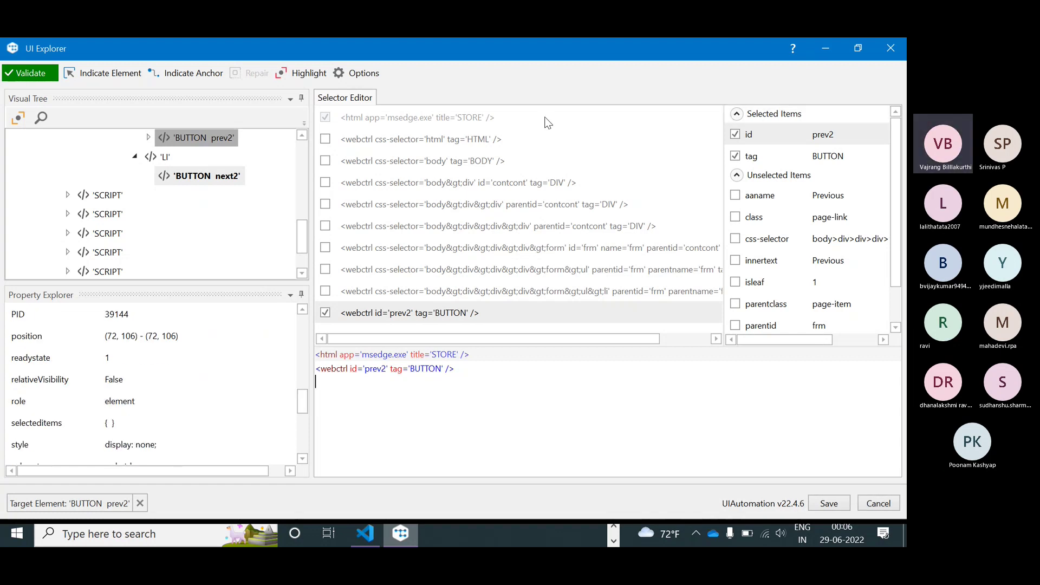
- Set the LI node that contains BUTTON next2 as the target element in UI Explorer
{"action": "left_click", "coordinate": [166, 158]}
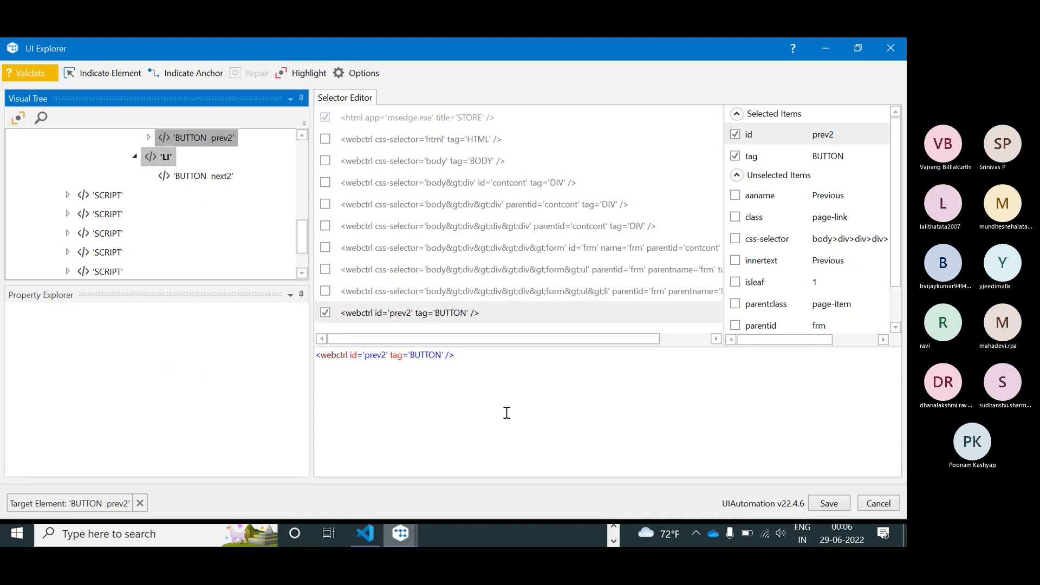
{"action": "double_click", "coordinate": [160, 158]}
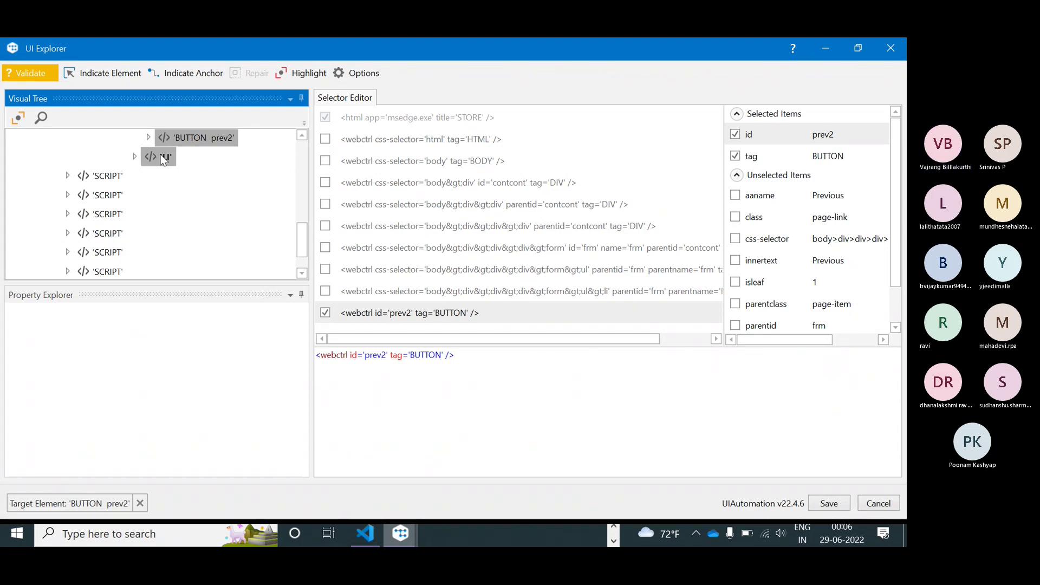
{"action": "left_click", "coordinate": [162, 158]}
{"action": "left_click", "coordinate": [495, 358]}
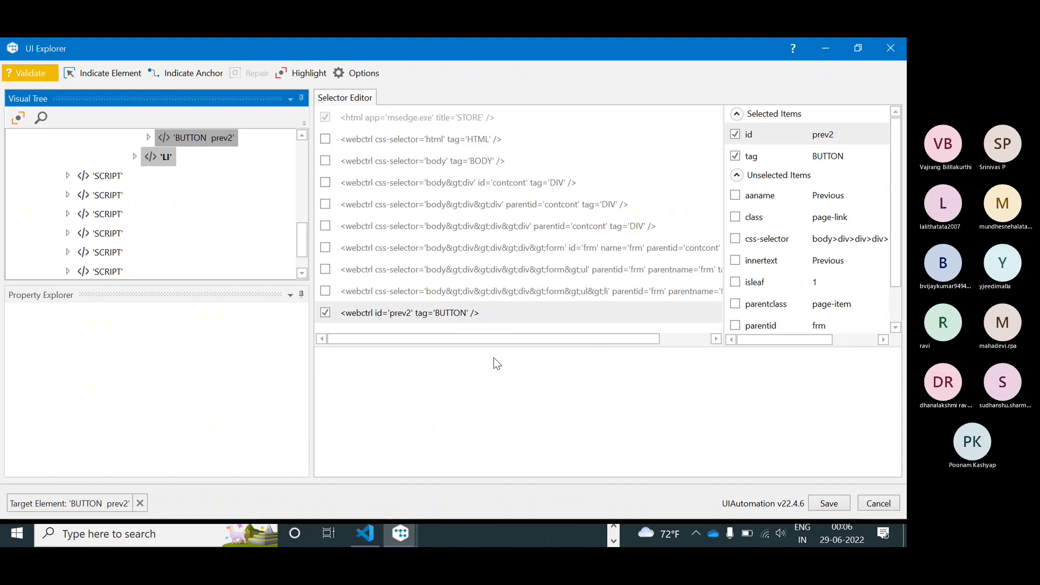
{"action": "left_click", "coordinate": [544, 356]}
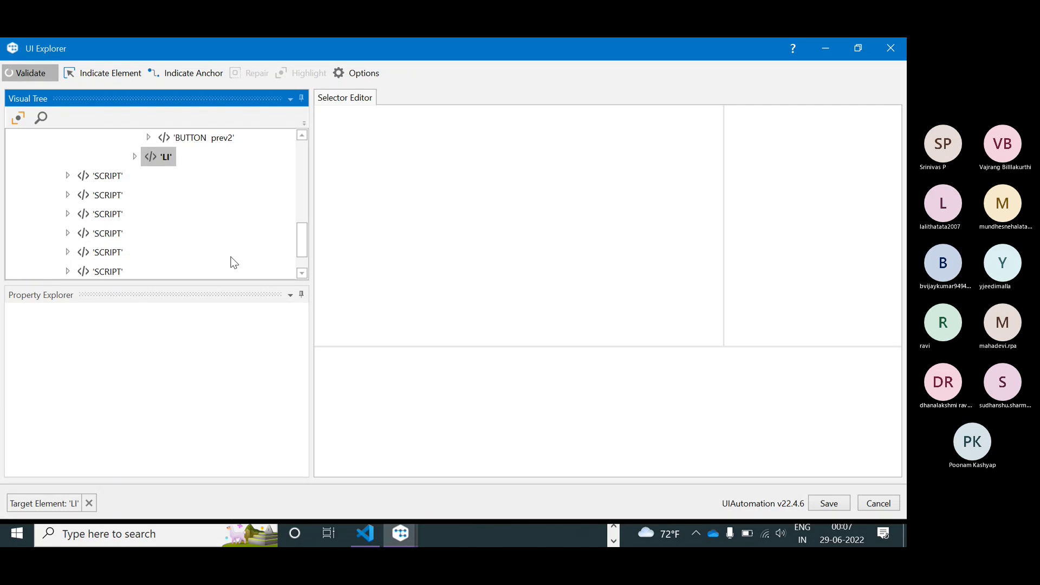
- Switch to Edge, reload the STORE page and bring its Previous and Next buttons into view
{"action": "left_click", "coordinate": [523, 534]}
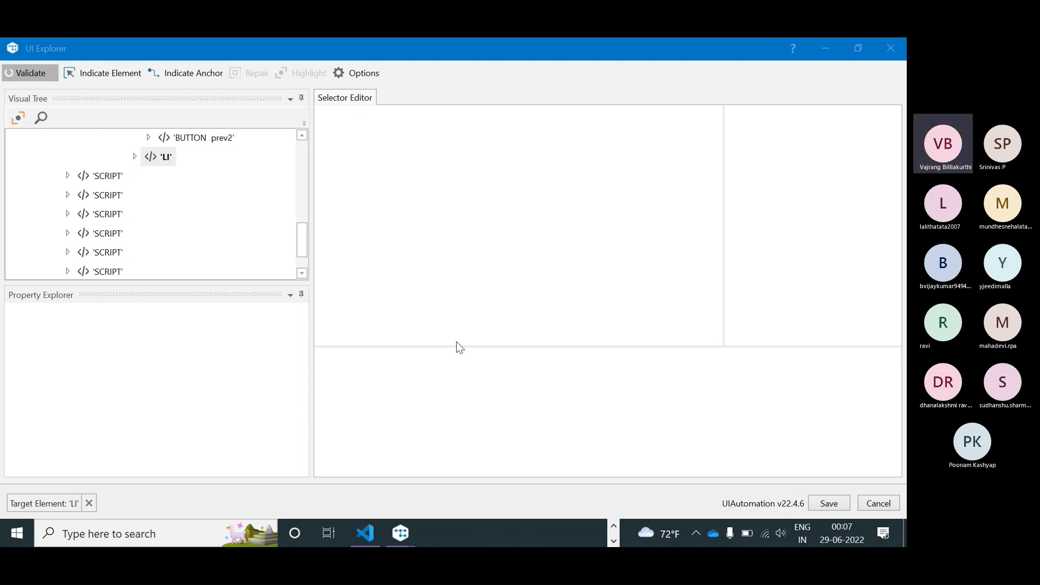
{"action": "left_click", "coordinate": [614, 526]}
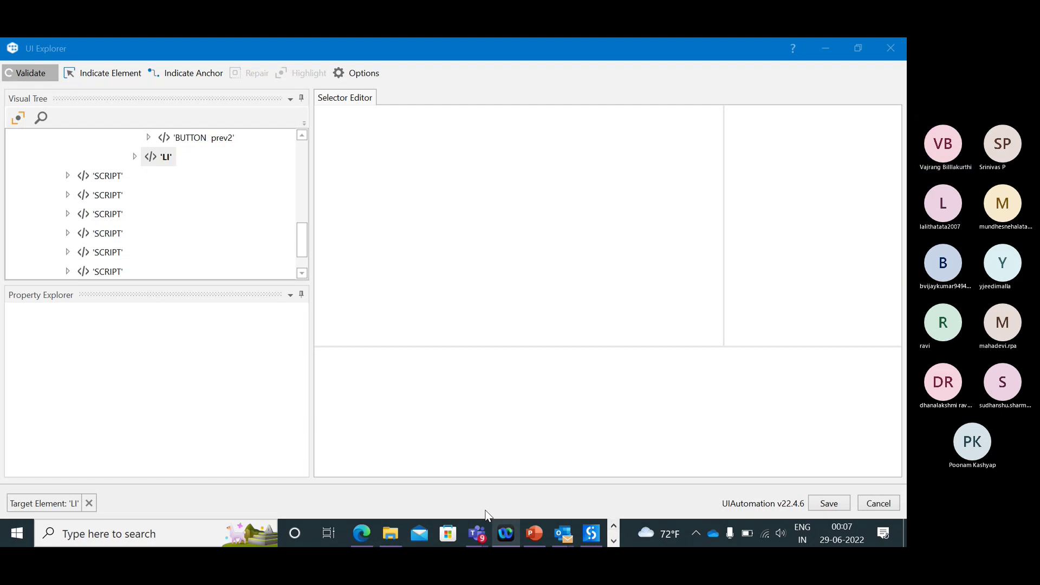
{"action": "left_click", "coordinate": [363, 533]}
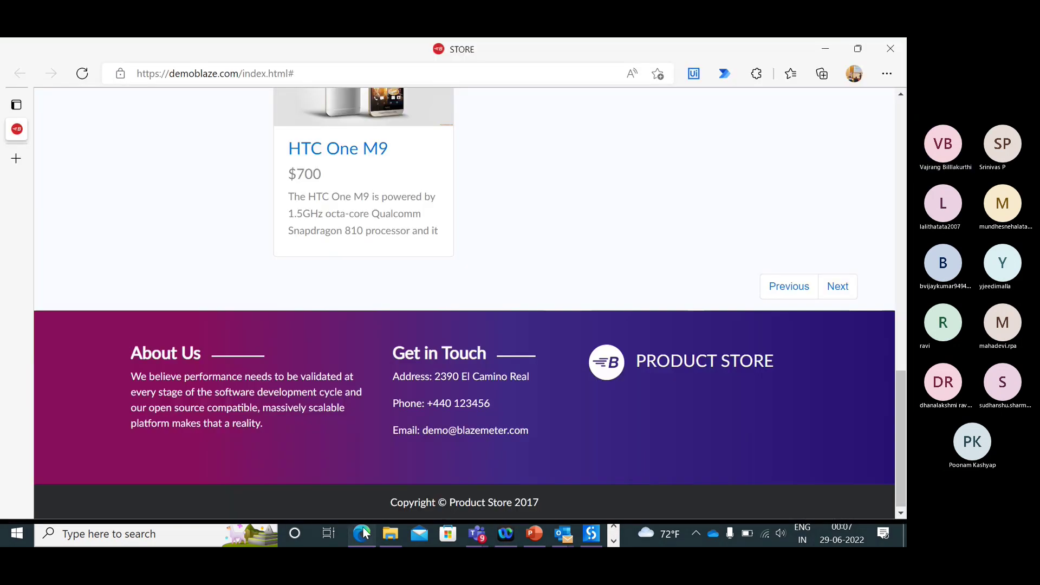
{"action": "left_click", "coordinate": [82, 73]}
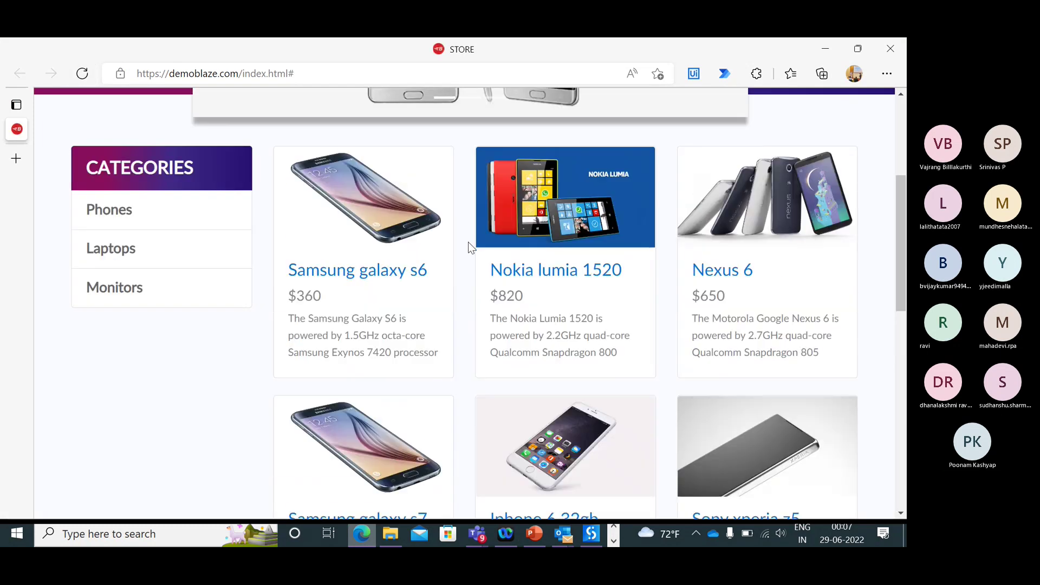
{"action": "scroll", "coordinate": [470, 247], "scroll_direction": "down", "scroll_amount": 4}
{"action": "scroll", "coordinate": [471, 247], "scroll_direction": "down", "scroll_amount": 5}
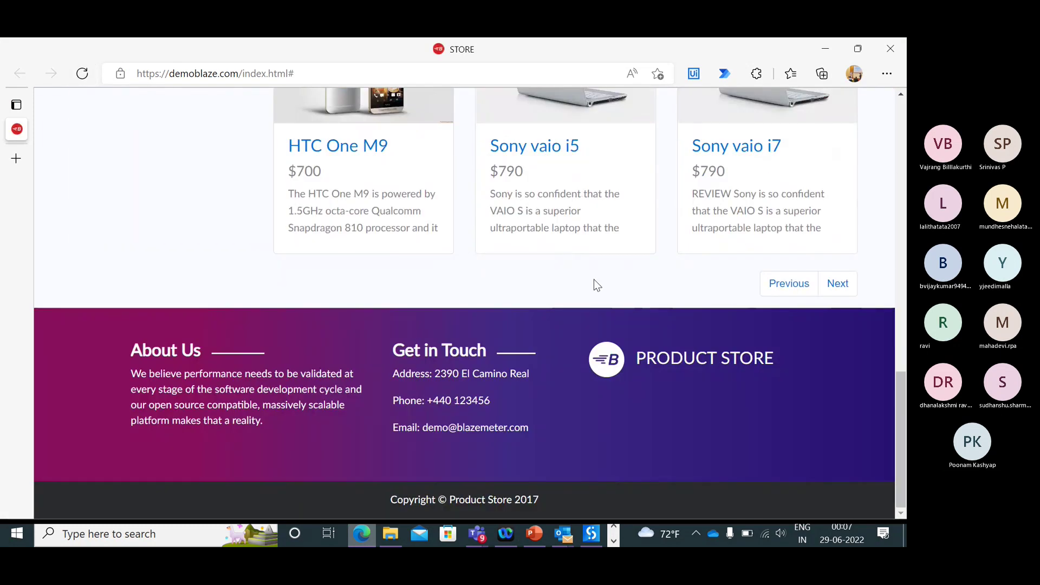
- Return to UI Explorer's open error window and dismiss the Invalid UI node error
{"action": "left_click", "coordinate": [613, 541]}
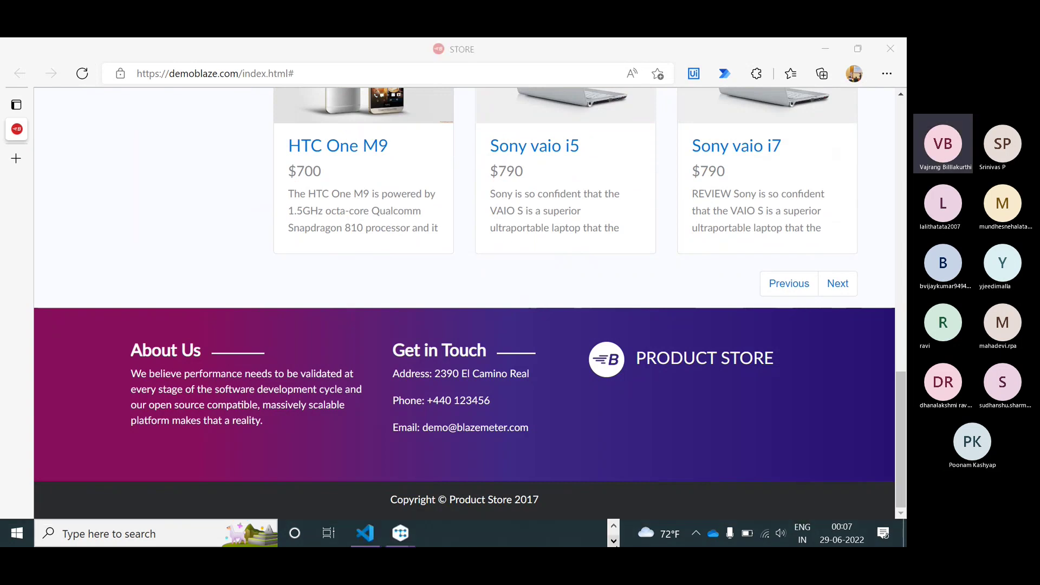
{"action": "mouse_move", "coordinate": [401, 533]}
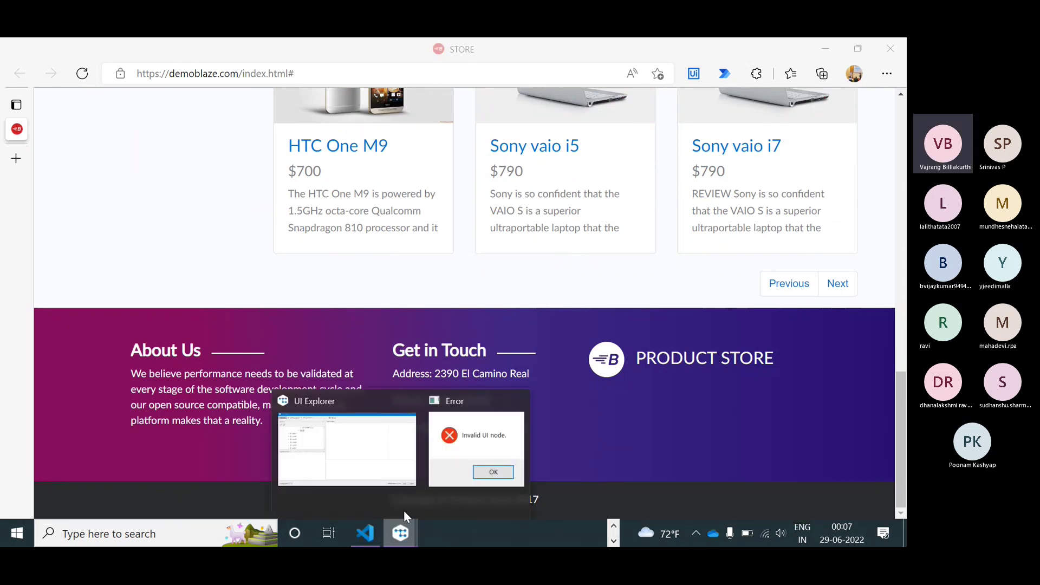
{"action": "left_click", "coordinate": [467, 458]}
{"action": "left_click", "coordinate": [466, 343]}
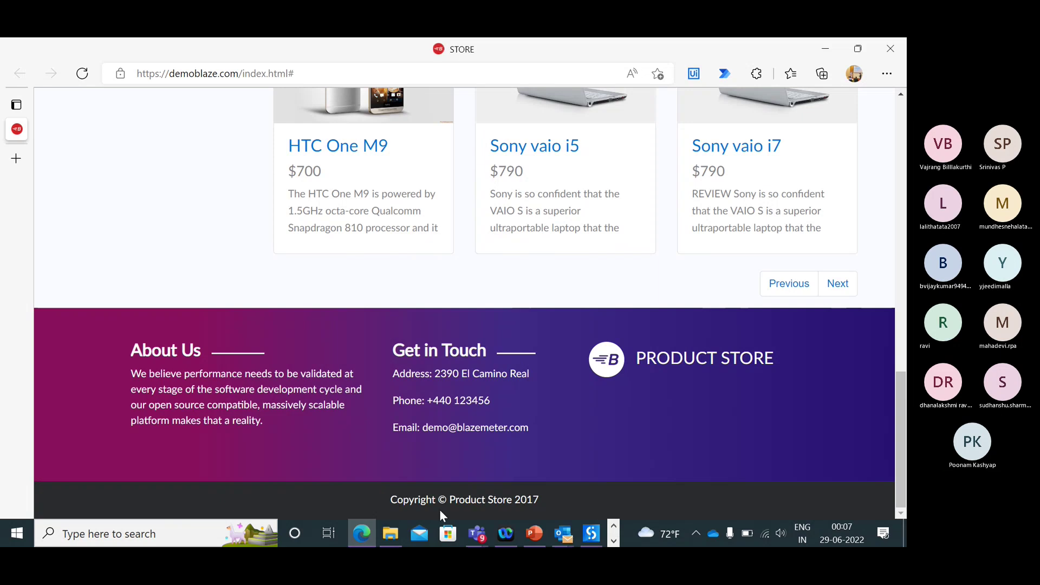
- Switch to UI Explorer and indicate the STORE page's Next button as the new target element
{"action": "left_click", "coordinate": [614, 541]}
{"action": "mouse_move", "coordinate": [401, 533]}
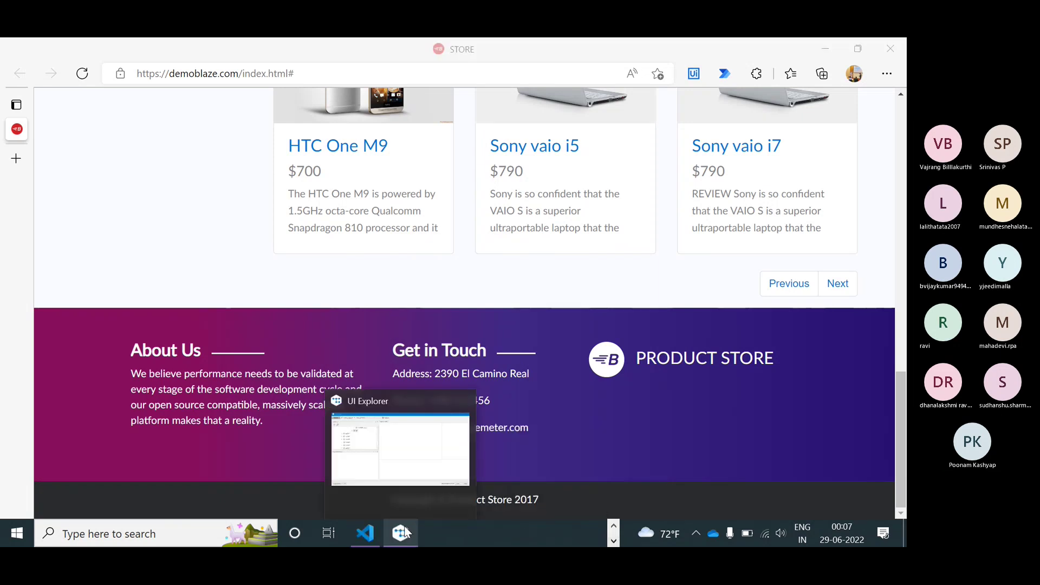
{"action": "left_click", "coordinate": [398, 439]}
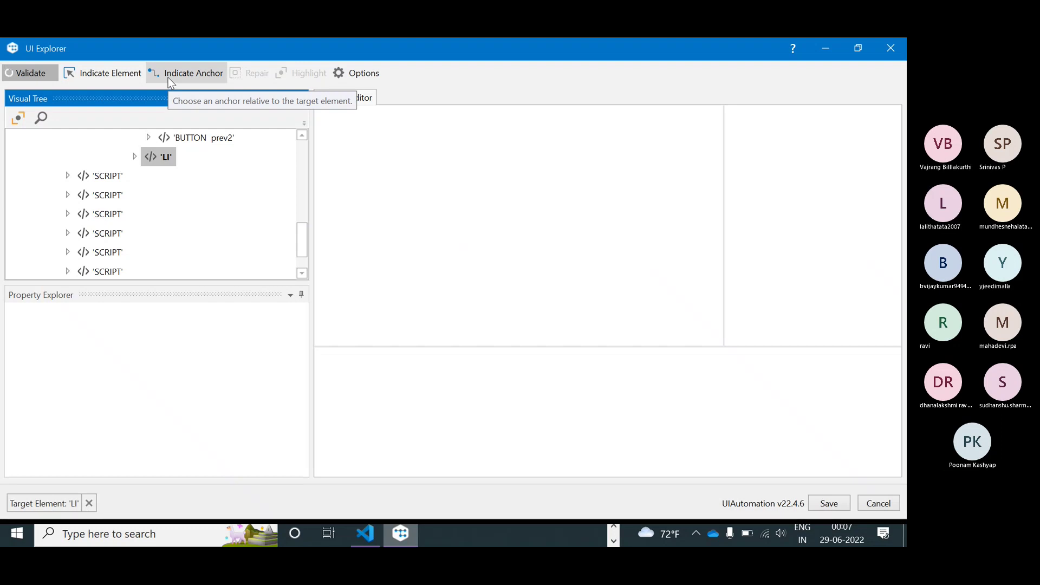
{"action": "left_click", "coordinate": [120, 78]}
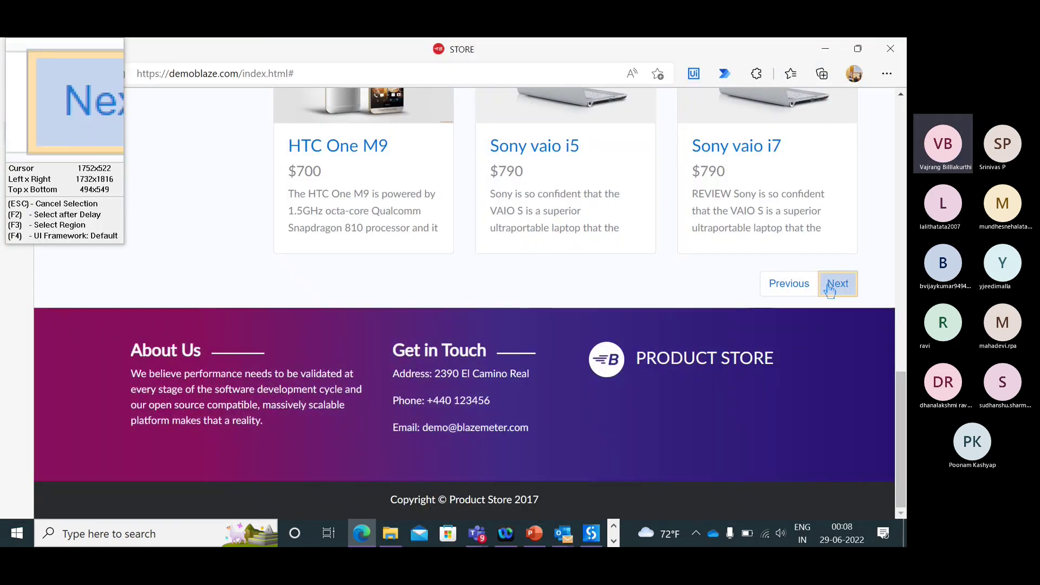
{"action": "left_click", "coordinate": [830, 286]}
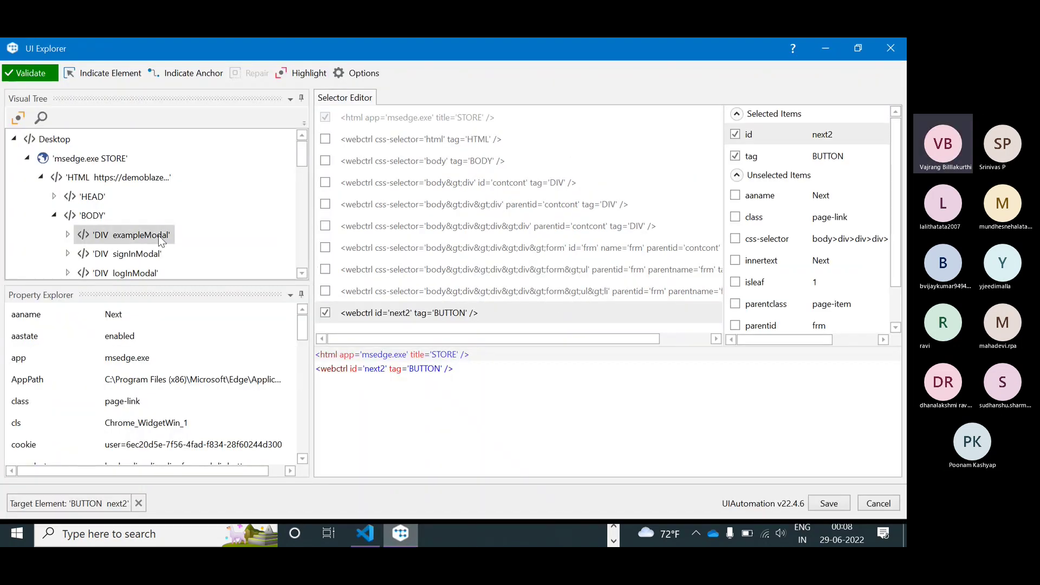
- Set the LI node containing BUTTON next2 as the target element and examine its properties, including innerhtml
{"action": "scroll", "coordinate": [158, 236], "scroll_direction": "down", "scroll_amount": 5}
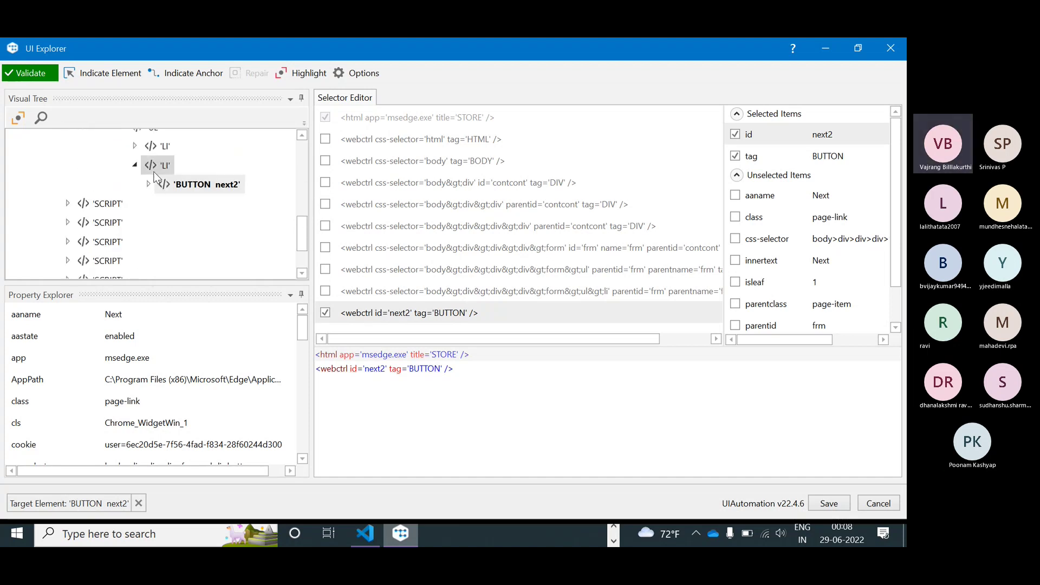
{"action": "double_click", "coordinate": [154, 172]}
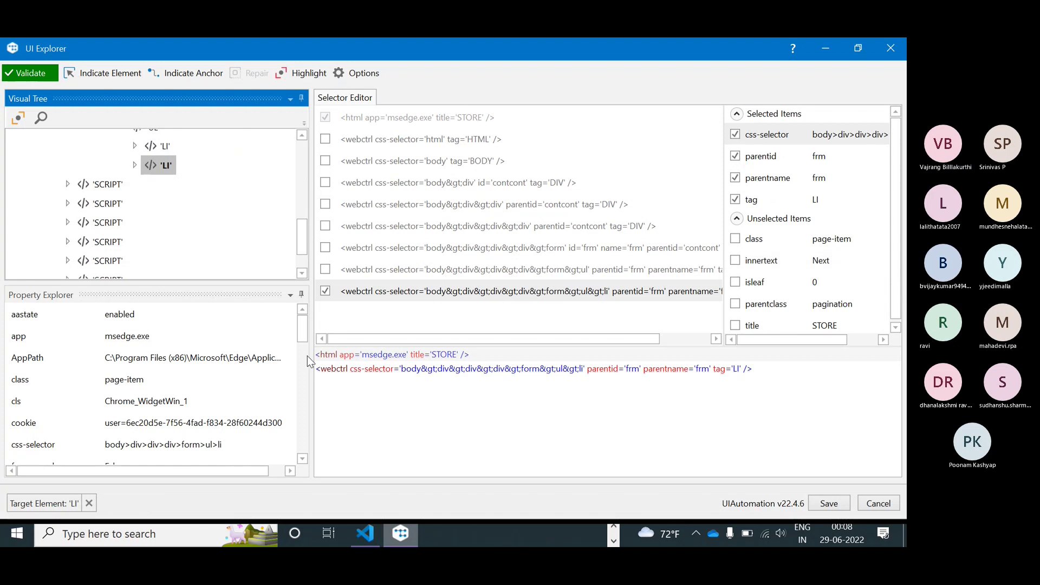
{"action": "scroll", "coordinate": [184, 394], "scroll_direction": "down", "scroll_amount": 10}
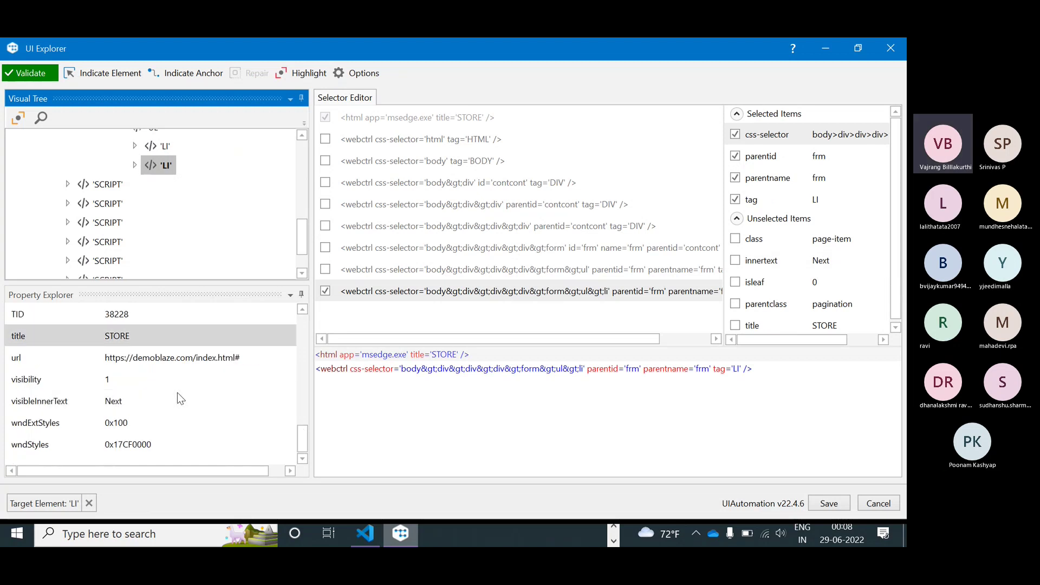
{"action": "scroll", "coordinate": [242, 396], "scroll_direction": "up", "scroll_amount": 1}
{"action": "scroll", "coordinate": [305, 423], "scroll_direction": "up", "scroll_amount": 1}
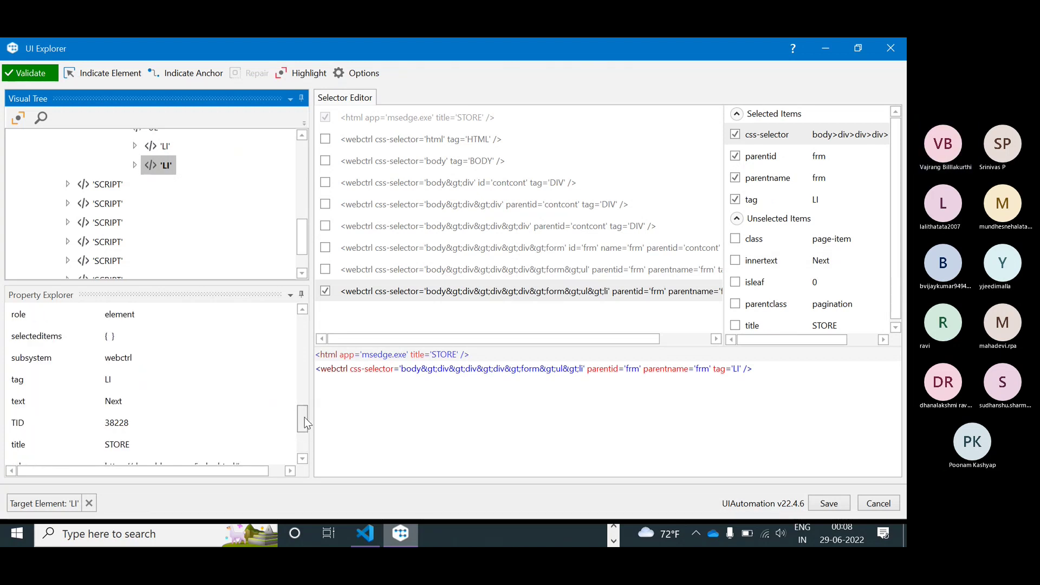
{"action": "left_click_drag", "start_coordinate": [305, 420], "coordinate": [303, 364]}
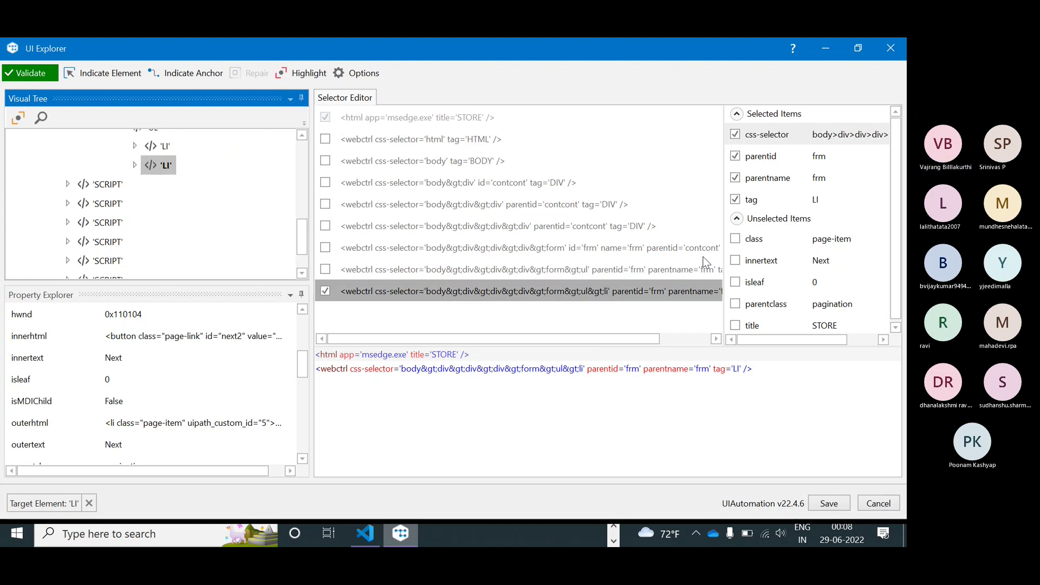
- Exclude css-selector and parentid from the LI selector, include innertext 'Next', and copy the resulting webctrl line
{"action": "left_click", "coordinate": [733, 134]}
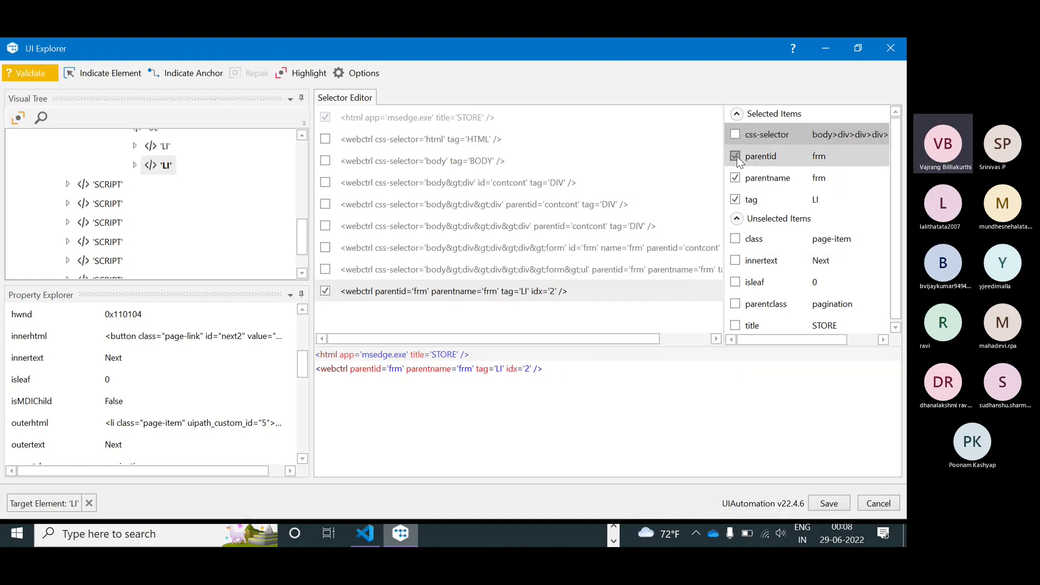
{"action": "left_click", "coordinate": [736, 157]}
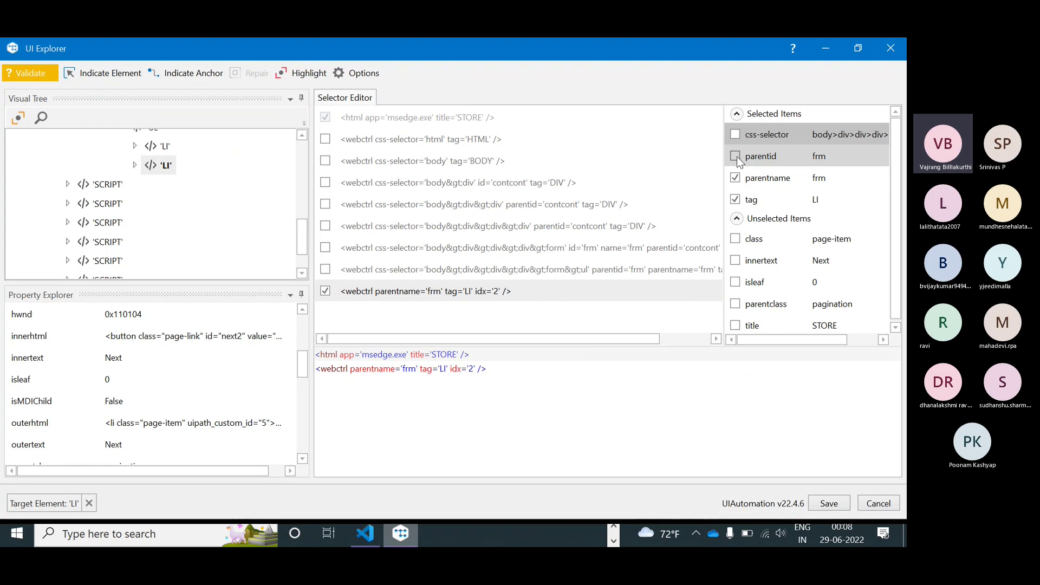
{"action": "left_click", "coordinate": [735, 260]}
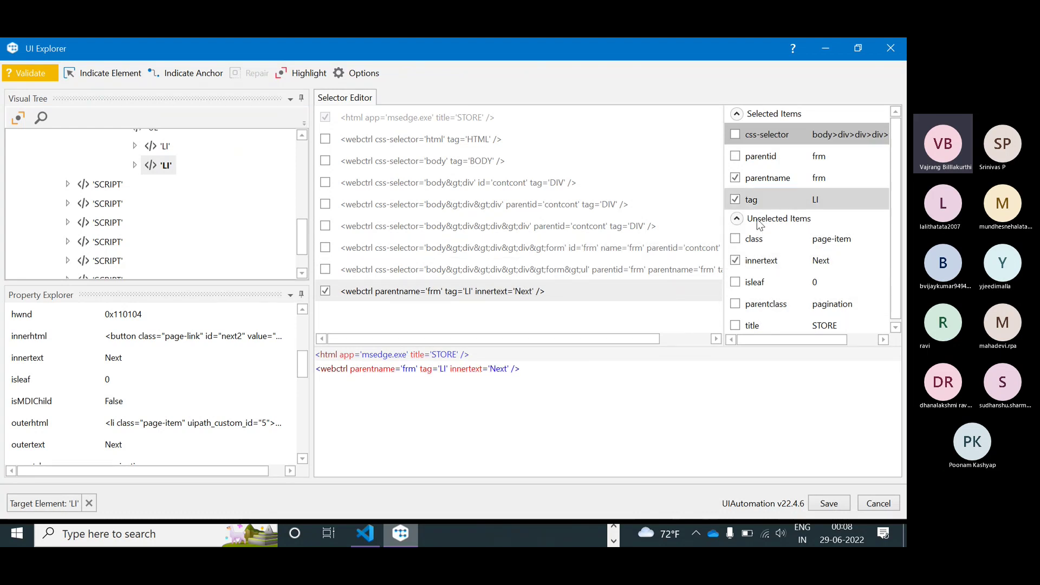
{"action": "scroll", "coordinate": [790, 251], "scroll_direction": "down", "scroll_amount": 1}
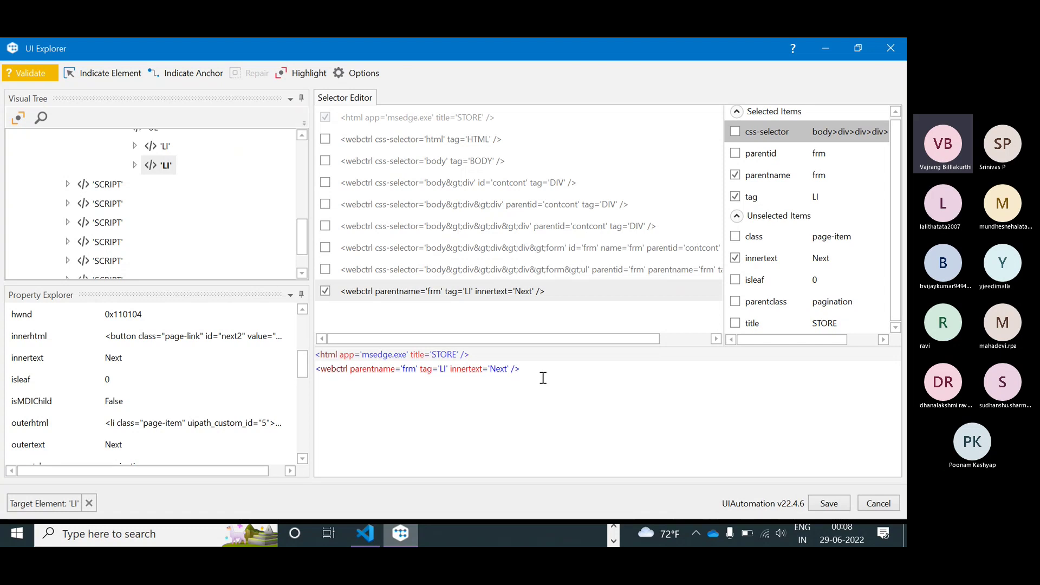
{"action": "left_click_drag", "start_coordinate": [537, 370], "coordinate": [311, 368]}
{"action": "key", "text": "ctrl+c"}
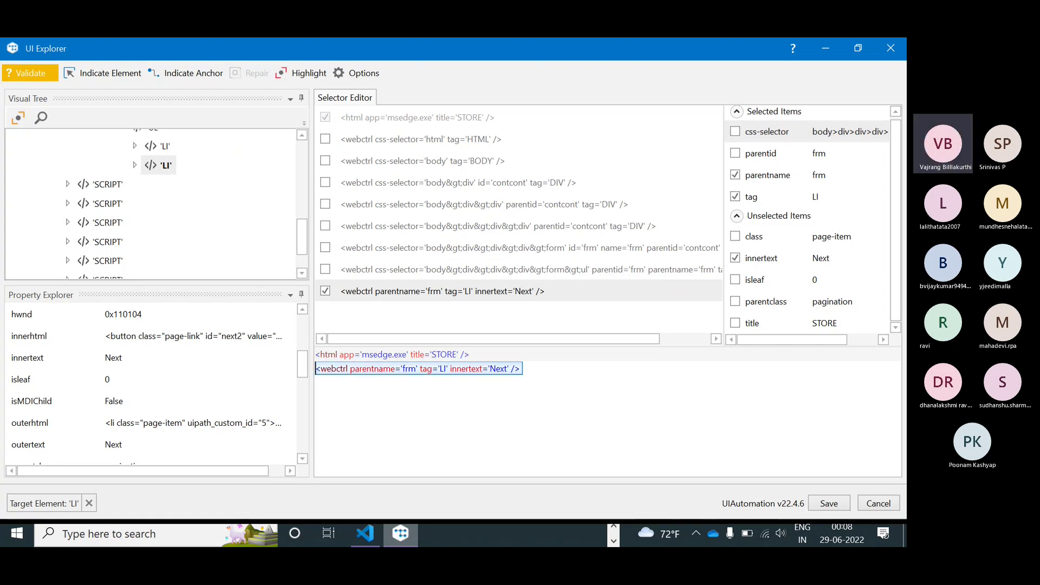
- Switch to UiPath Studio and replace the strict selector of Get Attribute 'Next' with the copied LI webctrl line
{"action": "left_click", "coordinate": [613, 527]}
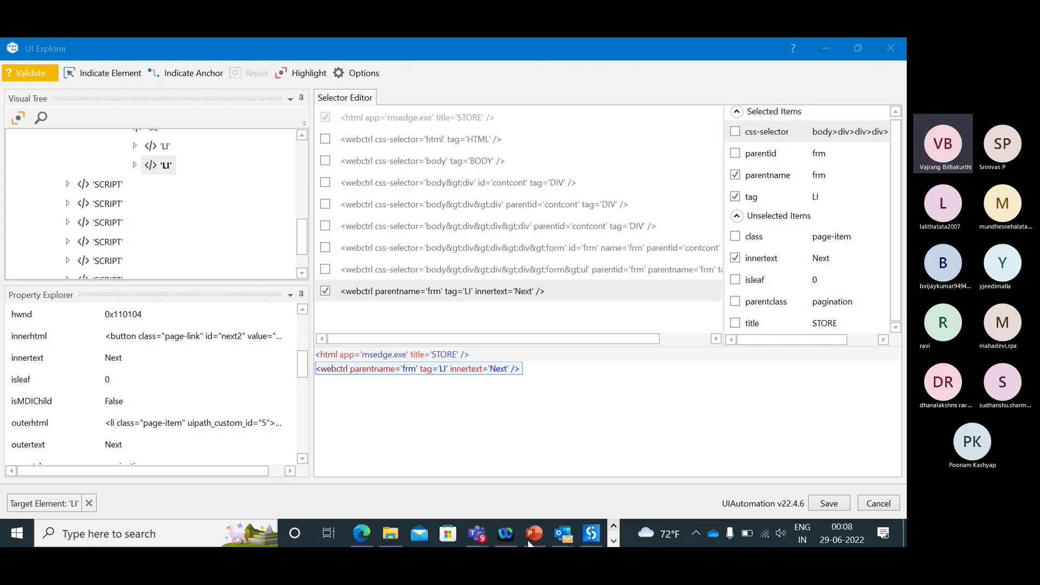
{"action": "left_click", "coordinate": [580, 534]}
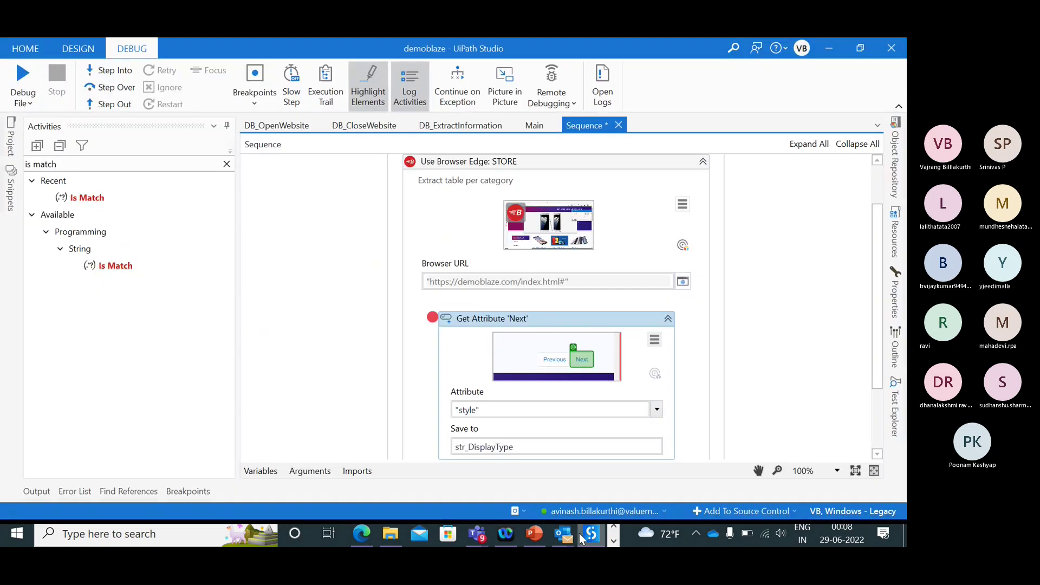
{"action": "left_click", "coordinate": [654, 340]}
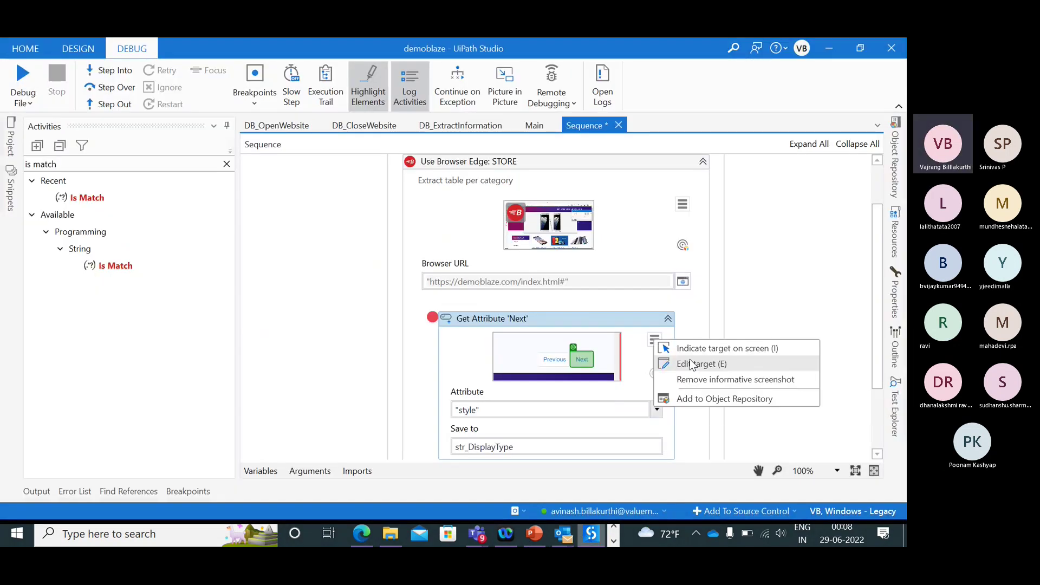
{"action": "left_click", "coordinate": [693, 364]}
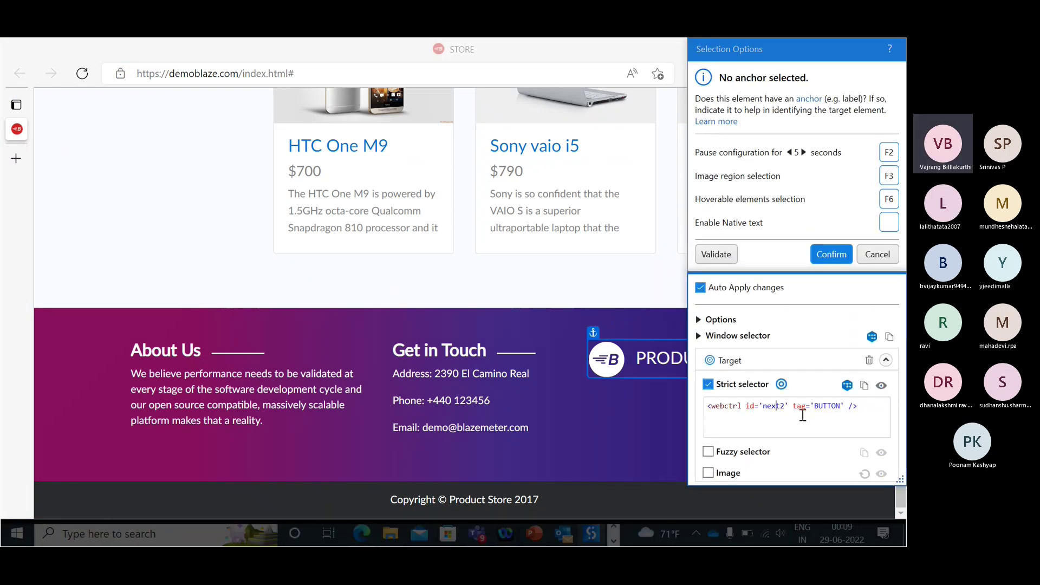
{"action": "key", "text": "ctrl+a"}
{"action": "key", "text": "ctrl+v"}
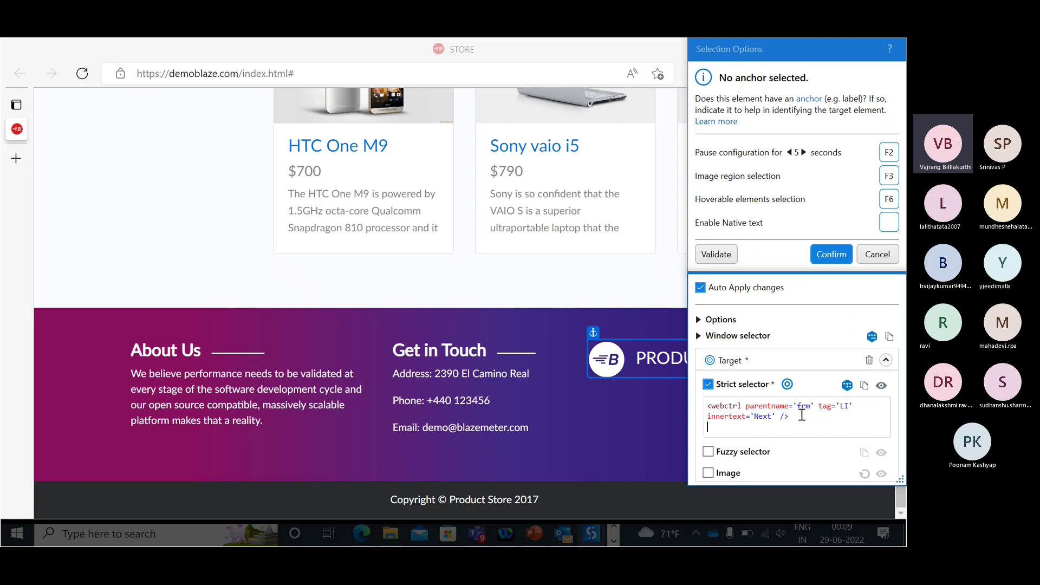
- Validate the edited target against the STORE page's Next button and confirm the selection
{"action": "left_click", "coordinate": [716, 255]}
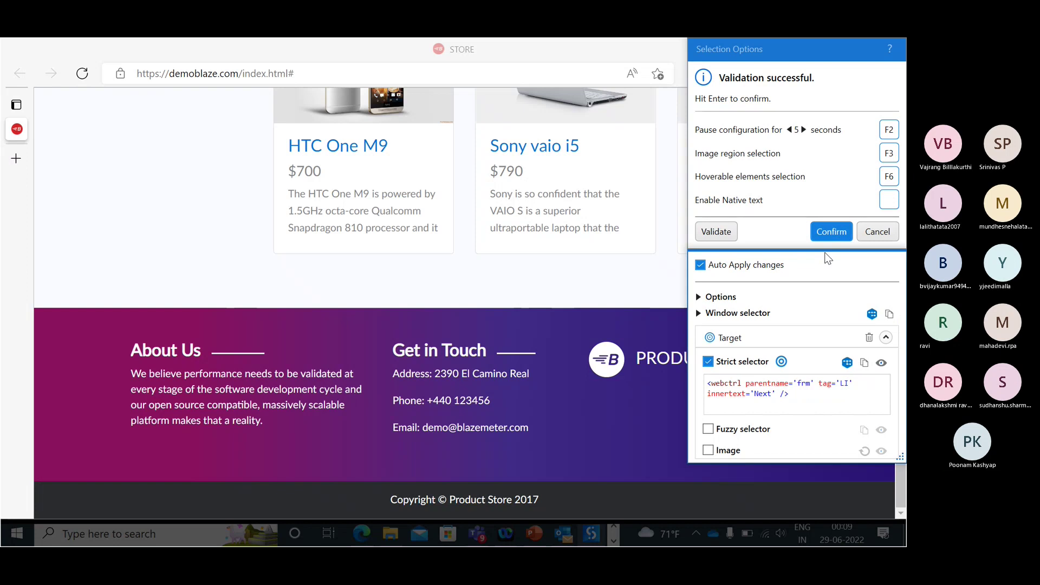
{"action": "left_click_drag", "start_coordinate": [769, 56], "coordinate": [638, 75]}
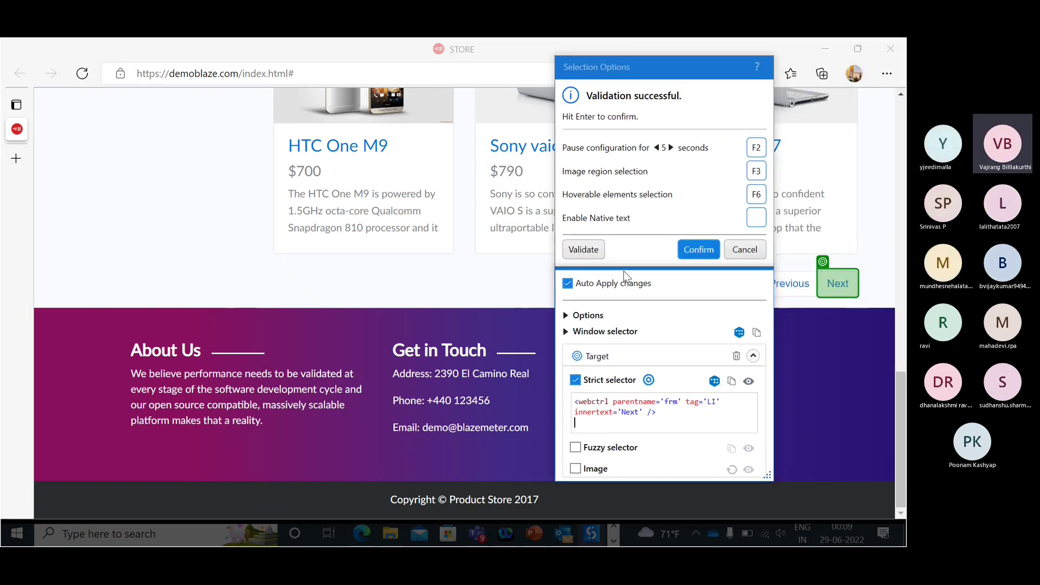
{"action": "left_click", "coordinate": [688, 248]}
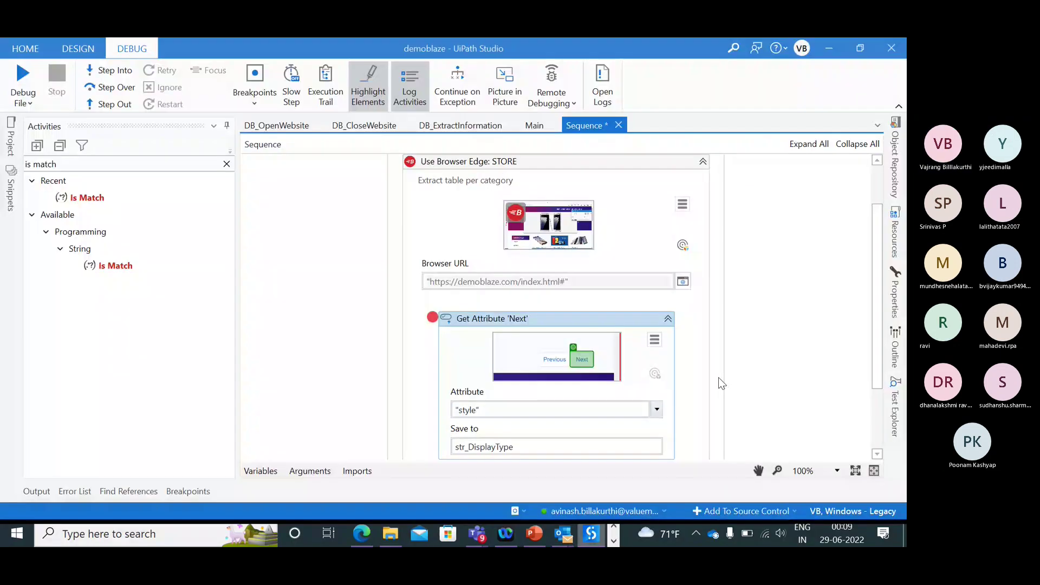
- Set the attribute of Get Attribute 'Next' to innerhtml, then debug the sequence and step through that activity
{"action": "left_click", "coordinate": [657, 411]}
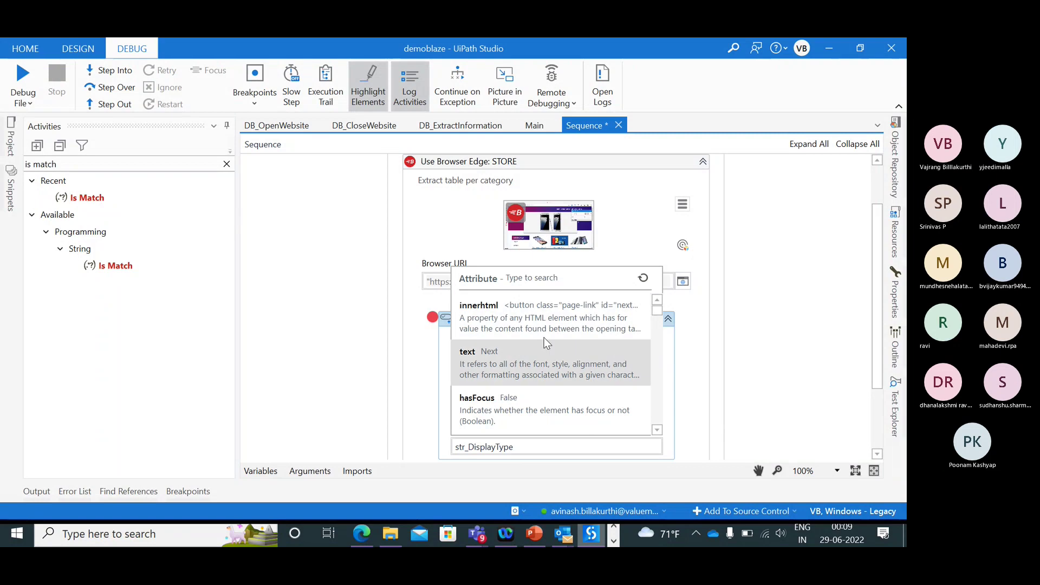
{"action": "left_click", "coordinate": [536, 323]}
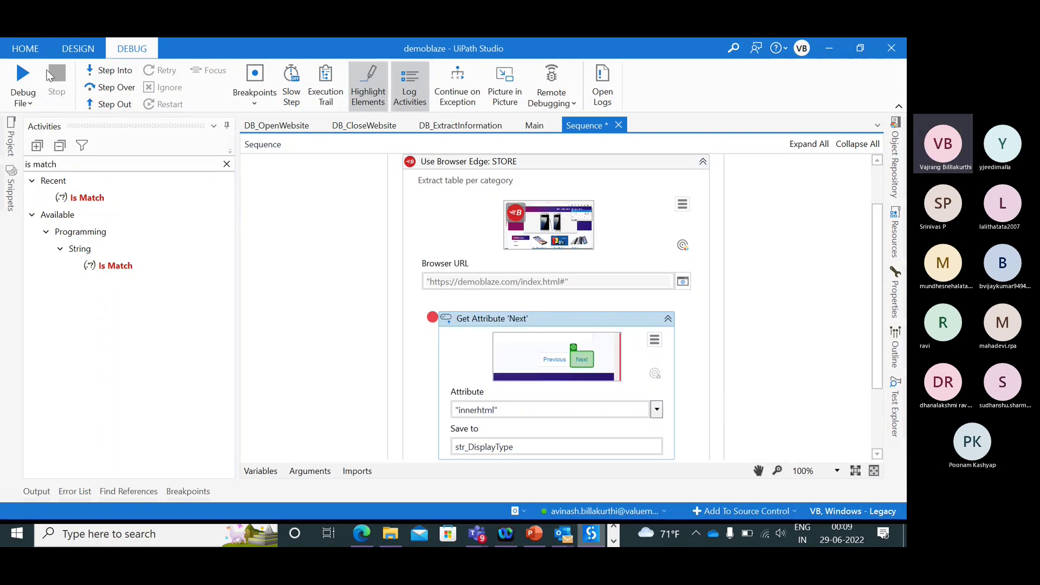
{"action": "left_click", "coordinate": [23, 76]}
{"action": "scroll", "coordinate": [315, 335], "scroll_direction": "down", "scroll_amount": 3}
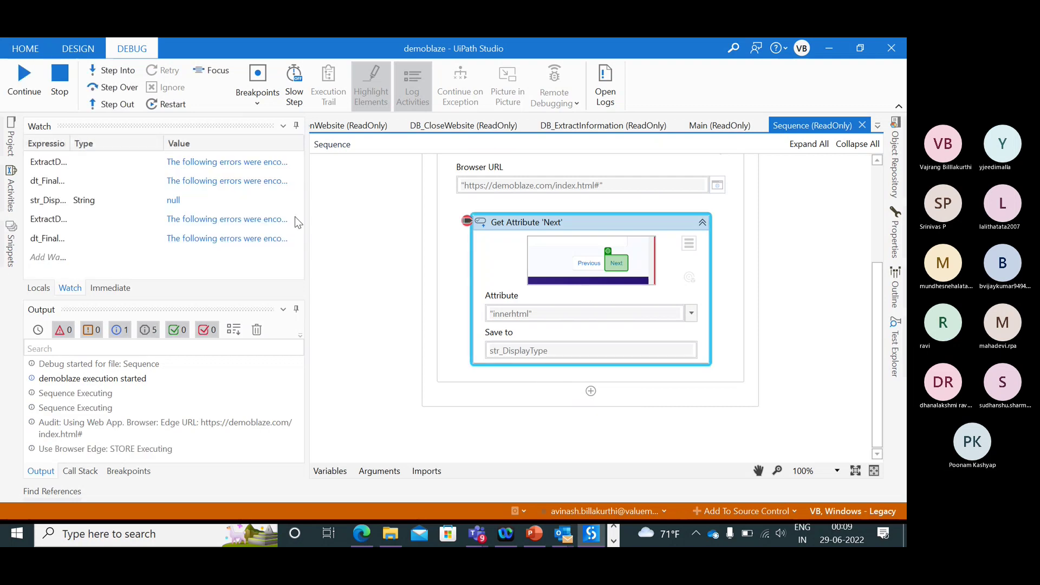
{"action": "left_click", "coordinate": [115, 71]}
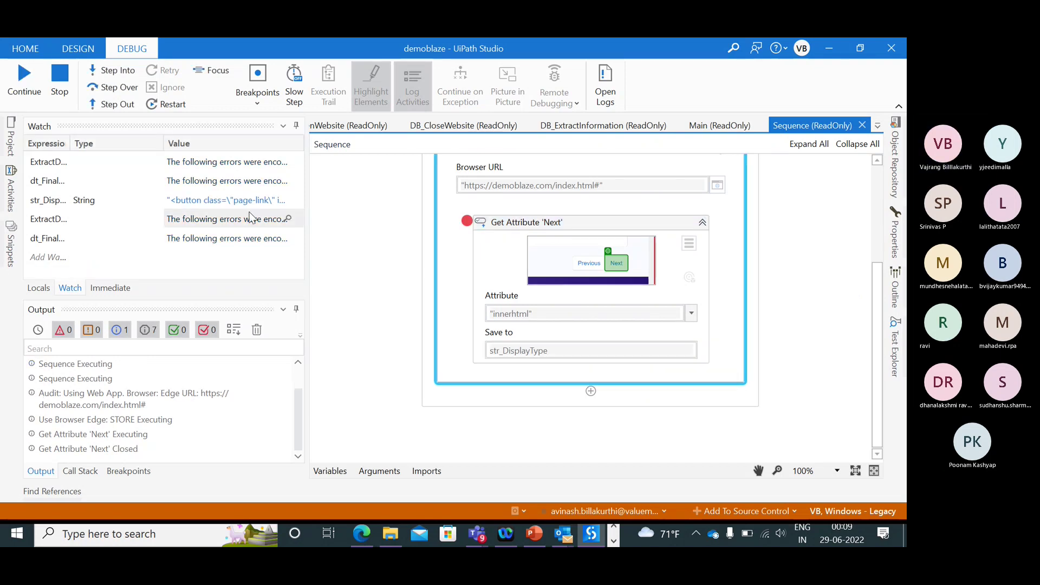
- Open the full watch value of str_DisplayType, examine the returned HTML for a style, and close it
{"action": "left_click", "coordinate": [288, 200]}
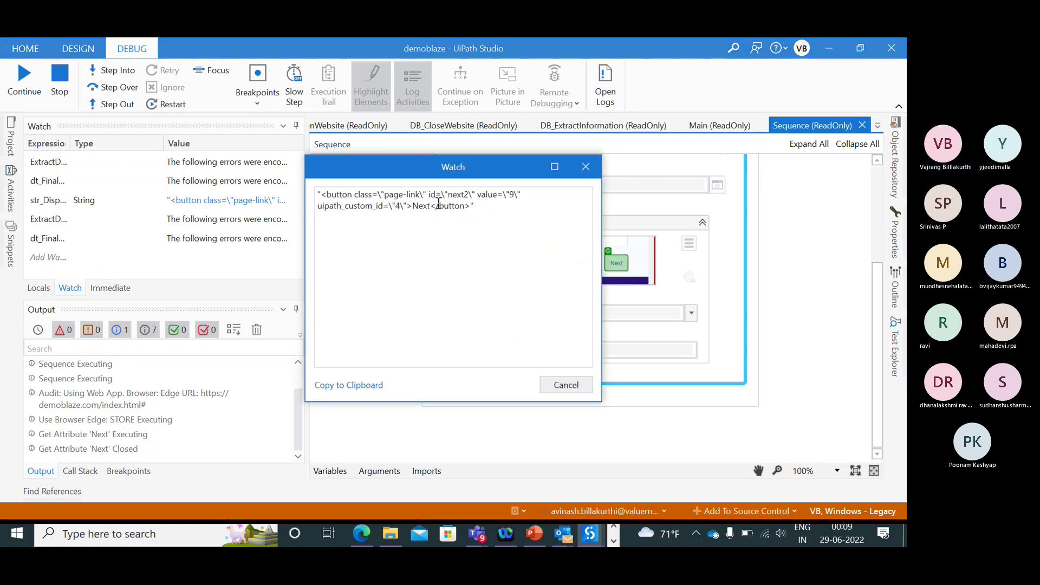
{"action": "double_click", "coordinate": [532, 240]}
{"action": "left_click", "coordinate": [532, 240]}
{"action": "left_click", "coordinate": [564, 384]}
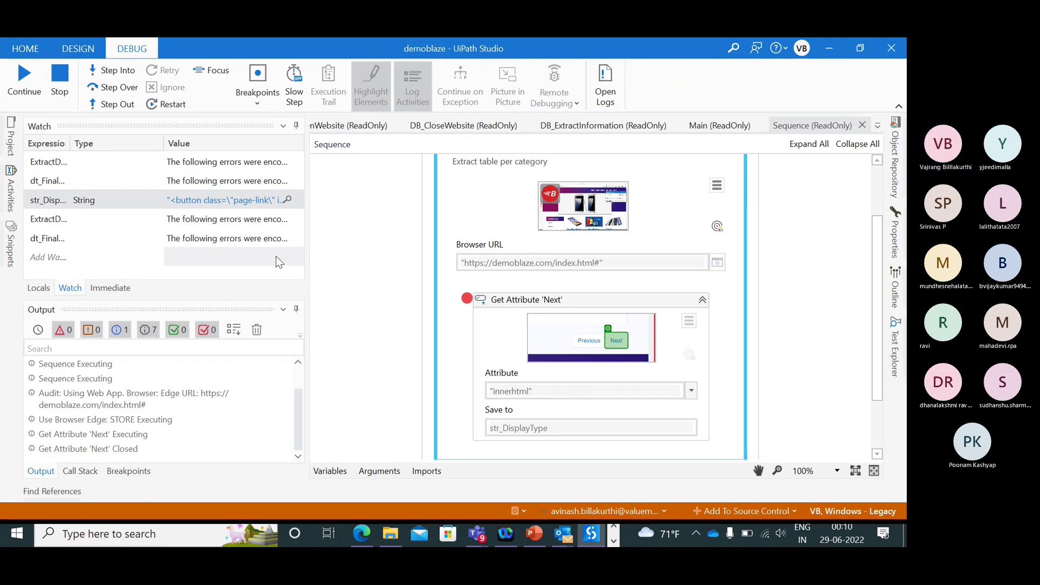
- Switch to UI Explorer and compare the LI element's innerhtml and other properties with the debug value
{"action": "left_click", "coordinate": [612, 540]}
{"action": "left_click", "coordinate": [400, 537]}
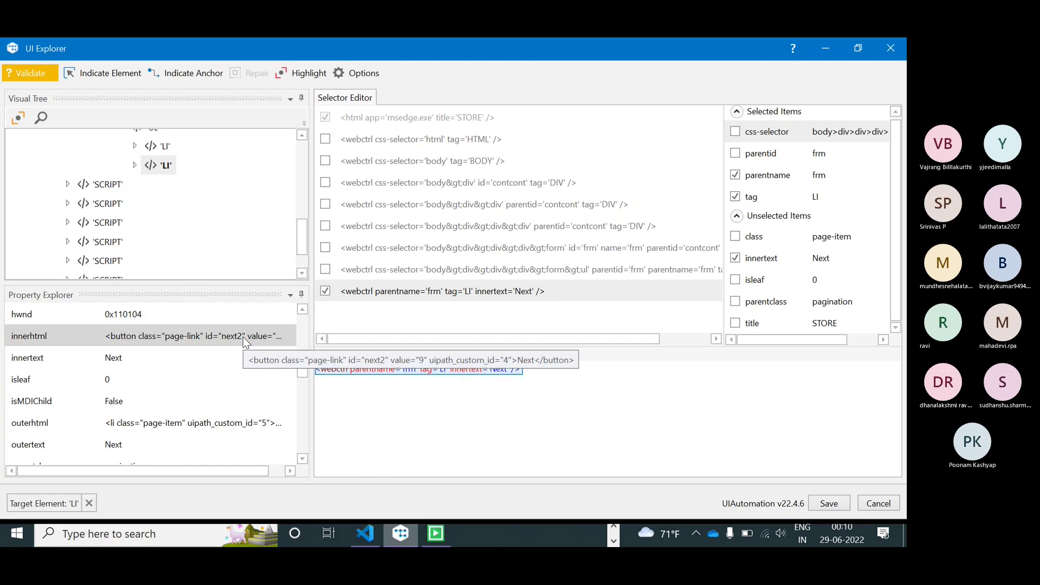
{"action": "left_click_drag", "start_coordinate": [307, 364], "coordinate": [292, 302]}
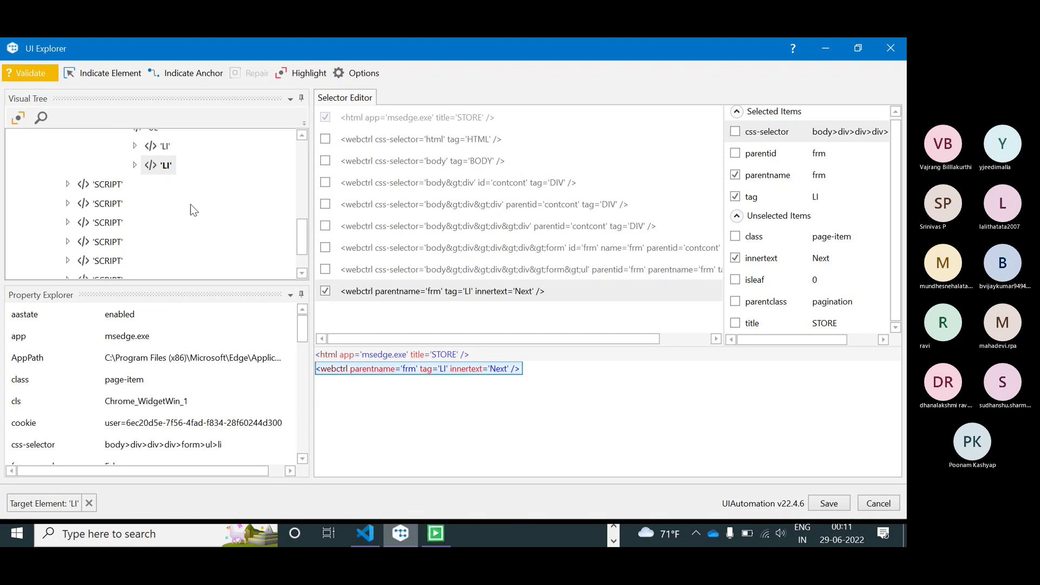
- Expand the LI node, make BUTTON next2 the target element and examine its properties for a style attribute
{"action": "left_click", "coordinate": [135, 165]}
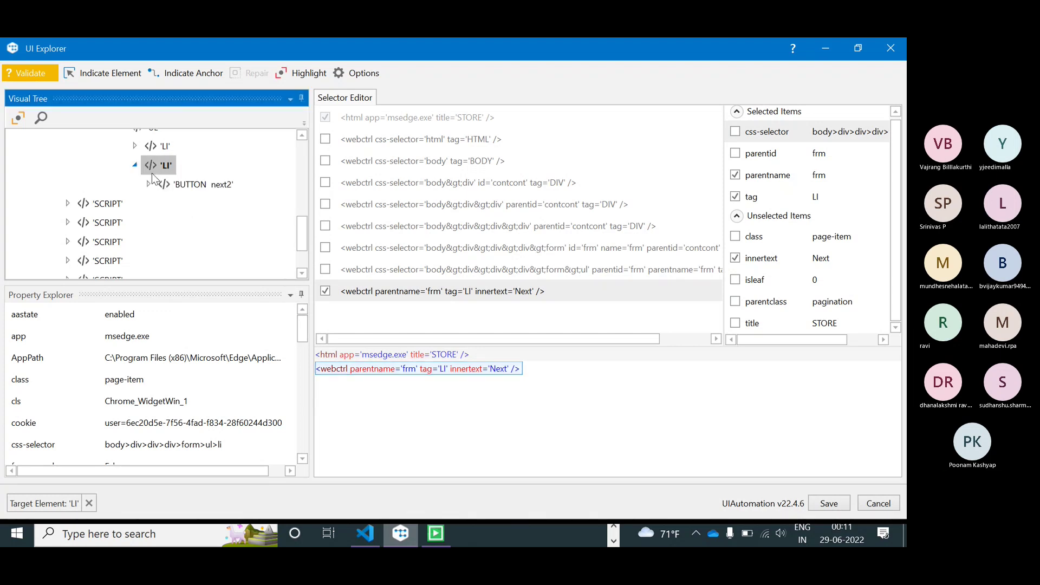
{"action": "left_click", "coordinate": [207, 175]}
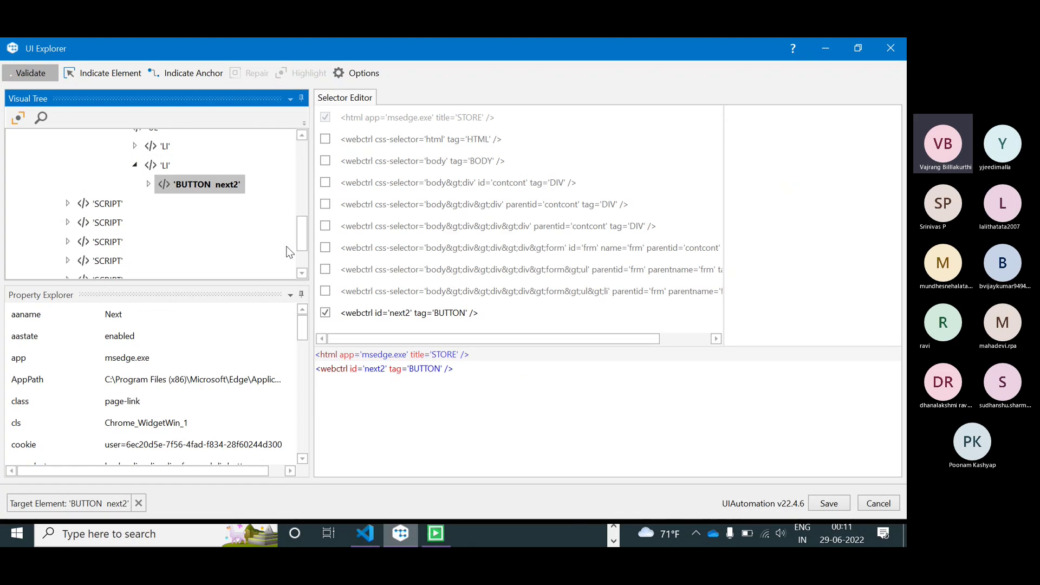
{"action": "left_click_drag", "start_coordinate": [303, 328], "coordinate": [305, 416]}
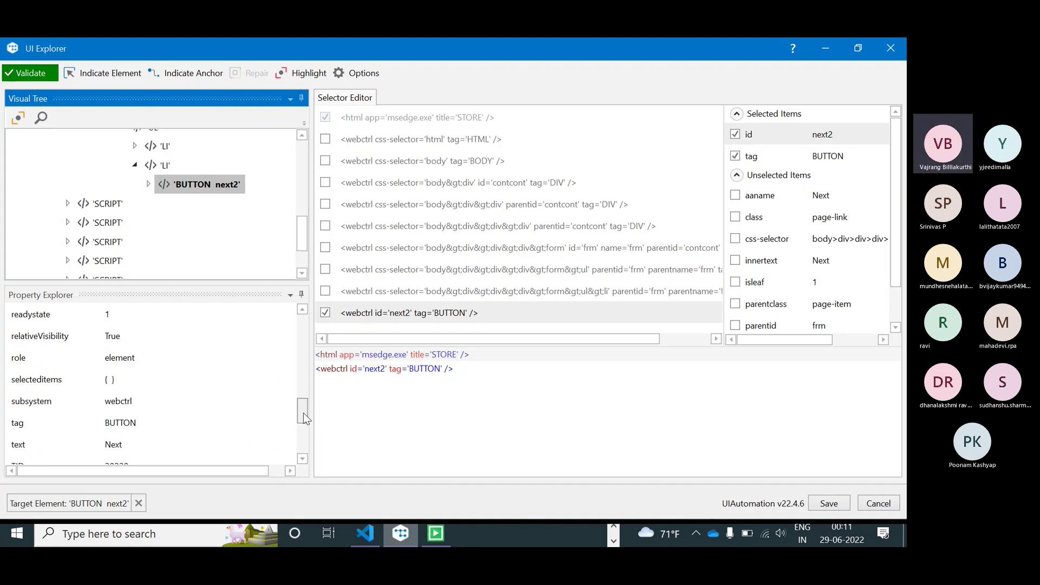
{"action": "left_click_drag", "start_coordinate": [304, 414], "coordinate": [304, 427]}
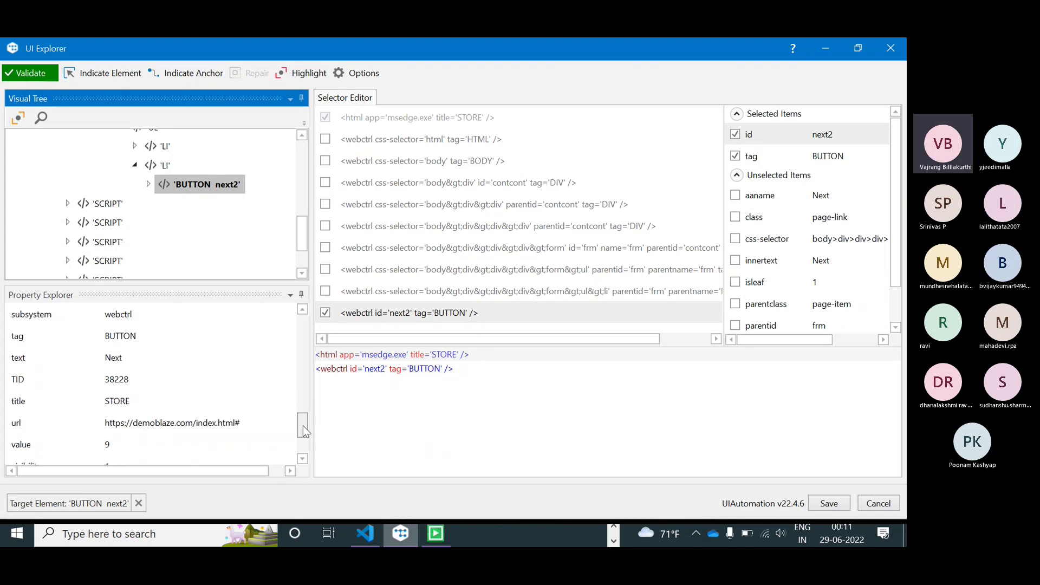
{"action": "left_click_drag", "start_coordinate": [303, 425], "coordinate": [305, 446]}
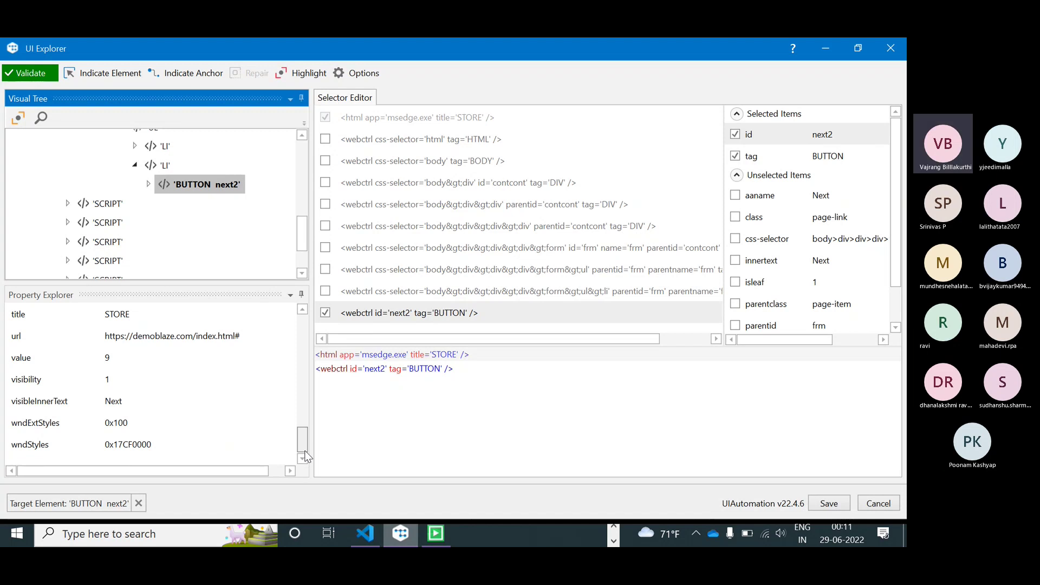
- Switch to the STORE page in Edge and advance the product list with Next
{"action": "left_click_drag", "start_coordinate": [304, 446], "coordinate": [291, 411]}
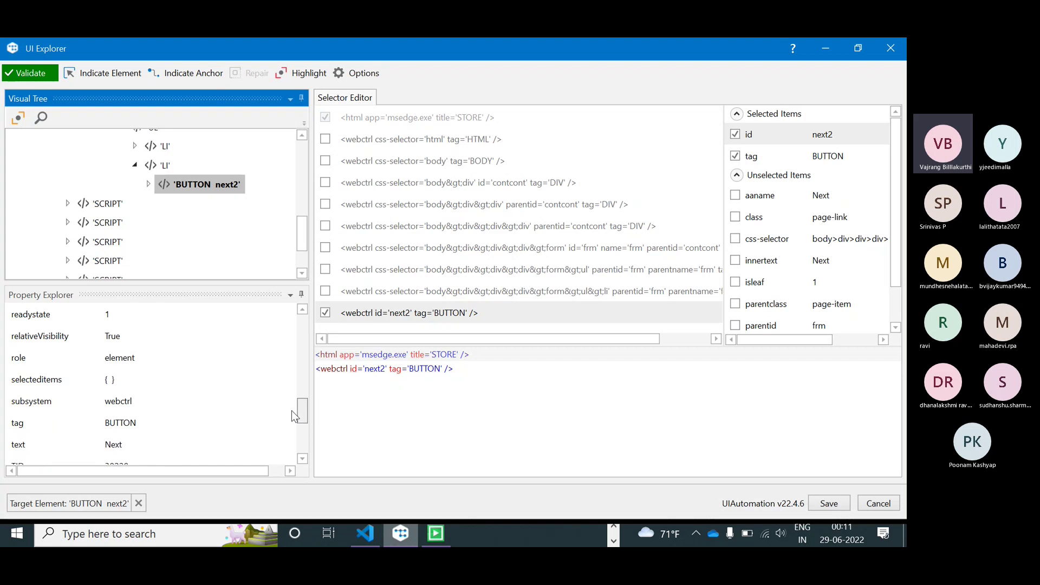
{"action": "key", "text": "alt+Tab"}
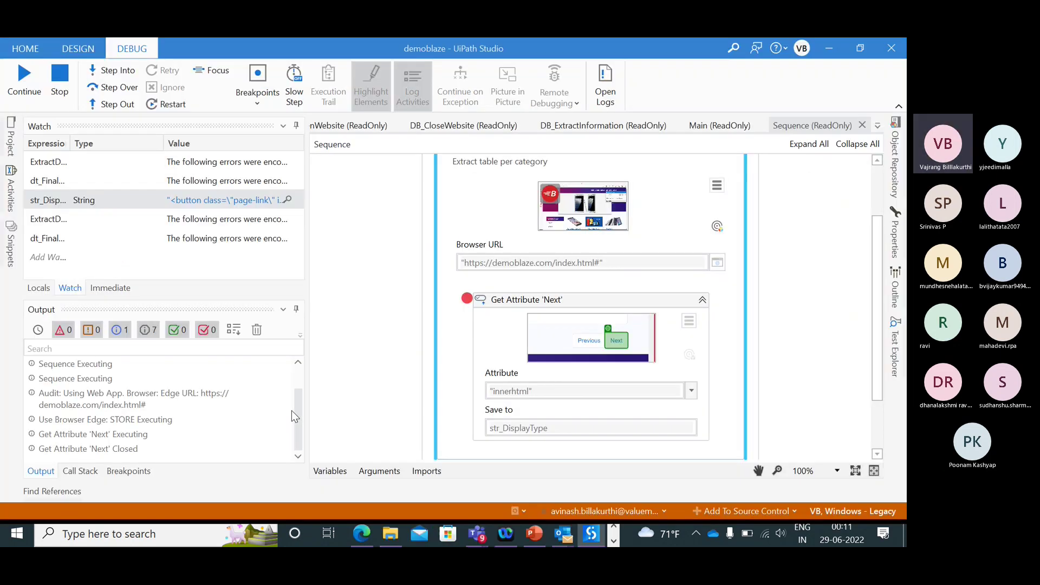
{"action": "key", "text": "alt+Tab"}
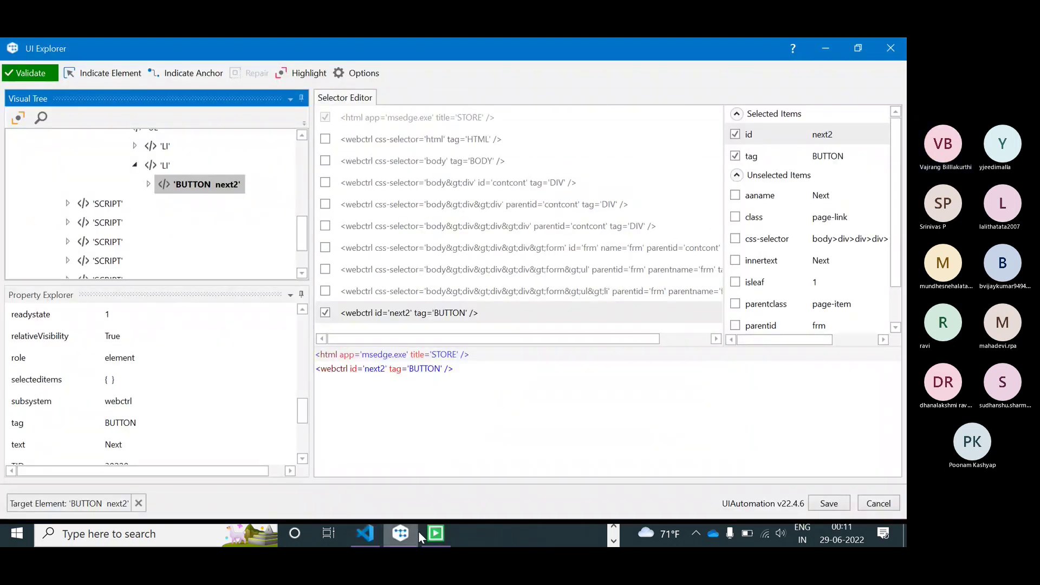
{"action": "key", "text": "alt+Tab"}
{"action": "key", "text": "Tab"}
{"action": "left_click", "coordinate": [837, 283]}
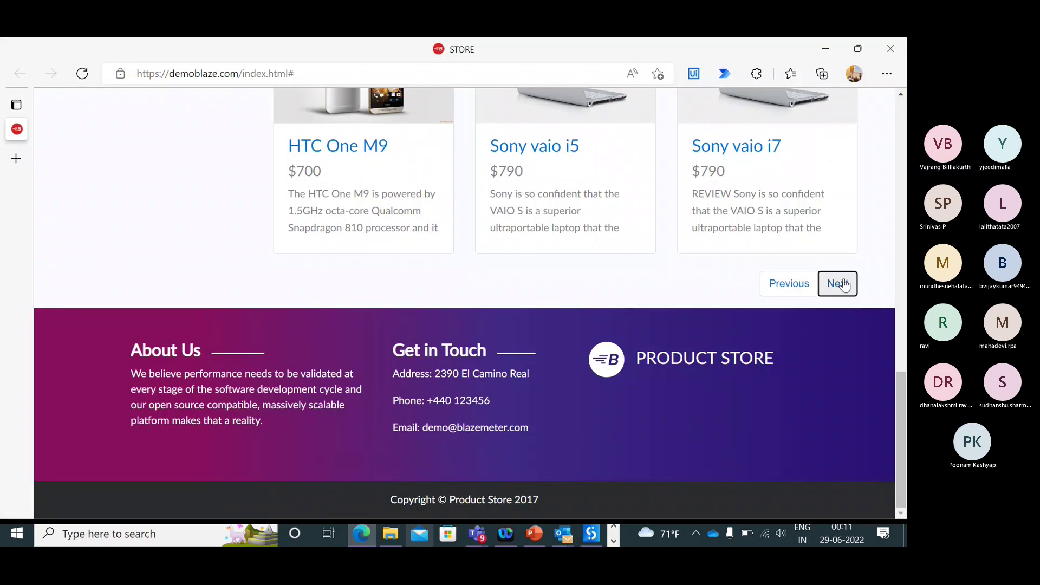
{"action": "scroll", "coordinate": [584, 298], "scroll_direction": "up", "scroll_amount": 3}
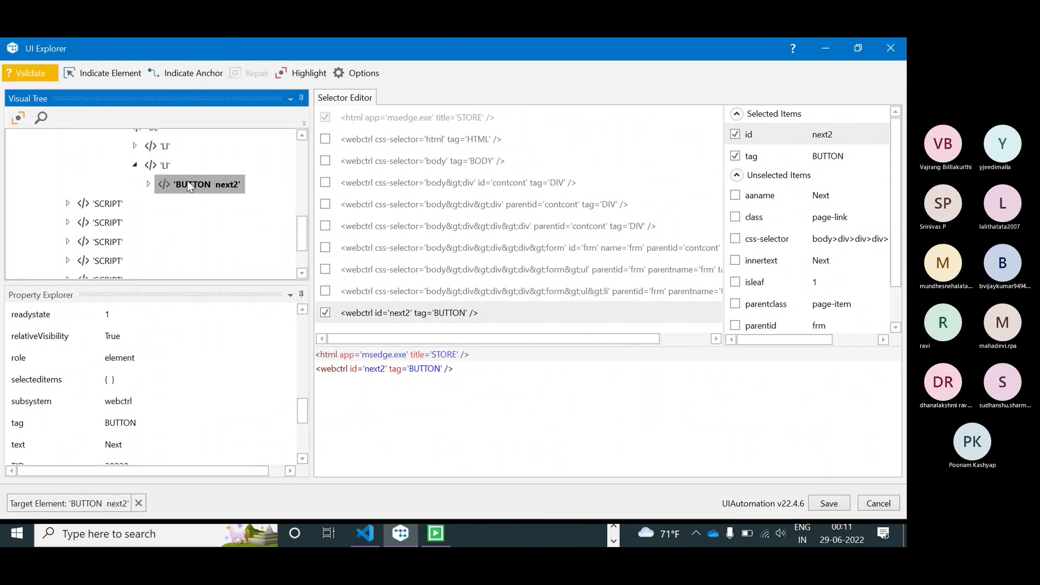
- Switch to UI Explorer, reload the LI node's children and select its BUTTON next2 element
{"action": "double_click", "coordinate": [160, 164]}
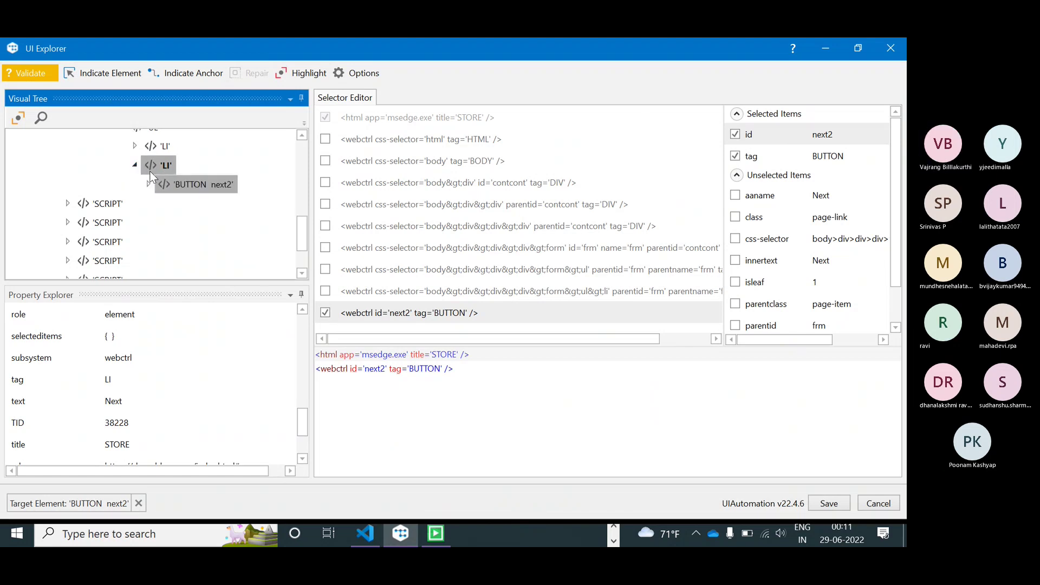
{"action": "left_click", "coordinate": [164, 169]}
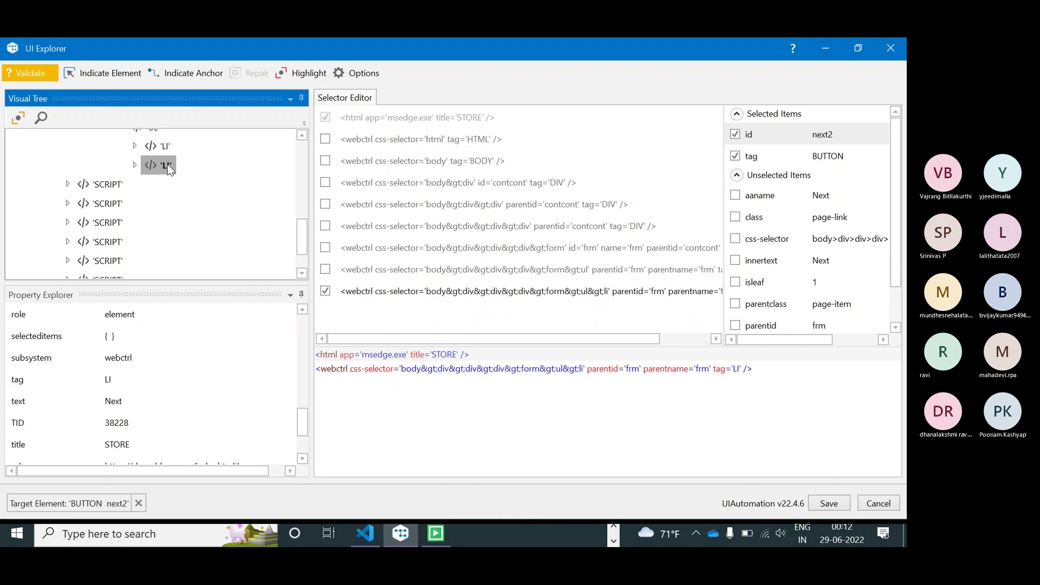
{"action": "left_click", "coordinate": [133, 165]}
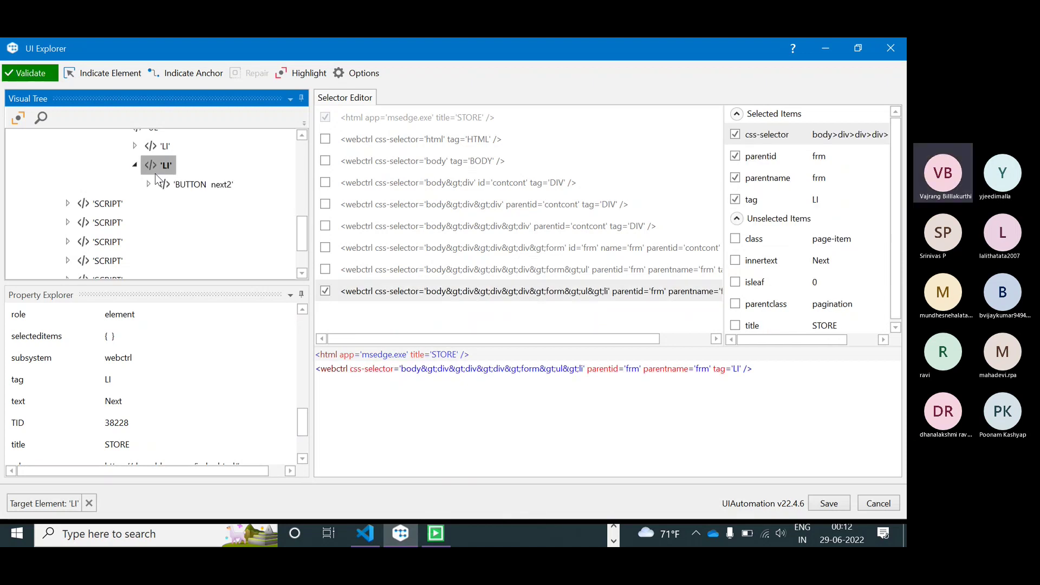
{"action": "left_click", "coordinate": [177, 189]}
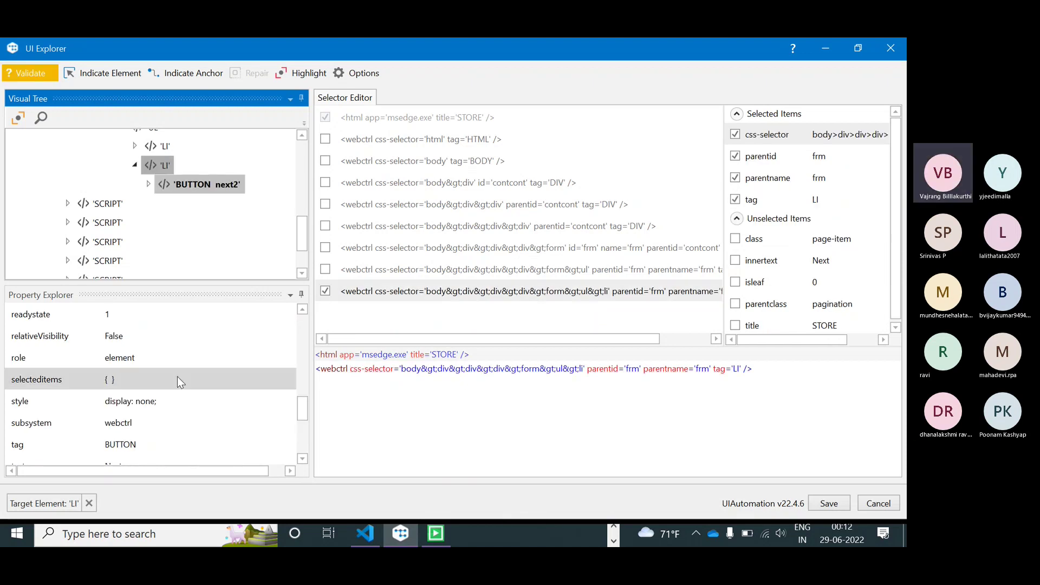
- Look through the properties of BUTTON next2 for the style attribute and select that property
{"action": "scroll", "coordinate": [177, 376], "scroll_direction": "down", "scroll_amount": 3}
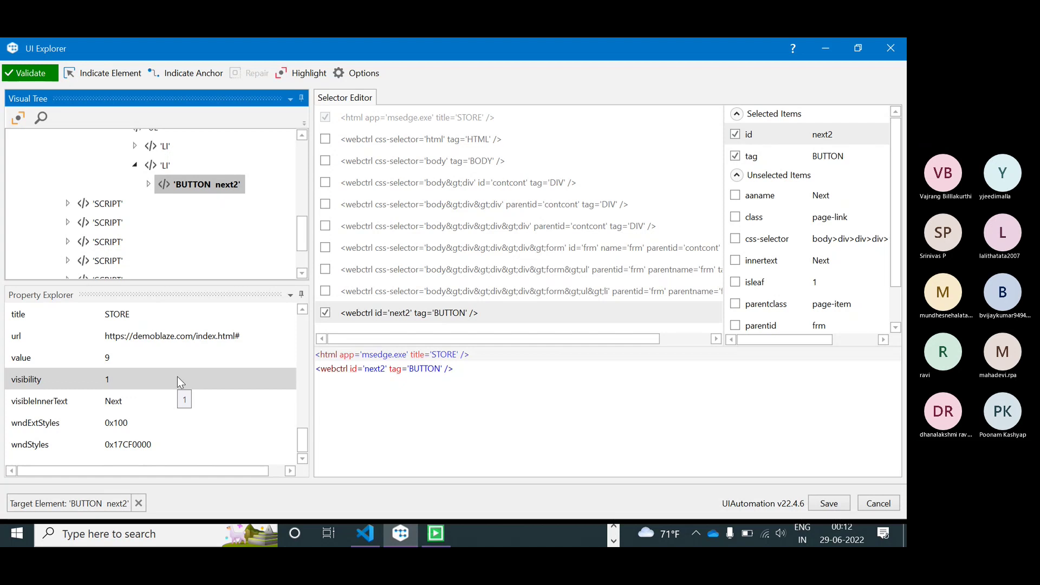
{"action": "scroll", "coordinate": [223, 393], "scroll_direction": "up", "scroll_amount": 10}
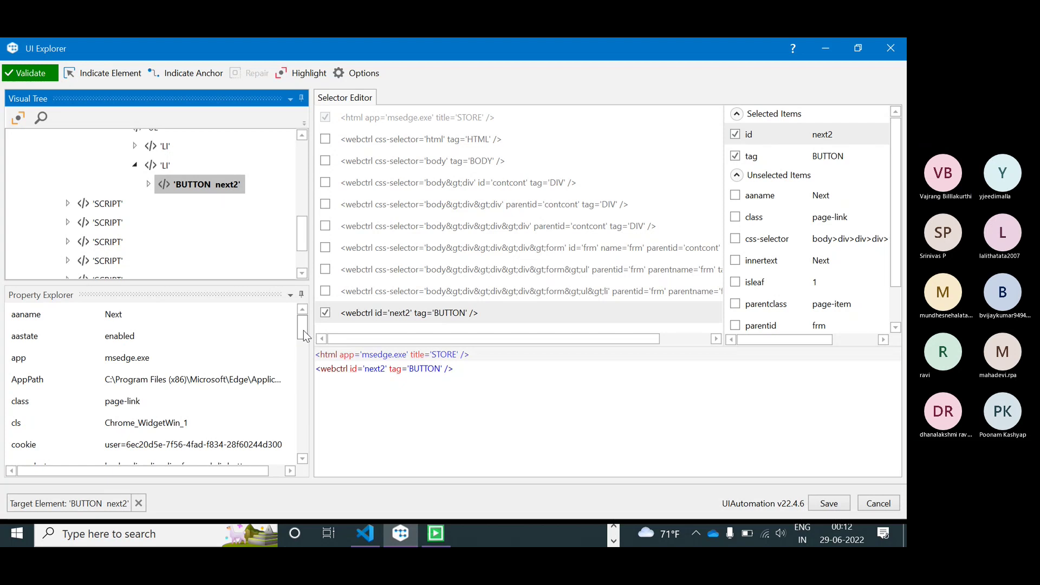
{"action": "left_click_drag", "start_coordinate": [303, 331], "coordinate": [303, 419]}
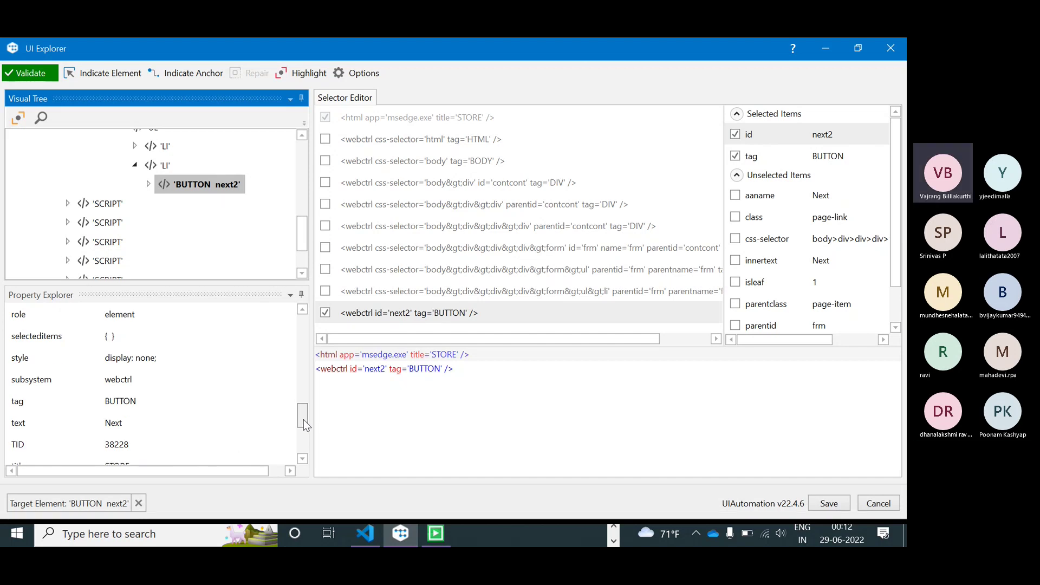
{"action": "left_click", "coordinate": [42, 360]}
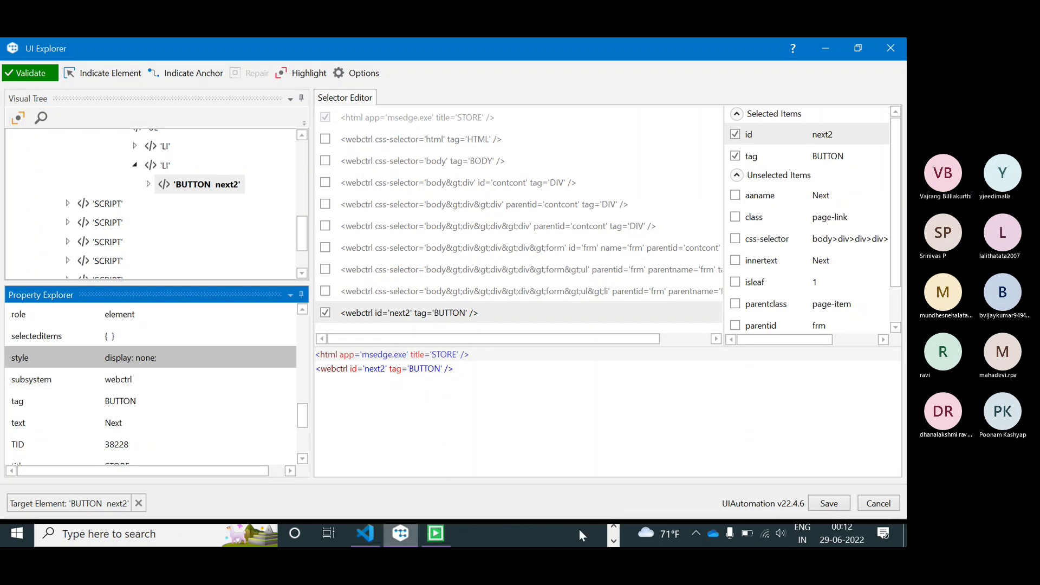
- Switch to Edge, open a new tab and enter "uipath fourm" as the search text
{"action": "left_click", "coordinate": [613, 528]}
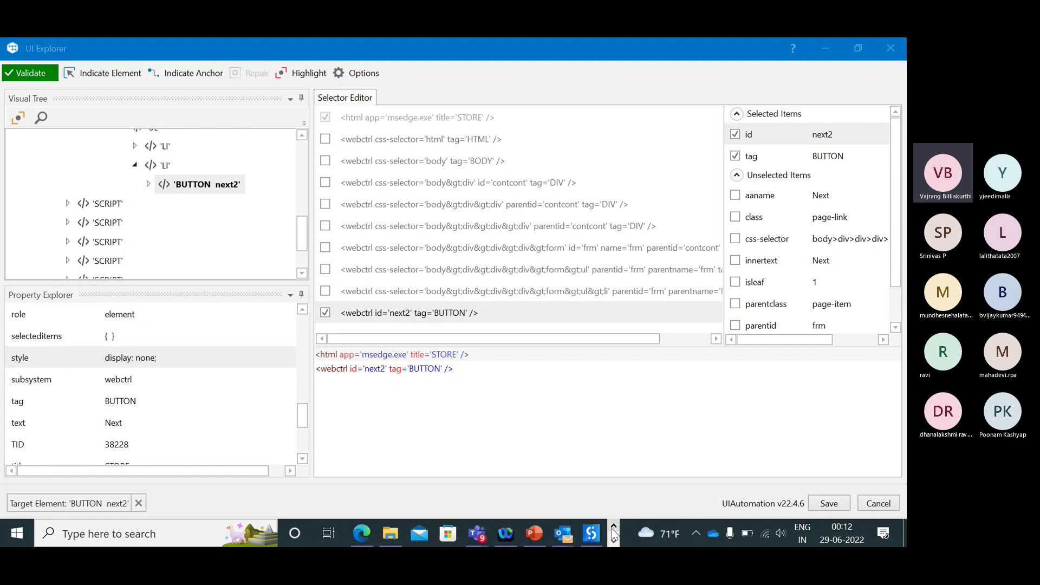
{"action": "left_click", "coordinate": [359, 533]}
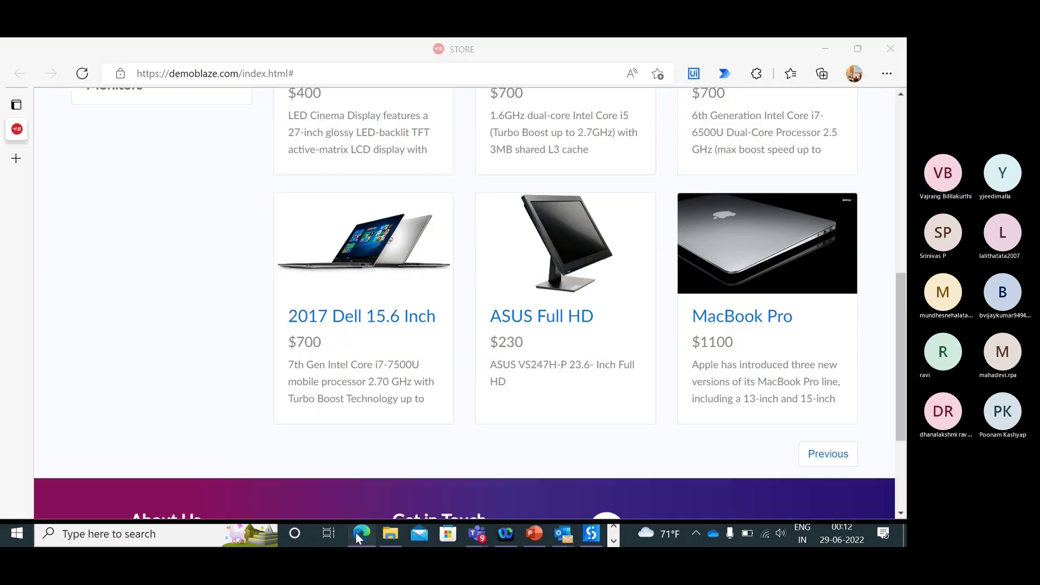
{"action": "left_click", "coordinate": [17, 160]}
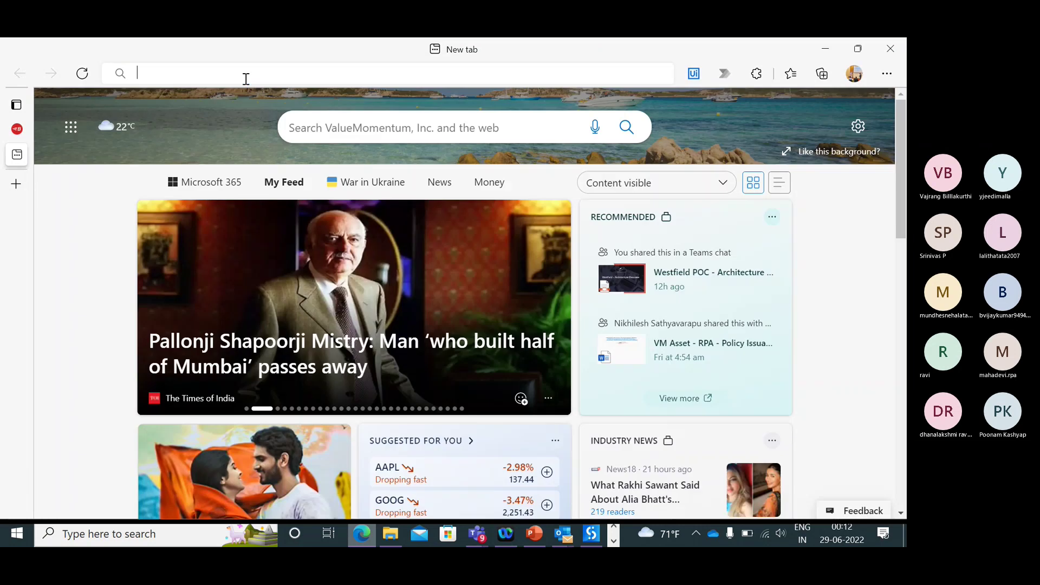
{"action": "left_click", "coordinate": [246, 79]}
{"action": "type", "text": "uipah"}
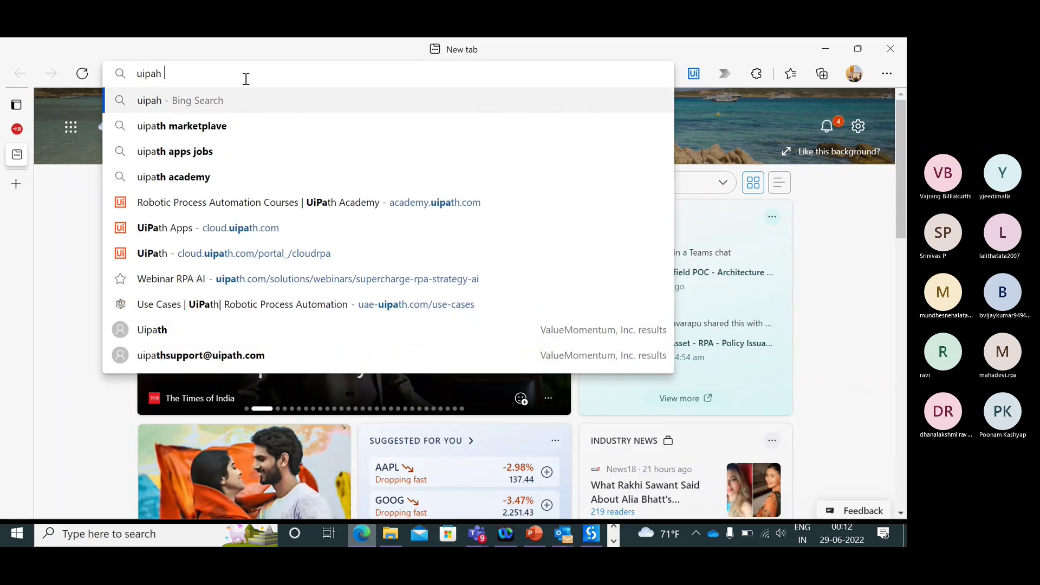
{"action": "key", "text": "BackSpace"}
{"action": "key", "text": "BackSpace"}
{"action": "type", "text": "th fo"}
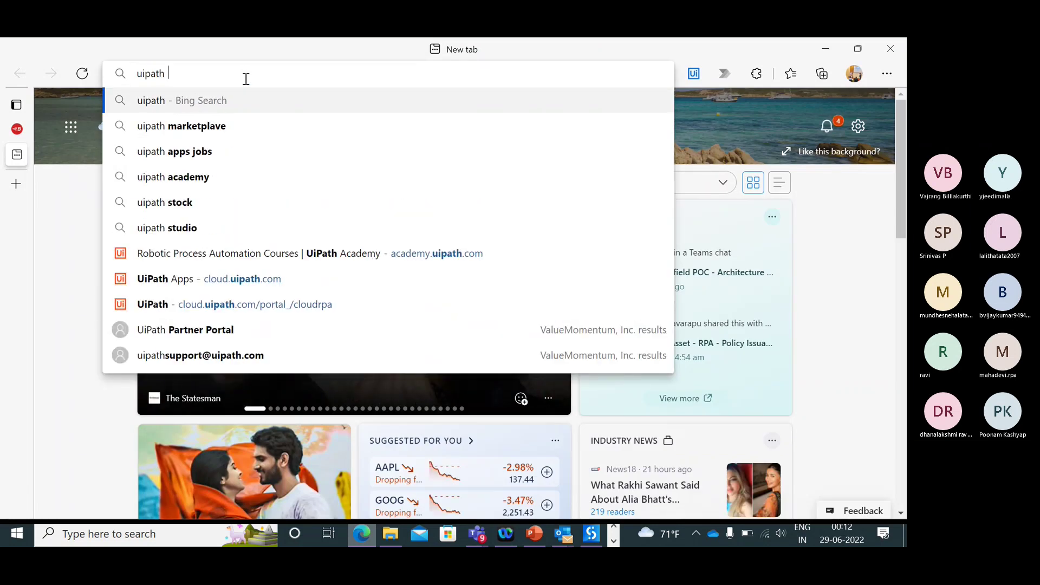
{"action": "type", "text": "urm"}
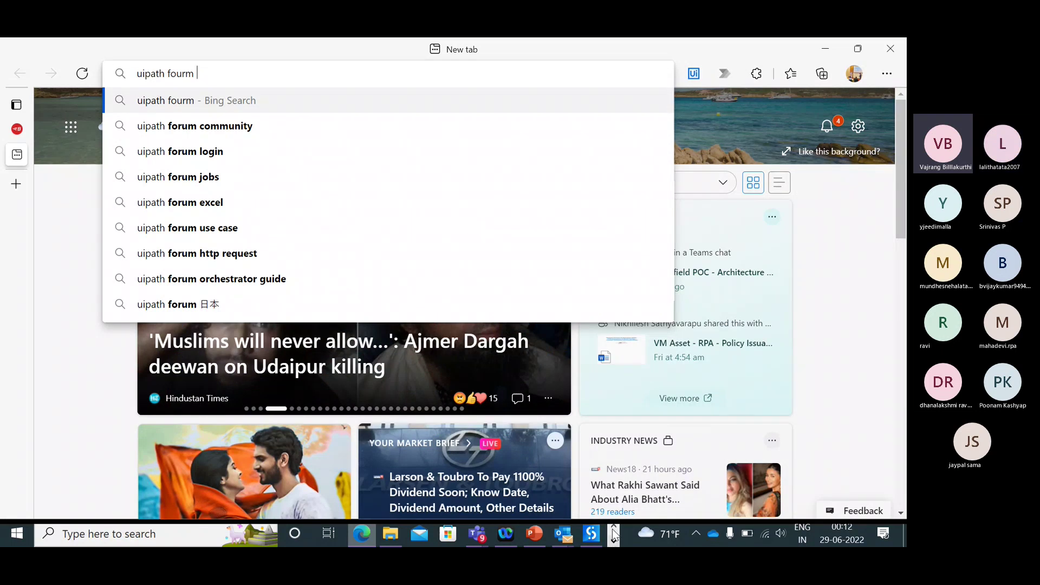
- Switch to UI Explorer and check the relativeVisibility property of BUTTON next2
{"action": "left_click", "coordinate": [614, 537]}
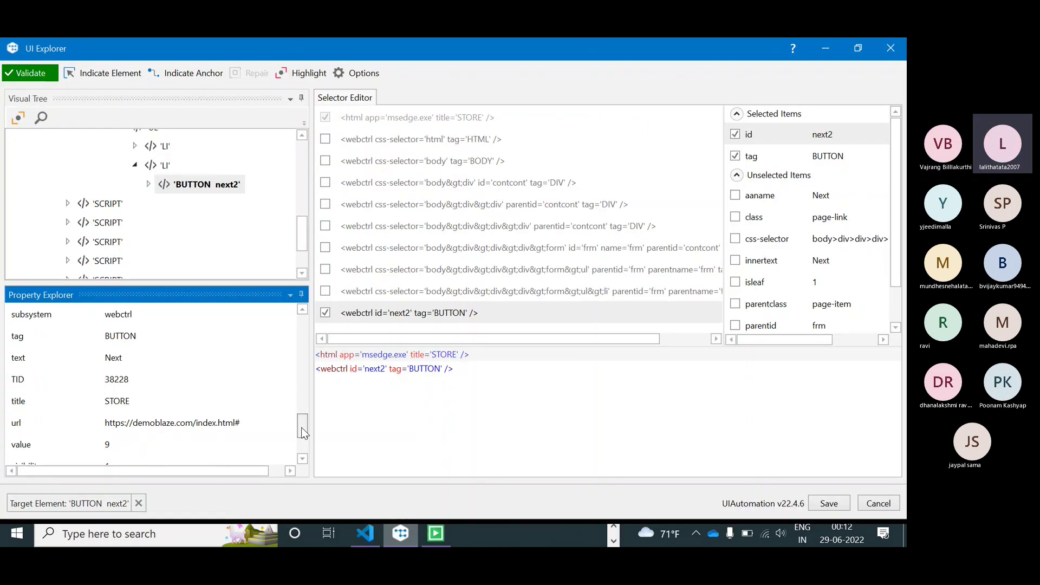
{"action": "left_click_drag", "start_coordinate": [302, 432], "coordinate": [295, 396]}
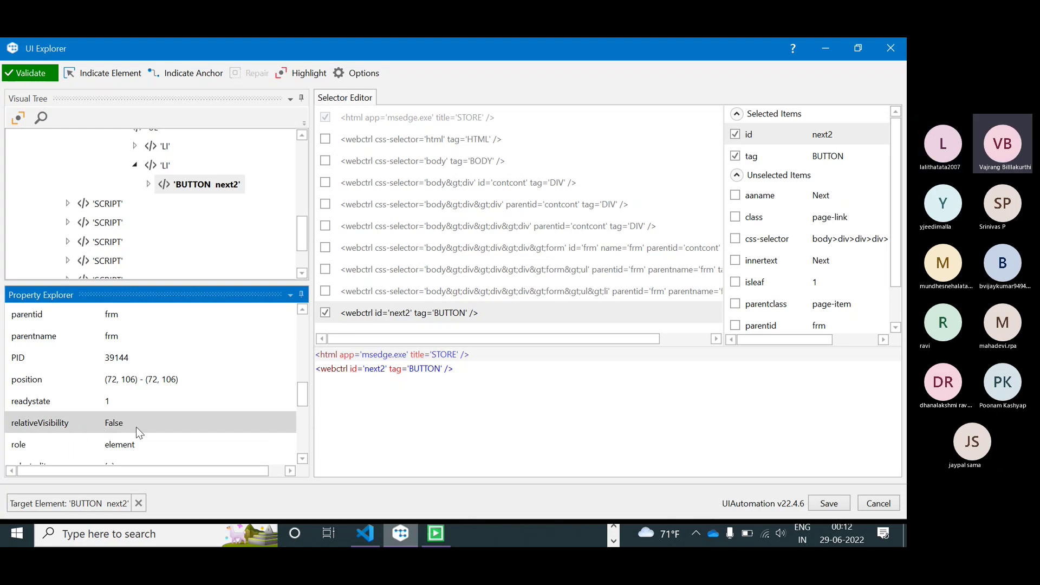
- Switch to the STORE tab in Edge and return to the preceding product page with Previous
{"action": "left_click", "coordinate": [614, 527]}
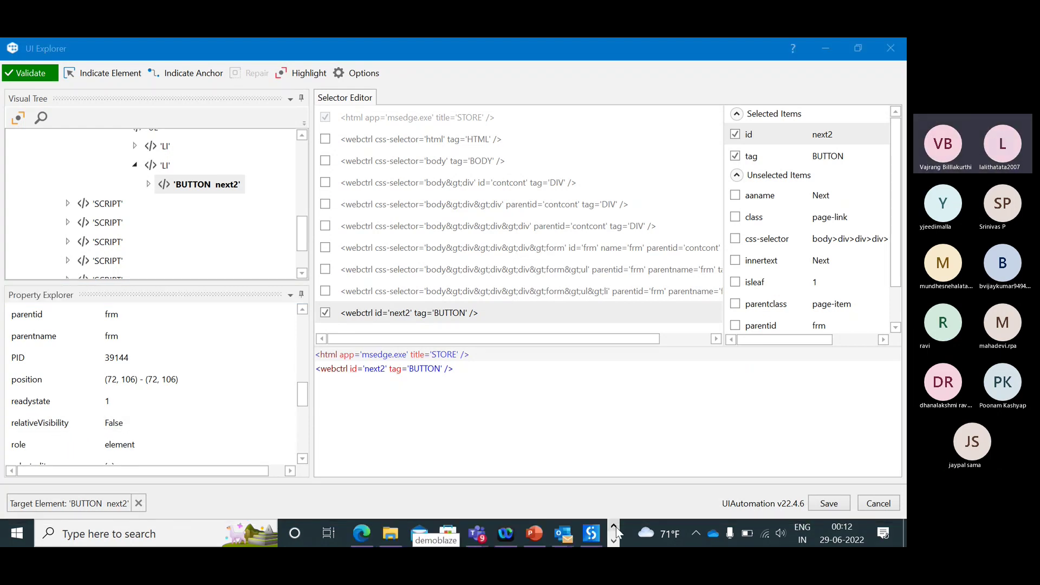
{"action": "left_click", "coordinate": [362, 534]}
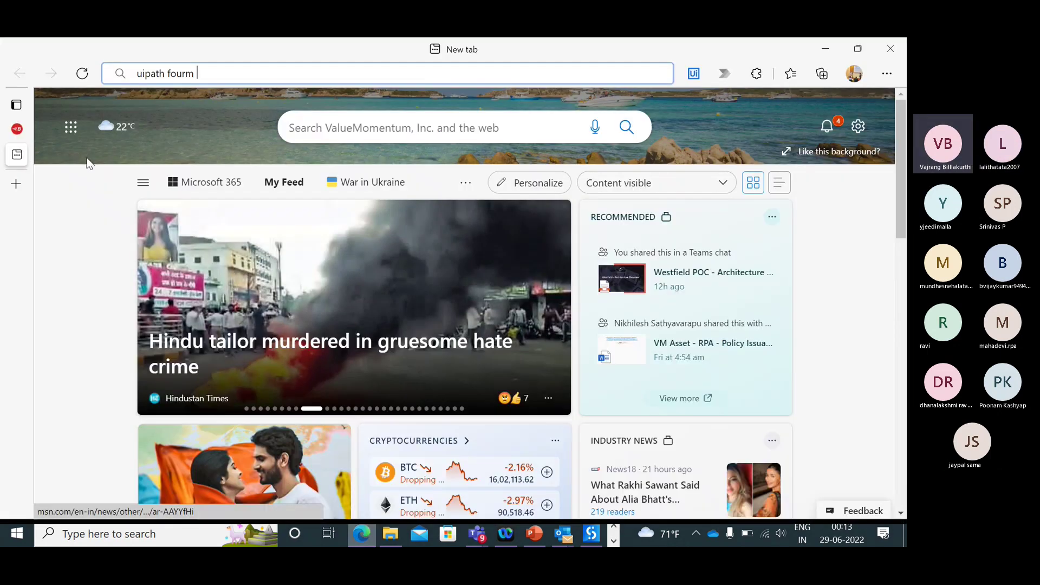
{"action": "left_click", "coordinate": [22, 130]}
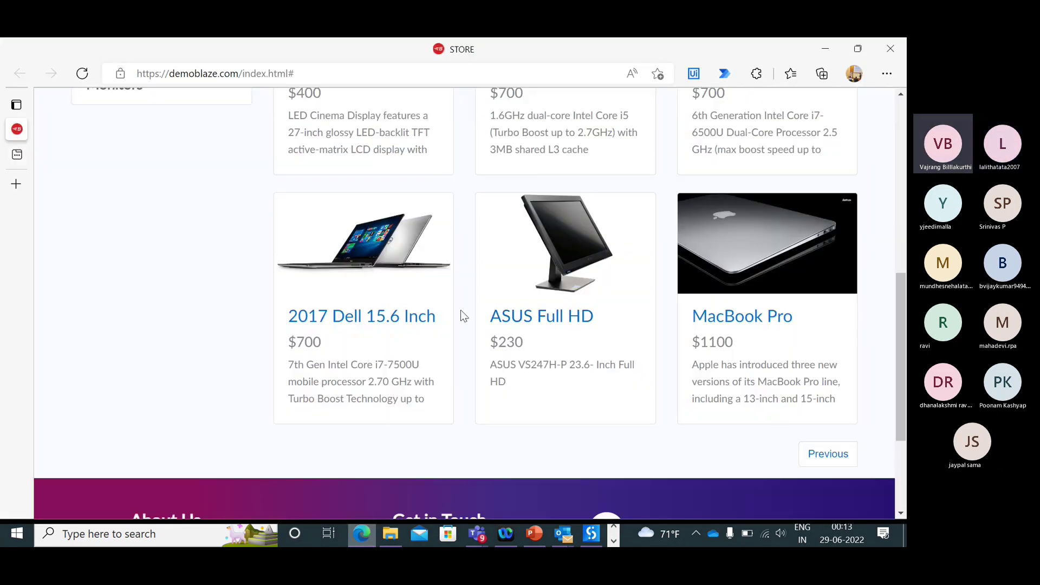
{"action": "left_click", "coordinate": [829, 455]}
{"action": "scroll", "coordinate": [808, 409], "scroll_direction": "down", "scroll_amount": 5}
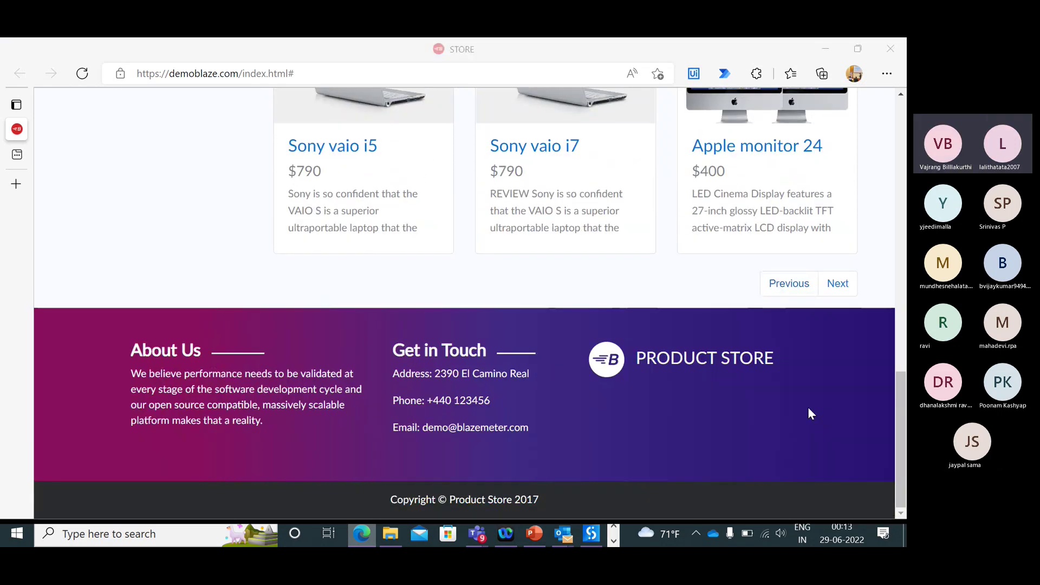
{"action": "key", "text": "alt+Tab"}
{"action": "key", "text": "alt+Tab"}
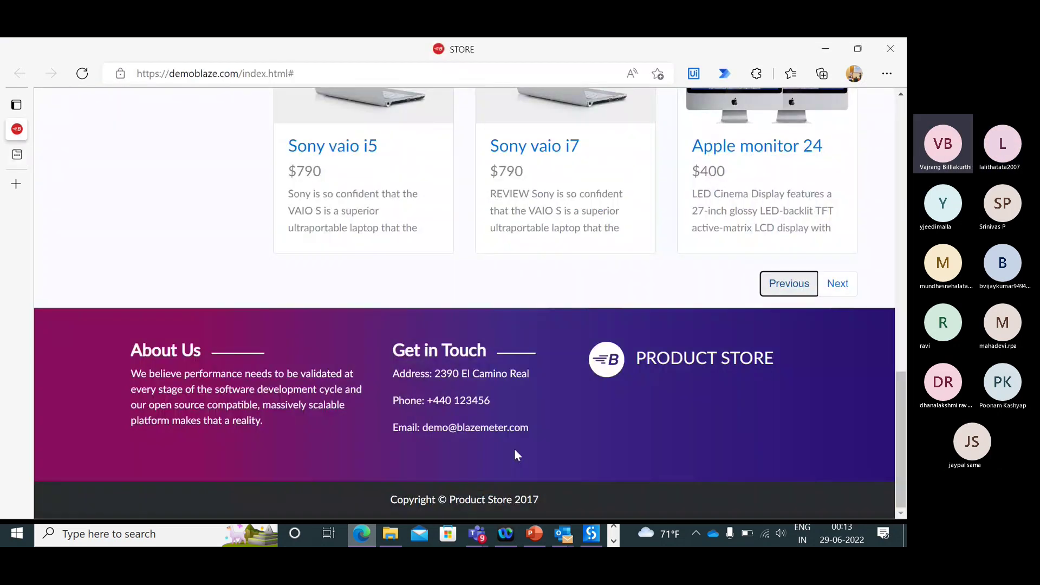
- Switch to UI Explorer, reselect the LI node and BUTTON next2, and compare the button's relativeVisibility property
{"action": "left_click", "coordinate": [612, 539]}
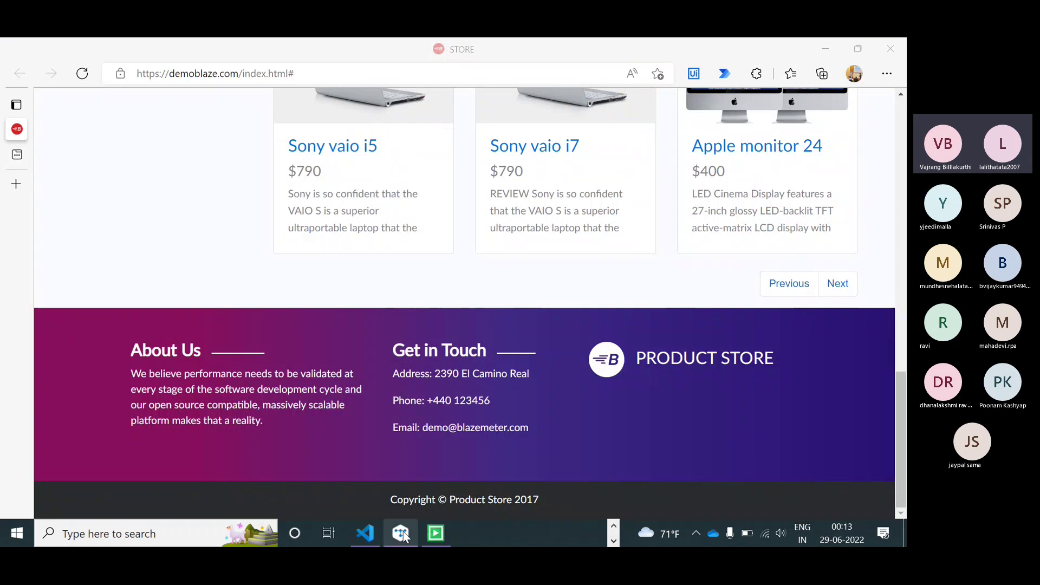
{"action": "left_click", "coordinate": [403, 532]}
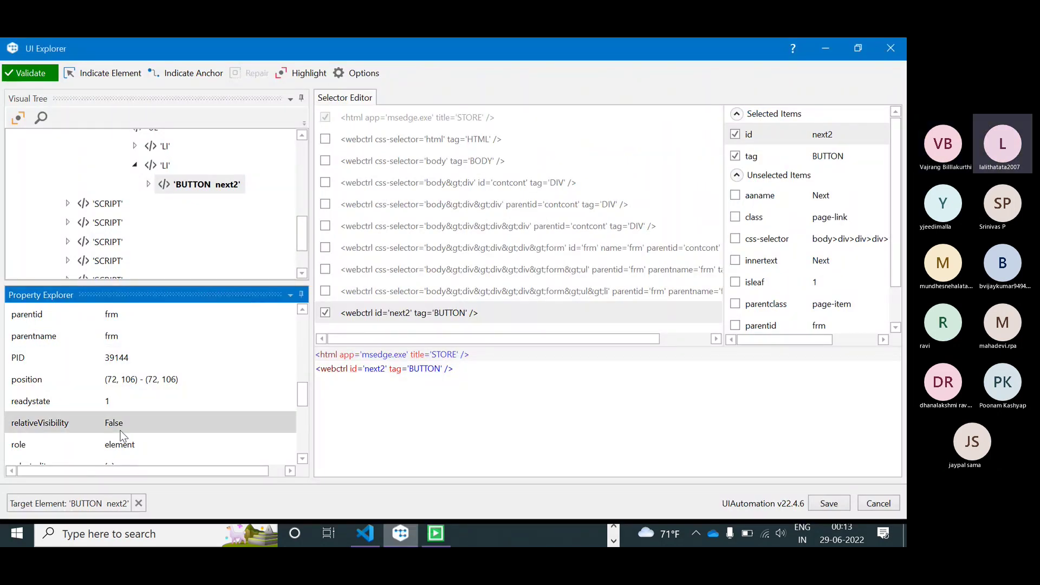
{"action": "left_click", "coordinate": [169, 169]}
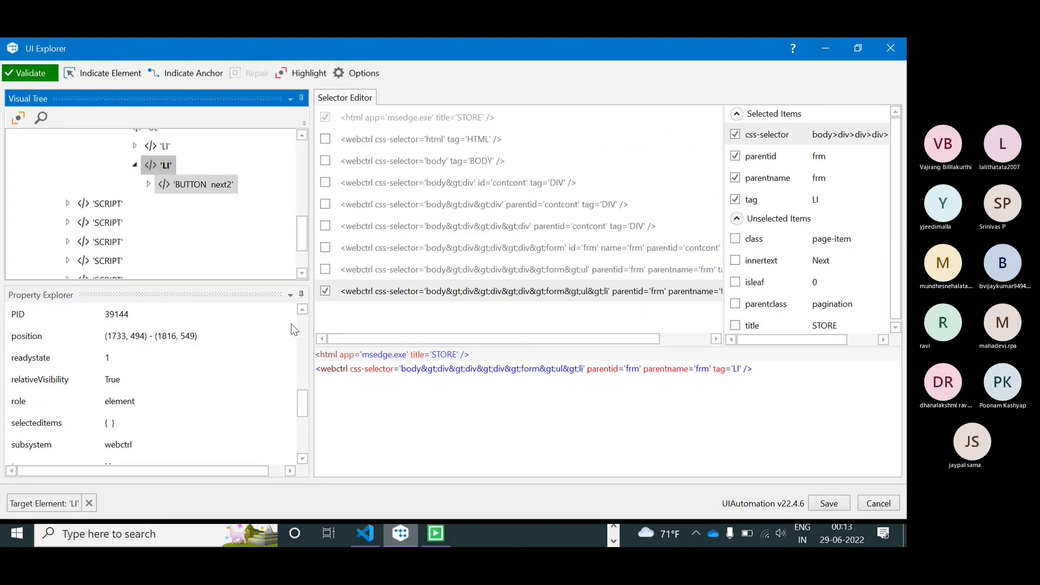
{"action": "left_click", "coordinate": [184, 186]}
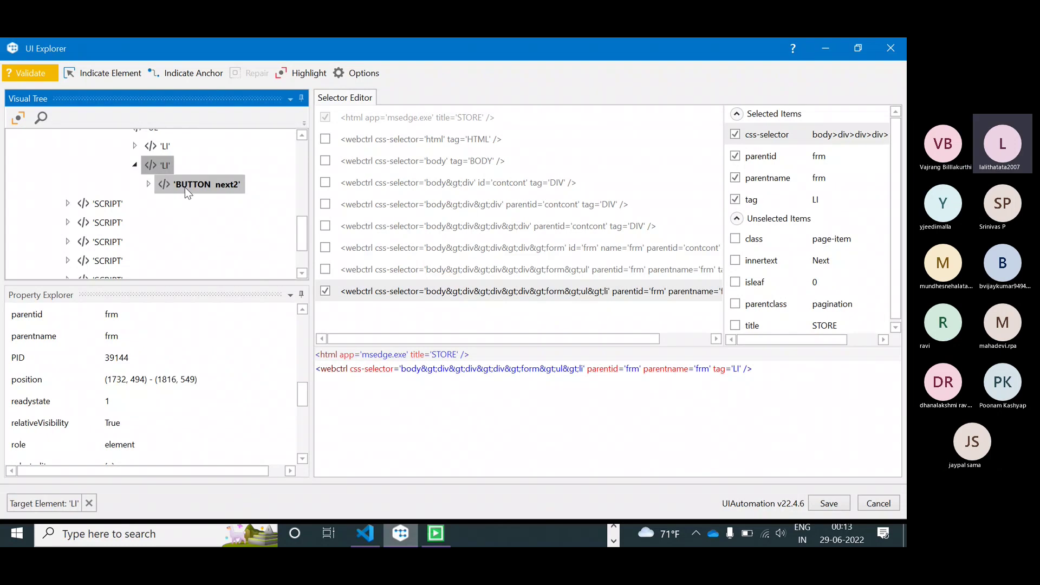
{"action": "left_click", "coordinate": [106, 425]}
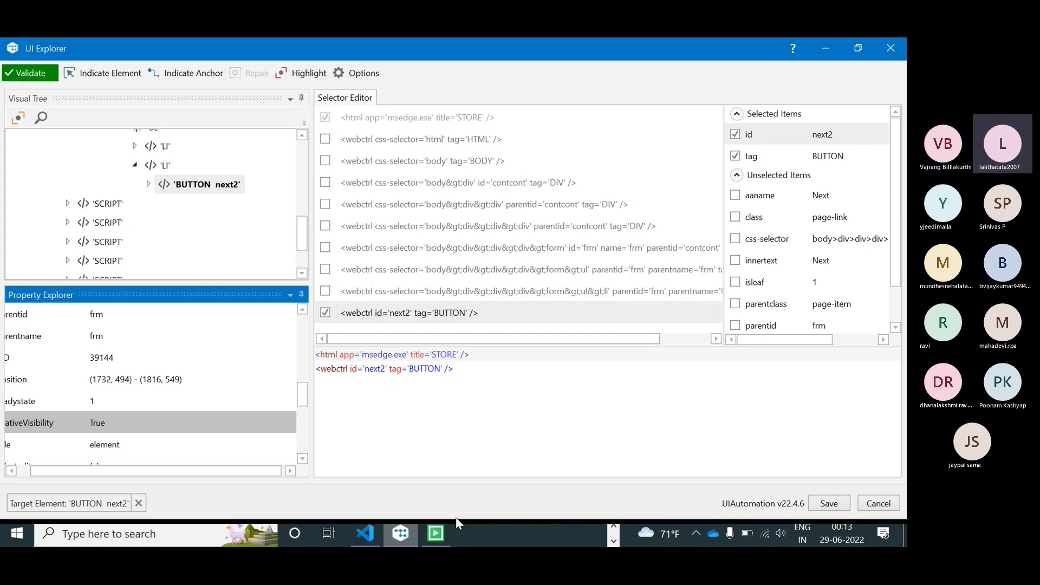
- Switch to UiPath Studio, set the attribute of Get Attribute 'Next' in Sequence to relativeVisibility, and save the workflow
{"action": "left_click", "coordinate": [614, 527]}
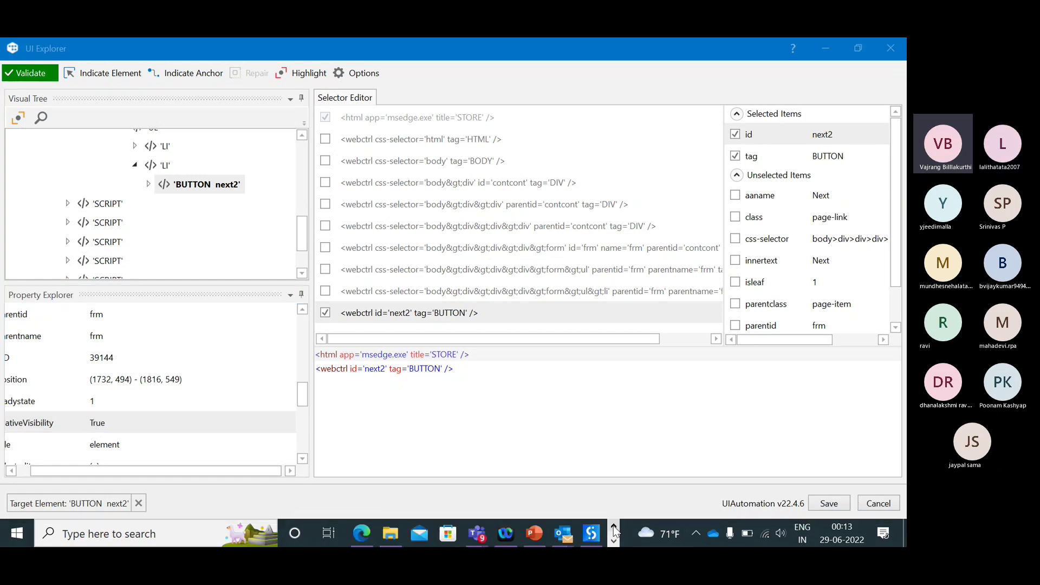
{"action": "left_click", "coordinate": [603, 539]}
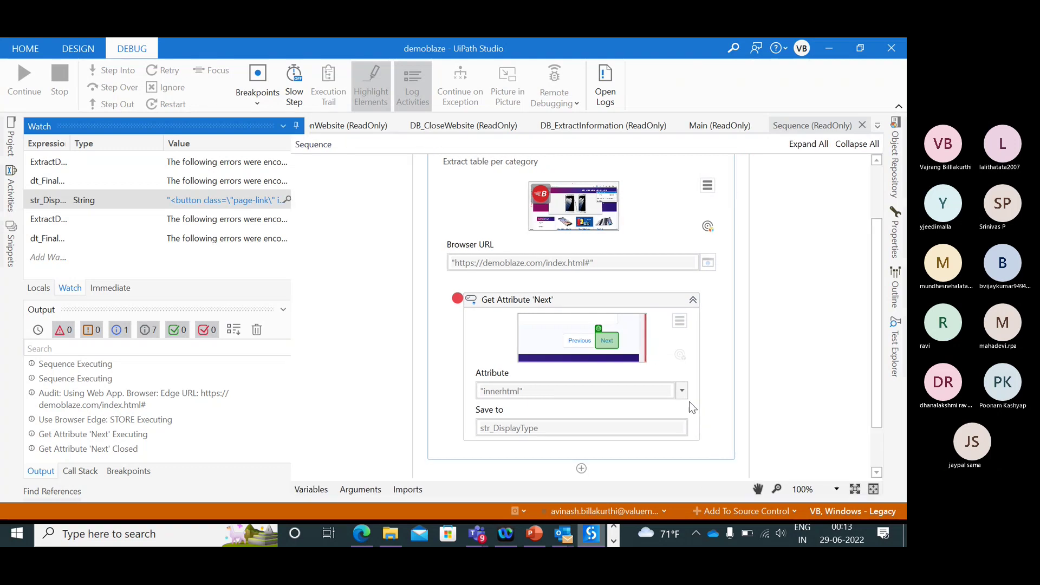
{"action": "left_click", "coordinate": [656, 391]}
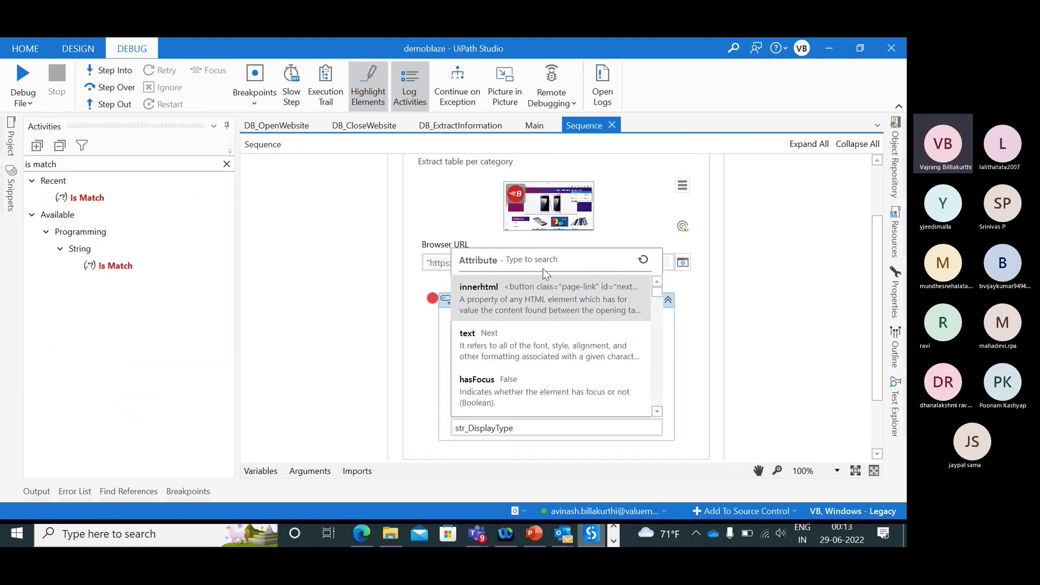
{"action": "key", "text": "Return"}
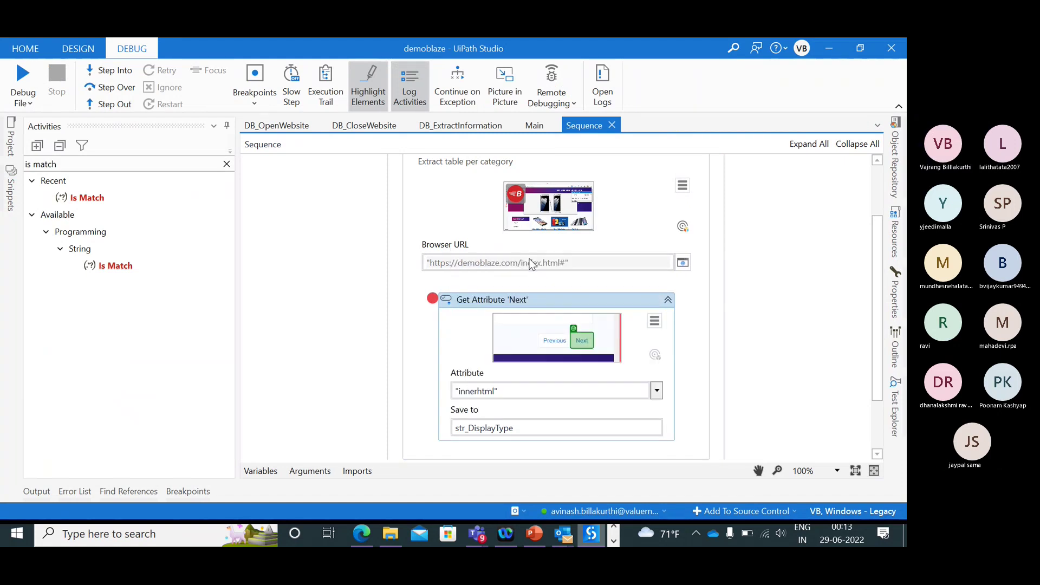
{"action": "left_click", "coordinate": [577, 391]}
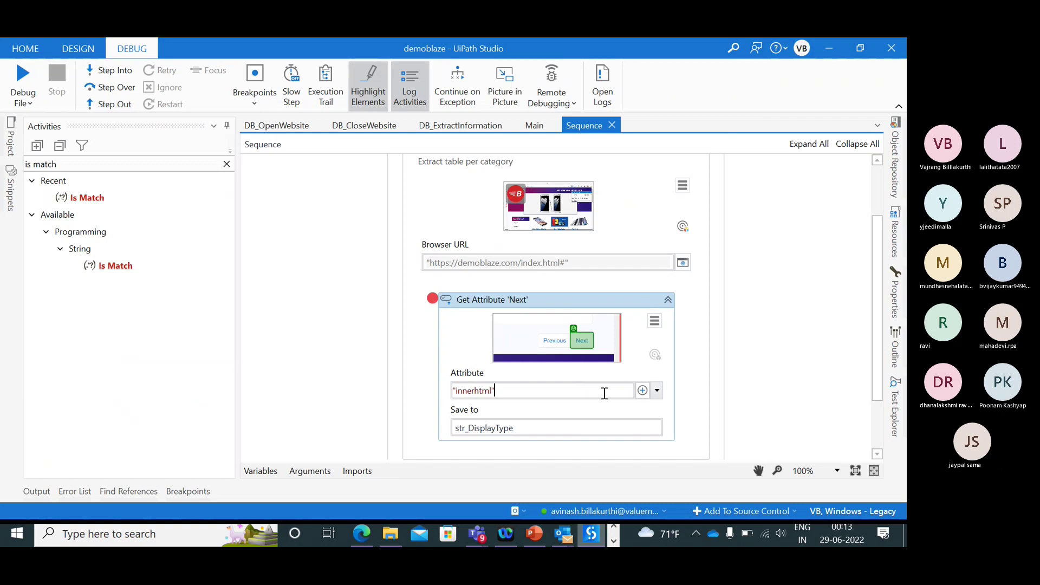
{"action": "left_click", "coordinate": [657, 391]}
{"action": "type", "text": "re"}
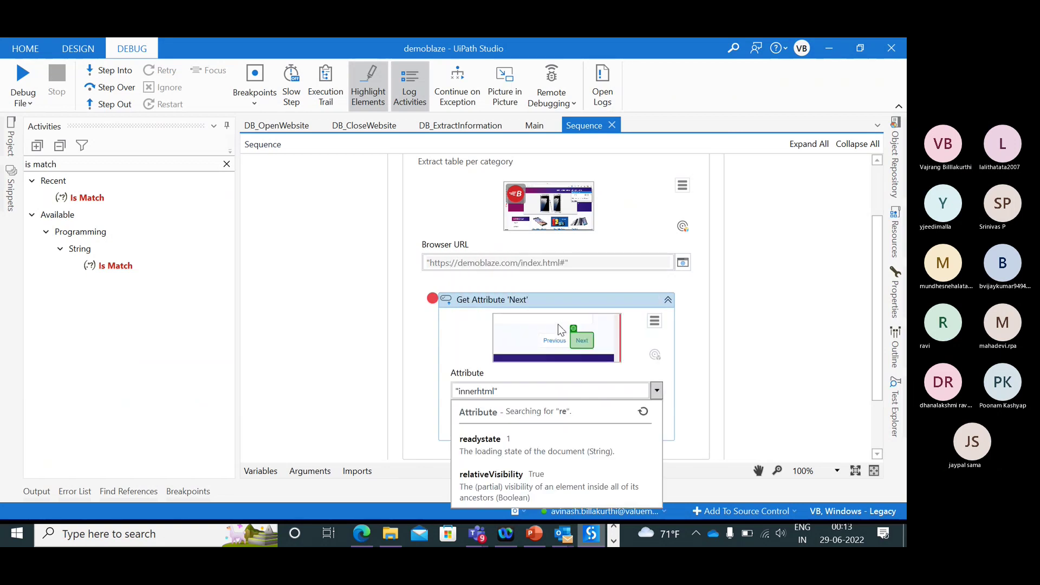
{"action": "type", "text": "la"}
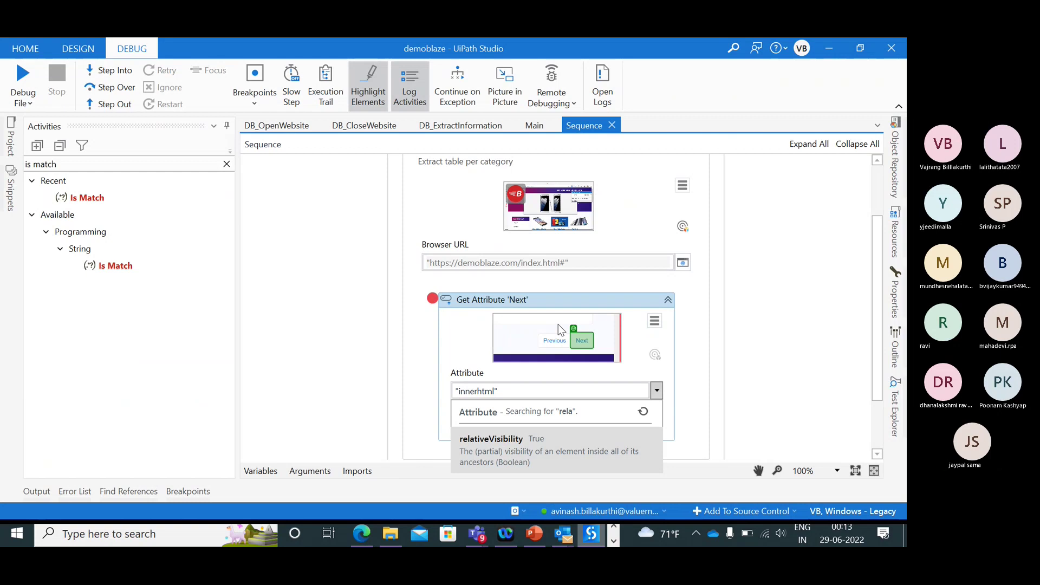
{"action": "left_click", "coordinate": [642, 442]}
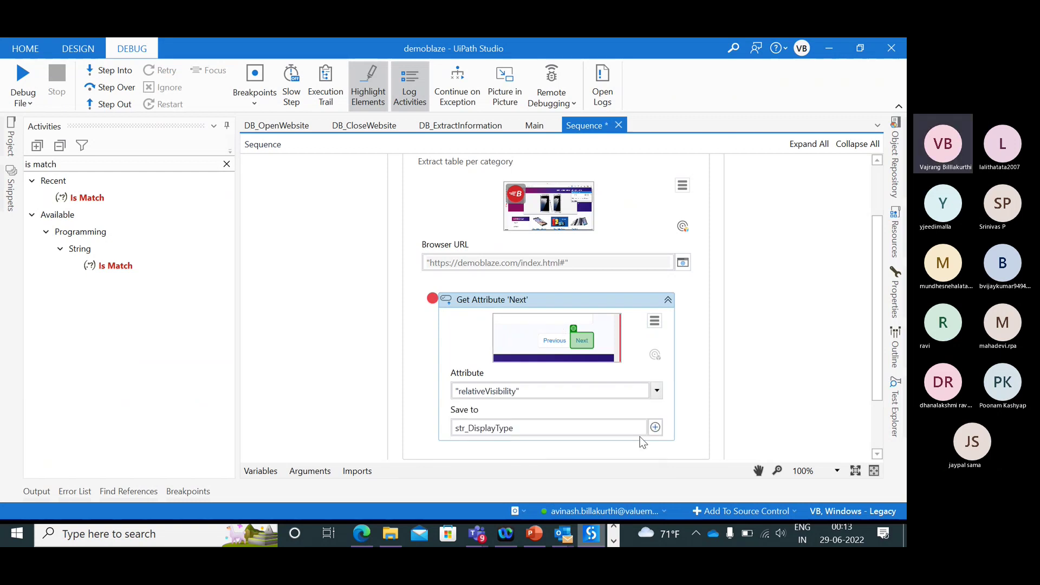
{"action": "key", "text": "ctrl+s"}
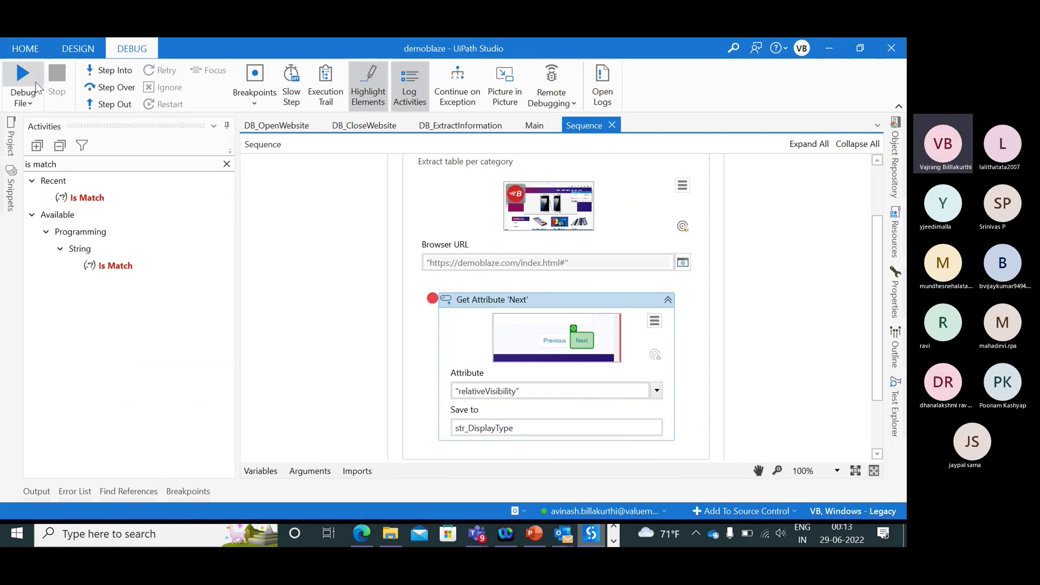
- Debug the Sequence file, step into Get Attribute 'Next' from the breakpoint, and stop the debug session
{"action": "left_click", "coordinate": [36, 84]}
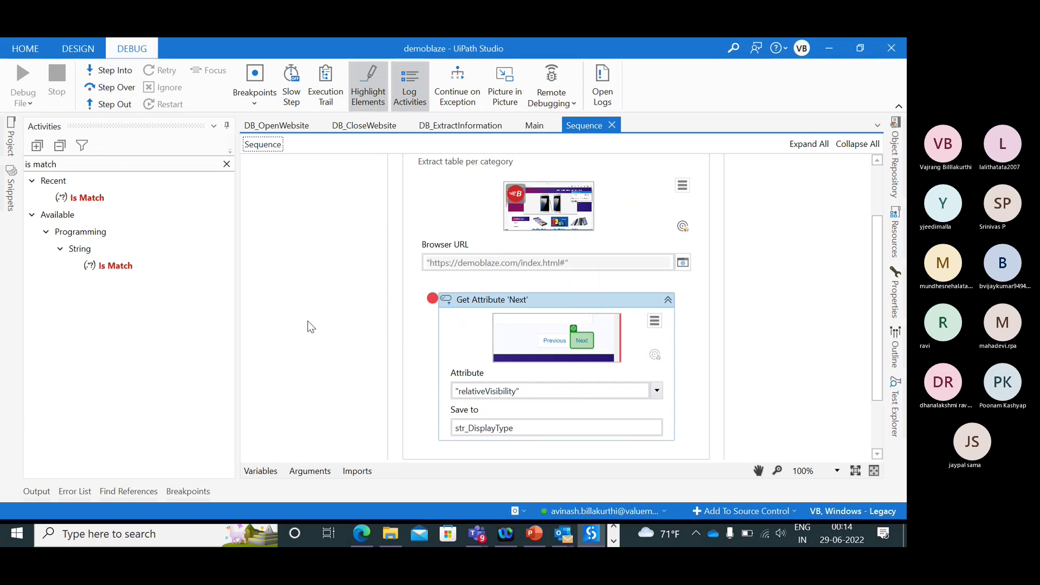
{"action": "key", "text": "F6"}
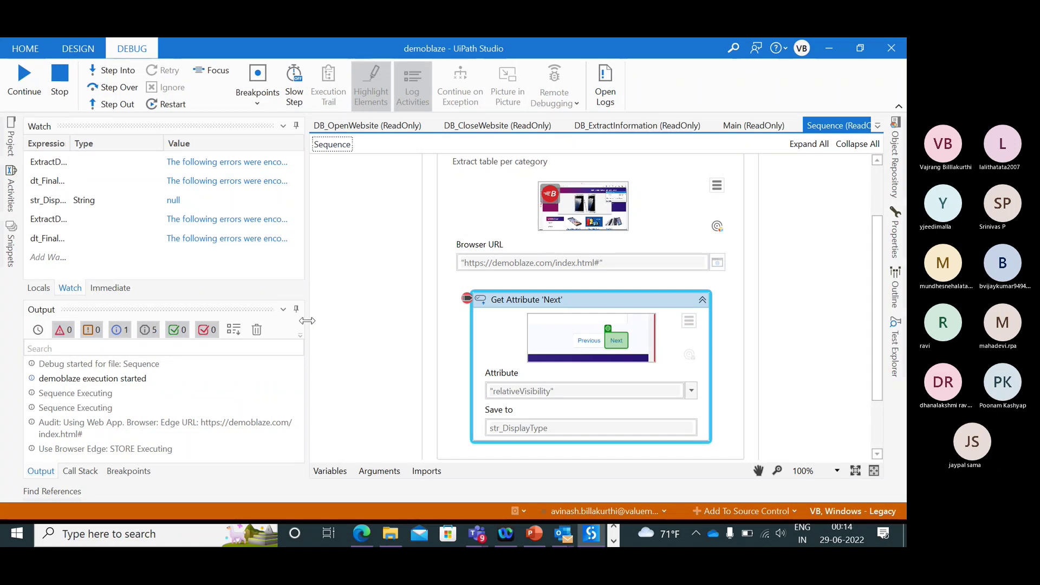
{"action": "left_click", "coordinate": [103, 68]}
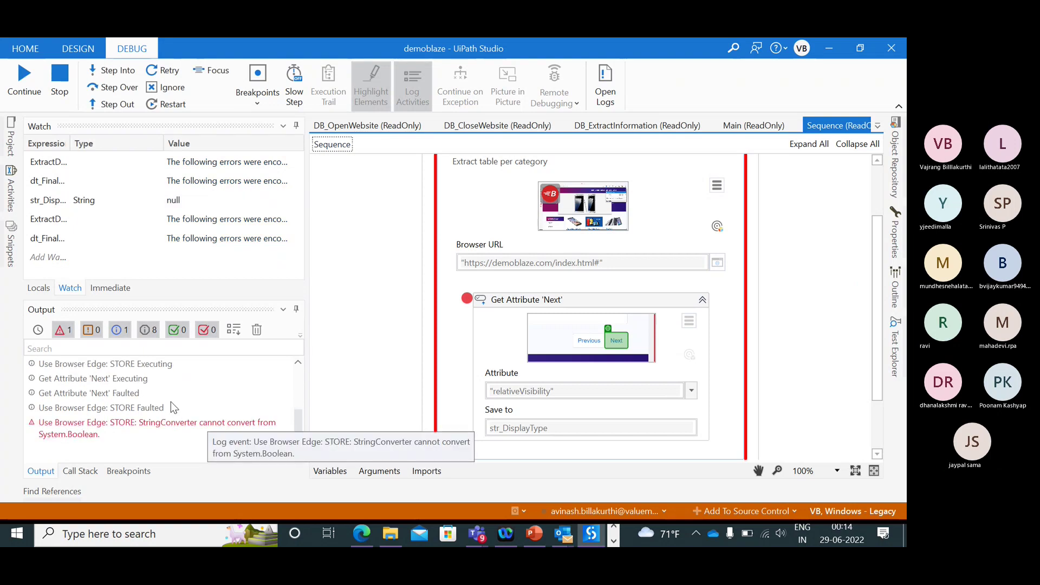
{"action": "left_click", "coordinate": [63, 81]}
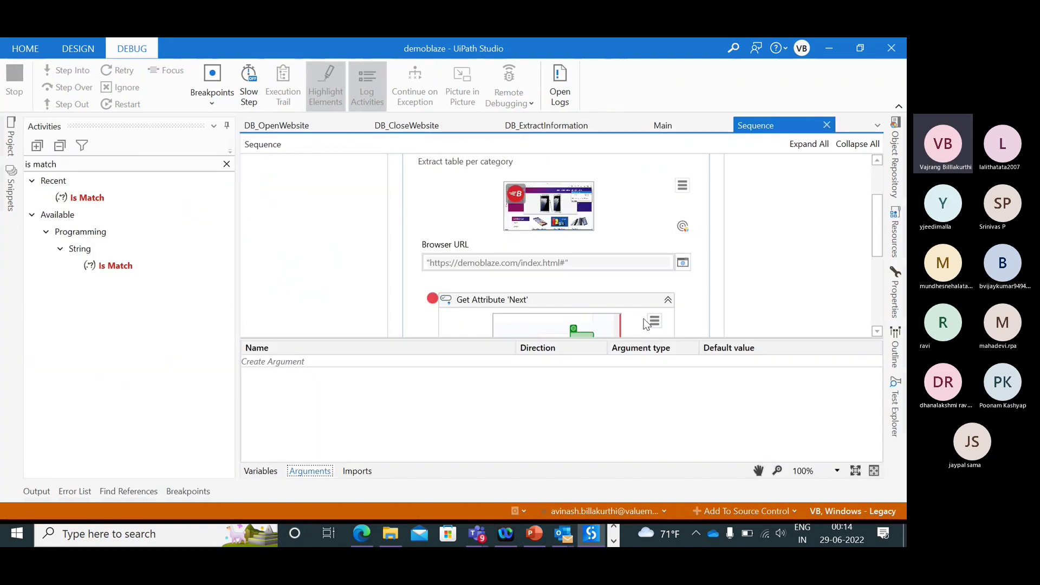
- Change the variable type of str_DisplayType in the Sequence workflow to Boolean
{"action": "scroll", "coordinate": [522, 303], "scroll_direction": "down", "scroll_amount": 4}
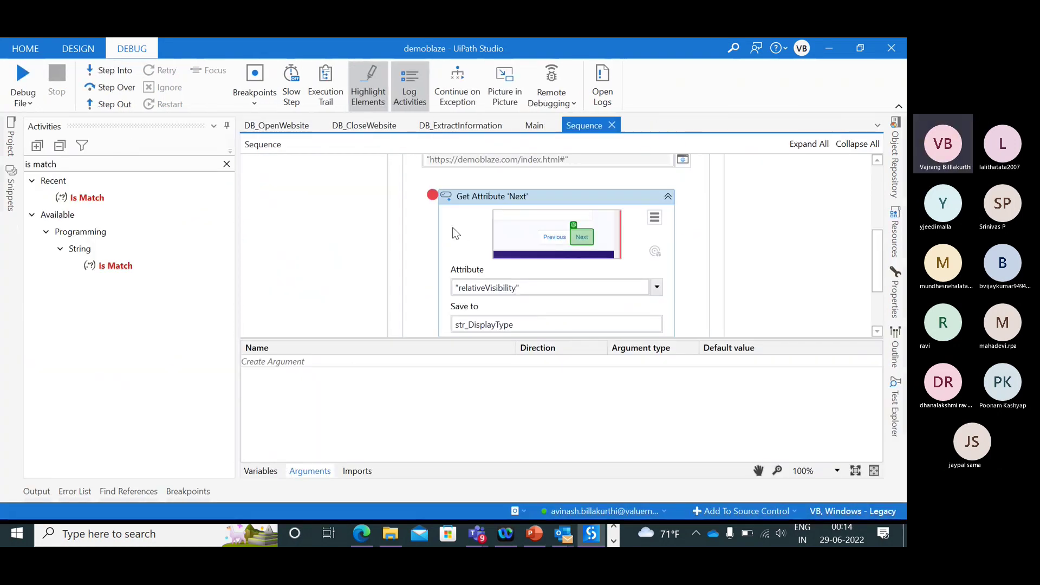
{"action": "left_click", "coordinate": [268, 471]}
{"action": "left_click", "coordinate": [550, 370]}
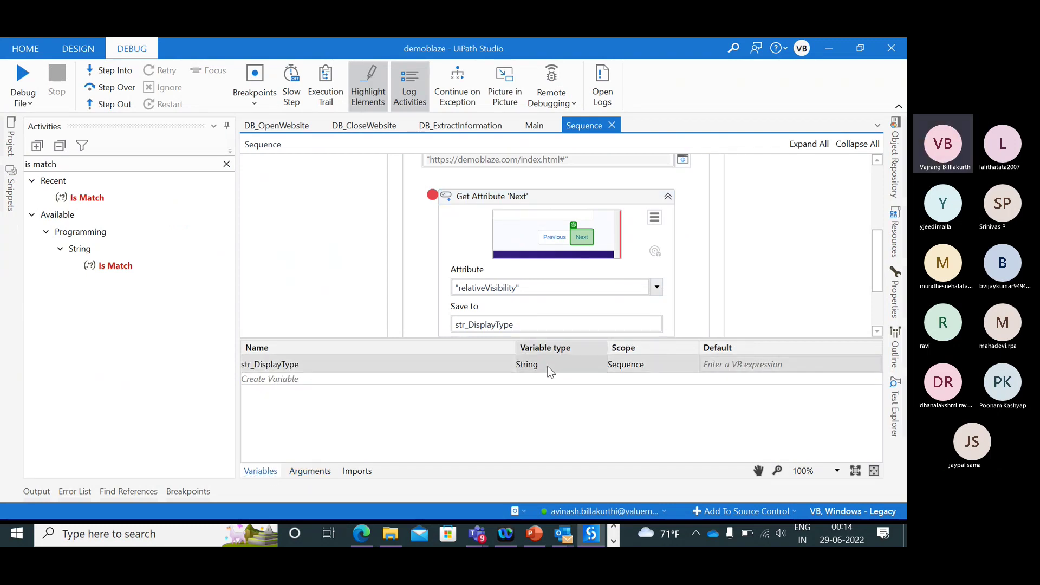
{"action": "left_click", "coordinate": [549, 369]}
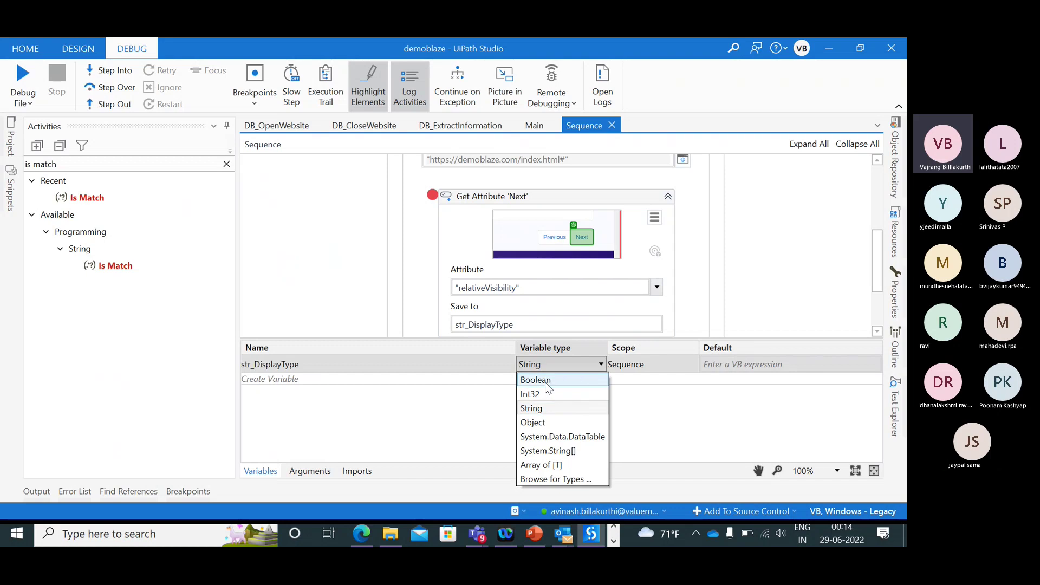
{"action": "left_click", "coordinate": [545, 380]}
{"action": "left_click", "coordinate": [256, 472]}
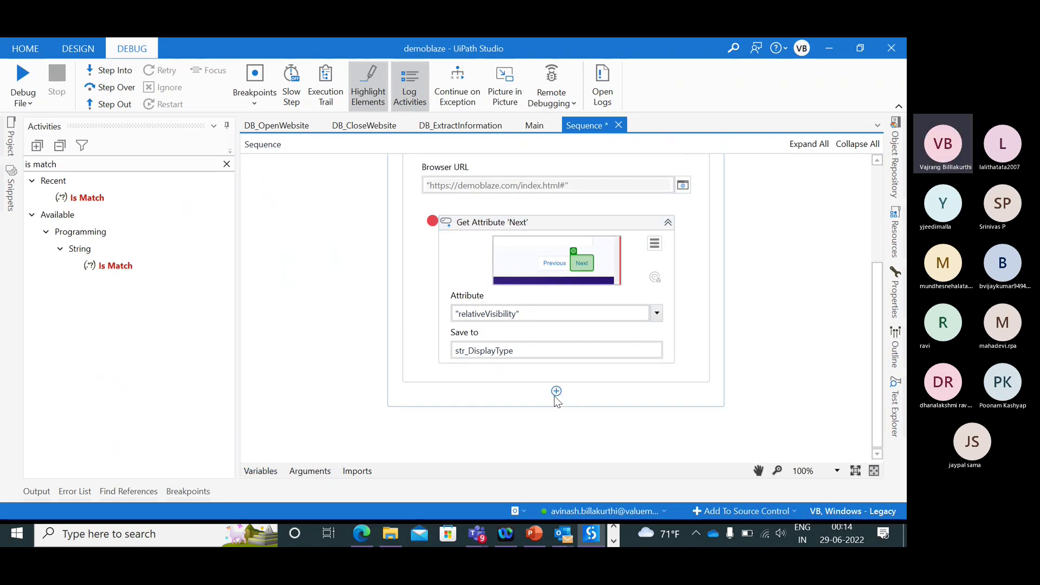
- Add a Log Message activity directly after Get Attribute 'Next' inside the browser scope, with str_DisplayType as its message
{"action": "left_click", "coordinate": [556, 391]}
{"action": "type", "text": "log"}
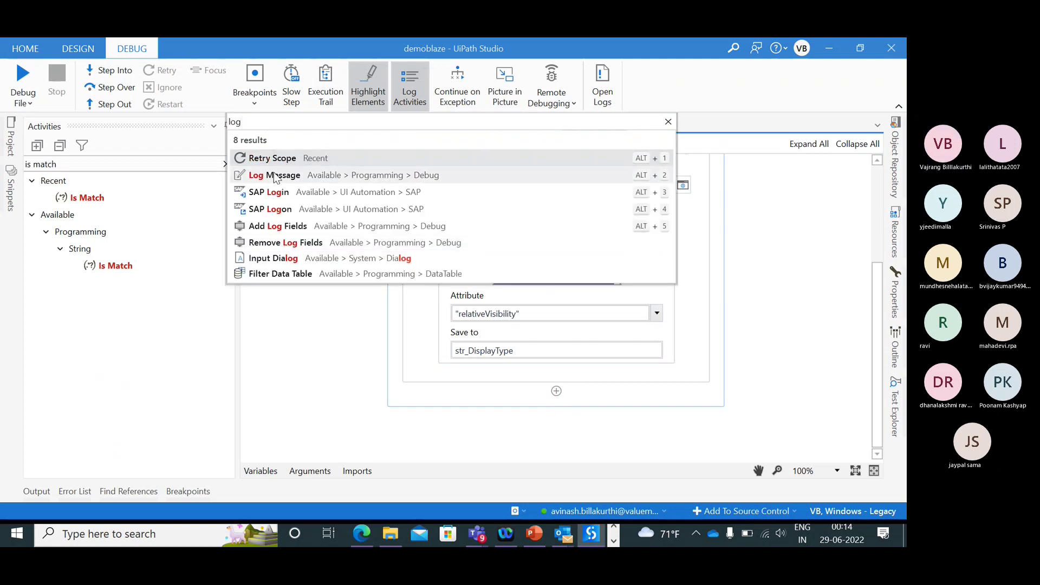
{"action": "left_click", "coordinate": [274, 174]}
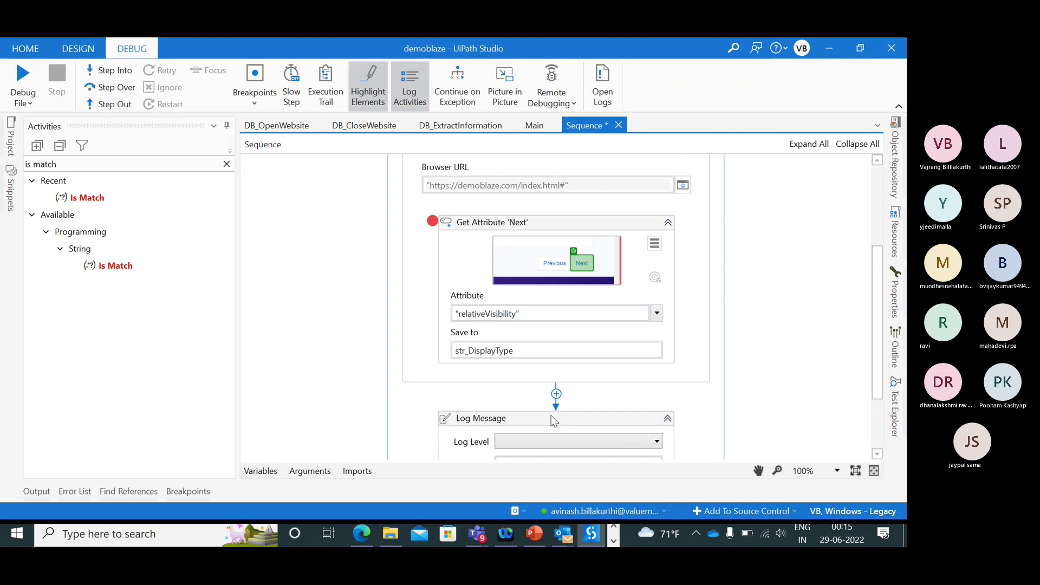
{"action": "left_click_drag", "start_coordinate": [537, 418], "coordinate": [558, 418]}
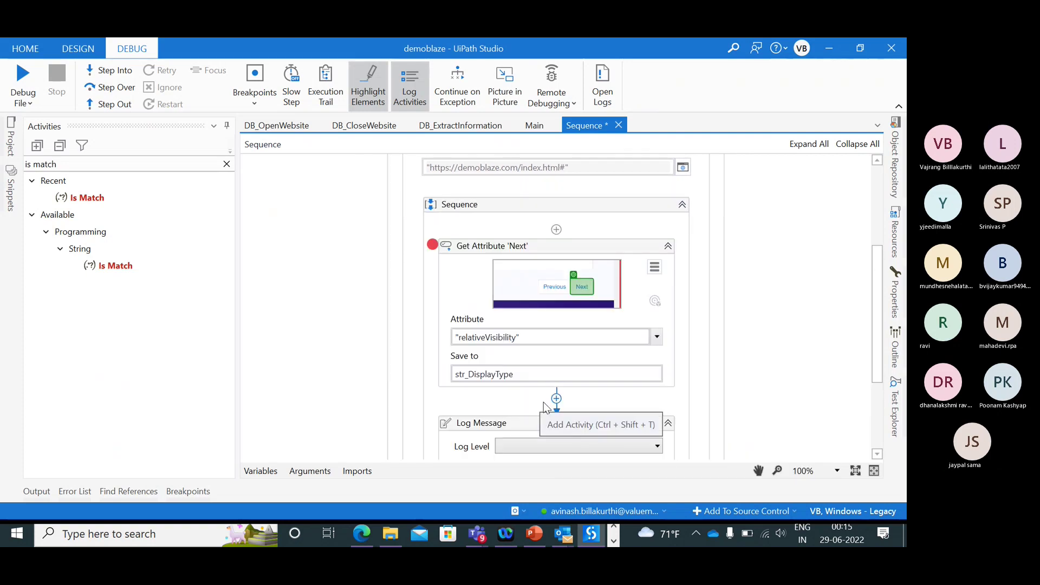
{"action": "left_click", "coordinate": [508, 392]}
{"action": "type", "text": "str_DisplayType"}
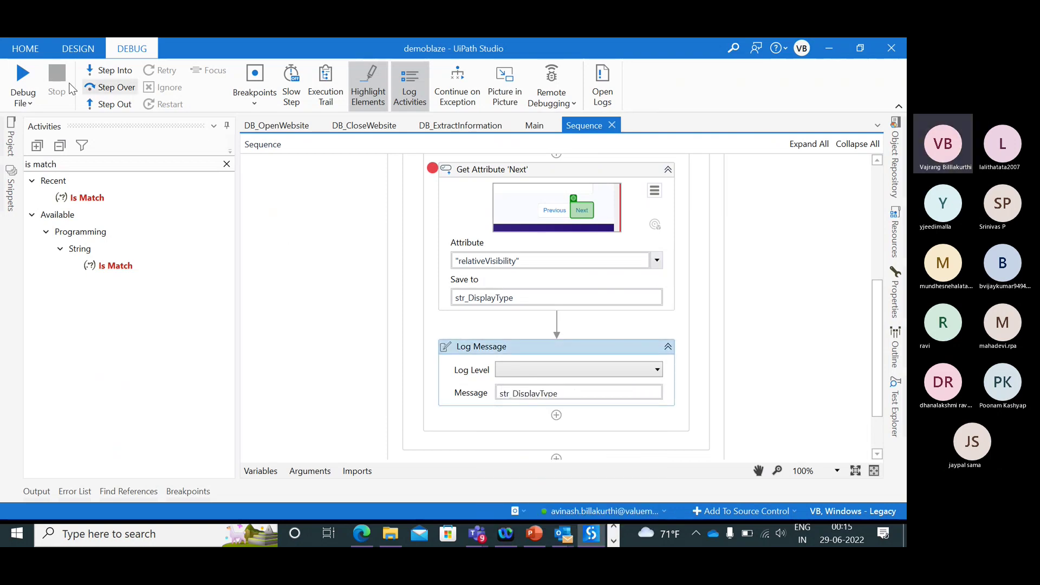
- Debug the Sequence file and step through Get Attribute 'Next' to check the value of str_DisplayType
{"action": "left_click", "coordinate": [20, 77]}
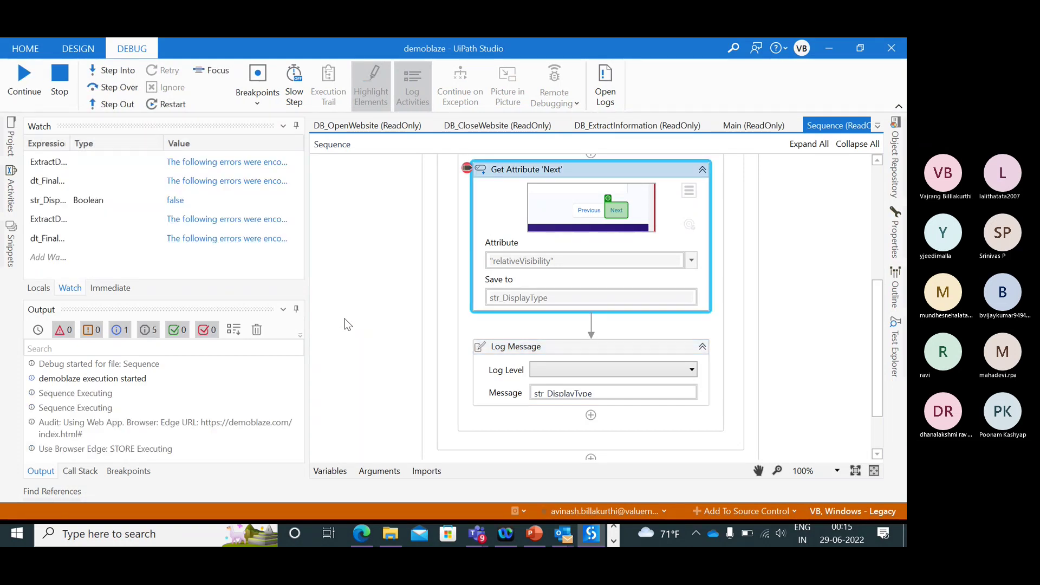
{"action": "left_click", "coordinate": [116, 70]}
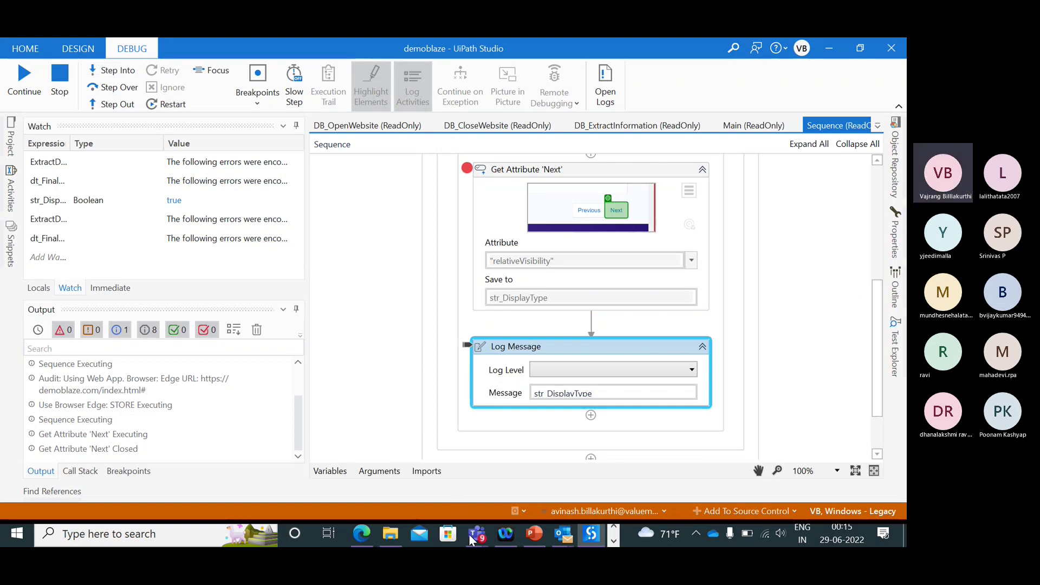
- Advance the STORE page in Edge with Next, restart debugging in Studio to step into Get Attribute 'Next', and stop the session
{"action": "left_click", "coordinate": [361, 534]}
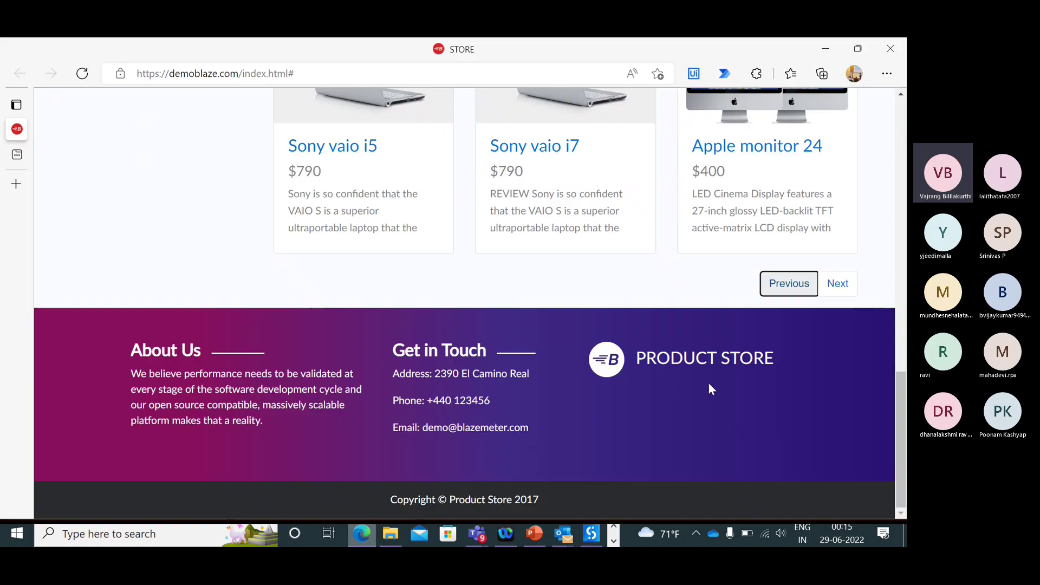
{"action": "left_click", "coordinate": [836, 283]}
{"action": "scroll", "coordinate": [636, 273], "scroll_direction": "up", "scroll_amount": 10}
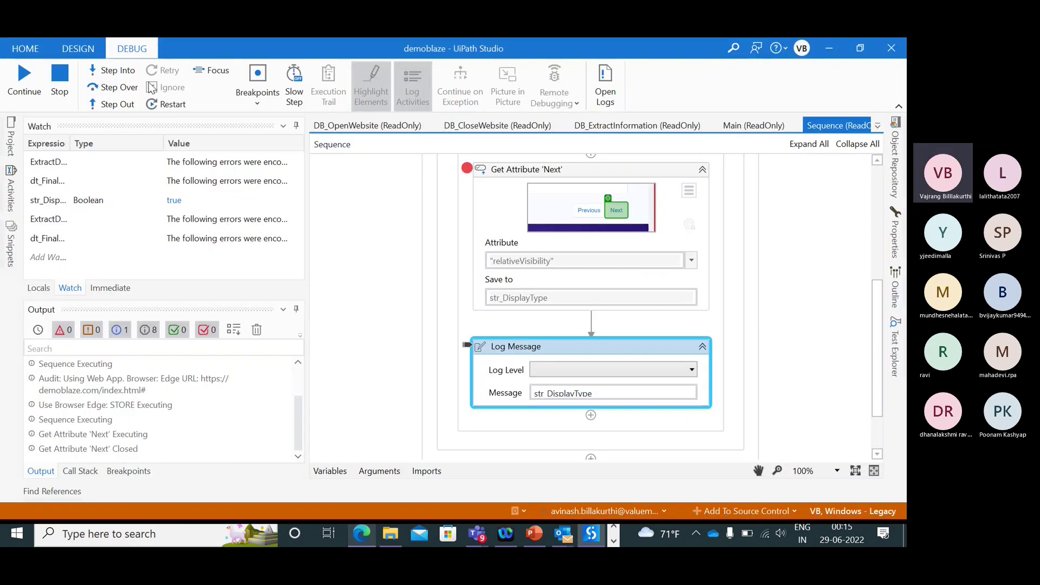
{"action": "left_click", "coordinate": [169, 105]}
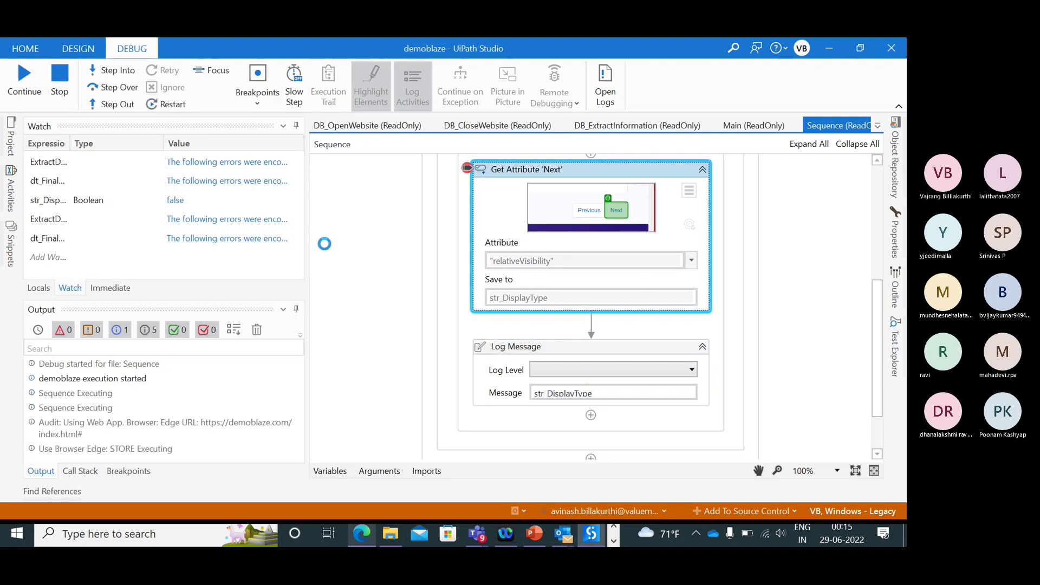
{"action": "left_click", "coordinate": [120, 71]}
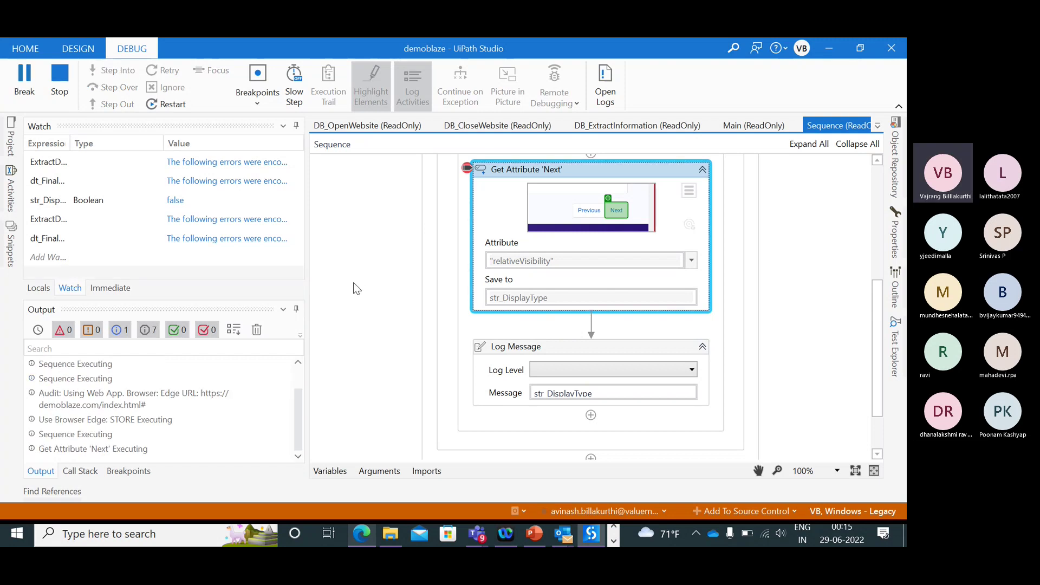
{"action": "left_click", "coordinate": [60, 81]}
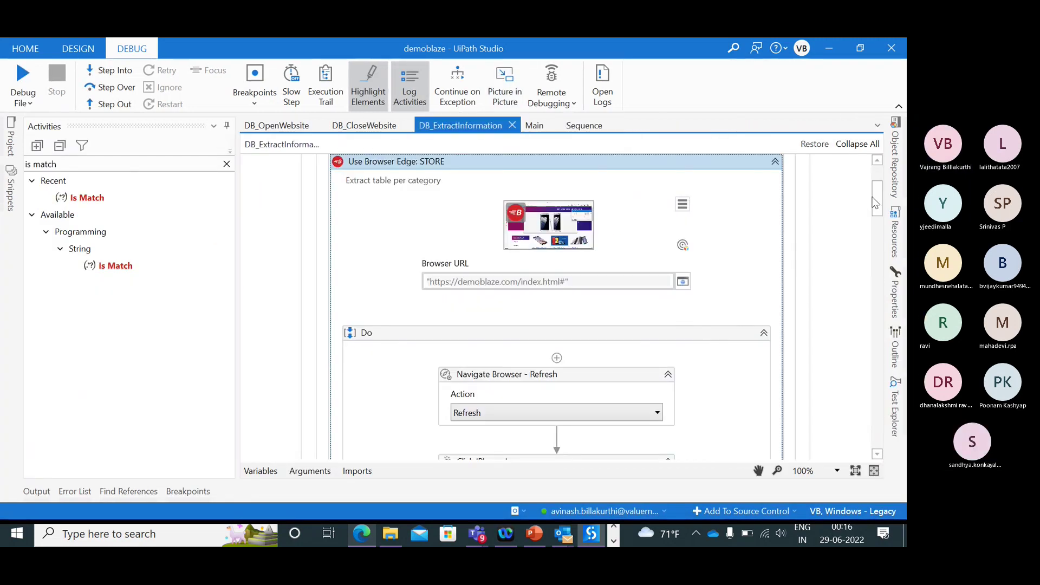
- Set the attribute of Get Attribute 'Next' in the Action container of DB_ExtractInformation to relativeVisibility
{"action": "left_click_drag", "start_coordinate": [874, 199], "coordinate": [858, 289]}
{"action": "scroll", "coordinate": [861, 290], "scroll_direction": "down", "scroll_amount": 1}
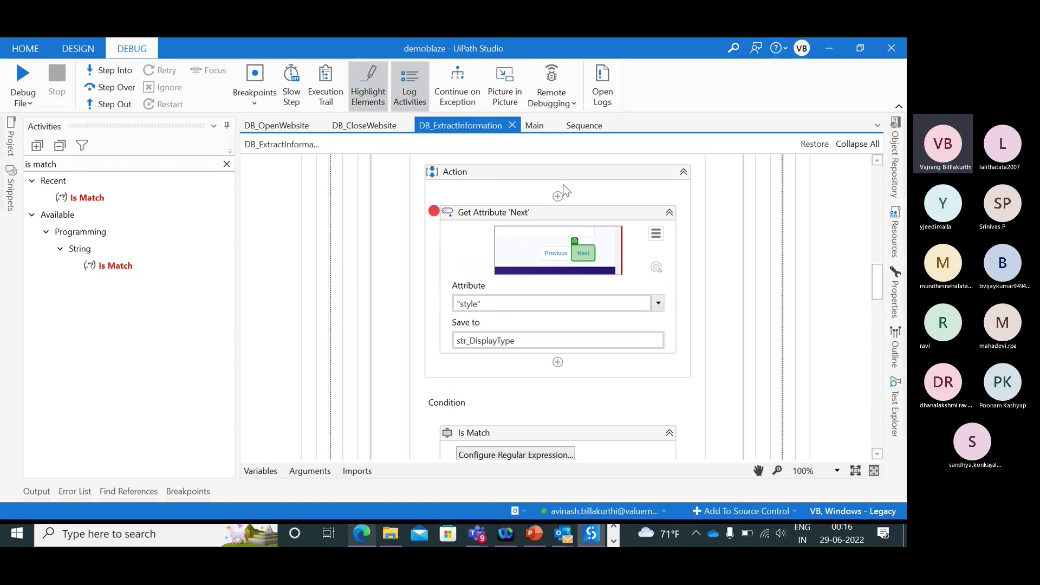
{"action": "left_click", "coordinate": [658, 304]}
{"action": "type", "text": "rela"}
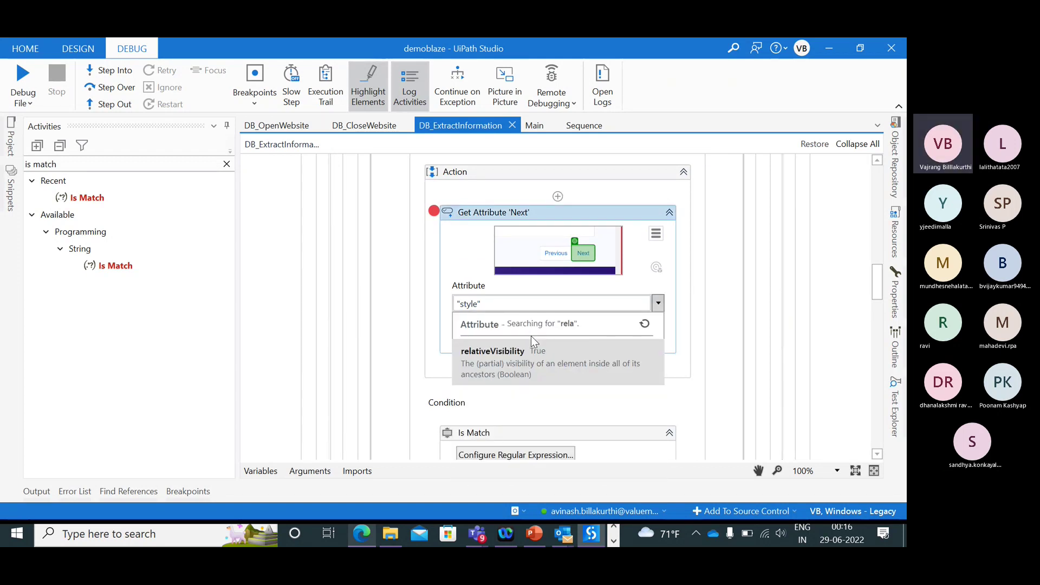
{"action": "key", "text": "Escape"}
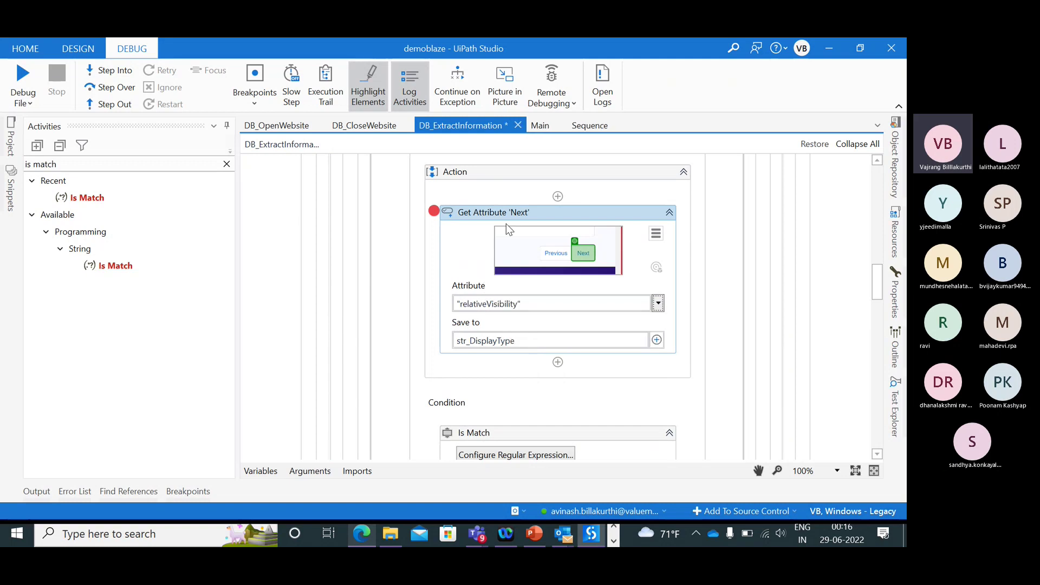
- Change the str_DisplayType variable in DB_ExtractInformation to Boolean, replace its name prefix with bool, and save the workflow
{"action": "left_click", "coordinate": [260, 471]}
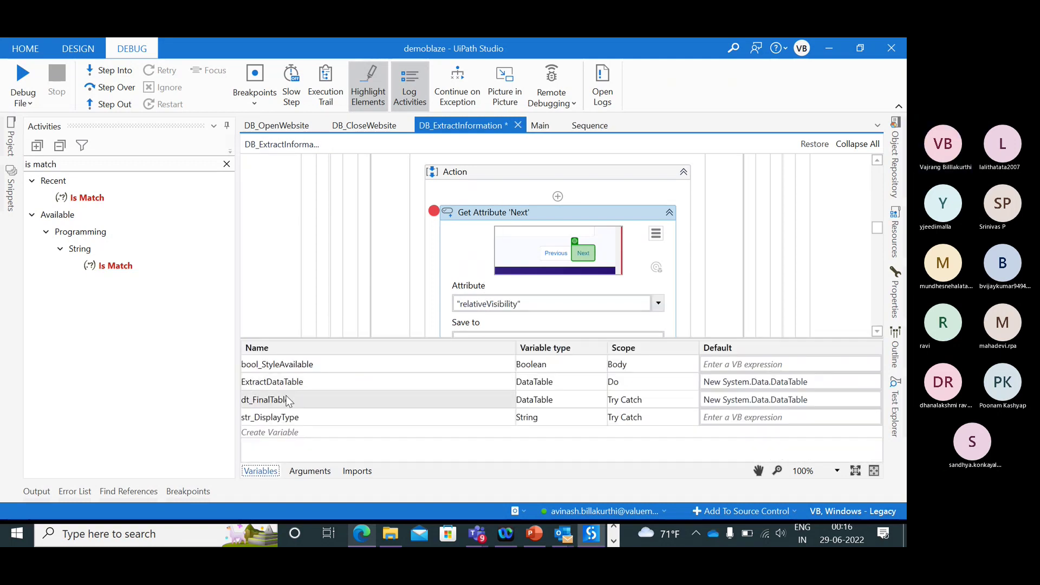
{"action": "left_click", "coordinate": [548, 412]}
{"action": "left_click", "coordinate": [548, 418]}
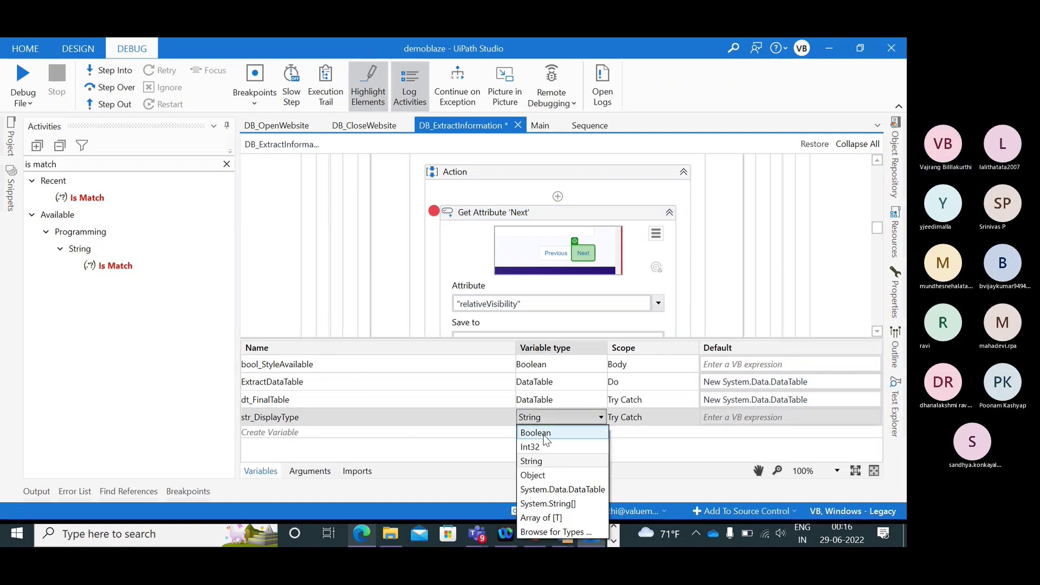
{"action": "left_click", "coordinate": [539, 443]}
{"action": "left_click", "coordinate": [274, 418]}
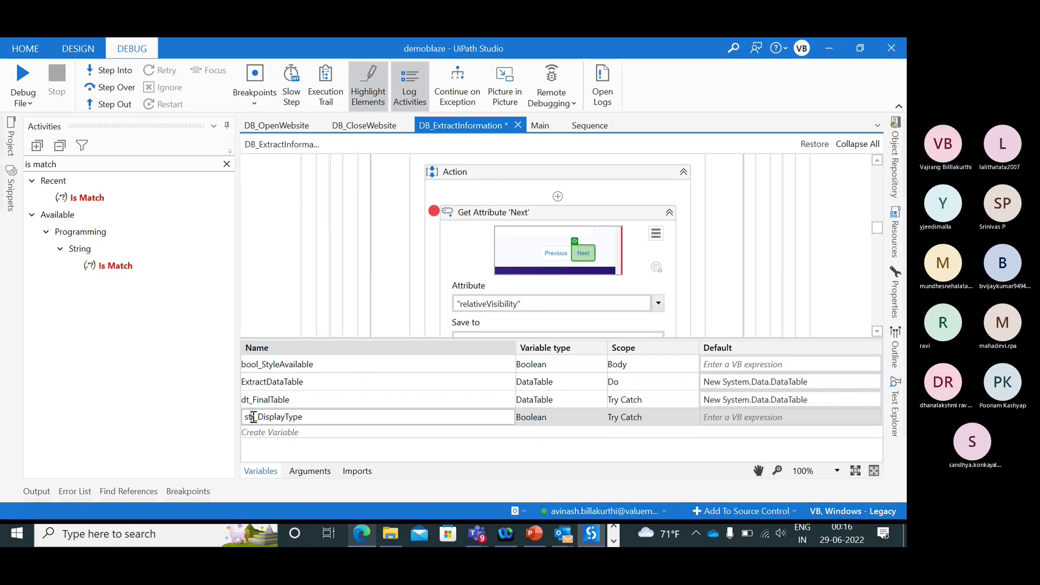
{"action": "key", "text": "BackSpace"}
{"action": "type", "text": "bool"}
{"action": "left_click", "coordinate": [311, 286]}
{"action": "key", "text": "ctrl+s"}
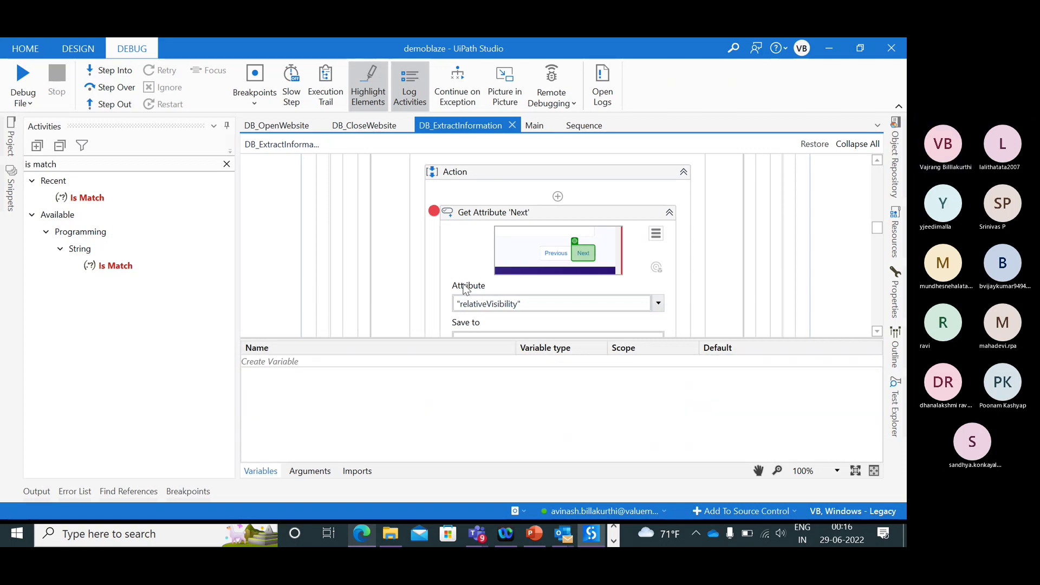
- Move Get Attribute 'Next' out of the Action container and place it between Extract Table Data and Retry Scope
{"action": "left_click", "coordinate": [261, 471]}
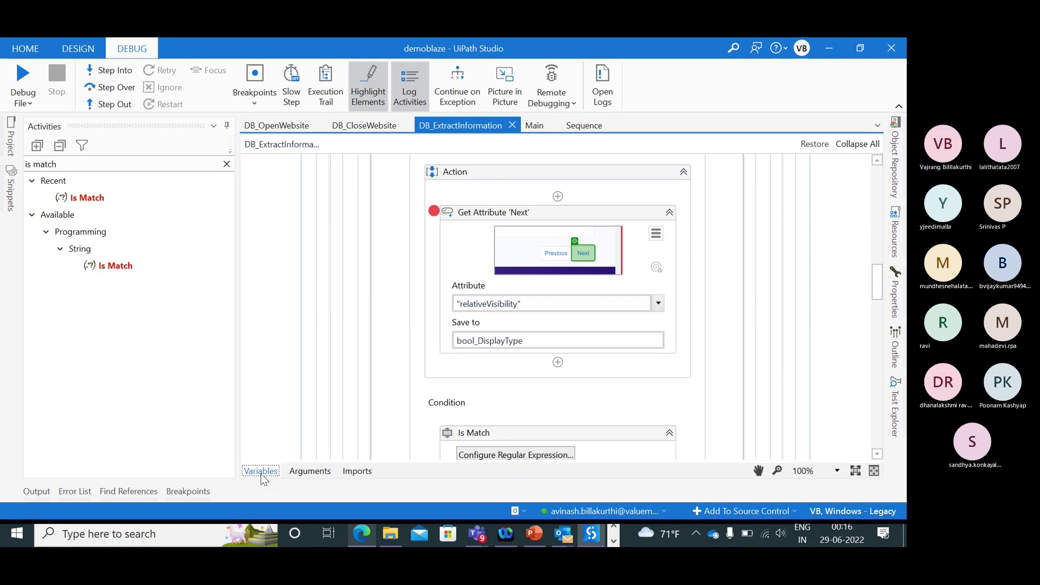
{"action": "left_click_drag", "start_coordinate": [878, 282], "coordinate": [858, 272]}
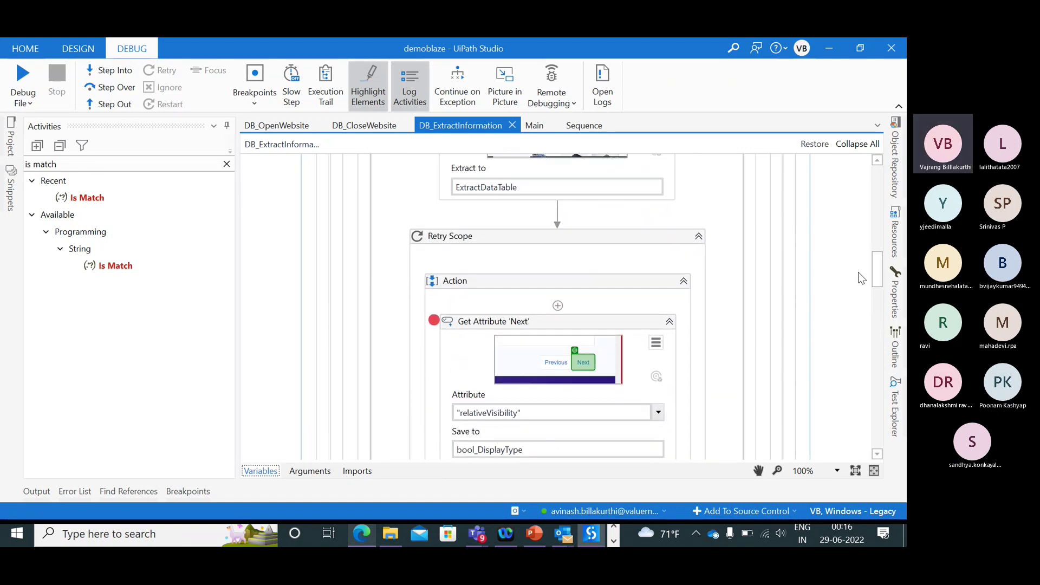
{"action": "left_click", "coordinate": [671, 326]}
{"action": "left_click_drag", "start_coordinate": [578, 306], "coordinate": [566, 222]}
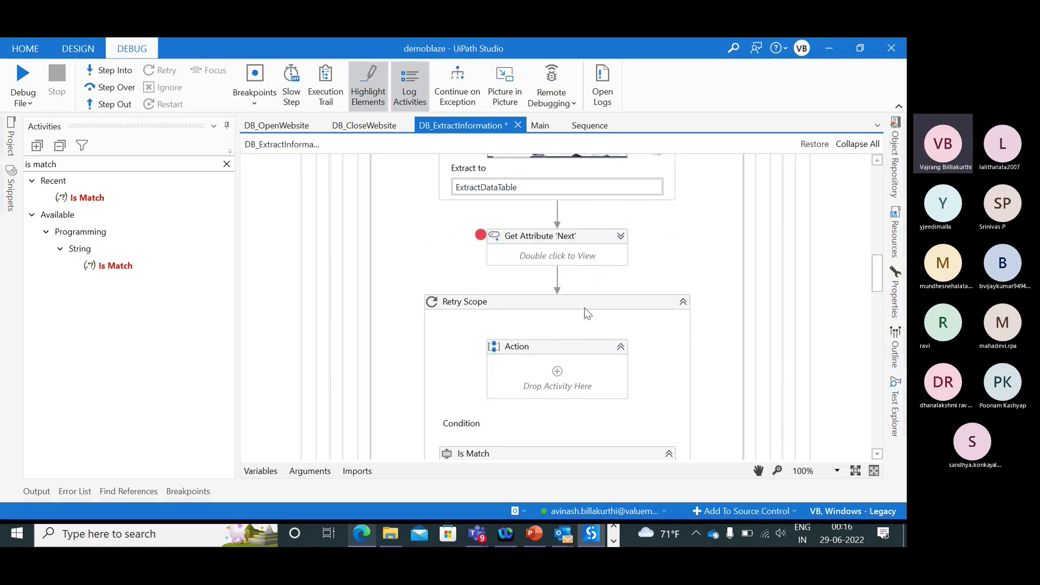
- Try to remove the Retry Scope with its Is Match condition from above Merge Data Table
{"action": "left_click", "coordinate": [585, 308]}
{"action": "scroll", "coordinate": [642, 280], "scroll_direction": "down", "scroll_amount": 2}
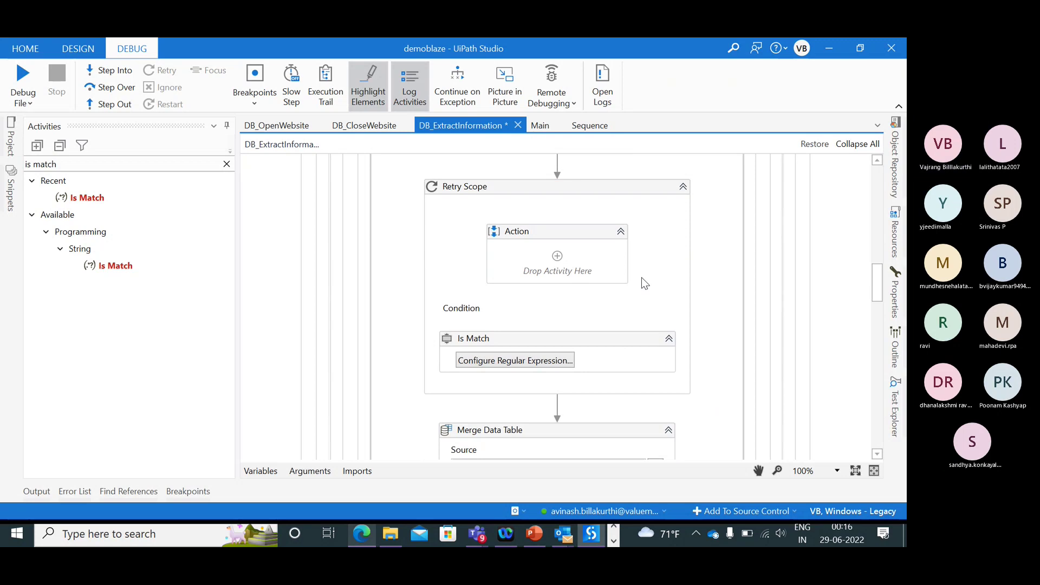
{"action": "left_click", "coordinate": [602, 192]}
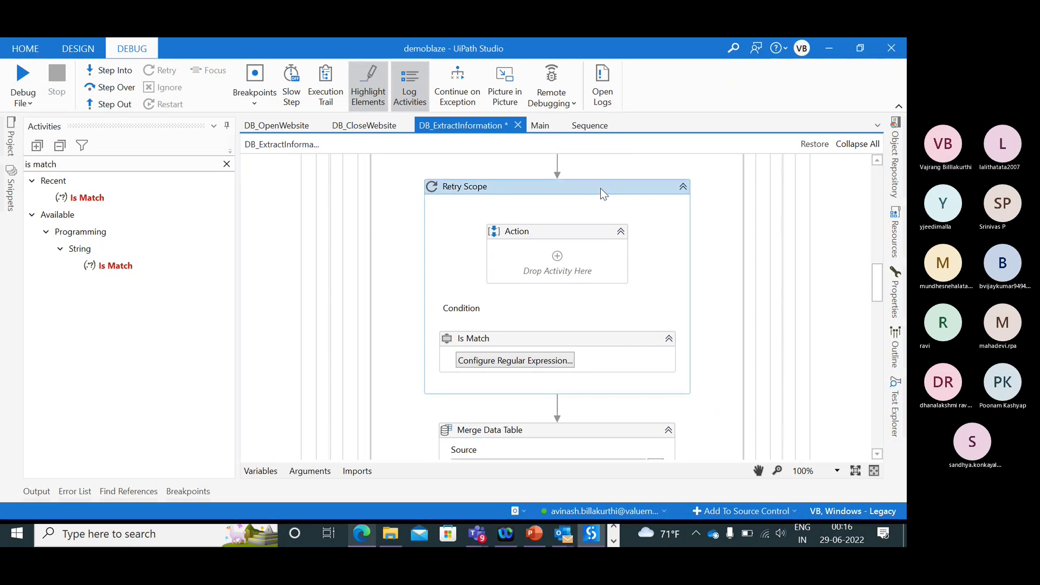
{"action": "scroll", "coordinate": [601, 188], "scroll_direction": "down", "scroll_amount": 6}
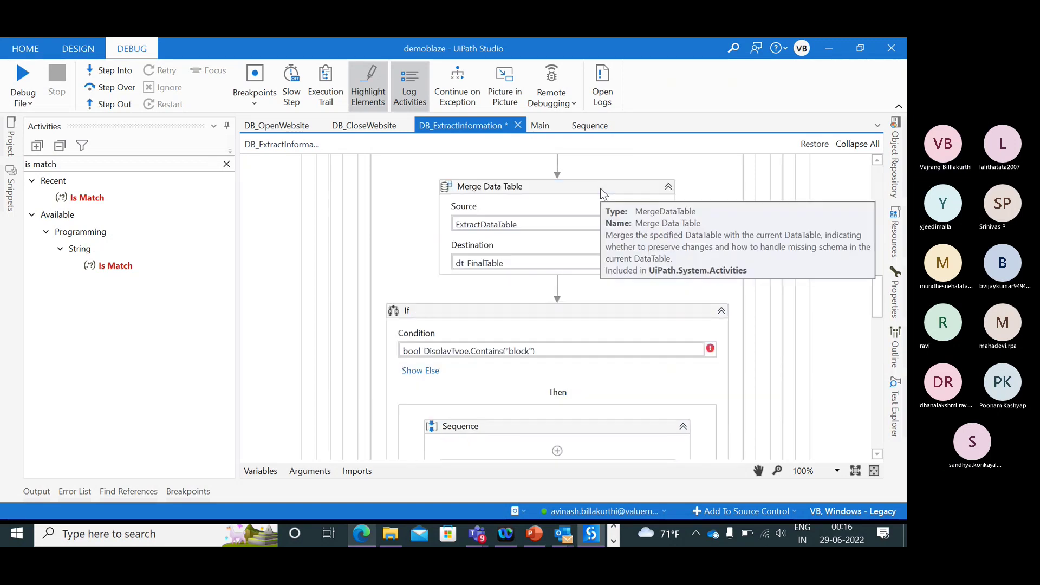
- Reduce the If condition after Merge Data Table to bool_DisplayType and save the workflow
{"action": "left_click", "coordinate": [557, 349]}
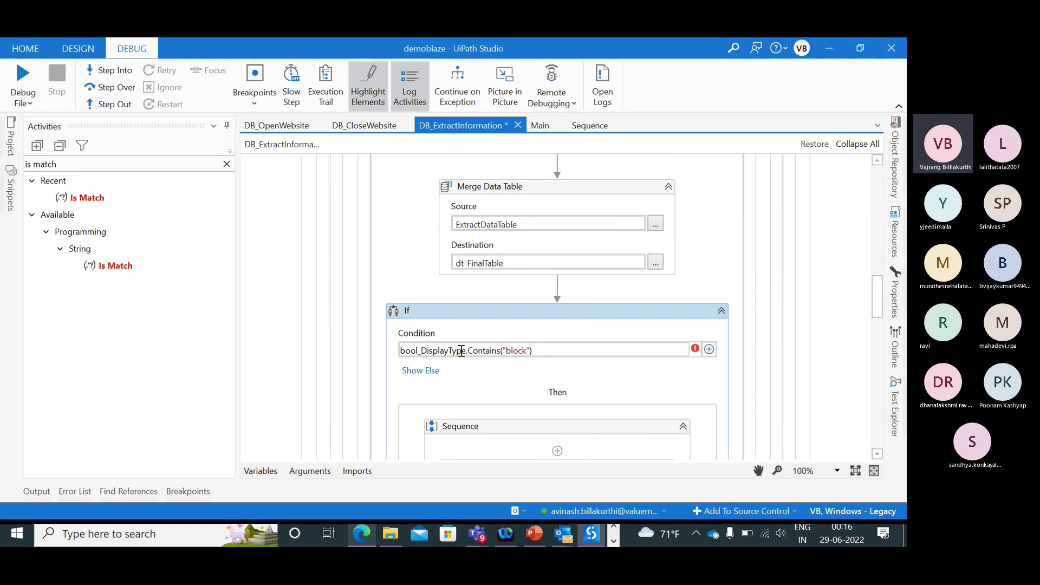
{"action": "left_click_drag", "start_coordinate": [469, 352], "coordinate": [567, 351]}
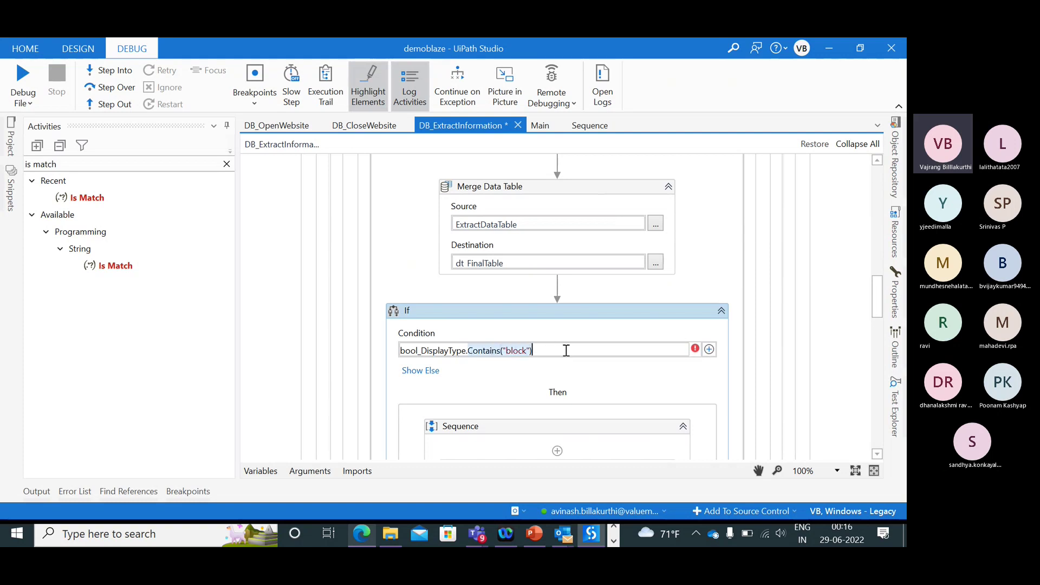
{"action": "key", "text": "BackSpace"}
{"action": "key", "text": "BackSpace"}
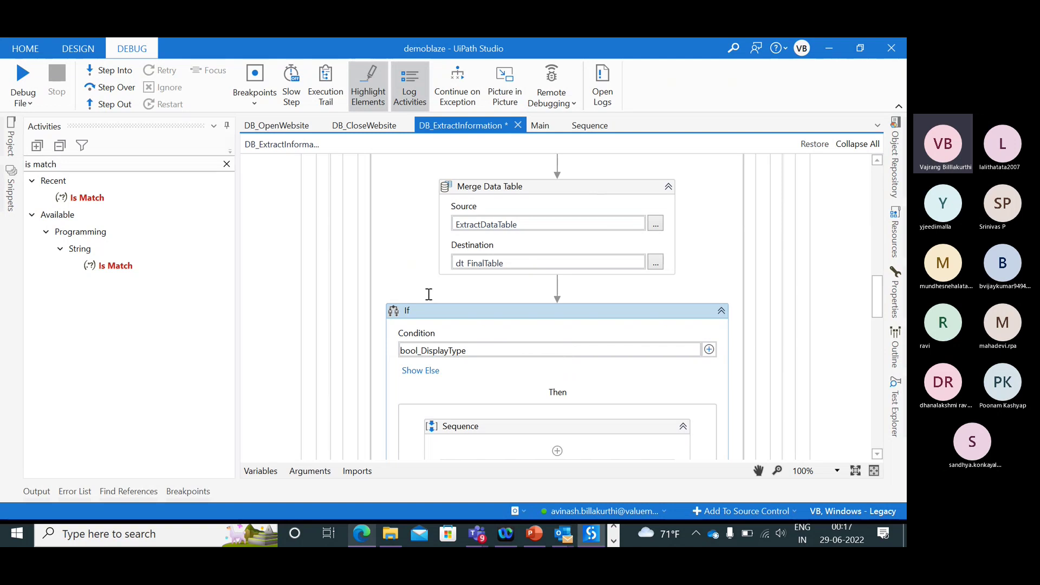
{"action": "key", "text": "ctrl+s"}
- Examine the activities in the Do While body of DB_ExtractInformation, from Extract Table Data through the If block, and the loop's condition
{"action": "scroll", "coordinate": [431, 313], "scroll_direction": "down", "scroll_amount": 3}
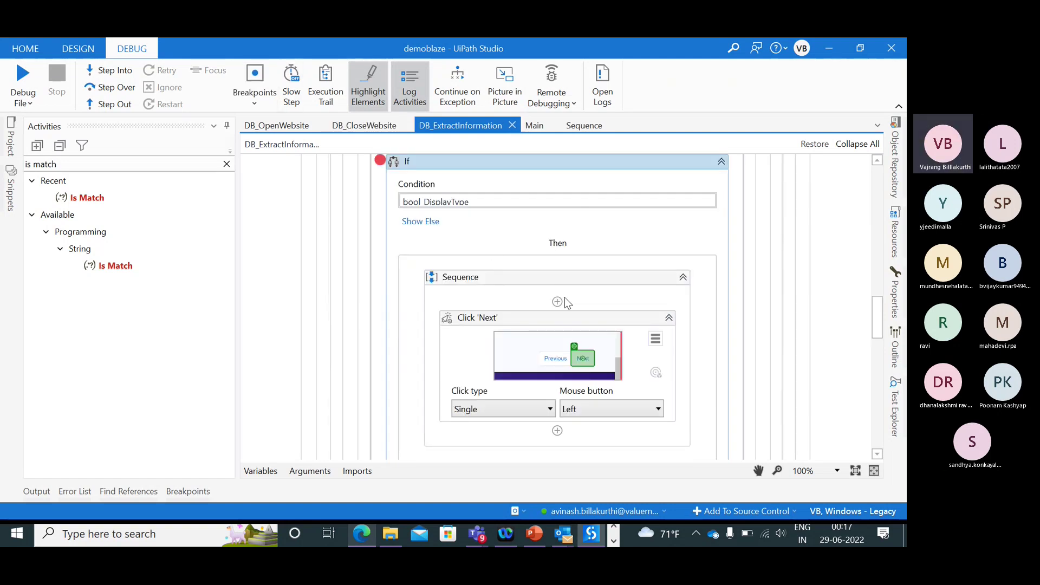
{"action": "scroll", "coordinate": [560, 255], "scroll_direction": "down", "scroll_amount": 4}
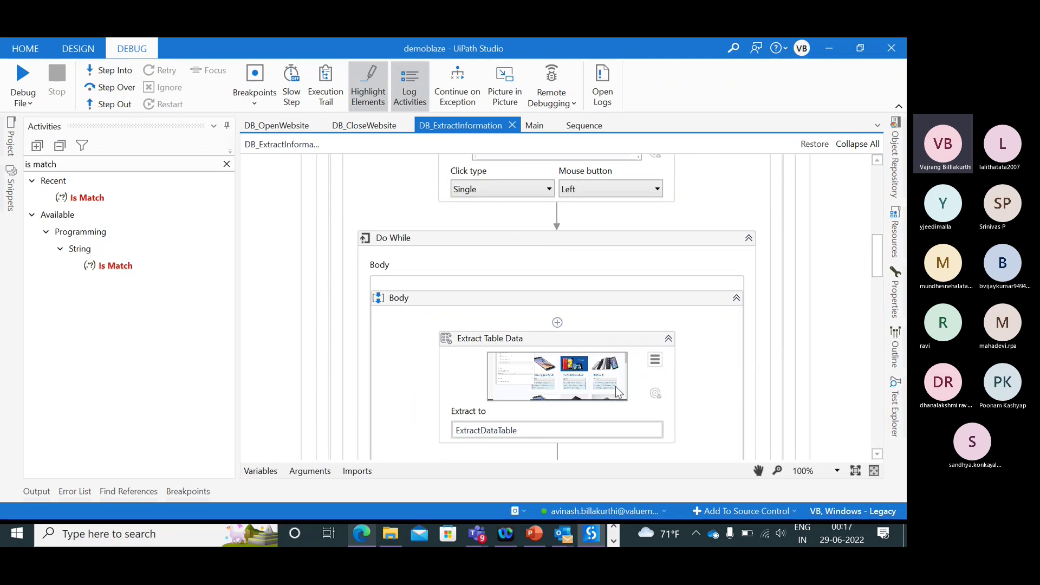
{"action": "scroll", "coordinate": [602, 404], "scroll_direction": "down", "scroll_amount": 5}
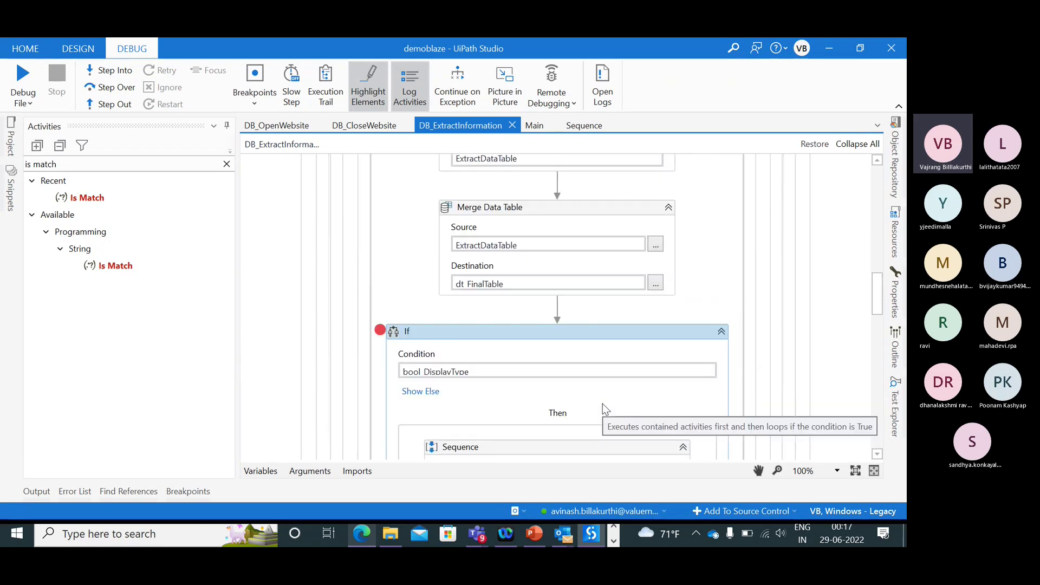
{"action": "scroll", "coordinate": [603, 404], "scroll_direction": "up", "scroll_amount": 1}
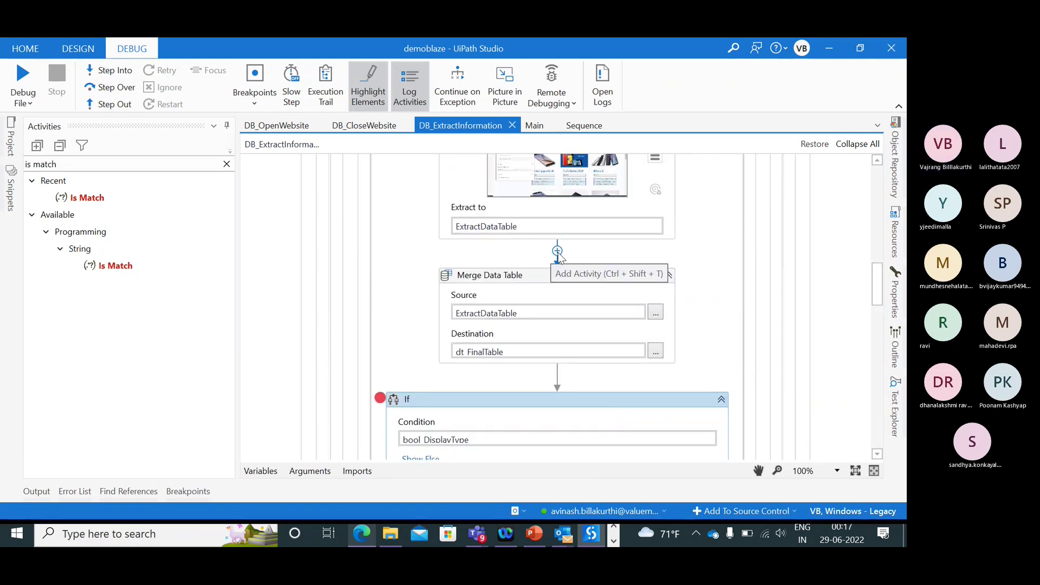
{"action": "scroll", "coordinate": [576, 381], "scroll_direction": "up", "scroll_amount": 4}
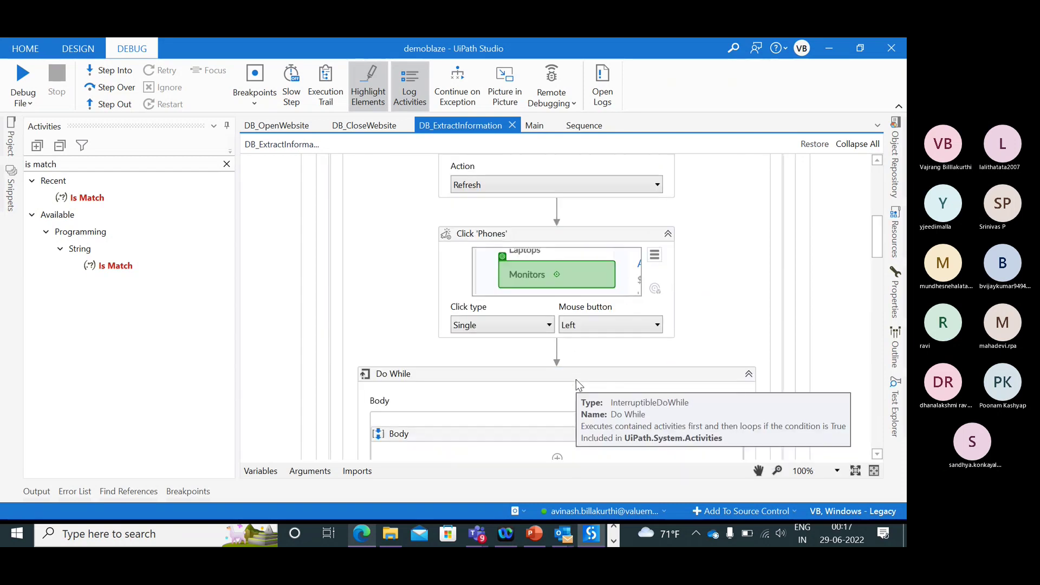
{"action": "scroll", "coordinate": [576, 379], "scroll_direction": "down", "scroll_amount": 16}
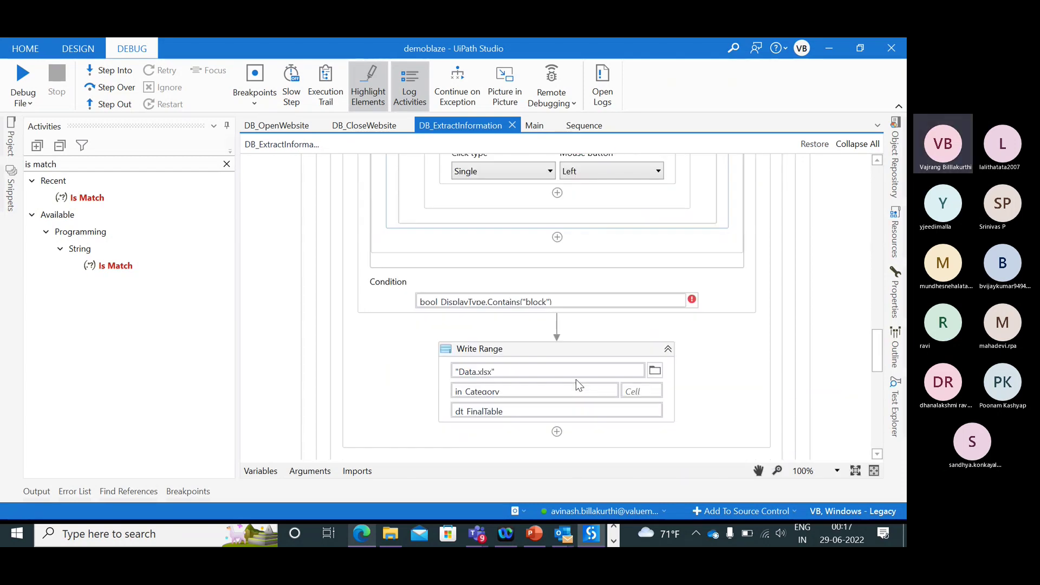
{"action": "scroll", "coordinate": [576, 379], "scroll_direction": "up", "scroll_amount": 8}
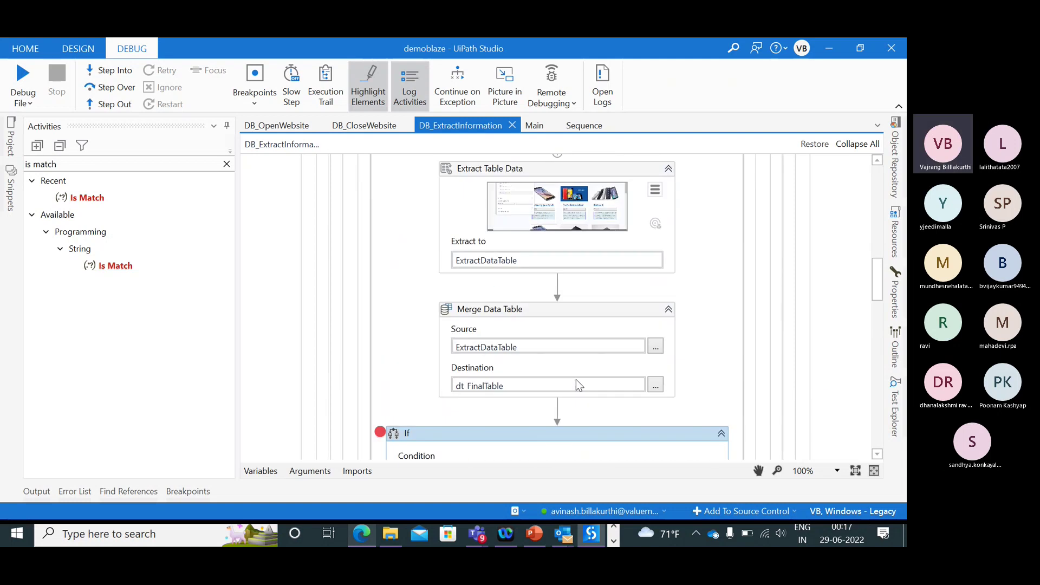
- Undo the recent edits in the Do While body to restore Get Attribute 'Next' and Retry Scope
{"action": "scroll", "coordinate": [576, 379], "scroll_direction": "up", "scroll_amount": 3}
{"action": "scroll", "coordinate": [576, 379], "scroll_direction": "down", "scroll_amount": 4}
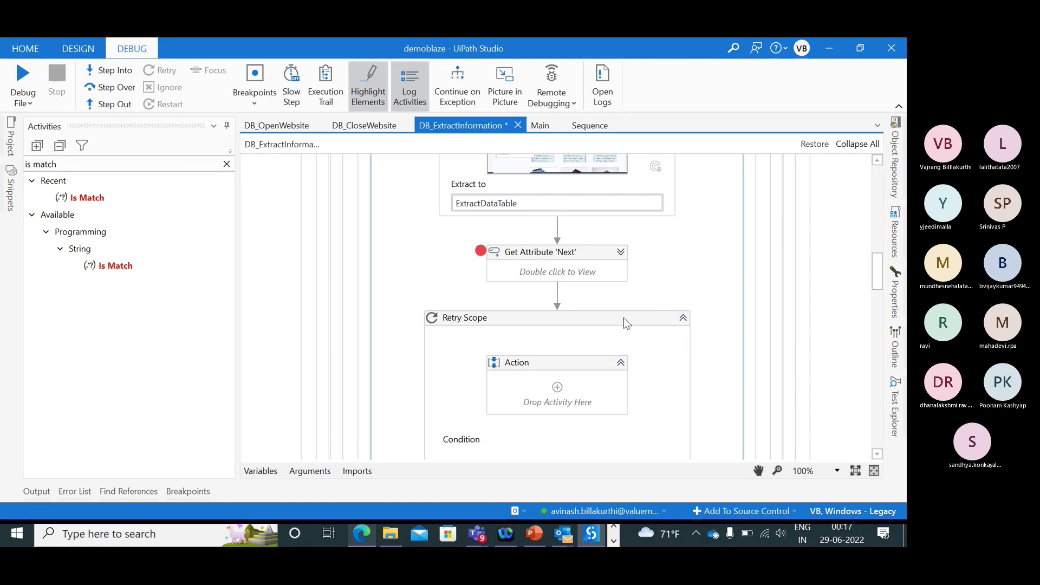
{"action": "scroll", "coordinate": [623, 318], "scroll_direction": "down", "scroll_amount": 5}
{"action": "scroll", "coordinate": [623, 320], "scroll_direction": "up", "scroll_amount": 5}
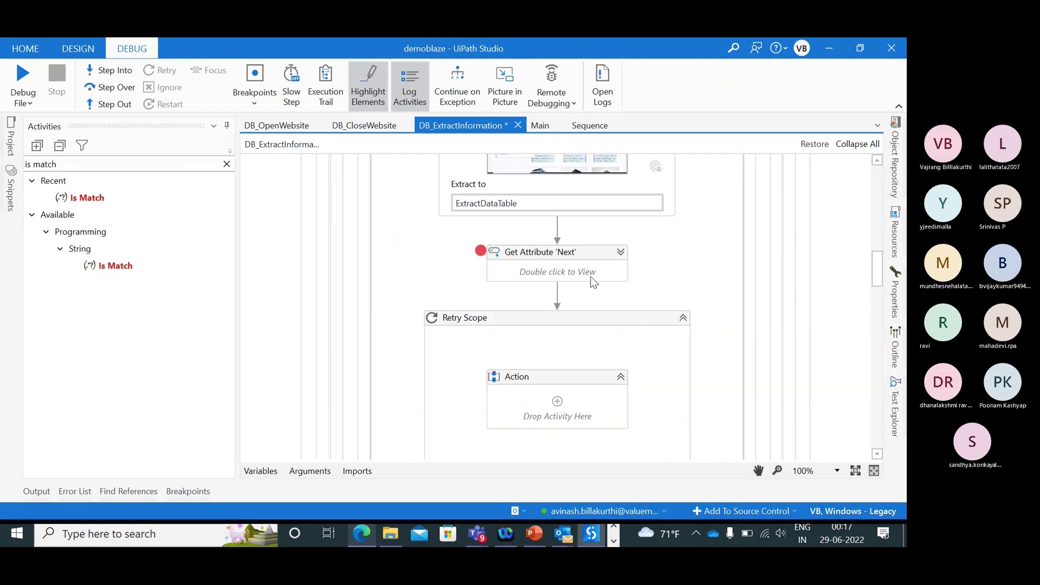
- Delete the Retry Scope located between Get Attribute 'Next' and Merge Data Table
{"action": "left_click", "coordinate": [583, 314]}
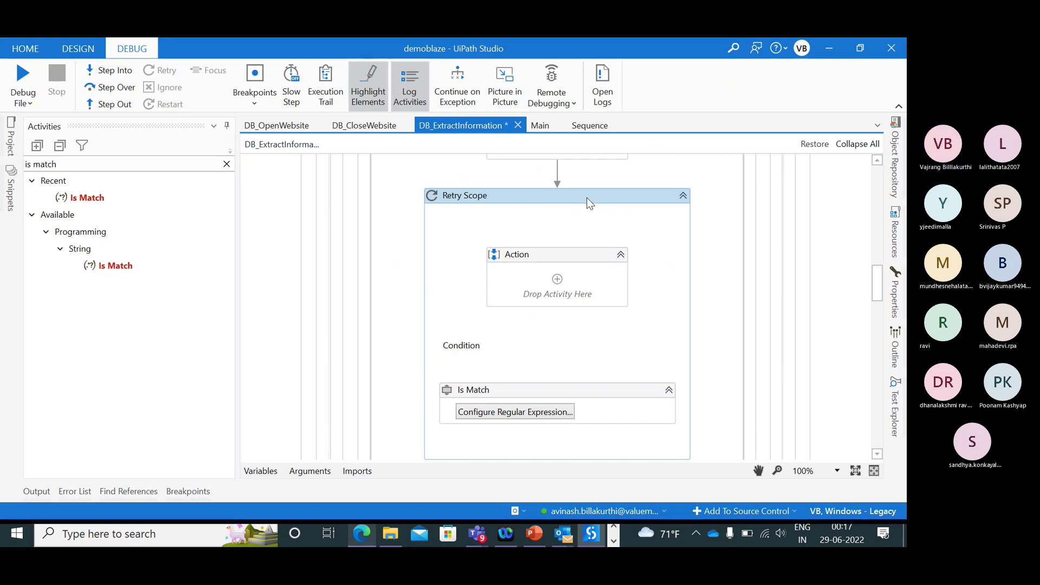
{"action": "scroll", "coordinate": [617, 294], "scroll_direction": "down", "scroll_amount": 5}
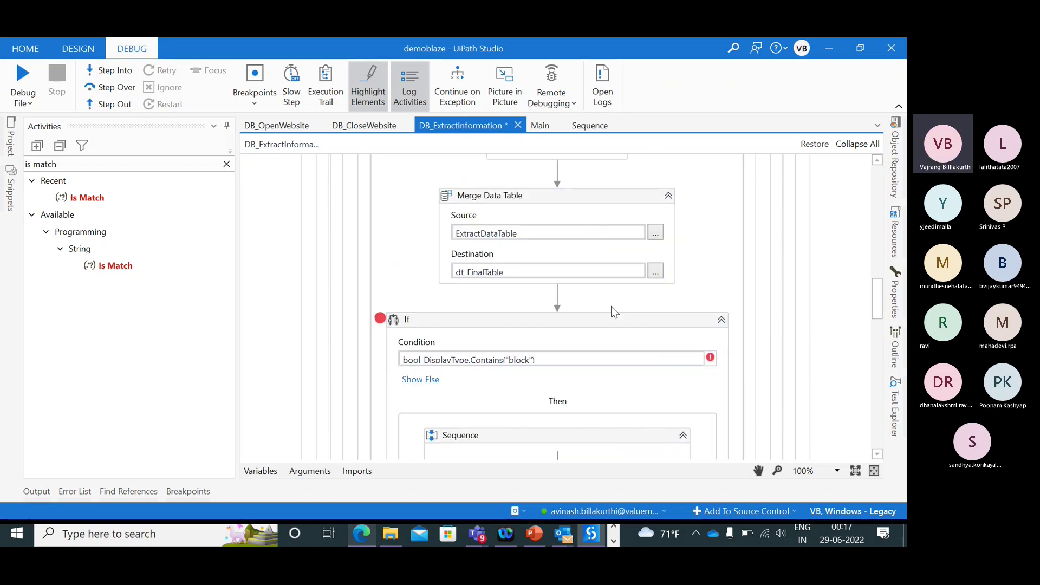
- Remove the Contains("block") check from the If condition, leaving only bool_DisplayType, and save DB_ExtractInformation
{"action": "left_click", "coordinate": [472, 362]}
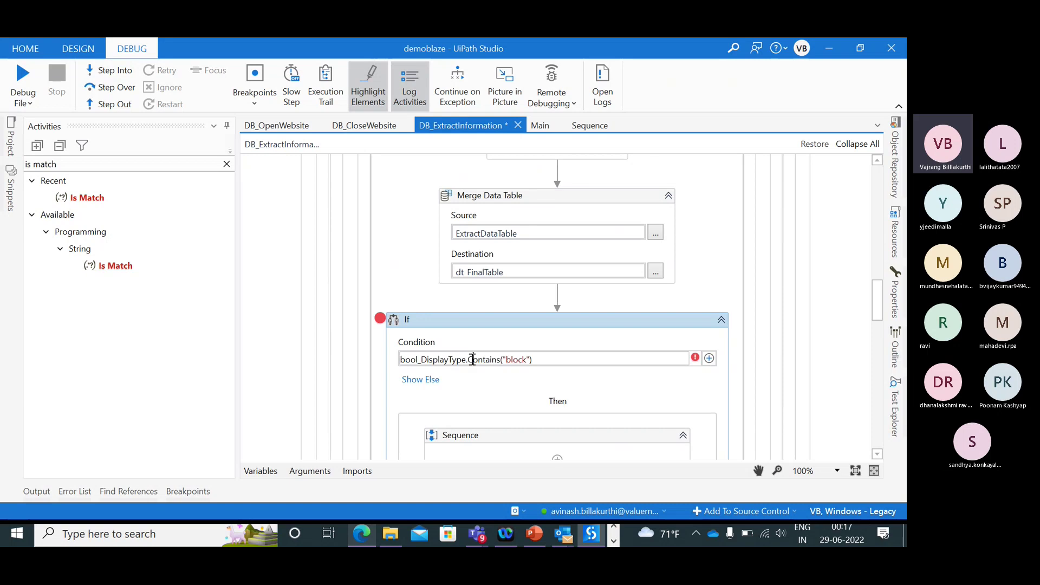
{"action": "left_click_drag", "start_coordinate": [470, 360], "coordinate": [674, 367]}
{"action": "key", "text": "BackSpace"}
{"action": "key", "text": "BackSpace"}
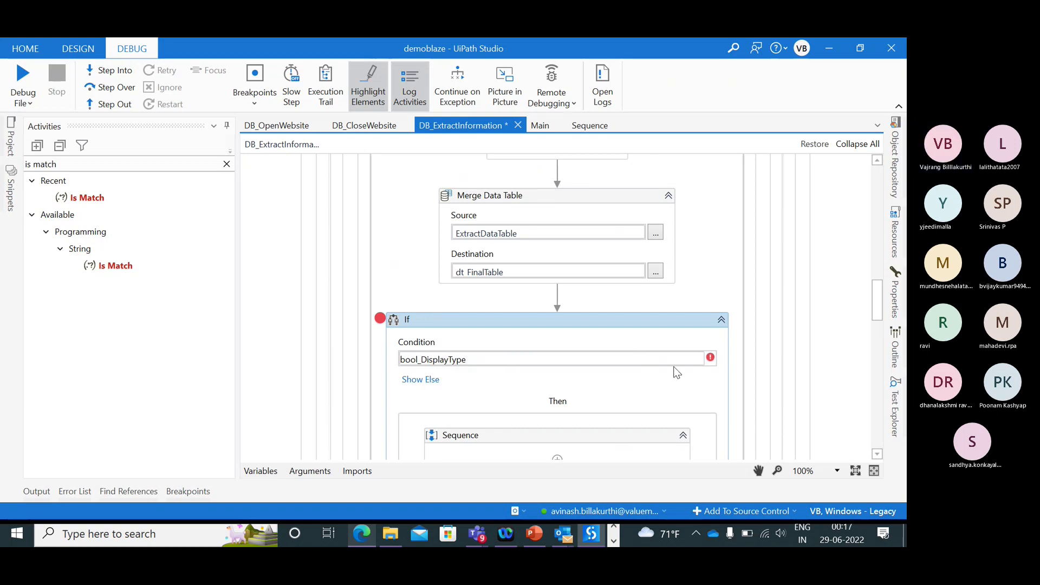
{"action": "key", "text": "ctrl+s"}
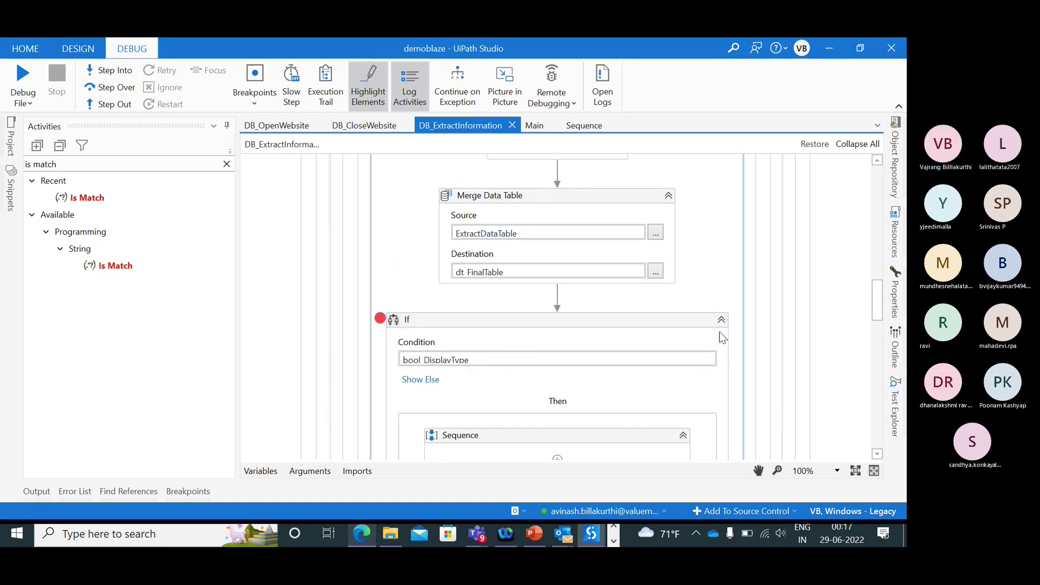
- Expand Get Attribute 'Next' and check its attribute, its output variable and the If block that follows
{"action": "scroll", "coordinate": [879, 320], "scroll_direction": "up", "scroll_amount": 4}
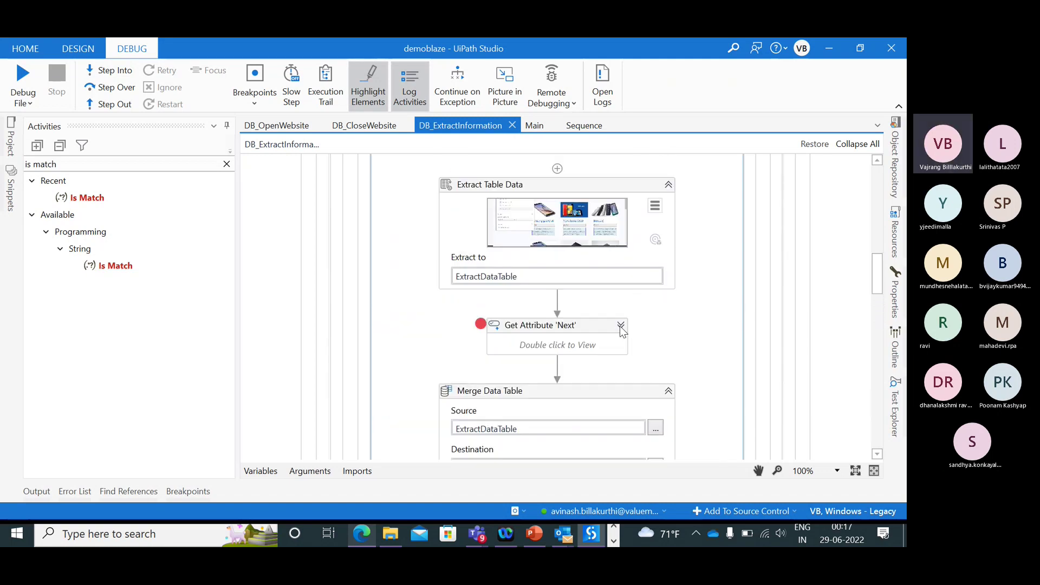
{"action": "left_click", "coordinate": [620, 325]}
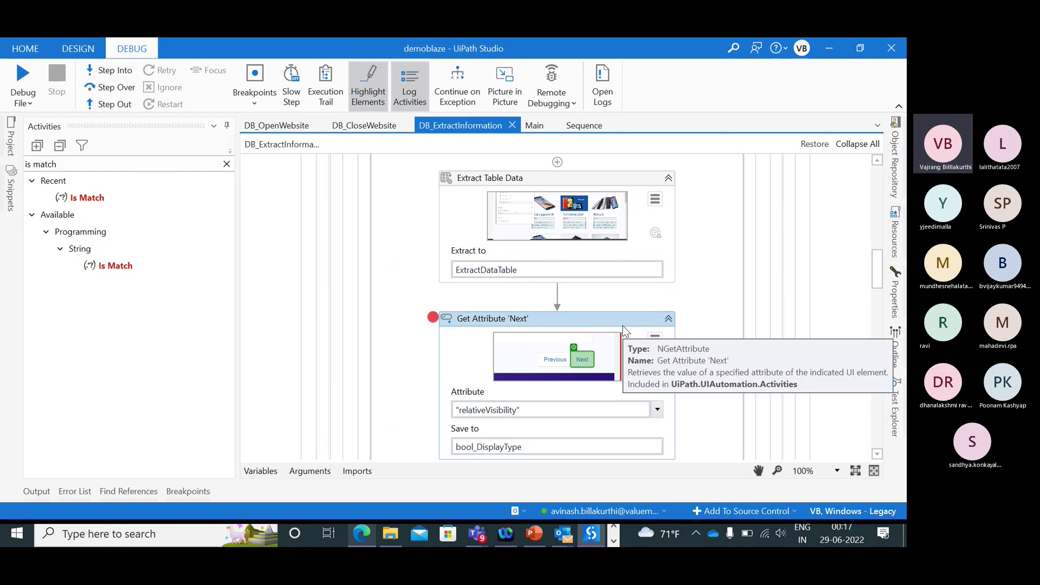
{"action": "scroll", "coordinate": [610, 432], "scroll_direction": "down", "scroll_amount": 6}
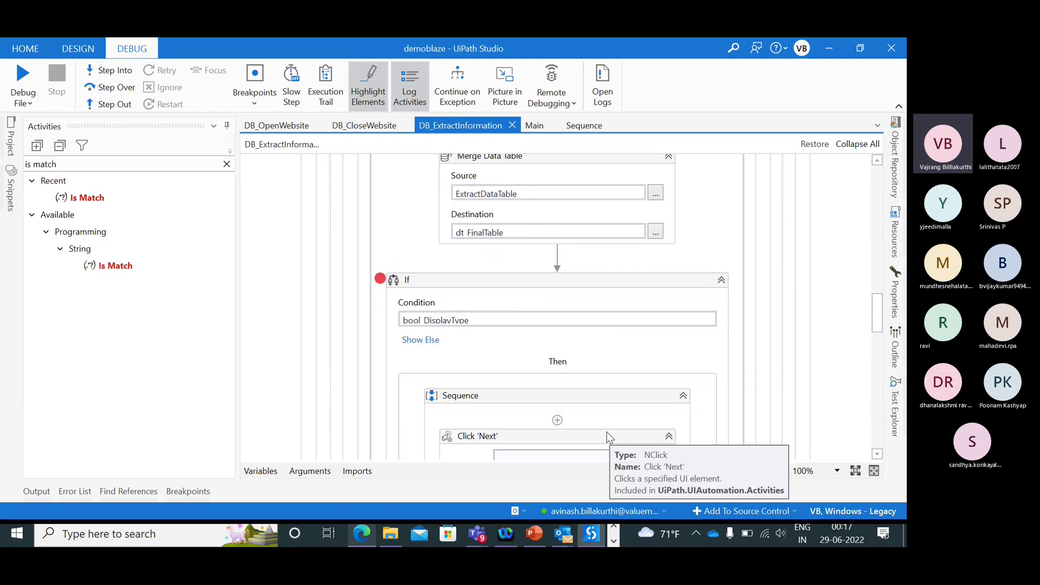
{"action": "scroll", "coordinate": [565, 334], "scroll_direction": "up", "scroll_amount": 5}
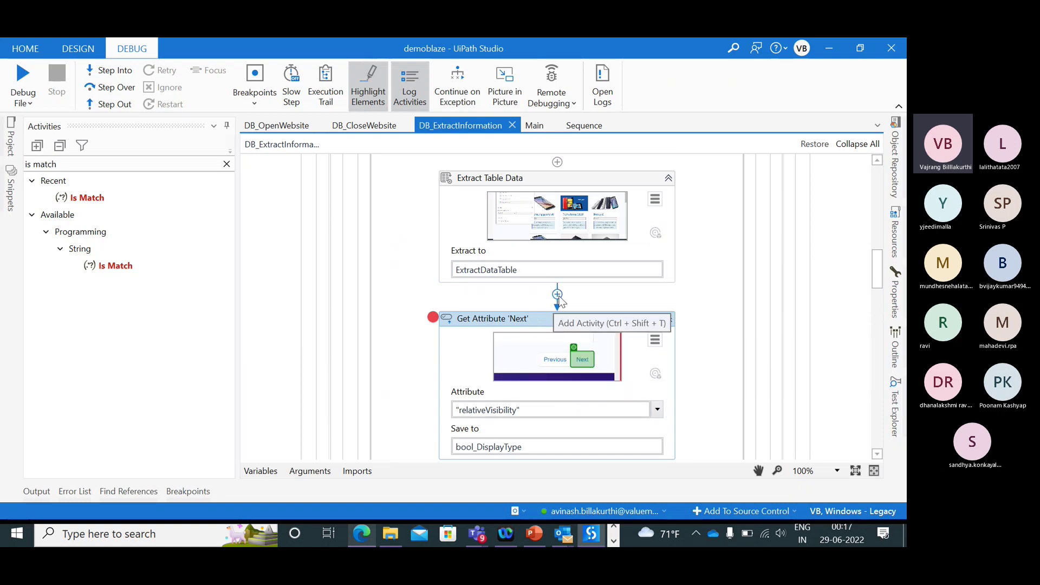
- Add a Keyboard Shortcuts activity between Extract Table Data and Get Attribute 'Next'
{"action": "left_click", "coordinate": [558, 295]}
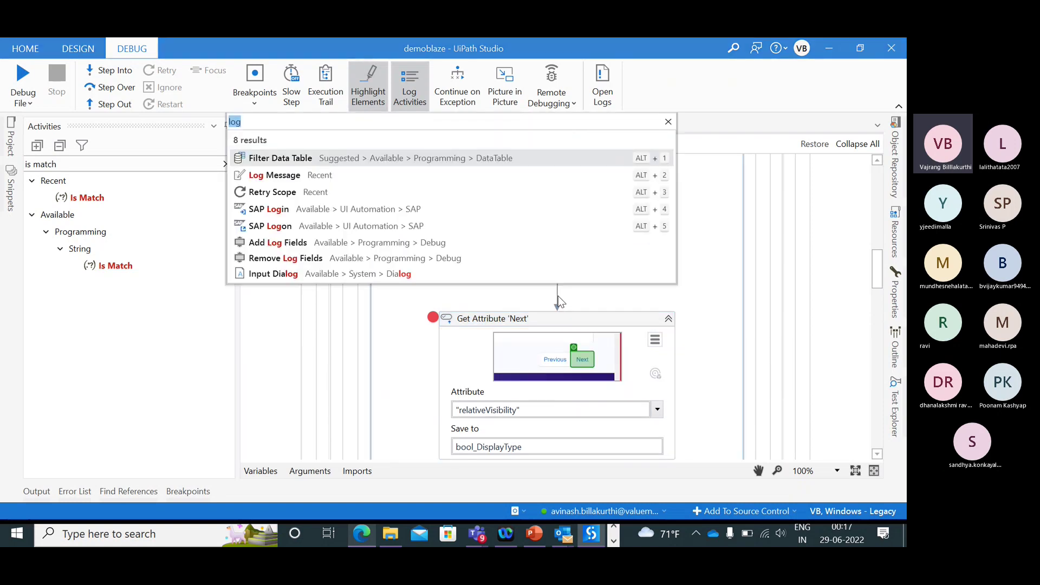
{"action": "type", "text": "hot"}
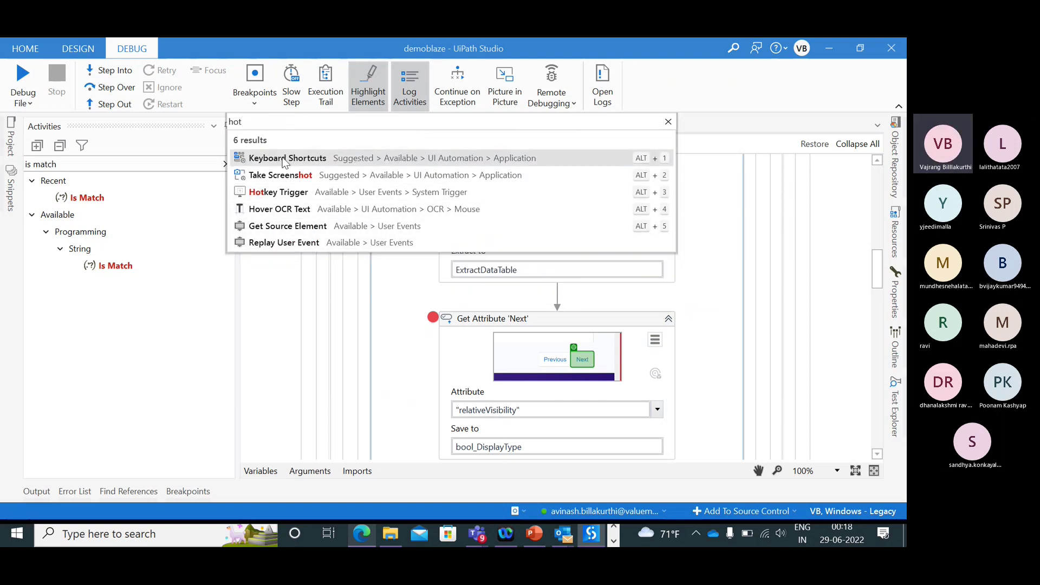
{"action": "left_click", "coordinate": [282, 158]}
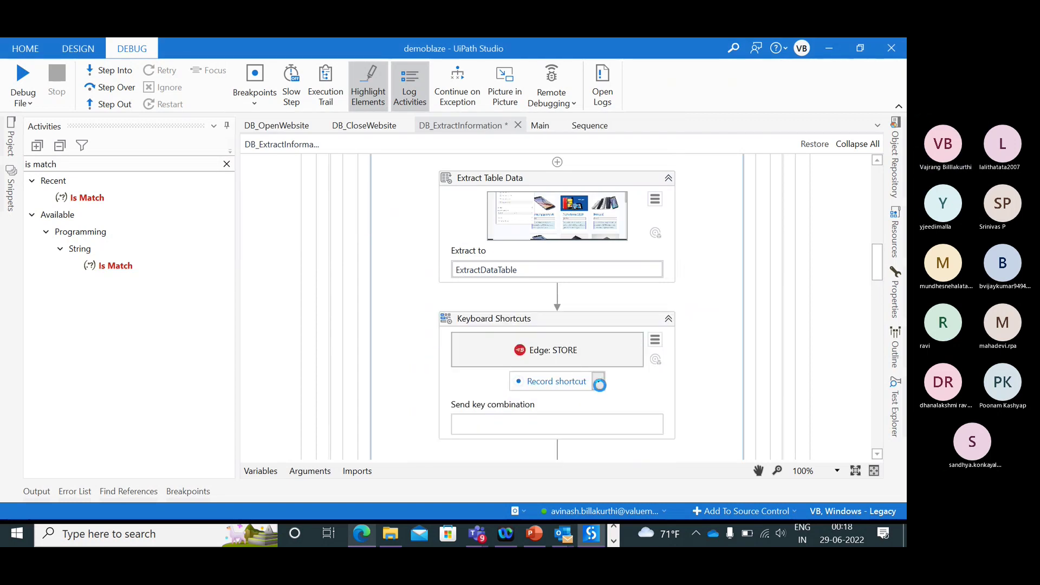
- Record End as the key combination sent to Edge: STORE by the Keyboard Shortcuts activity
{"action": "left_click", "coordinate": [599, 382]}
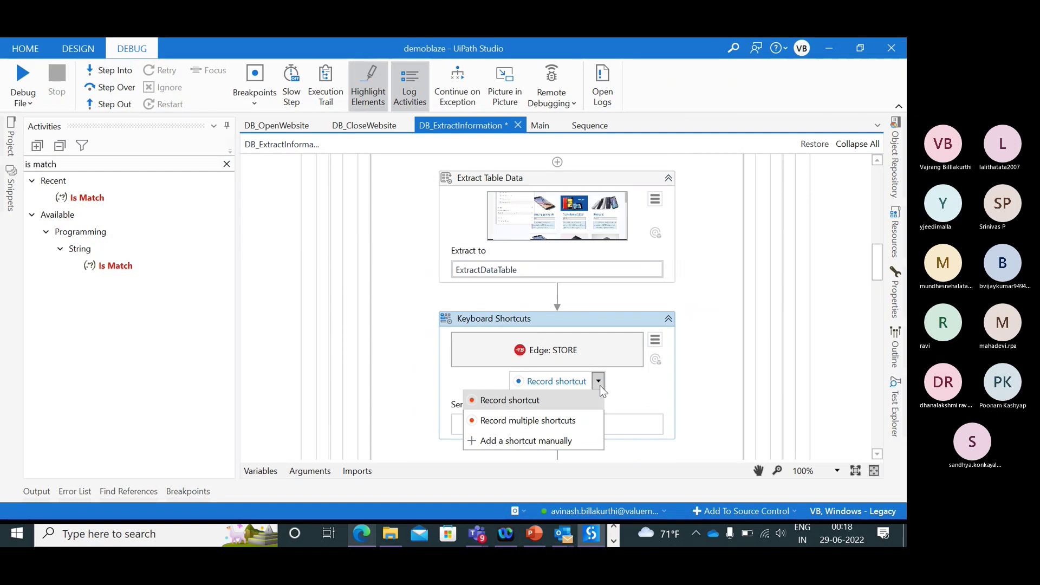
{"action": "left_click", "coordinate": [598, 381]}
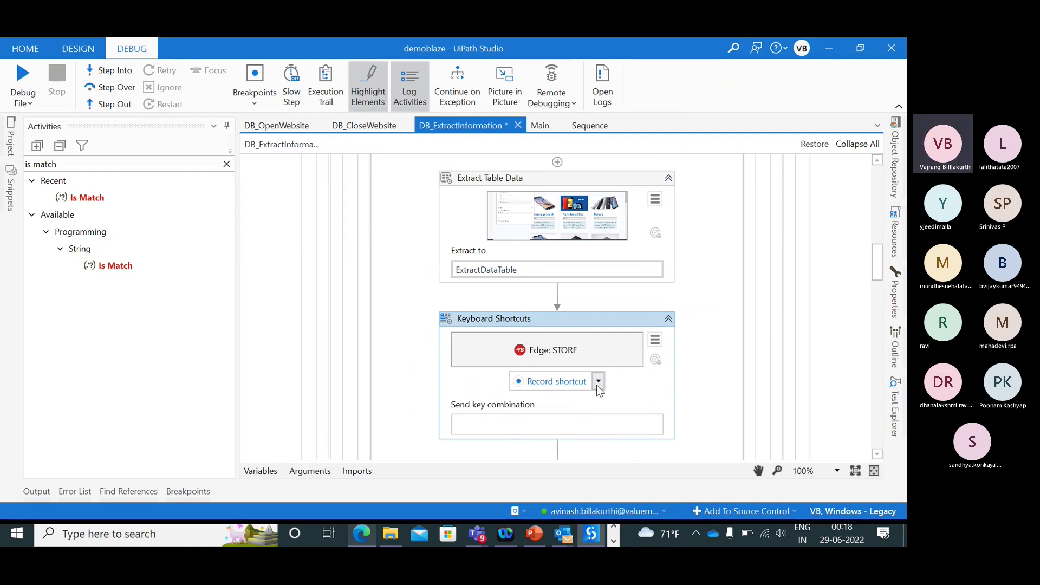
{"action": "left_click", "coordinate": [552, 385]}
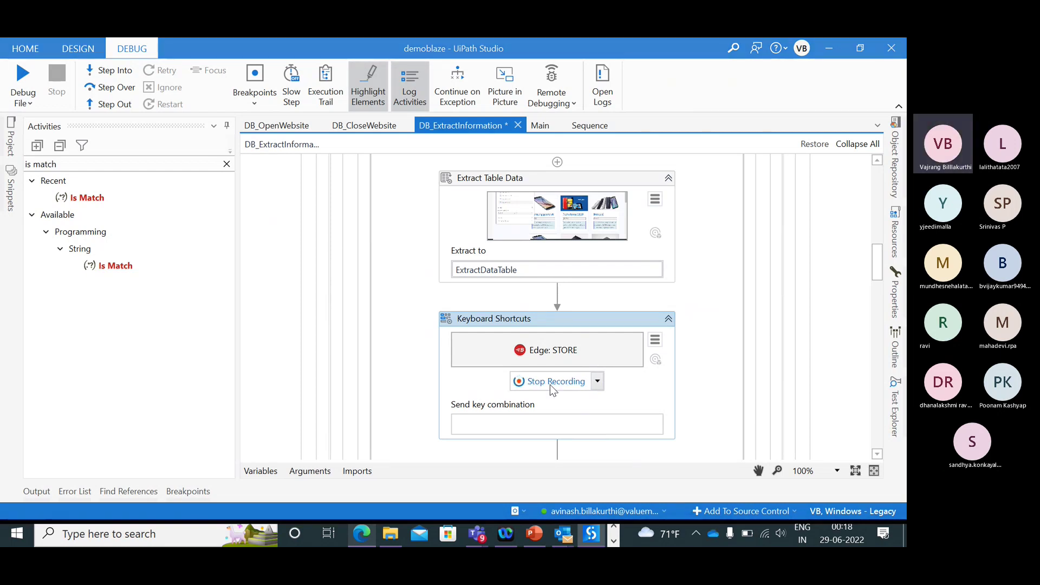
{"action": "key", "text": "End"}
{"action": "left_click", "coordinate": [550, 383]}
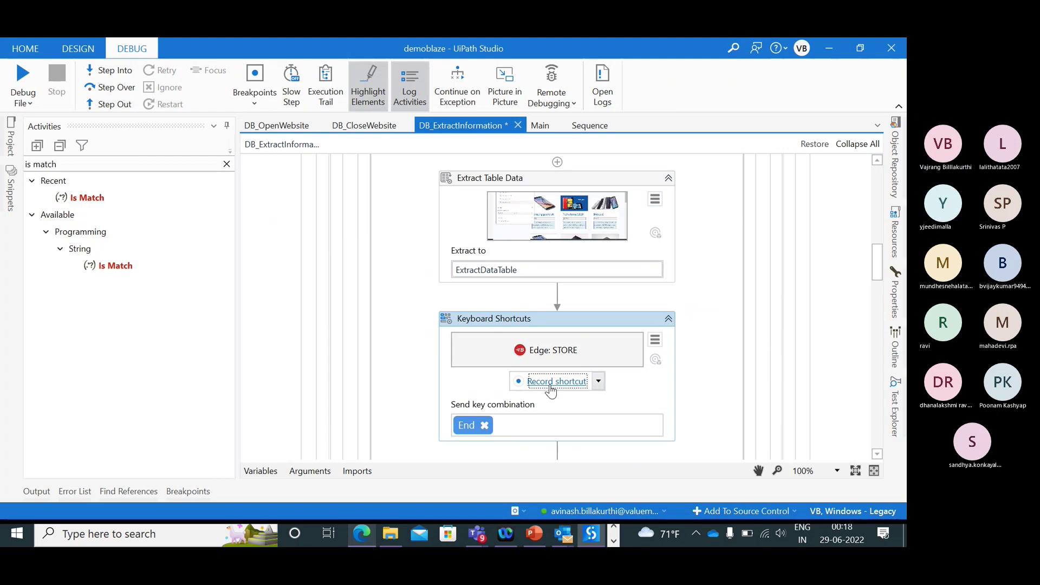
{"action": "left_click", "coordinate": [463, 382]}
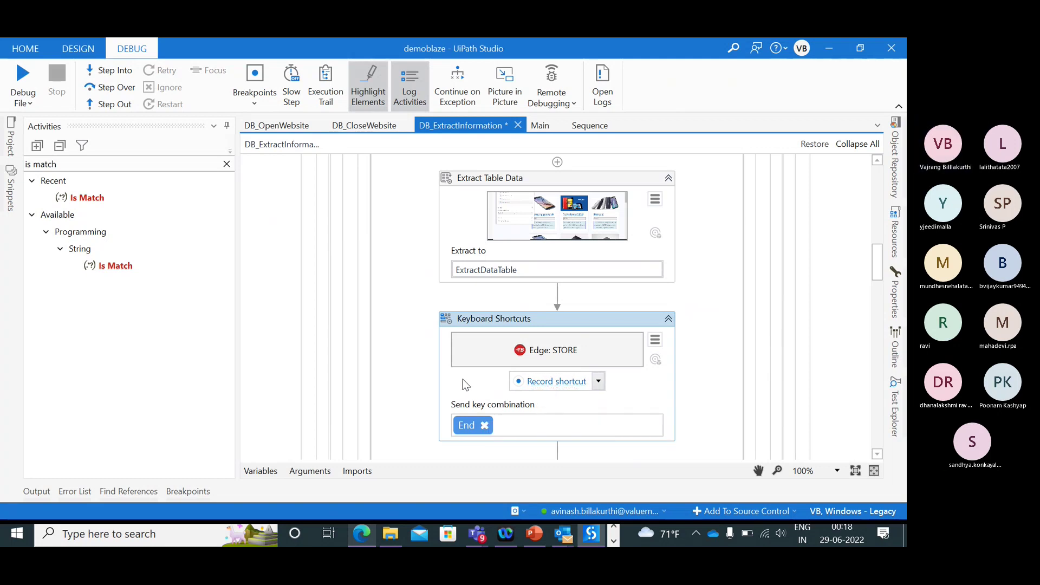
- Look over the demoblaze store page in Edge, then save DB_ExtractInformation in UiPath Studio and run the file
{"action": "left_click", "coordinate": [362, 533]}
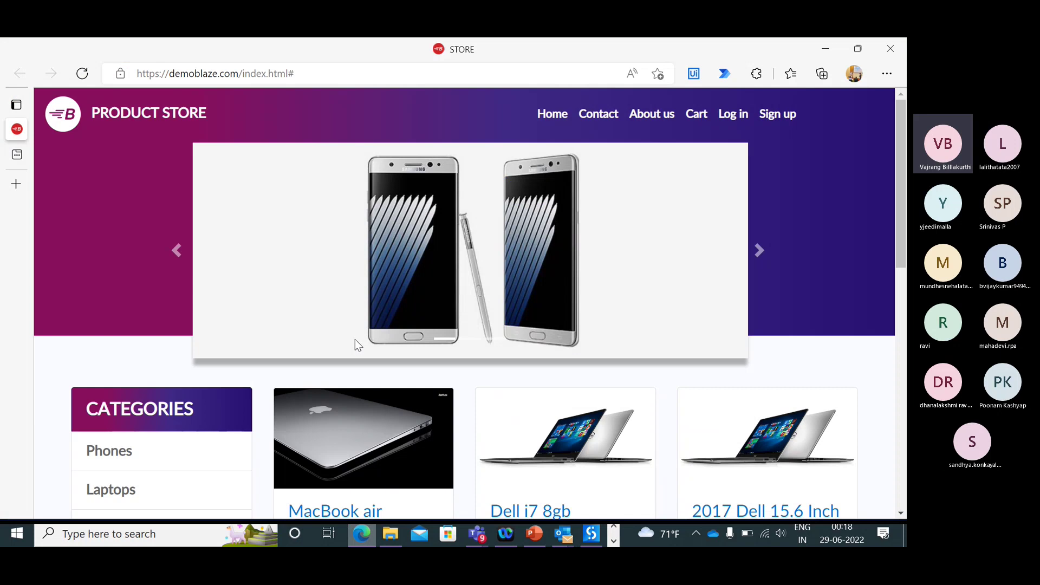
{"action": "scroll", "coordinate": [356, 341], "scroll_direction": "down", "scroll_amount": 15}
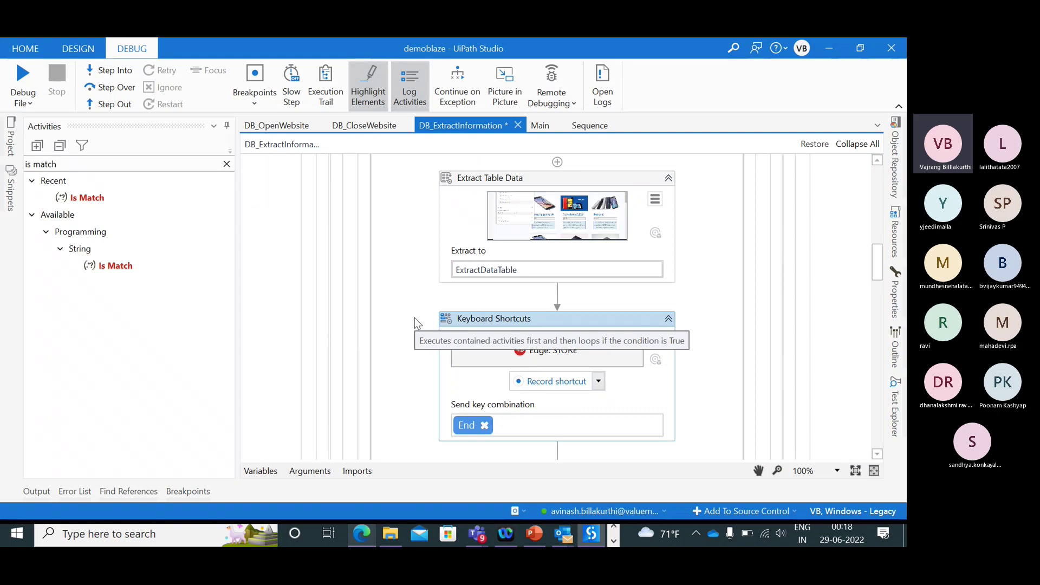
{"action": "key", "text": "ctrl+s"}
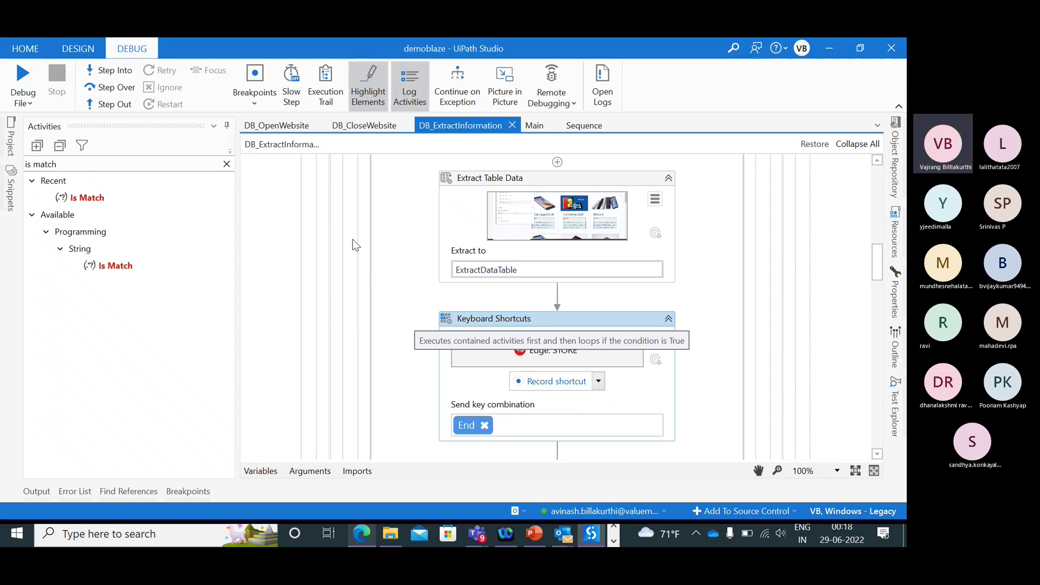
{"action": "left_click", "coordinate": [22, 102]}
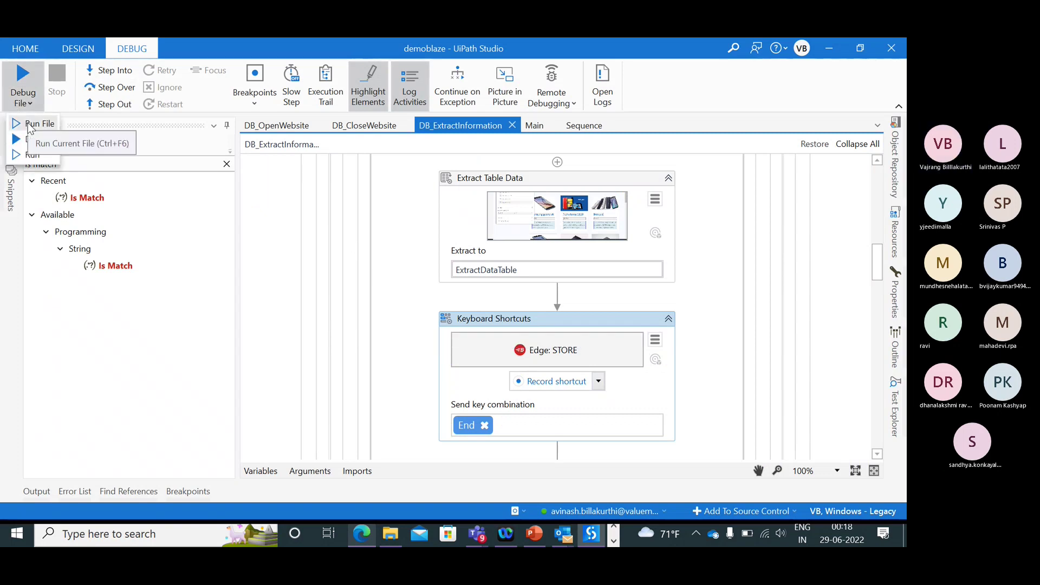
{"action": "left_click", "coordinate": [30, 126]}
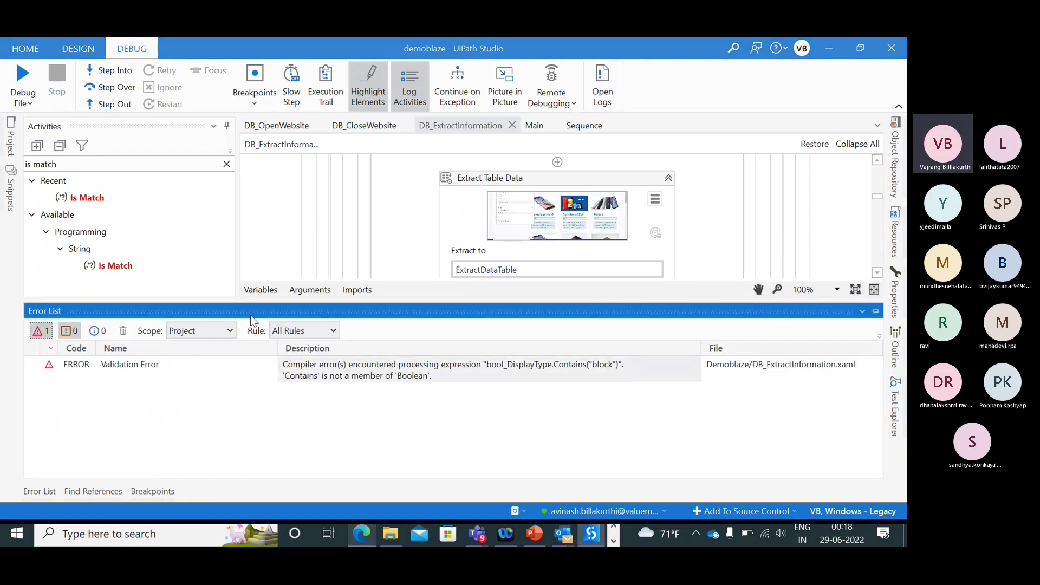
- Jump from the validation error to the Do While activity that causes it and hide the Error List
{"action": "double_click", "coordinate": [313, 373]}
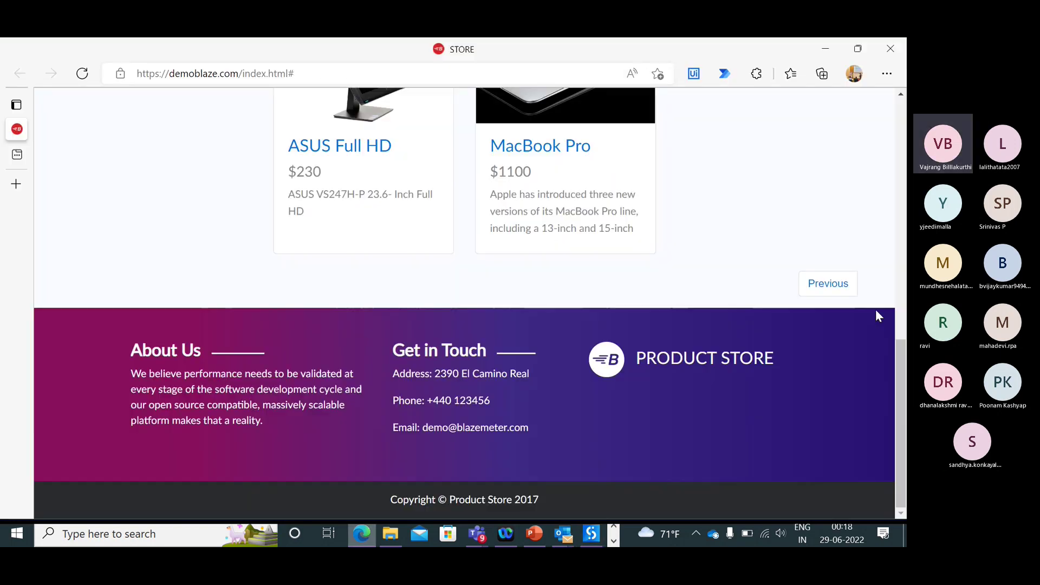
{"action": "left_click", "coordinate": [876, 310]}
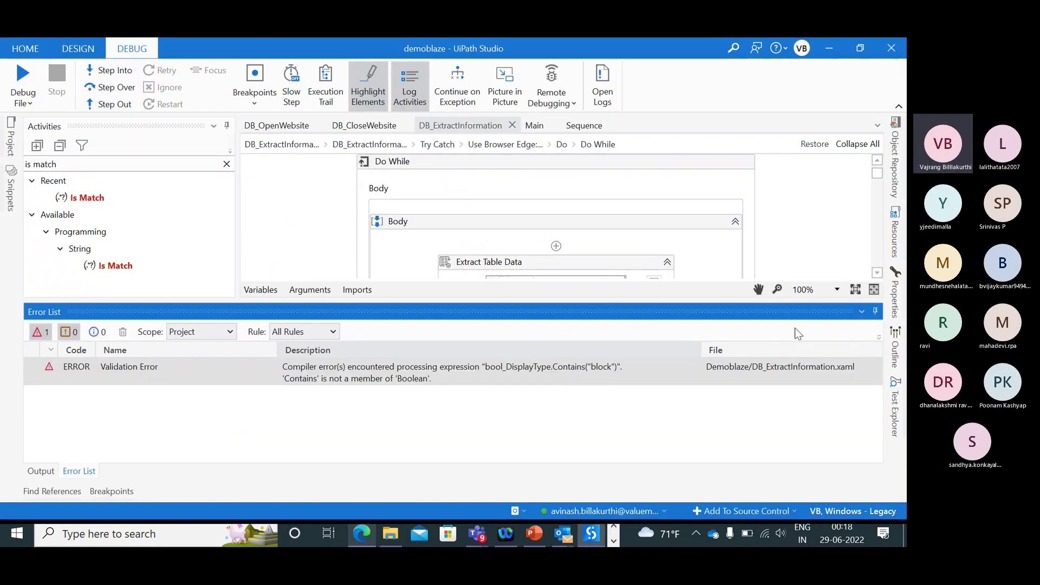
{"action": "left_click", "coordinate": [876, 311]}
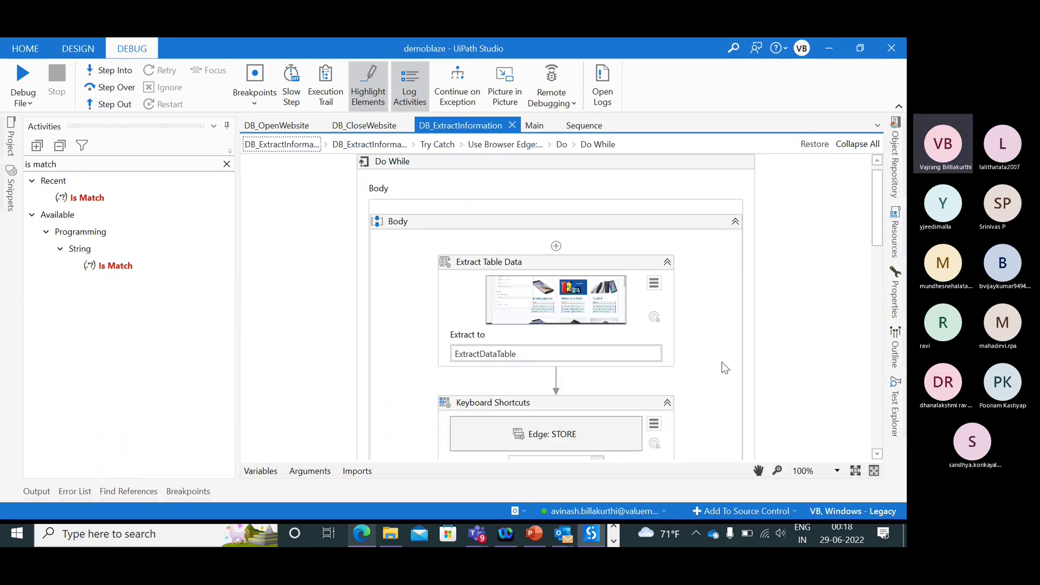
- Replace the Do While loop's condition with bool_DisplayType and save DB_ExtractInformation
{"action": "scroll", "coordinate": [720, 365], "scroll_direction": "down", "scroll_amount": 6}
{"action": "scroll", "coordinate": [725, 368], "scroll_direction": "down", "scroll_amount": 4}
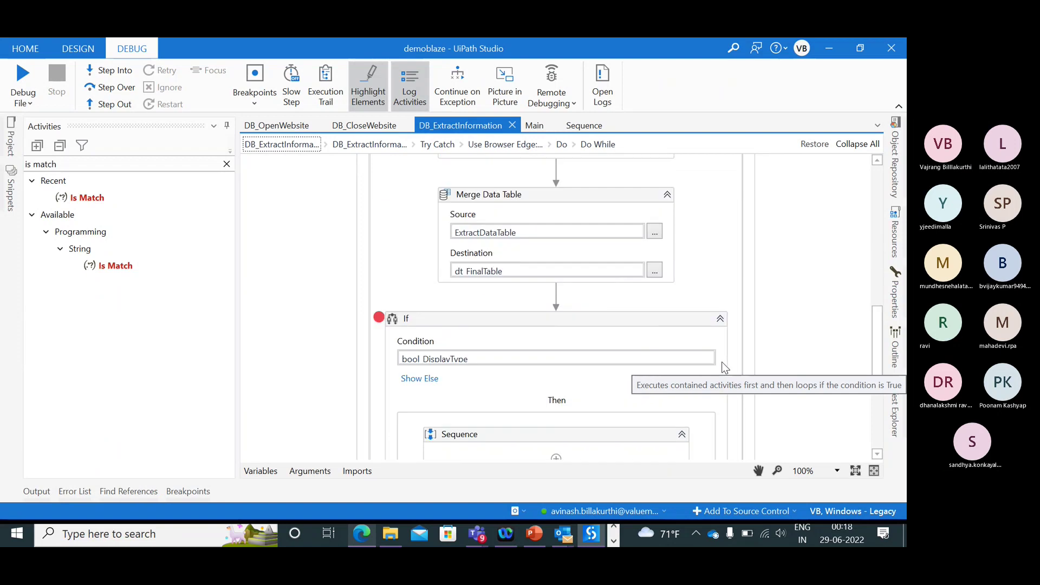
{"action": "scroll", "coordinate": [725, 368], "scroll_direction": "down", "scroll_amount": 4}
{"action": "scroll", "coordinate": [721, 374], "scroll_direction": "up", "scroll_amount": 1}
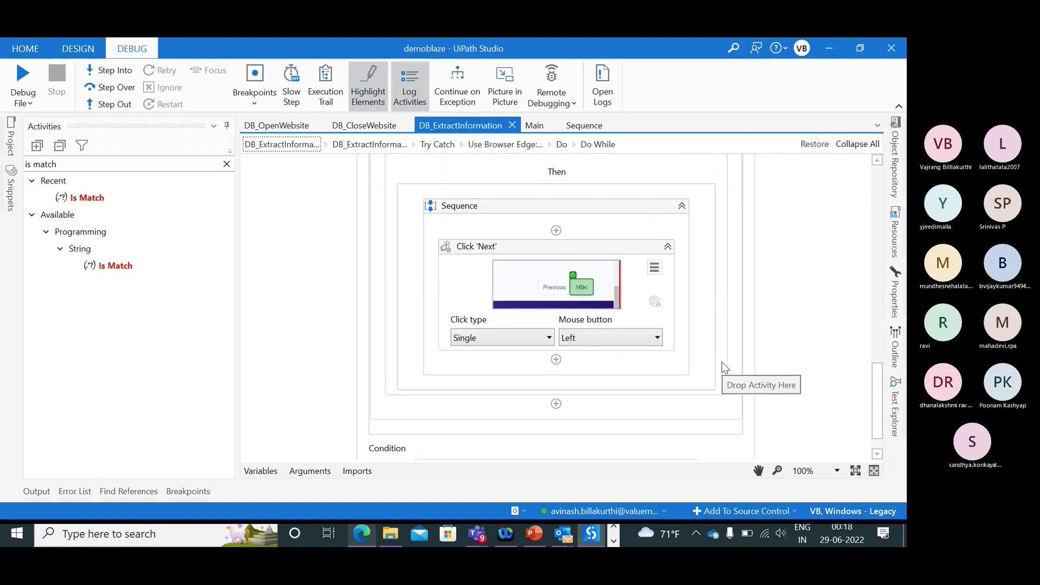
{"action": "scroll", "coordinate": [702, 408], "scroll_direction": "down", "scroll_amount": 1}
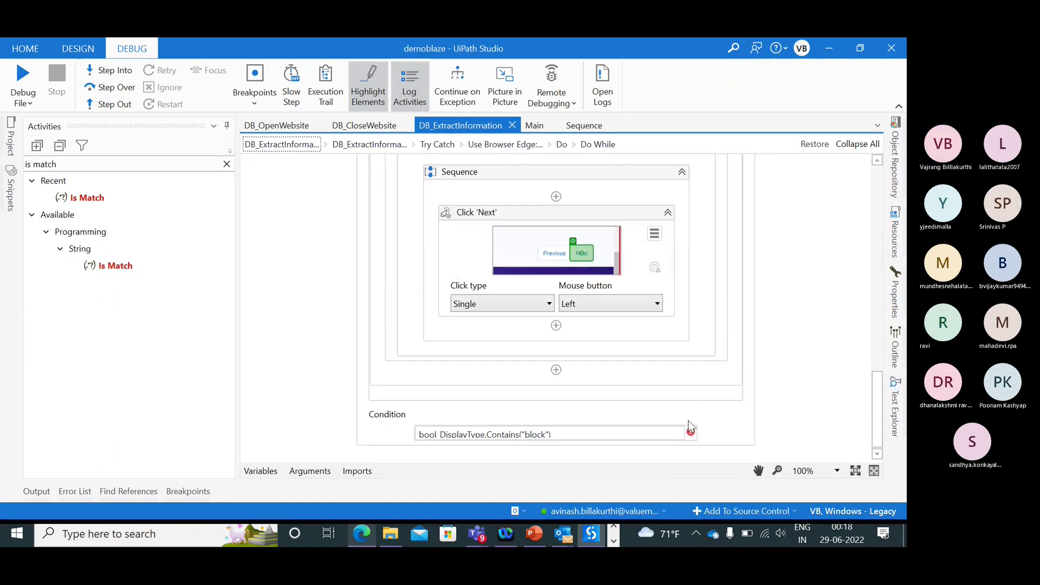
{"action": "left_click", "coordinate": [561, 438]}
{"action": "left_click_drag", "start_coordinate": [561, 438], "coordinate": [383, 436]}
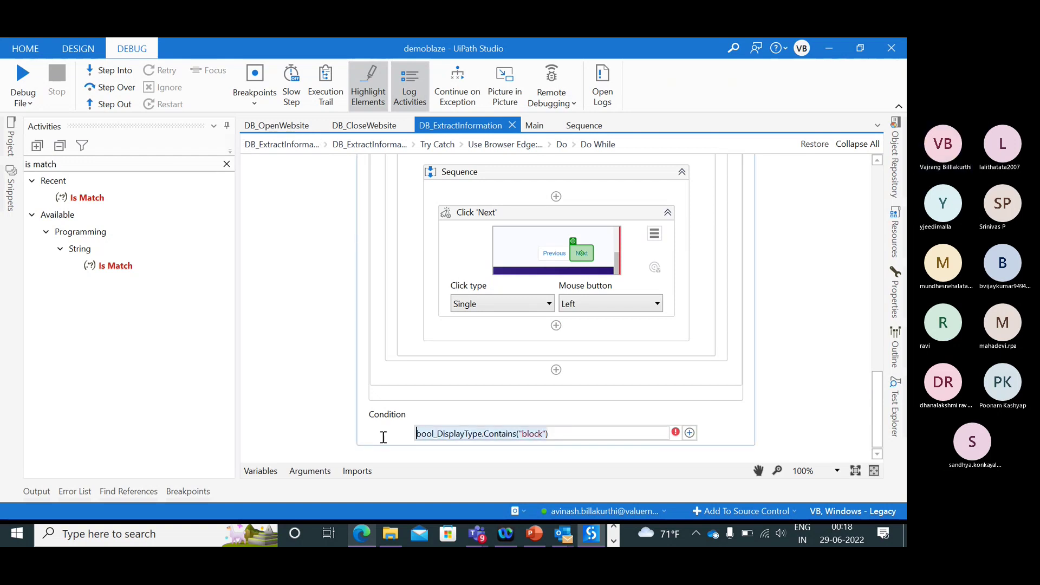
{"action": "type", "text": "bool"}
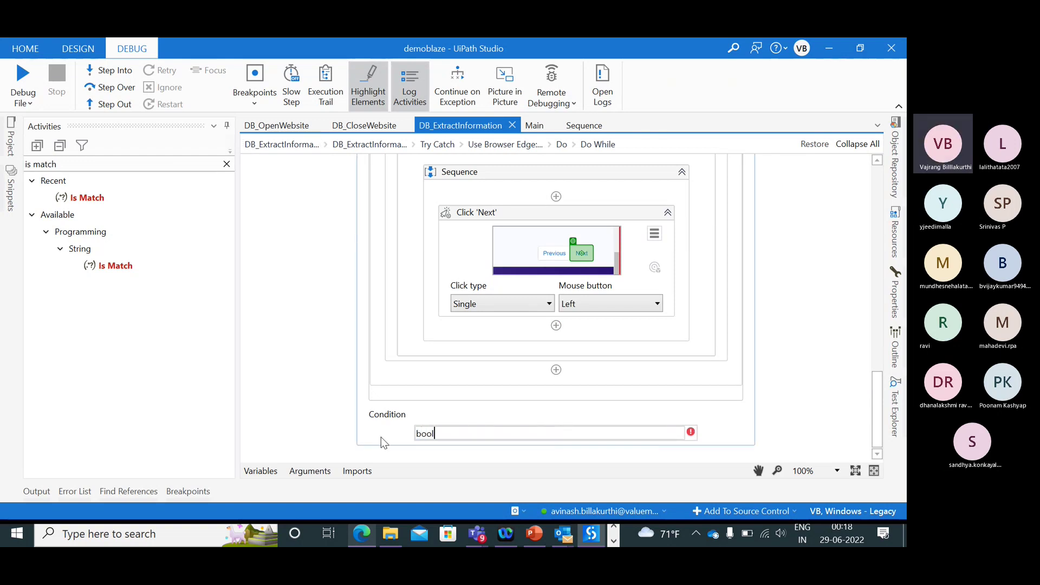
{"action": "key", "text": "Return"}
{"action": "left_click", "coordinate": [259, 273]}
{"action": "key", "text": "ctrl+s"}
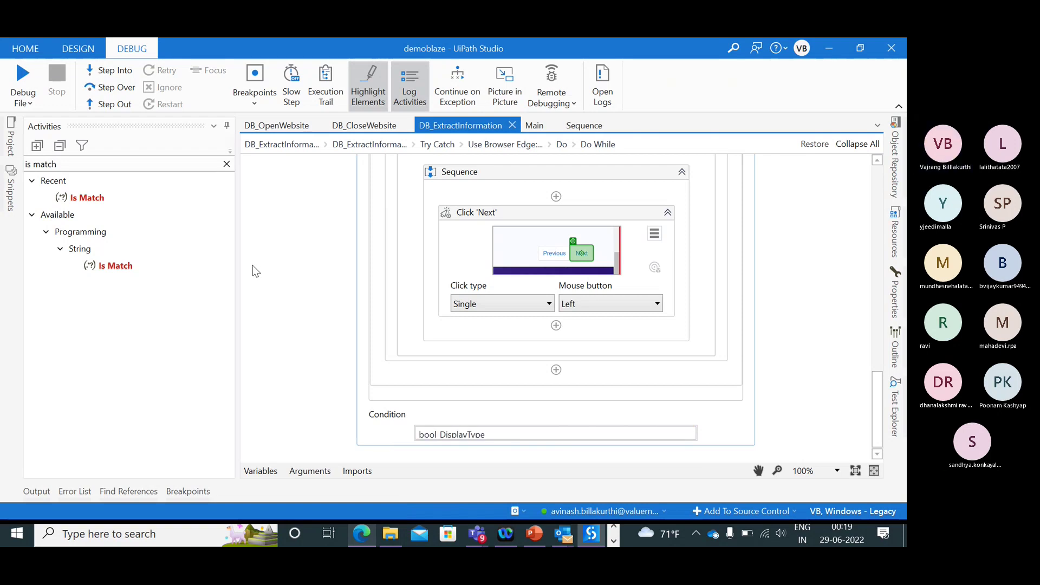
- Run the DB_ExtractInformation file again and watch it page through the demoblaze products
{"action": "left_click", "coordinate": [30, 103]}
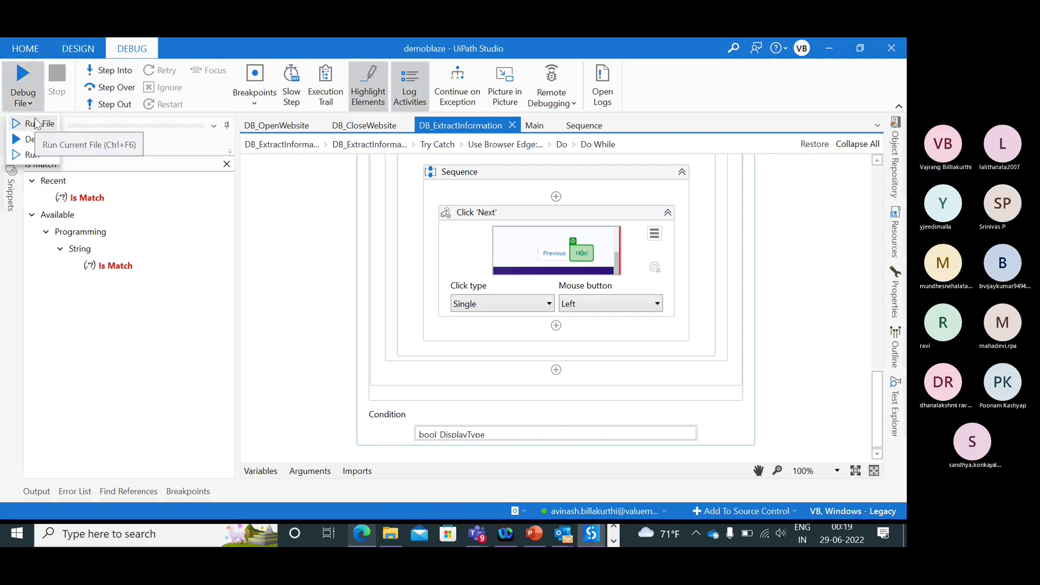
{"action": "left_click", "coordinate": [32, 123]}
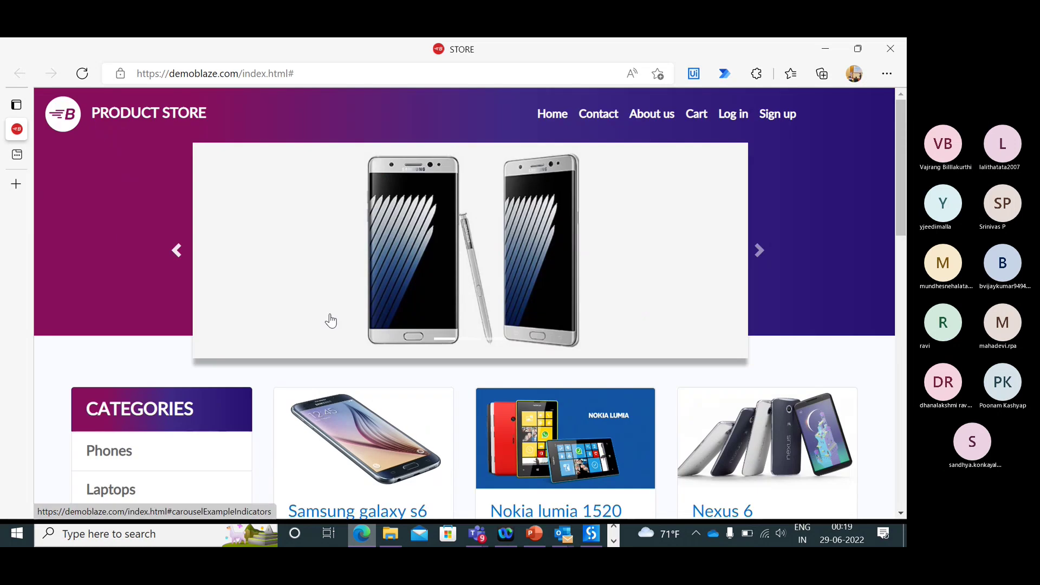
{"action": "scroll", "coordinate": [331, 321], "scroll_direction": "down", "scroll_amount": 15}
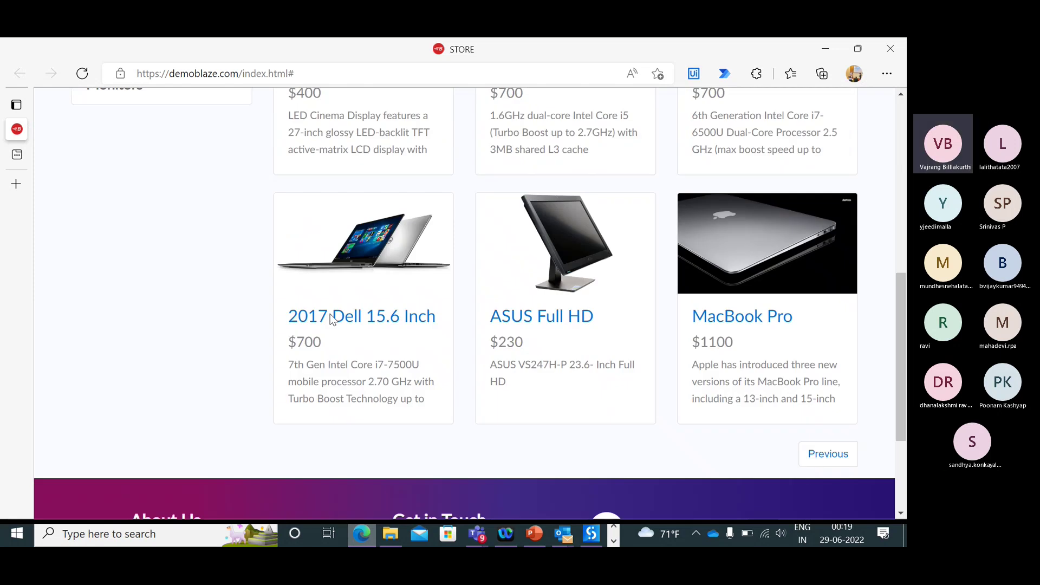
{"action": "scroll", "coordinate": [331, 318], "scroll_direction": "down", "scroll_amount": 3}
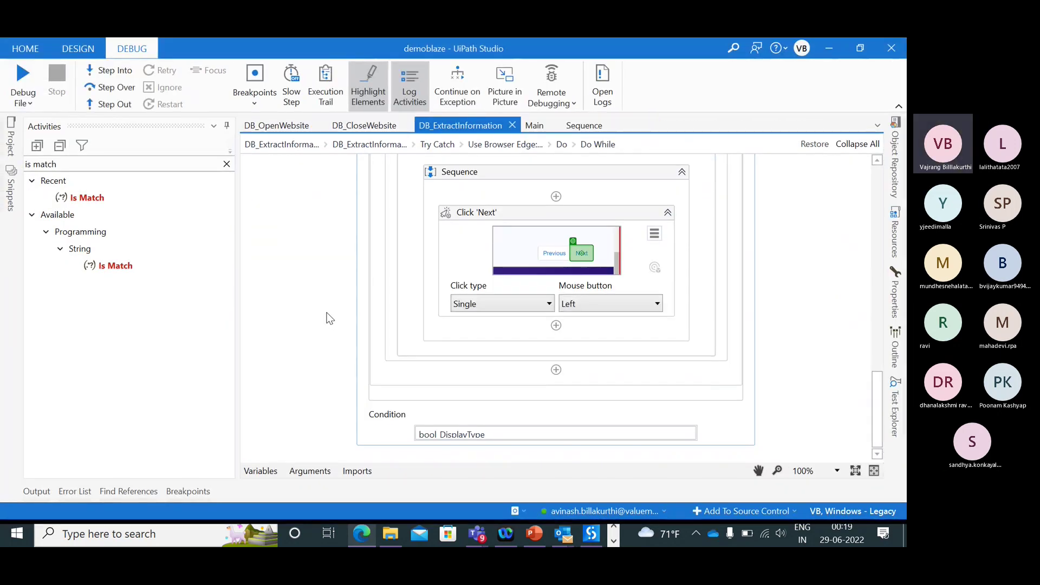
- Switch to File Explorer and open the Data workbook in the demoblaze project folder, checking the store's product list in Edge meanwhile
{"action": "left_click", "coordinate": [10, 146]}
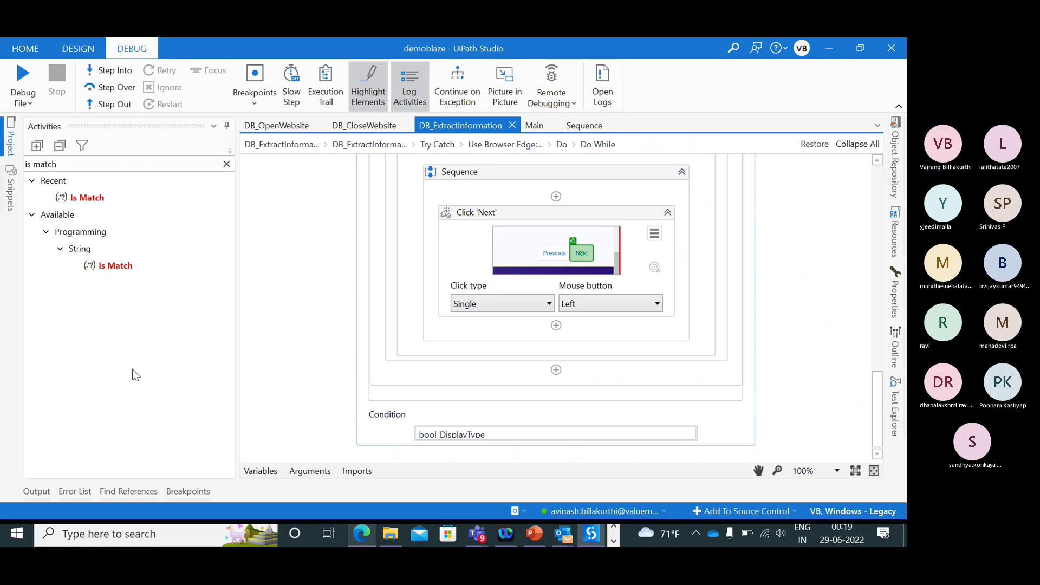
{"action": "left_click", "coordinate": [399, 535]}
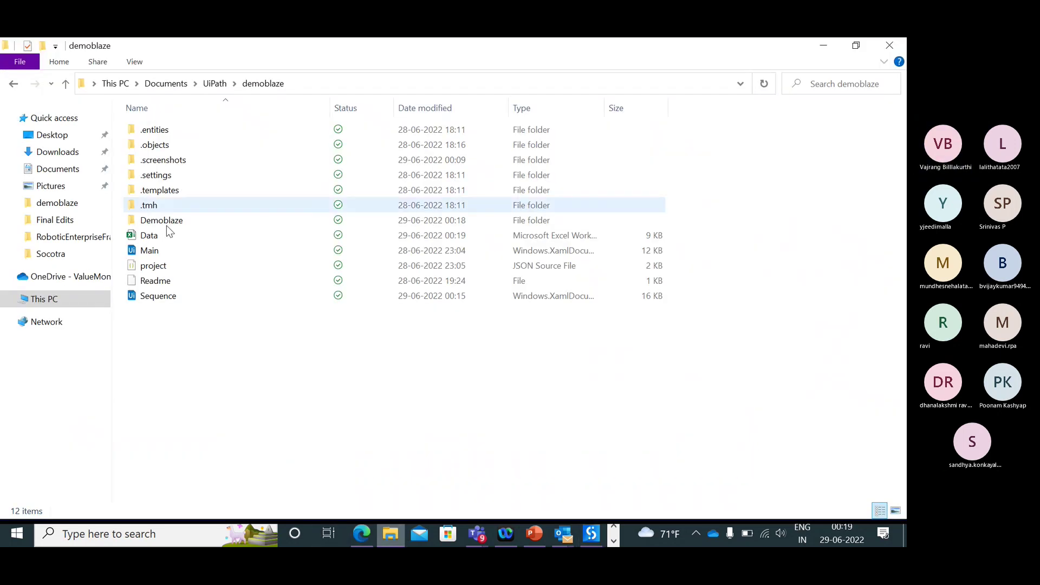
{"action": "double_click", "coordinate": [182, 239]}
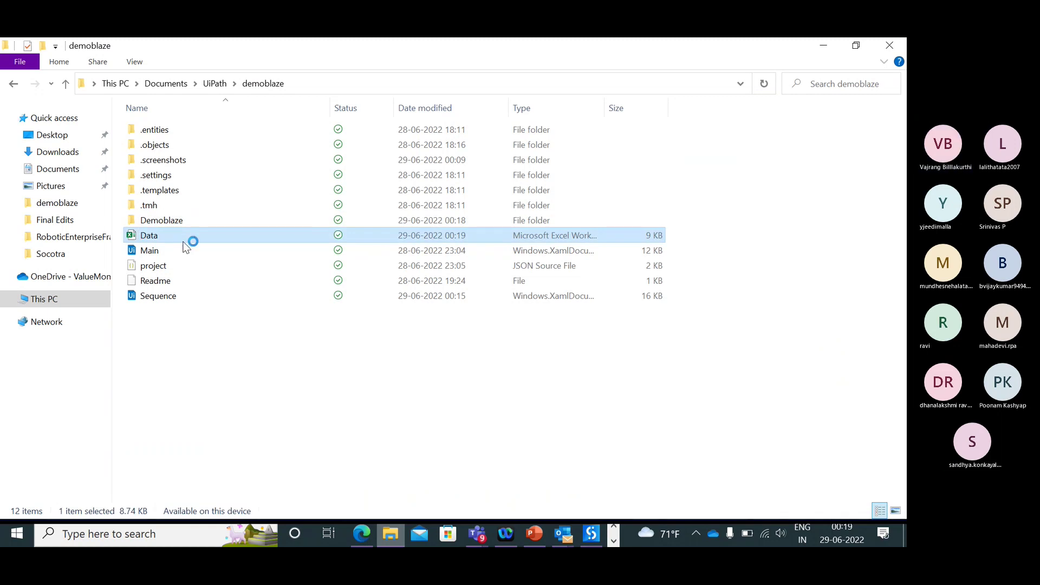
{"action": "left_click", "coordinate": [265, 375]}
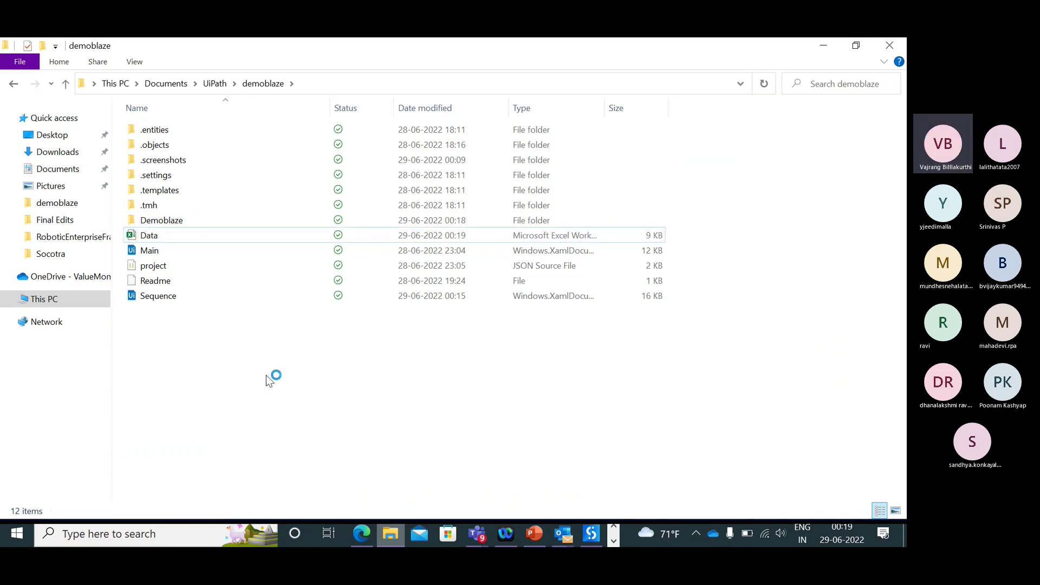
{"action": "left_click", "coordinate": [367, 540]}
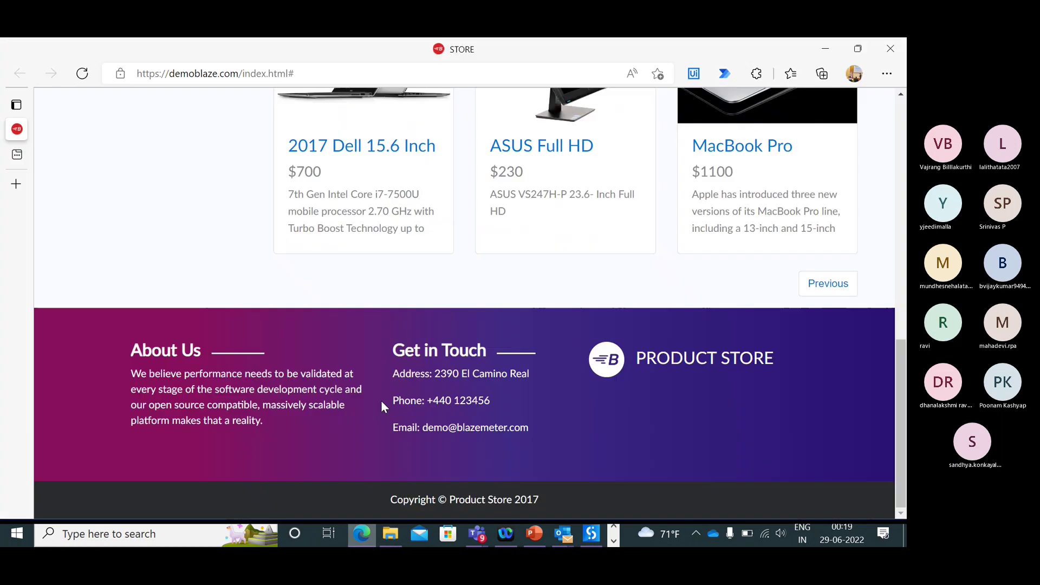
{"action": "scroll", "coordinate": [382, 401], "scroll_direction": "up", "scroll_amount": 10}
{"action": "scroll", "coordinate": [382, 401], "scroll_direction": "down", "scroll_amount": 10}
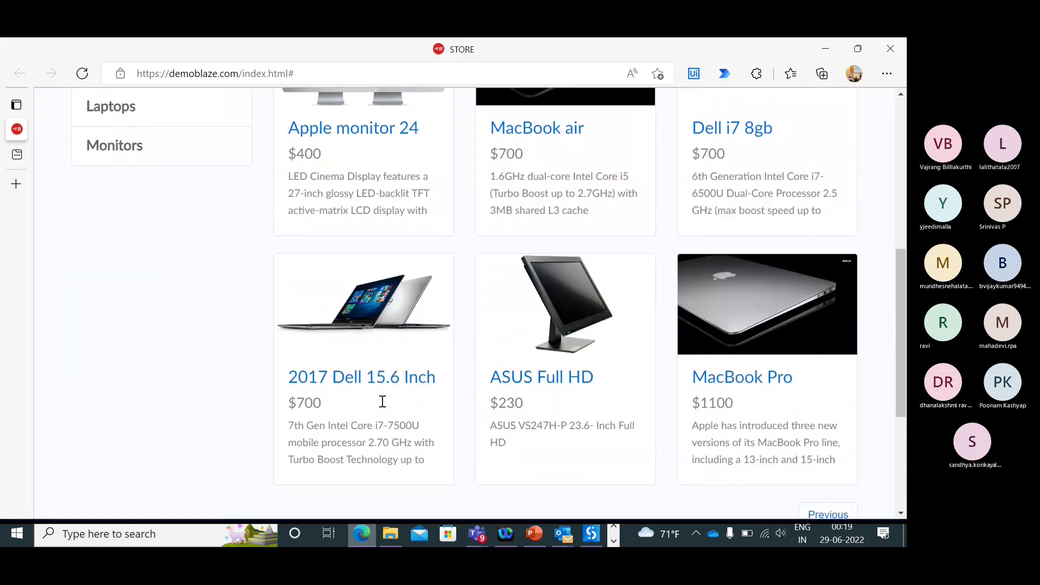
{"action": "key", "text": "alt+Tab"}
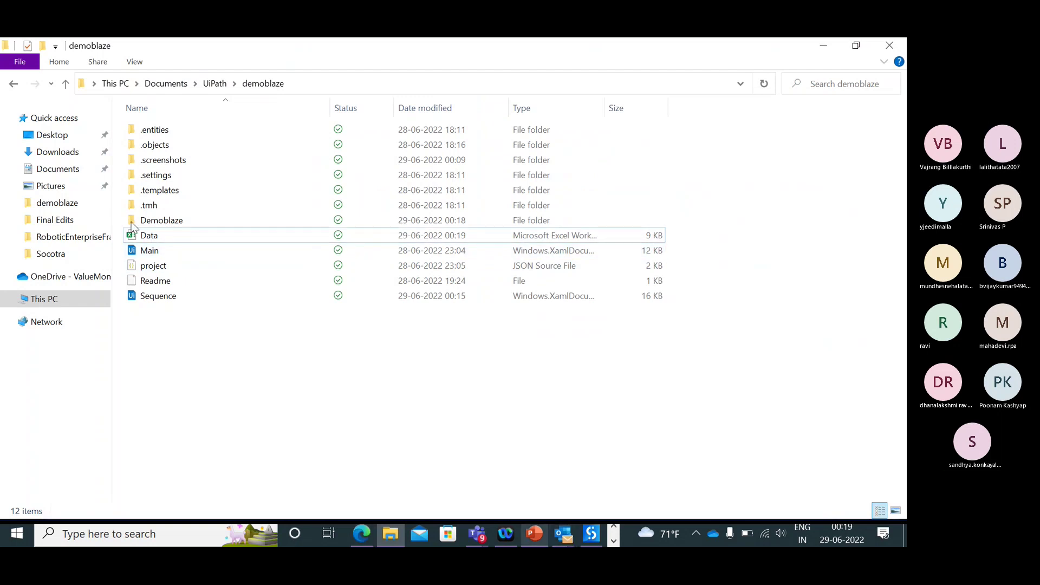
{"action": "left_click", "coordinate": [139, 236]}
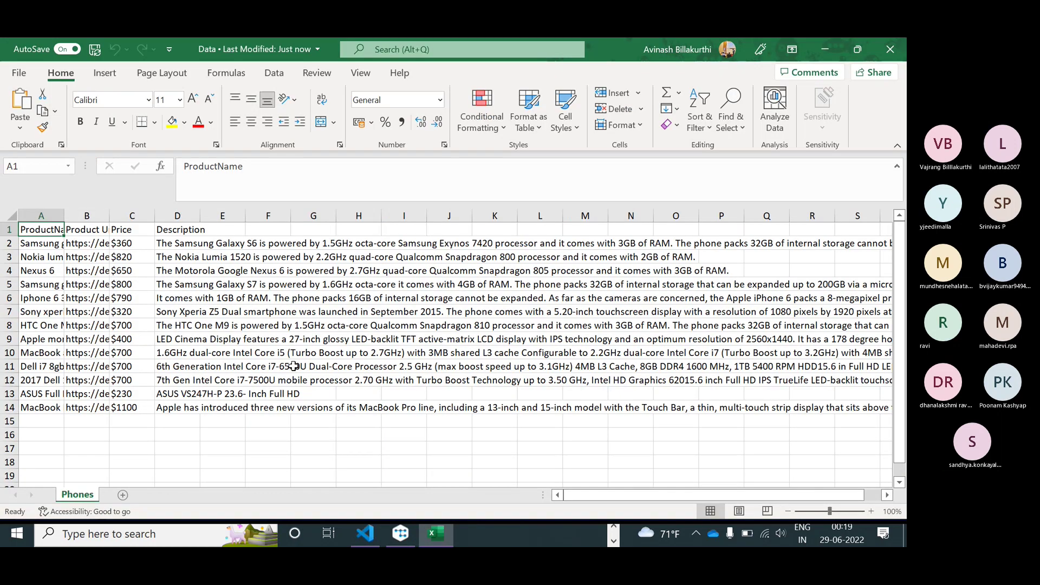
- Autofit the ProductName column on the Phones sheet, examine the extracted product rows, and close the Data workbook
{"action": "left_click", "coordinate": [55, 407]}
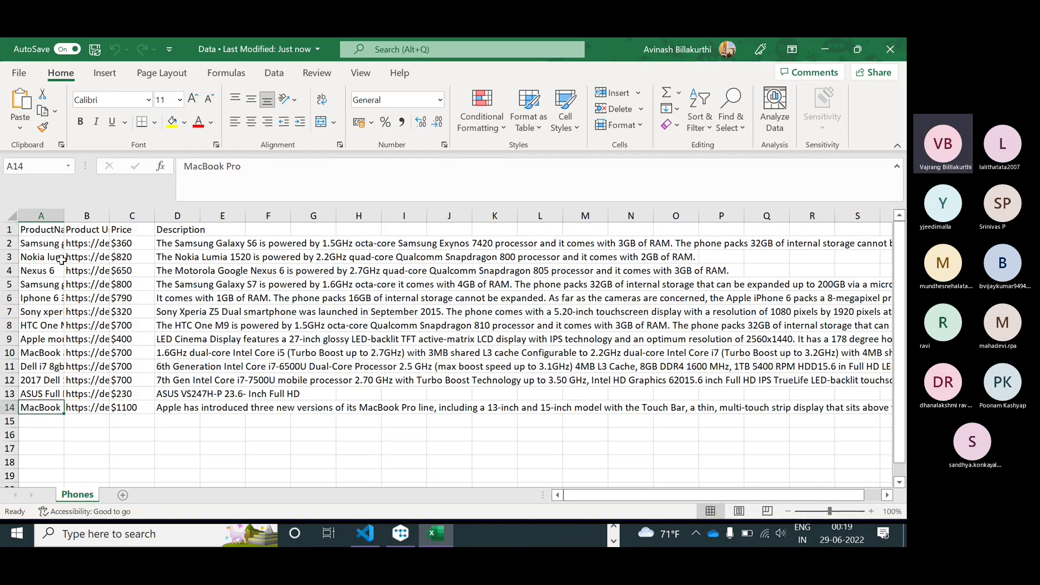
{"action": "double_click", "coordinate": [62, 215]}
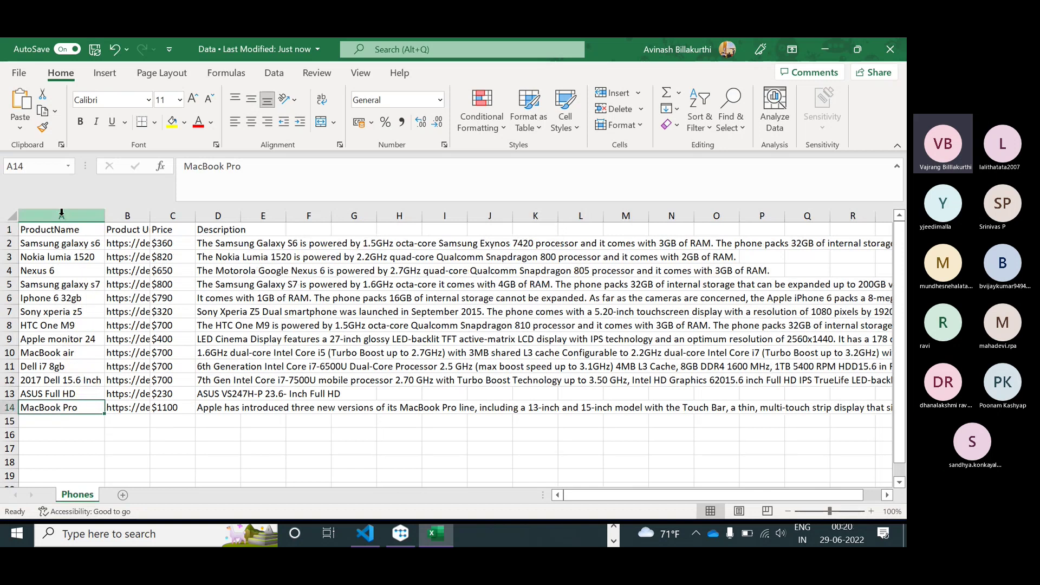
{"action": "left_click", "coordinate": [157, 379]}
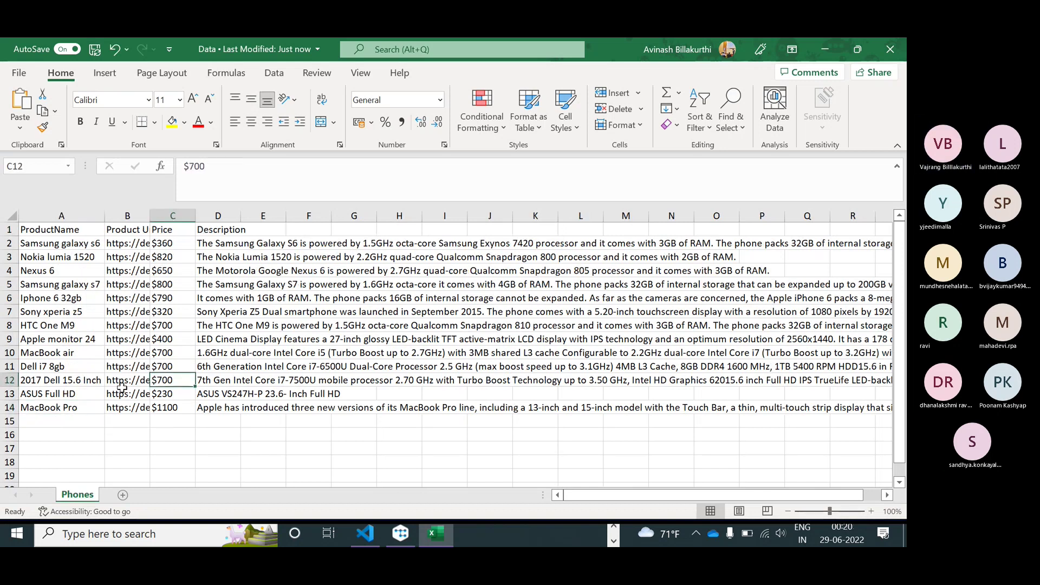
{"action": "left_click", "coordinate": [60, 420]}
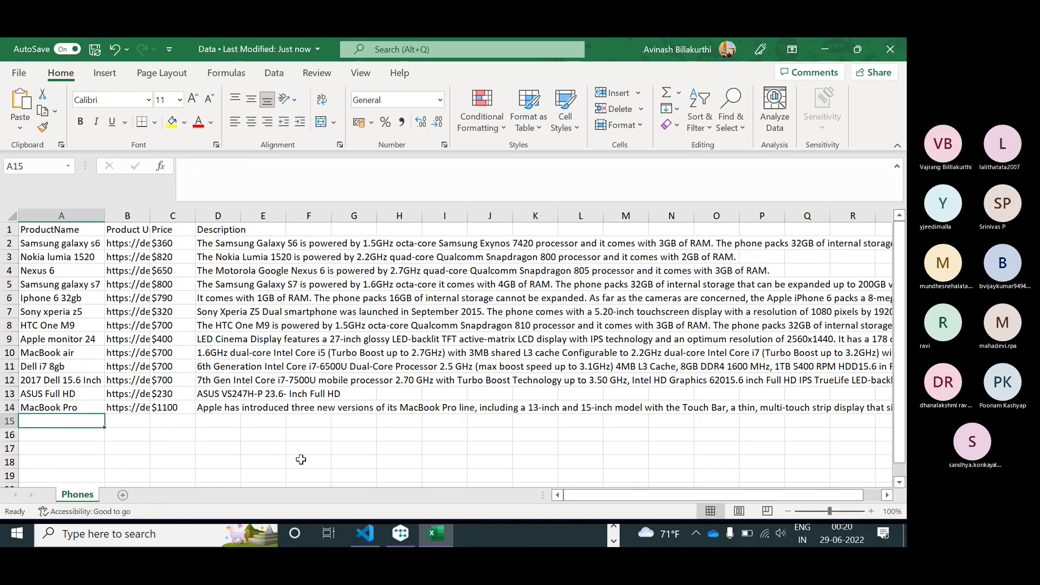
{"action": "key", "text": "alt+F4"}
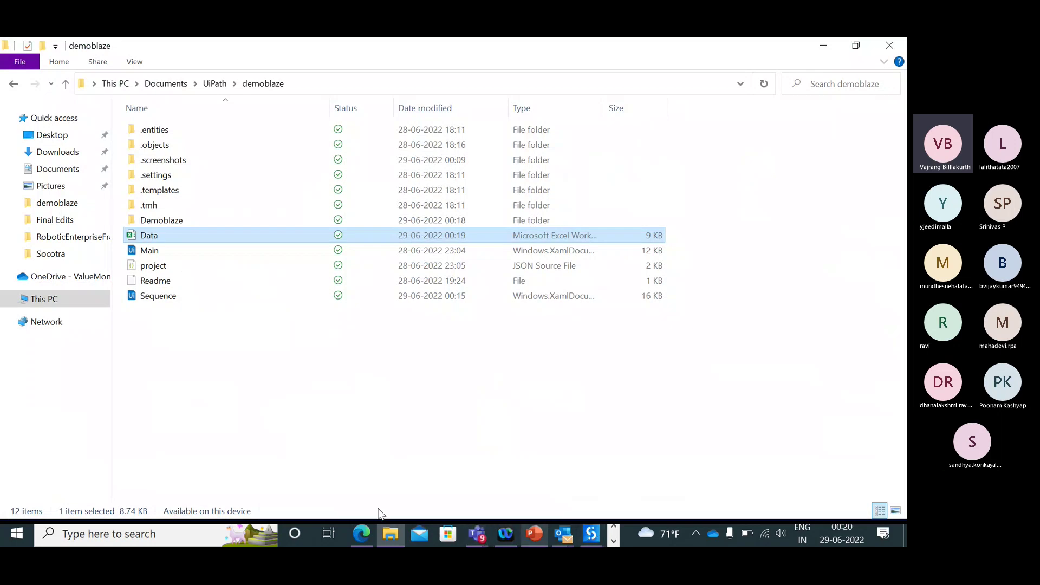
- Switch to Edge, page back to the previous demoblaze products, and compare the listed items with the extracted data
{"action": "left_click", "coordinate": [361, 534]}
{"action": "scroll", "coordinate": [190, 289], "scroll_direction": "up", "scroll_amount": 10}
{"action": "scroll", "coordinate": [190, 288], "scroll_direction": "up", "scroll_amount": 4}
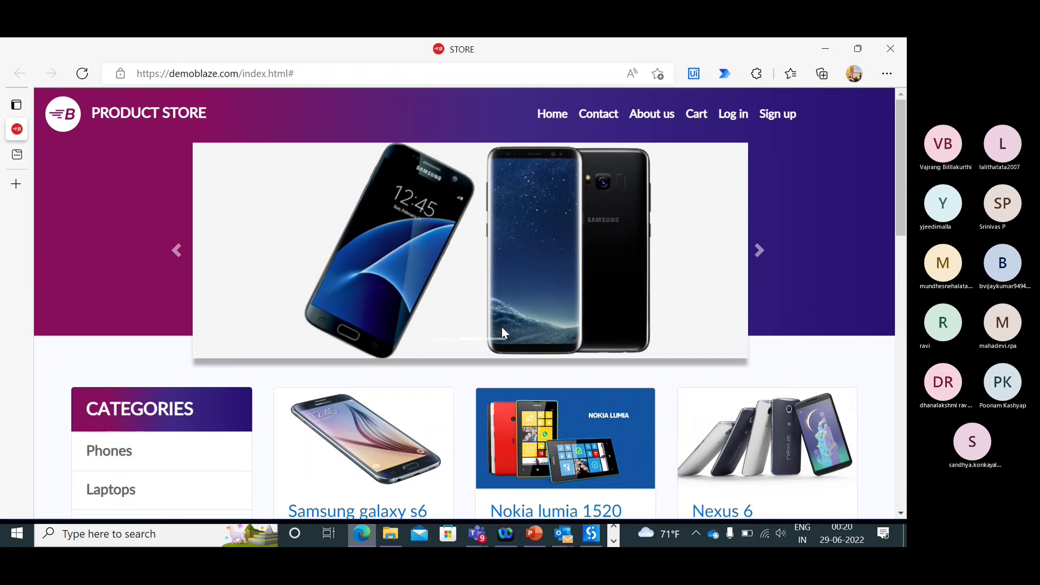
{"action": "scroll", "coordinate": [502, 332], "scroll_direction": "down", "scroll_amount": 13}
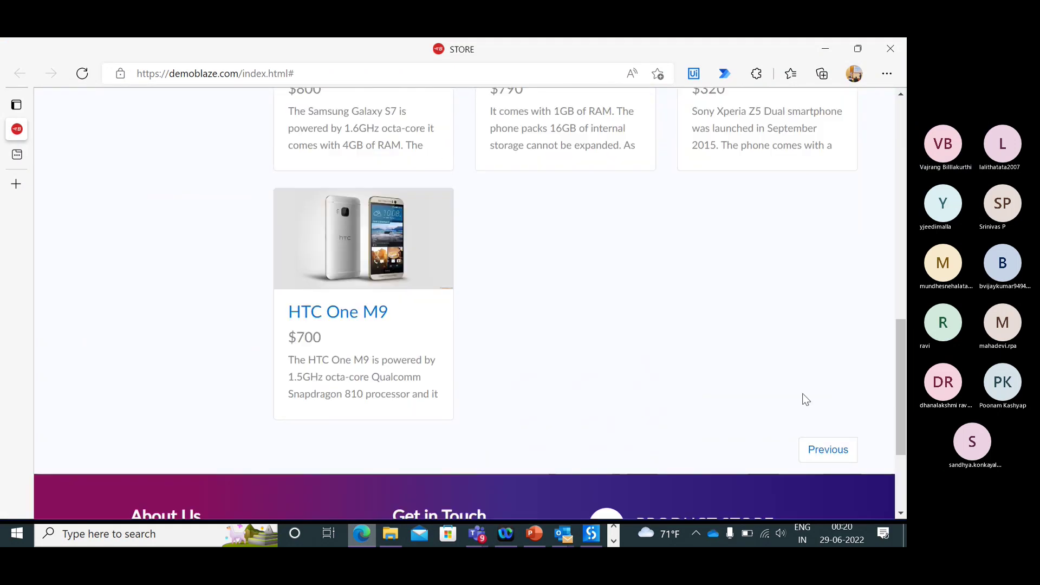
{"action": "left_click", "coordinate": [837, 454]}
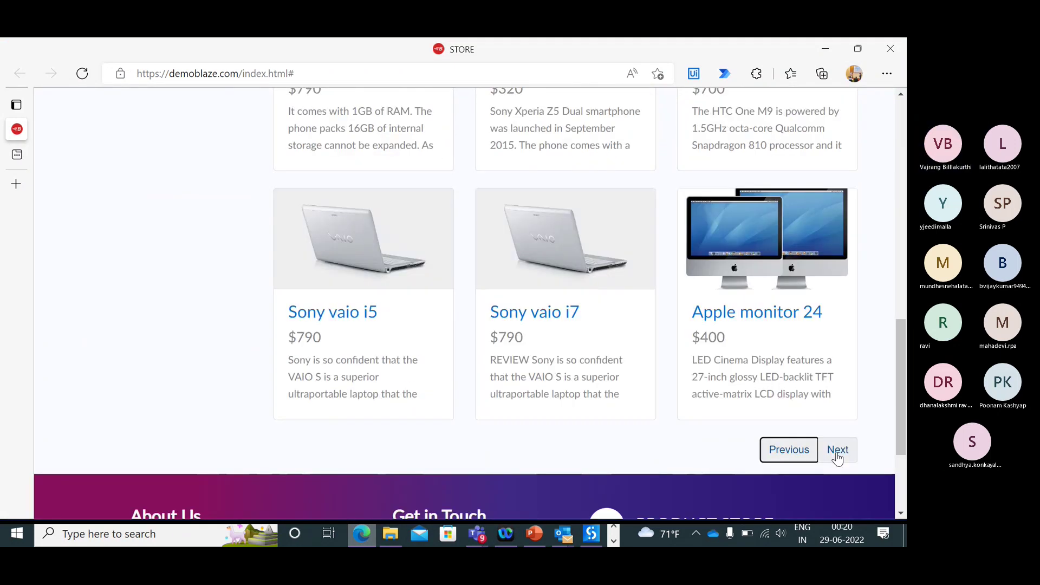
{"action": "scroll", "coordinate": [684, 340], "scroll_direction": "up", "scroll_amount": 5}
{"action": "scroll", "coordinate": [650, 336], "scroll_direction": "up", "scroll_amount": 5}
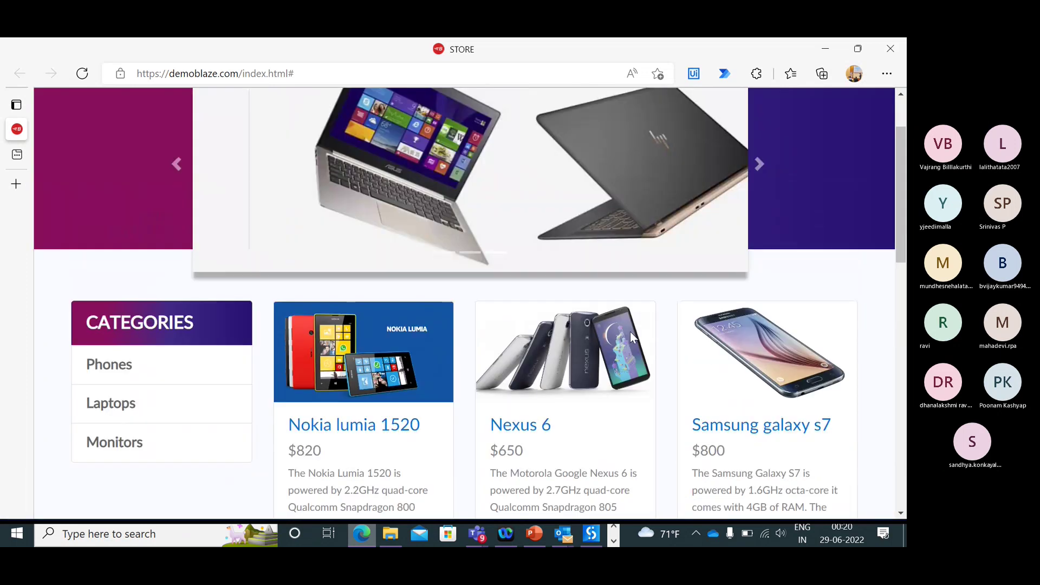
- Show the Phones category on demoblaze, page to the next products, and examine which items are listed
{"action": "left_click", "coordinate": [198, 364]}
{"action": "scroll", "coordinate": [447, 399], "scroll_direction": "down", "scroll_amount": 15}
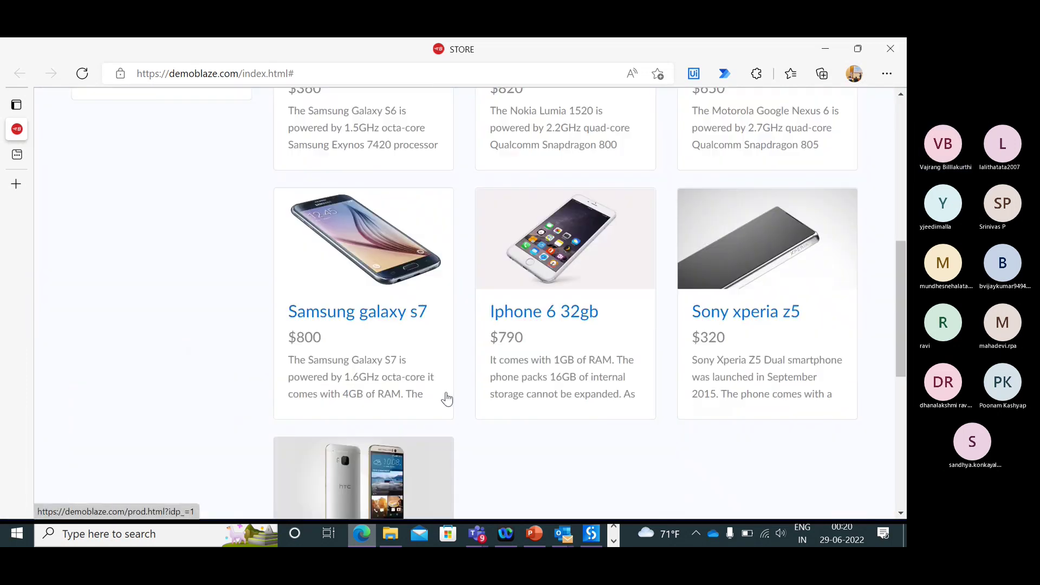
{"action": "scroll", "coordinate": [661, 424], "scroll_direction": "up", "scroll_amount": 2}
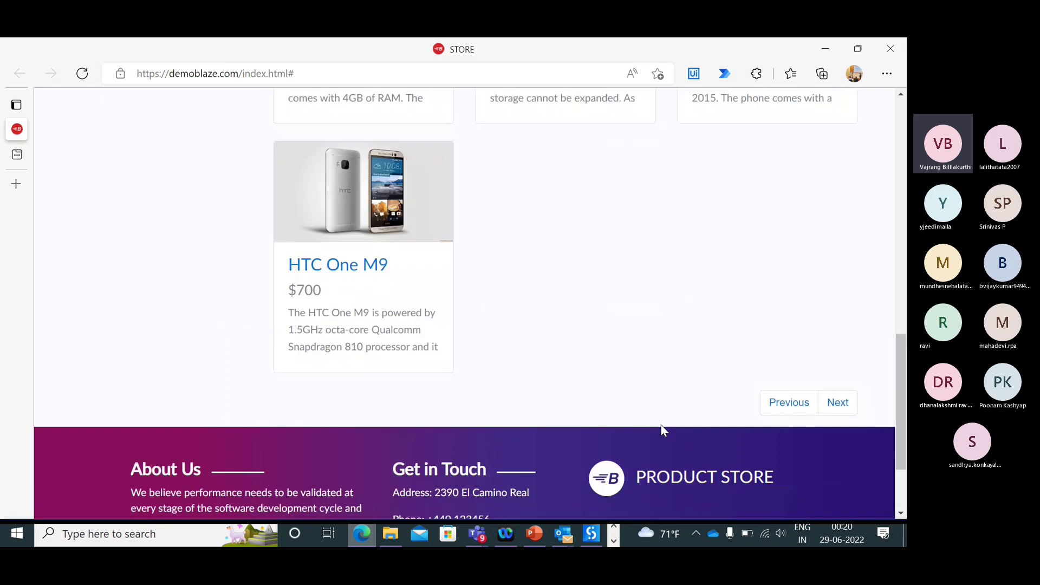
{"action": "left_click", "coordinate": [840, 410]}
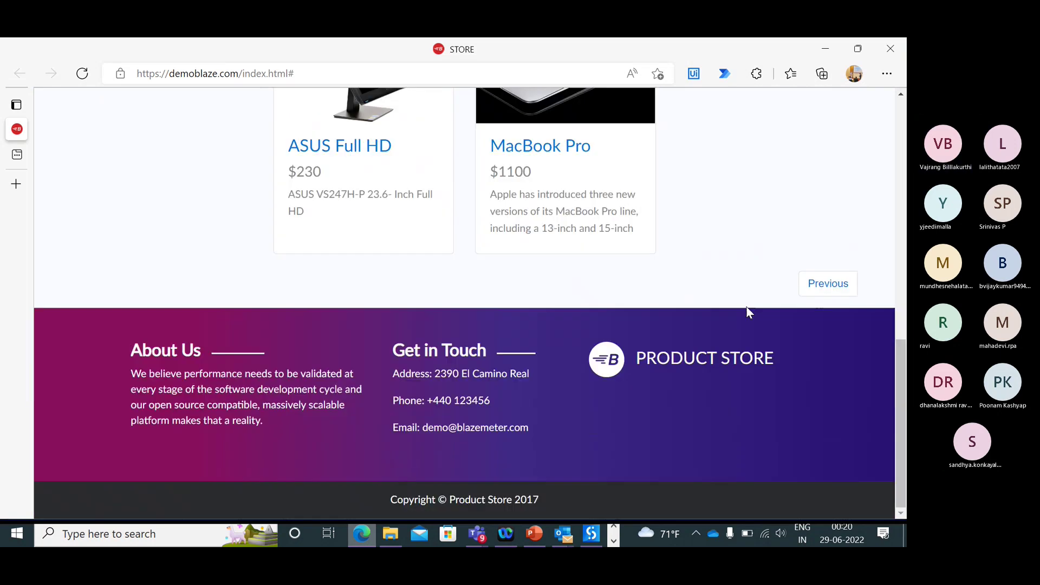
{"action": "scroll", "coordinate": [737, 254], "scroll_direction": "up", "scroll_amount": 4}
{"action": "scroll", "coordinate": [737, 253], "scroll_direction": "up", "scroll_amount": 4}
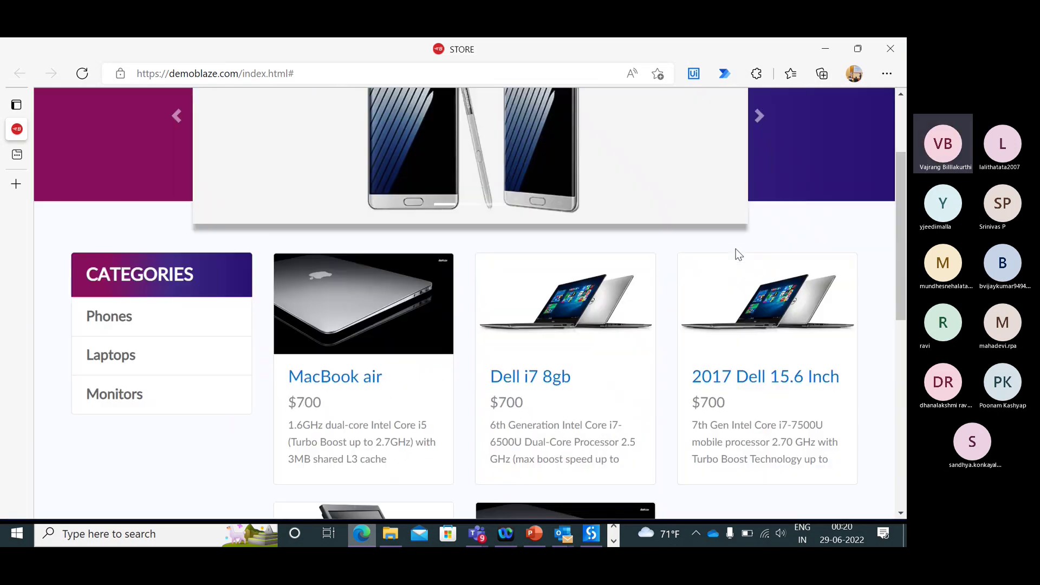
{"action": "scroll", "coordinate": [723, 370], "scroll_direction": "down", "scroll_amount": 4}
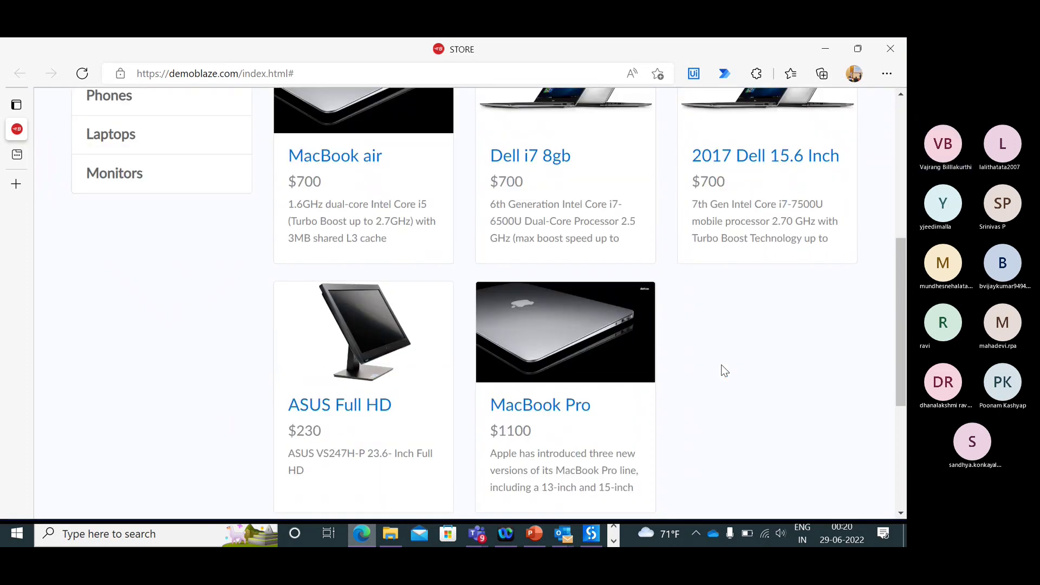
{"action": "scroll", "coordinate": [841, 410], "scroll_direction": "down", "scroll_amount": 3}
- Page back to the previous demoblaze products and examine the items listed there
{"action": "left_click", "coordinate": [830, 394]}
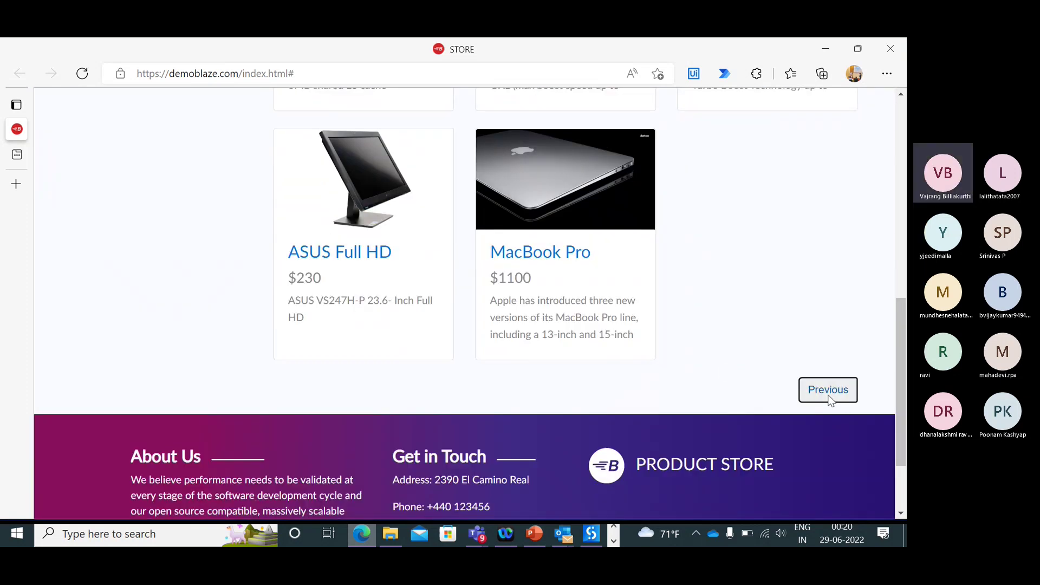
{"action": "scroll", "coordinate": [785, 346], "scroll_direction": "down", "scroll_amount": 5}
{"action": "scroll", "coordinate": [785, 360], "scroll_direction": "up", "scroll_amount": 6}
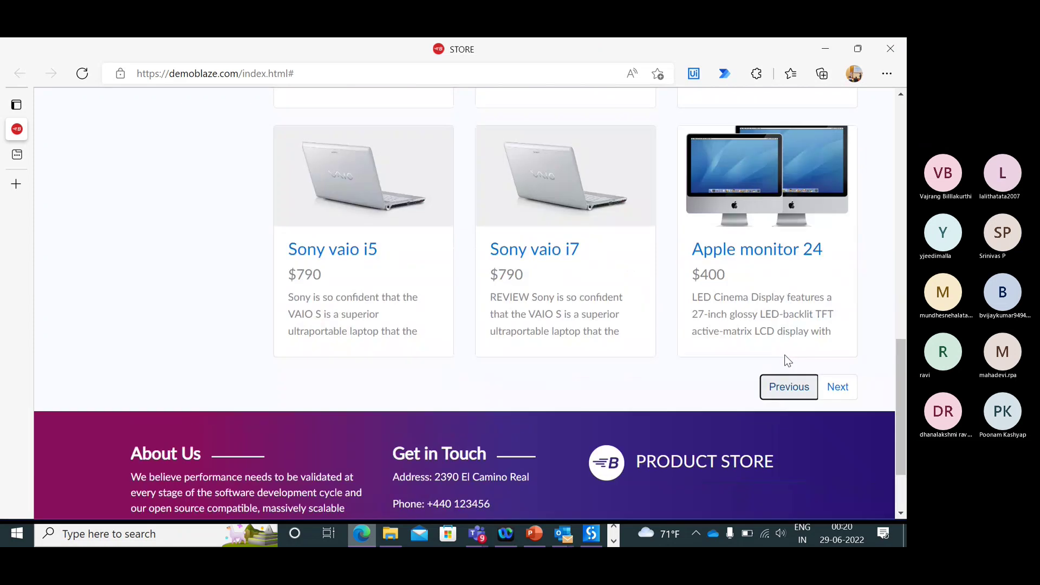
{"action": "scroll", "coordinate": [224, 246], "scroll_direction": "up", "scroll_amount": 10}
{"action": "scroll", "coordinate": [170, 381], "scroll_direction": "down", "scroll_amount": 1}
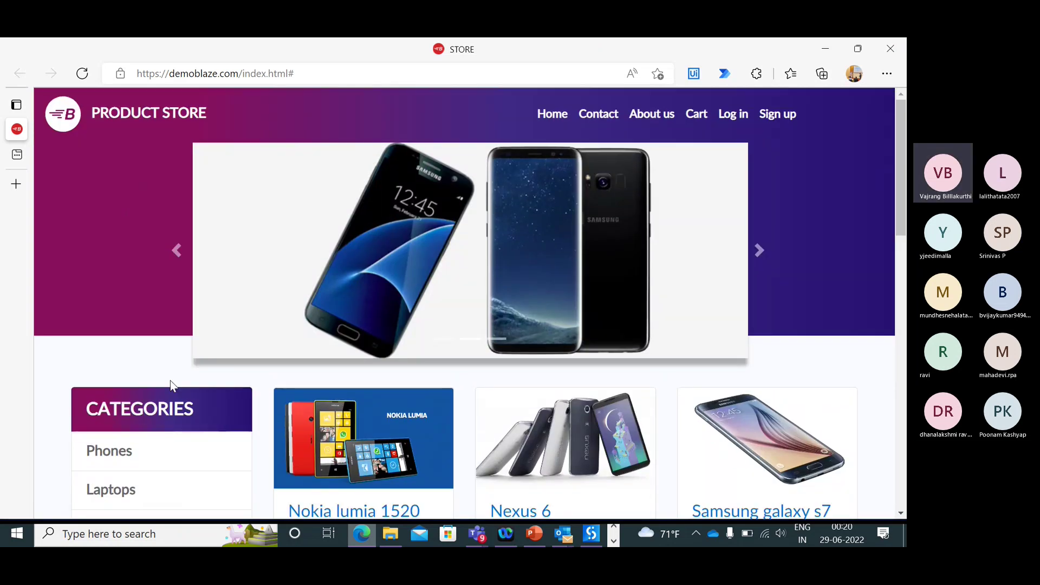
- Reload the demoblaze store, page from the first product list to the next one, and examine both lists
{"action": "key", "text": "F5"}
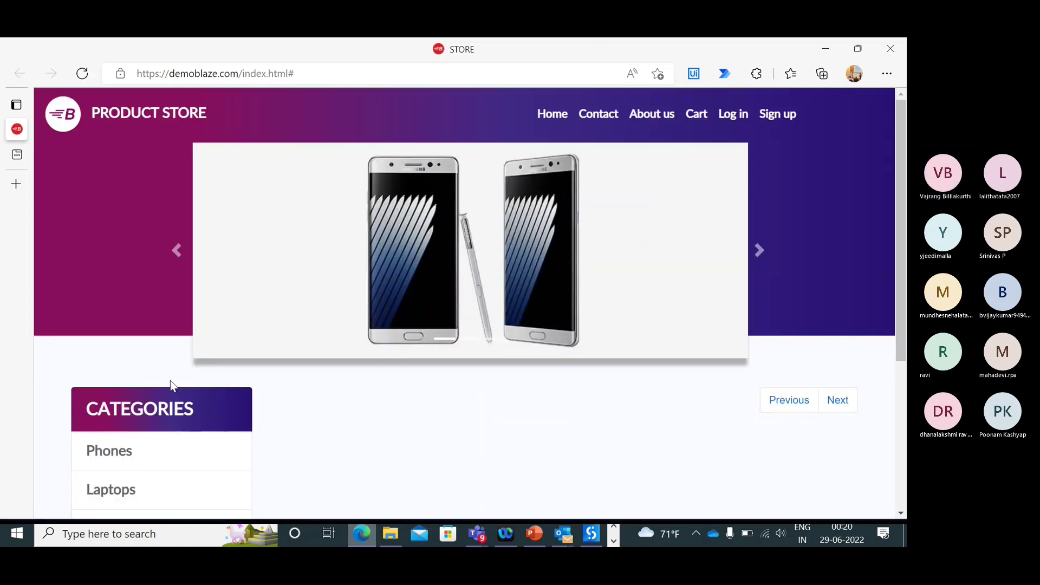
{"action": "scroll", "coordinate": [171, 381], "scroll_direction": "down", "scroll_amount": 8}
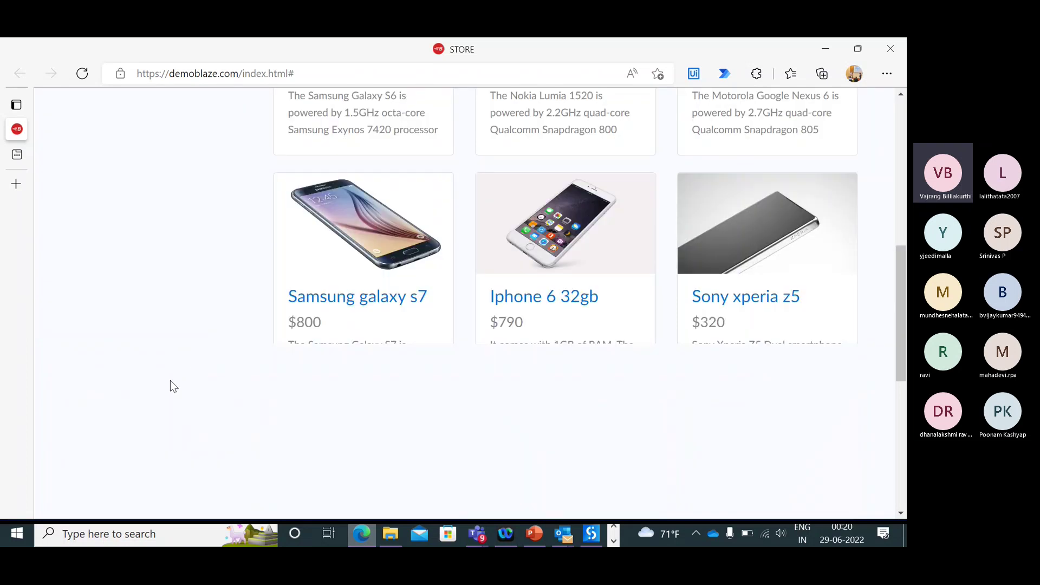
{"action": "scroll", "coordinate": [170, 385], "scroll_direction": "up", "scroll_amount": 3}
{"action": "scroll", "coordinate": [98, 214], "scroll_direction": "up", "scroll_amount": 5}
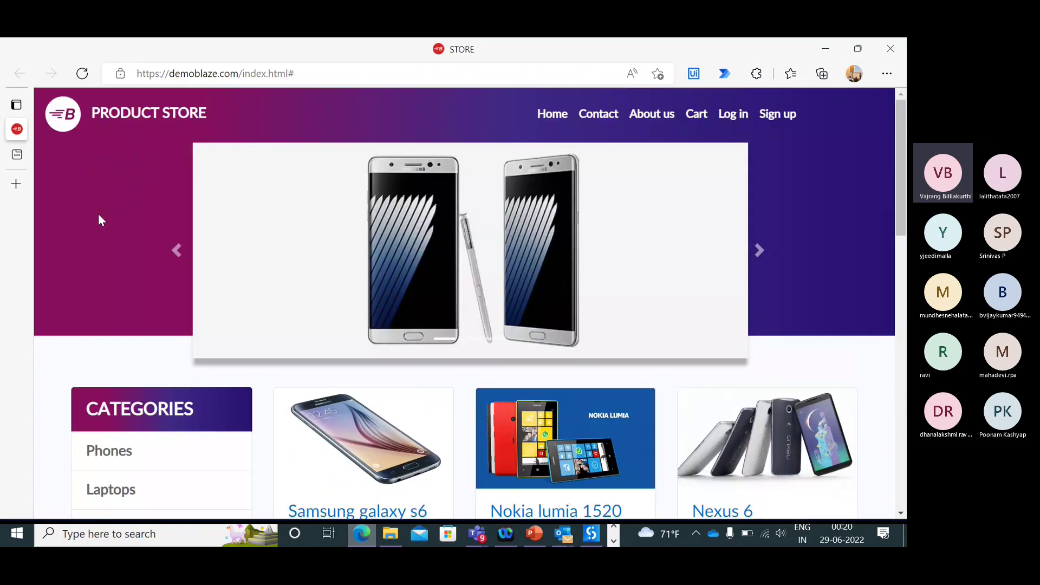
{"action": "scroll", "coordinate": [99, 214], "scroll_direction": "down", "scroll_amount": 8}
{"action": "scroll", "coordinate": [505, 319], "scroll_direction": "down", "scroll_amount": 7}
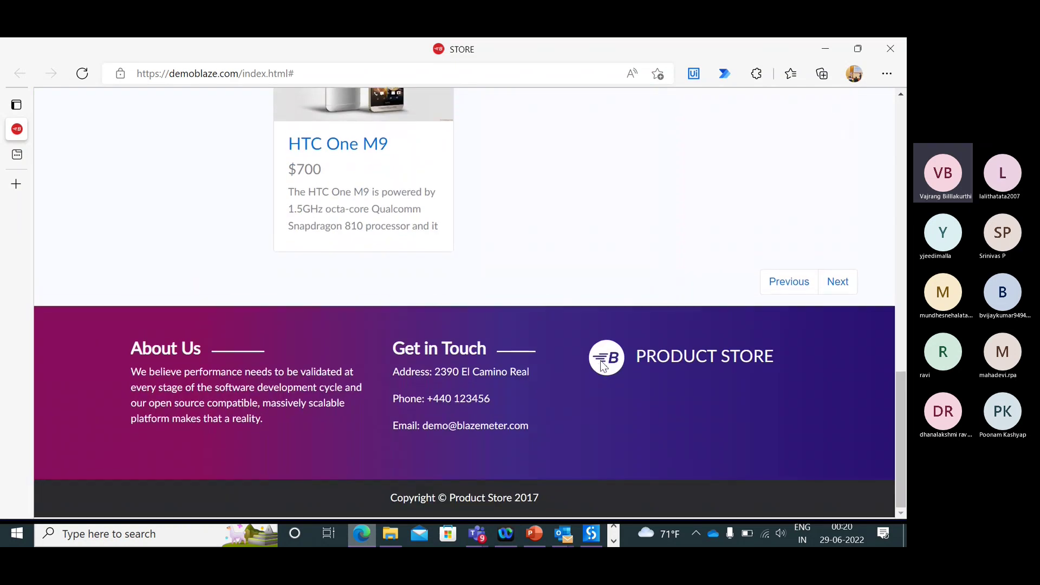
{"action": "left_click", "coordinate": [838, 283]}
{"action": "scroll", "coordinate": [824, 297], "scroll_direction": "up", "scroll_amount": 6}
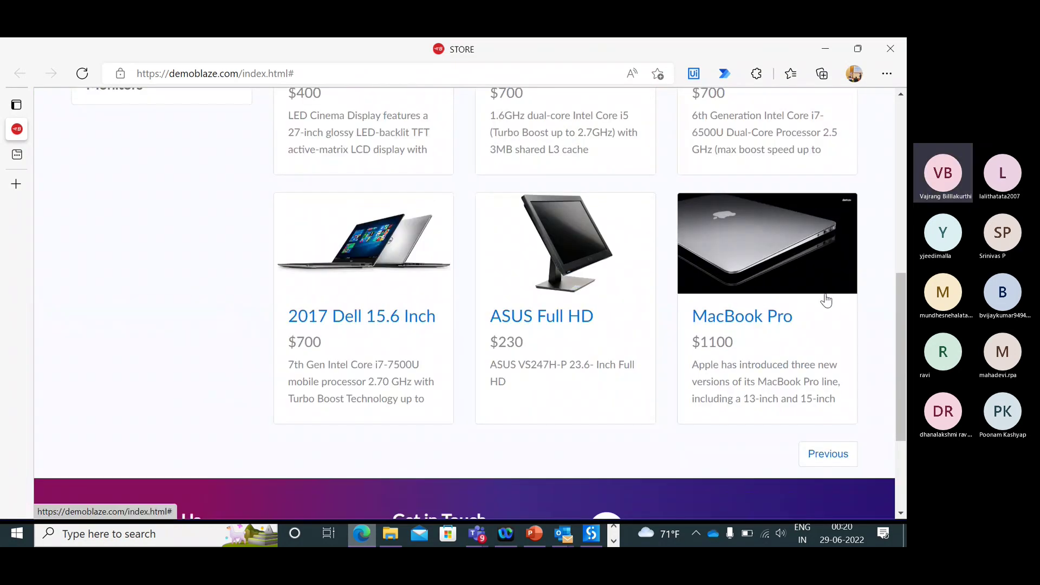
{"action": "scroll", "coordinate": [734, 291], "scroll_direction": "down", "scroll_amount": 6}
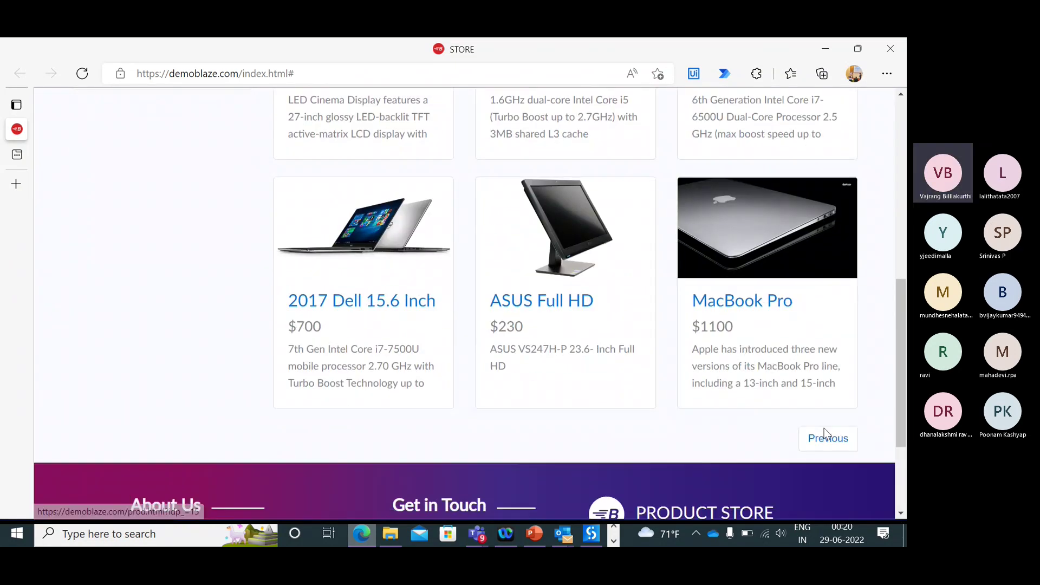
{"action": "scroll", "coordinate": [514, 270], "scroll_direction": "up", "scroll_amount": 6}
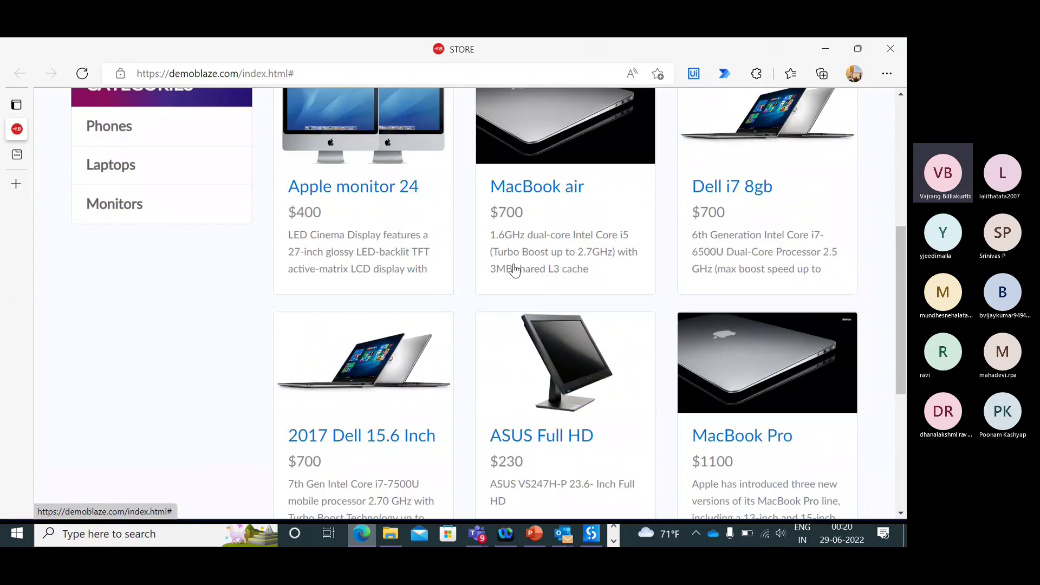
- Show the Laptops category and the Monitors category on demoblaze and examine the products in each
{"action": "left_click", "coordinate": [117, 405]}
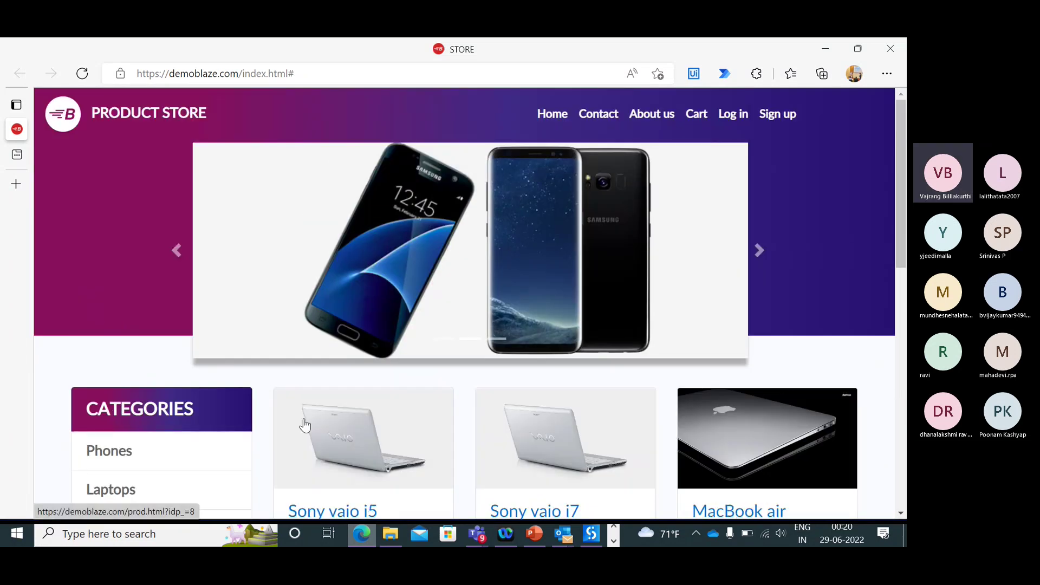
{"action": "scroll", "coordinate": [304, 424], "scroll_direction": "down", "scroll_amount": 8}
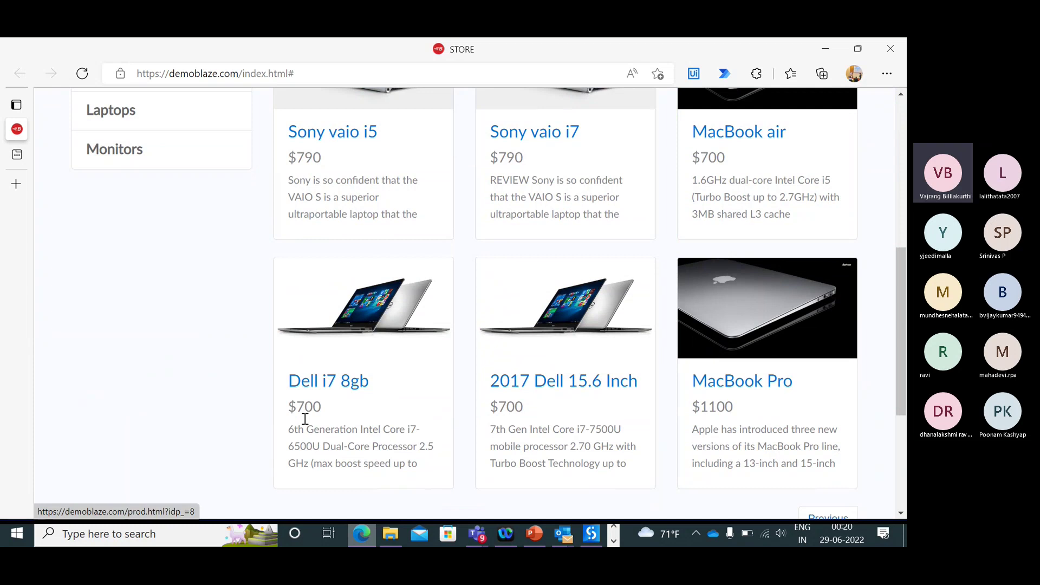
{"action": "scroll", "coordinate": [325, 325], "scroll_direction": "up", "scroll_amount": 5}
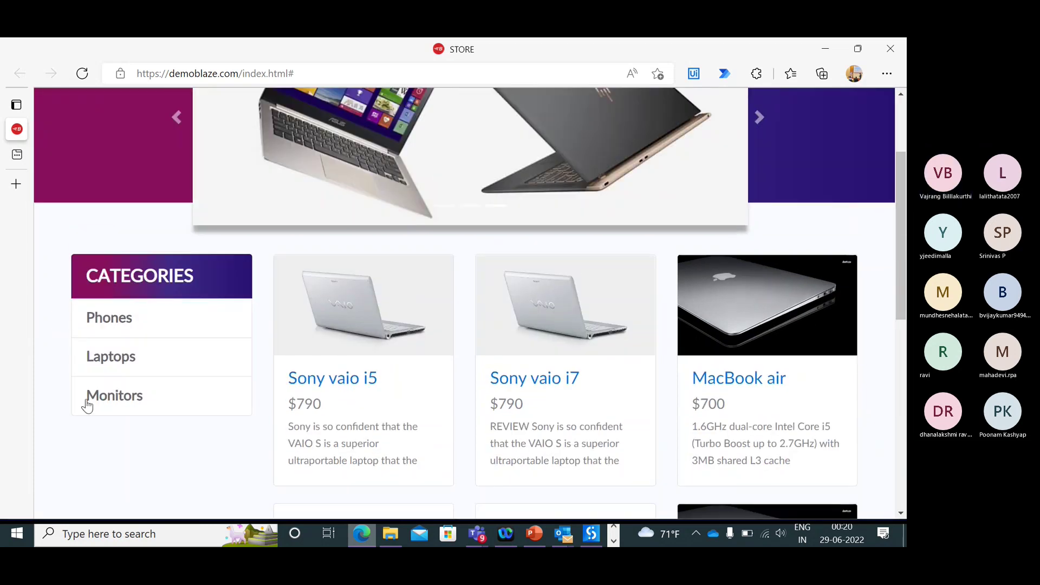
{"action": "left_click", "coordinate": [89, 401]}
{"action": "scroll", "coordinate": [439, 410], "scroll_direction": "down", "scroll_amount": 5}
{"action": "scroll", "coordinate": [439, 410], "scroll_direction": "down", "scroll_amount": 2}
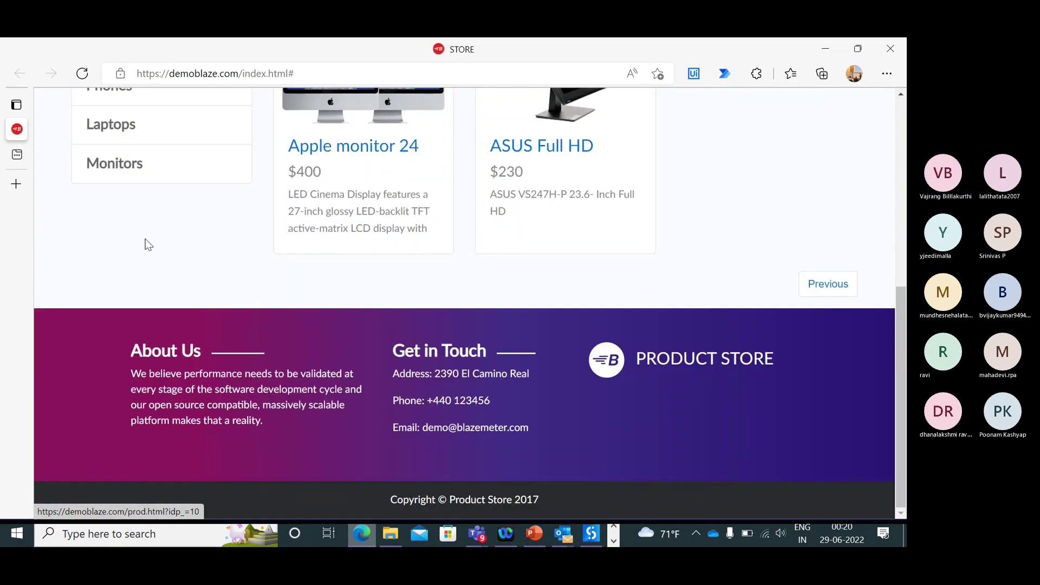
- Return to the Laptops category, page to the next products, and check whether the listing keeps to that category
{"action": "left_click", "coordinate": [110, 129]}
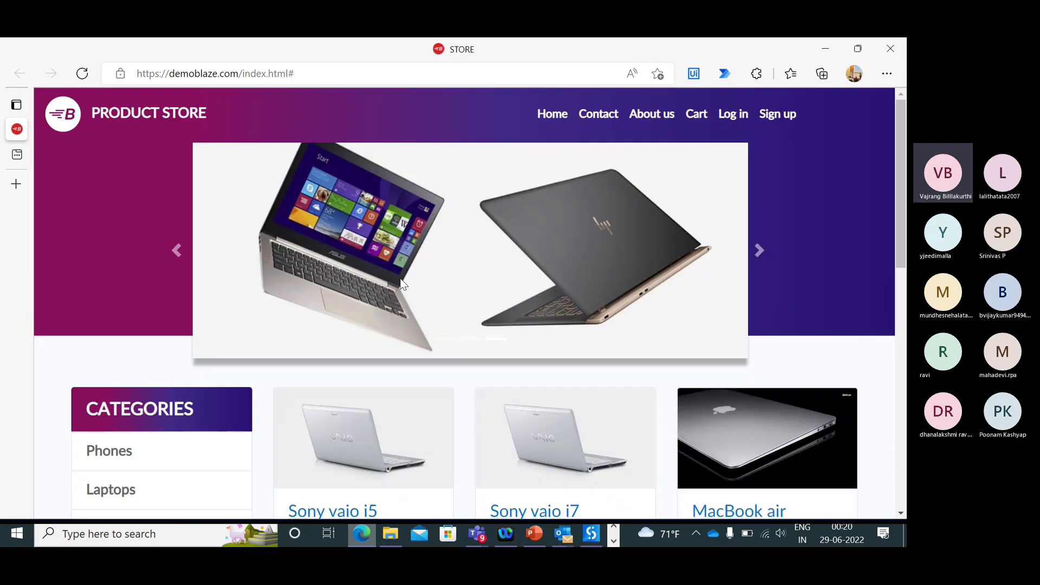
{"action": "scroll", "coordinate": [517, 348], "scroll_direction": "down", "scroll_amount": 2}
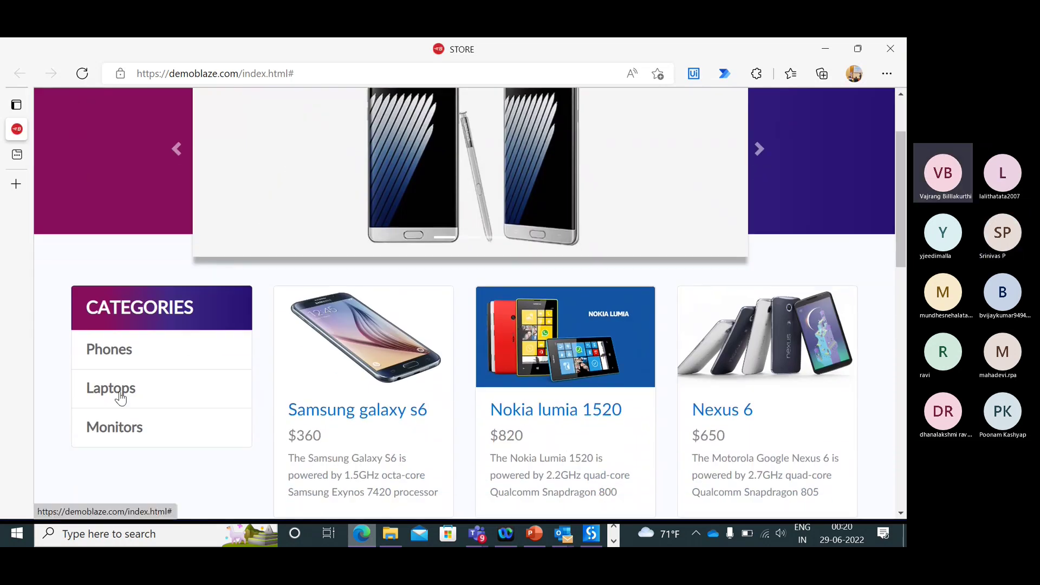
{"action": "left_click", "coordinate": [119, 392]}
{"action": "scroll", "coordinate": [425, 430], "scroll_direction": "down", "scroll_amount": 6}
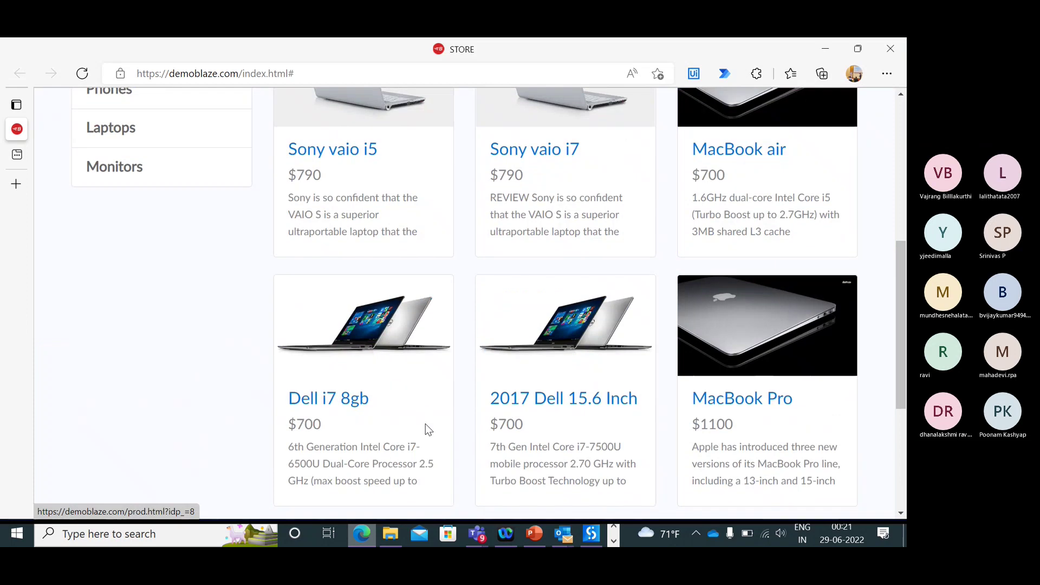
{"action": "scroll", "coordinate": [426, 431], "scroll_direction": "down", "scroll_amount": 5}
{"action": "left_click", "coordinate": [837, 284]}
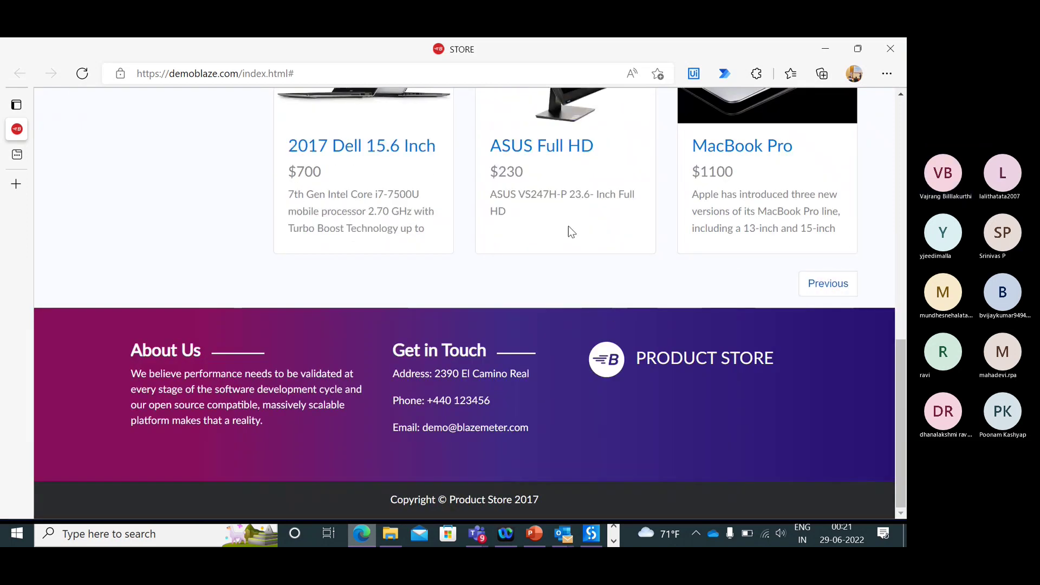
{"action": "scroll", "coordinate": [569, 230], "scroll_direction": "up", "scroll_amount": 5}
{"action": "scroll", "coordinate": [569, 232], "scroll_direction": "up", "scroll_amount": 3}
{"action": "scroll", "coordinate": [569, 232], "scroll_direction": "down", "scroll_amount": 7}
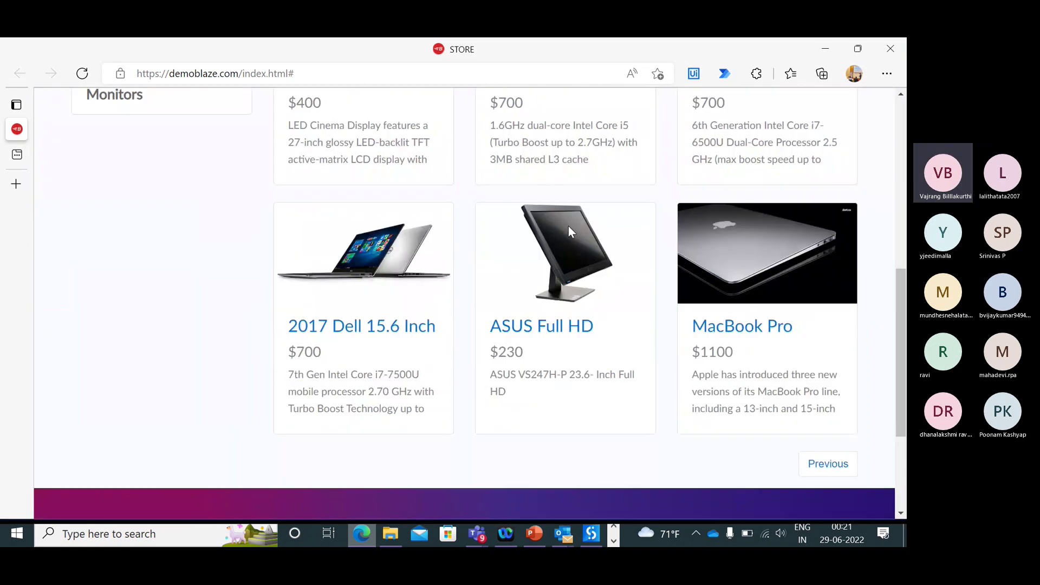
- Switch to File Explorer and delete the Data workbook from the demoblaze folder, closing the Excel window that keeps it in use
{"action": "key", "text": "alt+Tab"}
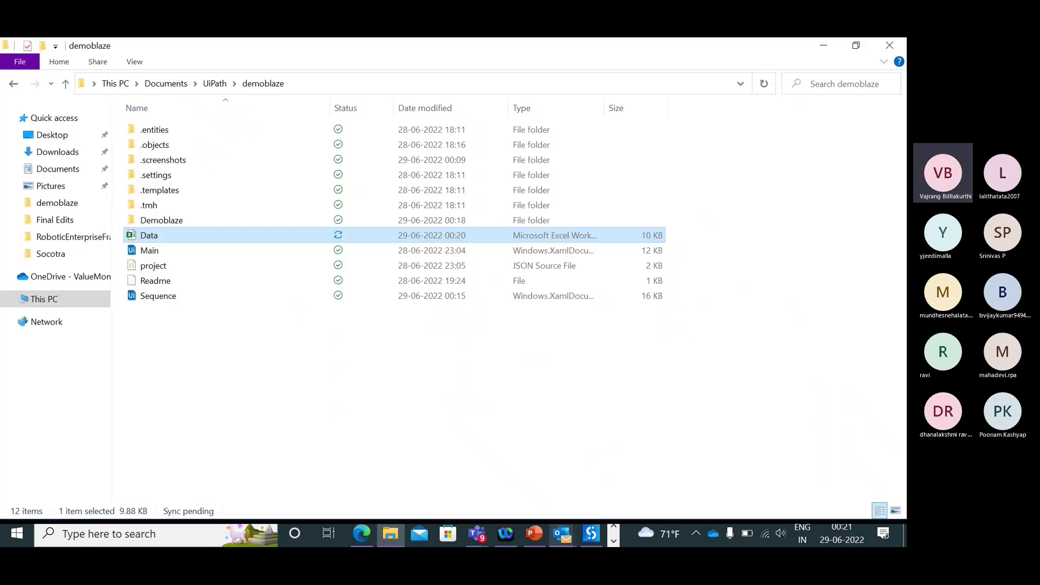
{"action": "left_click", "coordinate": [166, 239]}
{"action": "left_click", "coordinate": [209, 235]}
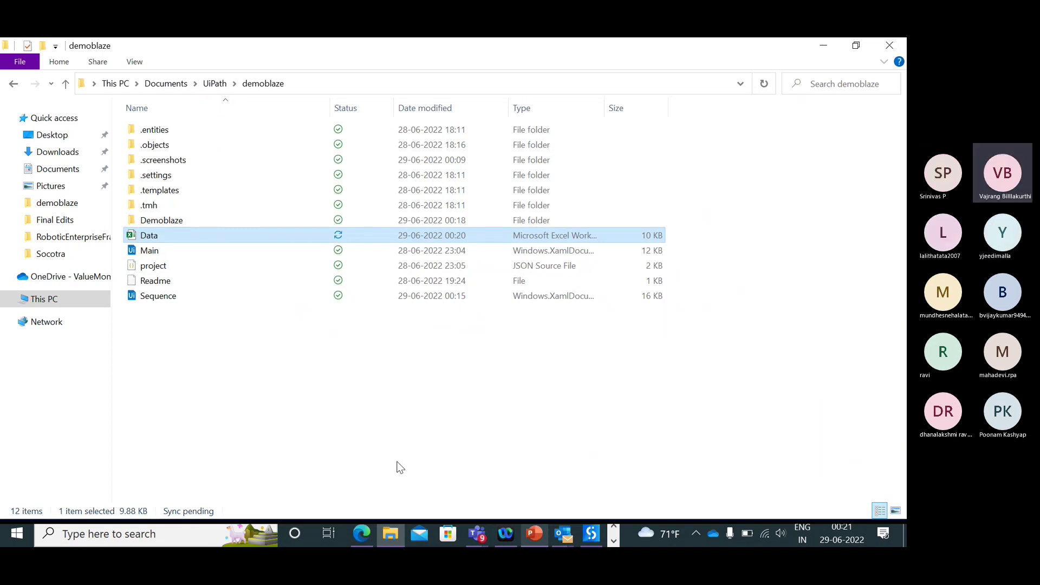
{"action": "left_click", "coordinate": [144, 239]}
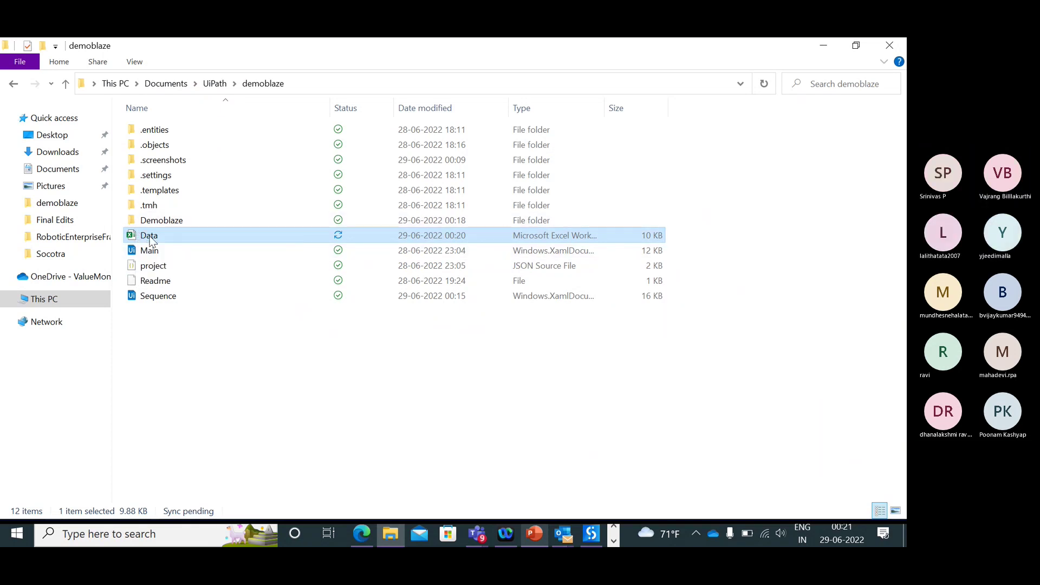
{"action": "left_click", "coordinate": [200, 238]}
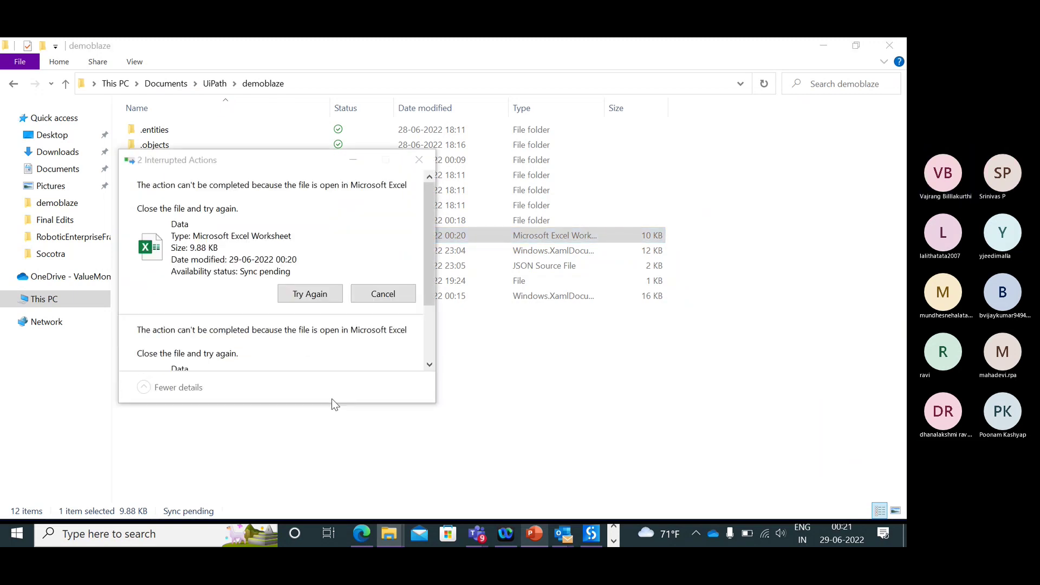
{"action": "scroll", "coordinate": [515, 534], "scroll_direction": "down", "scroll_amount": 1}
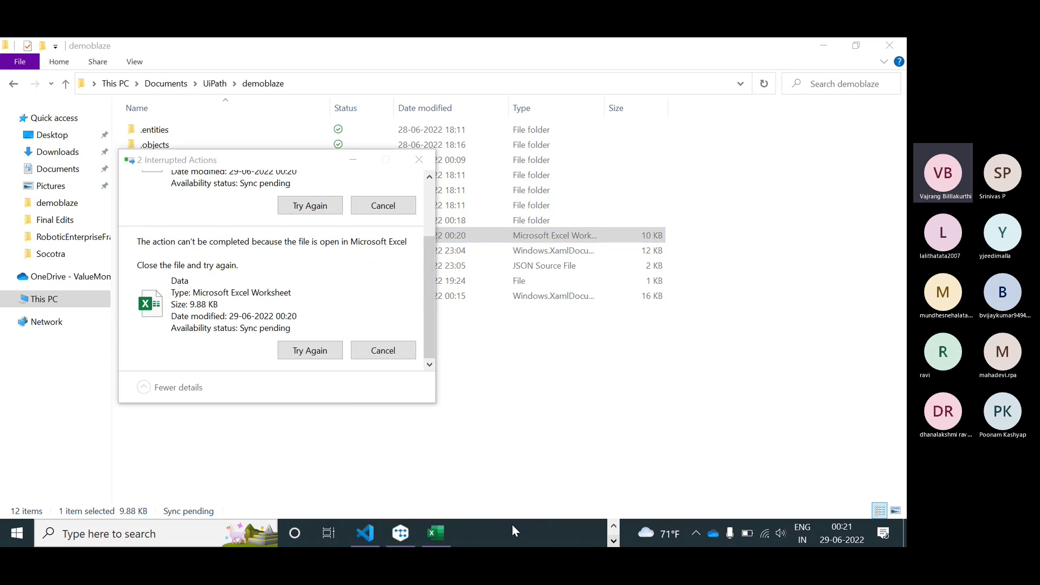
{"action": "left_click", "coordinate": [436, 534]}
{"action": "left_click", "coordinate": [891, 49]}
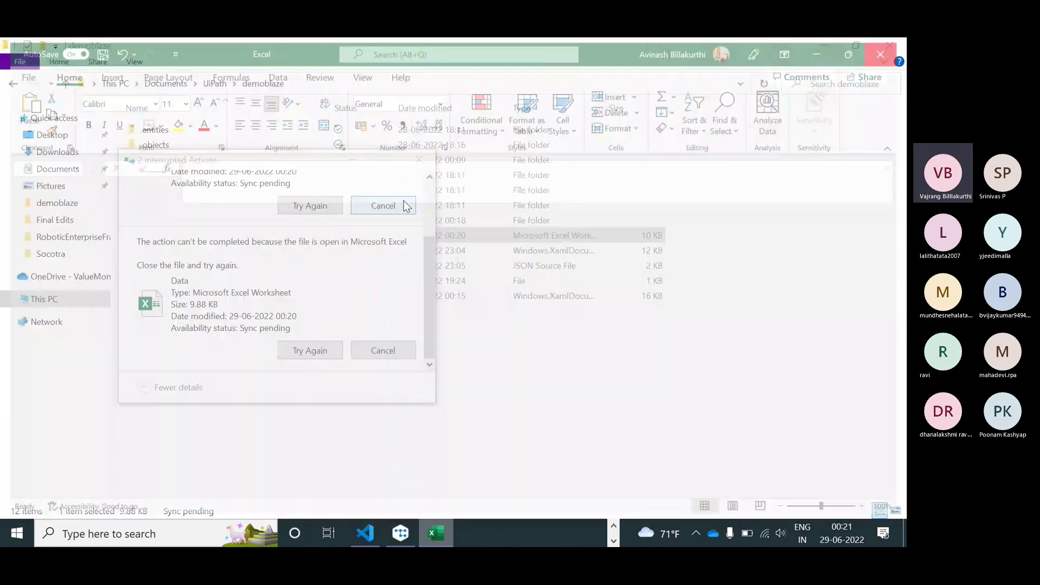
{"action": "left_click", "coordinate": [310, 349]}
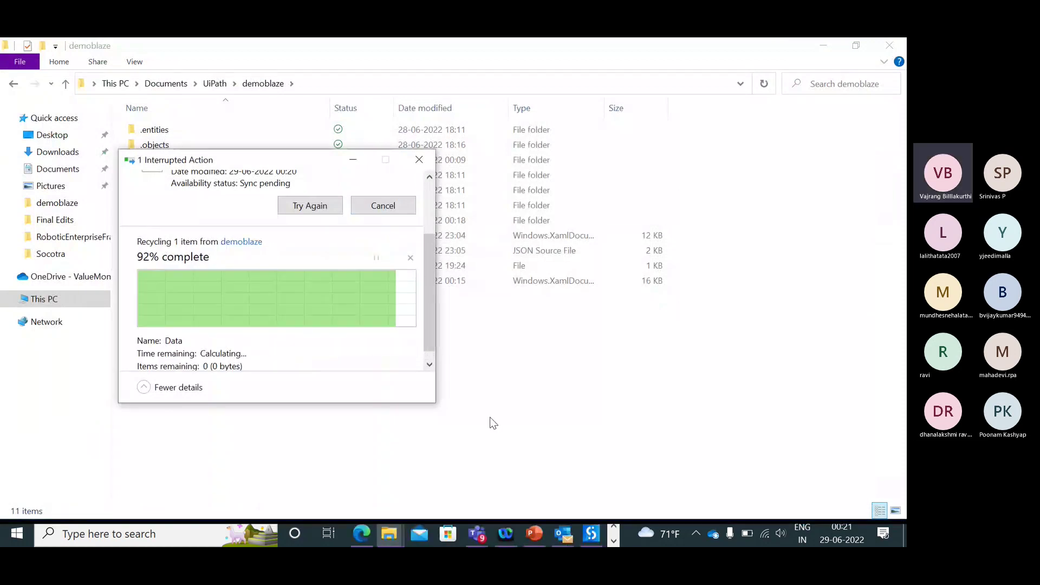
{"action": "left_click", "coordinate": [398, 301]}
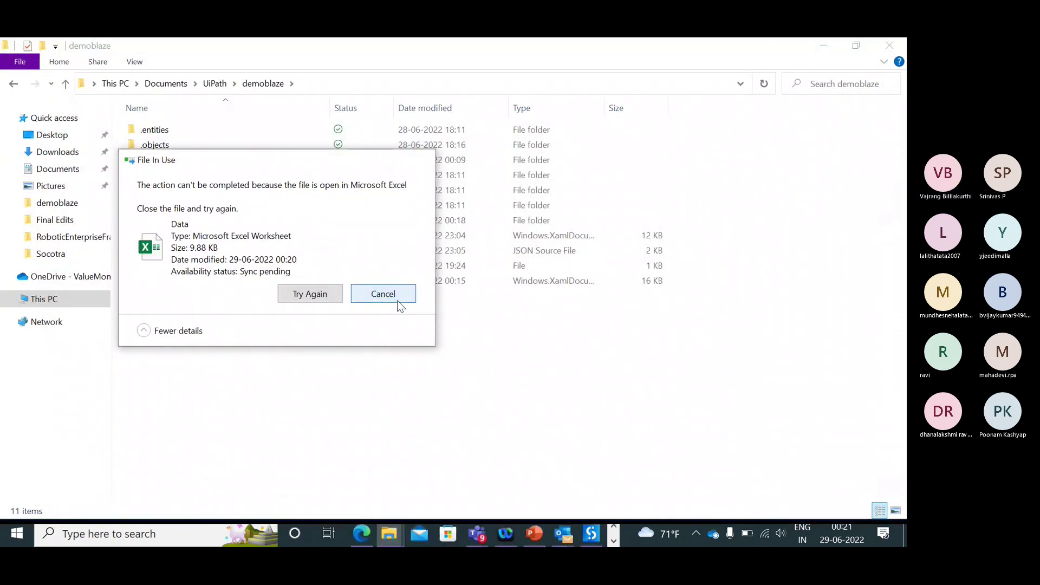
- Switch to UiPath Studio and run the whole demoblaze project
{"action": "left_click", "coordinate": [598, 532]}
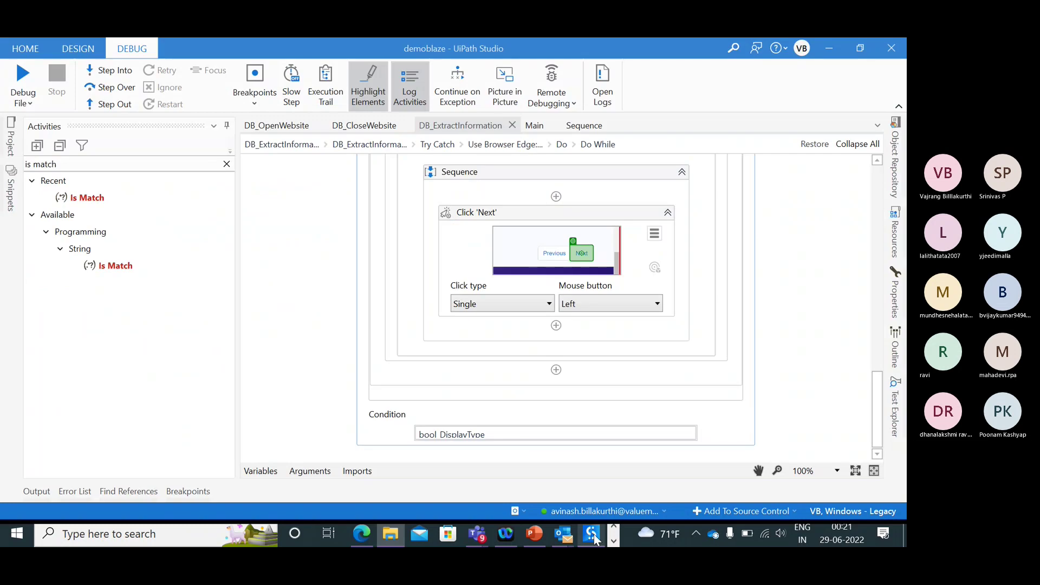
{"action": "left_click", "coordinate": [24, 98]}
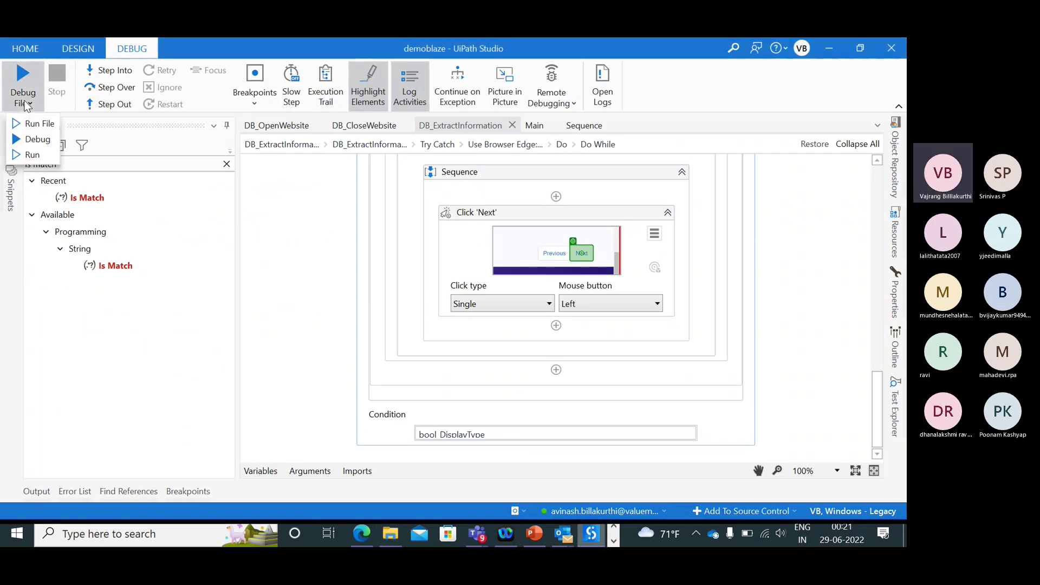
{"action": "left_click", "coordinate": [32, 153]}
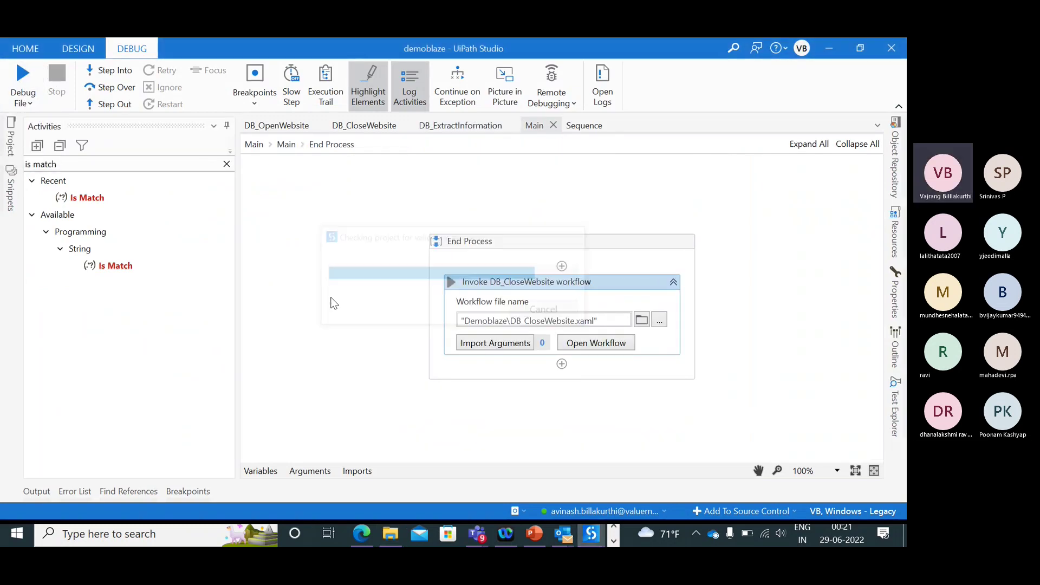
- Watch the run in the browser and check that it pages through the products of the Phones, Laptops and Monitors categories
{"action": "key", "text": "alt+Tab"}
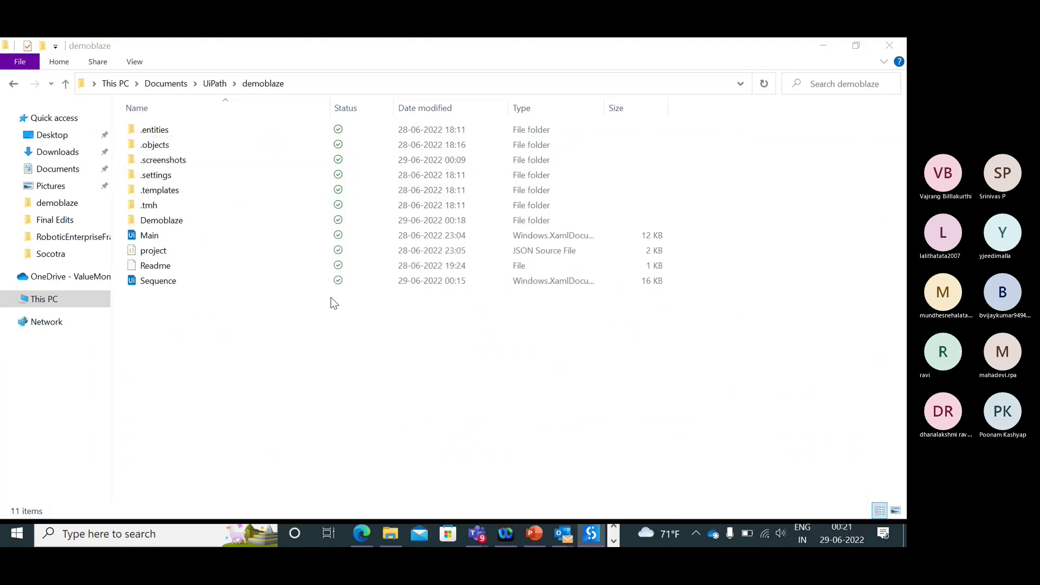
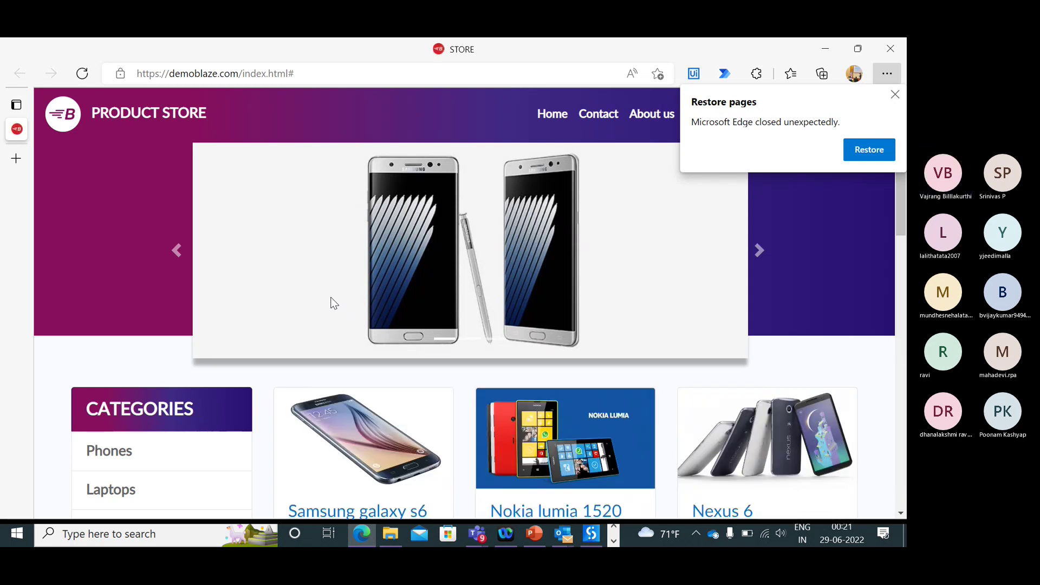
{"action": "scroll", "coordinate": [331, 297], "scroll_direction": "down", "scroll_amount": 10}
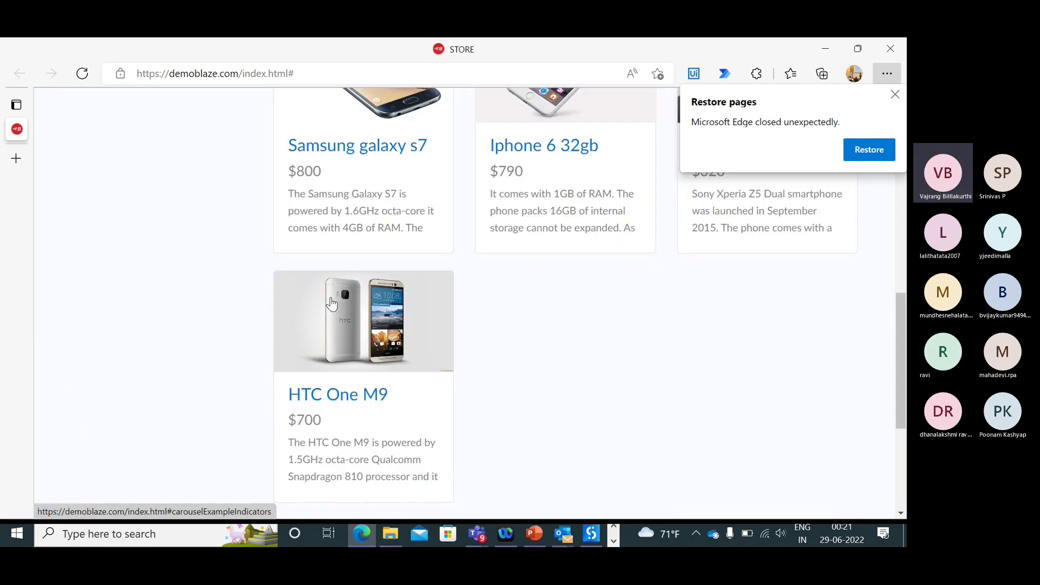
{"action": "scroll", "coordinate": [331, 303], "scroll_direction": "down", "scroll_amount": 4}
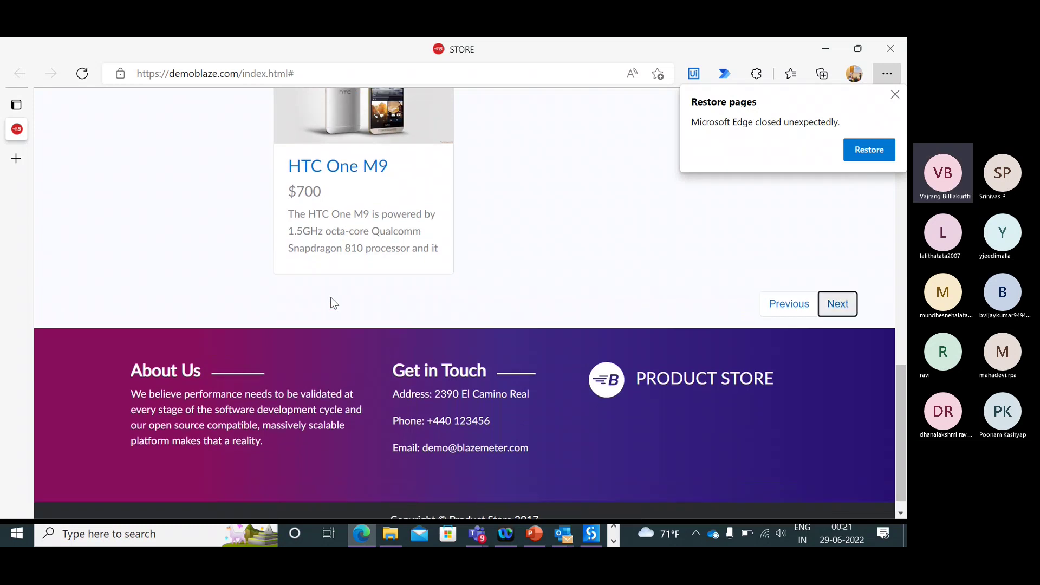
{"action": "scroll", "coordinate": [333, 302], "scroll_direction": "down", "scroll_amount": 3}
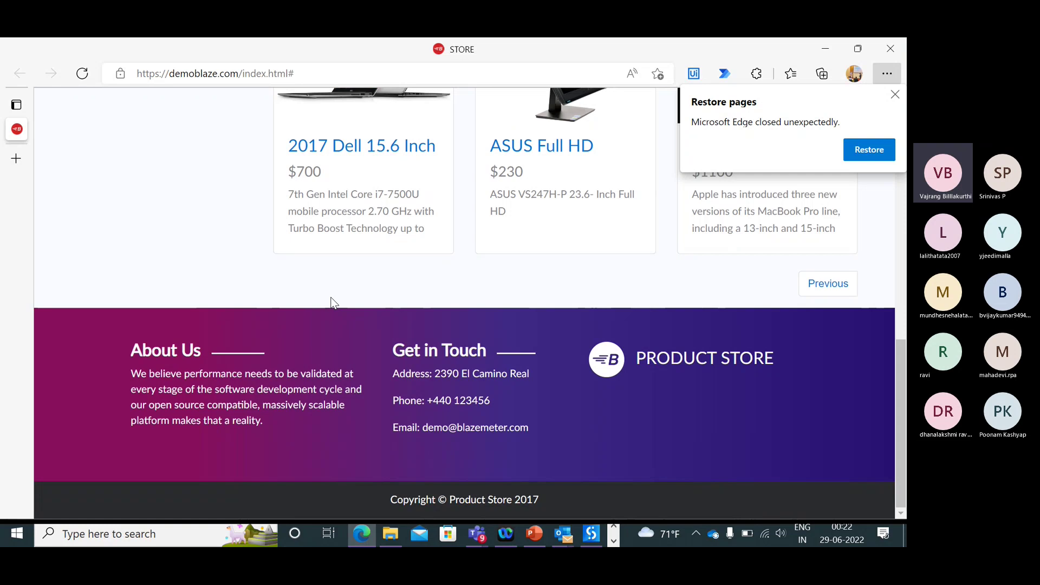
{"action": "key", "text": "F5"}
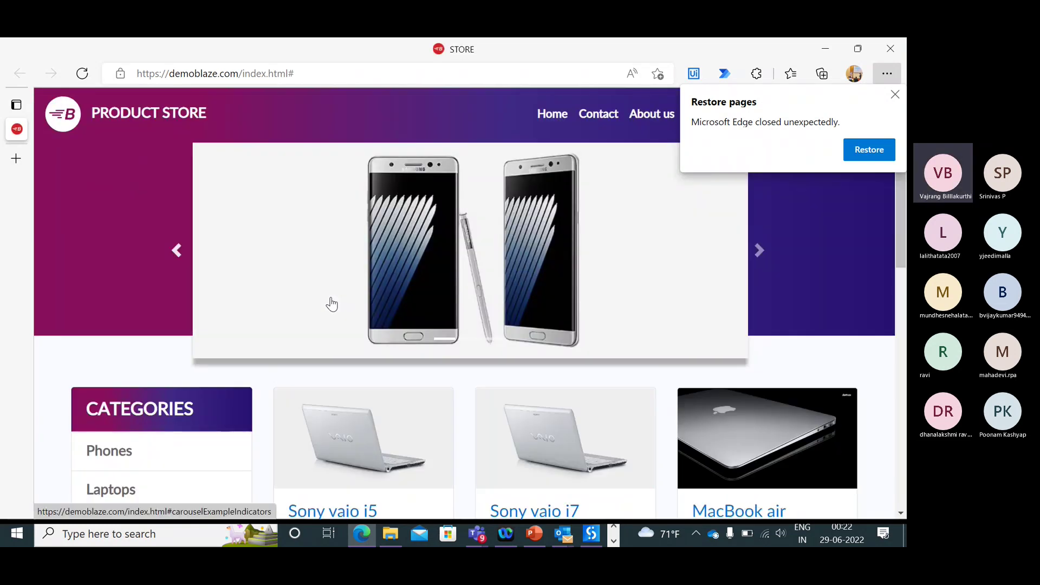
{"action": "scroll", "coordinate": [332, 304], "scroll_direction": "down", "scroll_amount": 10}
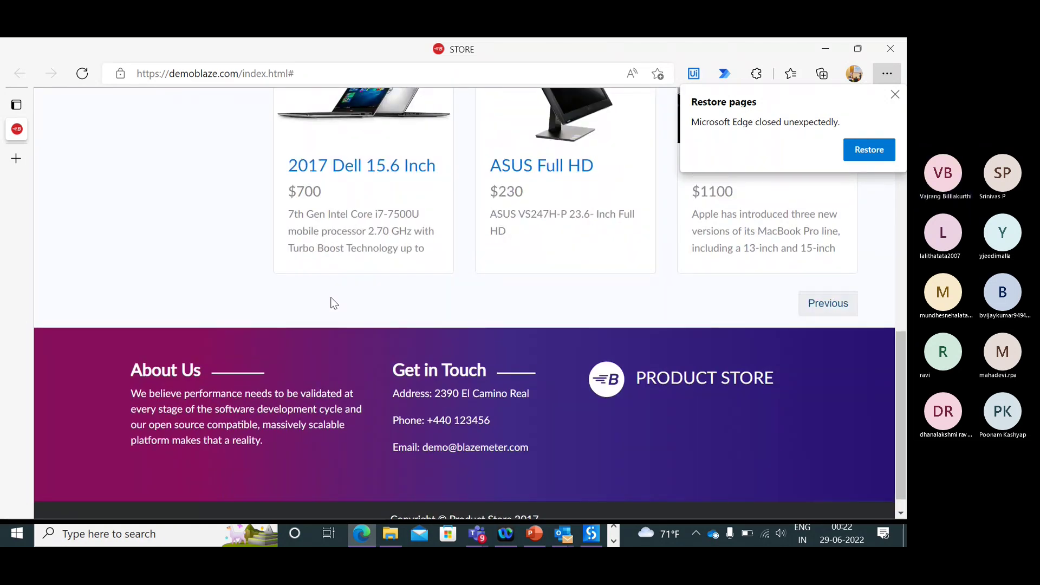
{"action": "scroll", "coordinate": [333, 303], "scroll_direction": "down", "scroll_amount": 1}
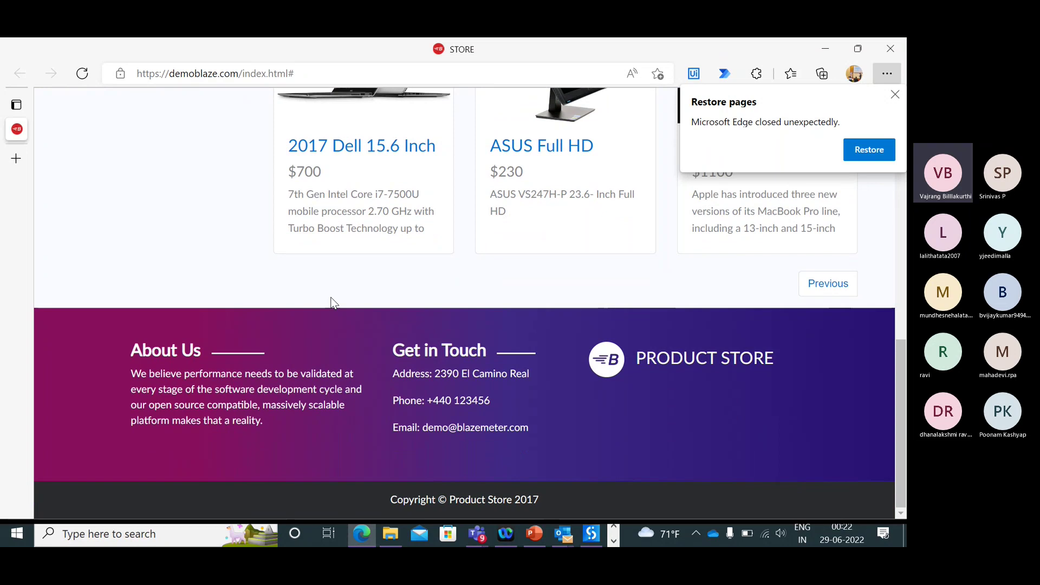
{"action": "key", "text": "F5"}
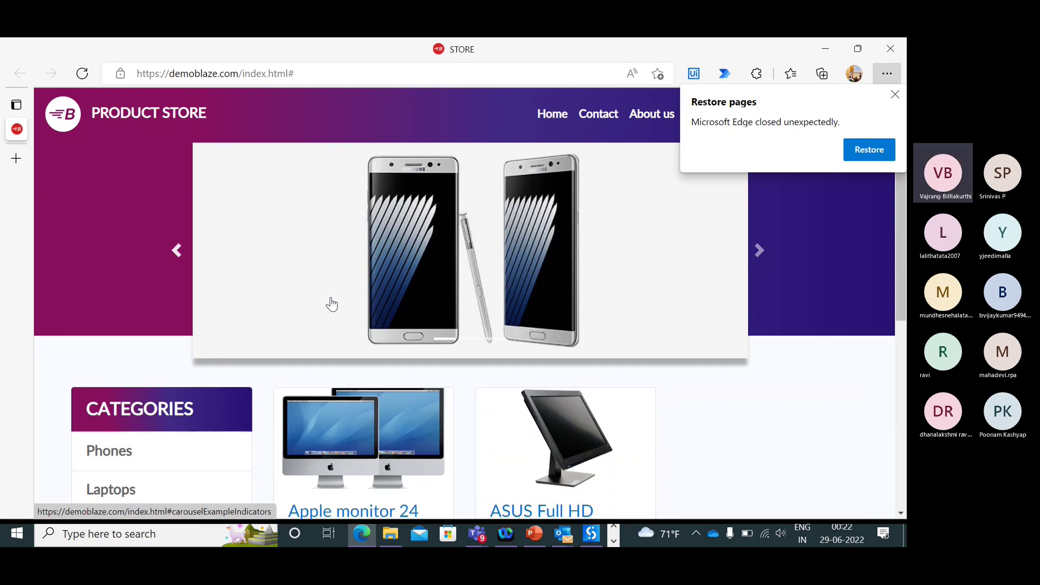
{"action": "scroll", "coordinate": [331, 303], "scroll_direction": "down", "scroll_amount": 6}
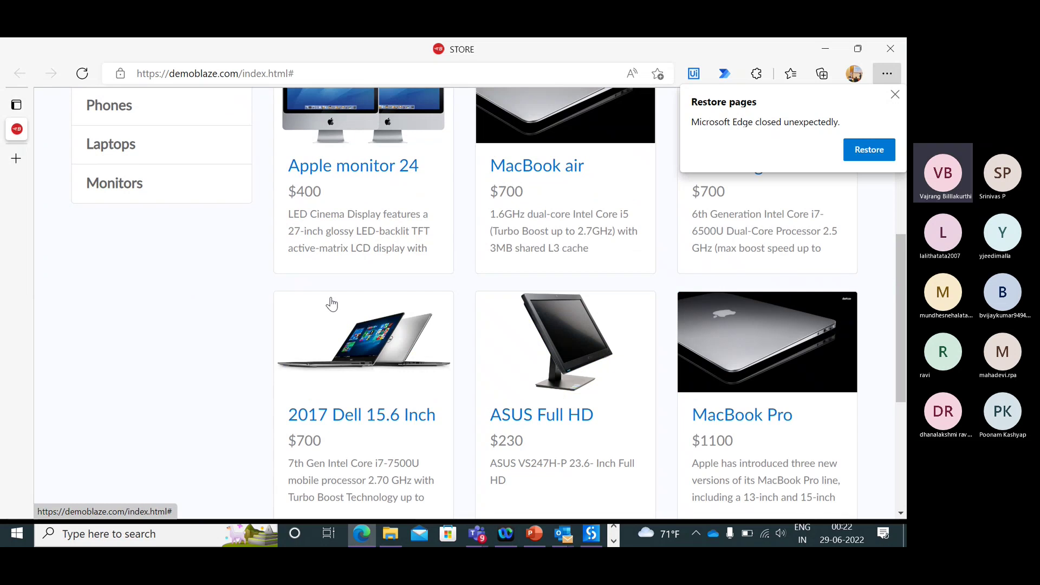
{"action": "scroll", "coordinate": [332, 303], "scroll_direction": "down", "scroll_amount": 5}
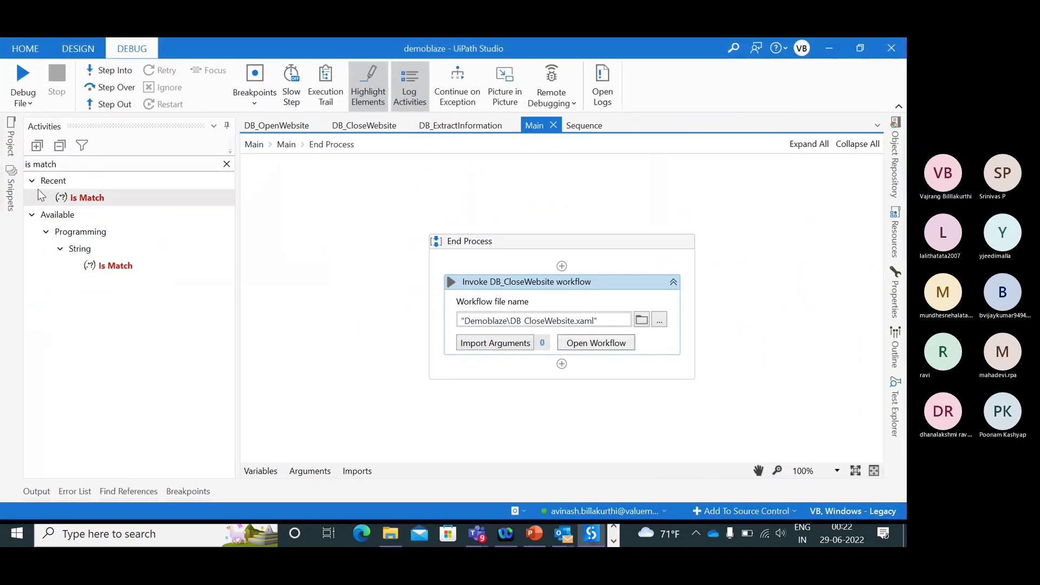
- Open the newly written Data workbook from the demoblaze folder and examine its Phones, Laptops and Monitors sheets
{"action": "left_click", "coordinate": [16, 151]}
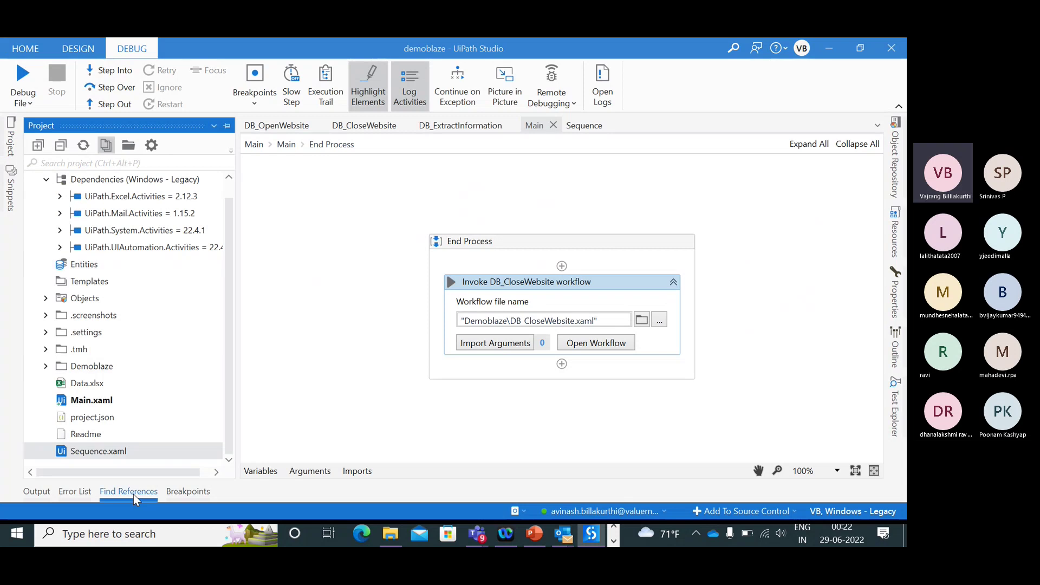
{"action": "left_click", "coordinate": [390, 534]}
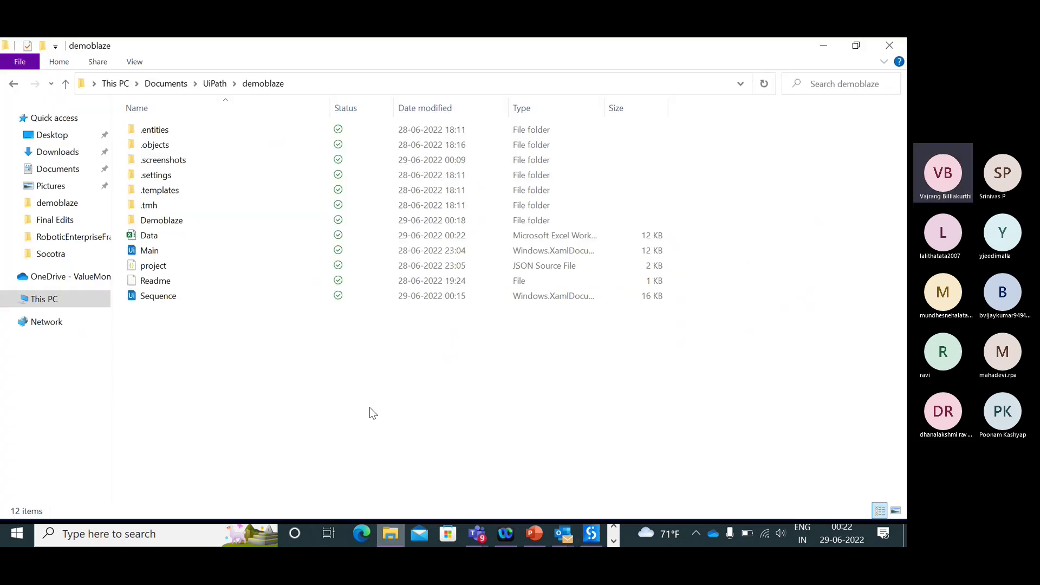
{"action": "double_click", "coordinate": [147, 237]}
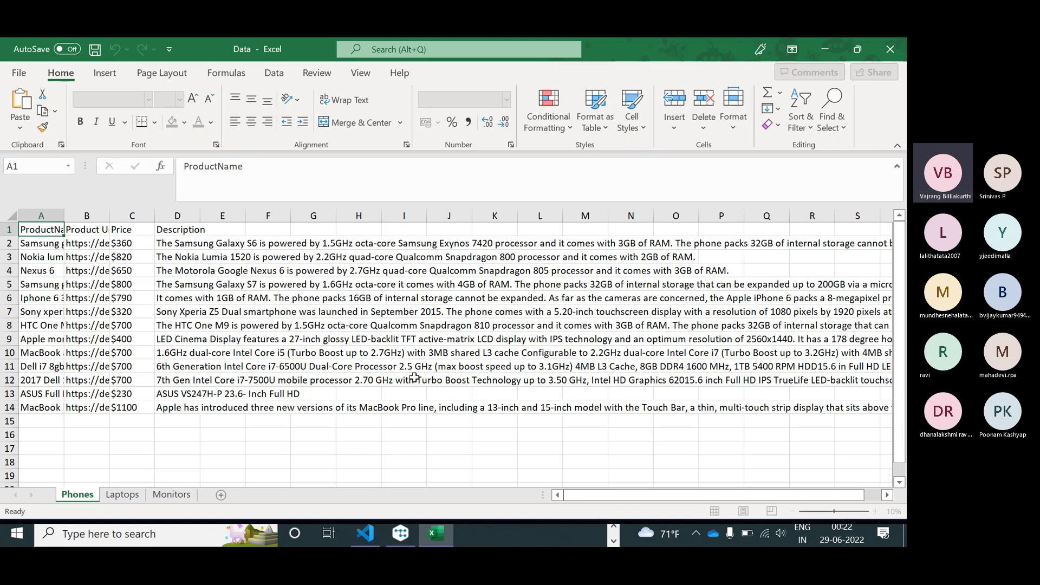
{"action": "left_click", "coordinate": [122, 494]}
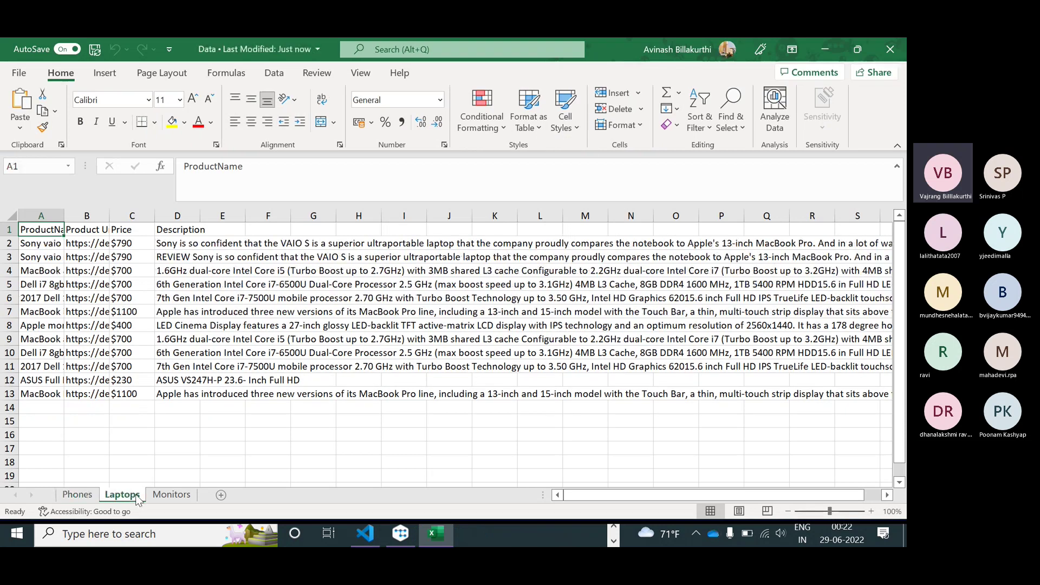
{"action": "left_click", "coordinate": [172, 495]}
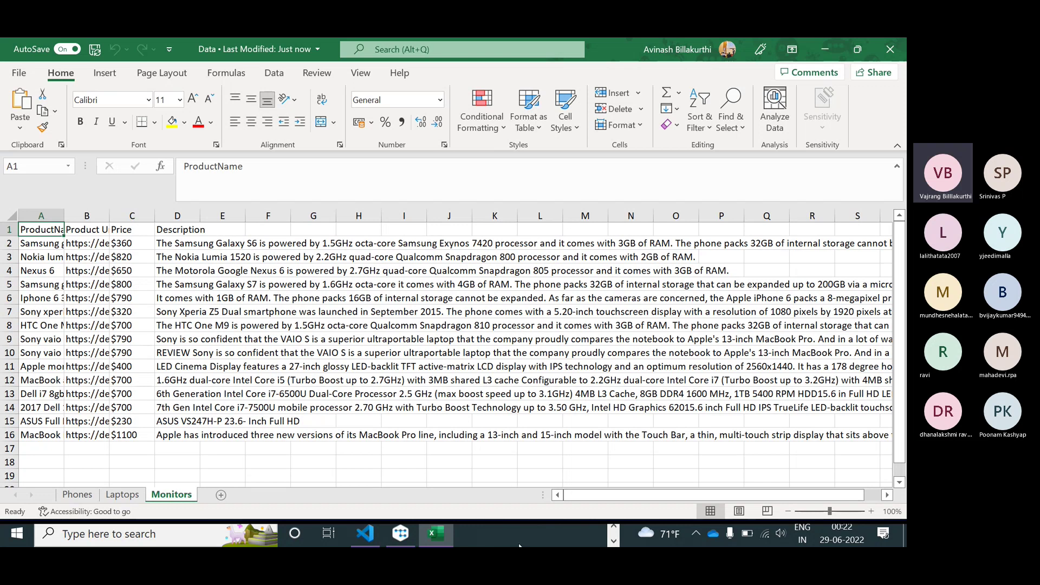
{"action": "left_click", "coordinate": [614, 537]}
{"action": "left_click", "coordinate": [613, 525]}
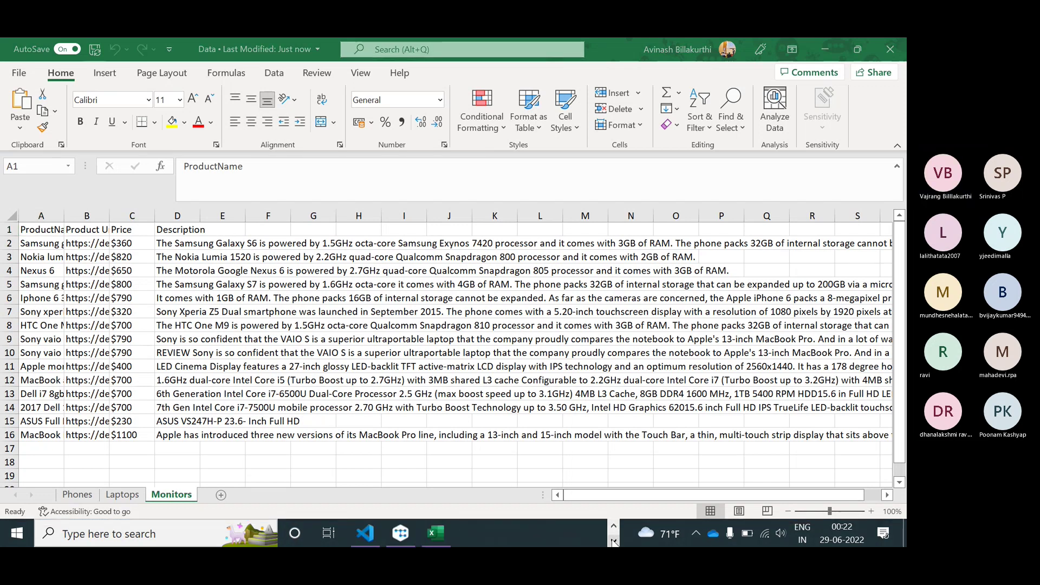
{"action": "left_click", "coordinate": [614, 540]}
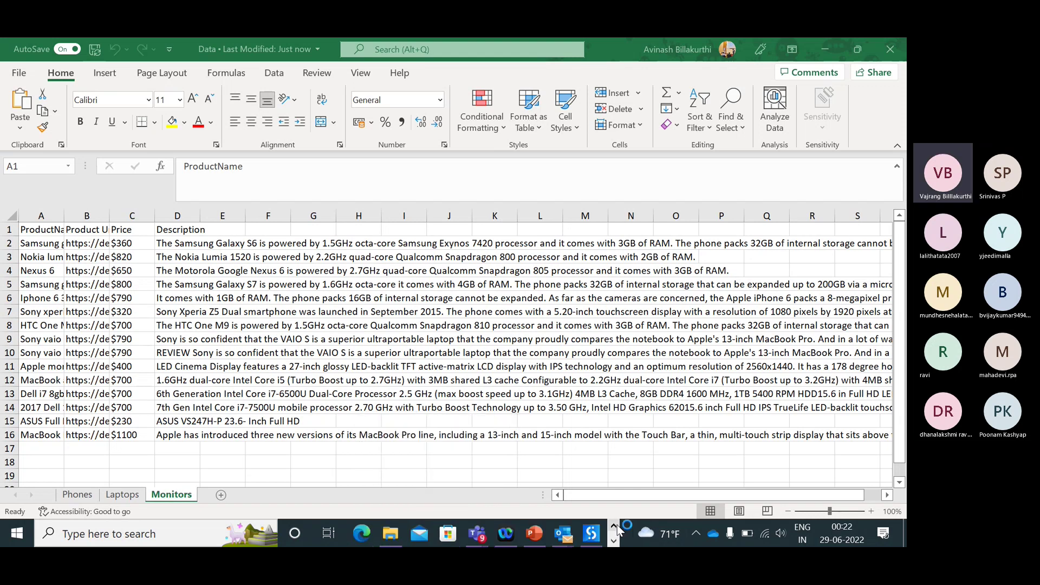
{"action": "left_click", "coordinate": [363, 535]}
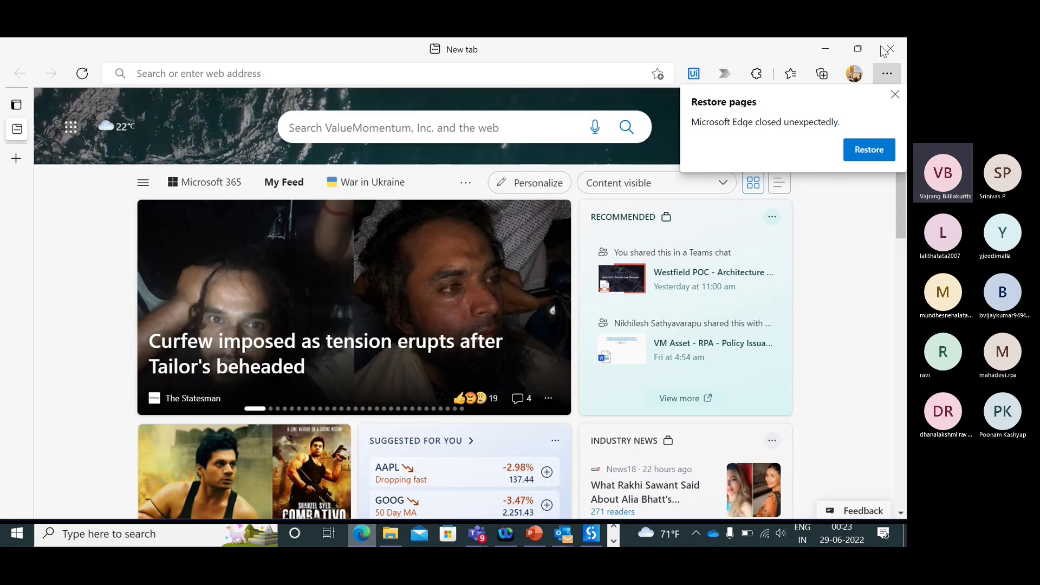
{"action": "left_click", "coordinate": [827, 51]}
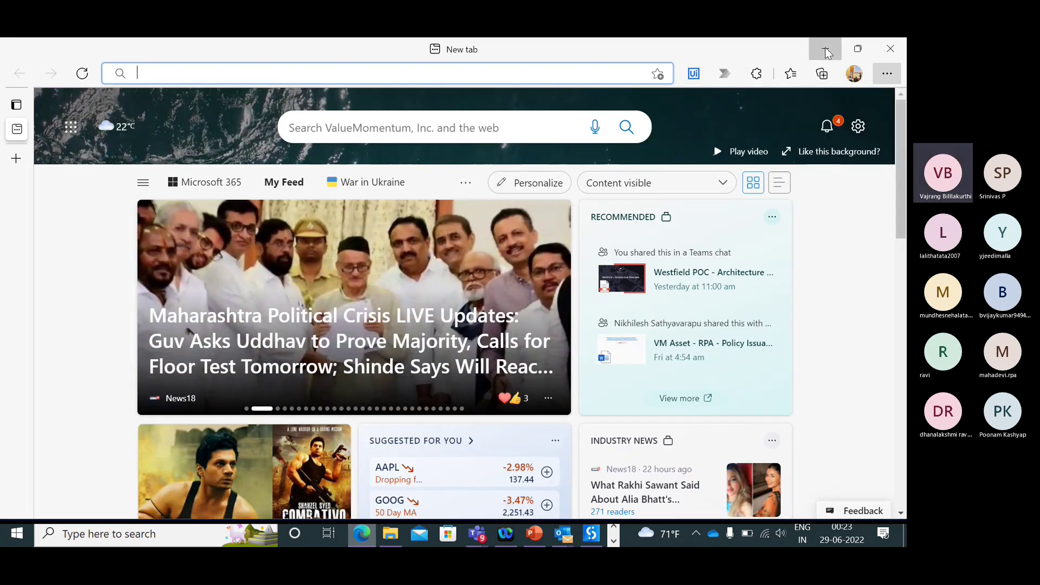
{"action": "left_click", "coordinate": [827, 51]}
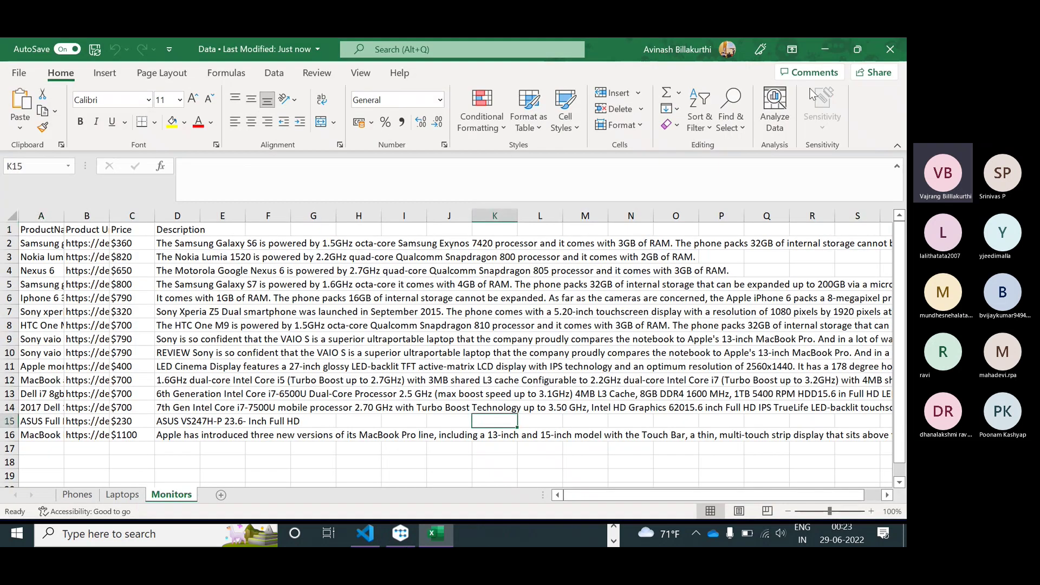
- Close the Data workbook, switch to UiPath Studio, and debug the whole demoblaze project with slow step turned on
{"action": "left_click", "coordinate": [889, 50]}
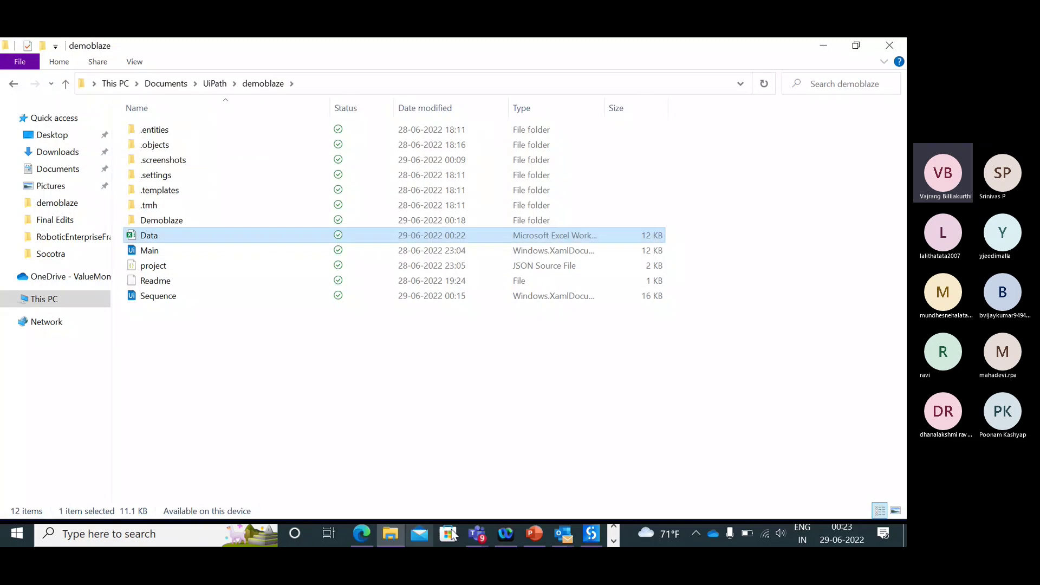
{"action": "left_click", "coordinate": [591, 533]}
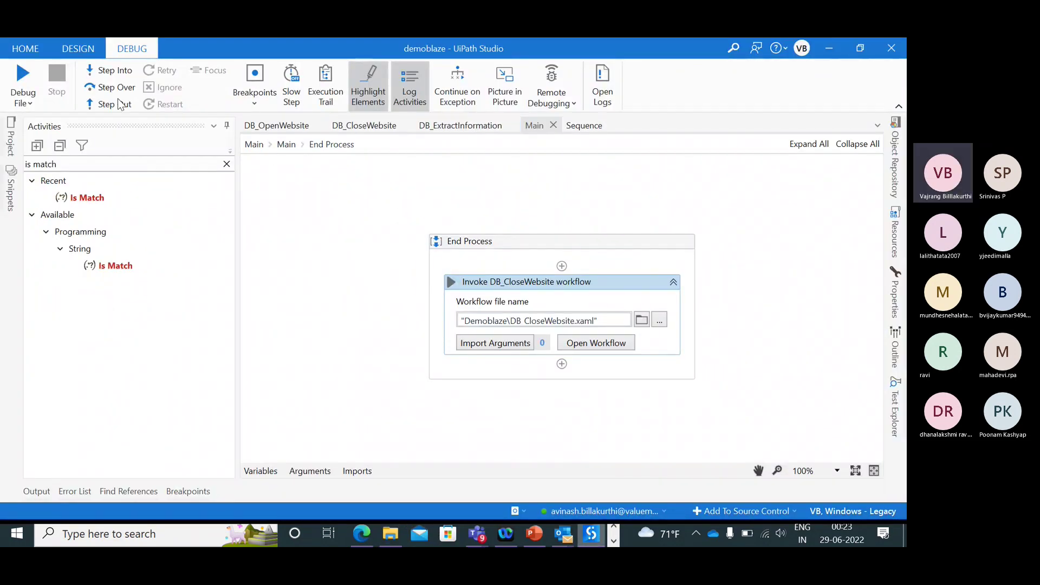
{"action": "left_click", "coordinate": [22, 101]}
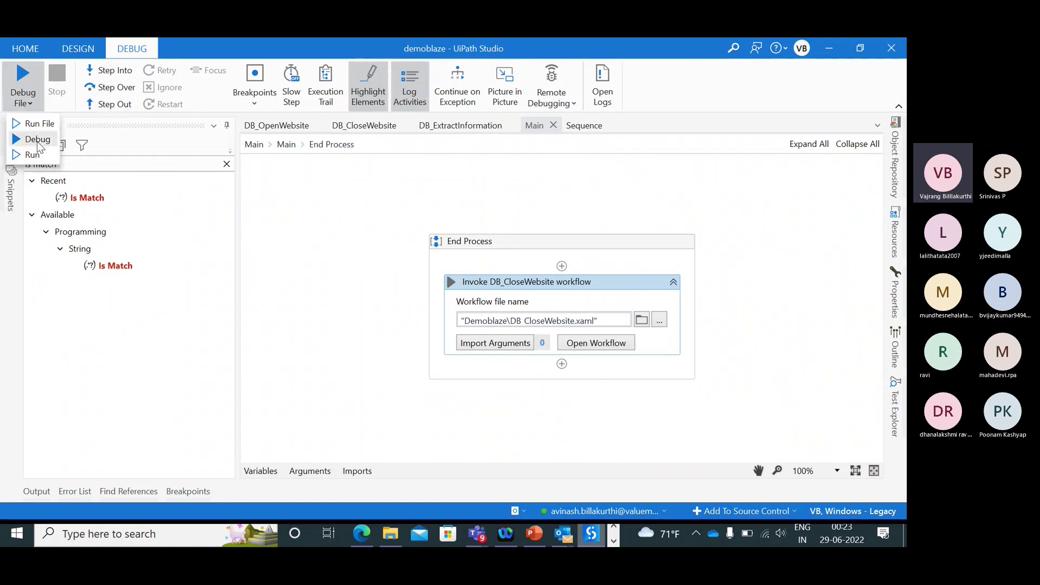
{"action": "left_click", "coordinate": [38, 141]}
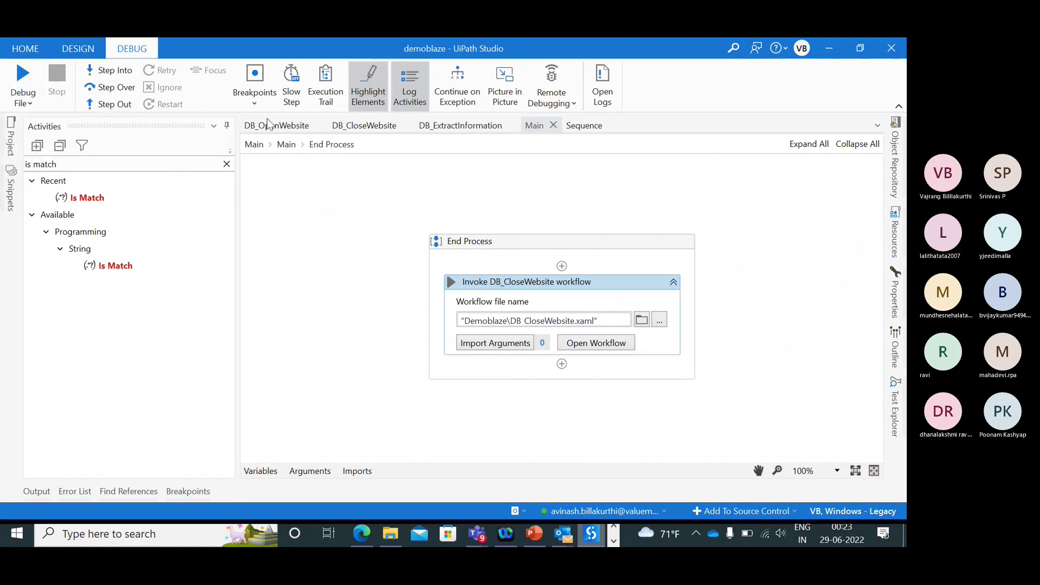
{"action": "left_click", "coordinate": [291, 85]}
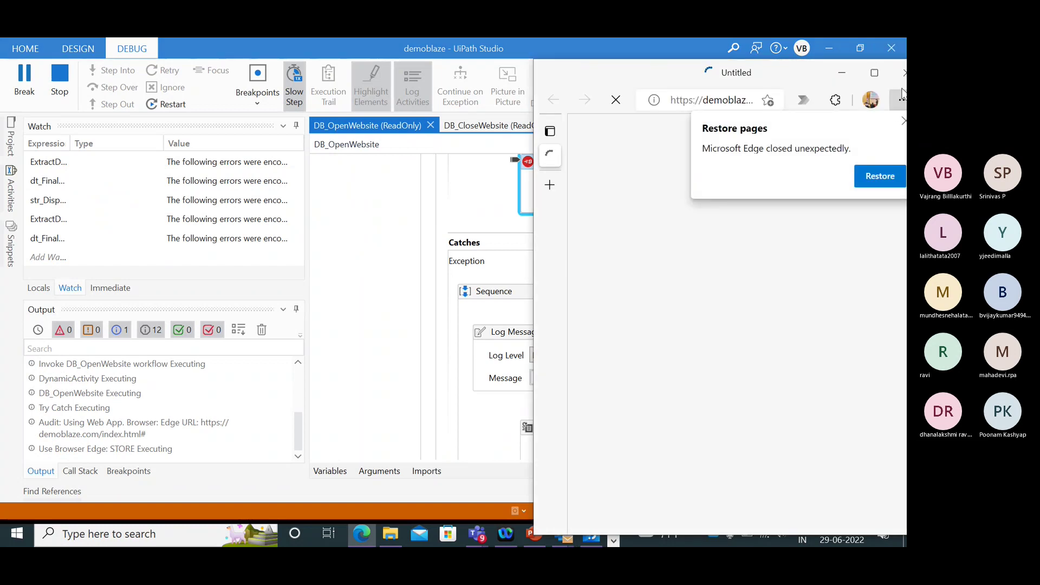
- Close the Edge window opened by the debug run and turn off slow step for the ongoing execution
{"action": "left_click", "coordinate": [904, 75]}
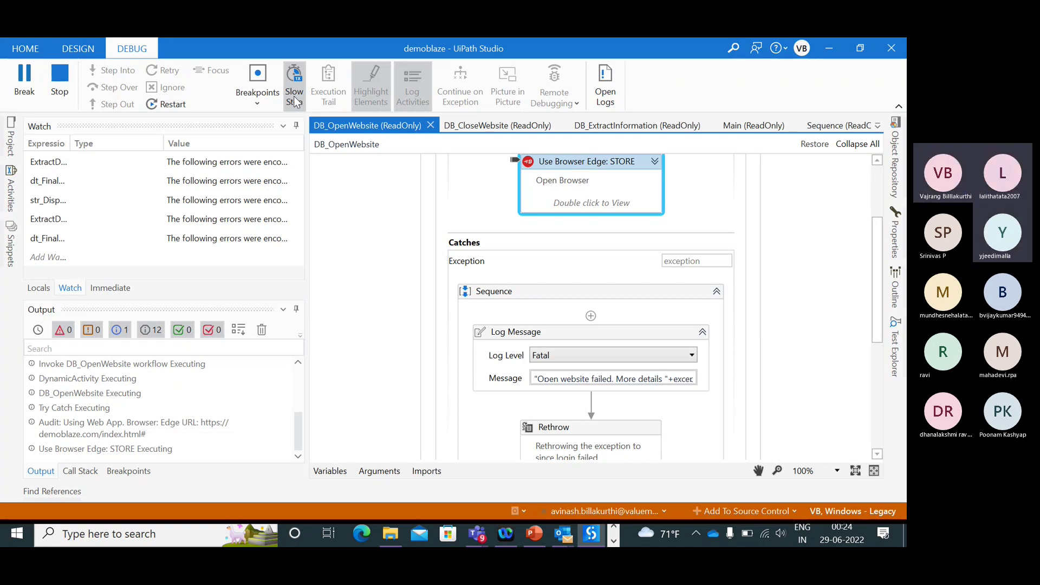
{"action": "left_click", "coordinate": [362, 258]}
{"action": "scroll", "coordinate": [367, 258], "scroll_direction": "down", "scroll_amount": 10}
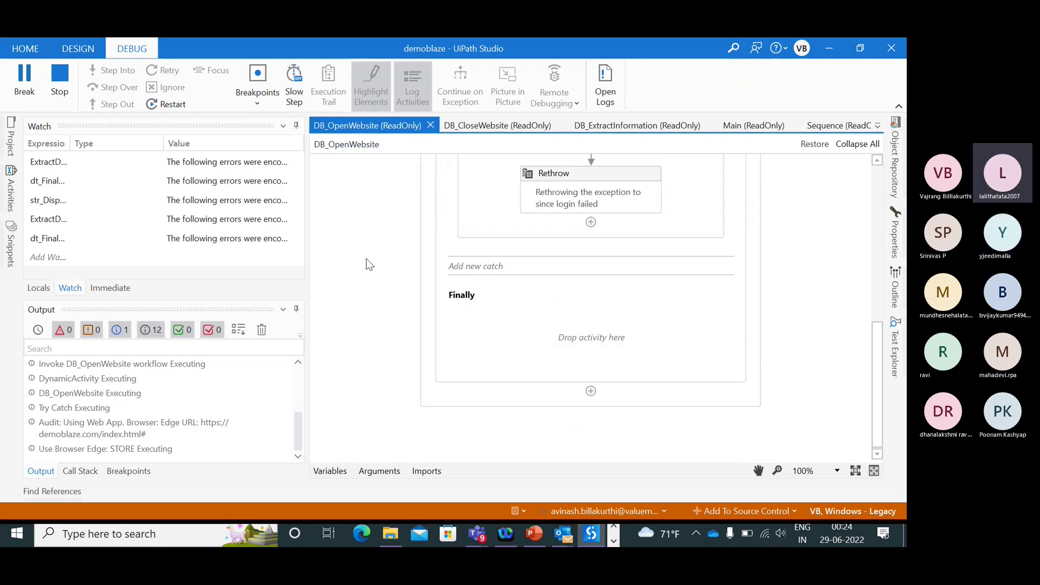
- Examine the faulted Rethrow activity in DB_OpenWebsite and read the log entries that lead up to its error
{"action": "scroll", "coordinate": [366, 259], "scroll_direction": "up", "scroll_amount": 9}
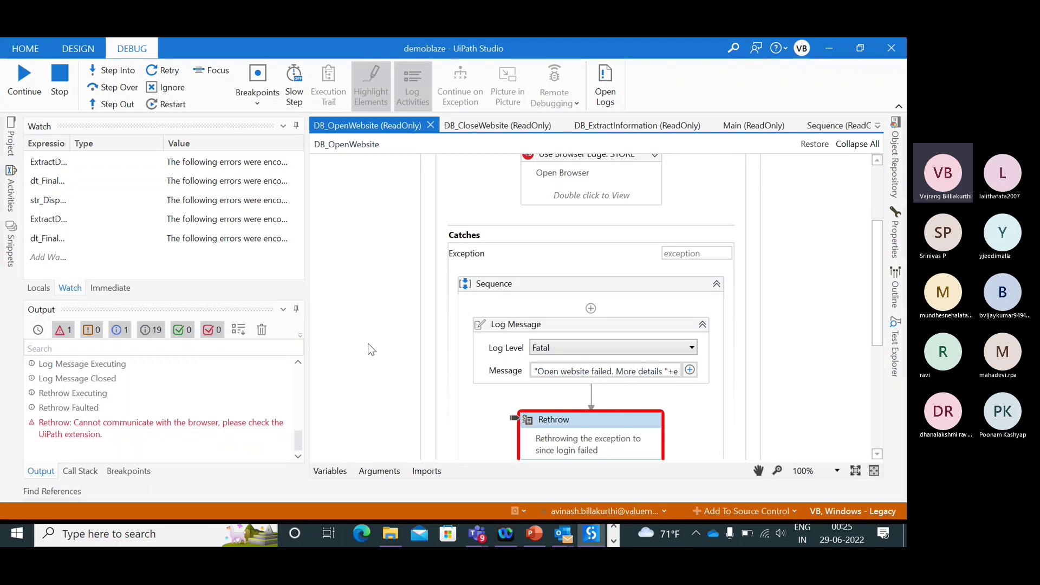
{"action": "scroll", "coordinate": [103, 407], "scroll_direction": "up", "scroll_amount": 5}
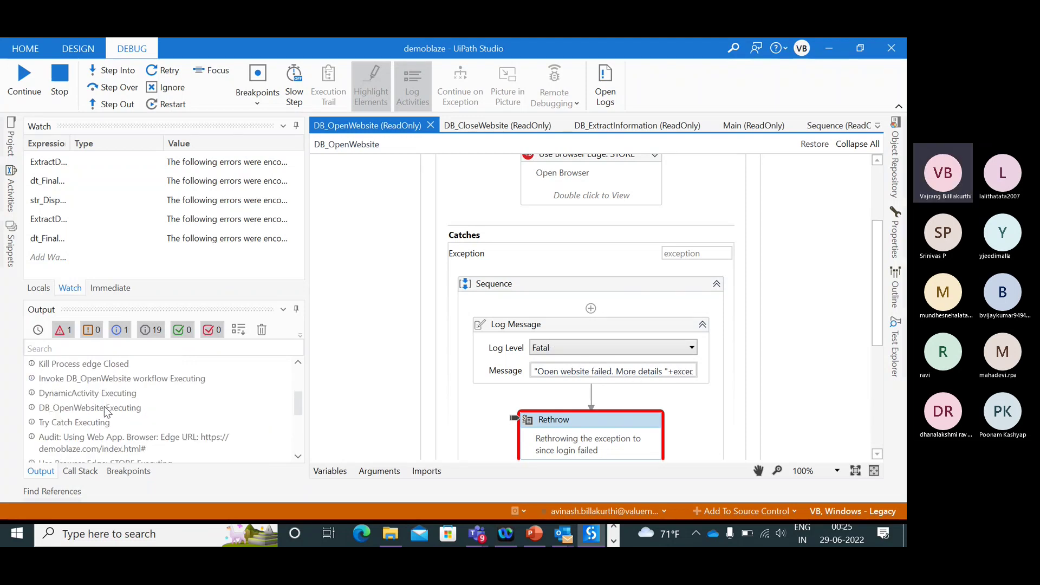
{"action": "scroll", "coordinate": [104, 407], "scroll_direction": "down", "scroll_amount": 5}
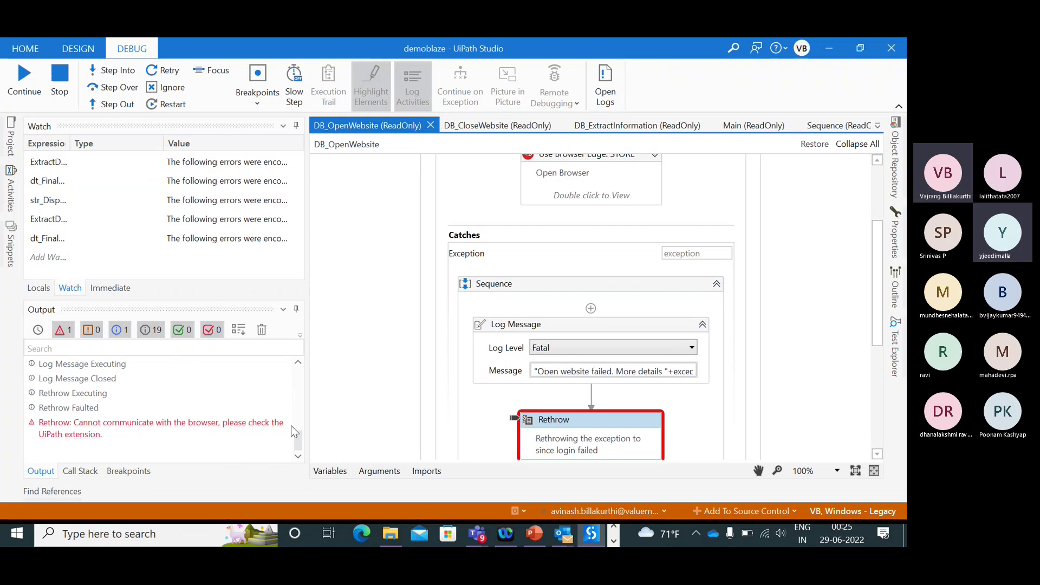
{"action": "left_click_drag", "start_coordinate": [300, 440], "coordinate": [298, 454]}
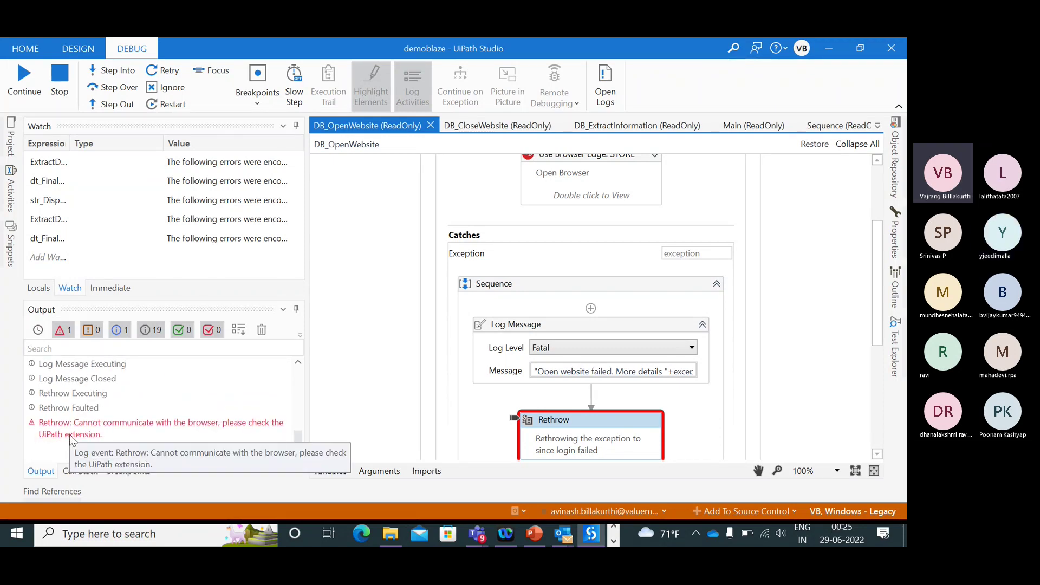
{"action": "left_click", "coordinate": [292, 363]}
{"action": "scroll", "coordinate": [297, 368], "scroll_direction": "up", "scroll_amount": 2}
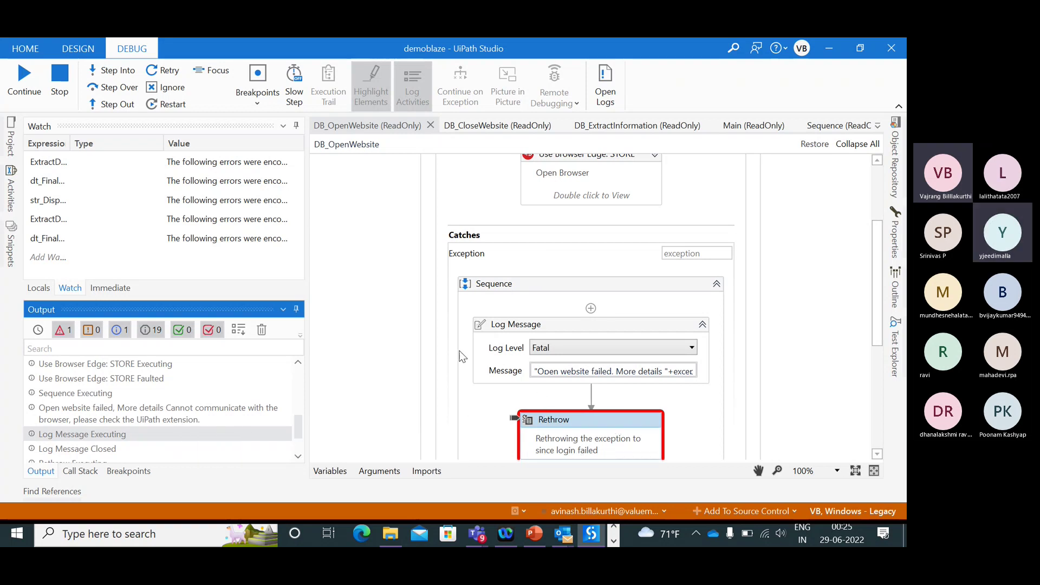
- Continue the paused debug run past the Rethrow exception
{"action": "left_click", "coordinate": [13, 80]}
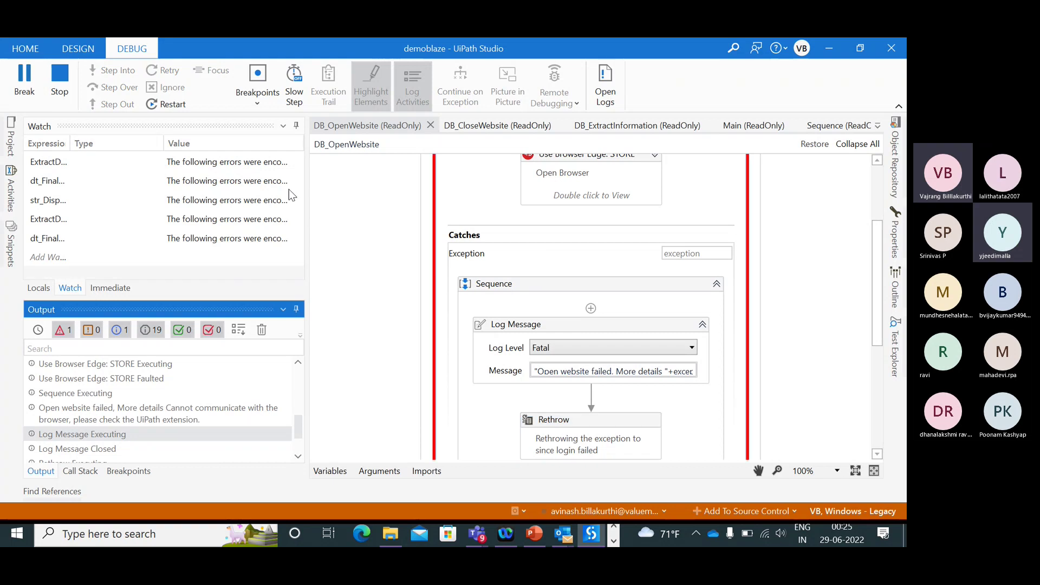
{"action": "left_click", "coordinate": [41, 85]}
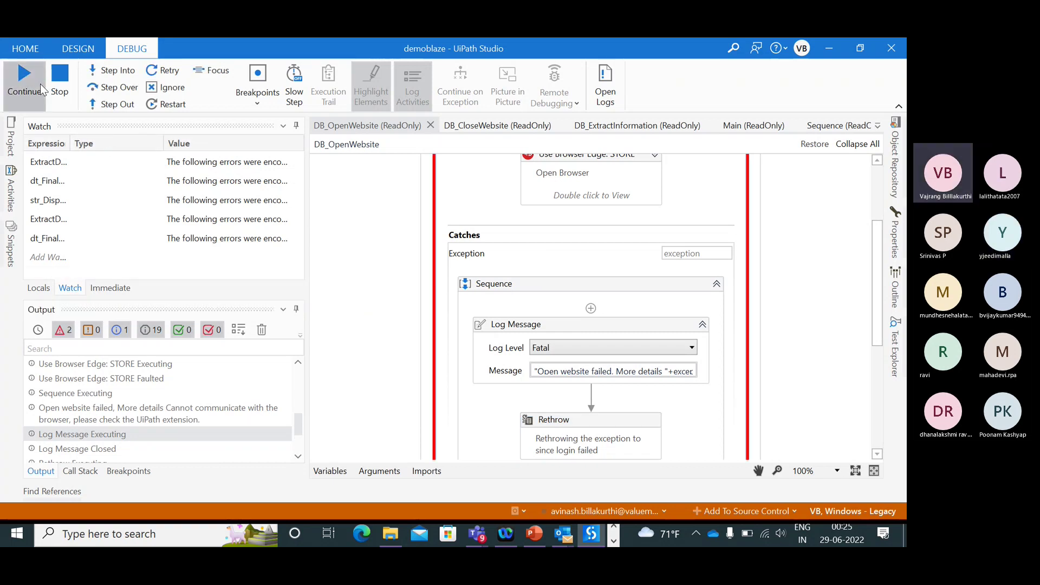
- Resume the paused debug run until it ends and dismiss the runtime execution error
{"action": "left_click", "coordinate": [40, 84]}
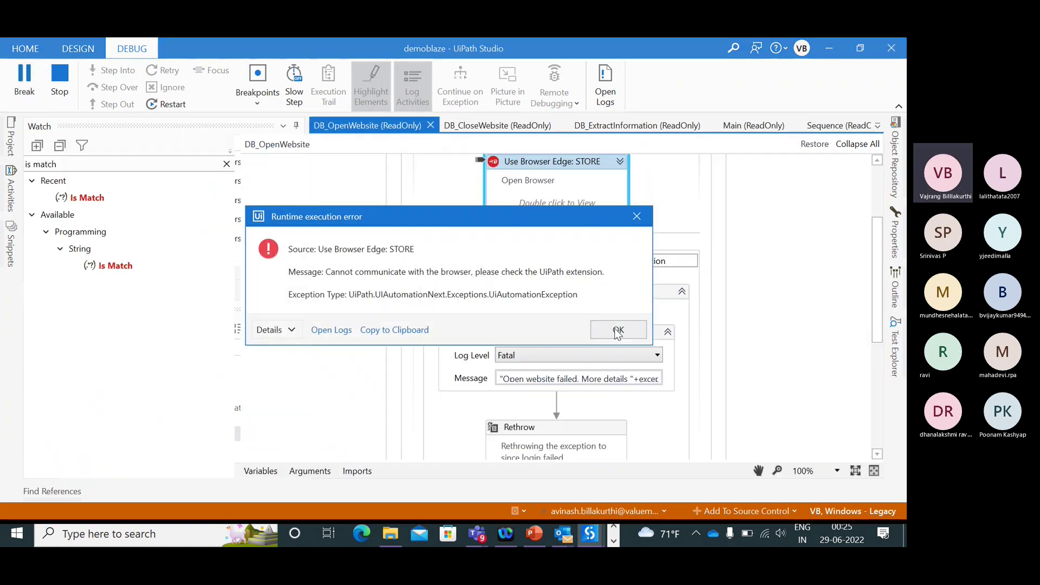
{"action": "left_click", "coordinate": [618, 331]}
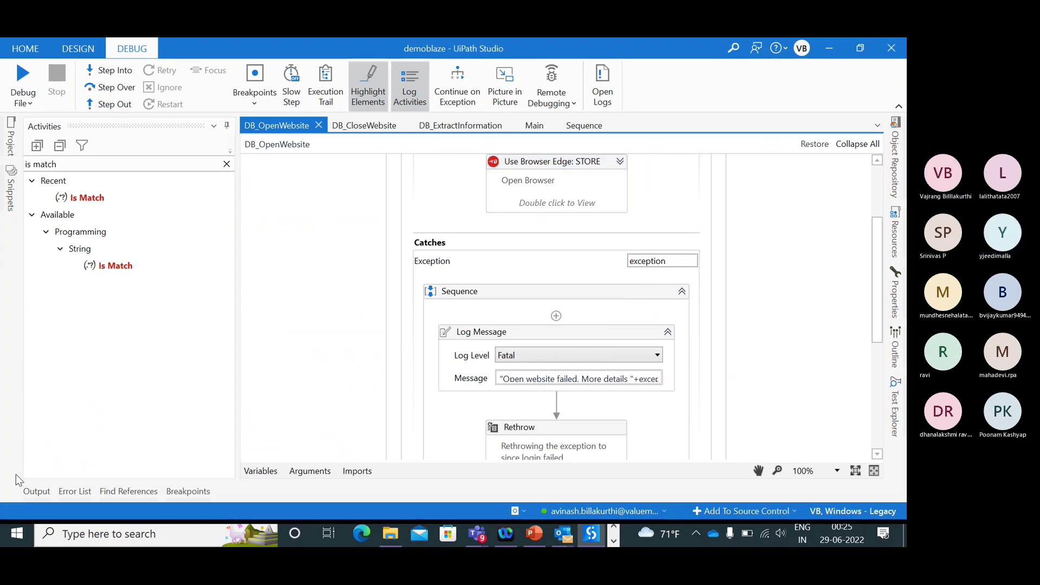
- Review the debug run's output log, filtering the error, information and trace entries out and back in
{"action": "left_click", "coordinate": [39, 492]}
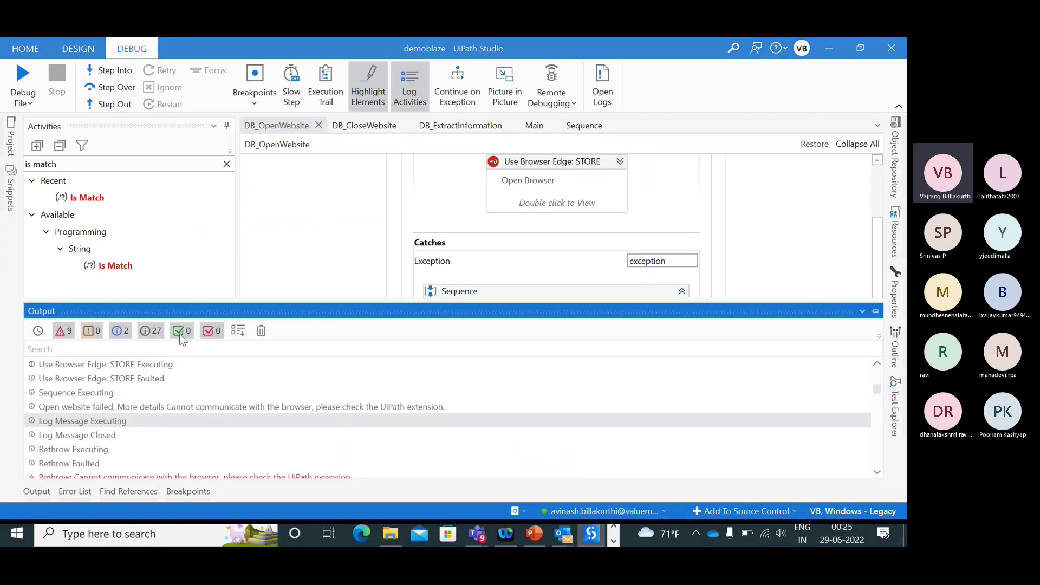
{"action": "left_click", "coordinate": [154, 332]}
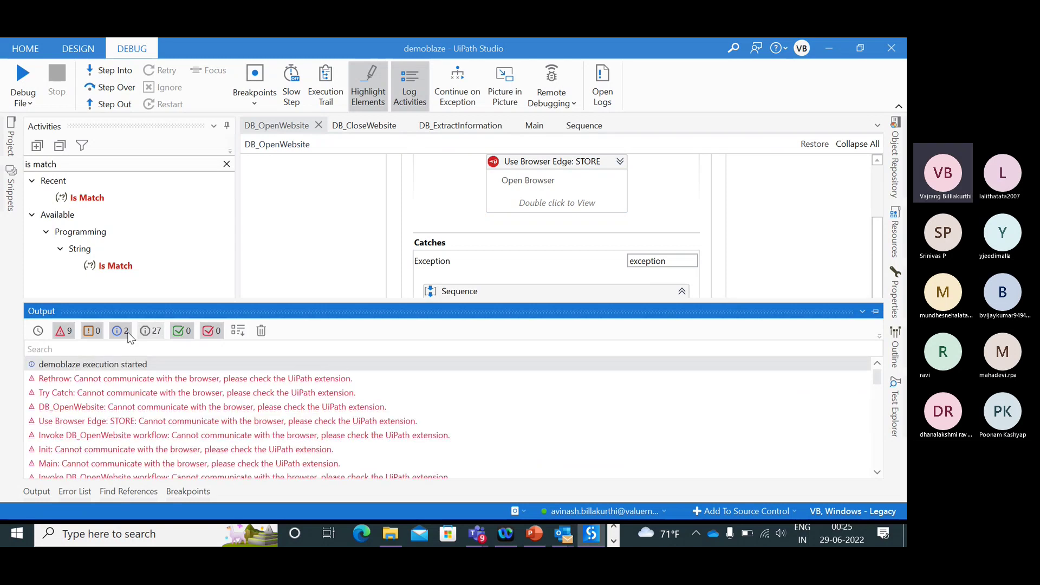
{"action": "left_click", "coordinate": [67, 332]}
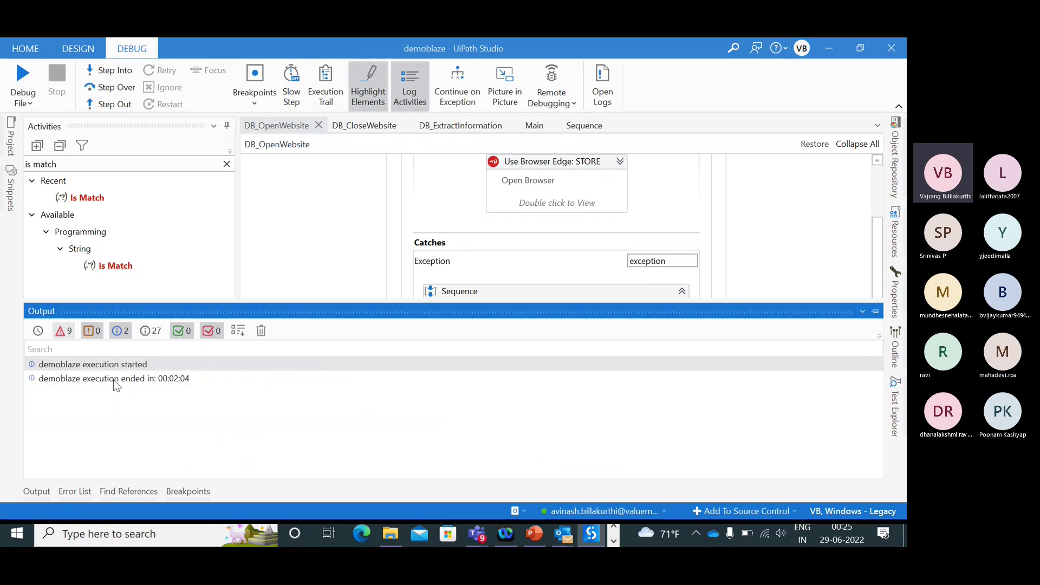
{"action": "left_click", "coordinate": [147, 332]}
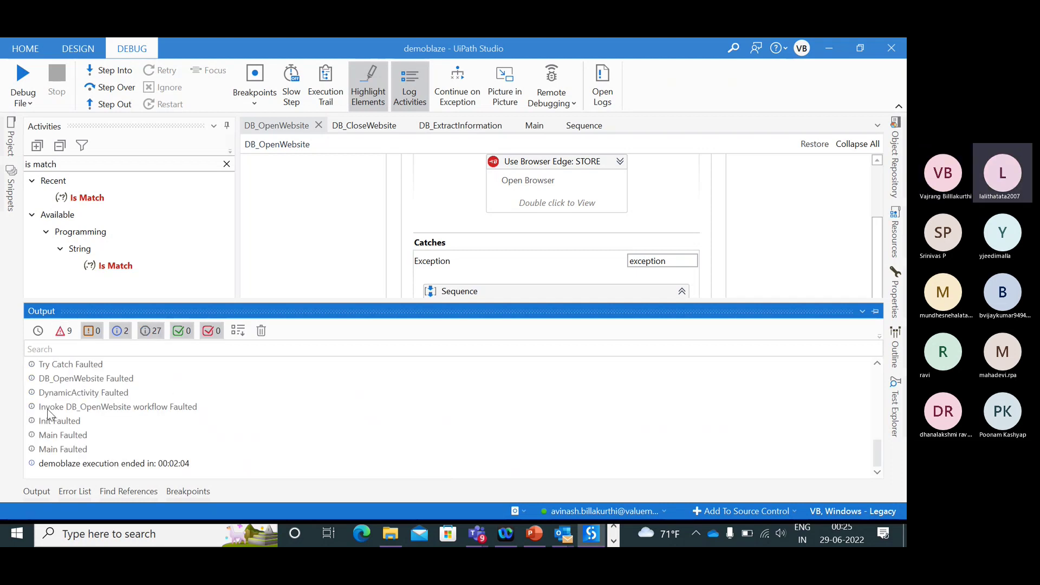
{"action": "left_click", "coordinate": [64, 332]}
{"action": "scroll", "coordinate": [235, 418], "scroll_direction": "up", "scroll_amount": 5}
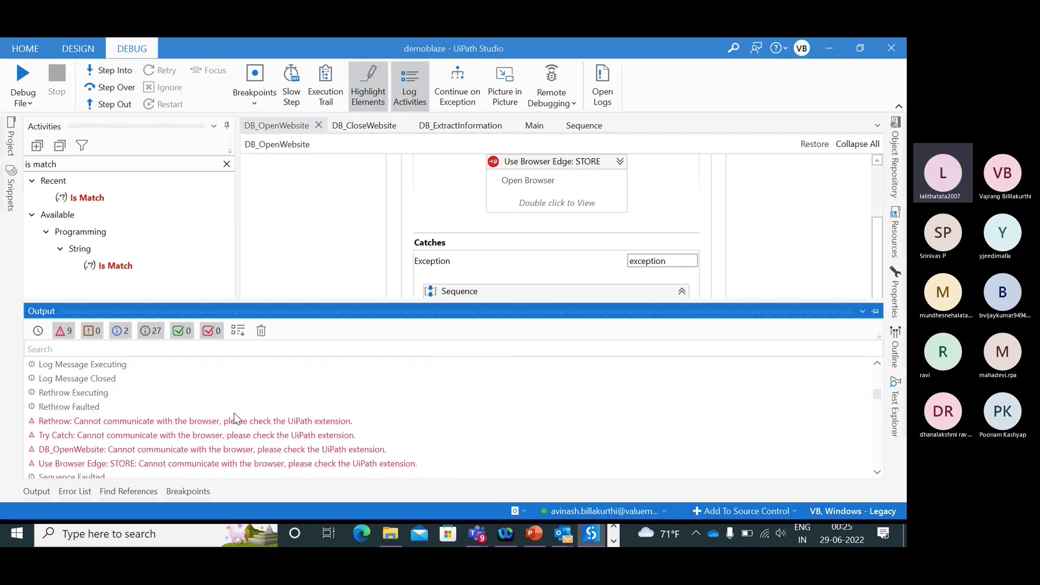
{"action": "scroll", "coordinate": [234, 418], "scroll_direction": "up", "scroll_amount": 5}
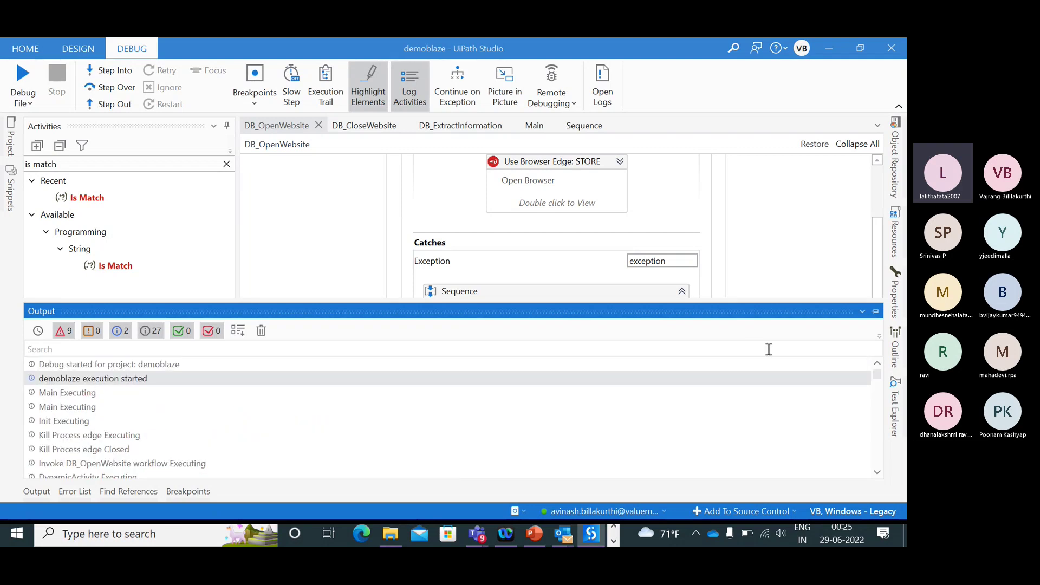
{"action": "left_click", "coordinate": [876, 311]}
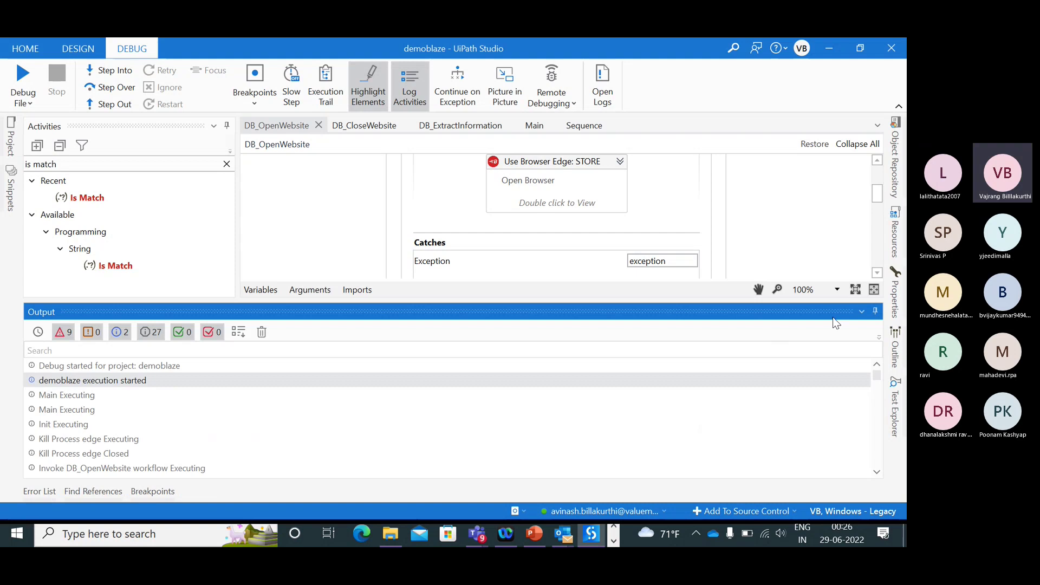
{"action": "left_click", "coordinate": [876, 311]}
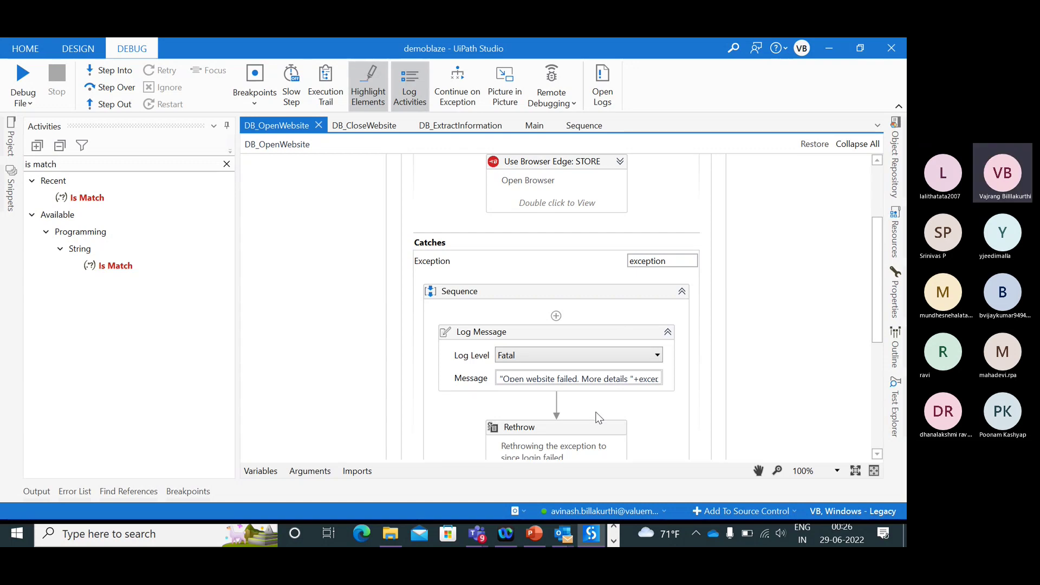
- Comment out the Rethrow activity after Log Message in the DB_OpenWebsite exception catch and collapse the Comment Out block
{"action": "left_click", "coordinate": [588, 434]}
{"action": "left_click", "coordinate": [529, 331]}
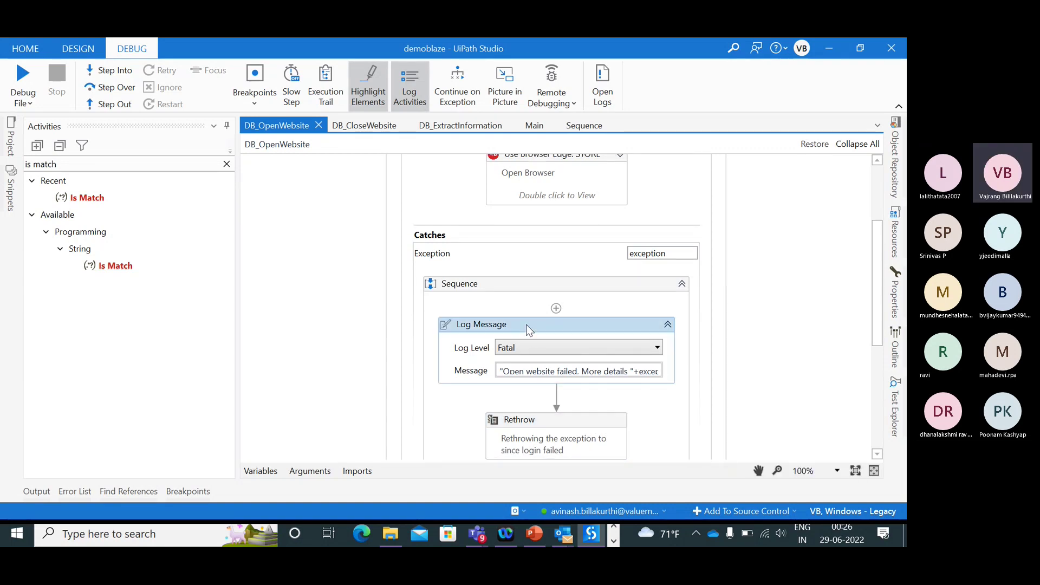
{"action": "left_click", "coordinate": [595, 420]}
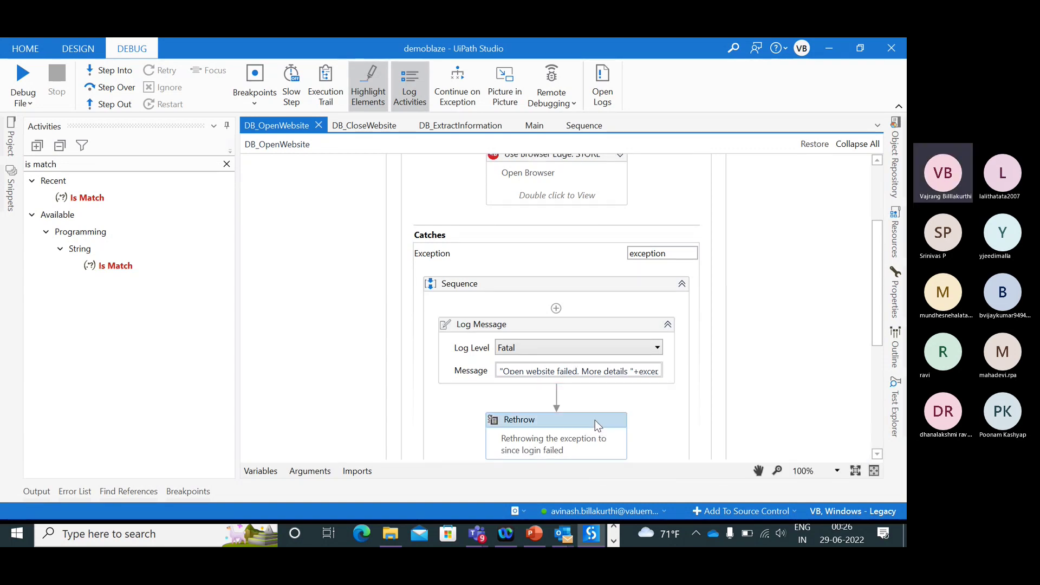
{"action": "key", "text": "ctrl+d"}
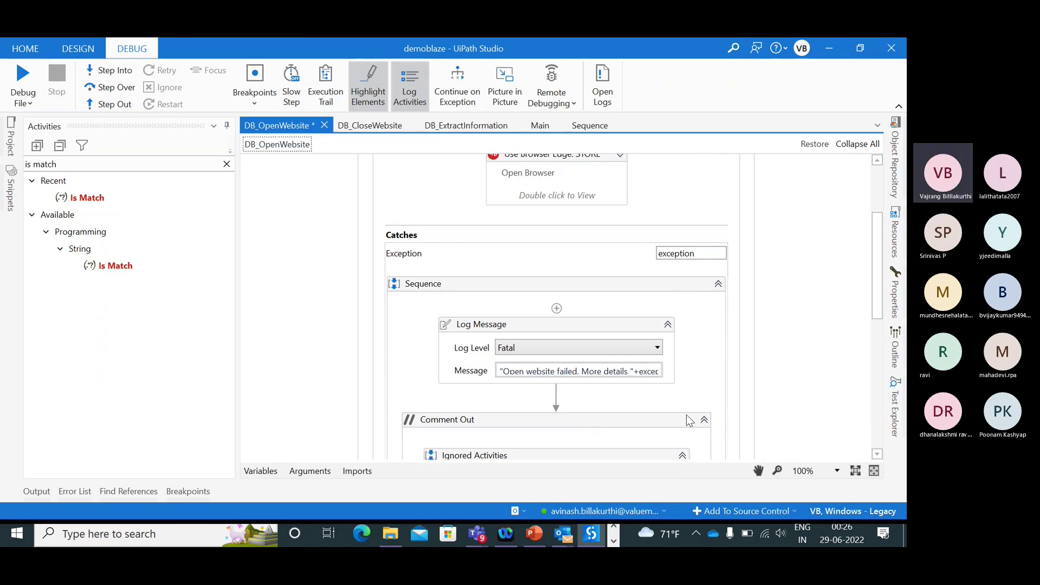
{"action": "left_click", "coordinate": [704, 299]}
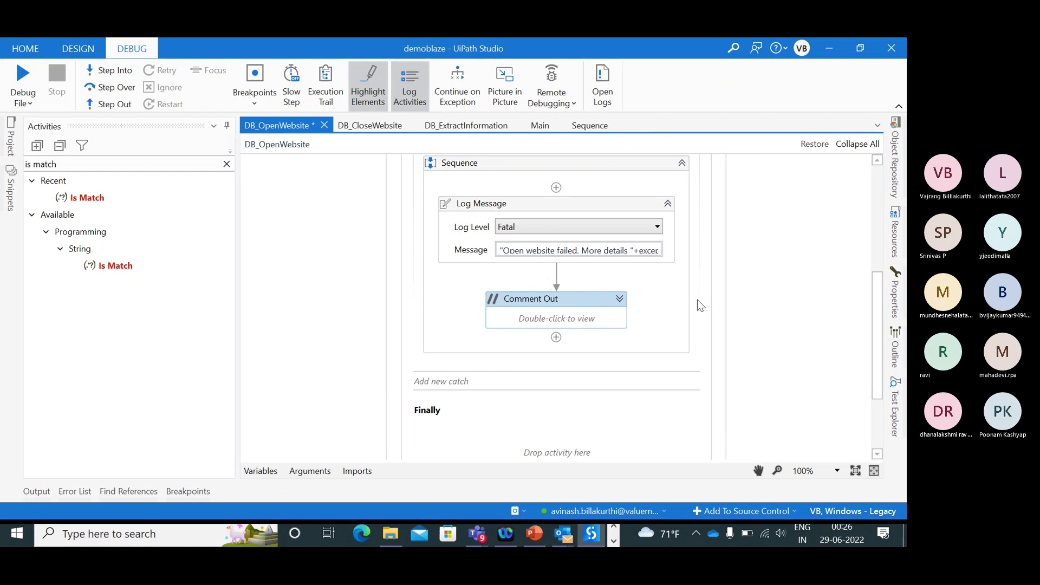
- Compare the DB_OpenWebsite catch with Main's Init sequence, examining the workflow invocation and the Assign activity that follows it
{"action": "left_click", "coordinate": [541, 130]}
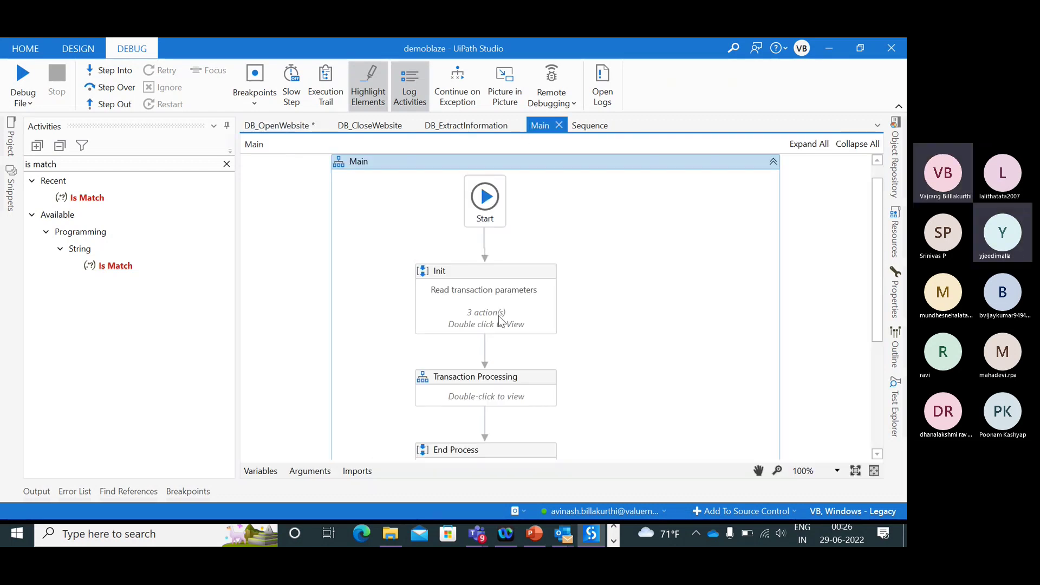
{"action": "left_click", "coordinate": [472, 275]}
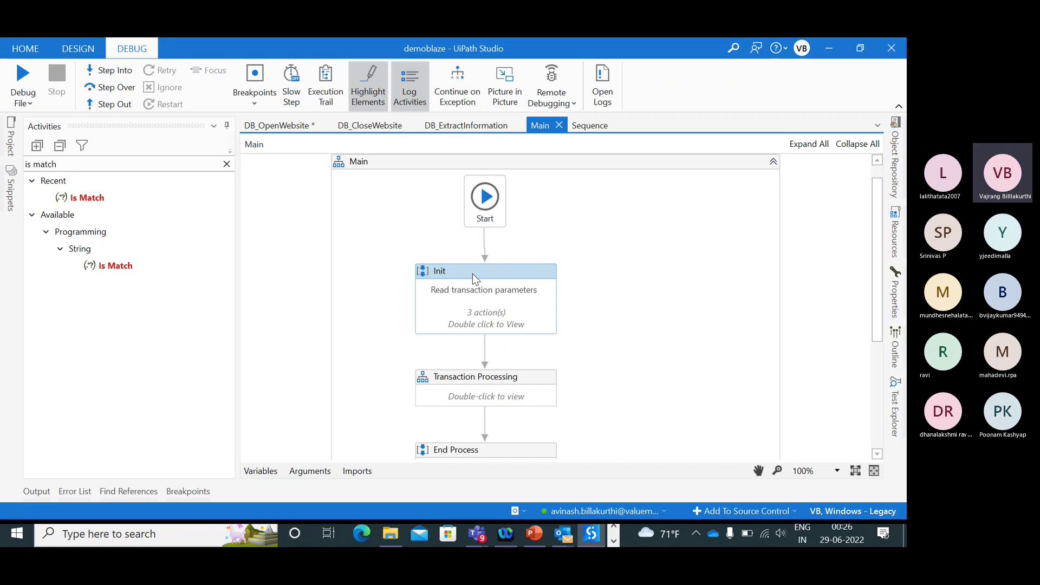
{"action": "left_click", "coordinate": [310, 125]}
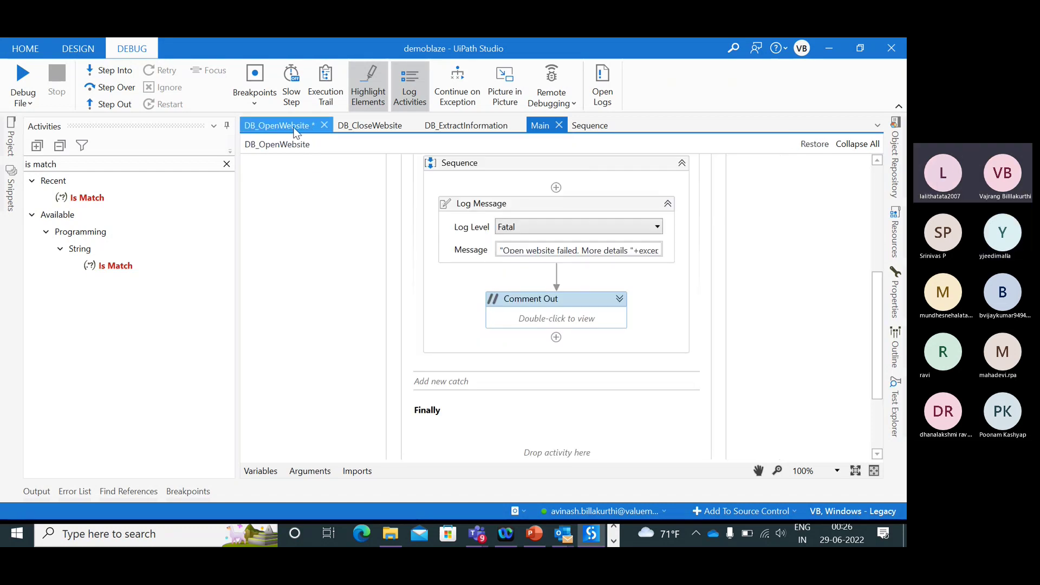
{"action": "left_click", "coordinate": [520, 210]}
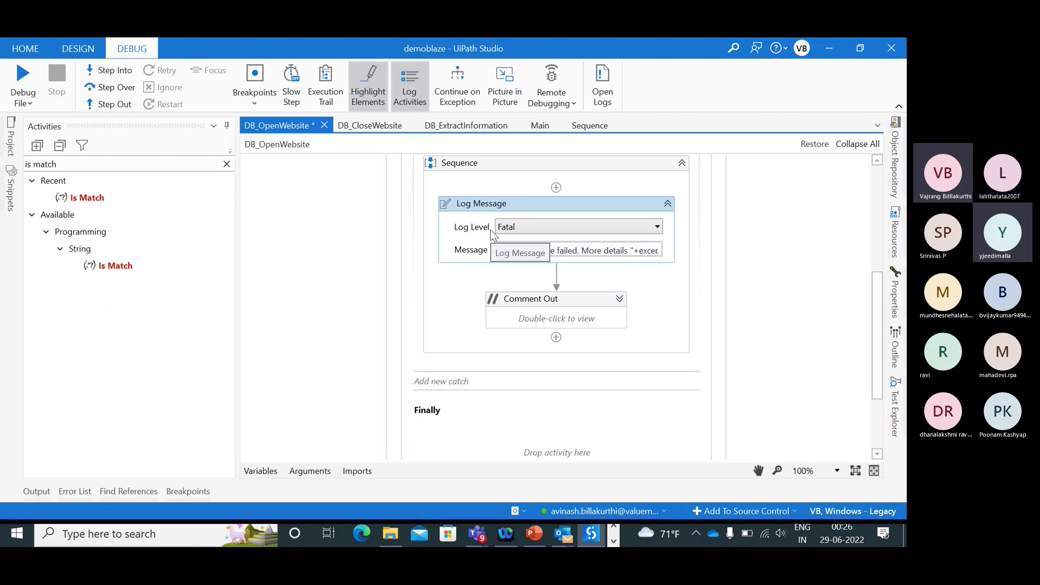
{"action": "left_click", "coordinate": [536, 125]}
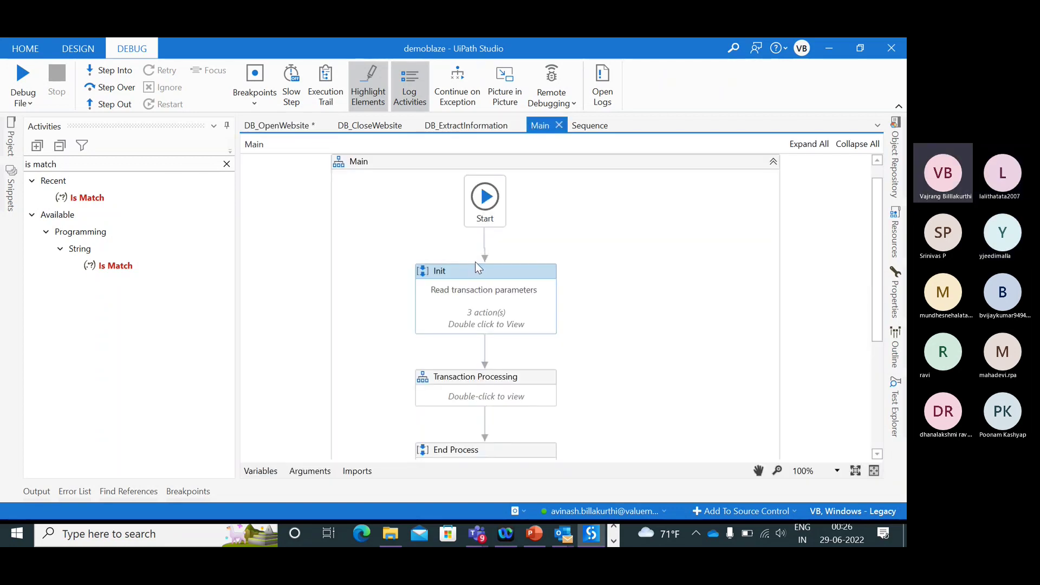
{"action": "left_click", "coordinate": [476, 262]}
{"action": "double_click", "coordinate": [475, 303]}
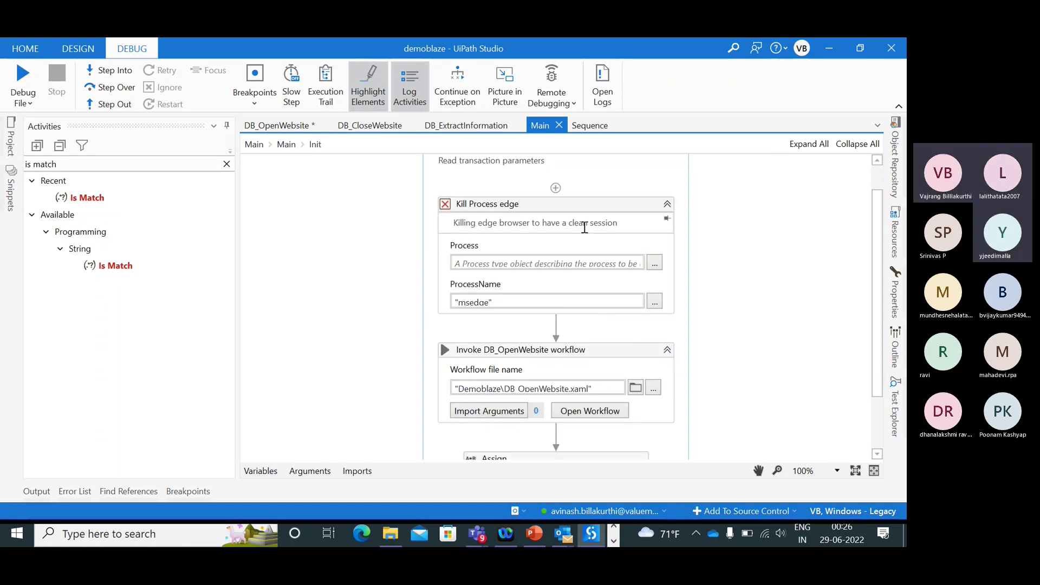
{"action": "left_click", "coordinate": [613, 352]}
{"action": "scroll", "coordinate": [614, 352], "scroll_direction": "down", "scroll_amount": 3}
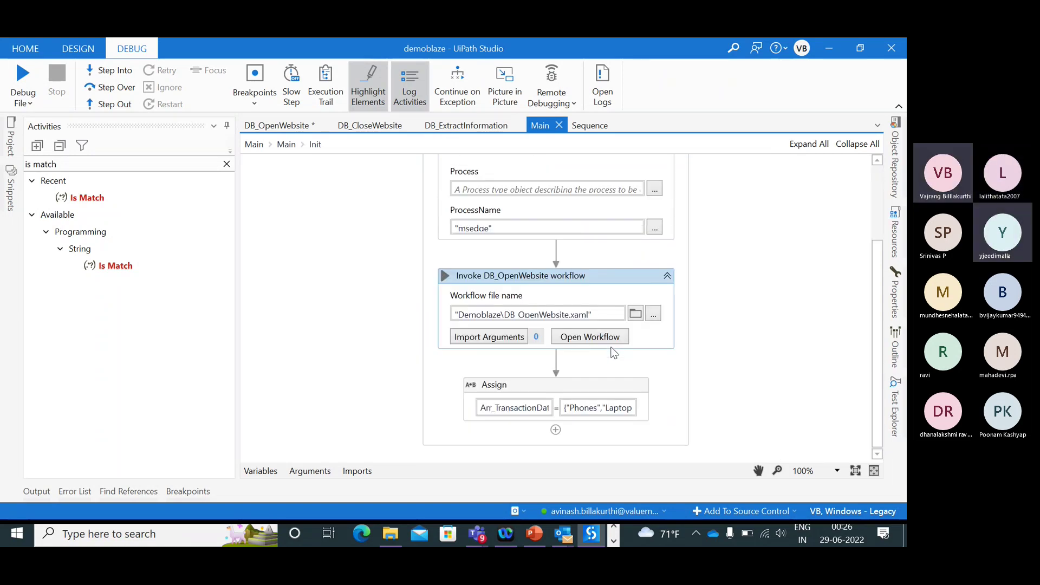
{"action": "left_click", "coordinate": [608, 397]}
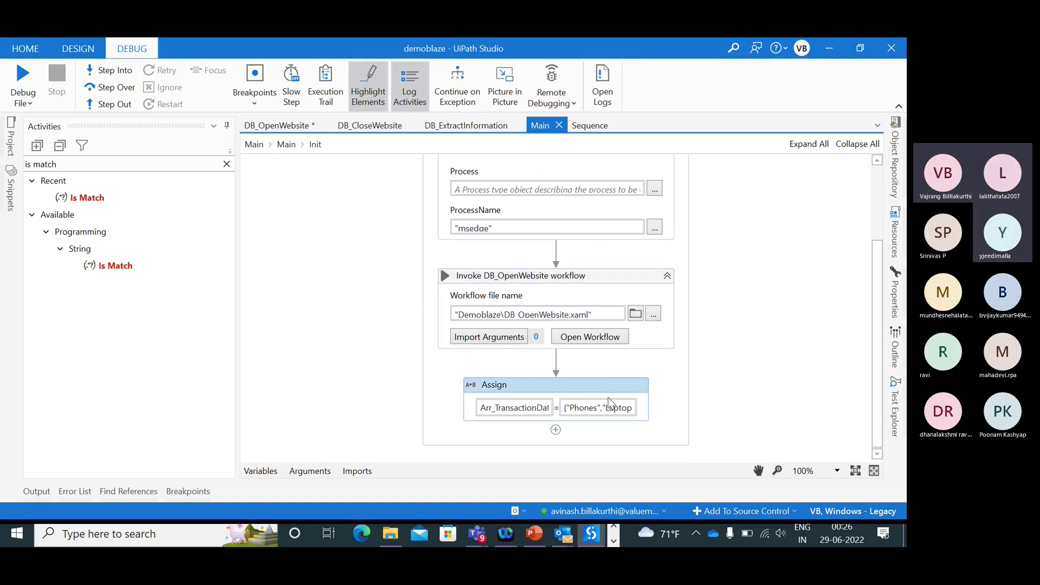
- Re-enable the commented-out Rethrow activity in the DB_OpenWebsite catch sequence and save the workflow
{"action": "left_click", "coordinate": [285, 124]}
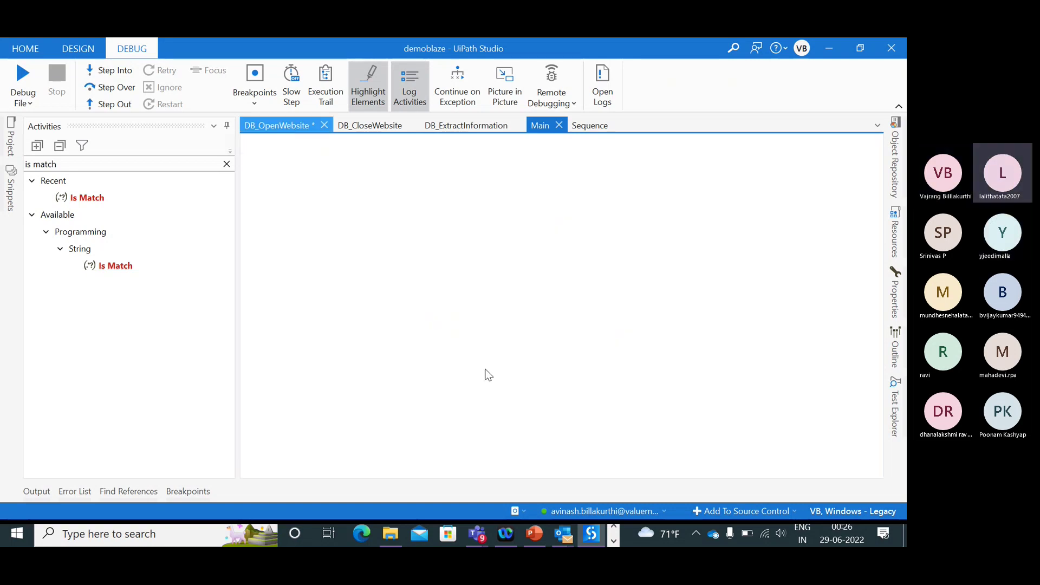
{"action": "left_click", "coordinate": [550, 307]}
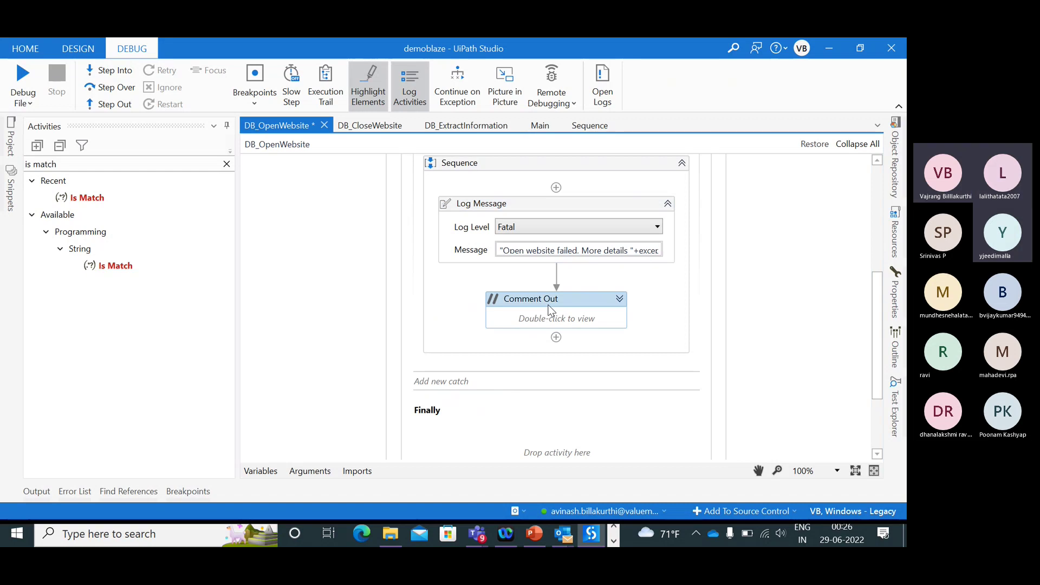
{"action": "key", "text": "ctrl+e"}
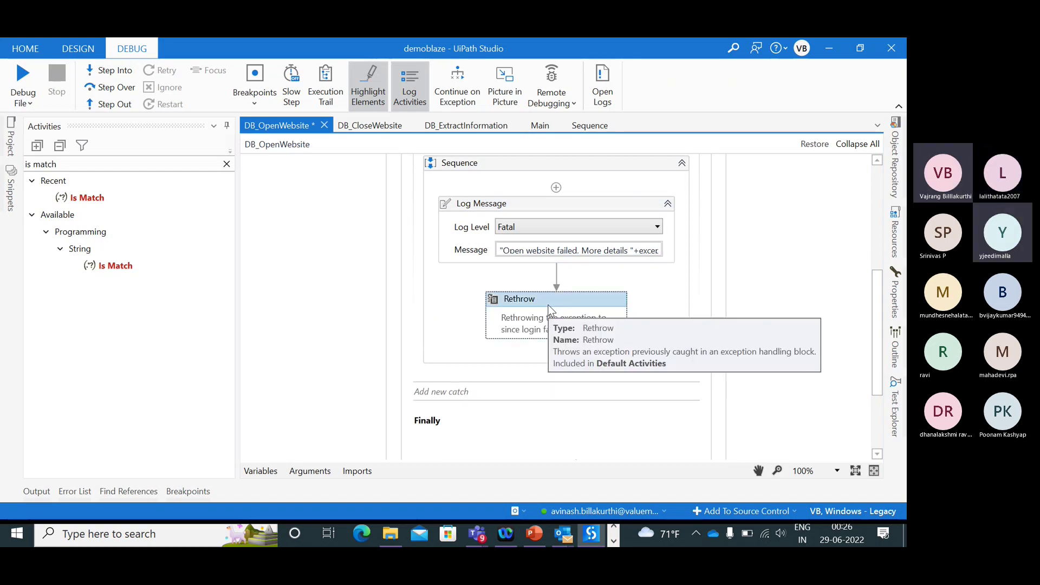
{"action": "key", "text": "ctrl+s"}
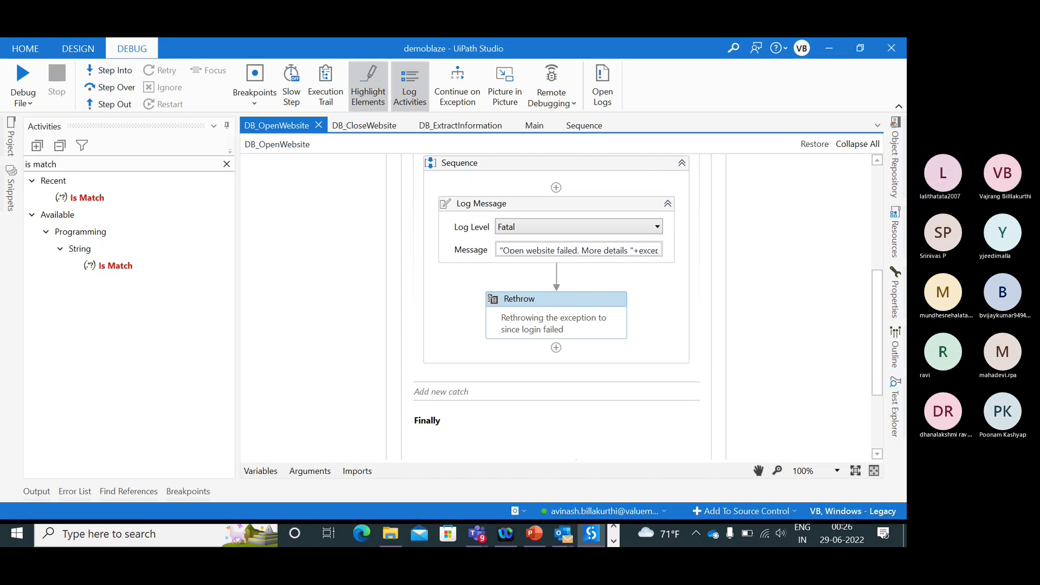
{"action": "left_click", "coordinate": [614, 541]}
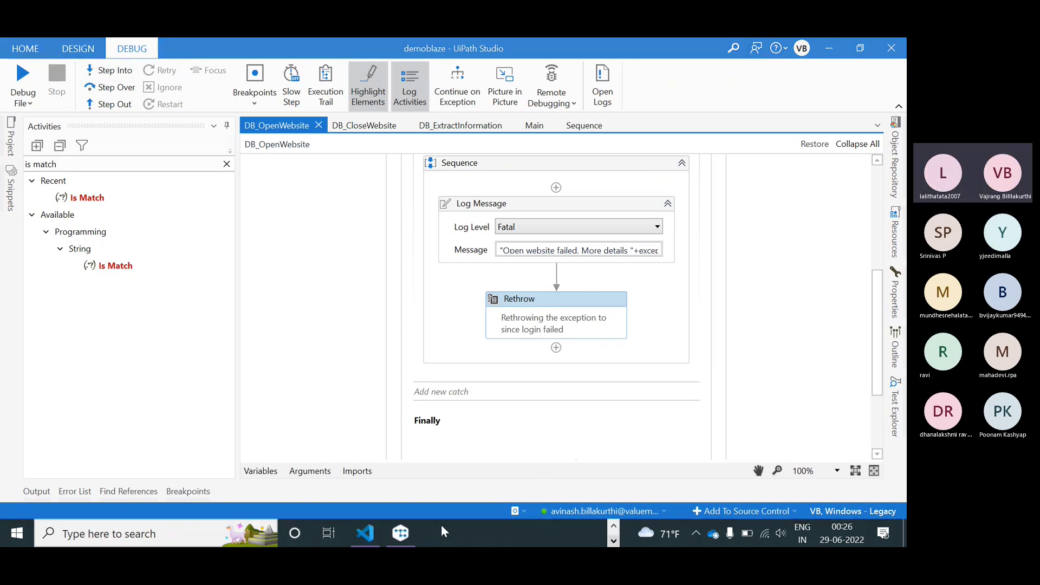
{"action": "left_click", "coordinate": [611, 529]}
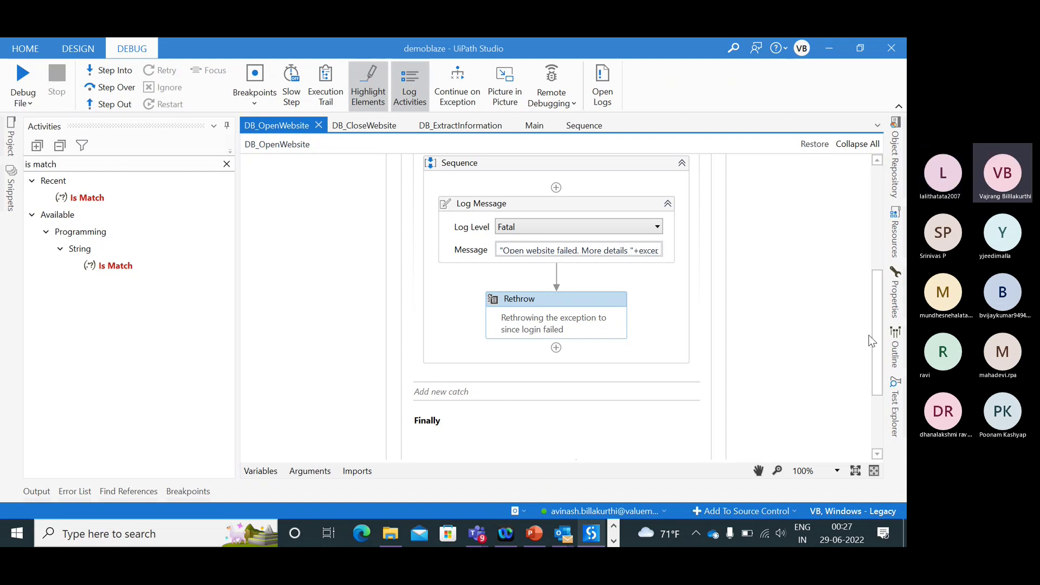
{"action": "left_click_drag", "start_coordinate": [879, 345], "coordinate": [879, 328]}
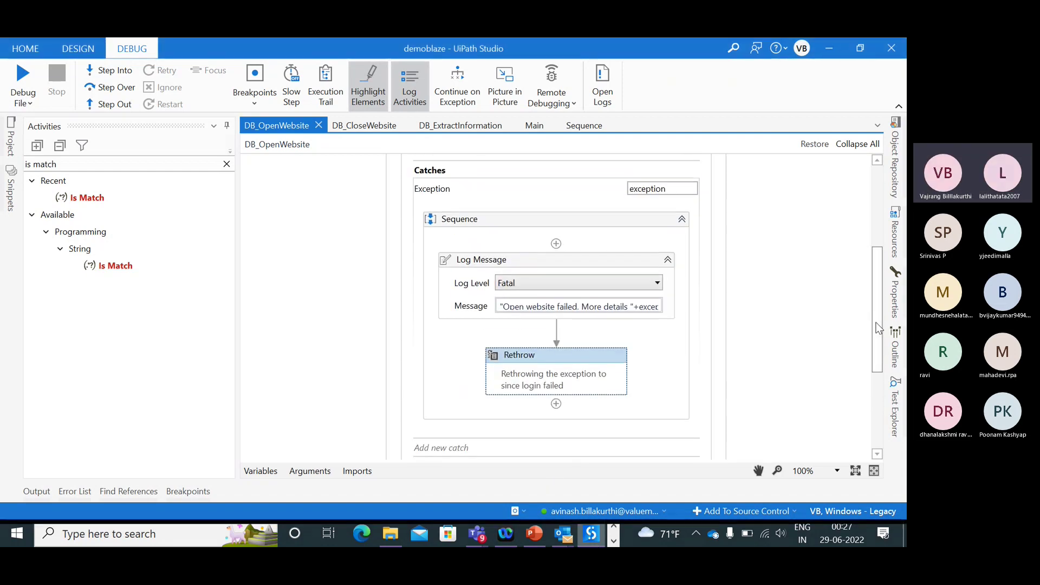
{"action": "left_click", "coordinate": [631, 220]}
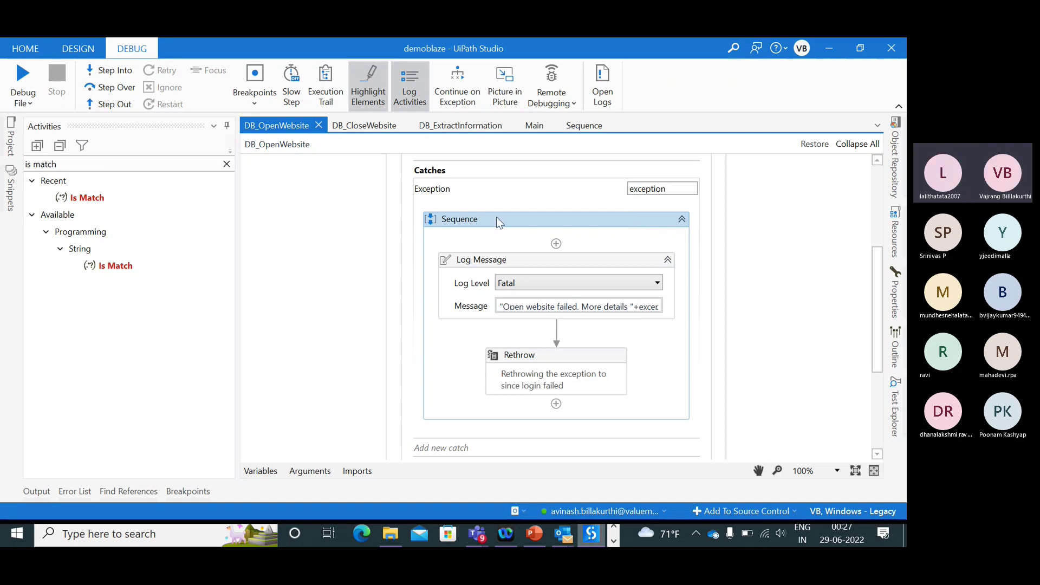
{"action": "left_click", "coordinate": [541, 259]}
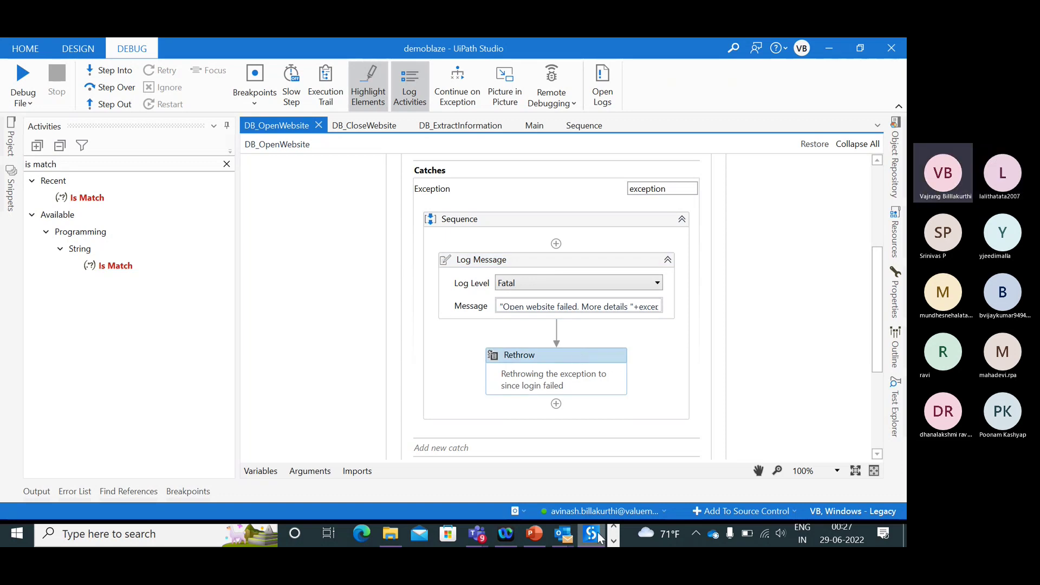
{"action": "left_click", "coordinate": [614, 541]}
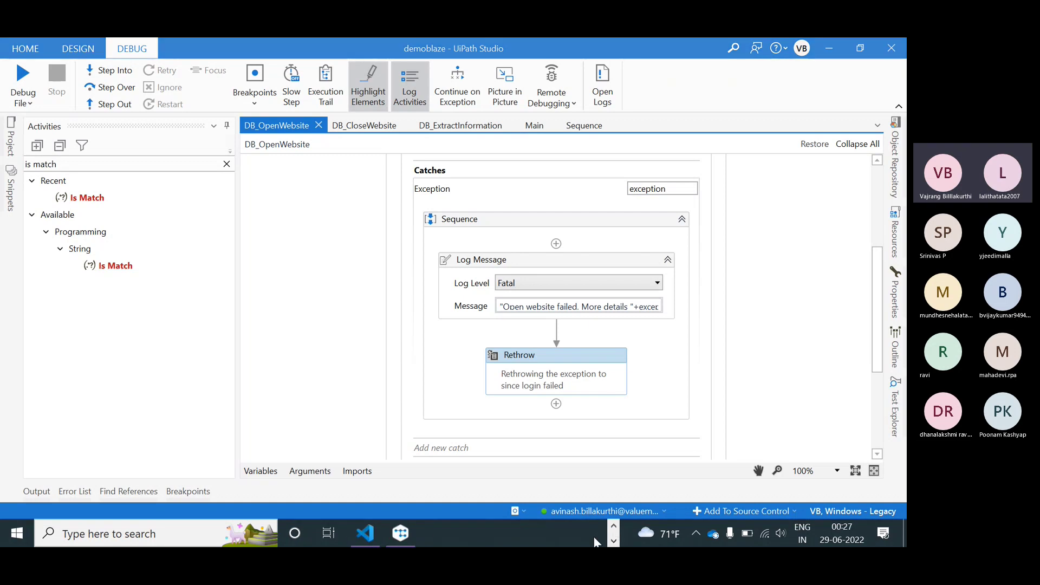
{"action": "left_click", "coordinate": [614, 527]}
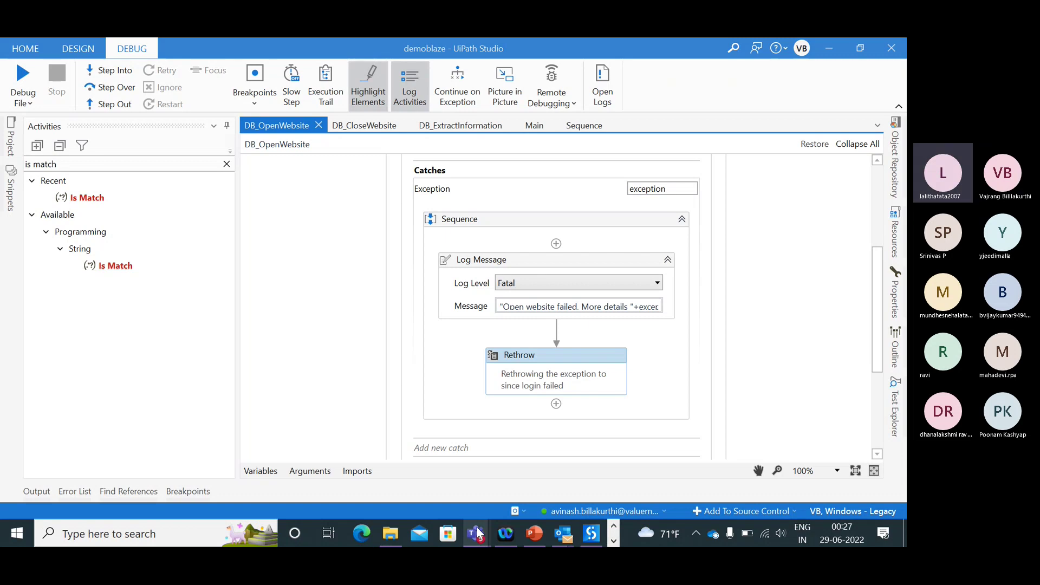
- Switch to the Microsoft Teams meeting window and stop the meeting recording
{"action": "mouse_move", "coordinate": [476, 534]}
{"action": "left_click", "coordinate": [529, 467]}
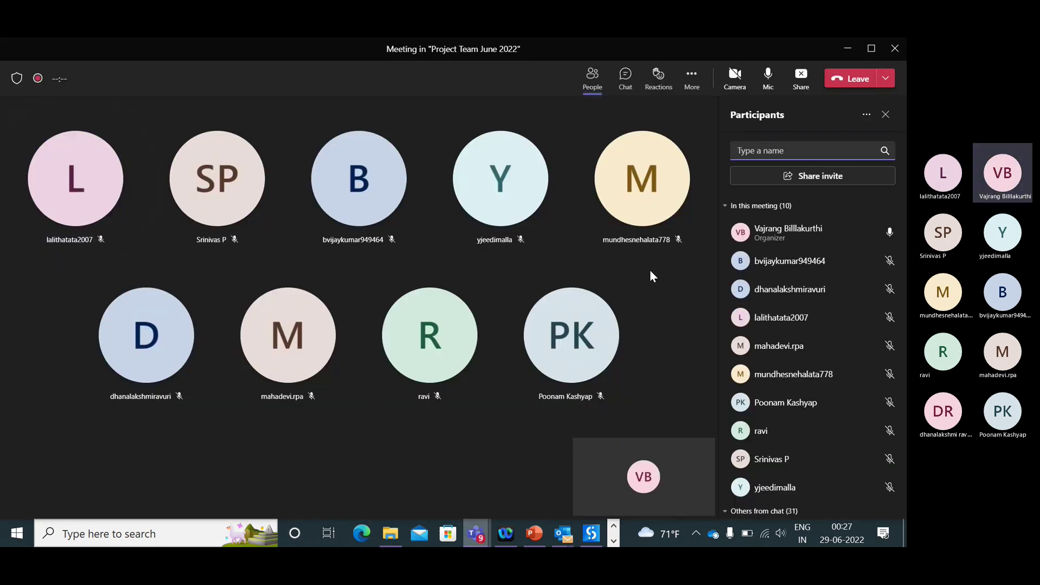
{"action": "left_click", "coordinate": [646, 380]}
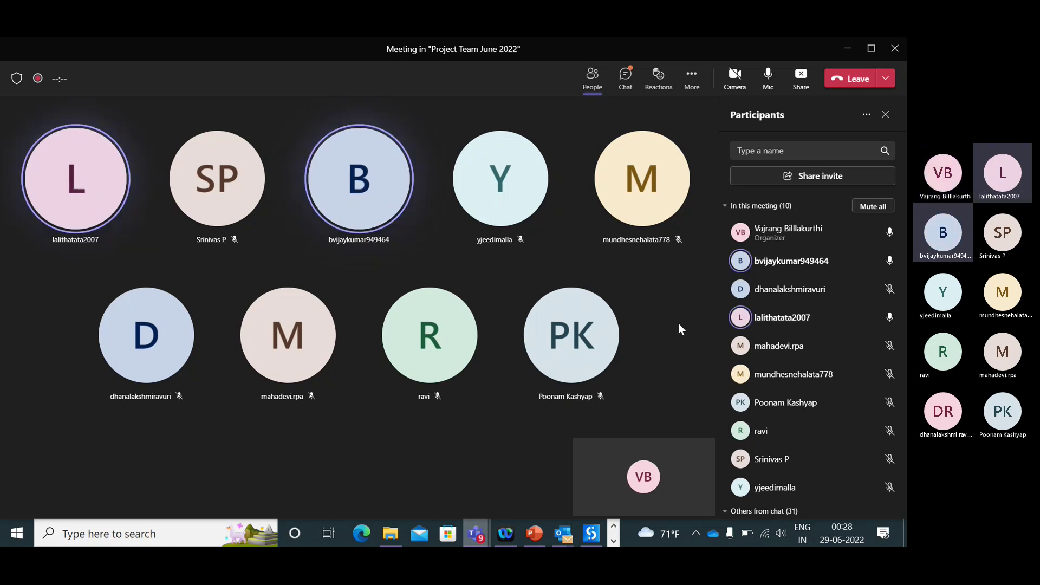
{"action": "left_click", "coordinate": [692, 80]}
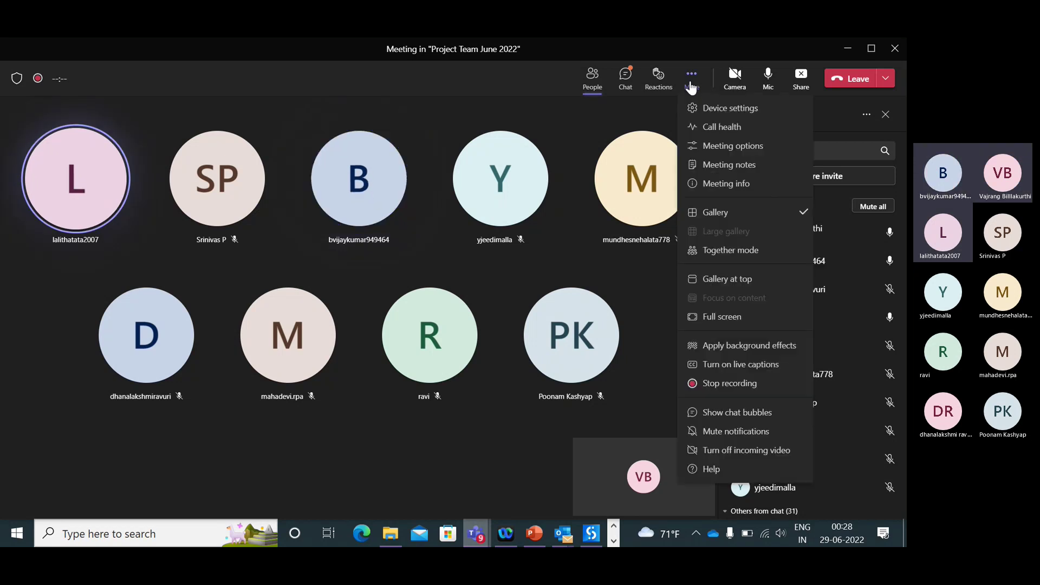
{"action": "left_click", "coordinate": [709, 384]}
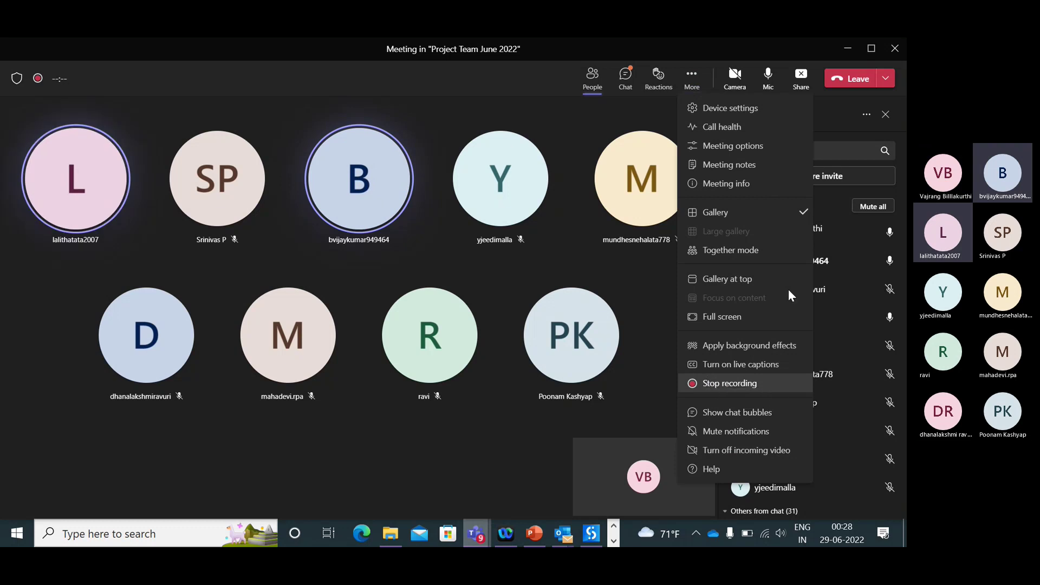